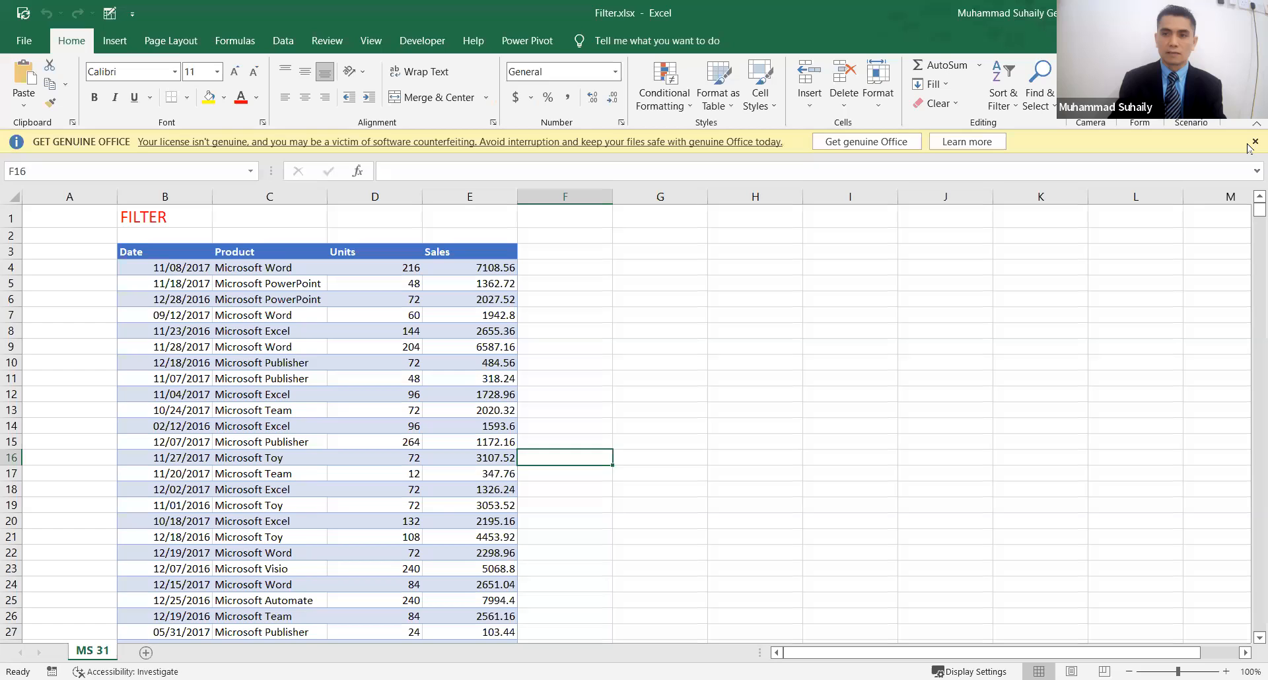
# - Dismiss the Get Genuine Office notification bar above the worksheet
pyautogui.click(1251, 148)
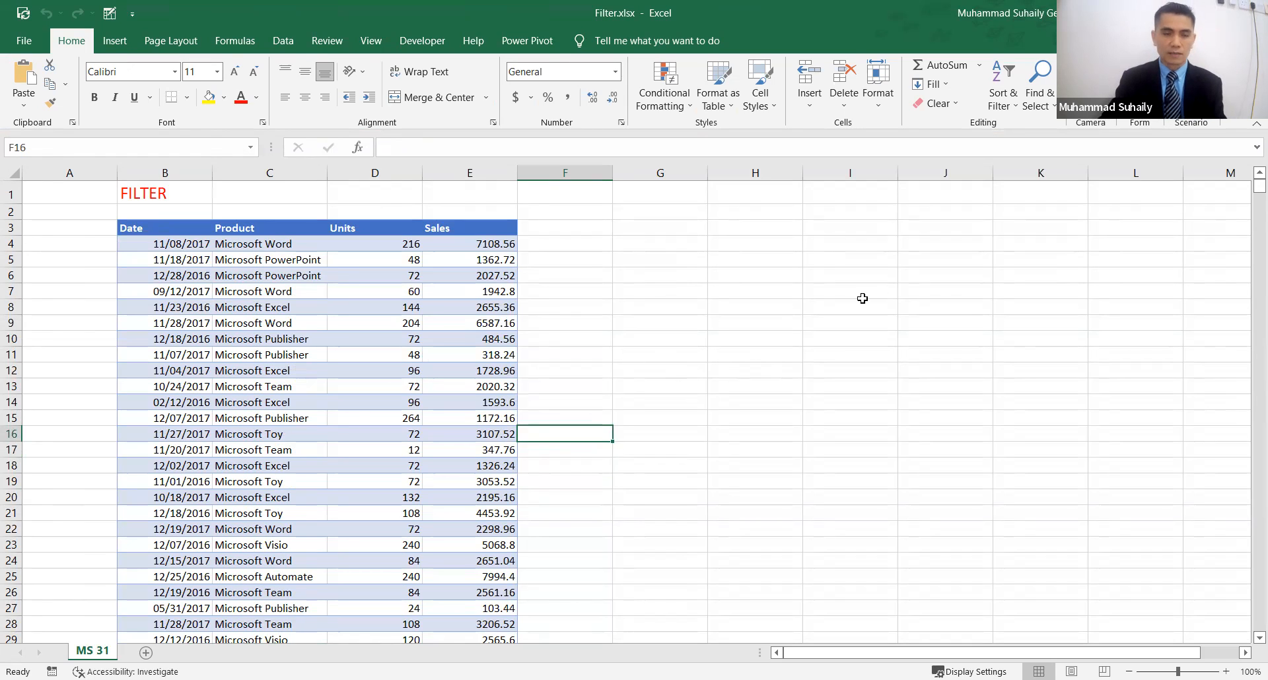
pyautogui.click(658, 351)
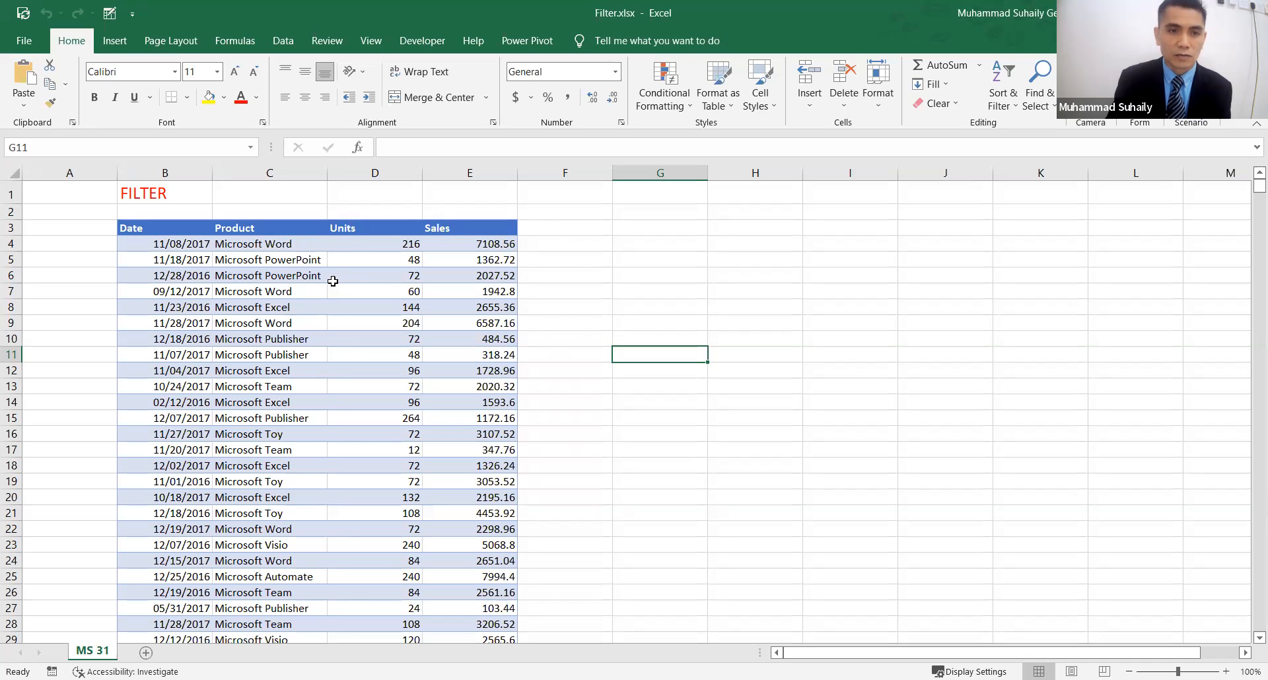
pyautogui.click(265, 308)
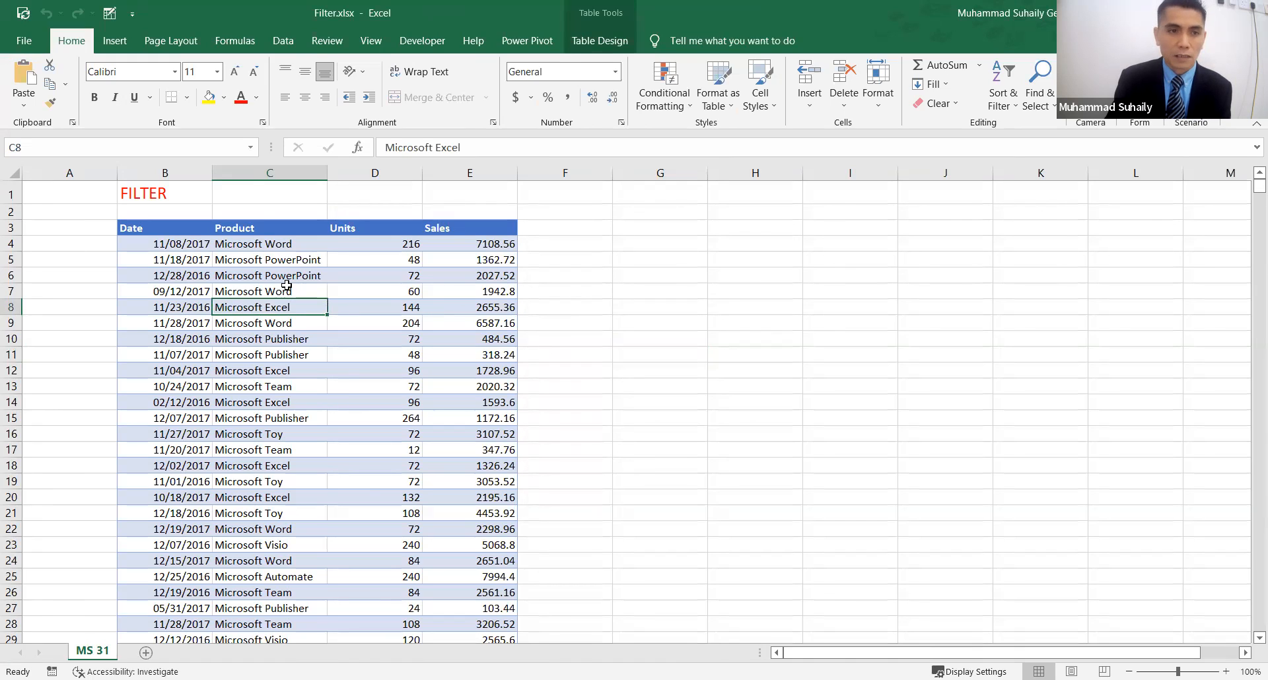
pyautogui.click(254, 262)
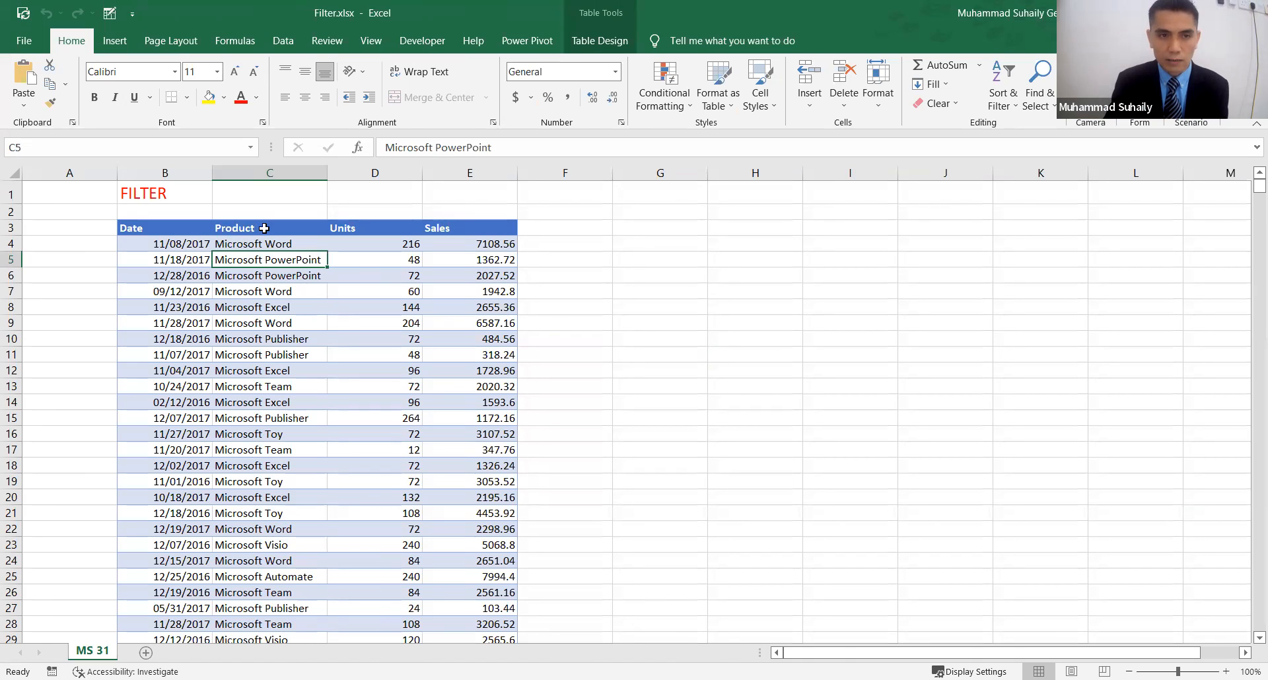
pyautogui.click(272, 307)
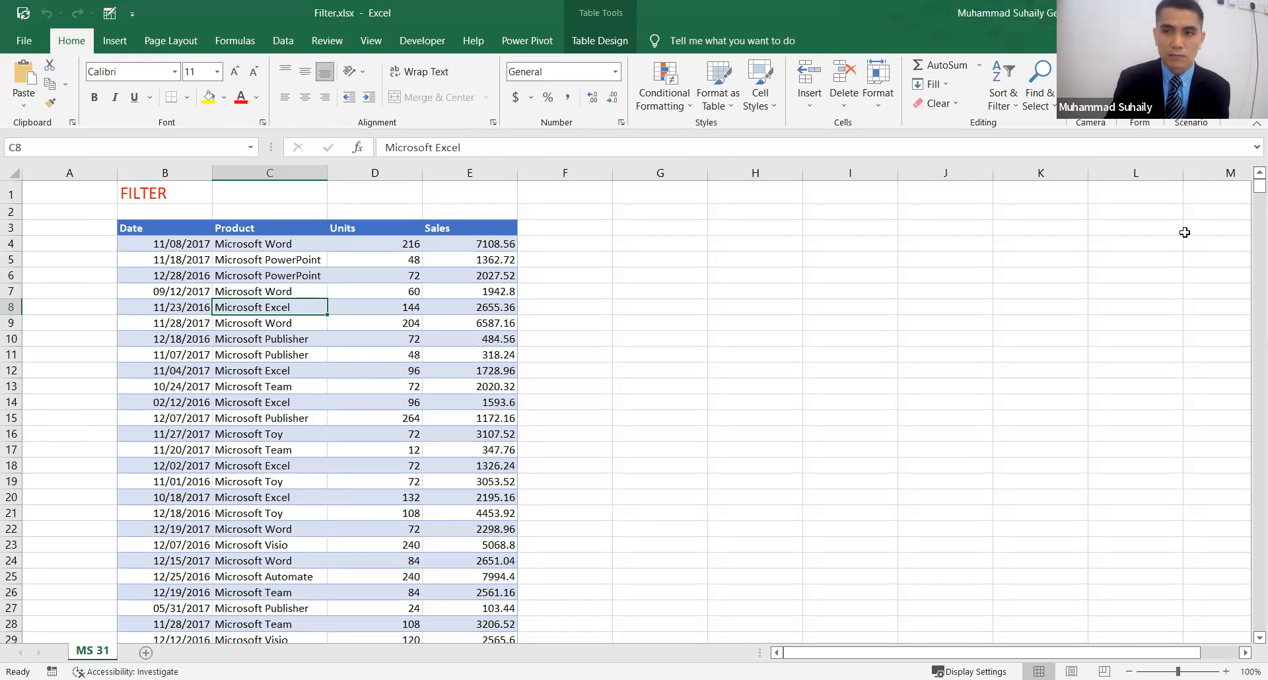
pyautogui.moveTo(1255, 187)
pyautogui.mouseDown()
pyautogui.moveTo(1255, 242)
pyautogui.moveTo(1248, 182)
pyautogui.mouseUp()
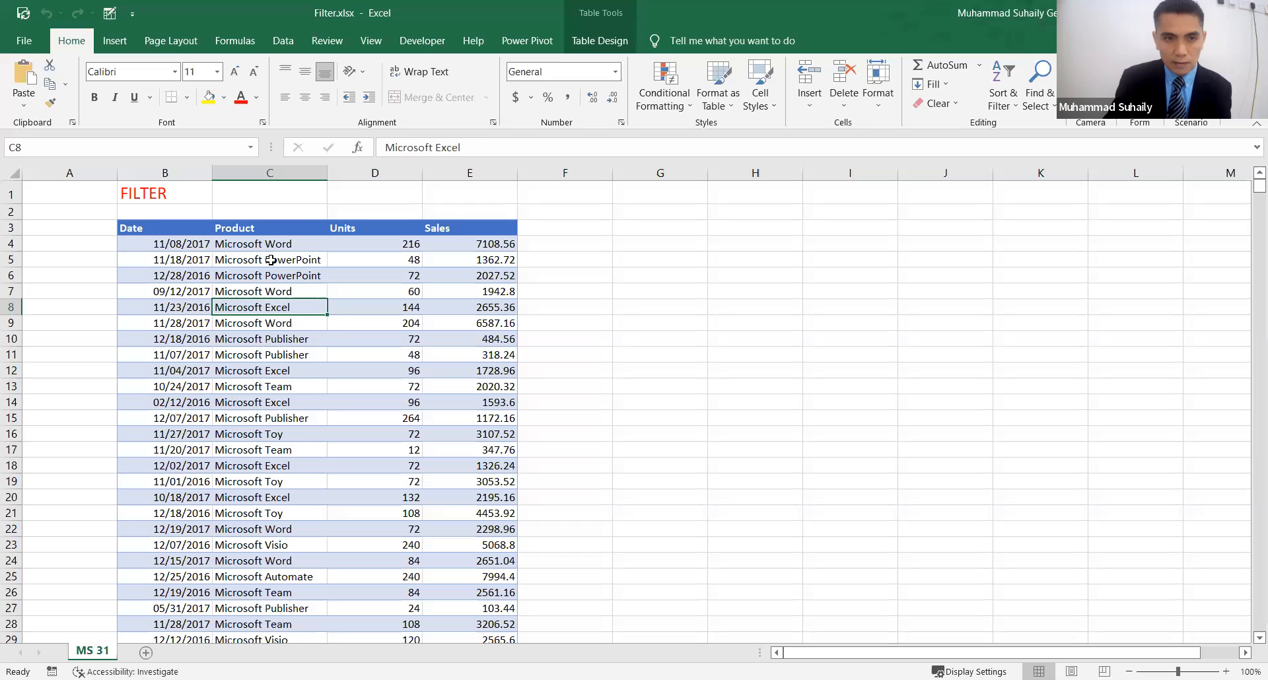
pyautogui.press('Up')
pyautogui.press('Up')
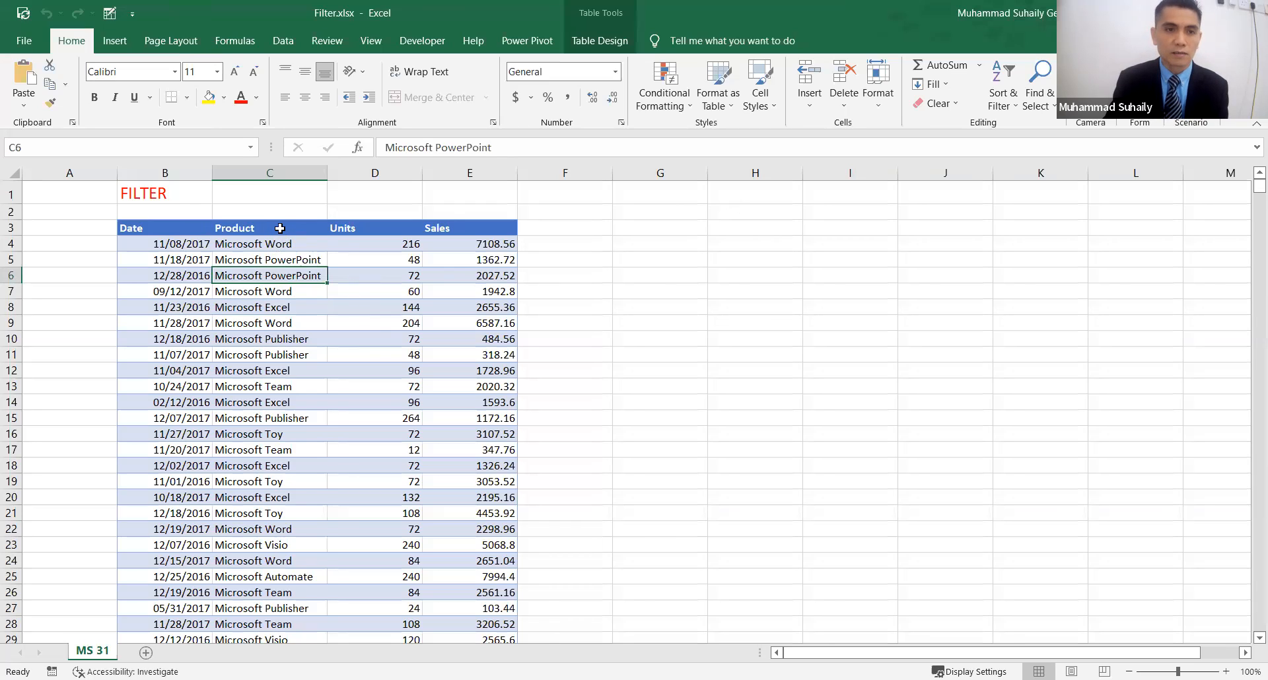
pyautogui.moveTo(280, 228); pyautogui.dragTo(289, 241)
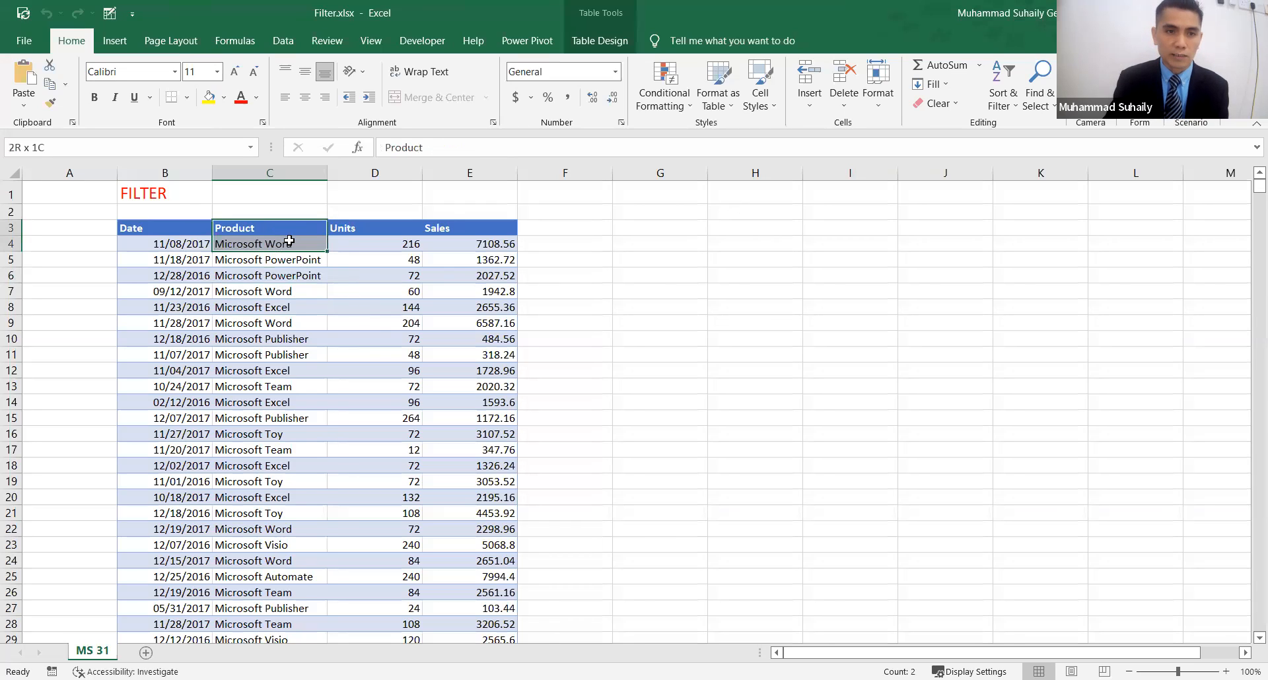
pyautogui.click(284, 265)
pyautogui.click(290, 230)
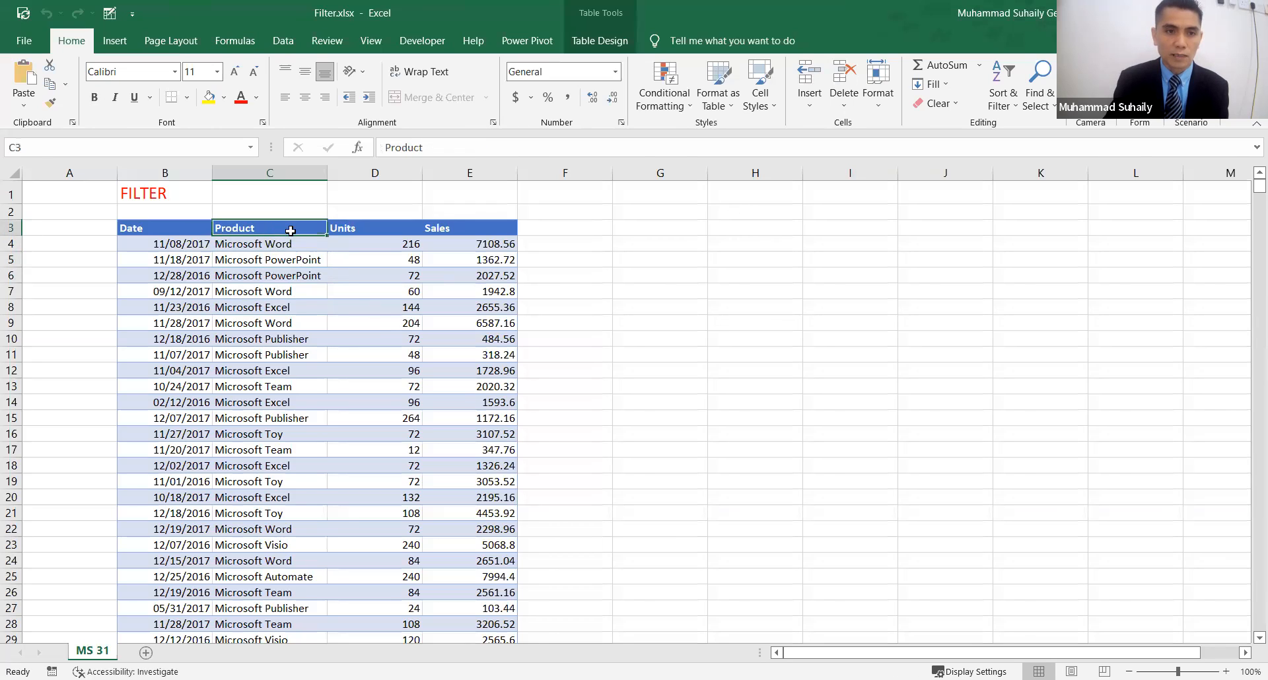
pyautogui.click(558, 291)
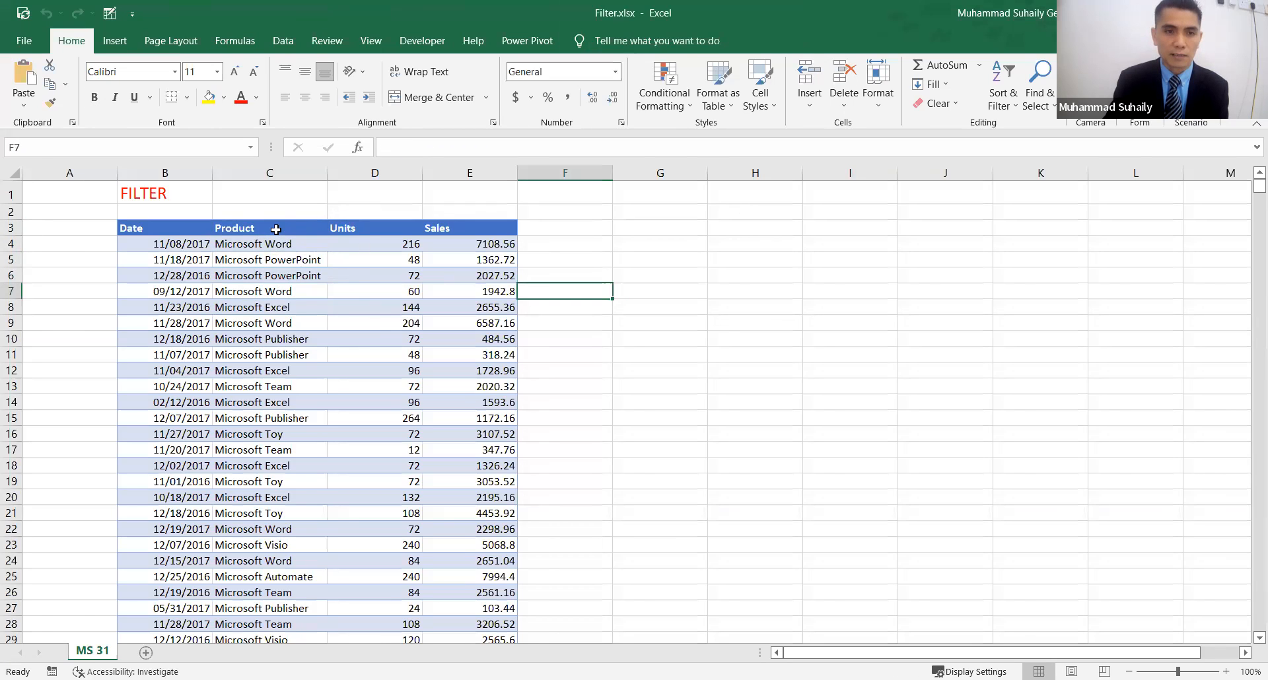
# - Copy the Product header and its first entry, Microsoft Word, from C3:C4 to H3:H4 as filter criteria
pyautogui.moveTo(276, 229); pyautogui.dragTo(321, 249)
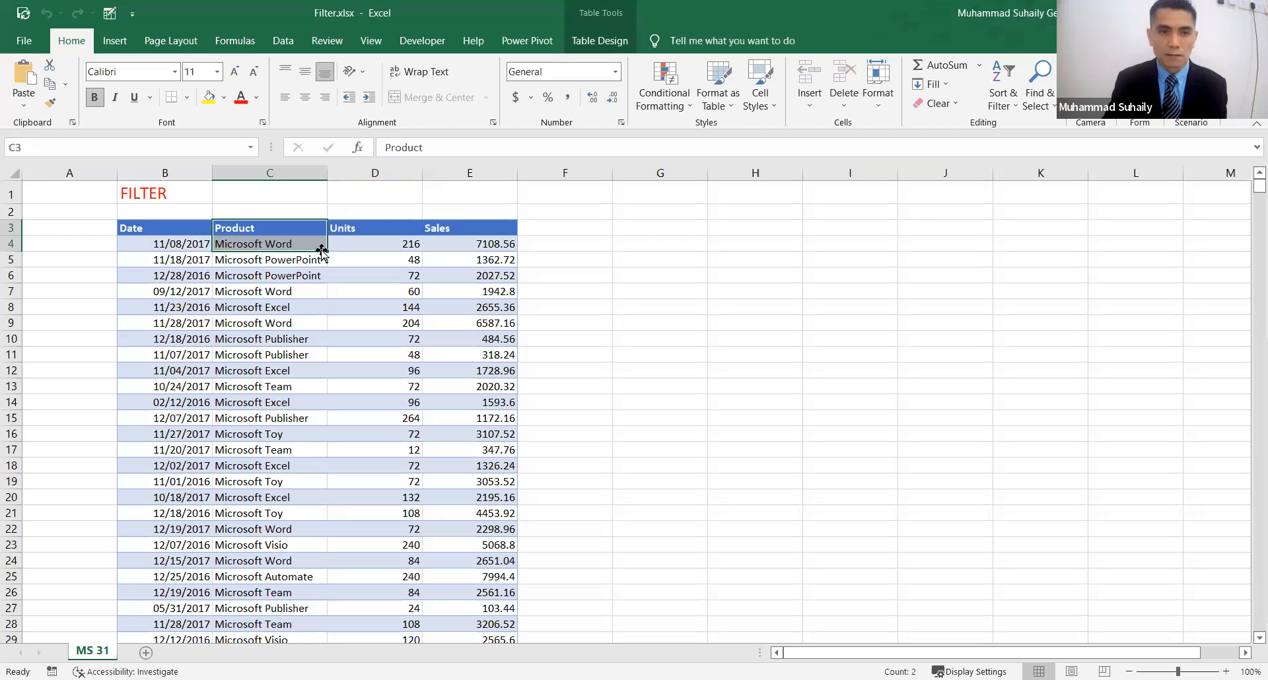
pyautogui.hotkey('ctrl', 'c')
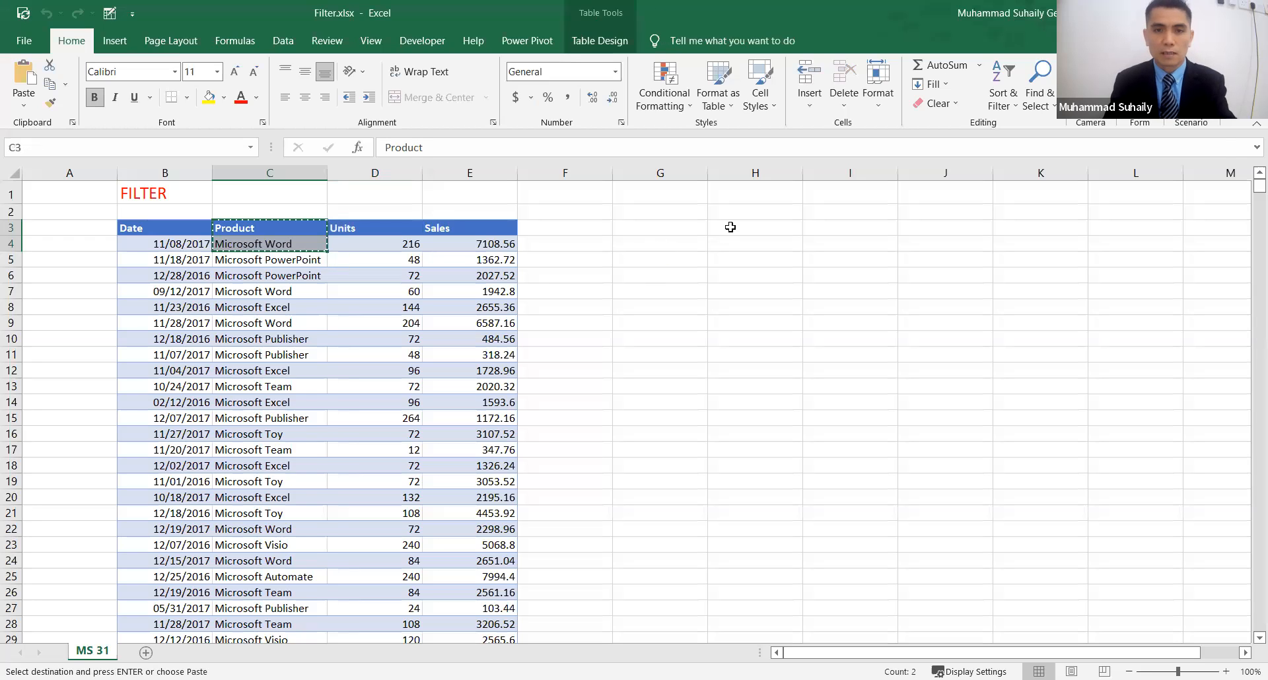
pyautogui.click(748, 229)
pyautogui.hotkey('ctrl', 'v')
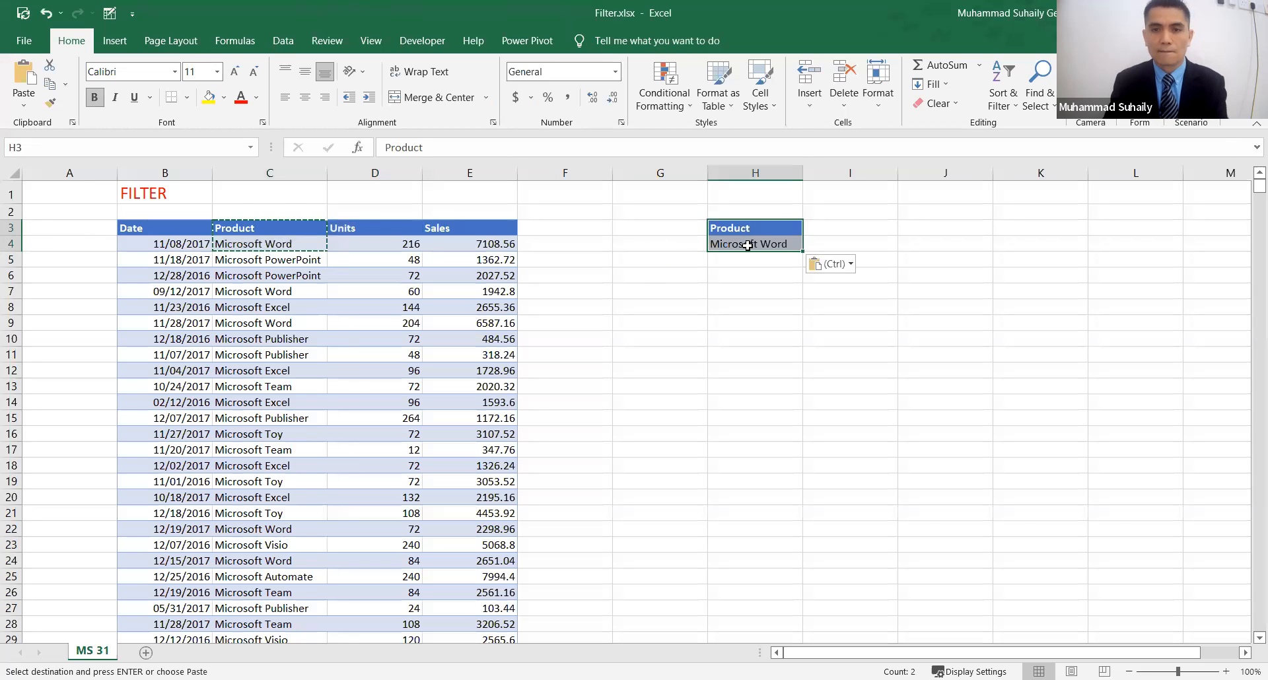
pyautogui.click(781, 275)
pyautogui.click(759, 229)
pyautogui.press('Down')
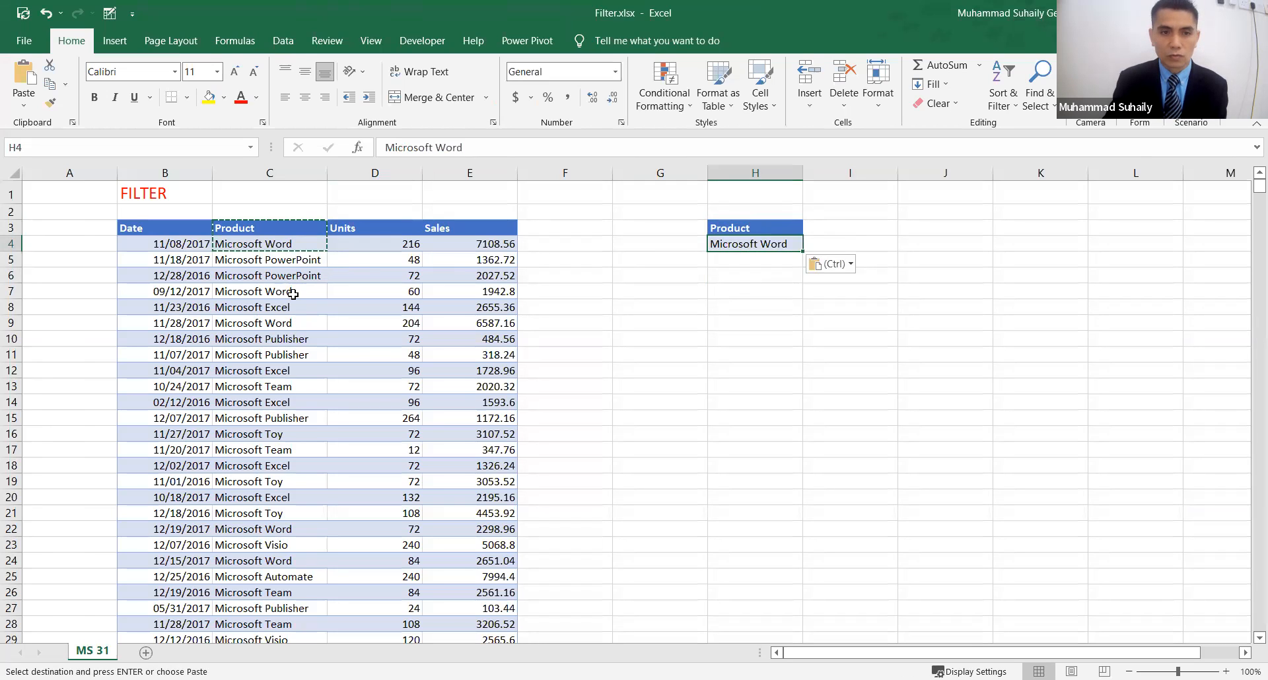
pyautogui.click(740, 295)
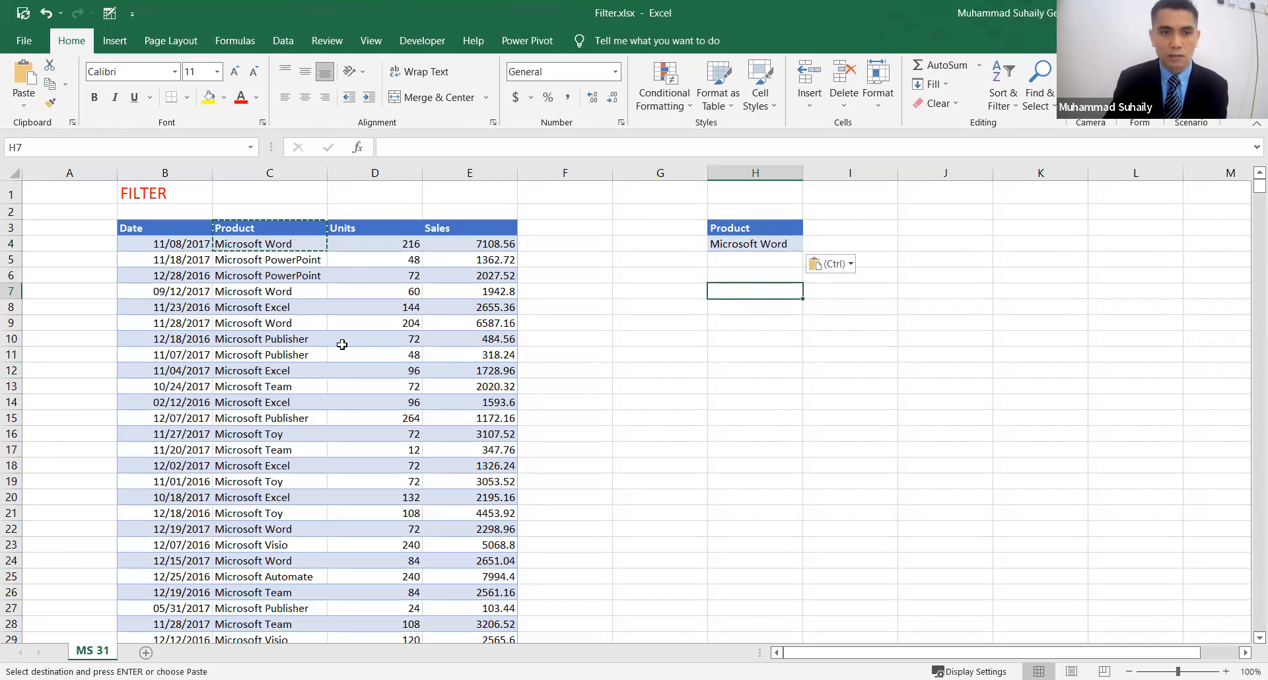
pyautogui.click(715, 342)
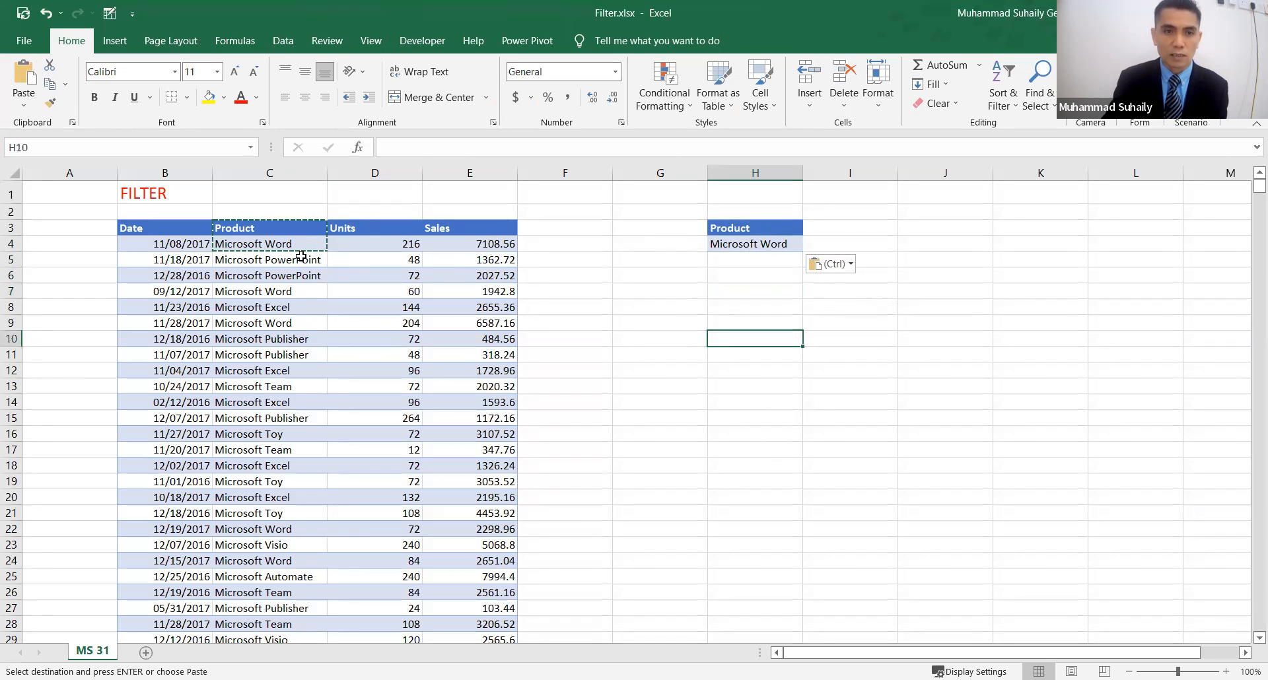
pyautogui.click(321, 358)
pyautogui.click(272, 243)
pyautogui.press('Escape')
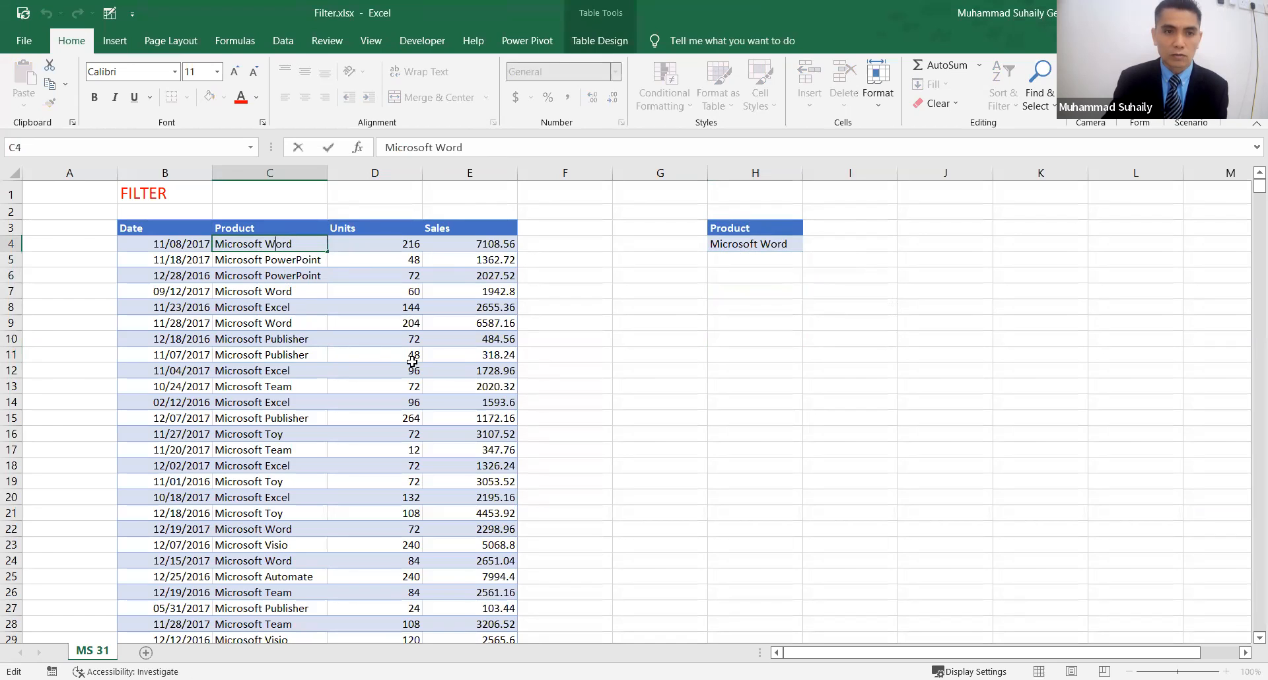
pyautogui.click(430, 358)
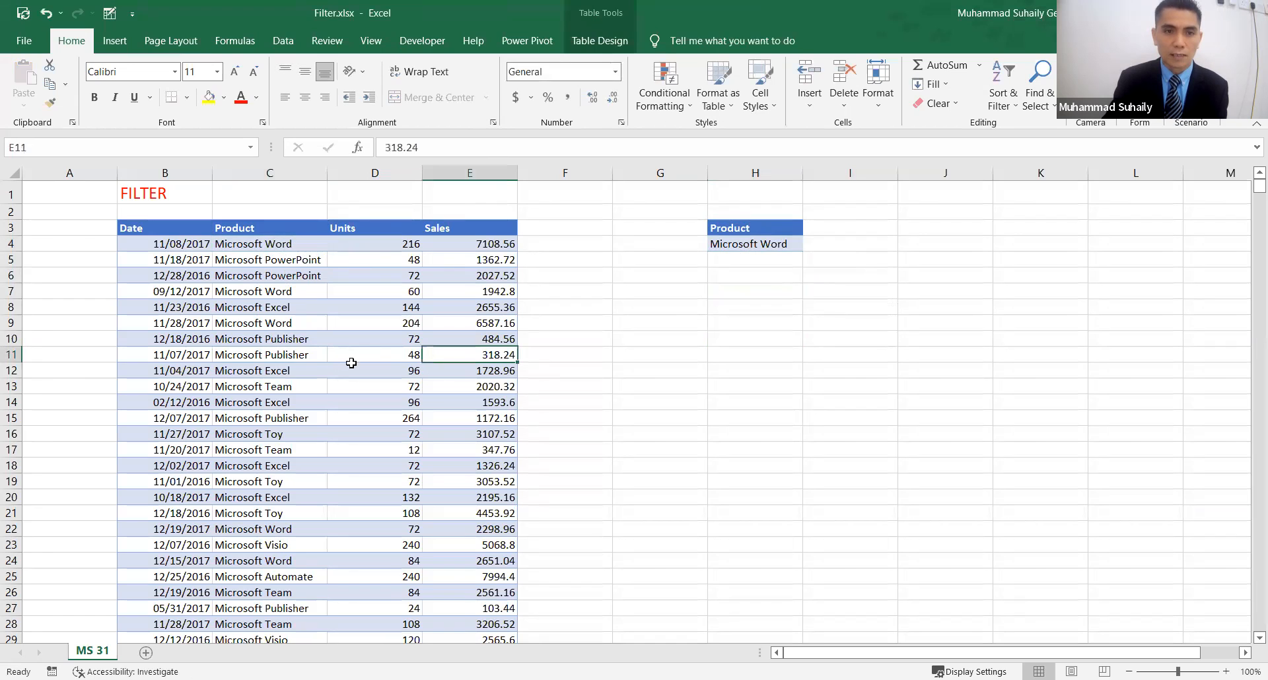
# - Start an Advanced Filter on the table with list range $B$3:$E$3759 and criteria range $H$3:$H$4
pyautogui.click(308, 355)
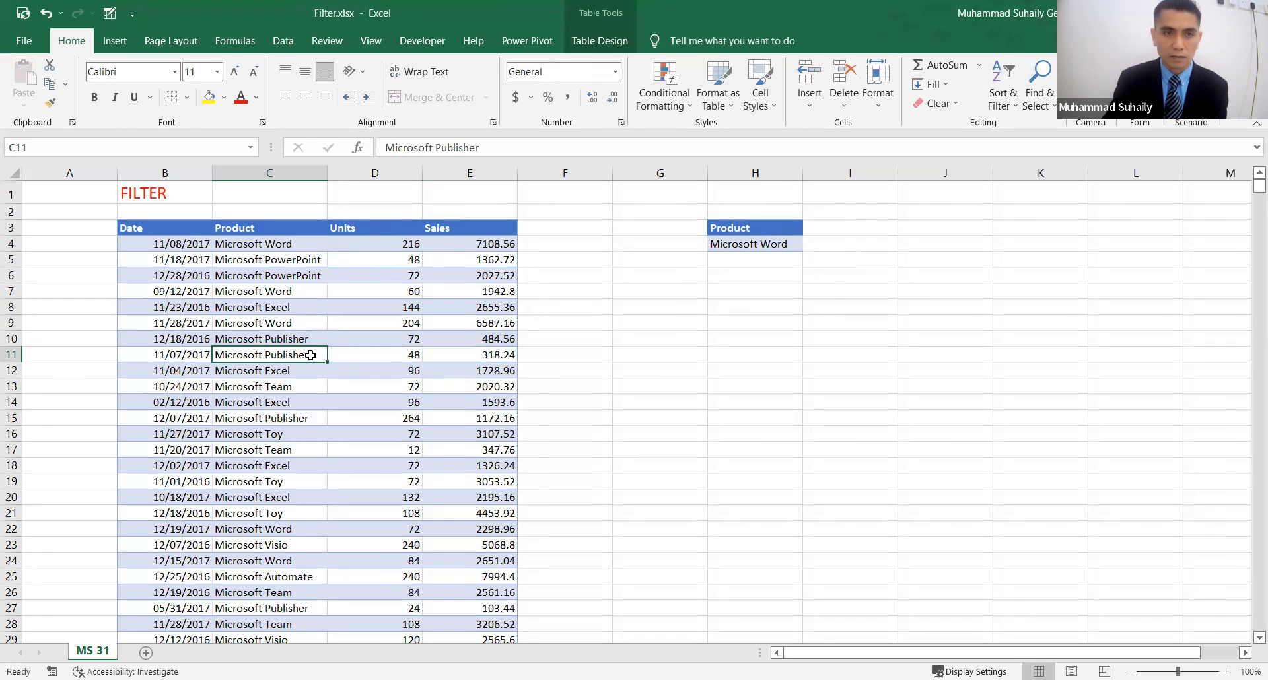
pyautogui.click(284, 41)
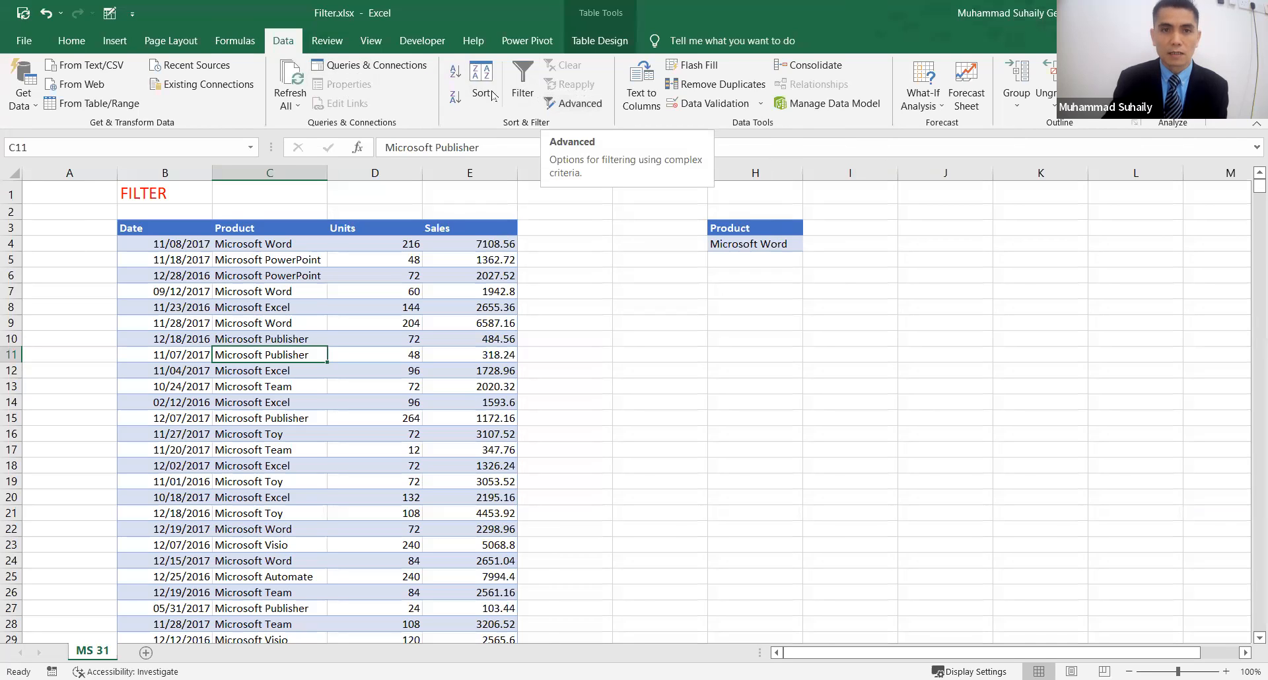
pyautogui.click(575, 103)
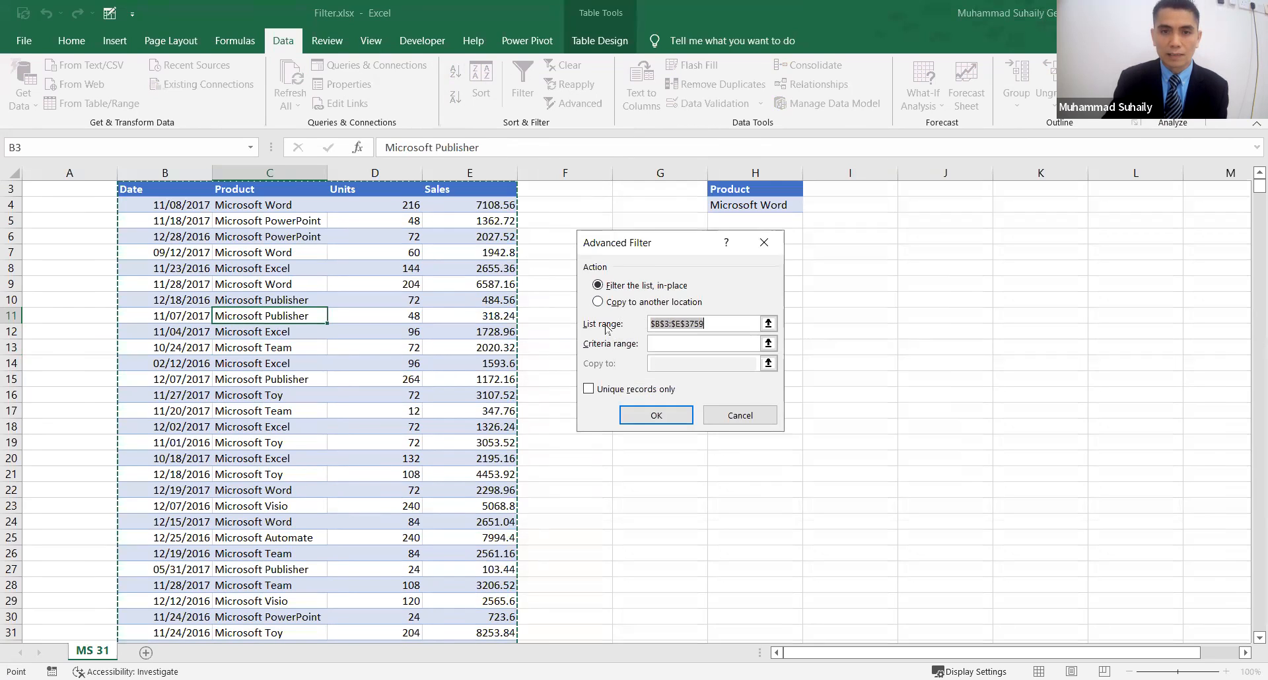
pyautogui.click(716, 325)
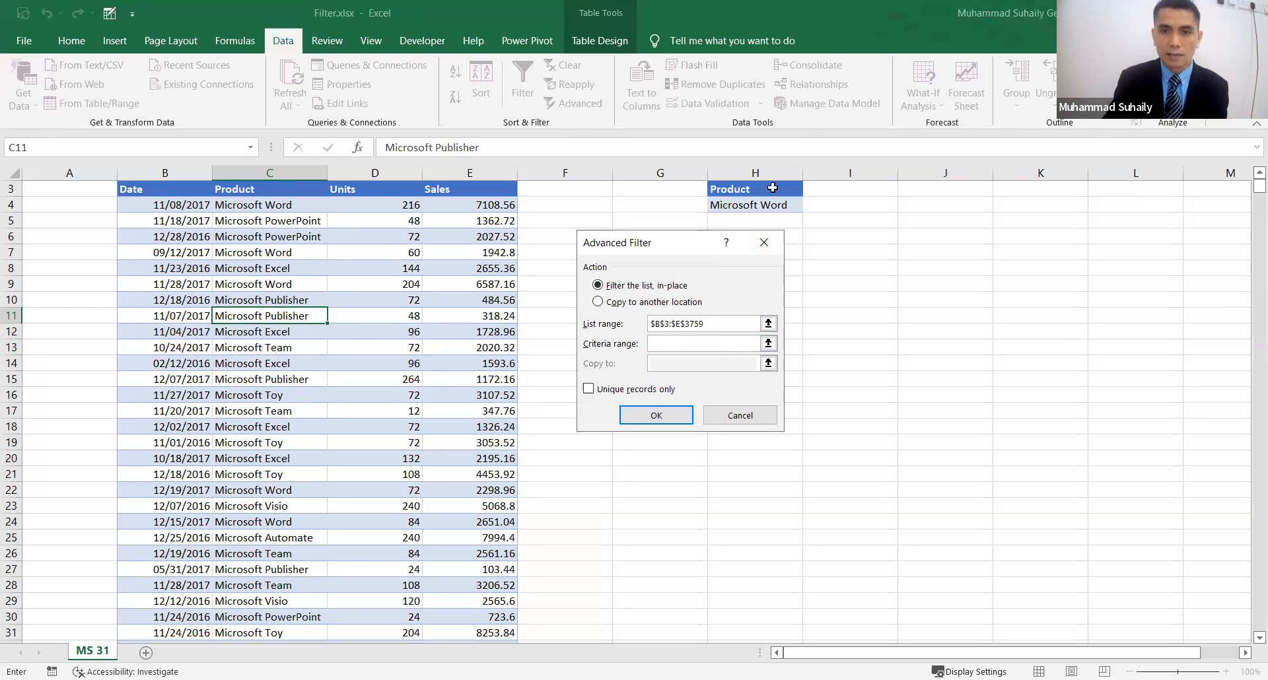
pyautogui.moveTo(772, 188); pyautogui.dragTo(774, 204)
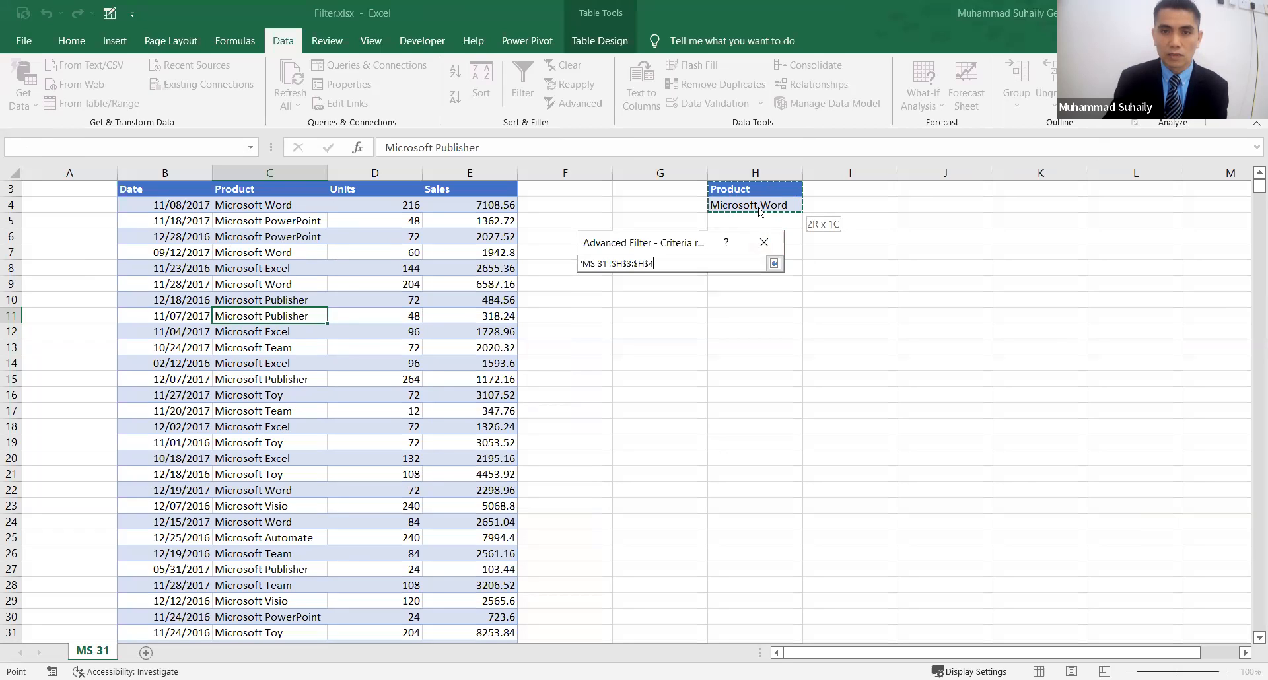
pyautogui.press('Return')
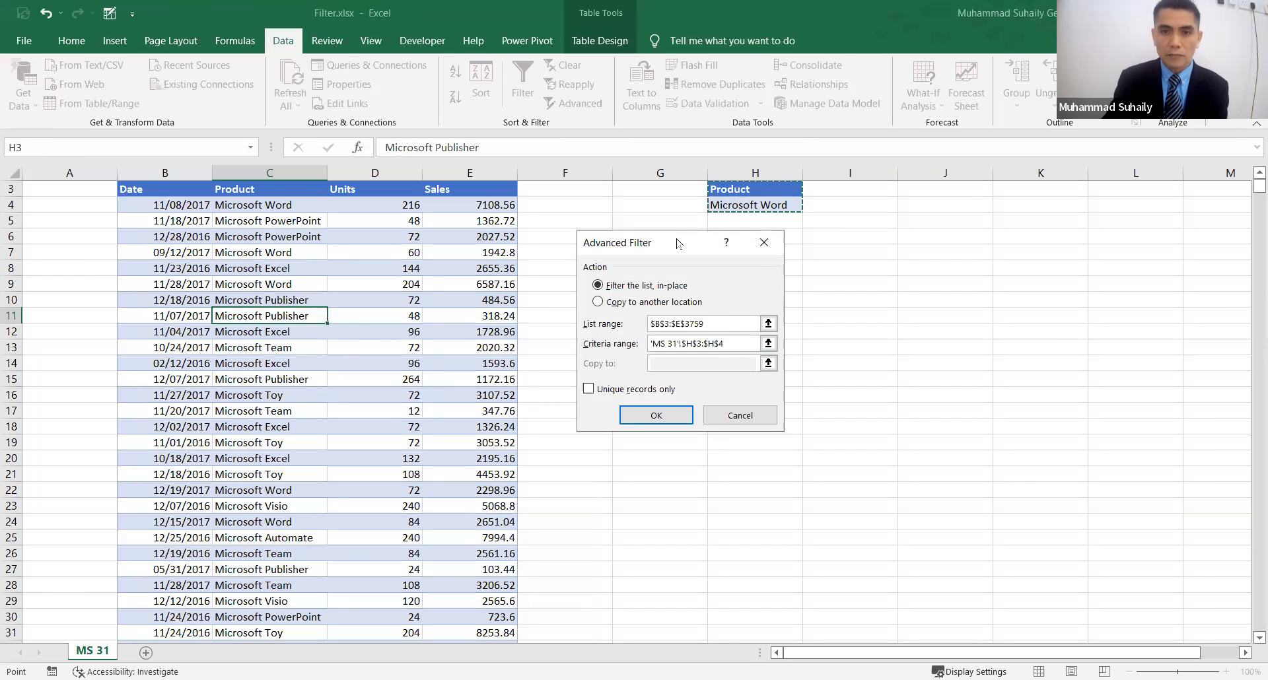
# - Have the Advanced Filter copy its results to another location starting at cell G7, and run it
pyautogui.moveTo(666, 243); pyautogui.dragTo(977, 249)
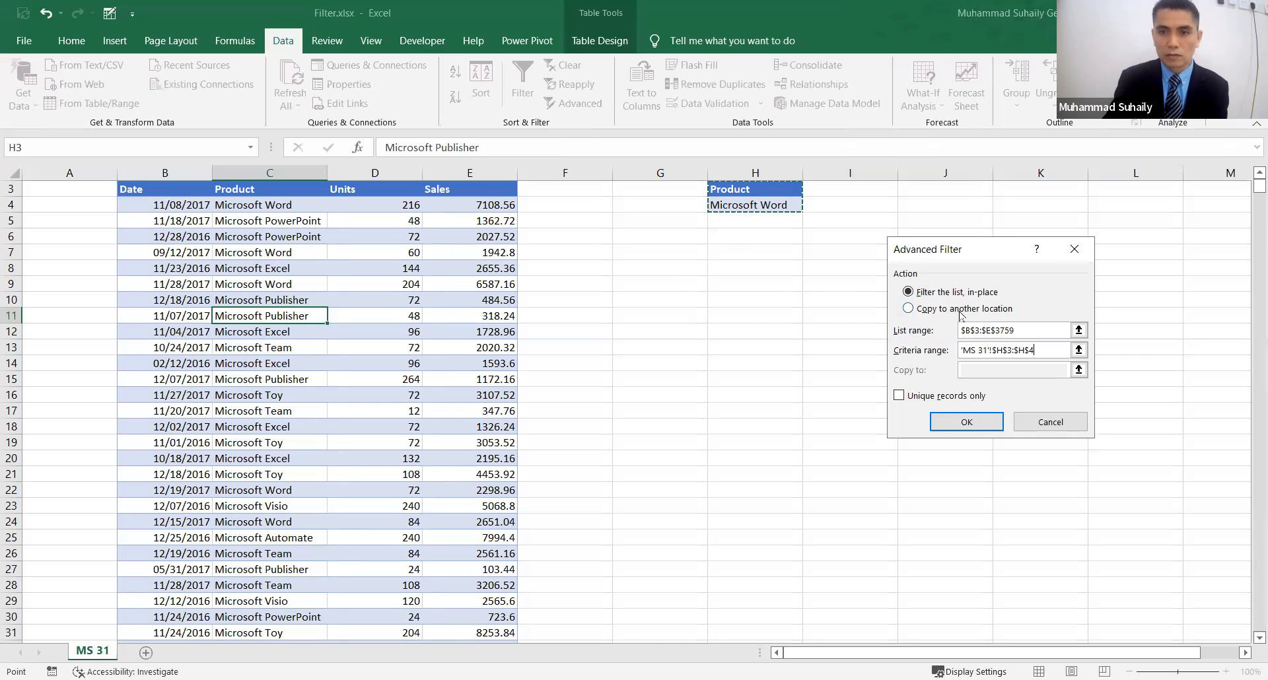
pyautogui.click(908, 309)
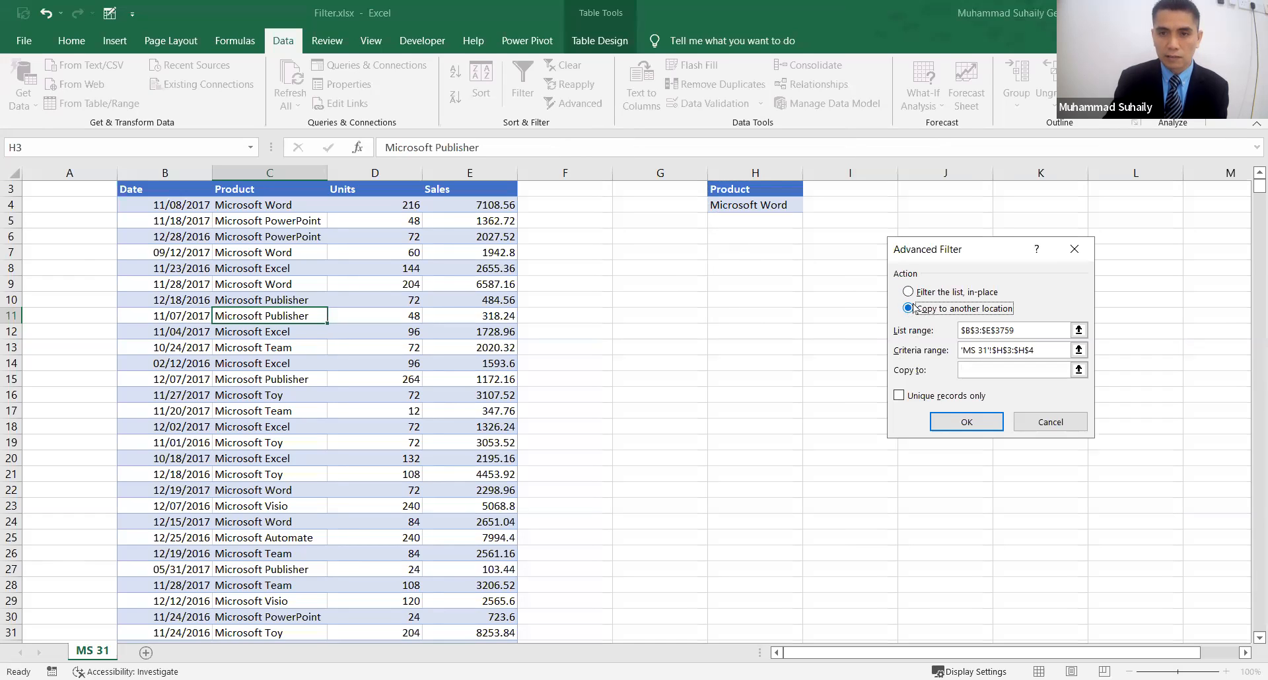
pyautogui.click(973, 369)
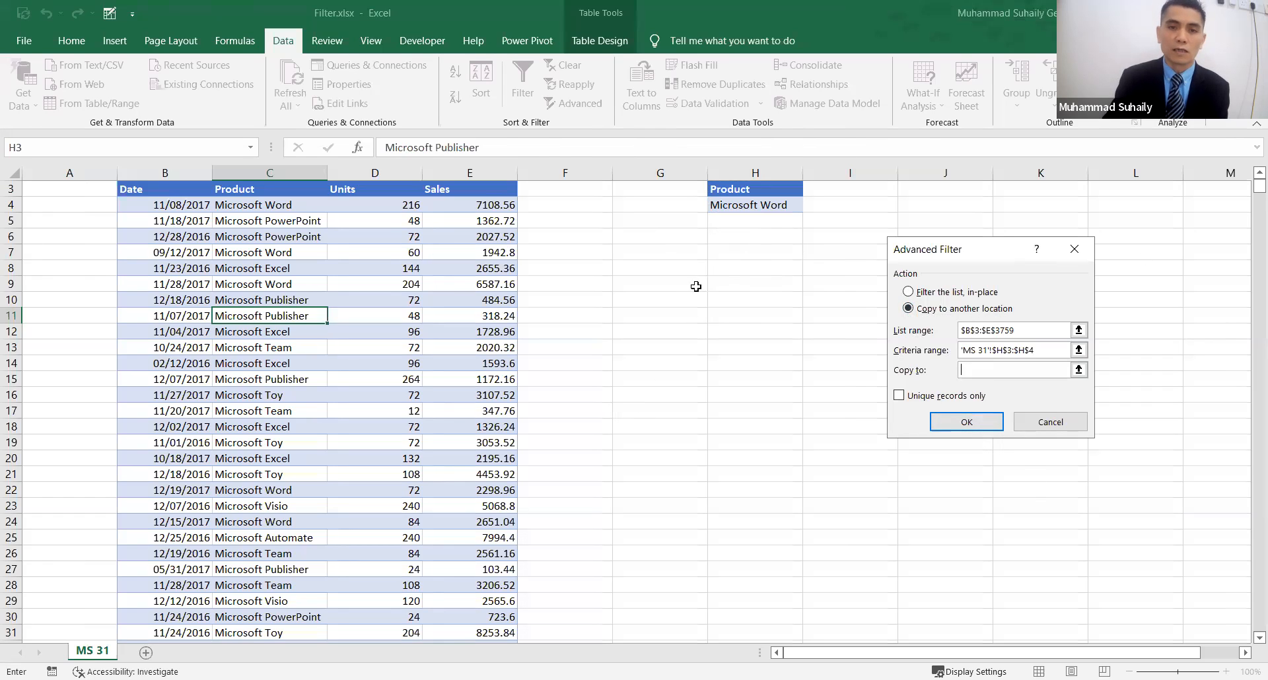
pyautogui.click(678, 250)
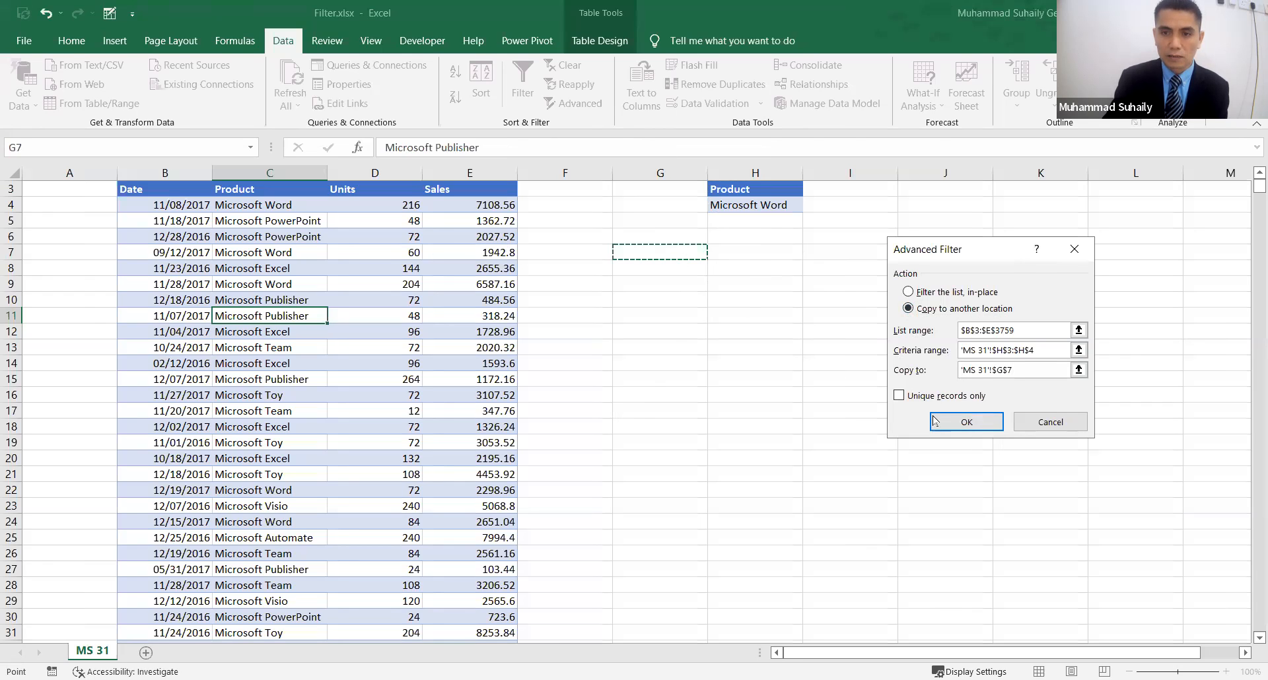
pyautogui.click(958, 426)
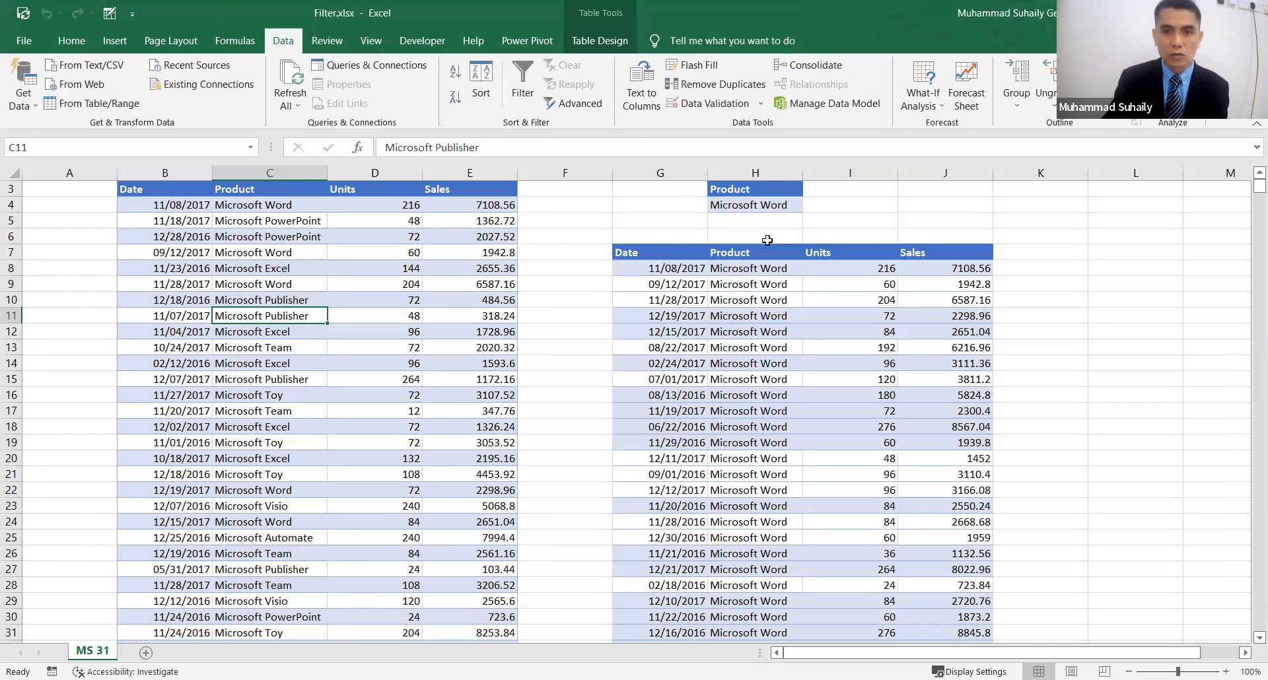
# - Examine the Product column of the extracted list against the criterion in H4
pyautogui.click(746, 207)
pyautogui.click(751, 269)
pyautogui.moveTo(751, 269); pyautogui.dragTo(753, 517)
pyautogui.click(754, 518)
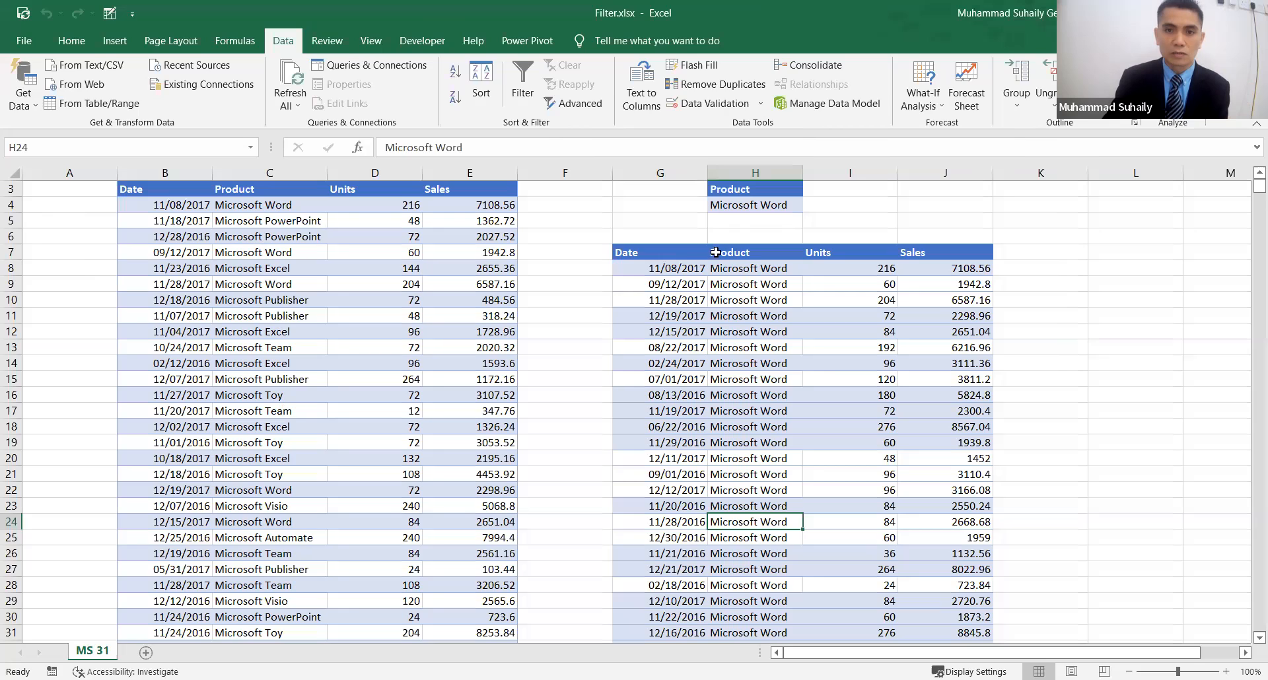
pyautogui.click(763, 268)
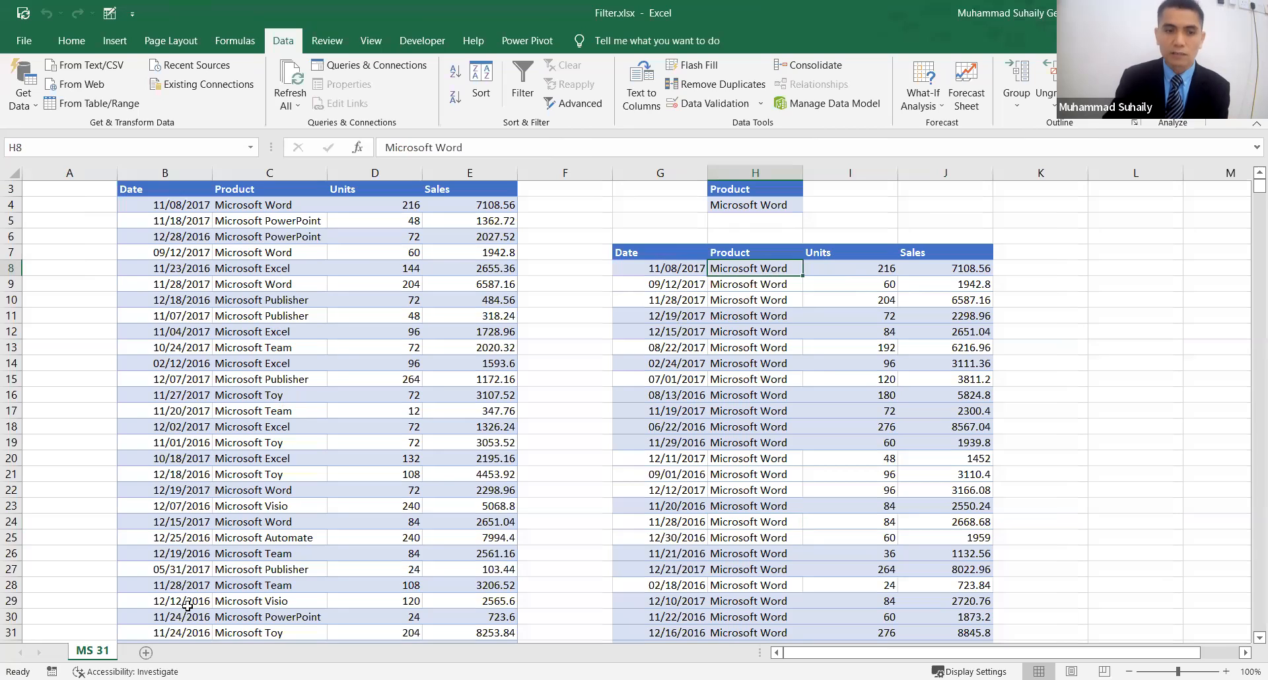
# - Add a new blank worksheet after MS 31 and make it the active sheet
pyautogui.click(146, 652)
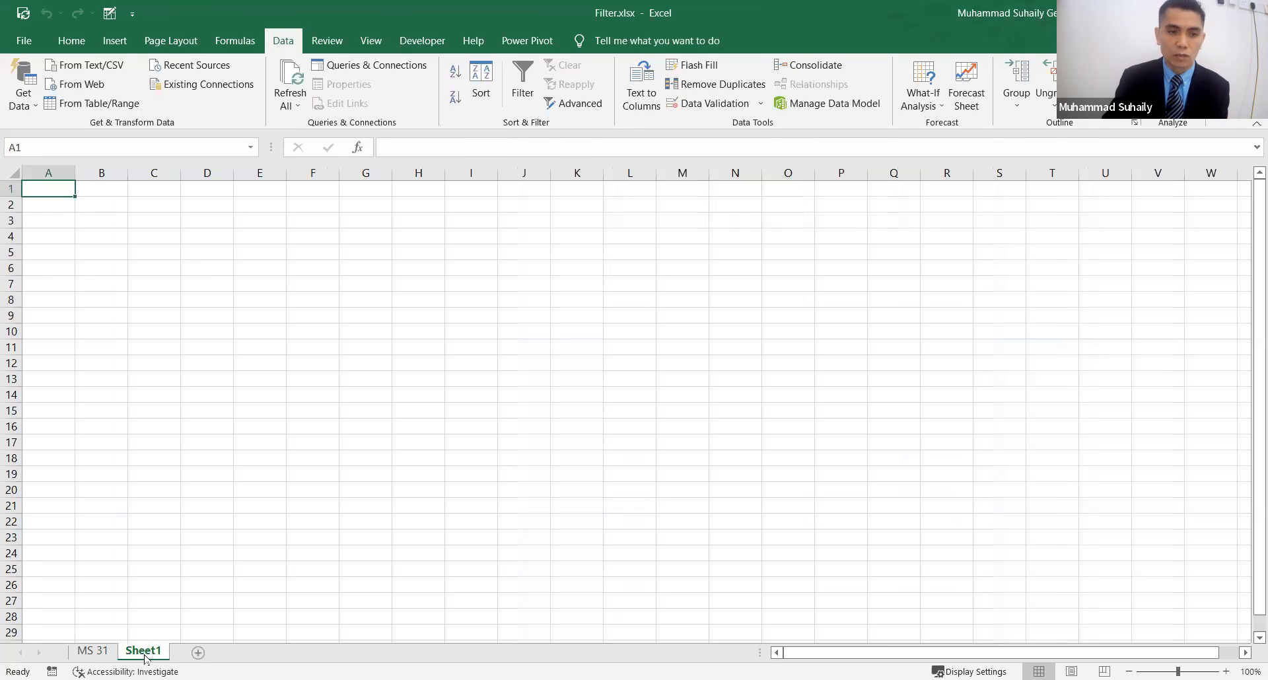
pyautogui.doubleClick(140, 650)
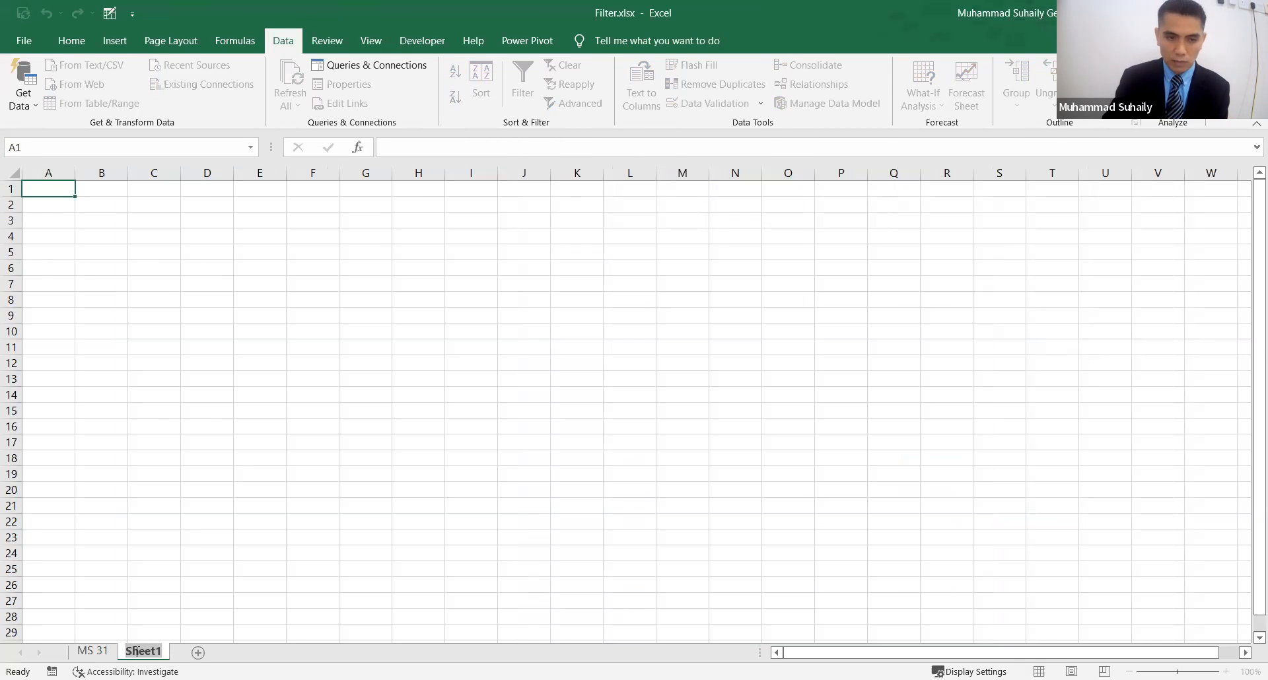
pyautogui.click(93, 651)
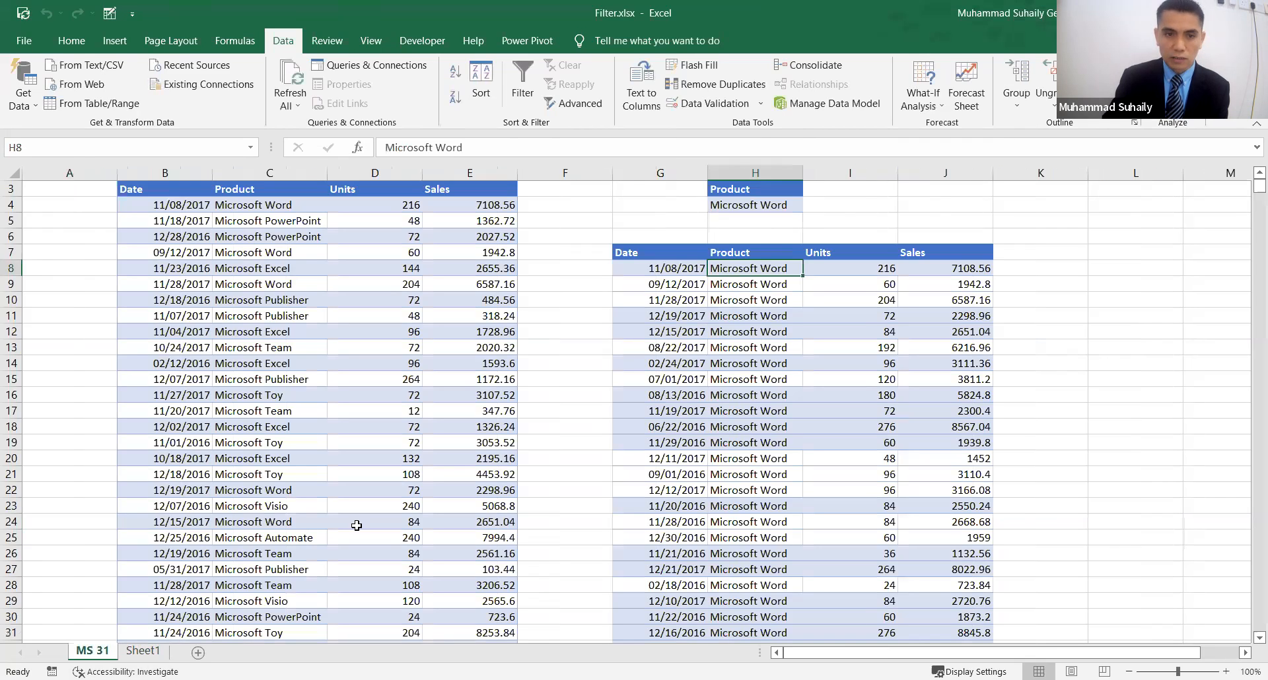
pyautogui.hotkey('ctrl', 'pagedown')
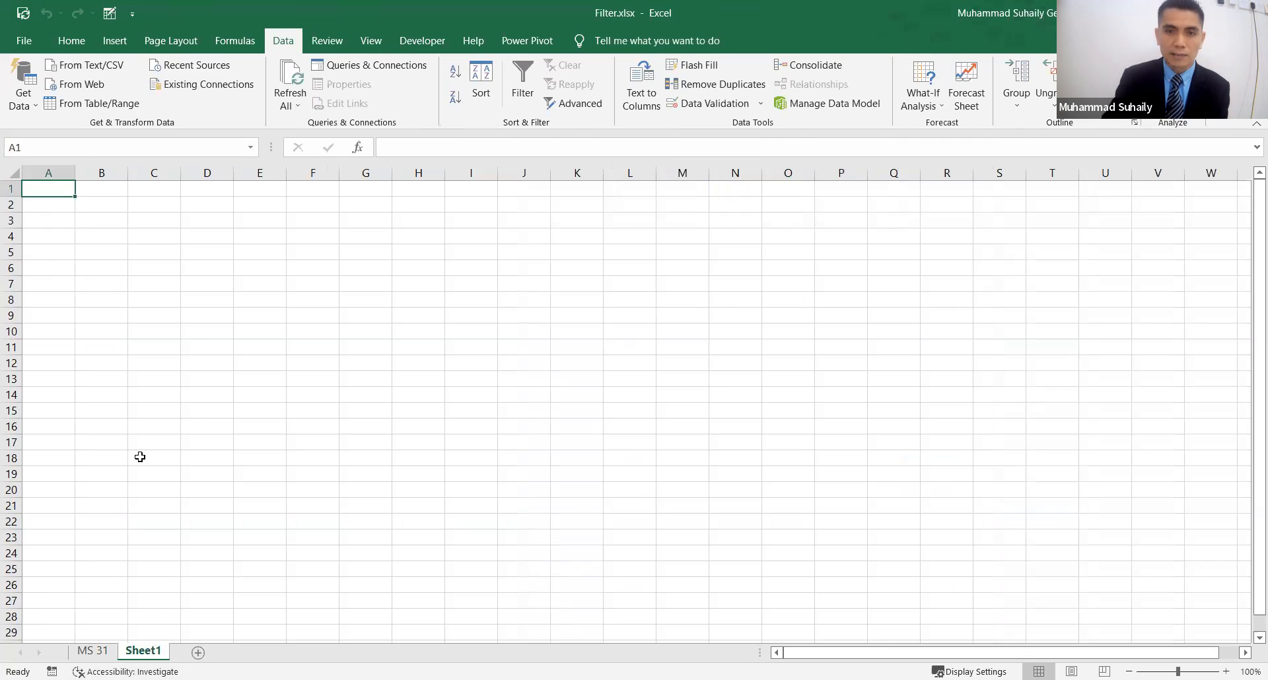
# - Return to the MS 31 sheet and delete columns G through J holding the criteria and the extracted list
pyautogui.hotkey('ctrl', 'pageup')
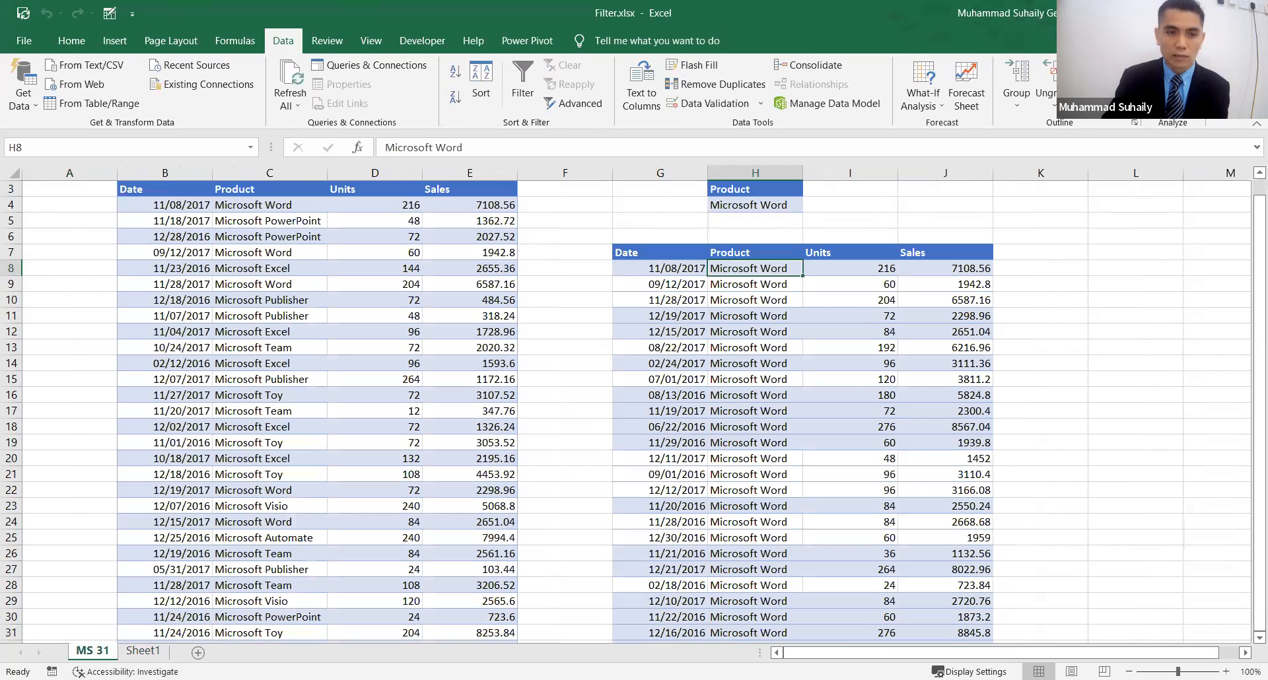
pyautogui.hotkey('ctrl', 'pagedown')
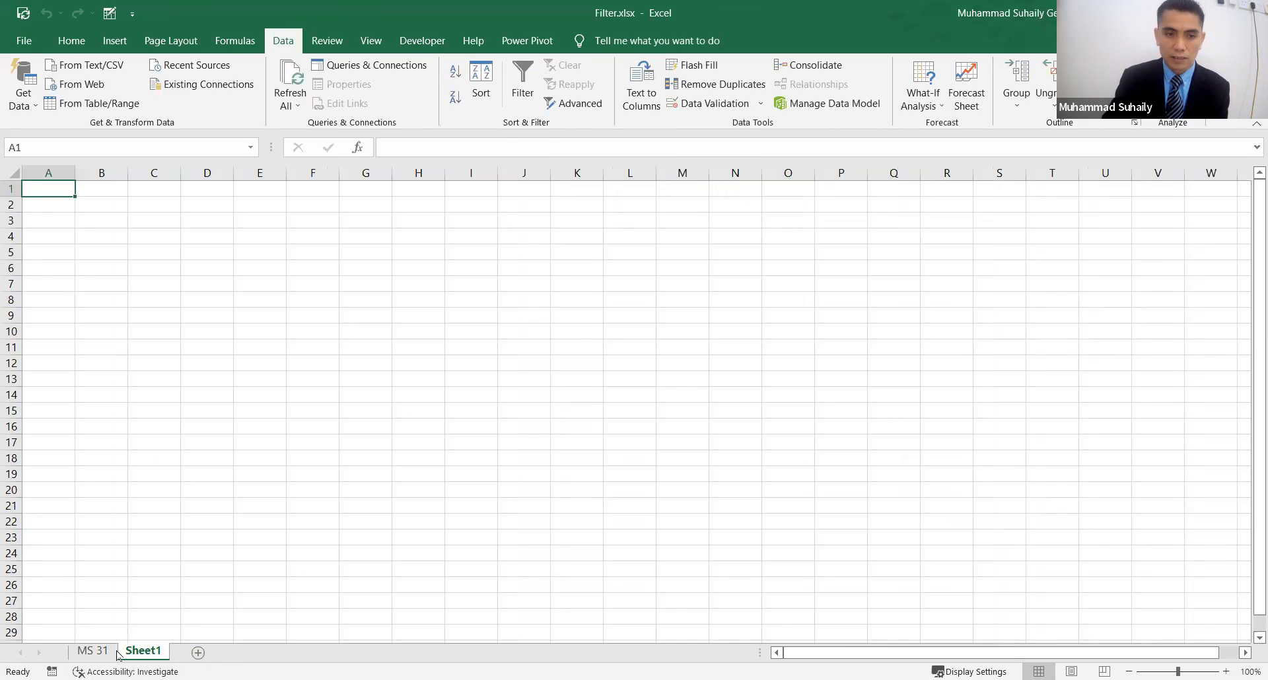
pyautogui.hotkey('ctrl', 'pageup')
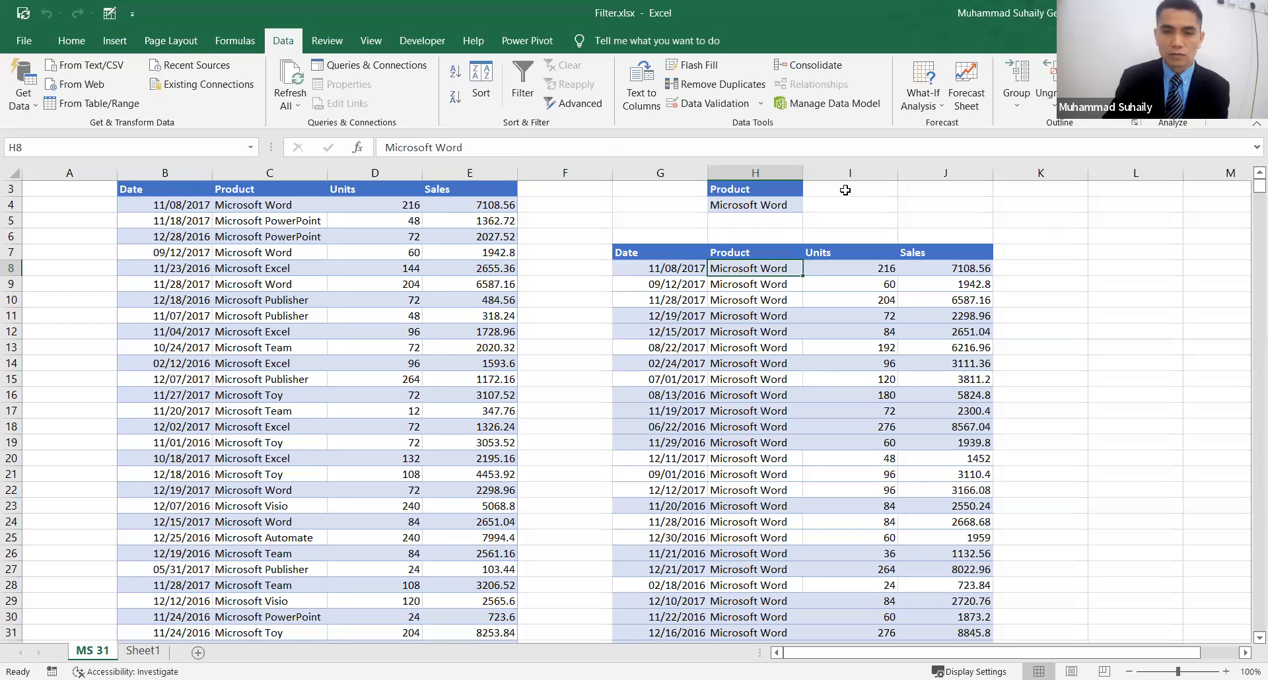
pyautogui.click(771, 315)
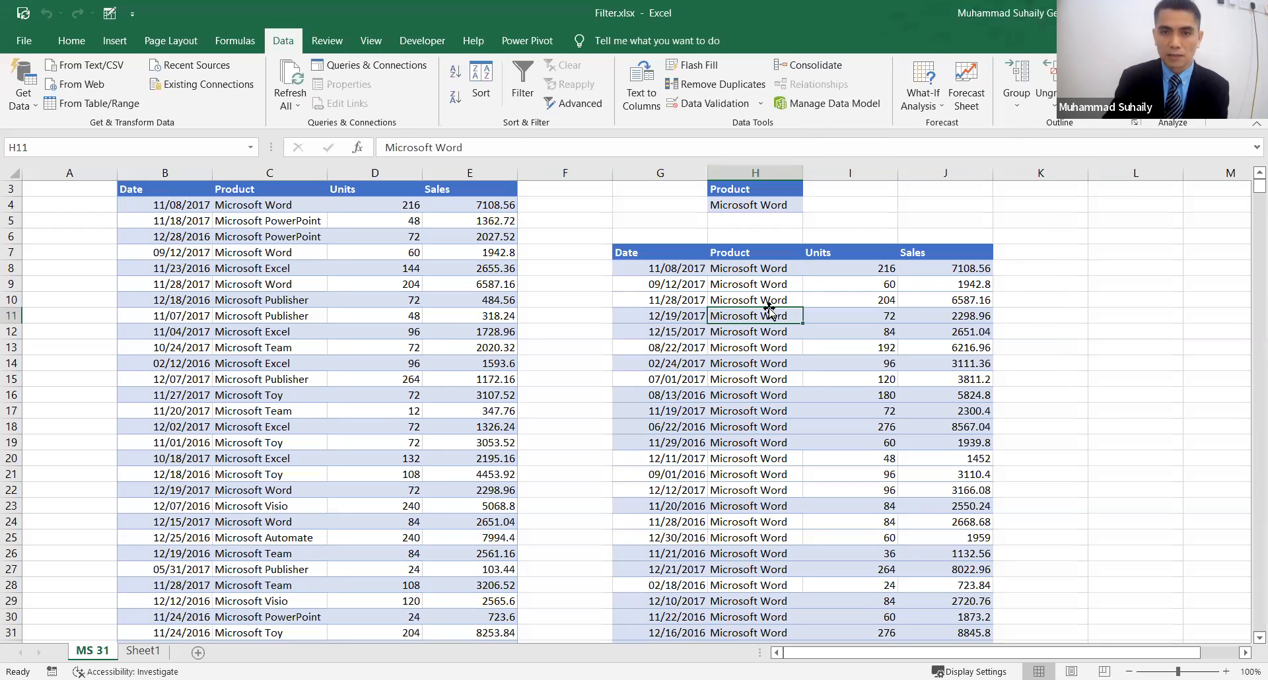
pyautogui.click(663, 165)
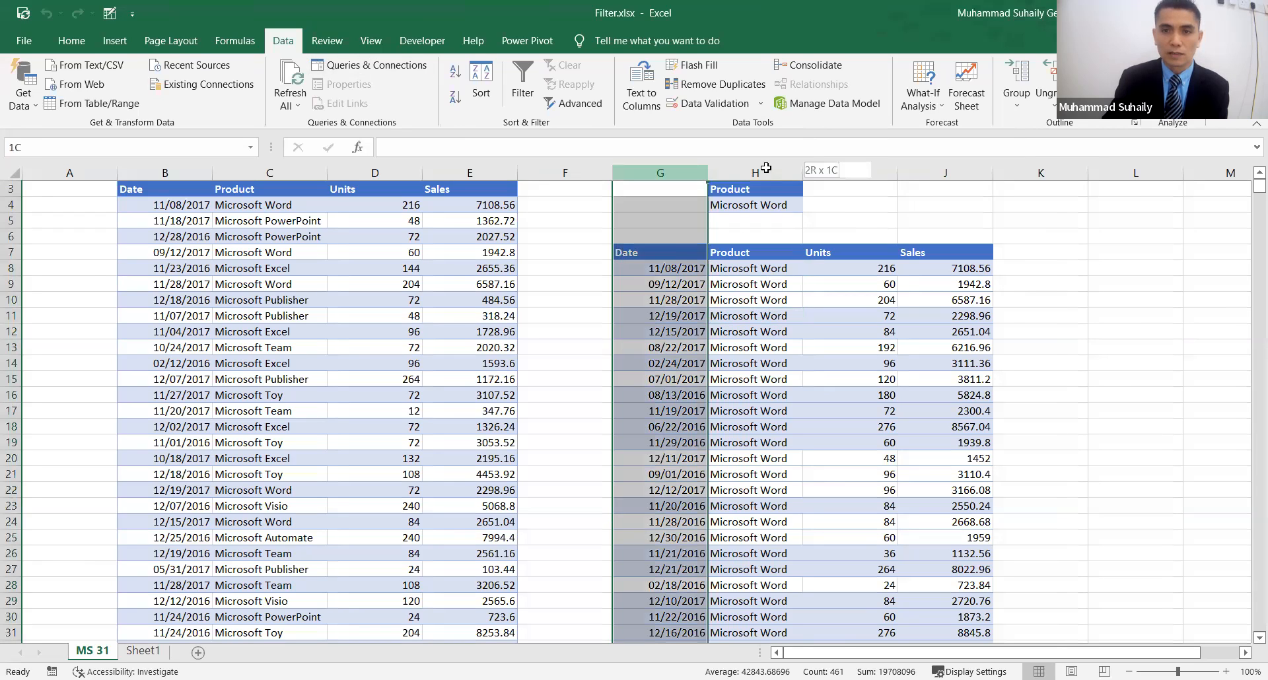
pyautogui.rightClick(934, 177)
pyautogui.click(983, 312)
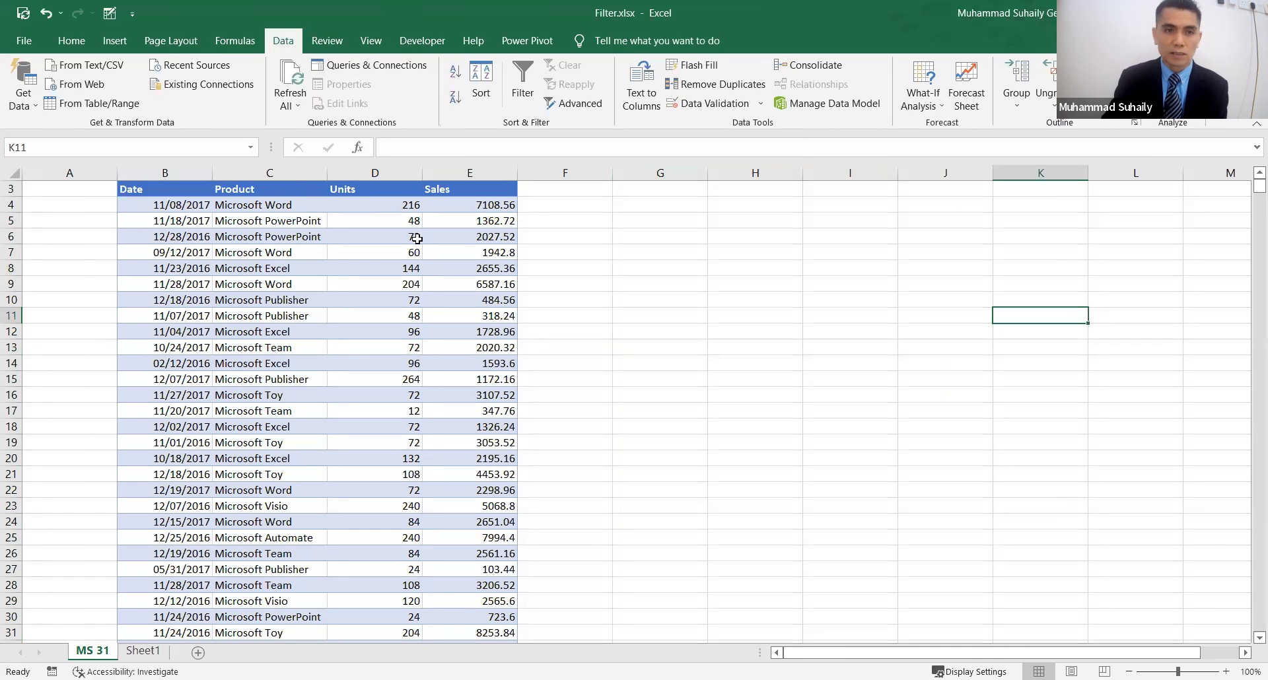
# - Copy the Product header and its Microsoft Word entry from C3:C4 into H3:H4 as the filter criteria
pyautogui.moveTo(264, 190); pyautogui.dragTo(265, 207)
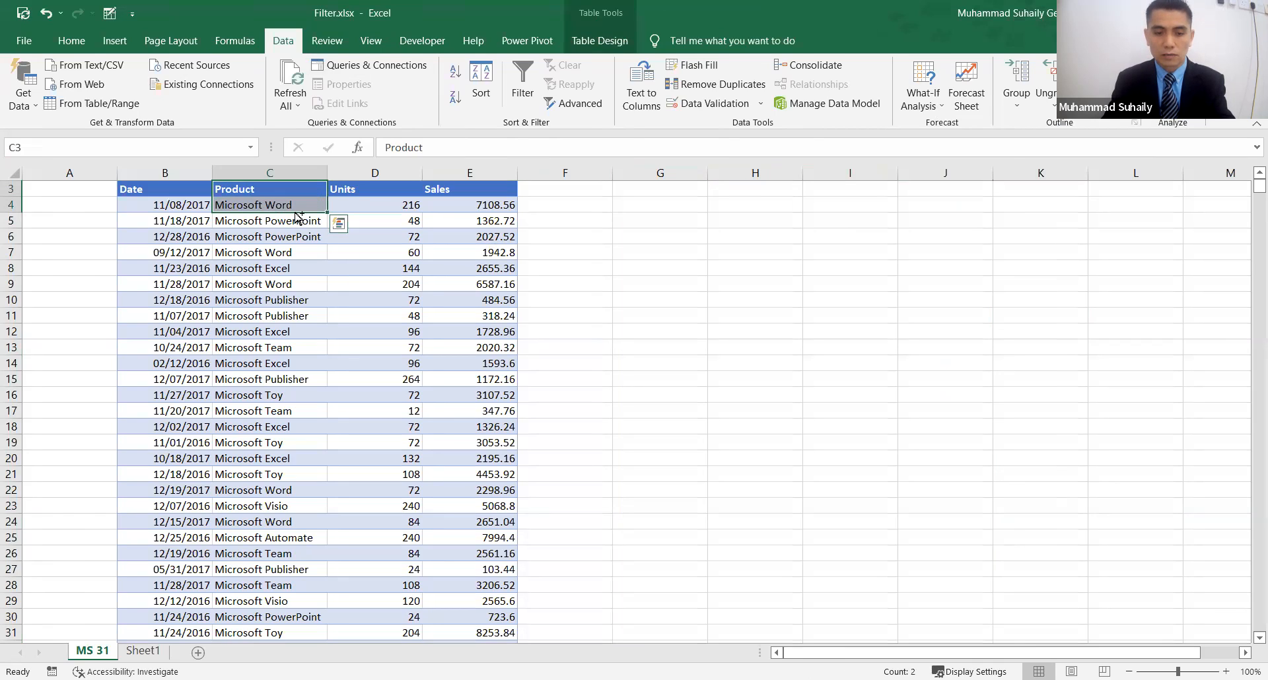
pyautogui.hotkey('ctrl', 'c')
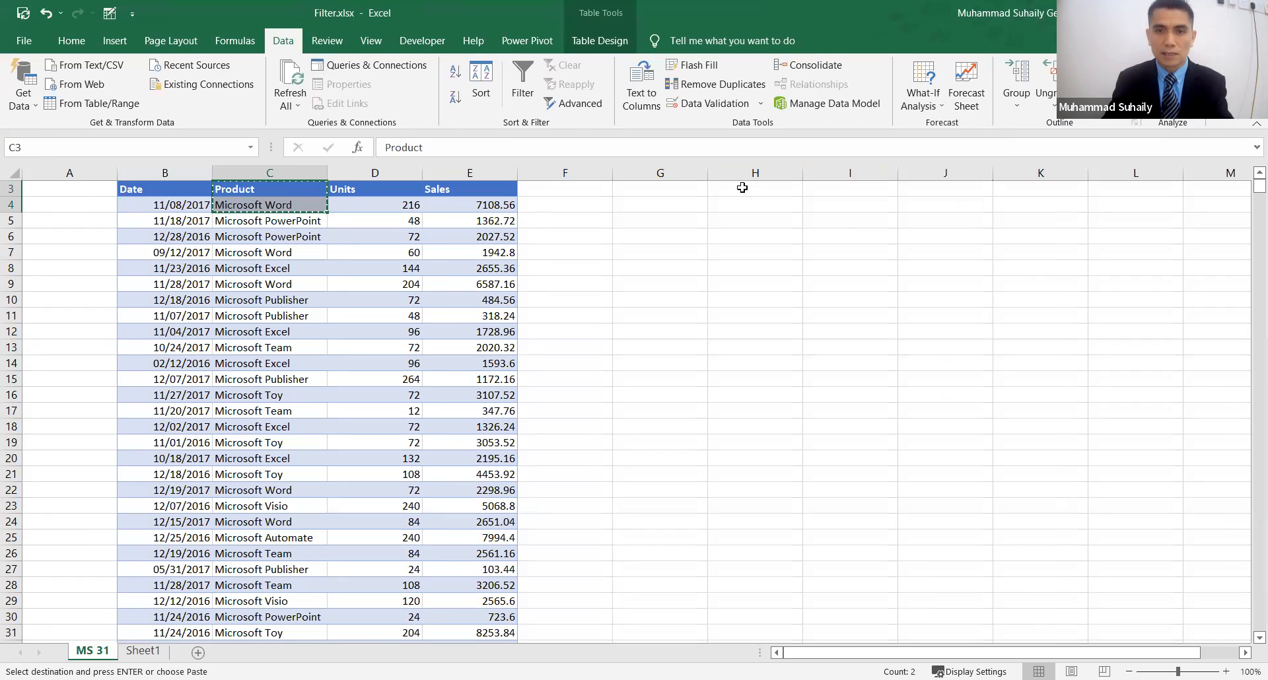
pyautogui.click(742, 187)
pyautogui.hotkey('ctrl', 'v')
pyautogui.click(795, 271)
pyautogui.click(750, 202)
# - Replace the criterion in H4 with Microsoft PowerPoint copied from C6, and fit column H to its contents
pyautogui.click(278, 238)
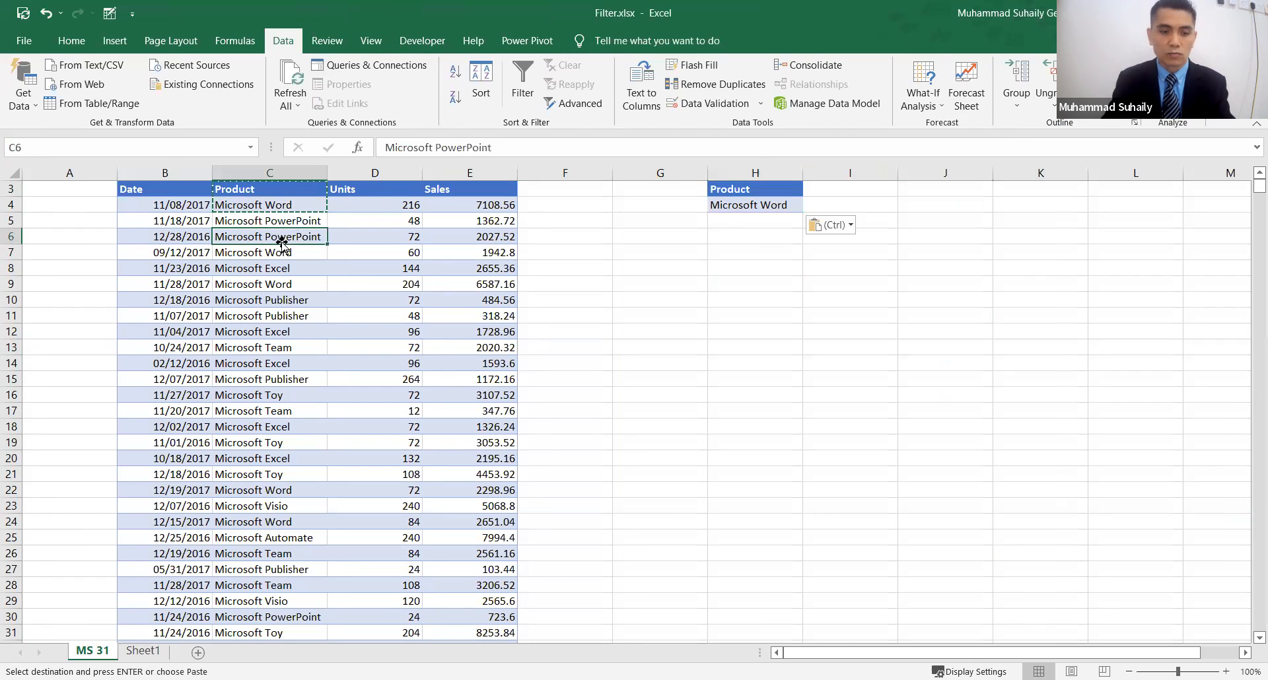
pyautogui.hotkey('ctrl', 'c')
pyautogui.hotkey('ctrl', 'c')
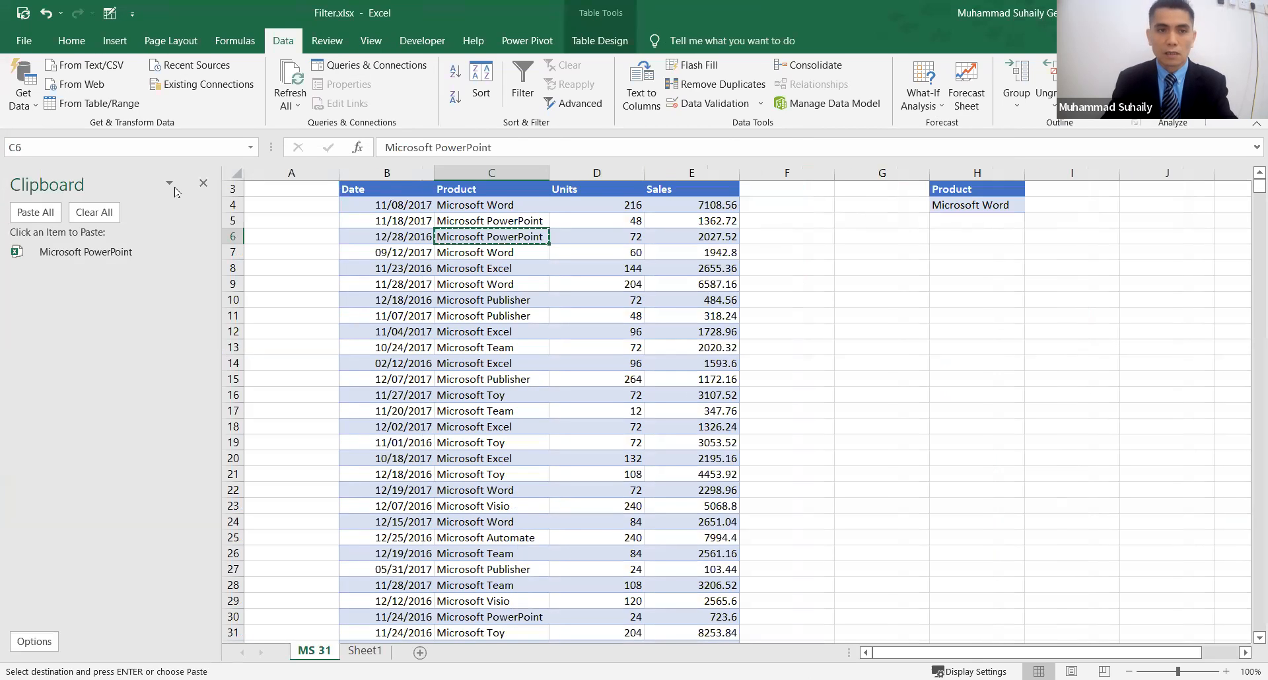
pyautogui.click(203, 182)
pyautogui.click(766, 208)
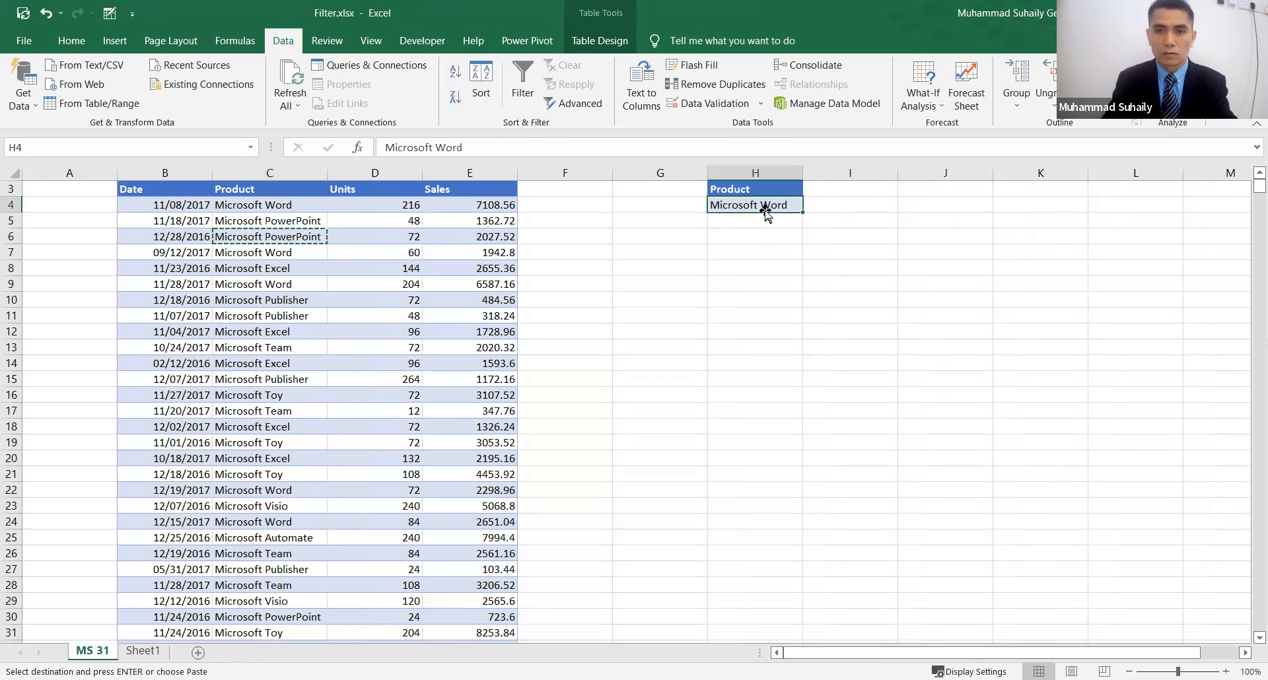
pyautogui.hotkey('ctrl', 'v')
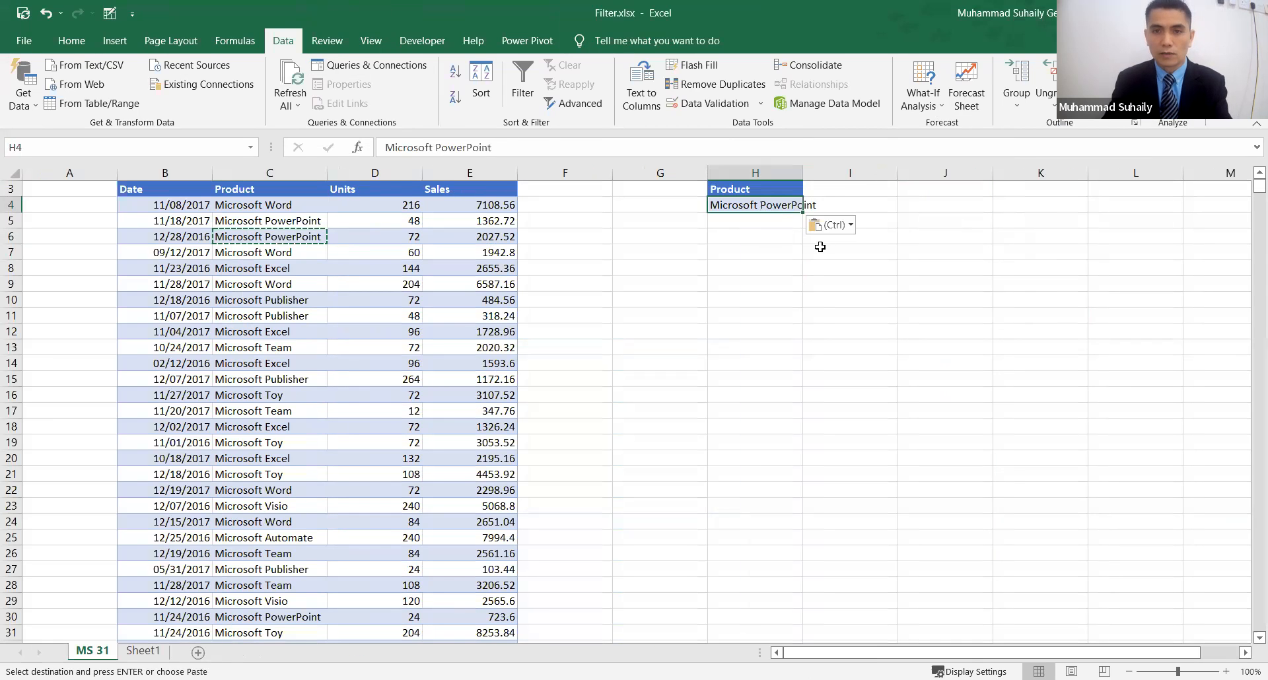
pyautogui.doubleClick(804, 170)
pyautogui.click(809, 285)
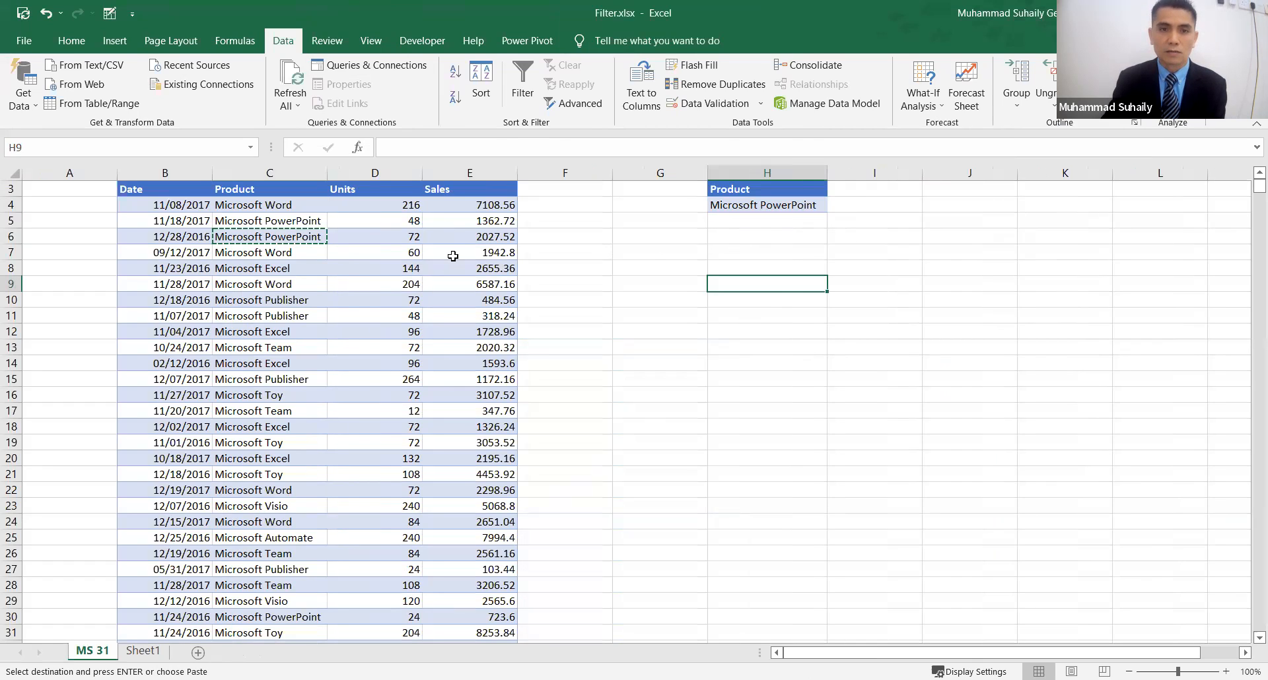
# - Start an Advanced Filter on the sales table with list range $B$3:$E$3759 and criteria range $H$3:$H$4
pyautogui.click(276, 243)
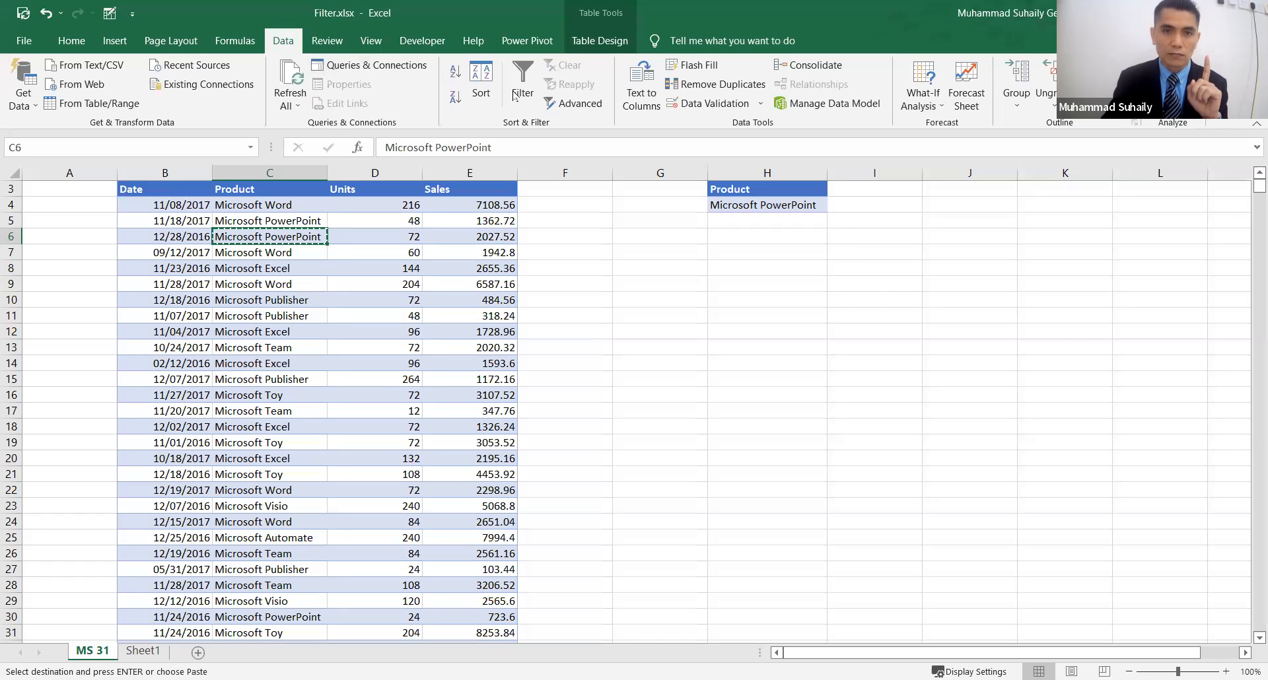
pyautogui.click(572, 109)
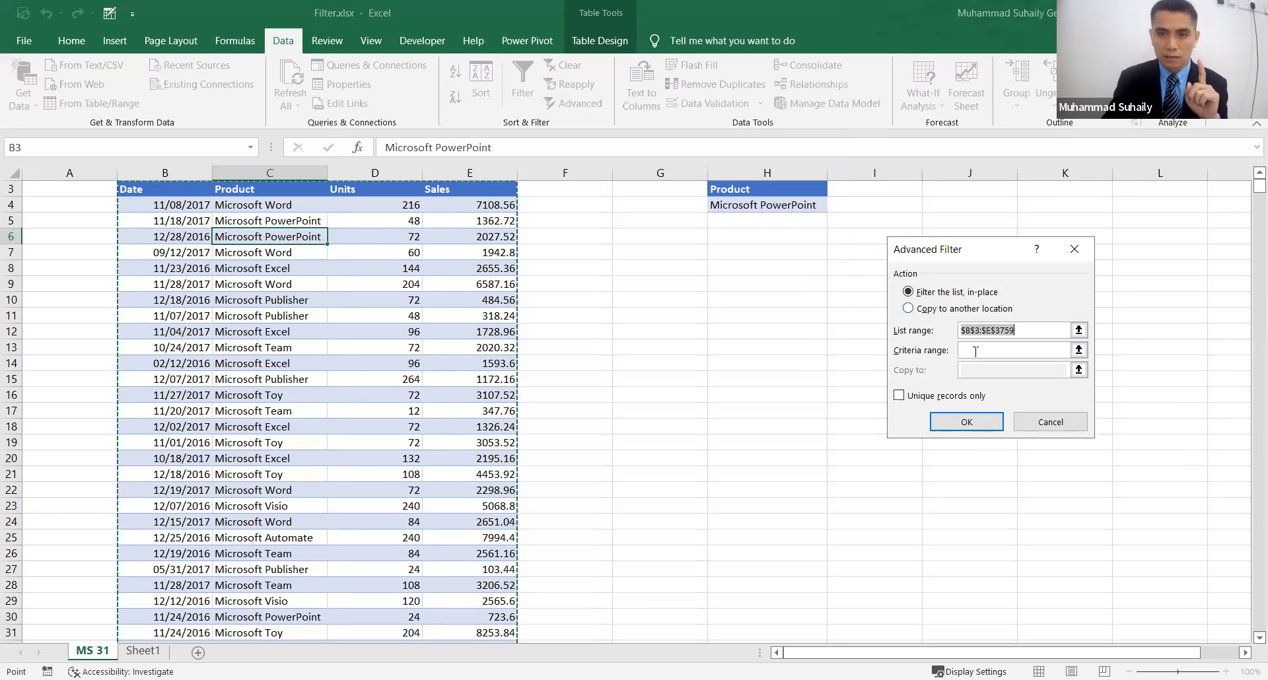
pyautogui.click(974, 347)
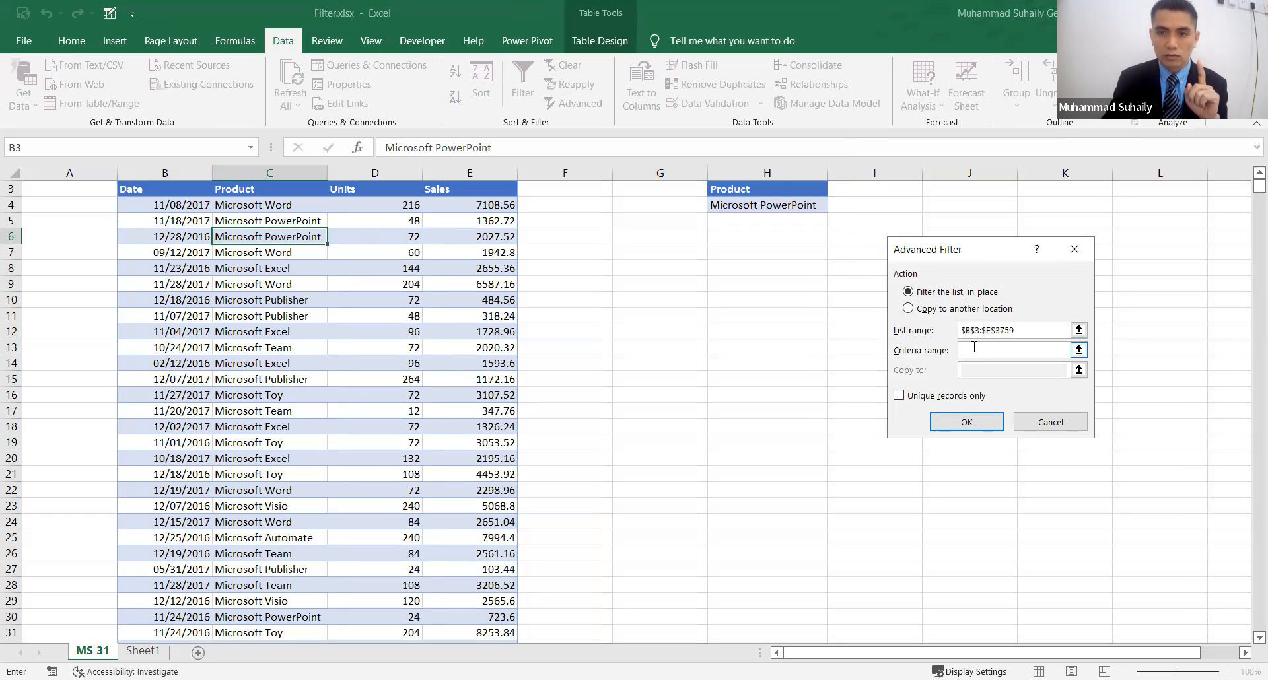
pyautogui.click(772, 190)
pyautogui.moveTo(772, 201); pyautogui.dragTo(769, 198)
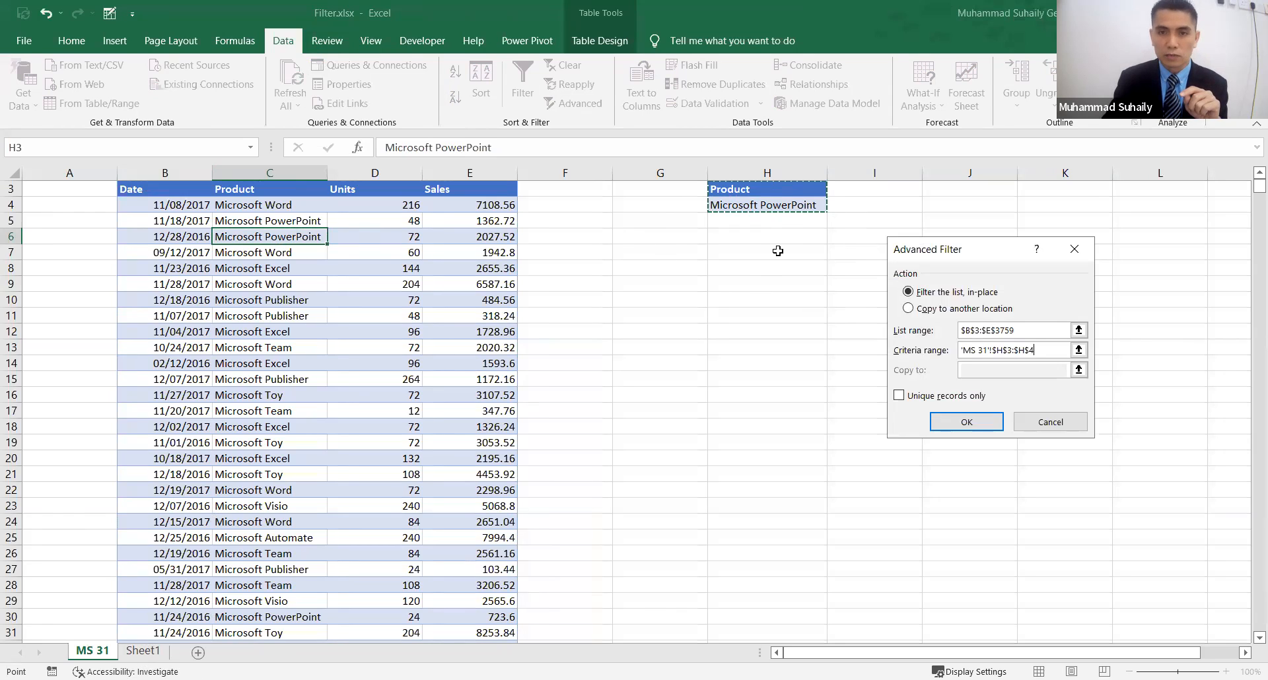
pyautogui.click(665, 237)
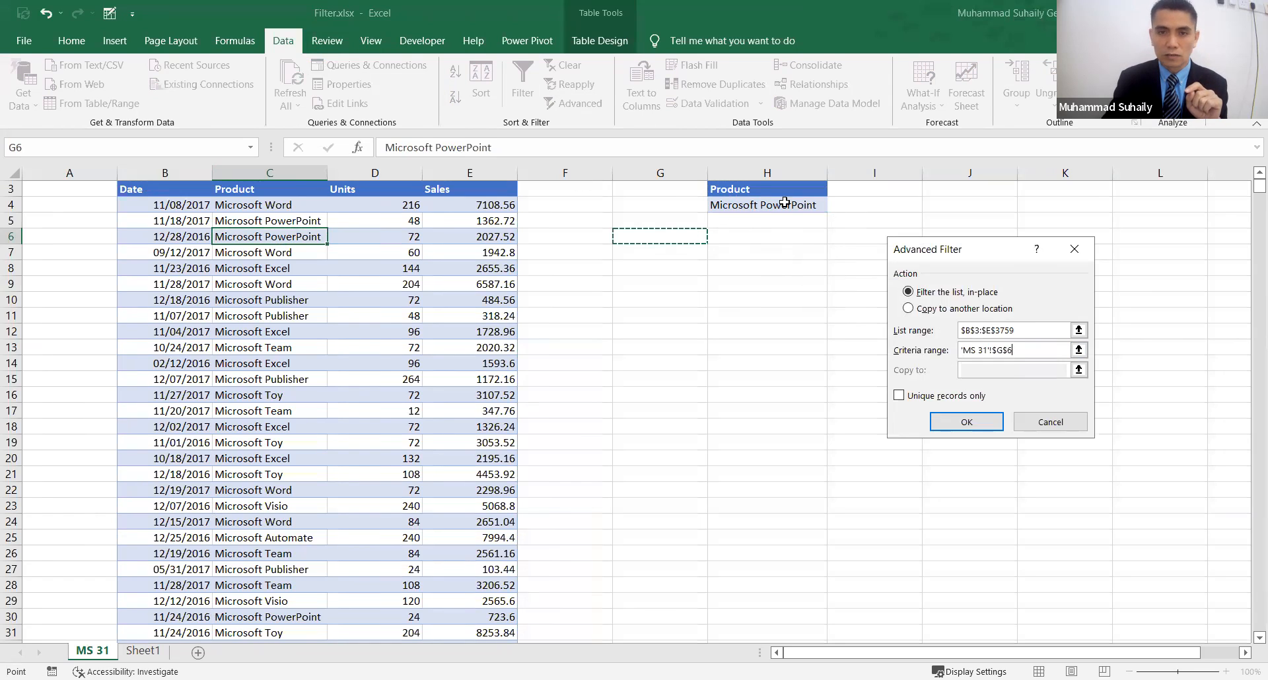
pyautogui.hotkey('ctrl', 'a')
pyautogui.press('BackSpace')
pyautogui.moveTo(778, 186); pyautogui.dragTo(778, 205)
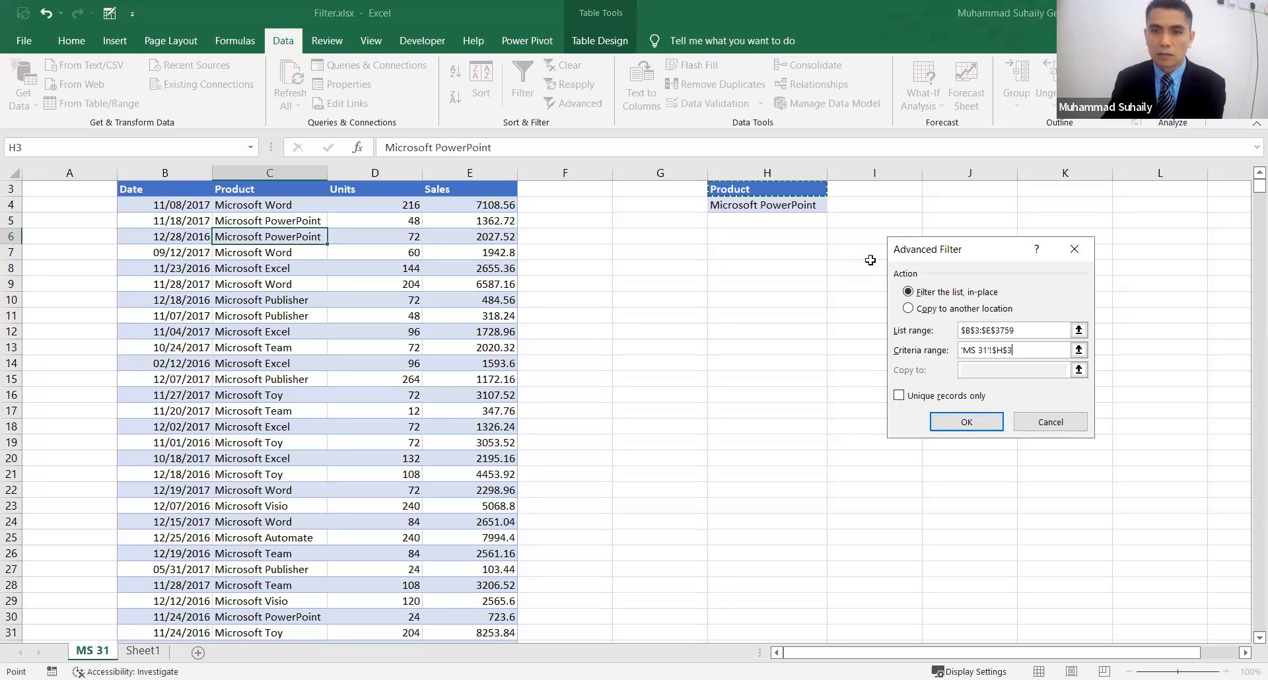
# - Have the Advanced Filter copy the matching records to another location starting at G8, and run it
pyautogui.click(909, 309)
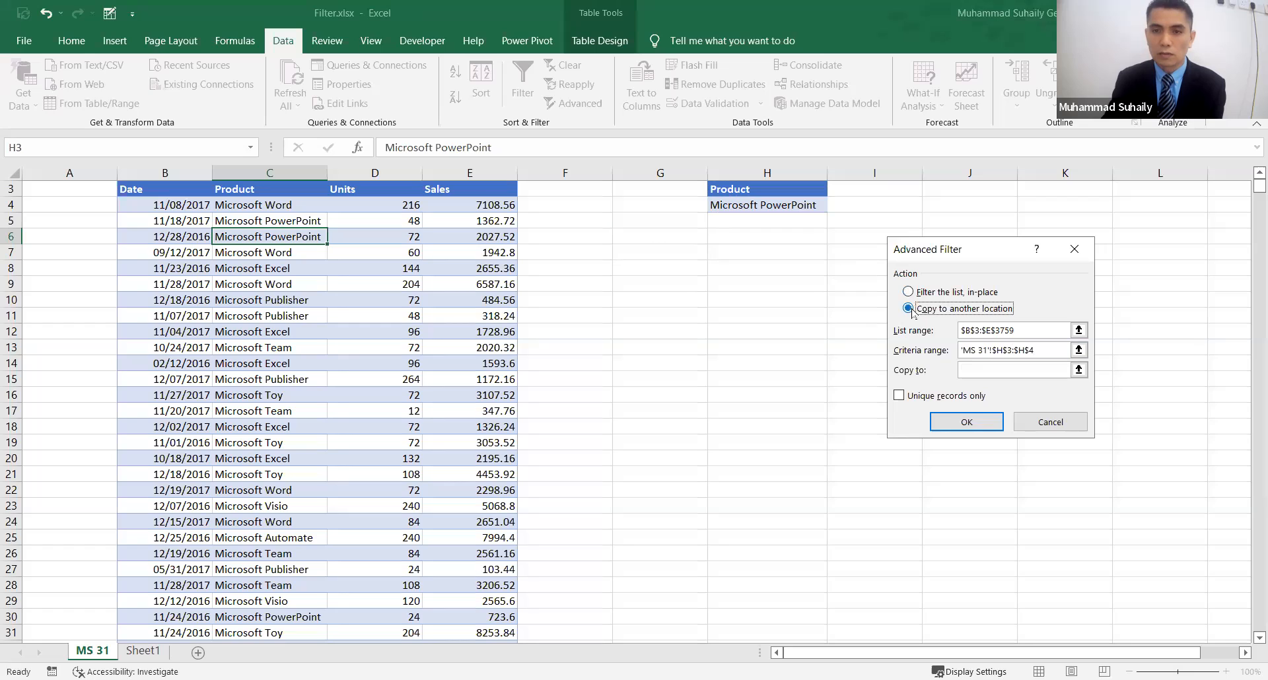
pyautogui.click(973, 373)
pyautogui.click(664, 266)
pyautogui.click(951, 421)
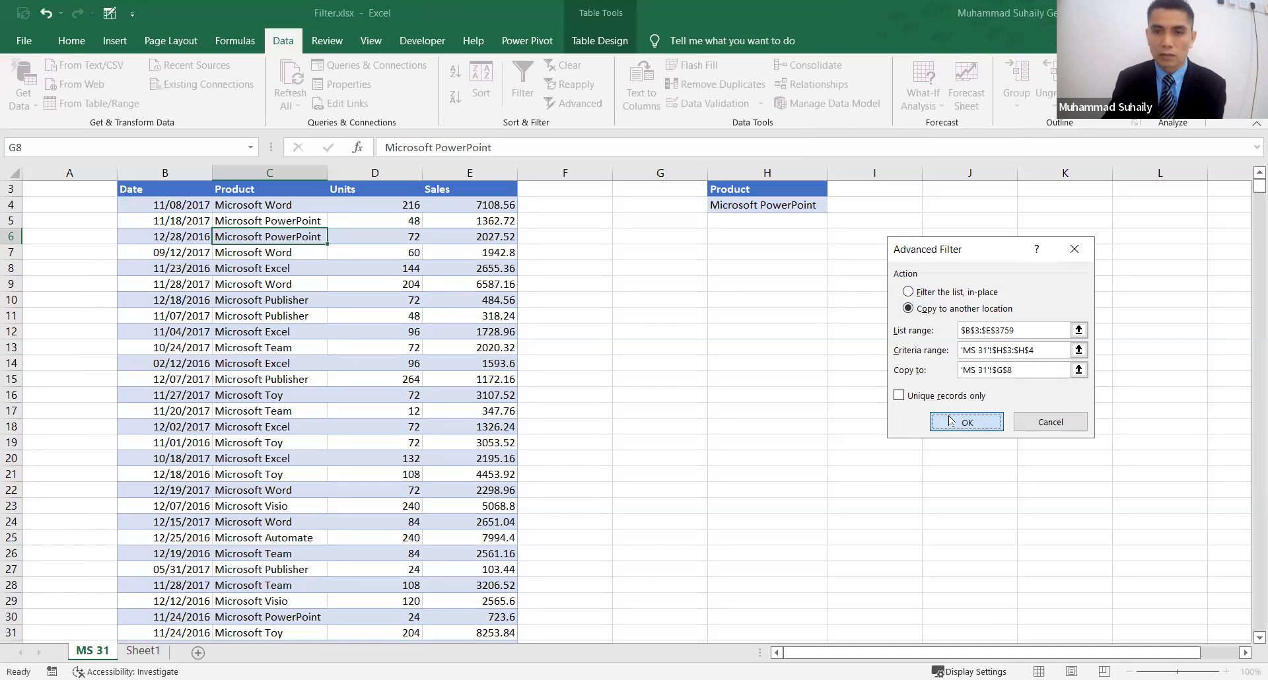
pyautogui.click(848, 362)
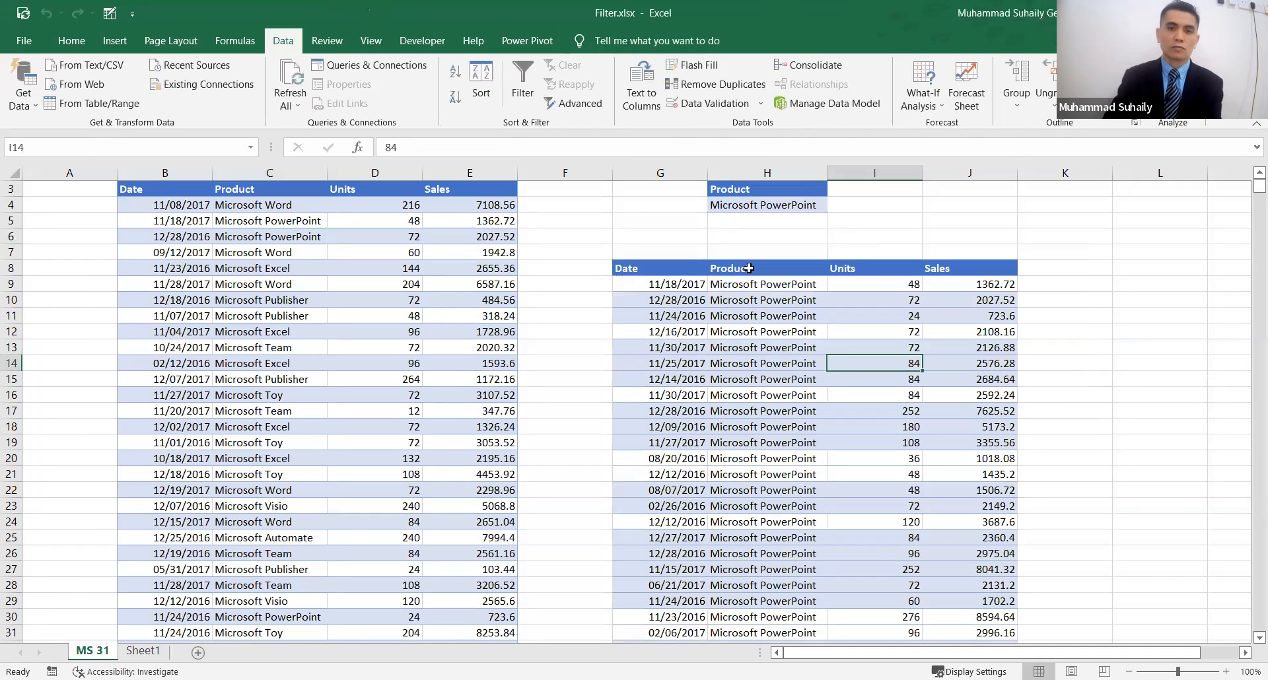
pyautogui.click(774, 374)
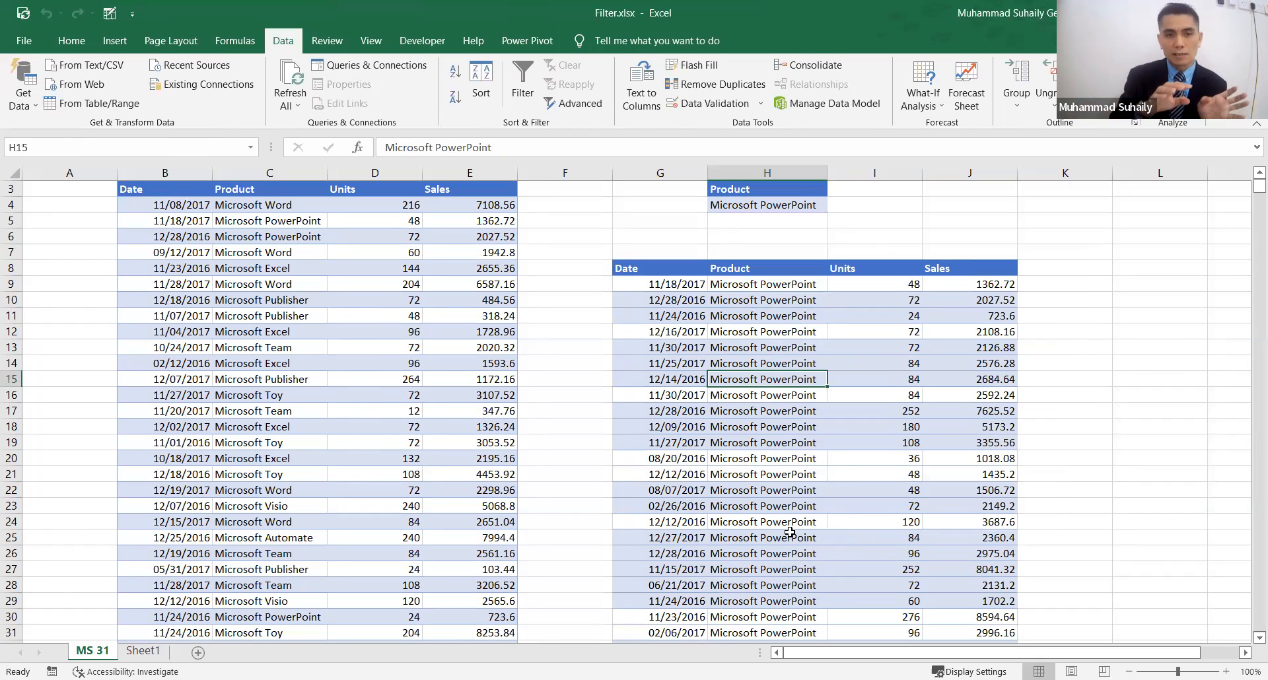
# - Close the Filter workbook and bring up the Conditional Formatting (2) sheet of CF.xlsx
pyautogui.click(275, 318)
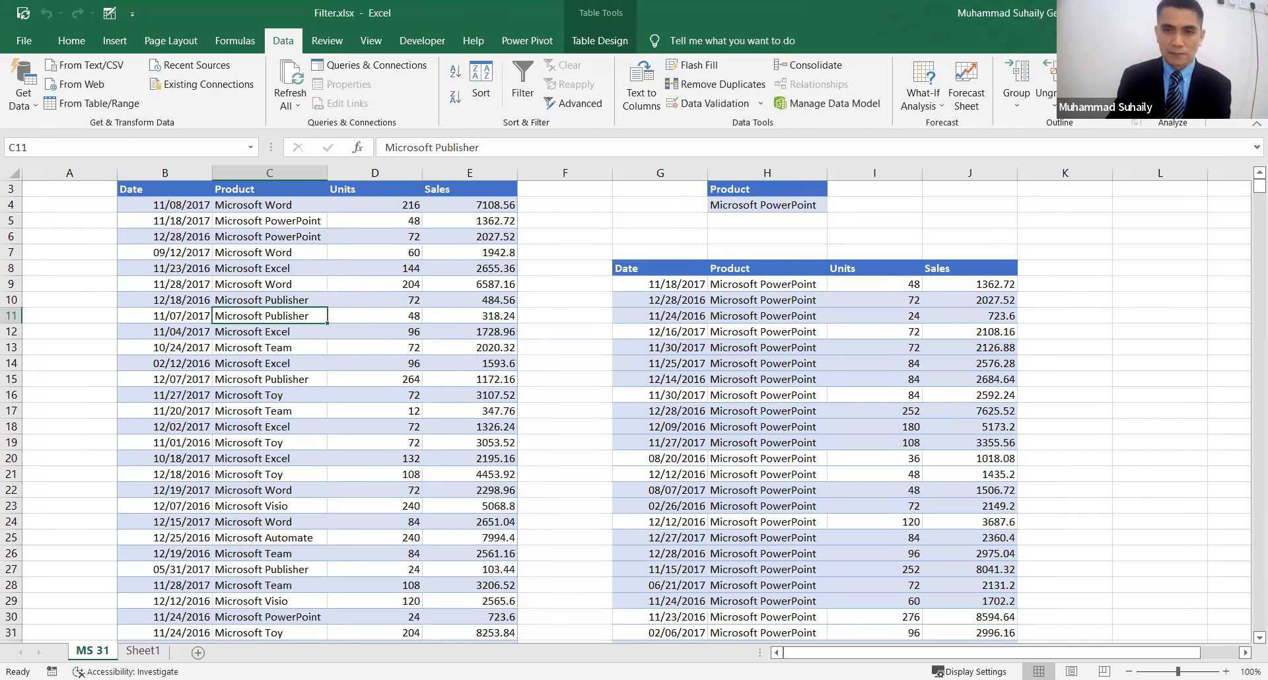
pyautogui.hotkey('alt', 'F4')
pyautogui.click(634, 367)
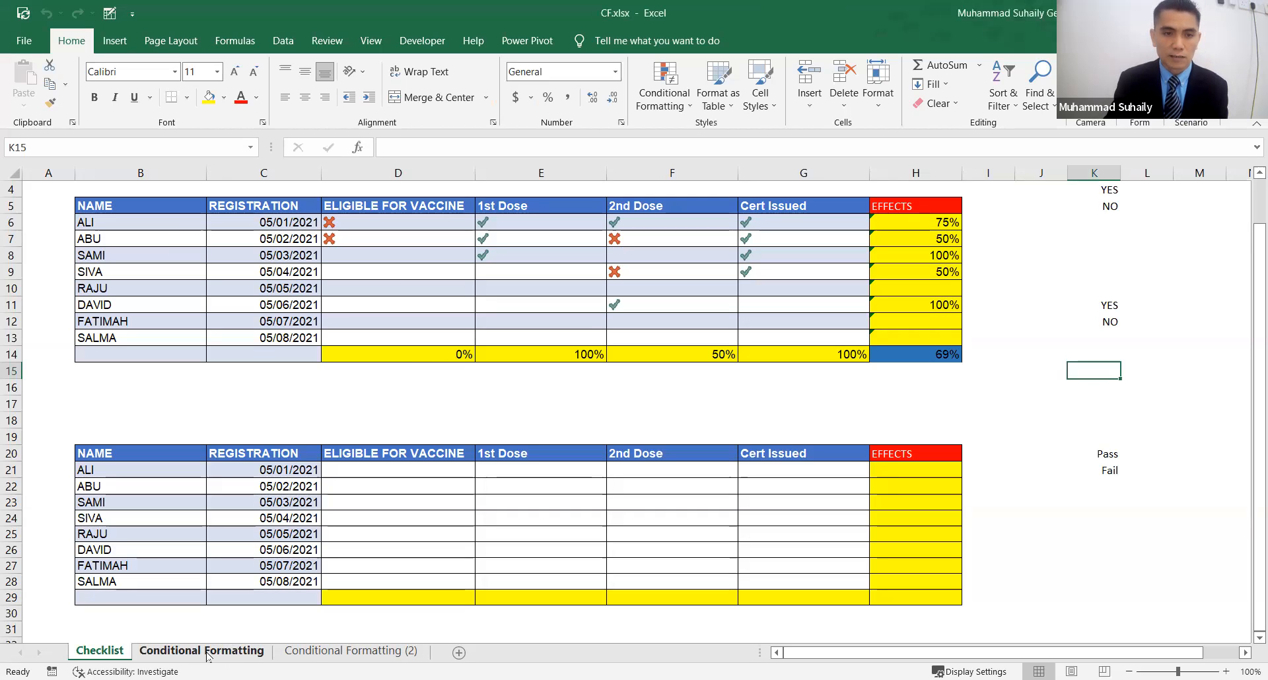
pyautogui.click(206, 652)
pyautogui.click(519, 432)
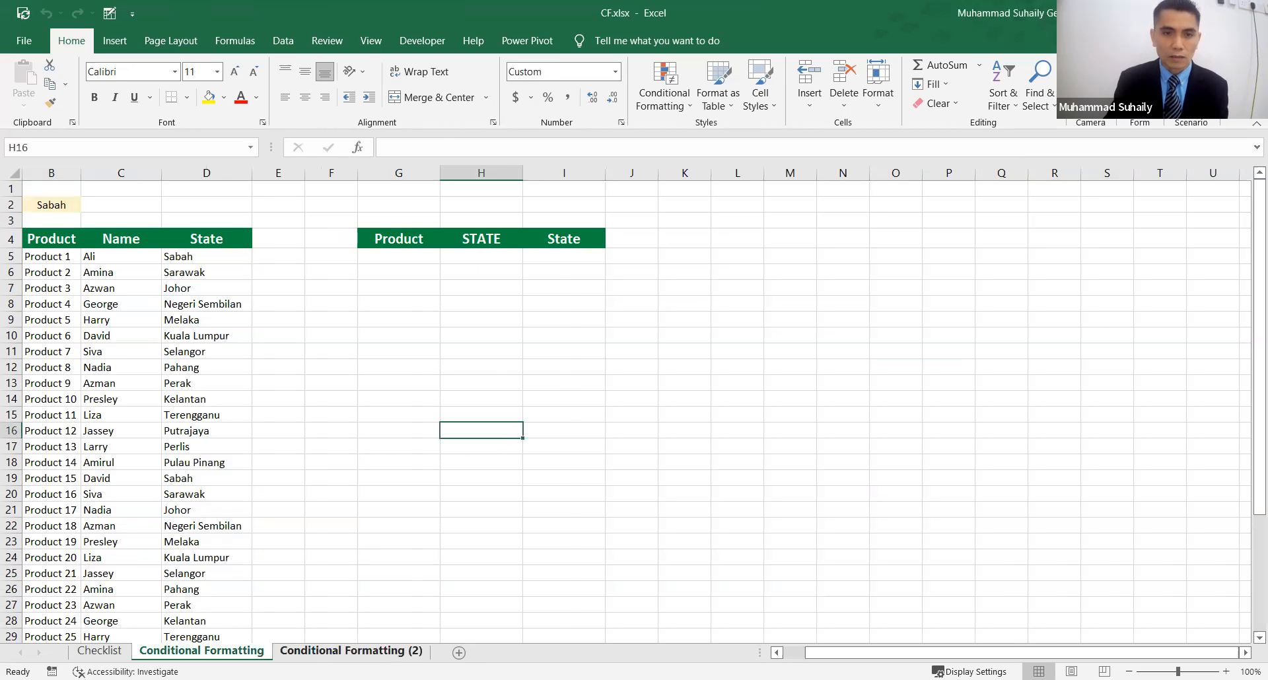
pyautogui.hotkey('ctrl', 'pagedown')
pyautogui.click(760, 459)
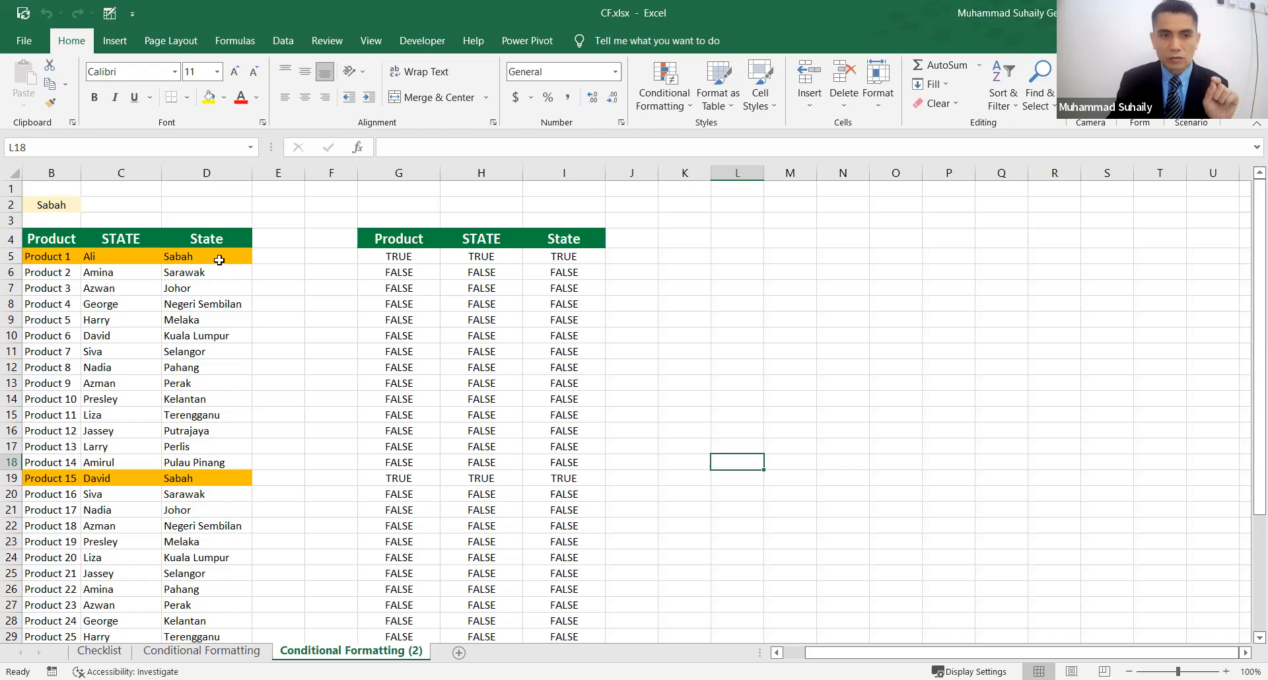
# - Set the state criterion in B2 to Johor and examine the highlighted rows of the product table
pyautogui.click(210, 290)
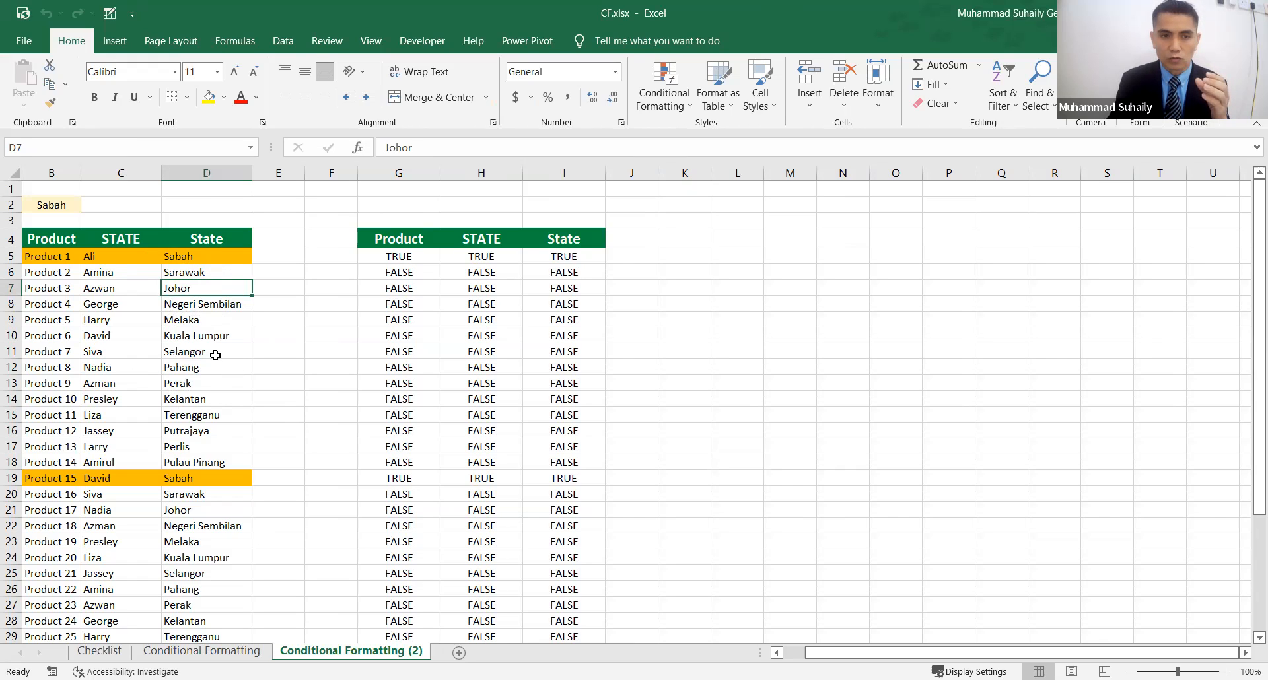
pyautogui.click(181, 352)
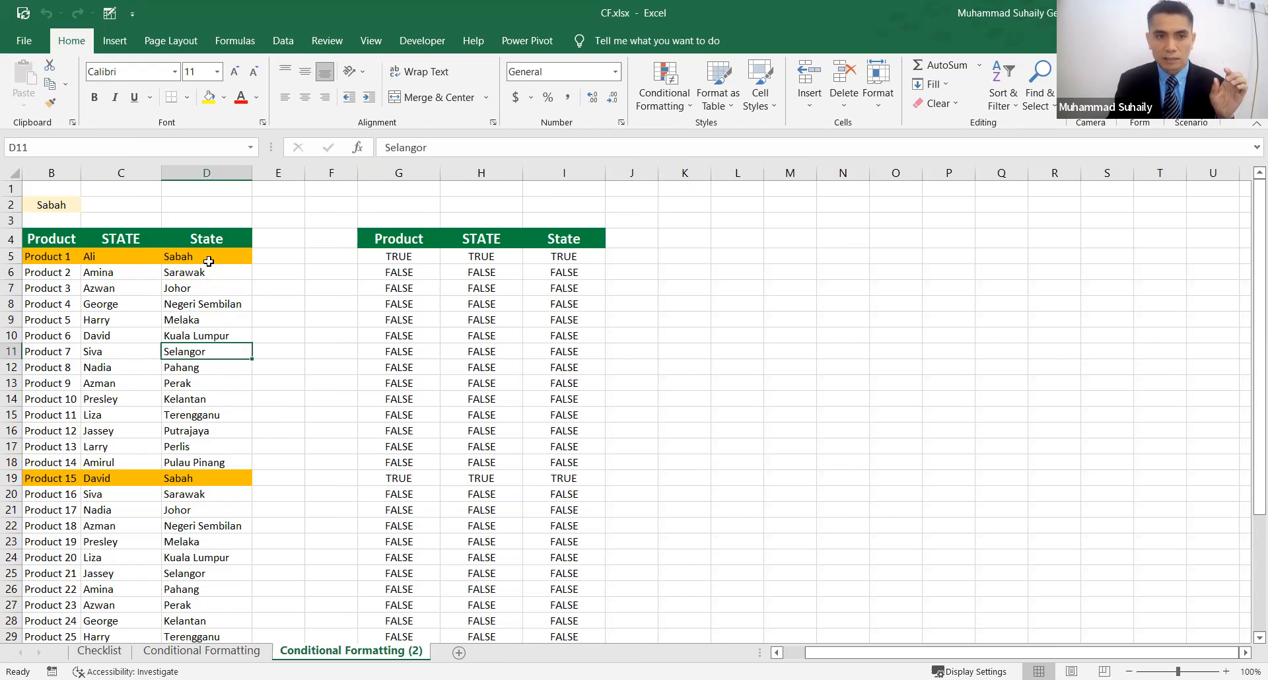
pyautogui.click(220, 308)
pyautogui.click(207, 256)
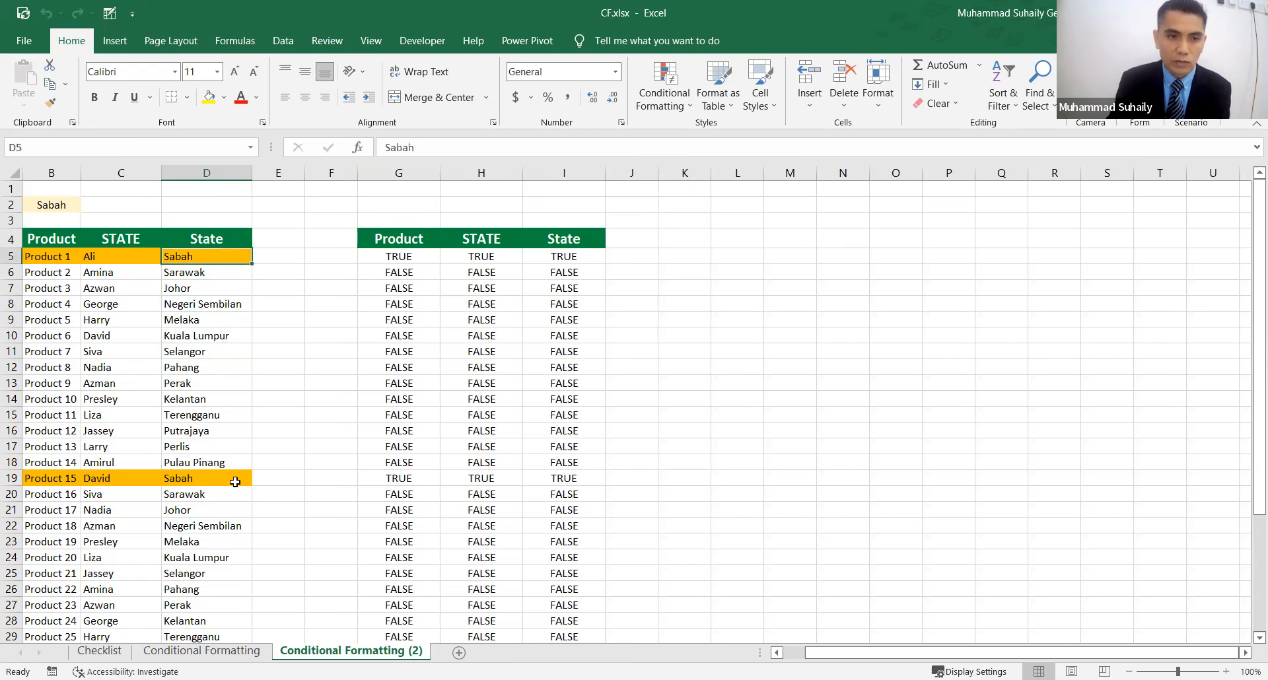
pyautogui.click(189, 478)
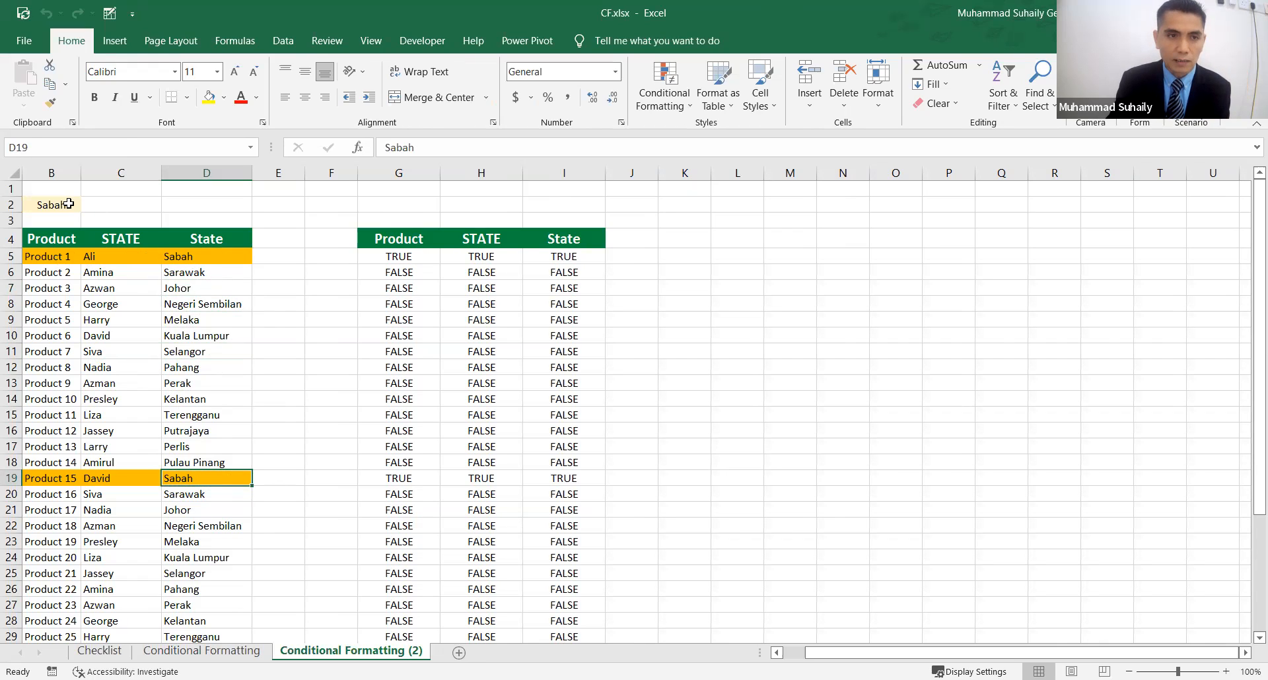
pyautogui.click(68, 205)
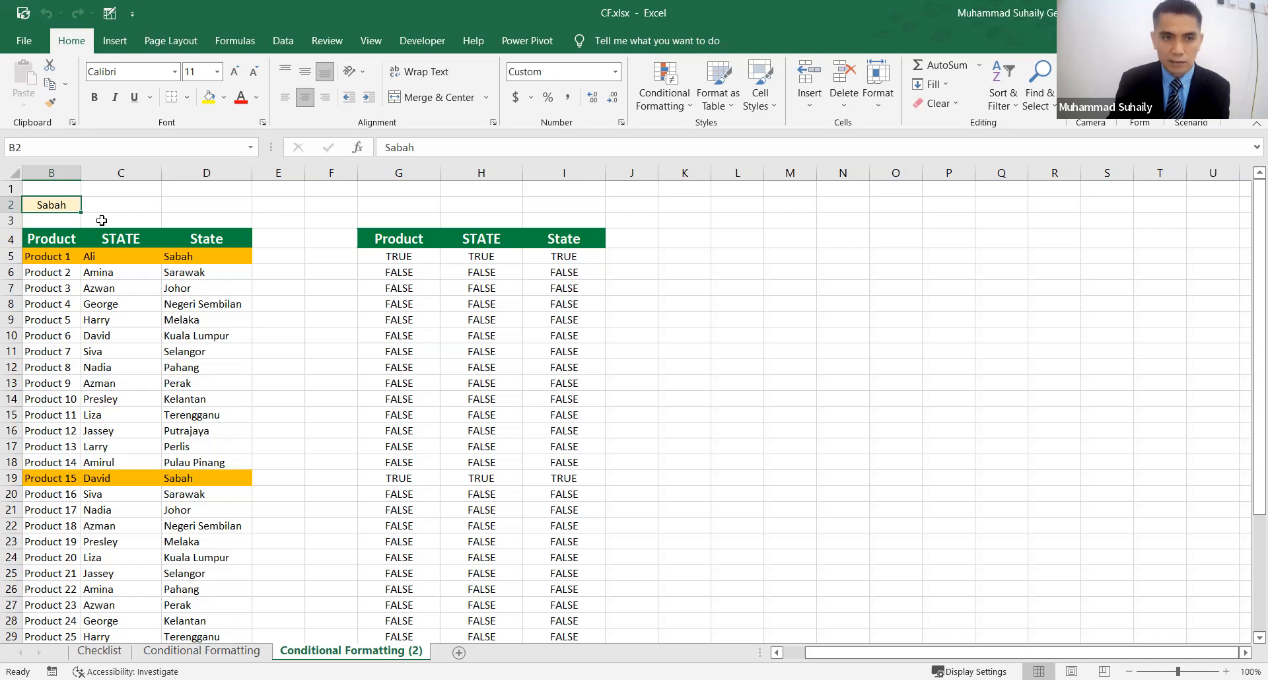
pyautogui.write('Johor')
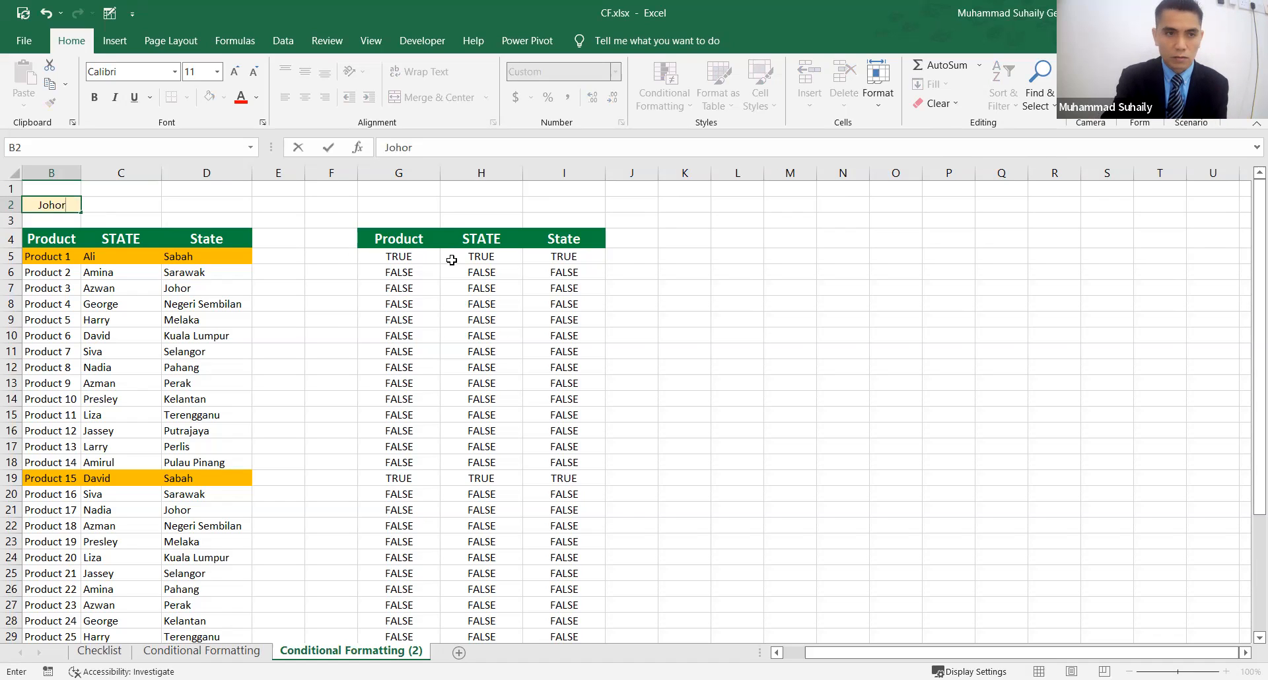
pyautogui.press('Return')
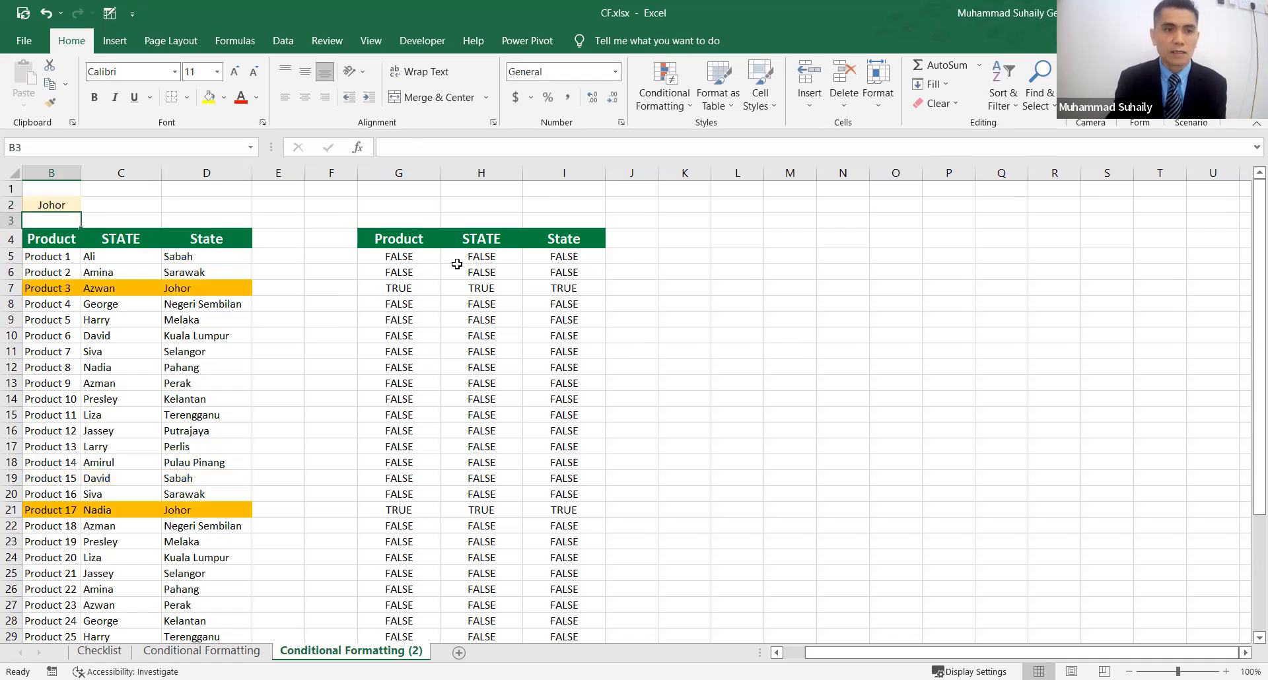
pyautogui.moveTo(41, 288); pyautogui.dragTo(149, 286)
pyautogui.click(209, 291)
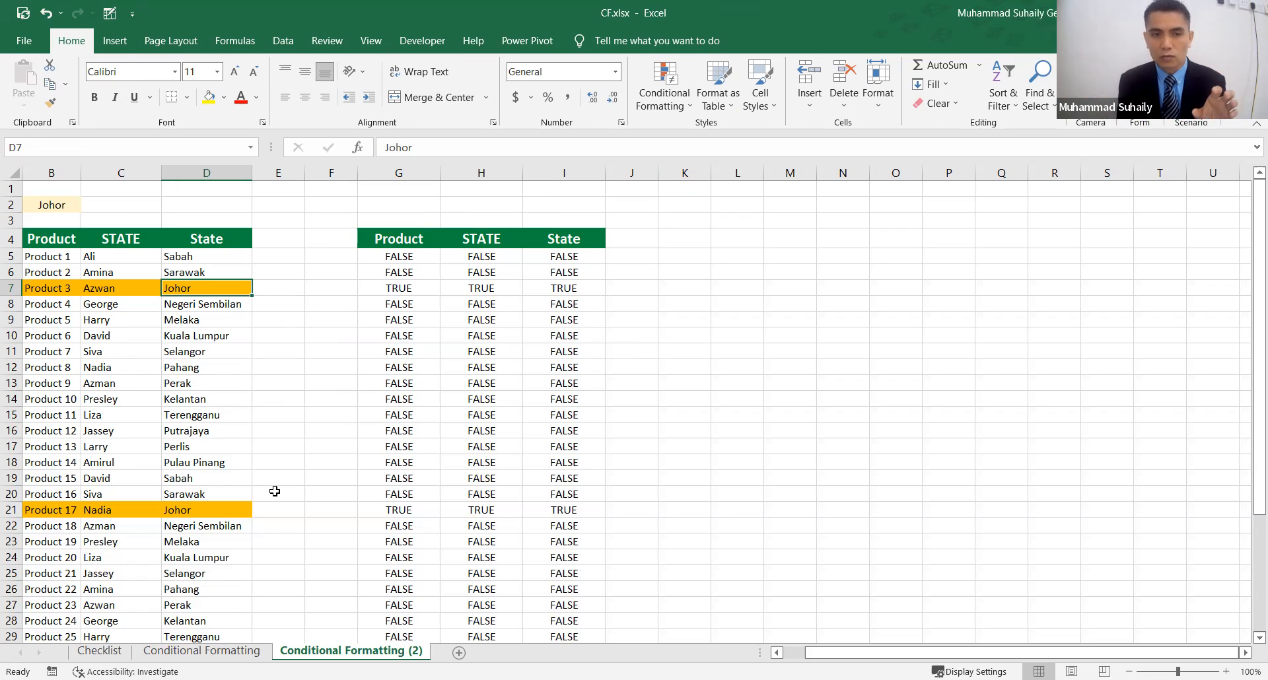
# - Compare the Conditional Formatting and Conditional Formatting (2) sheets, ending at cell G5 of the Conditional Formatting sheet
pyautogui.click(785, 432)
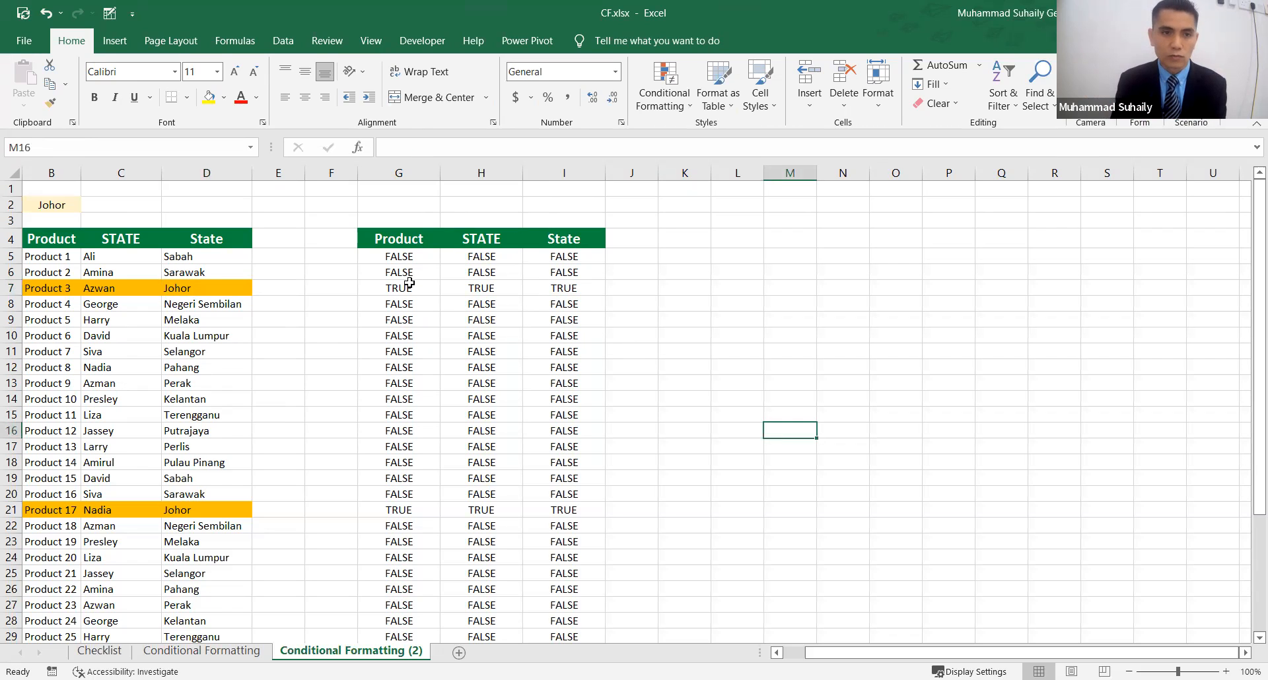
pyautogui.click(215, 654)
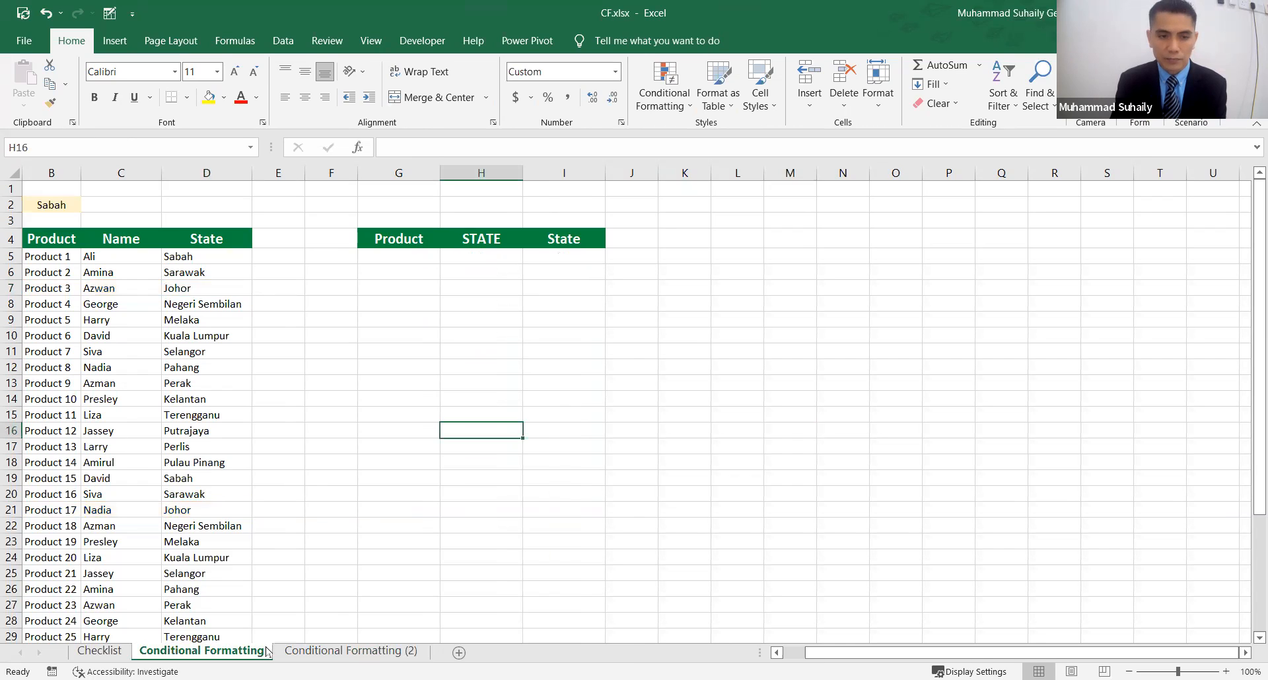
pyautogui.click(302, 655)
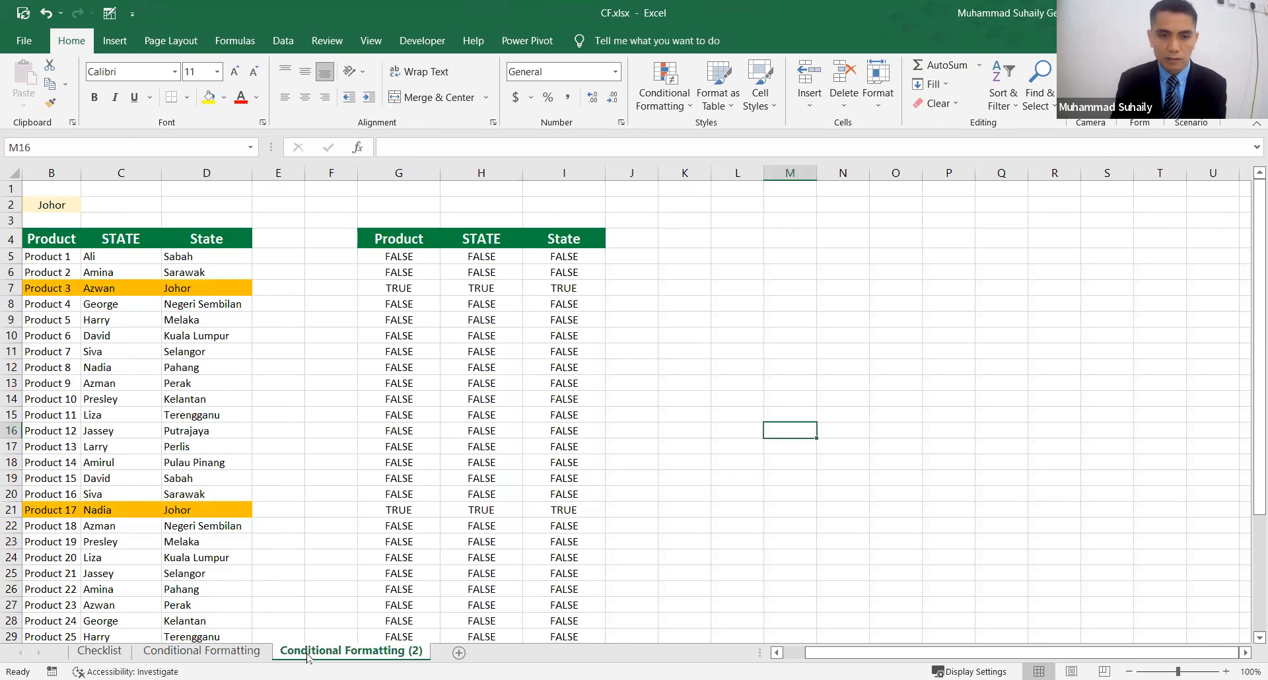
pyautogui.click(246, 653)
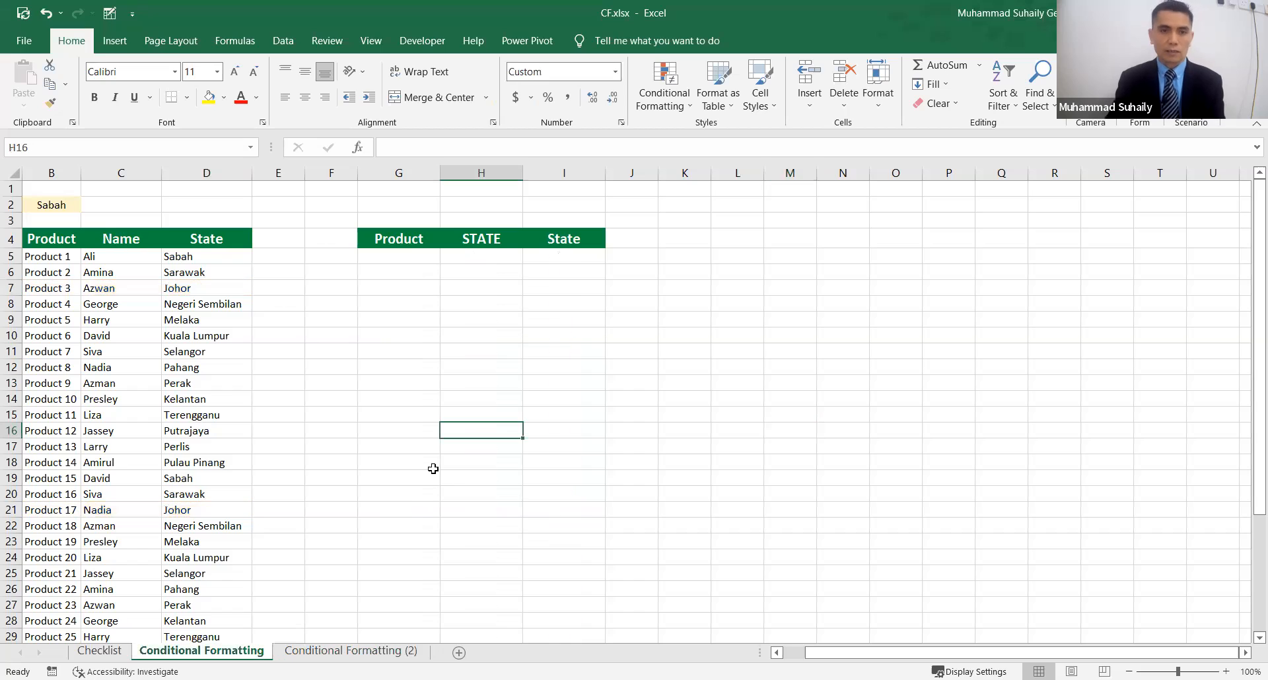
pyautogui.click(49, 206)
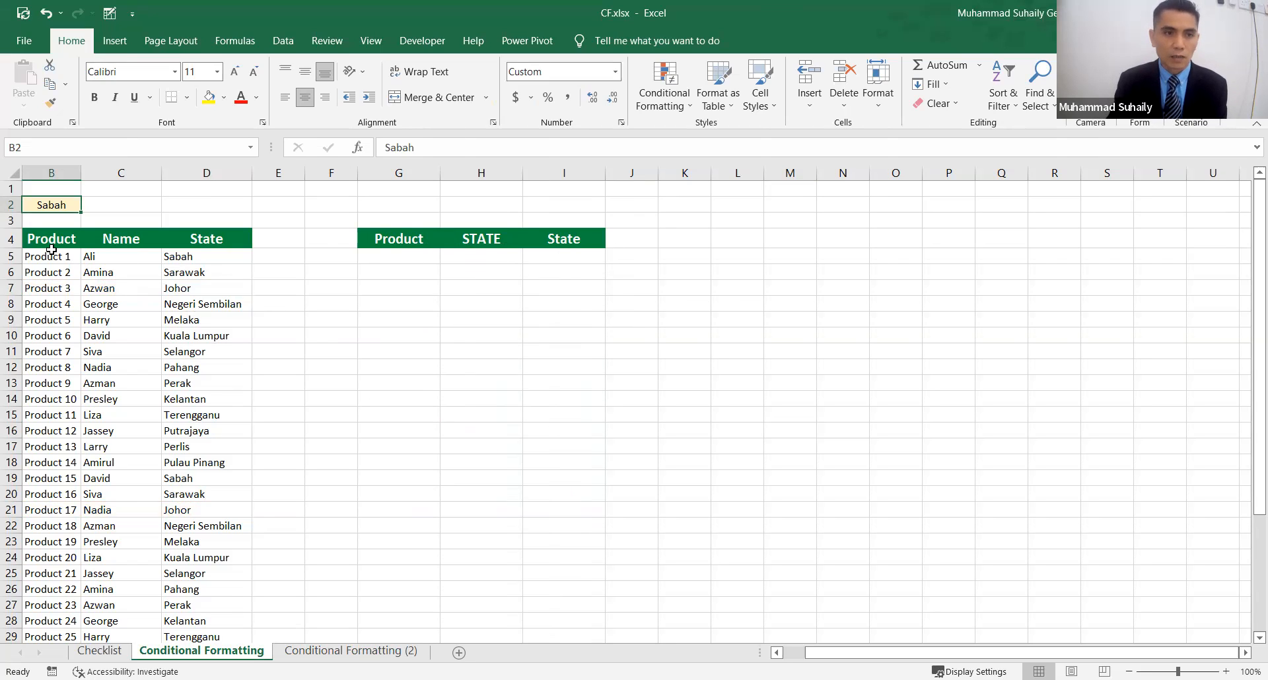
pyautogui.click(408, 254)
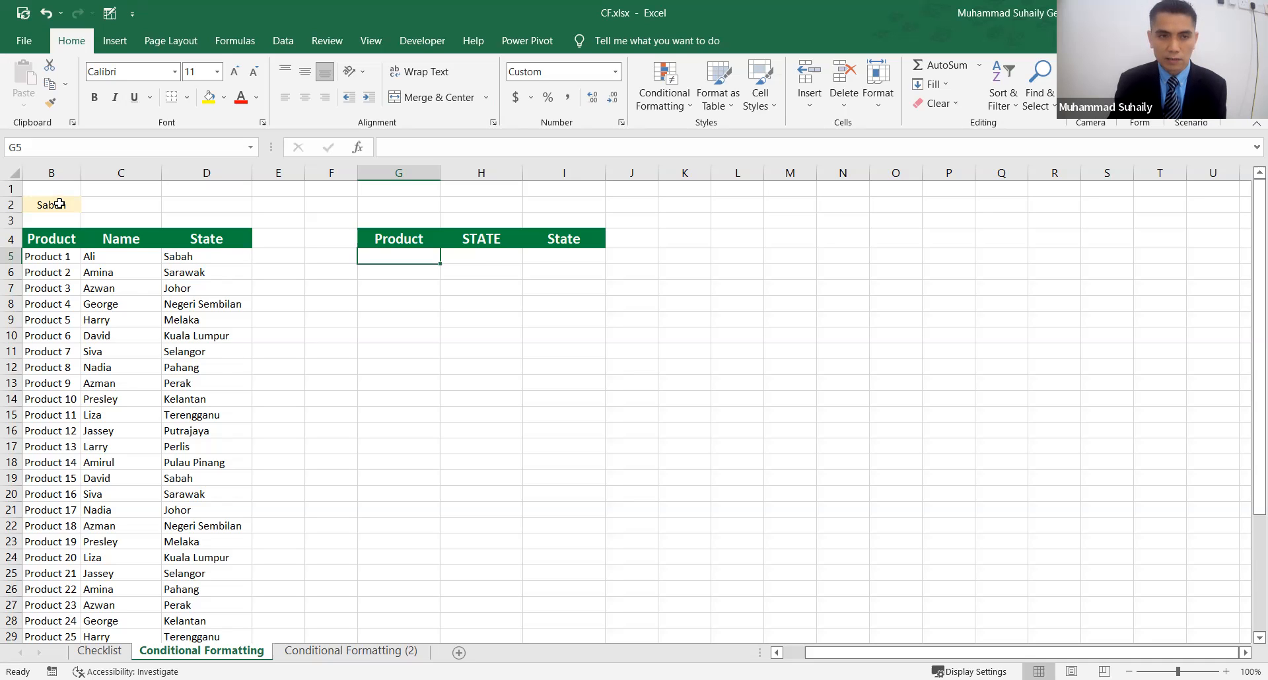
pyautogui.click(351, 652)
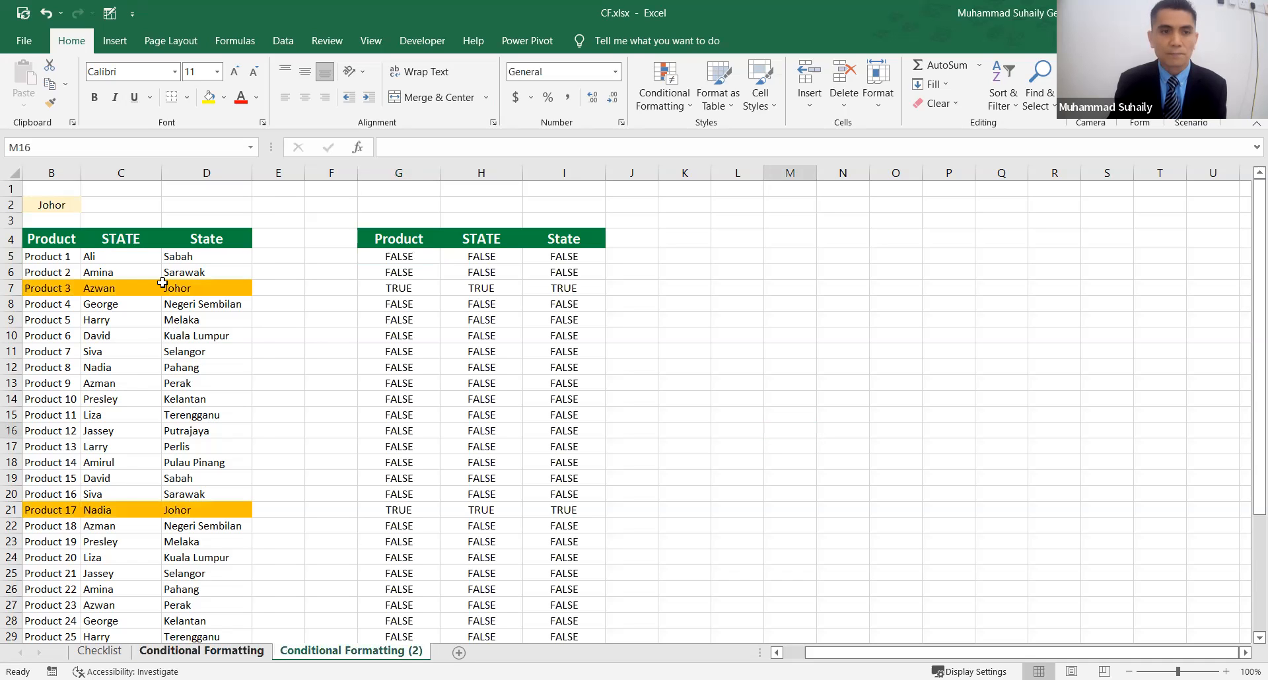
pyautogui.hotkey('ctrl', 'pageup')
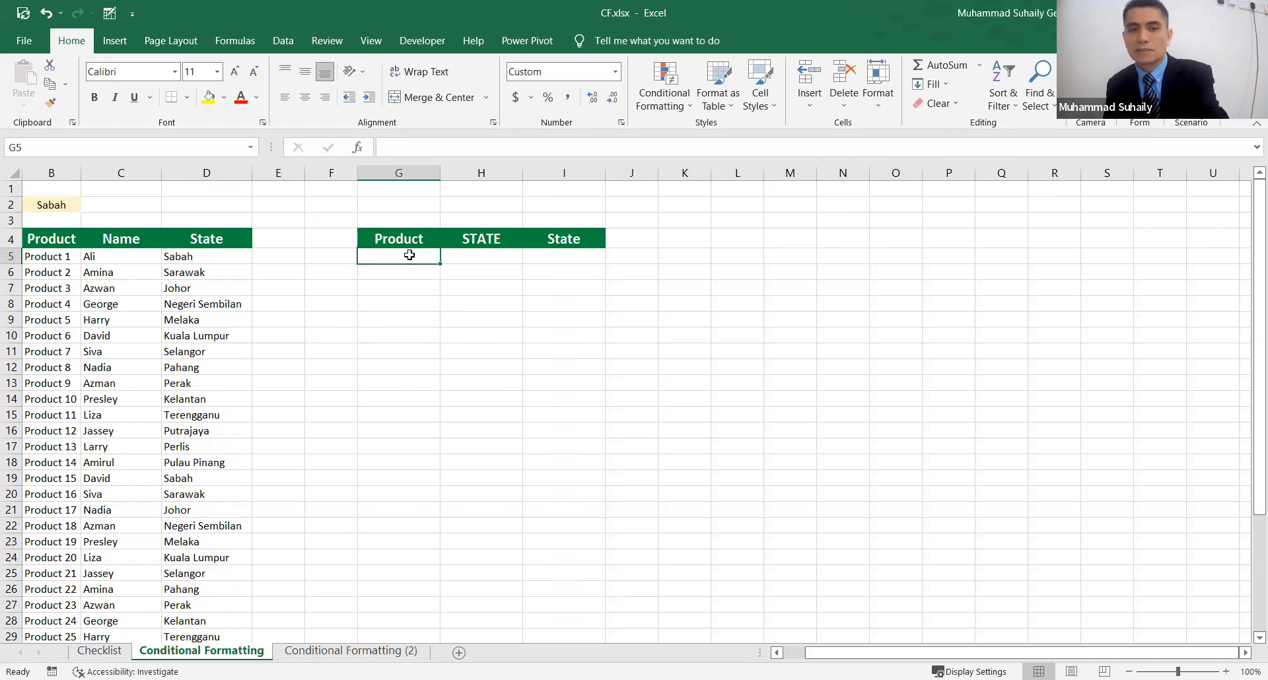
# - Enter the test formula =D5=B2 in G5 to compare the first product's state with the state criterion
pyautogui.write('=')
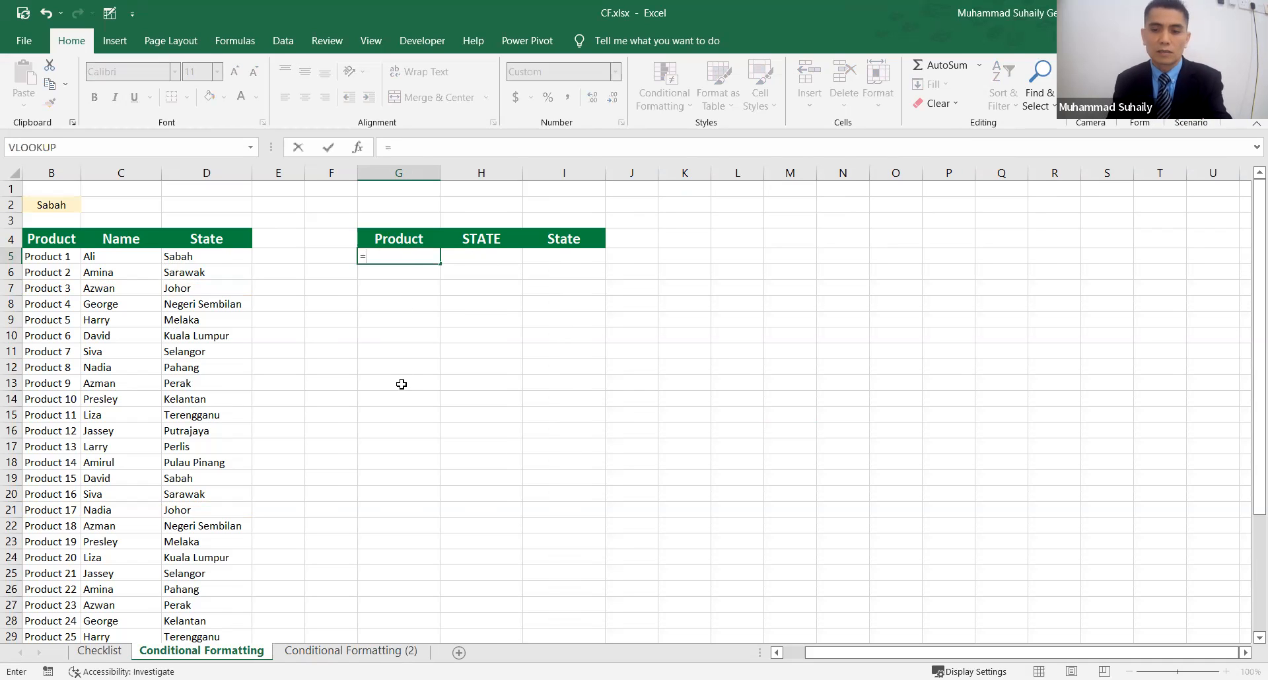
pyautogui.press('BackSpace')
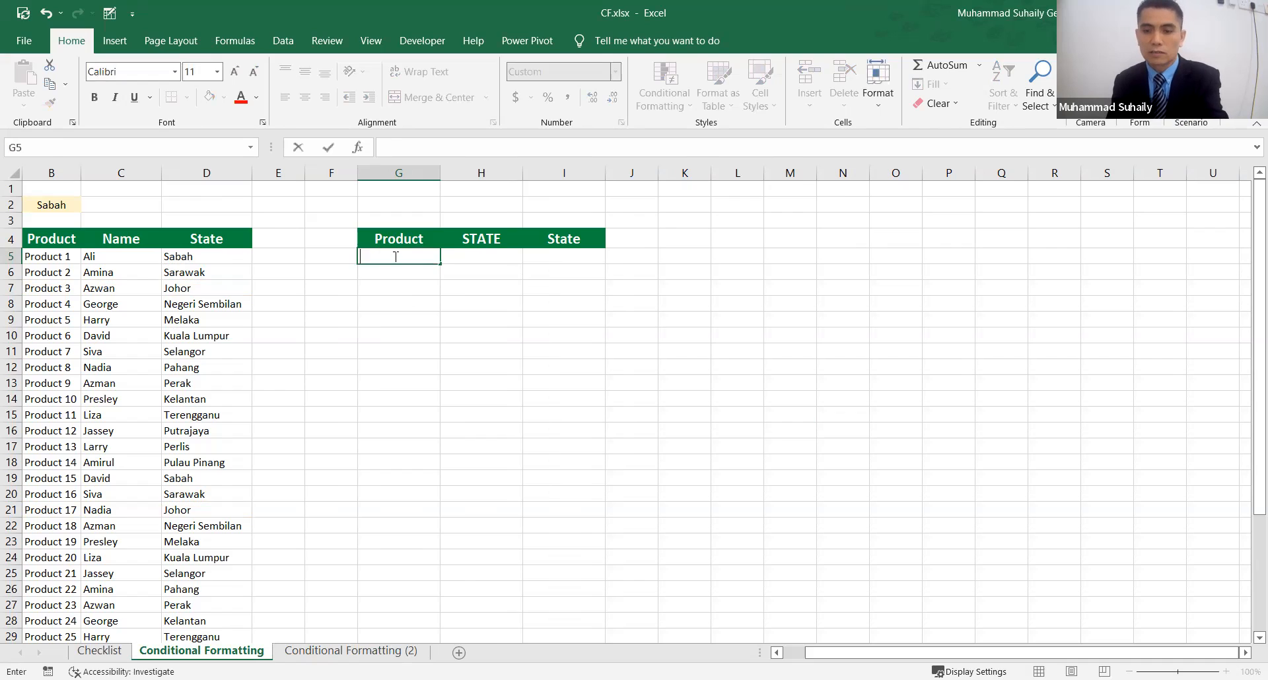
pyautogui.write('=')
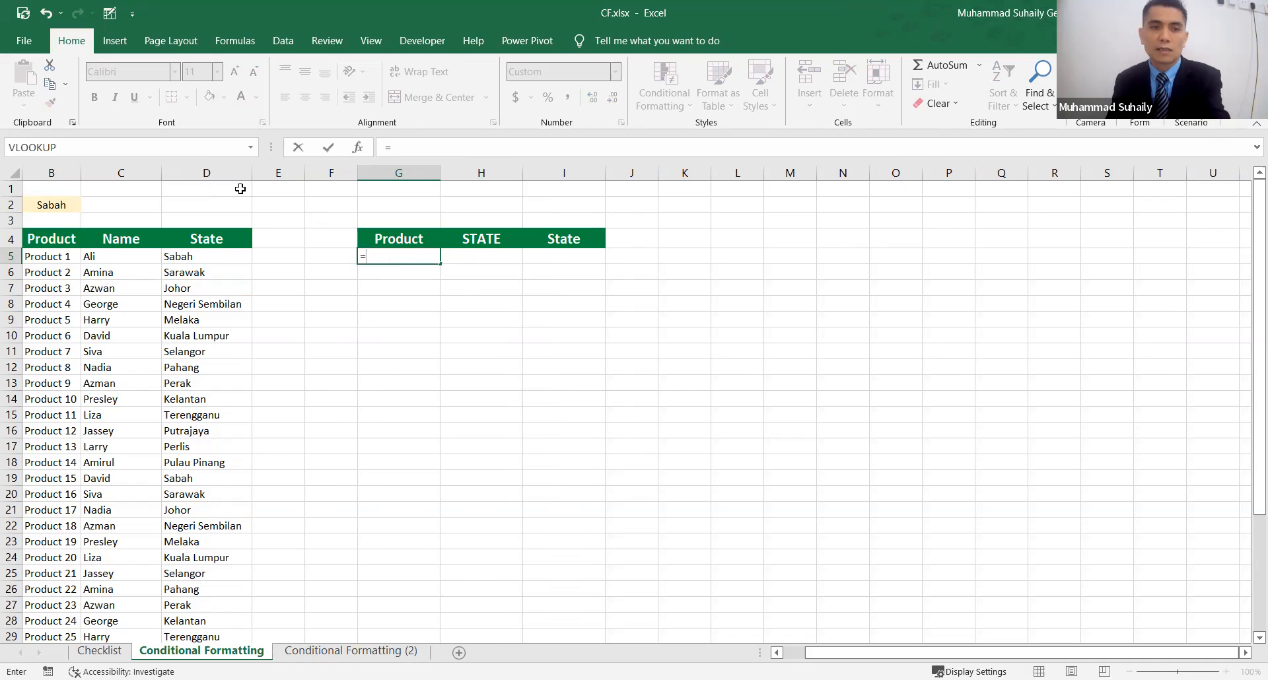
pyautogui.click(214, 255)
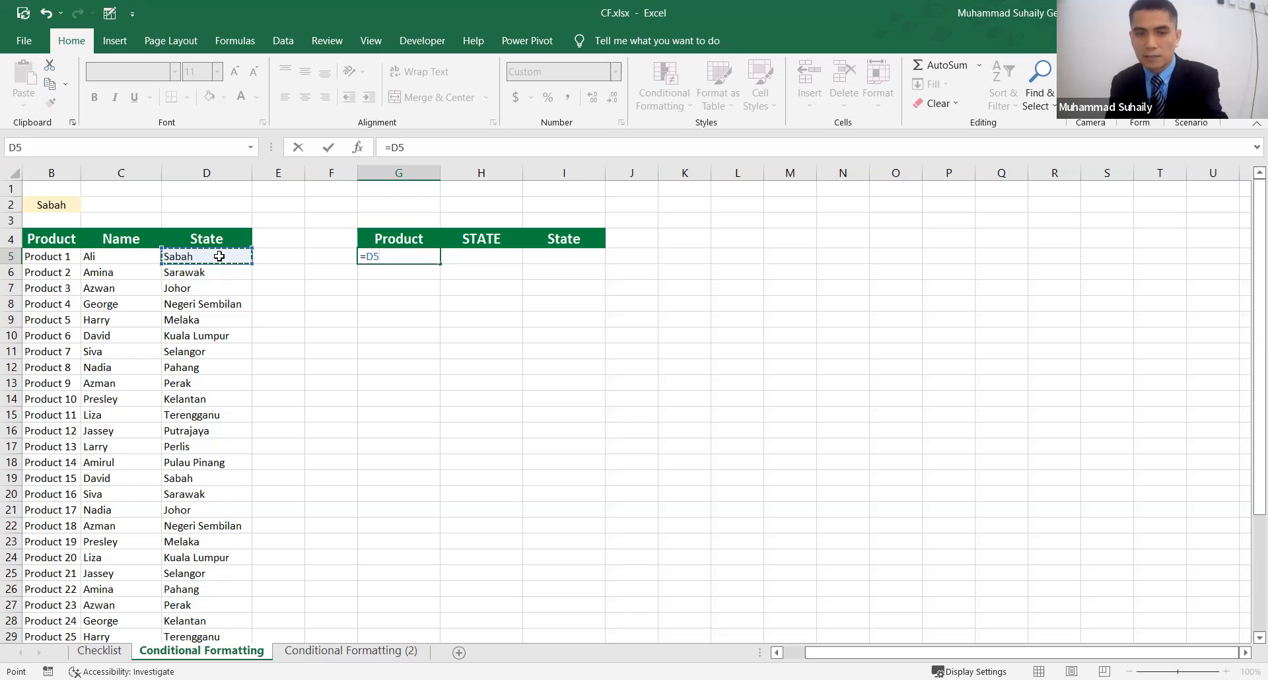
pyautogui.write('=')
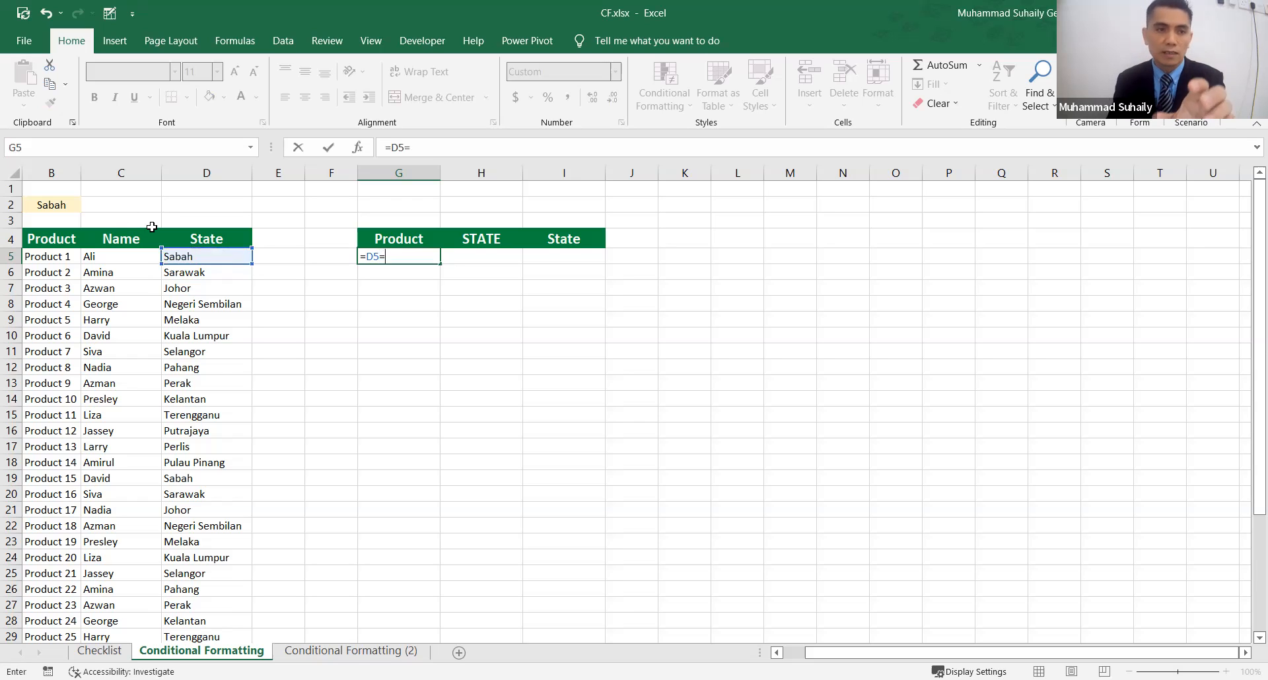
pyautogui.click(61, 204)
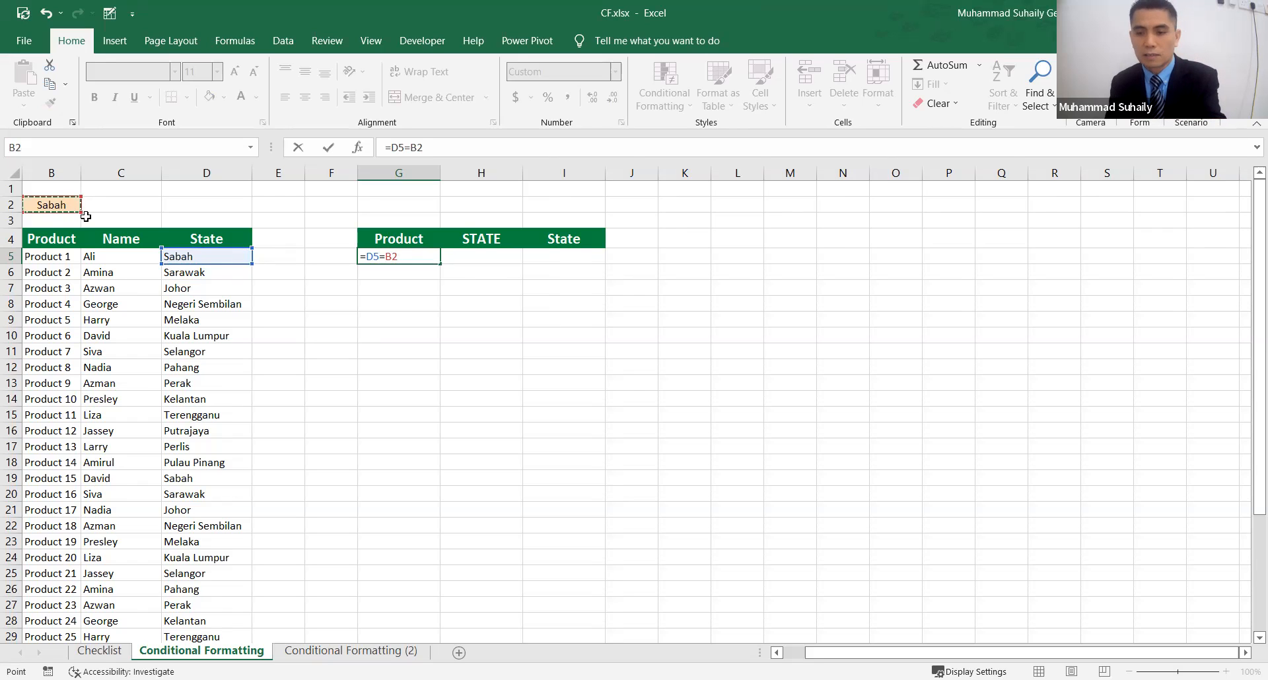
pyautogui.press('Return')
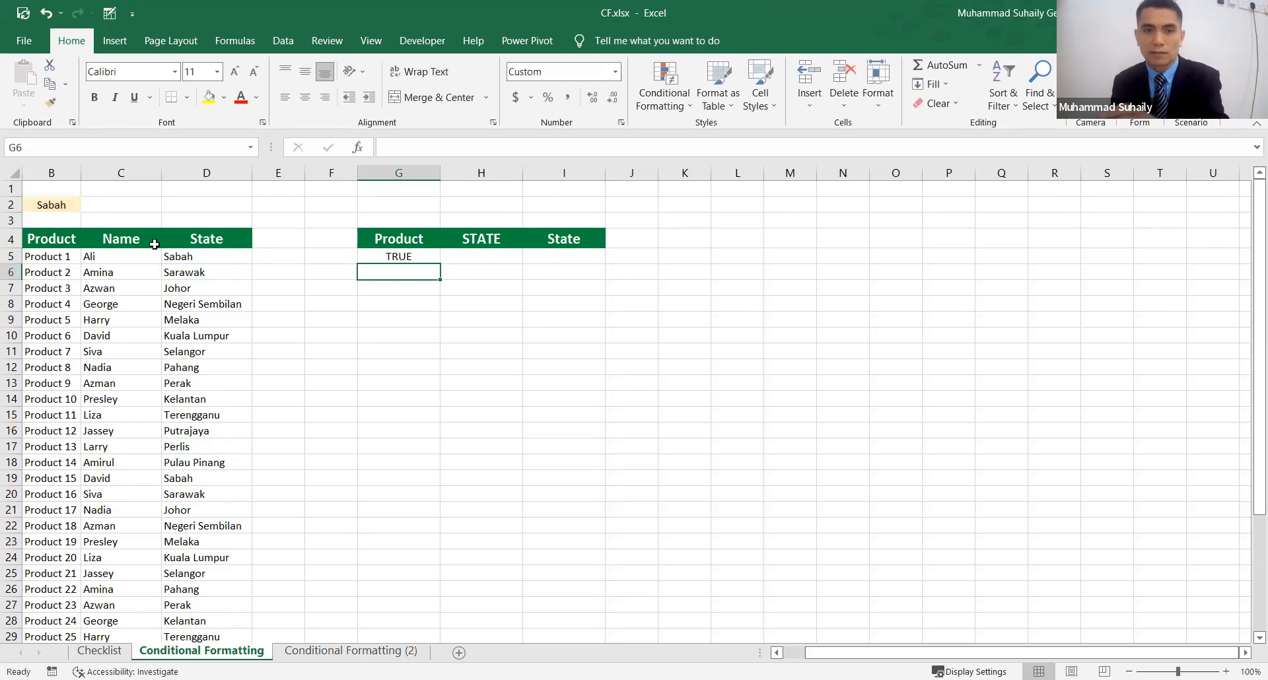
# - Fill the comparison formula from G5 across to I5
pyautogui.click(217, 256)
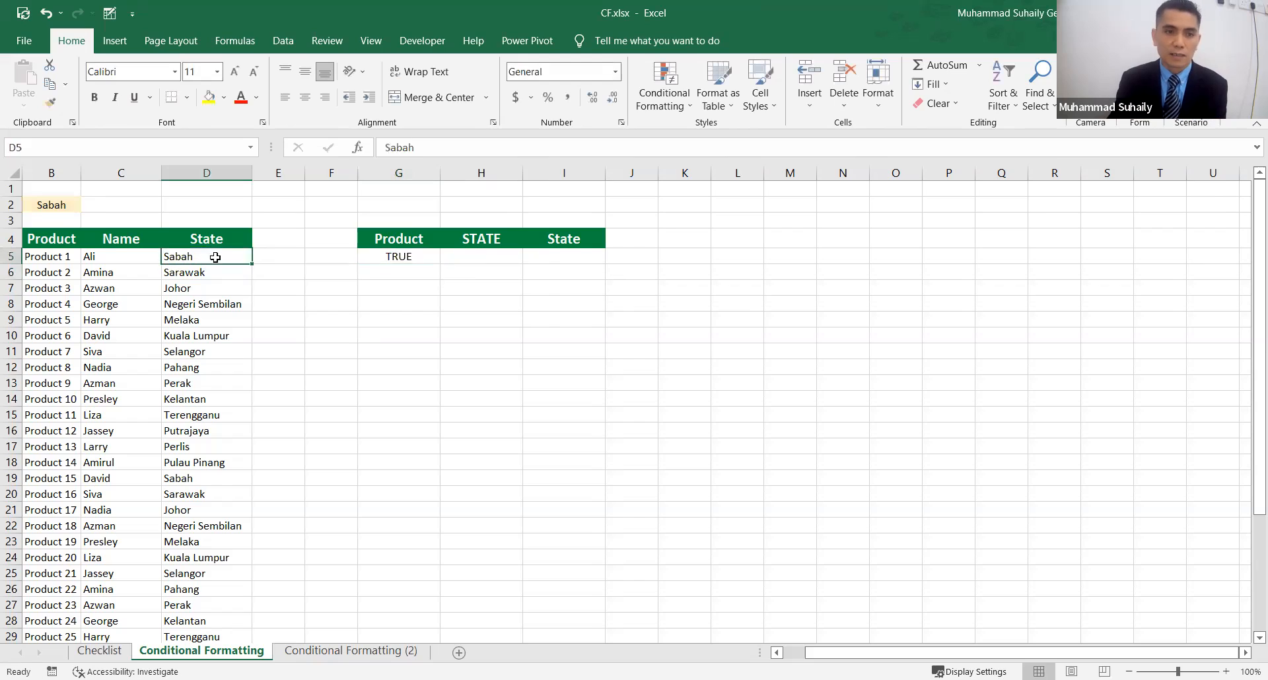
pyautogui.click(419, 256)
pyautogui.moveTo(440, 263); pyautogui.dragTo(579, 264)
pyautogui.click(507, 287)
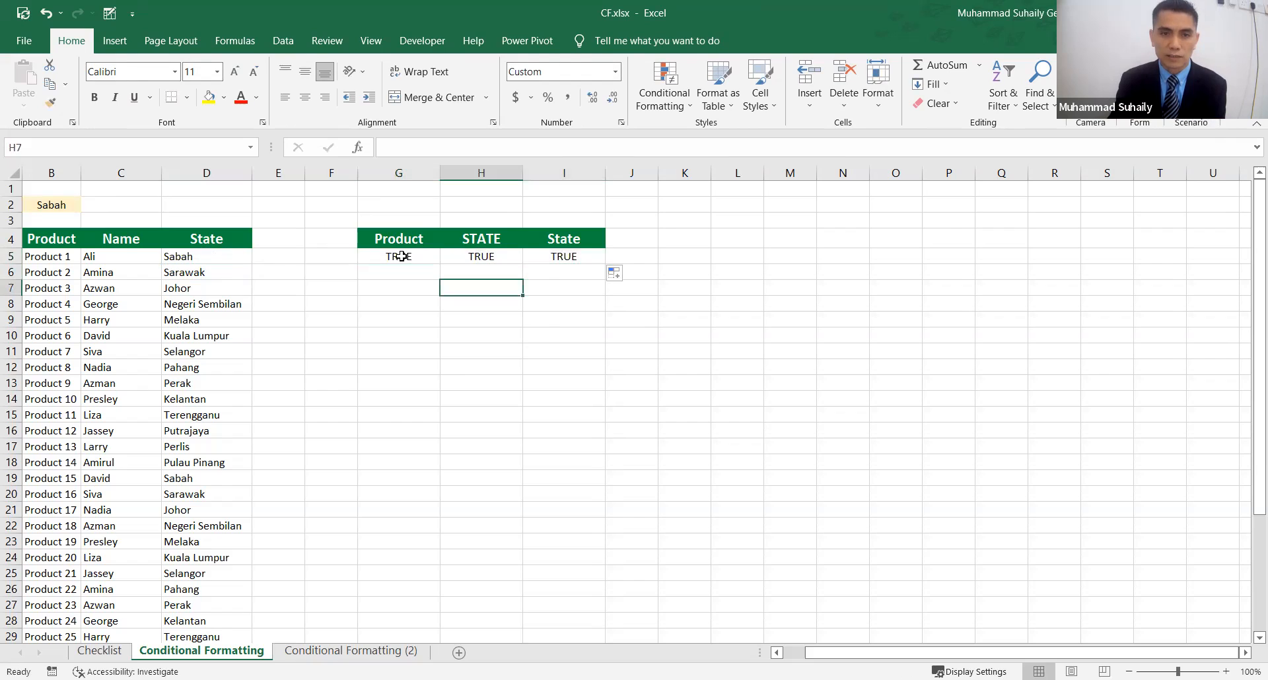
# - Set the state criterion in B2 to Johor and check it against the product rows and the comparison results in G5:I5
pyautogui.click(408, 258)
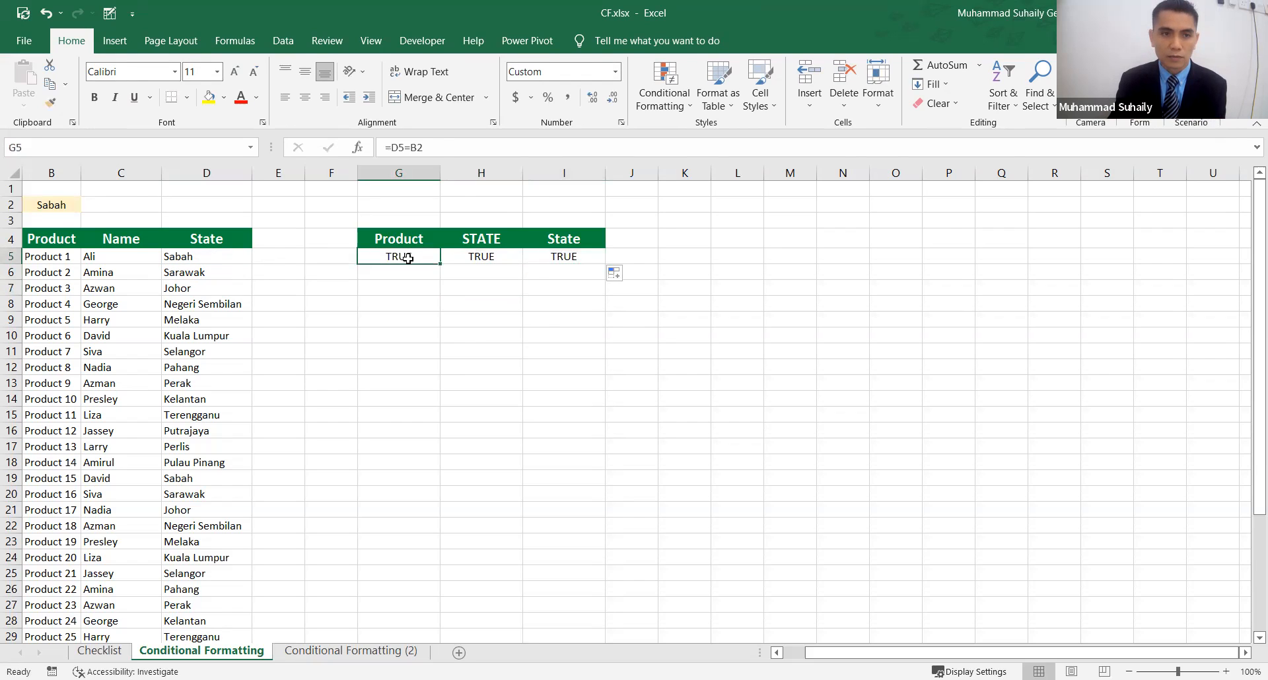
pyautogui.click(208, 258)
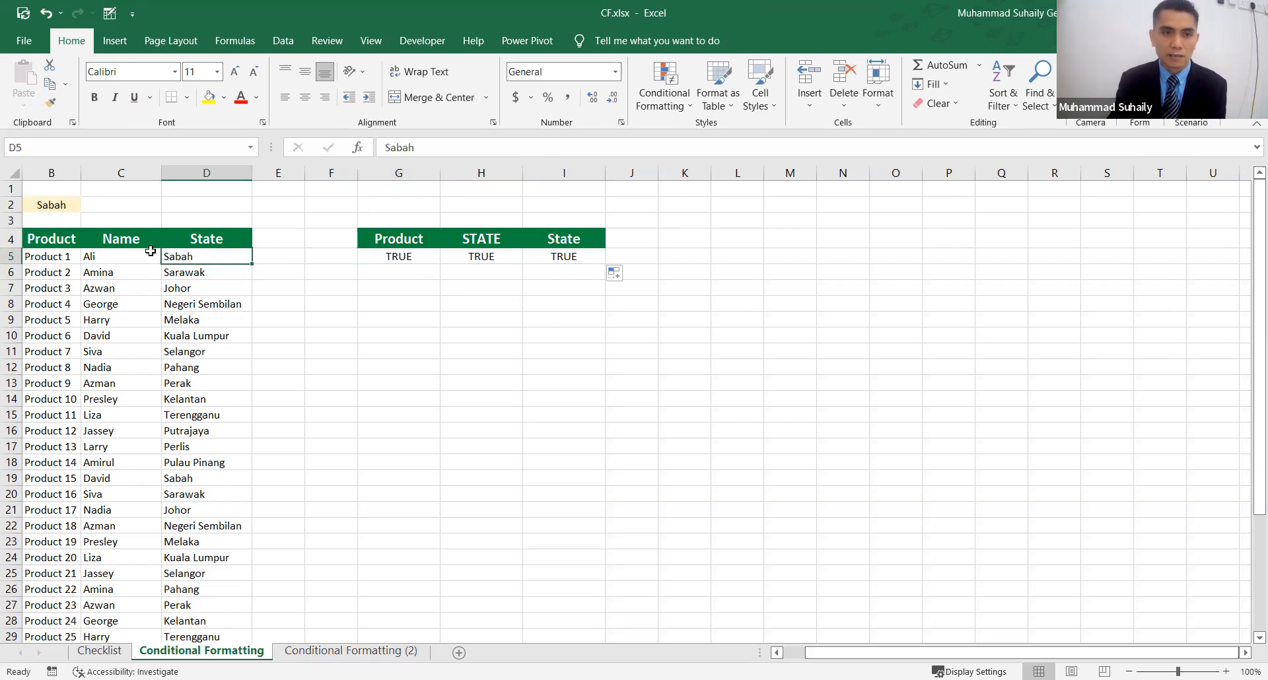
pyautogui.click(63, 206)
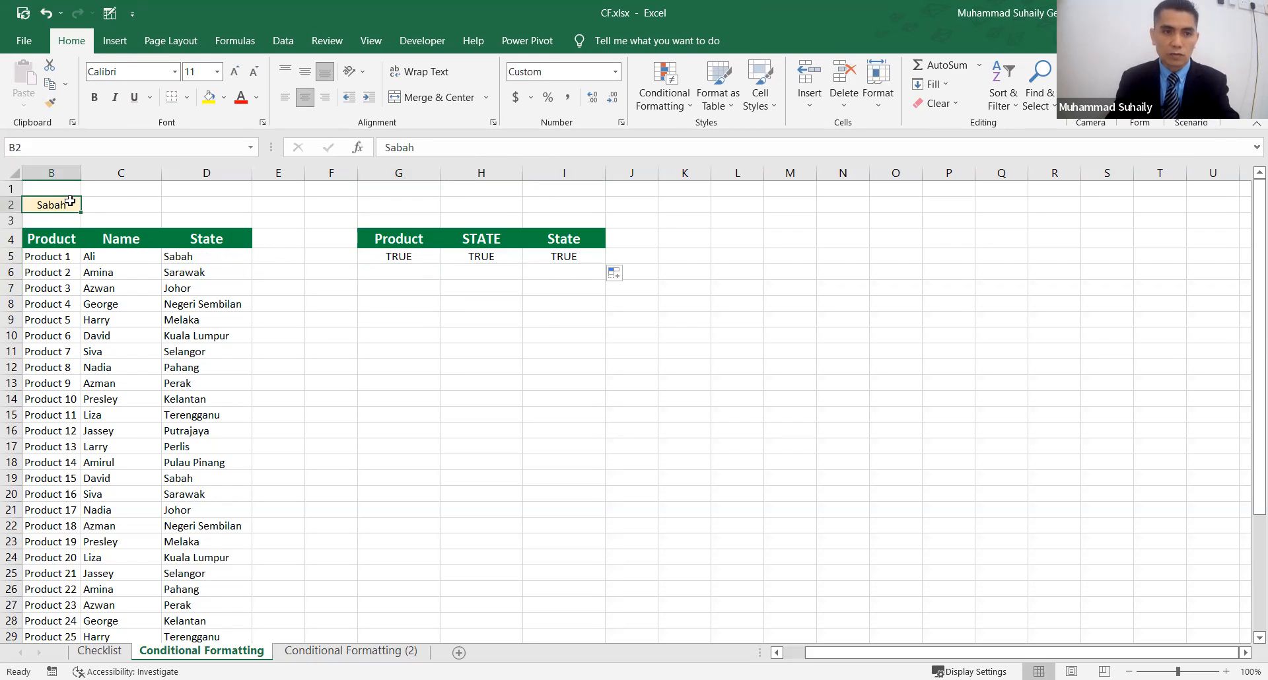
pyautogui.write('Johor')
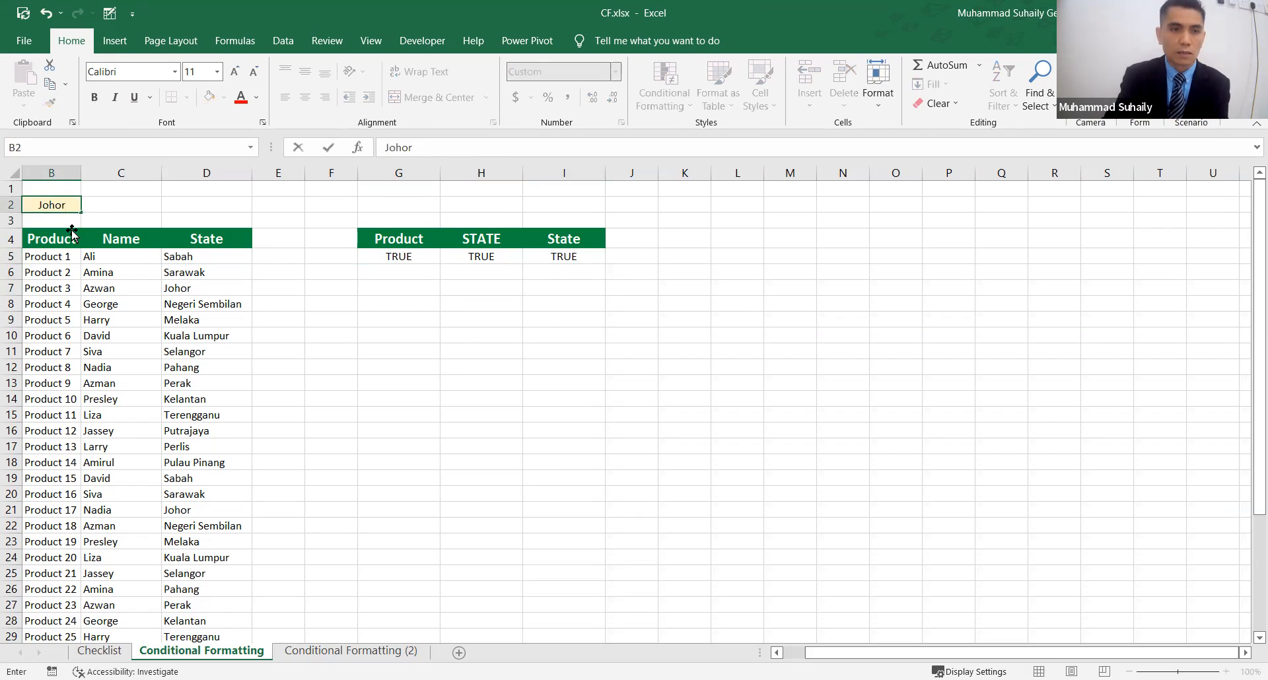
pyautogui.press('Return')
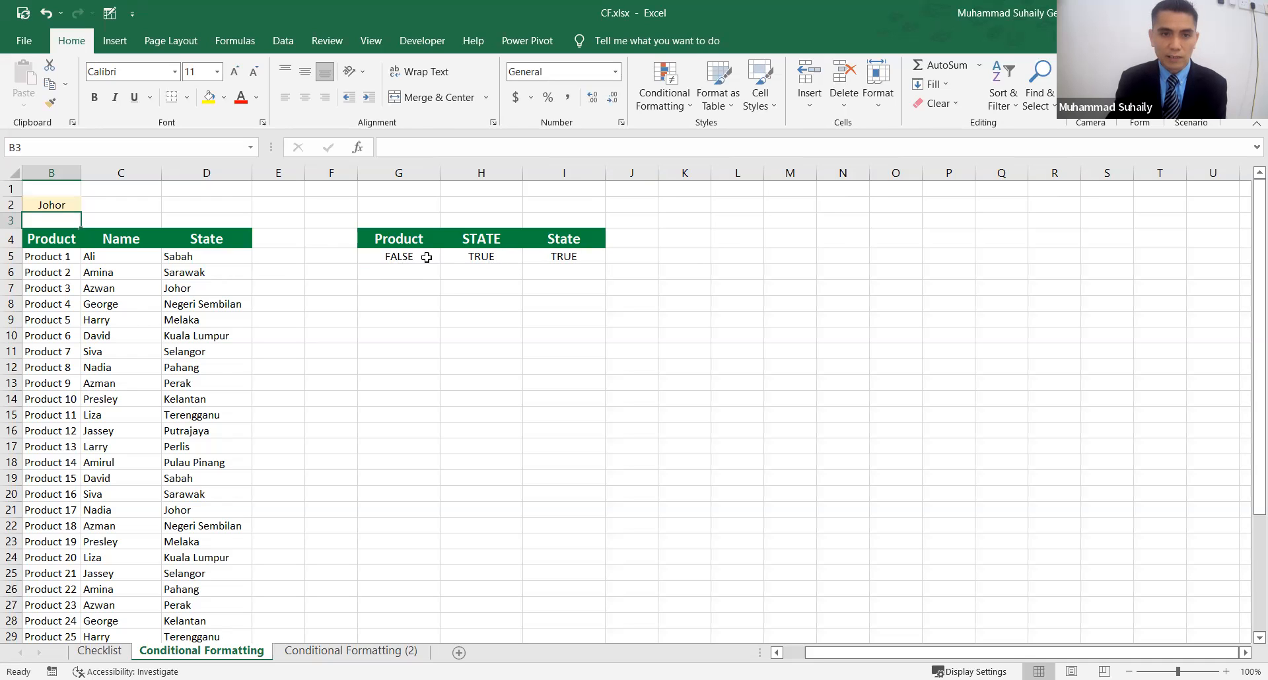
pyautogui.click(49, 208)
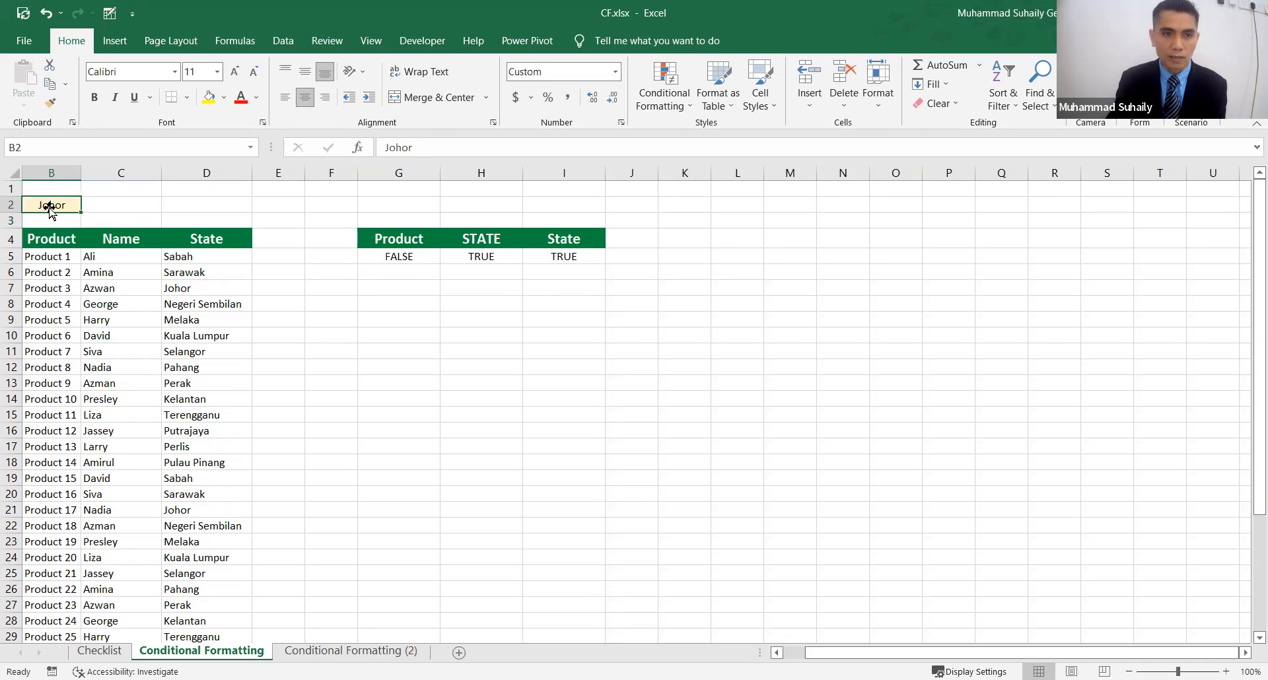
pyautogui.moveTo(62, 258); pyautogui.dragTo(471, 256)
pyautogui.moveTo(281, 270); pyautogui.dragTo(208, 258)
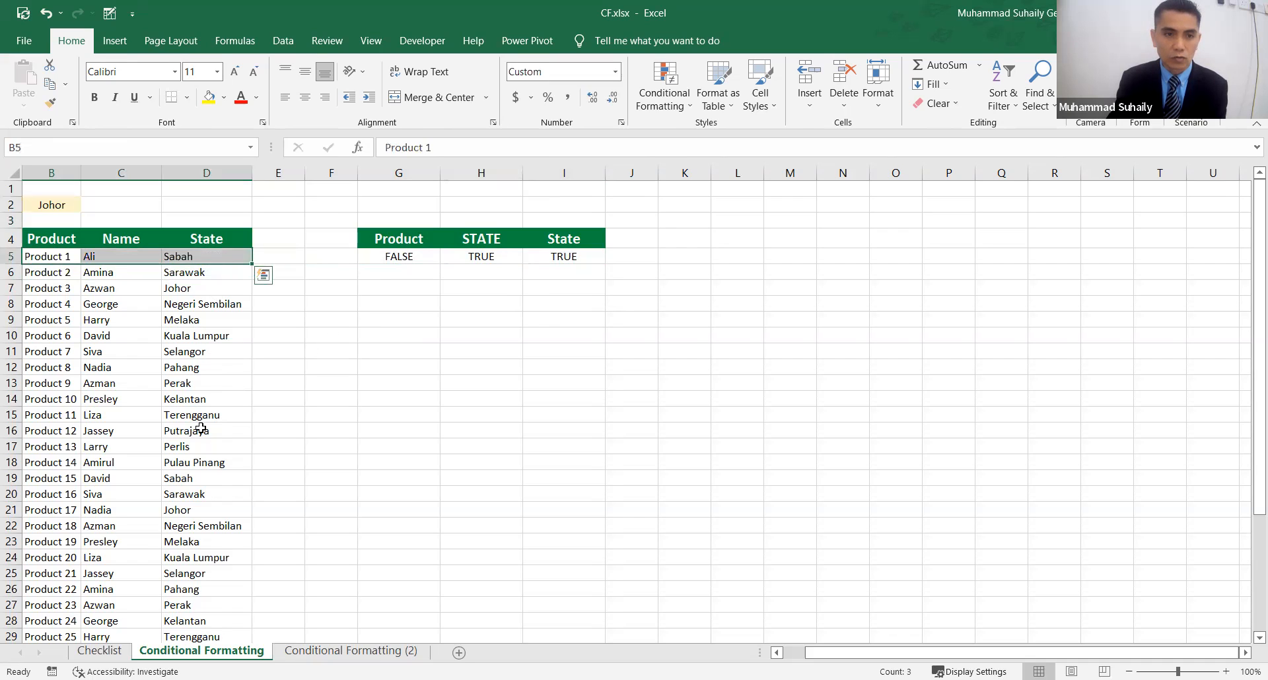
pyautogui.click(195, 510)
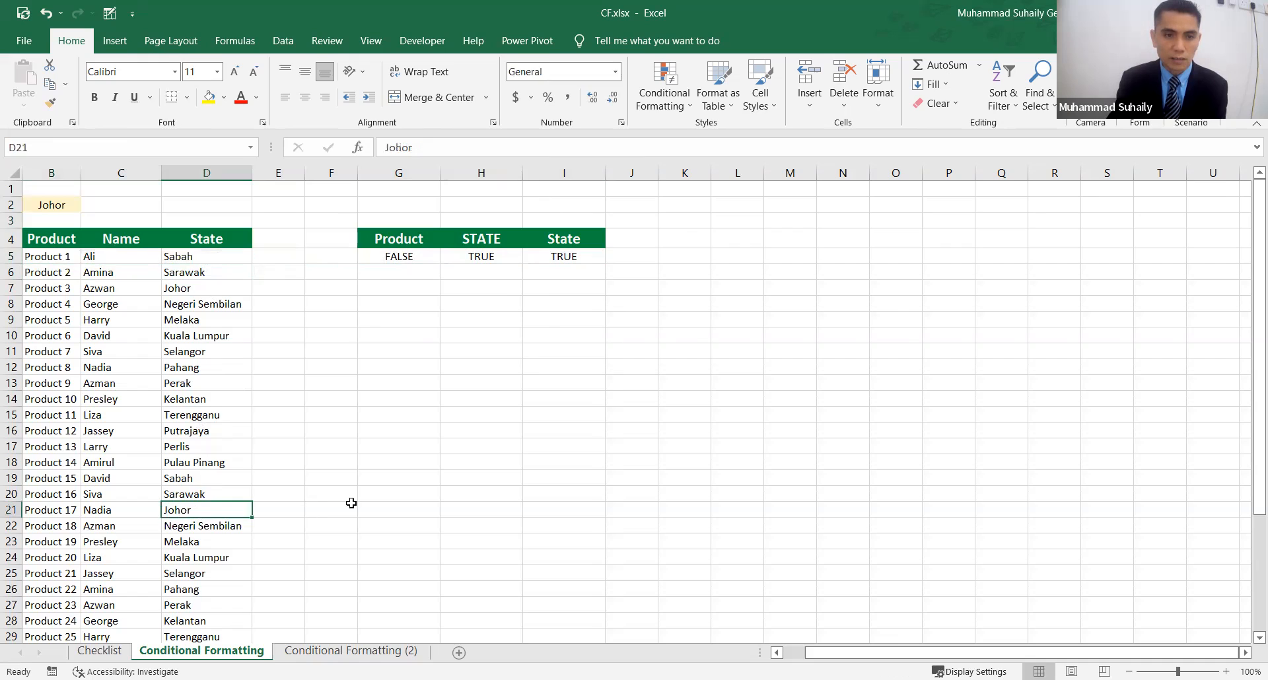
pyautogui.click(400, 510)
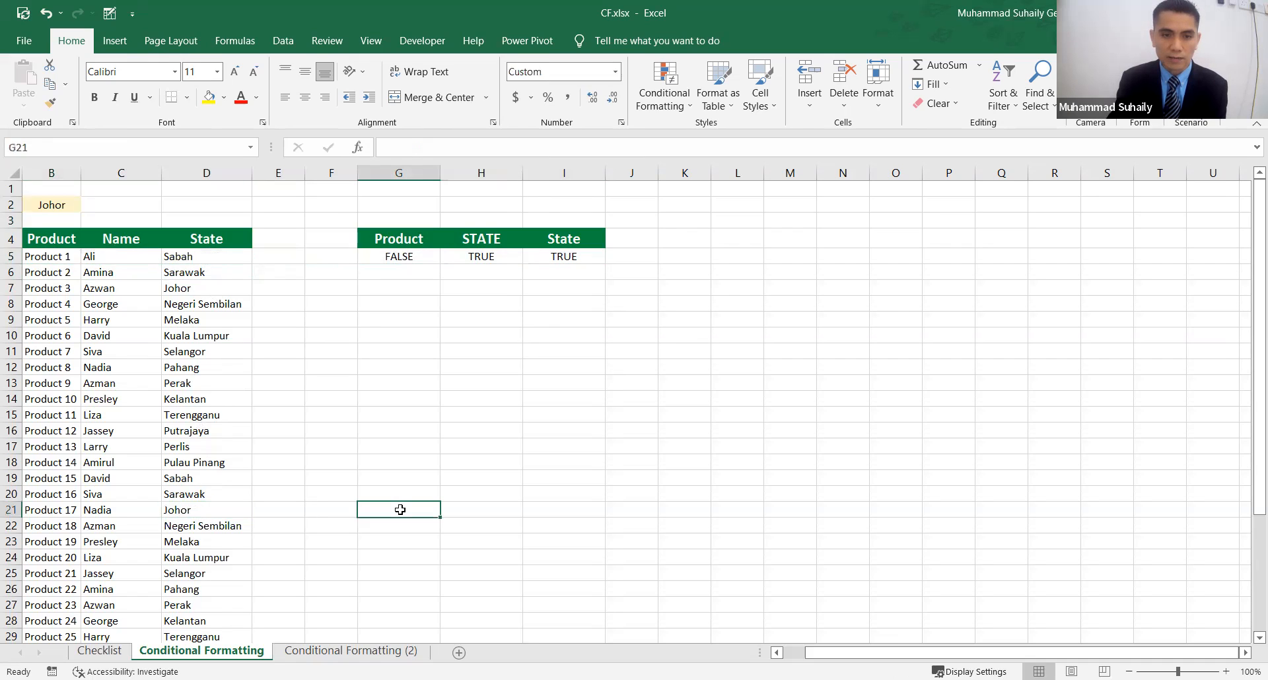
pyautogui.click(725, 414)
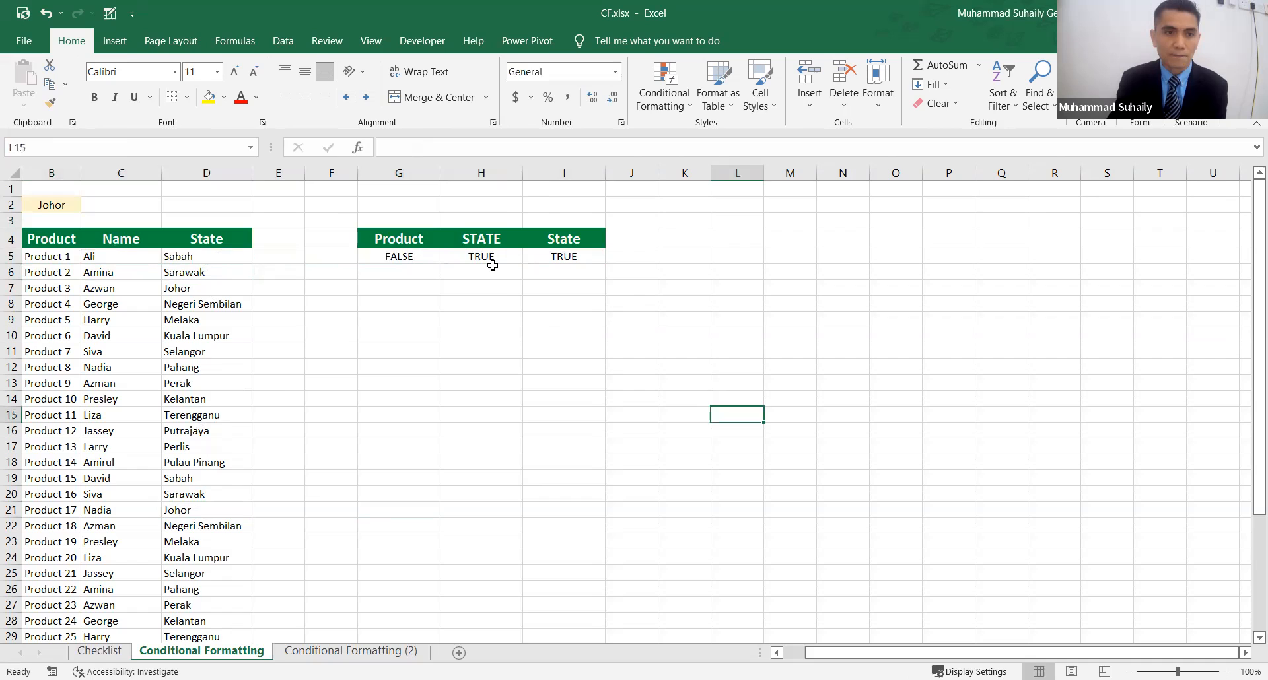
# - Clear the comparison formulas from G5:I5
pyautogui.moveTo(387, 255); pyautogui.dragTo(583, 258)
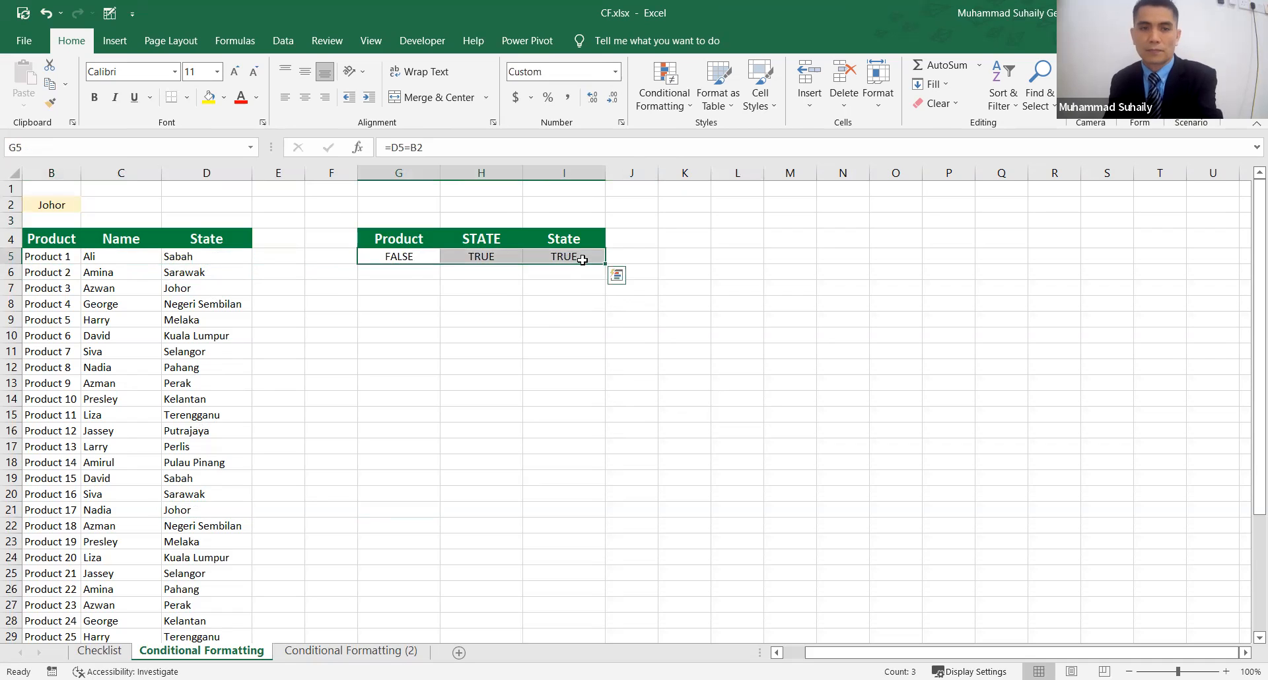
pyautogui.press('Delete')
pyautogui.click(620, 288)
# - Enter the formula =D5=B2 again in G5 to test the first row's state against the criterion
pyautogui.click(411, 260)
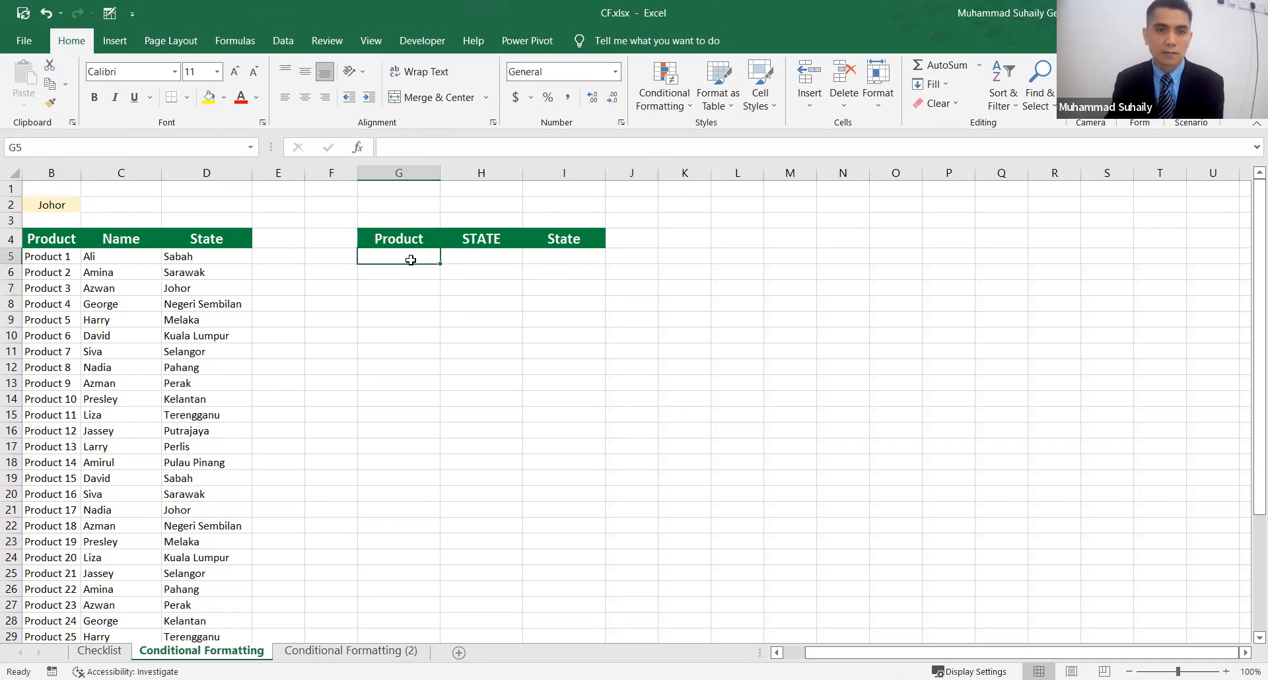
pyautogui.write('=')
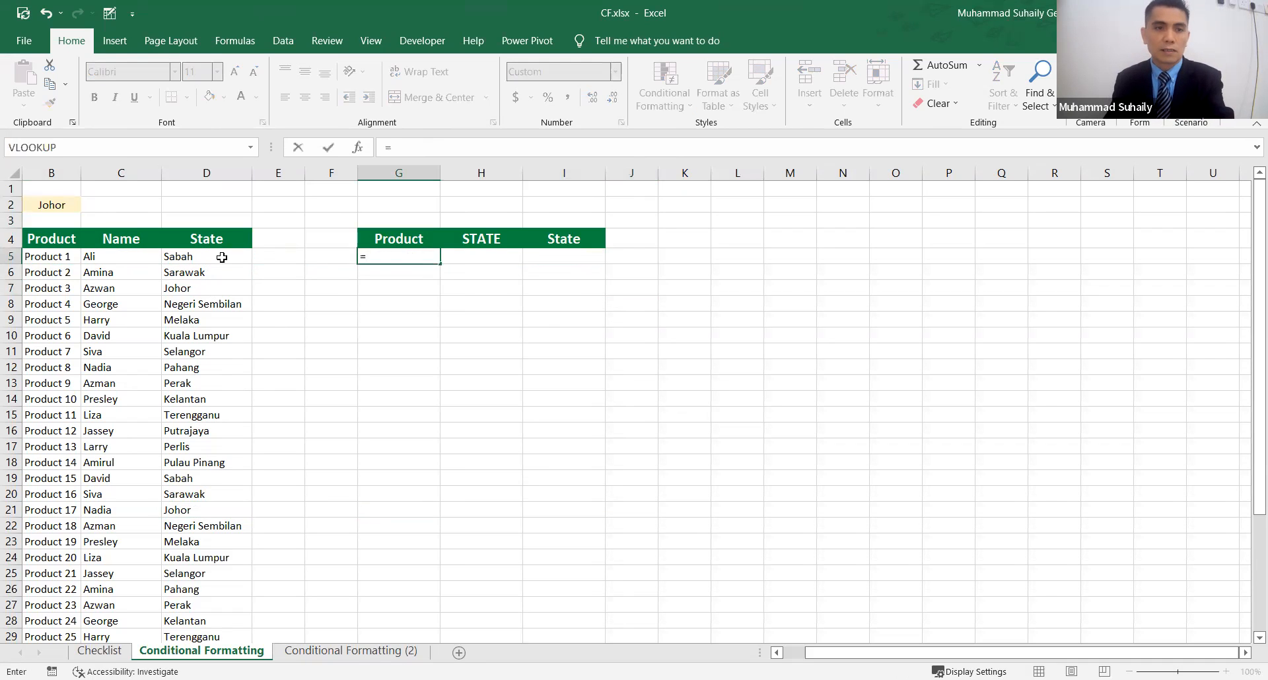
pyautogui.click(222, 257)
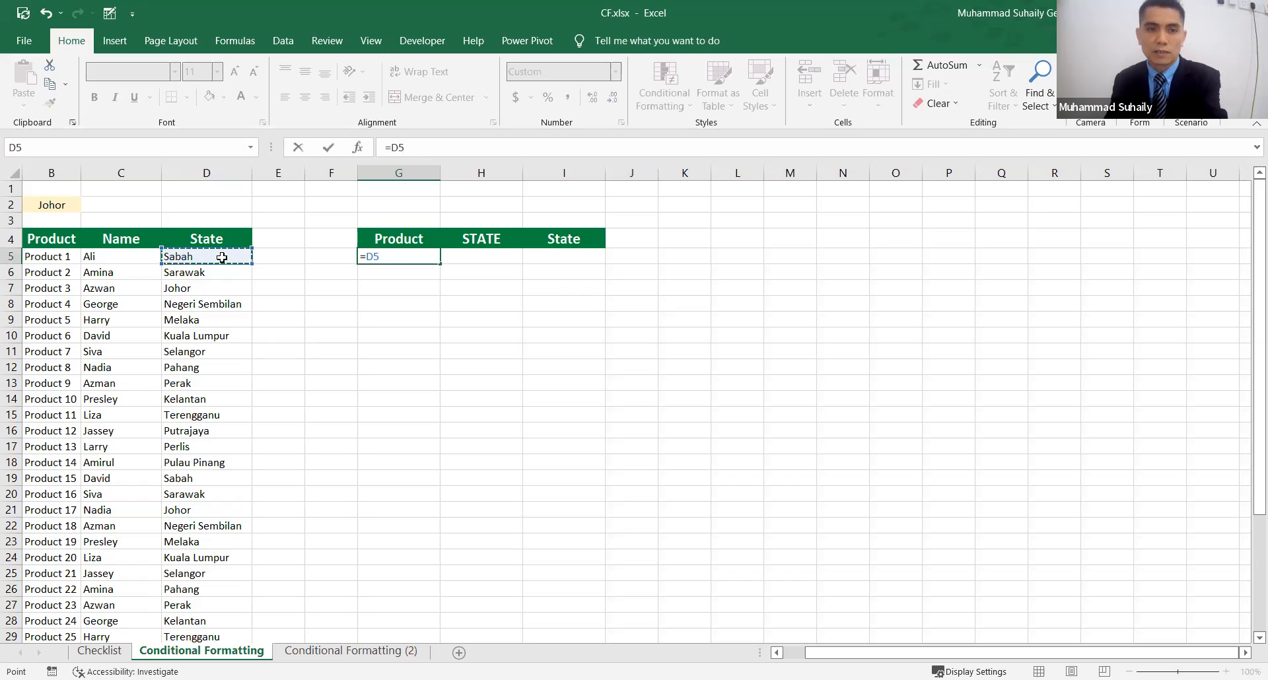
pyautogui.write('=')
pyautogui.click(50, 205)
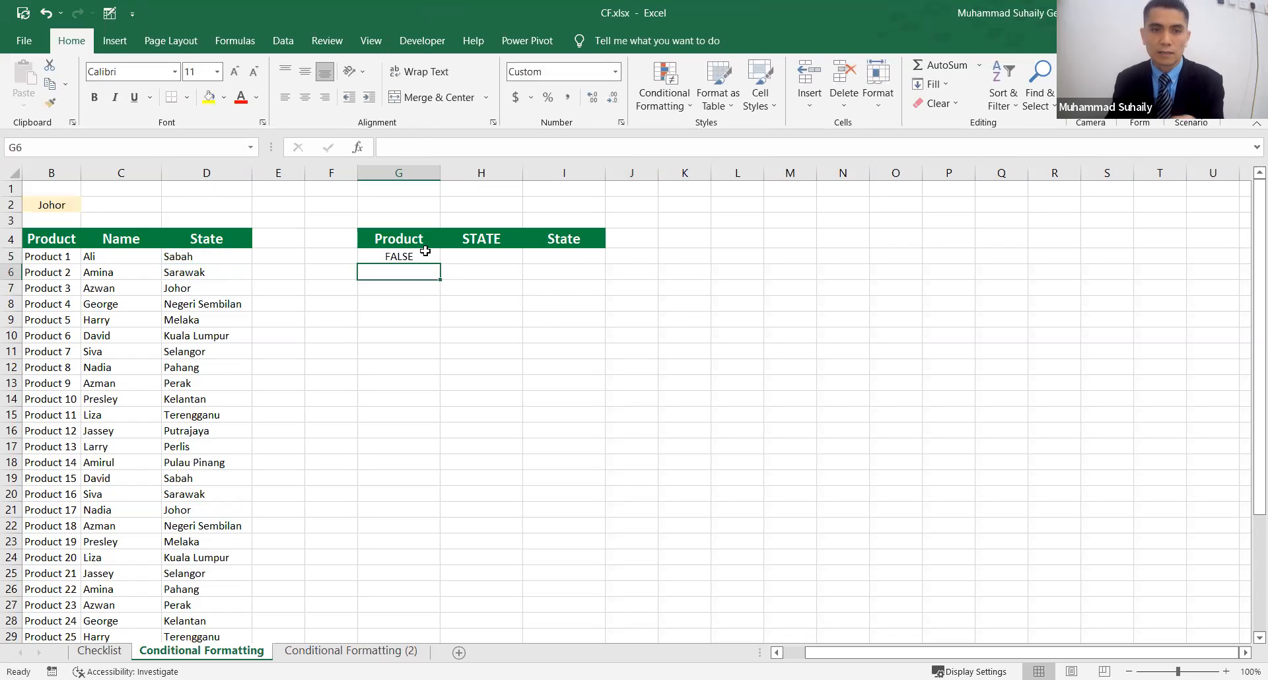
pyautogui.hotkey('ctrl', 'Return')
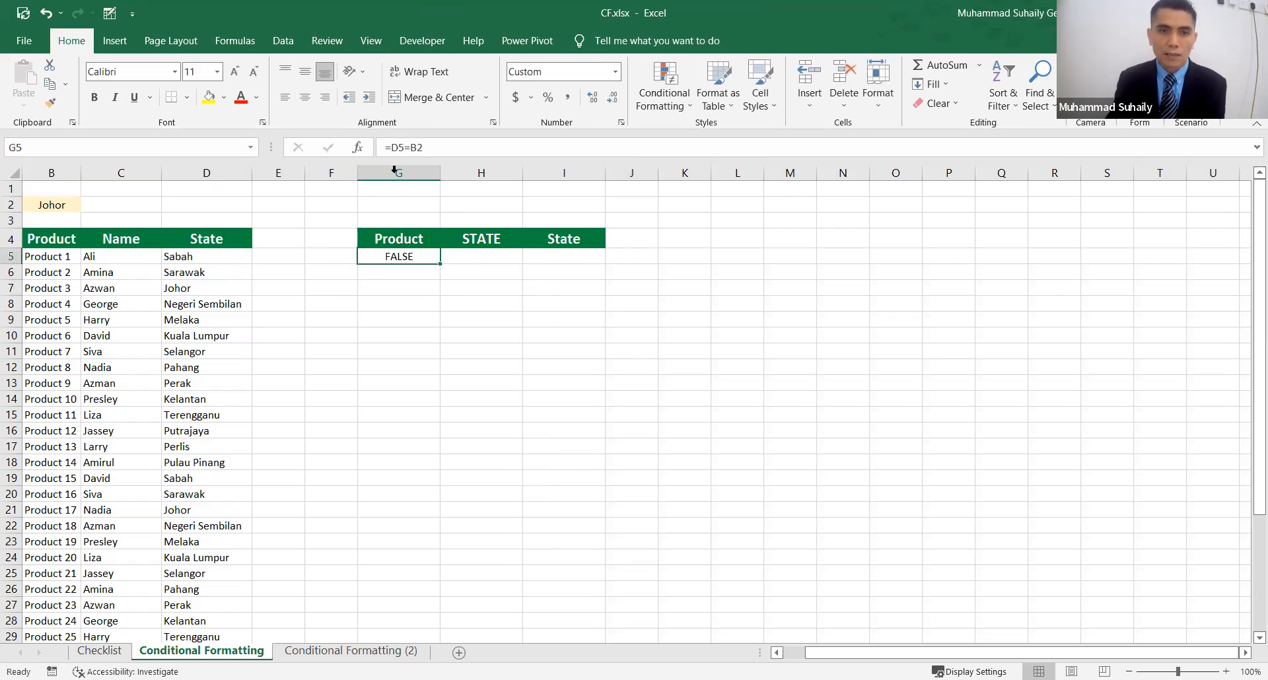
# - Change the formula in G5 to =$D5=$B$2, locking the state column and fixing the criterion cell absolutely
pyautogui.tripleClick(442, 145)
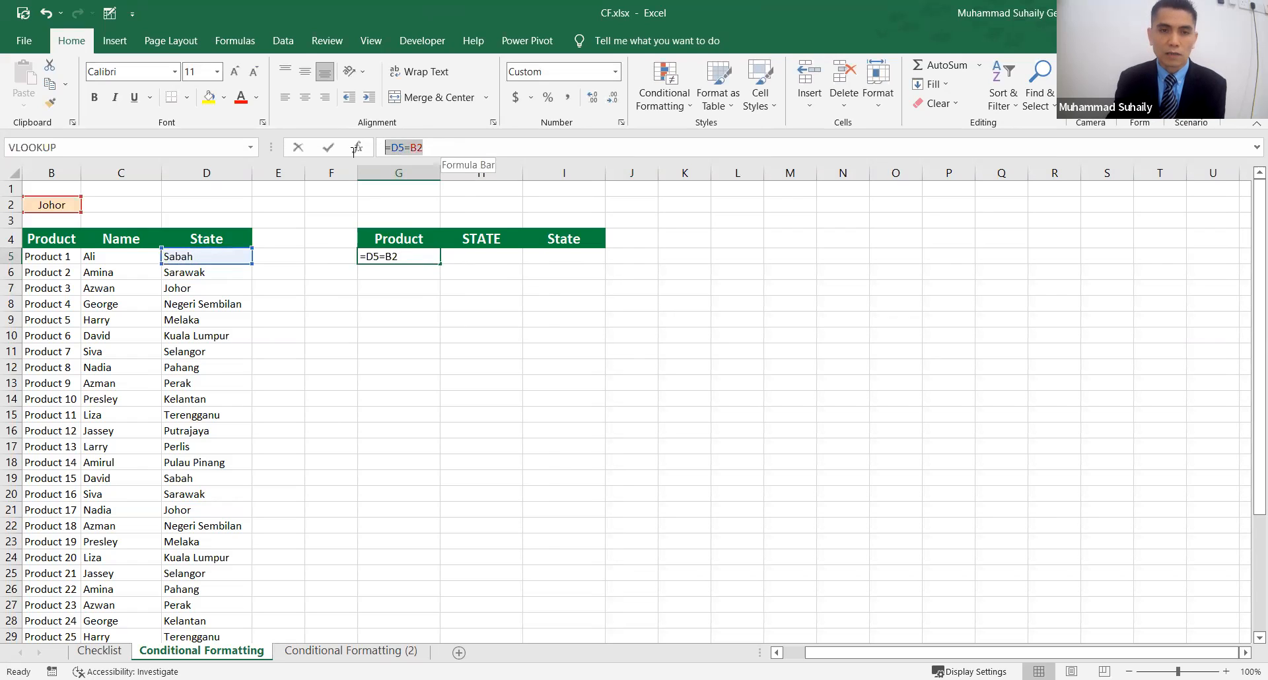
pyautogui.click(443, 146)
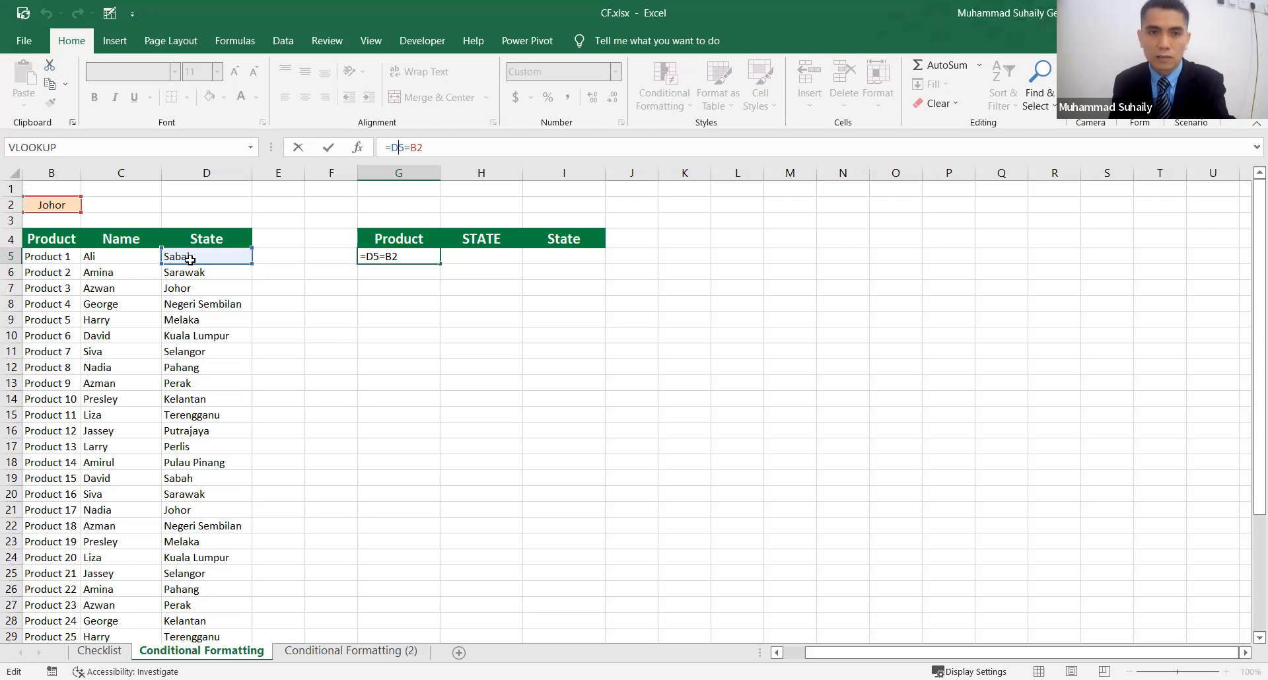
pyautogui.press('F4')
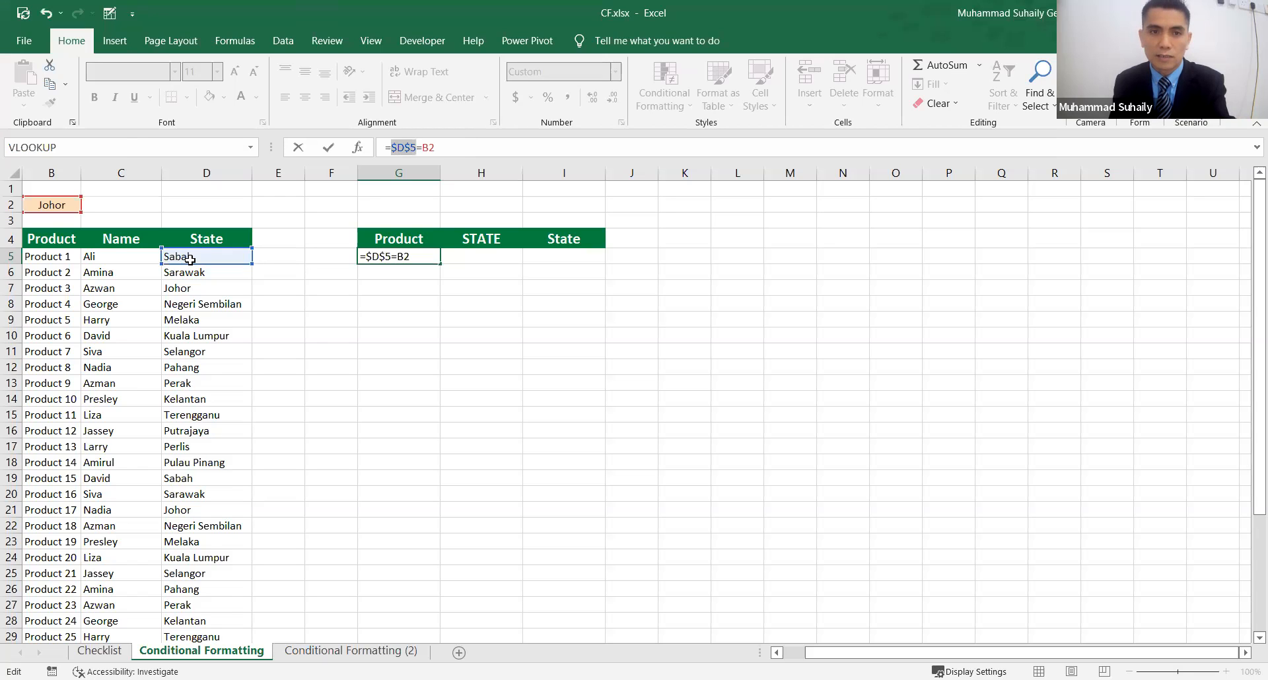
pyautogui.press('F4')
pyautogui.press('F4')
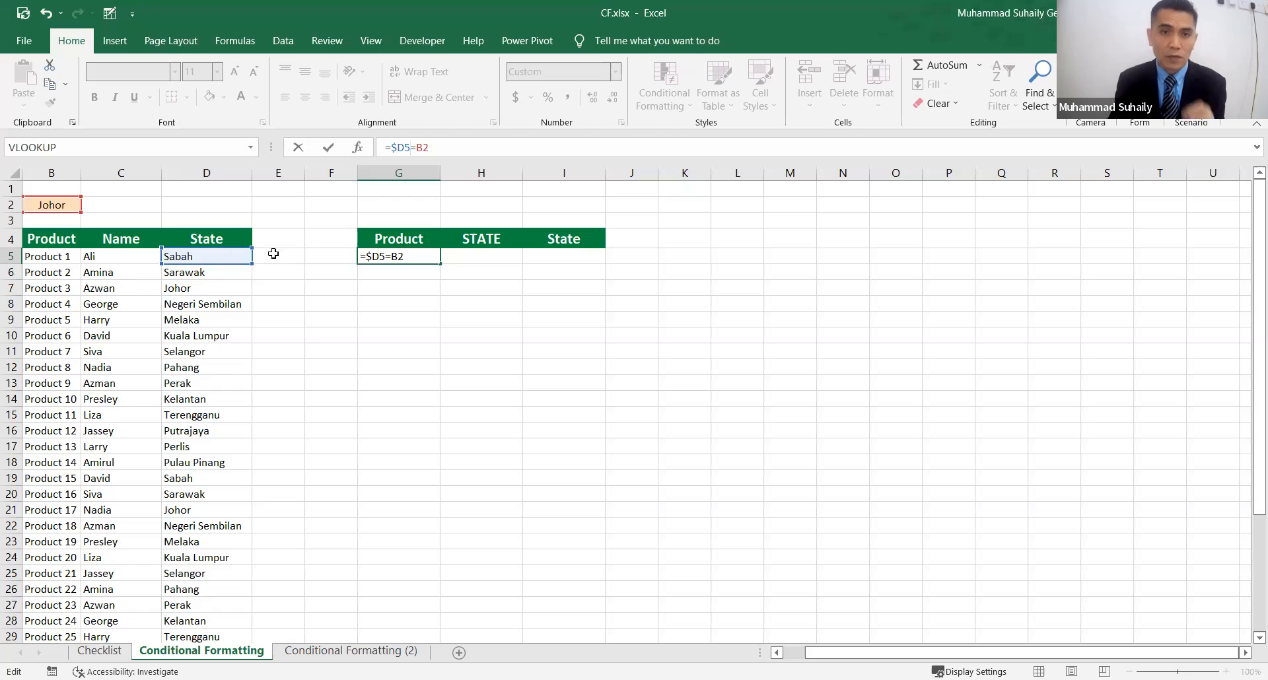
pyautogui.click(419, 145)
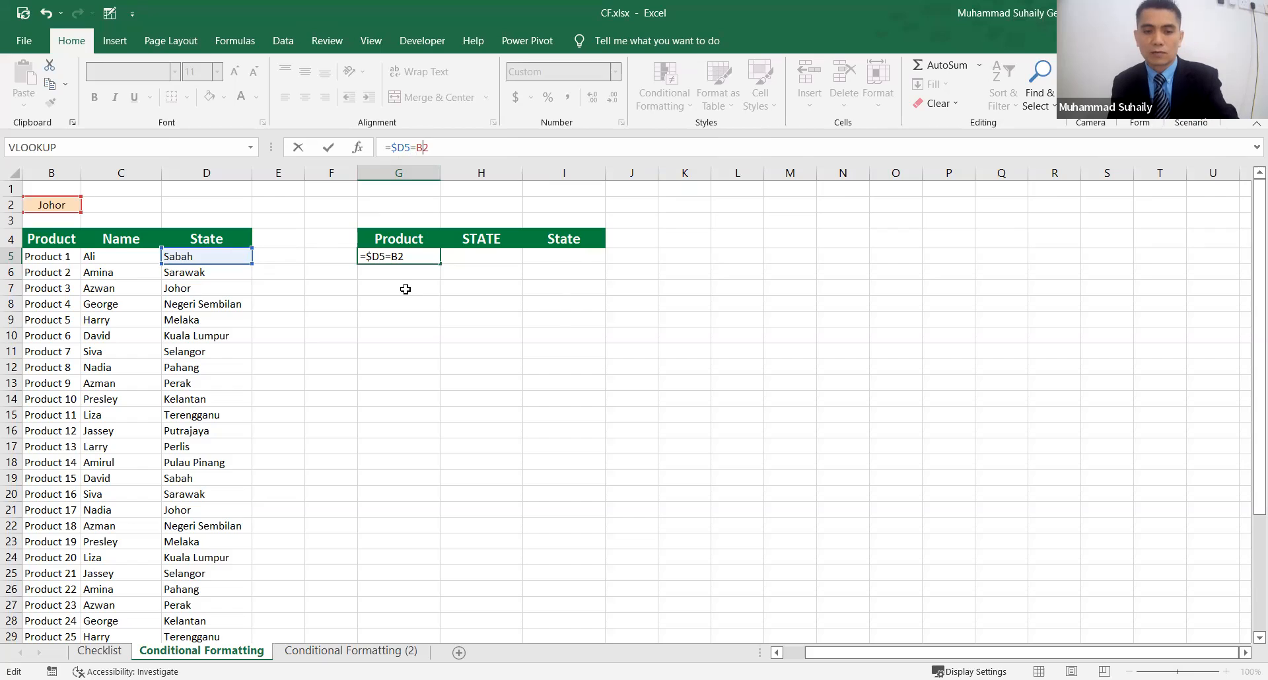
pyautogui.press('F4')
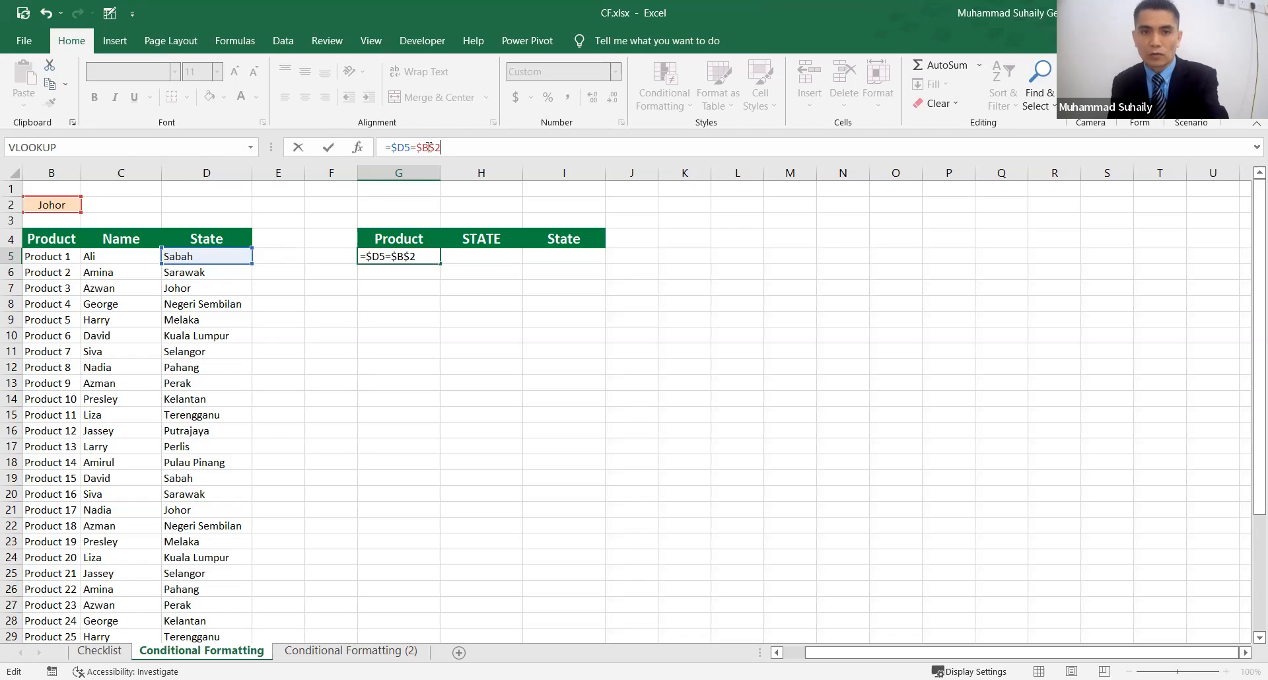
pyautogui.moveTo(448, 146); pyautogui.dragTo(341, 140)
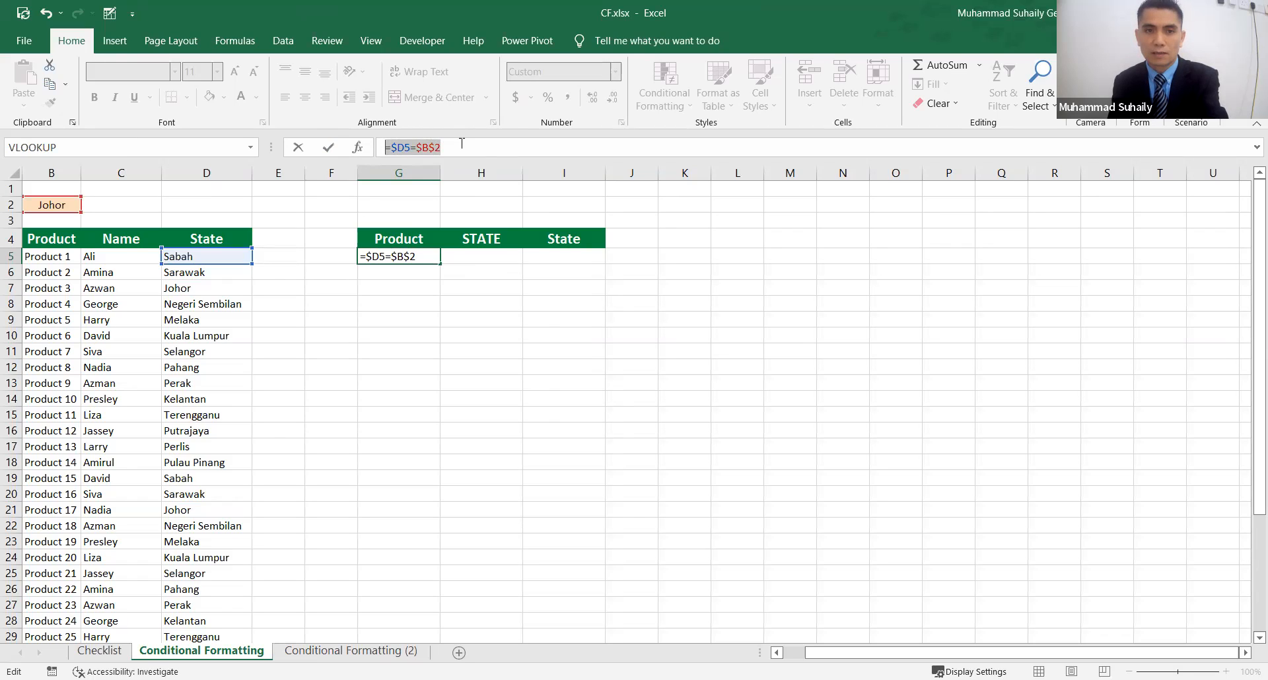
pyautogui.click(461, 144)
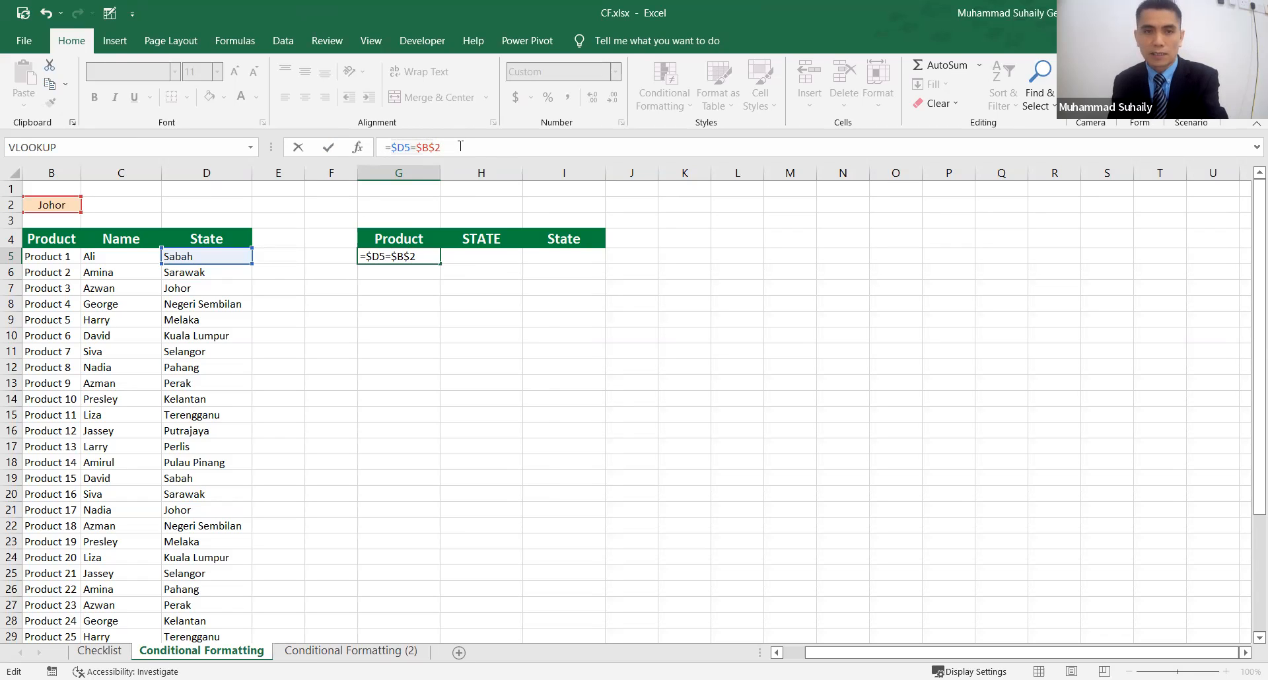
pyautogui.press('Return')
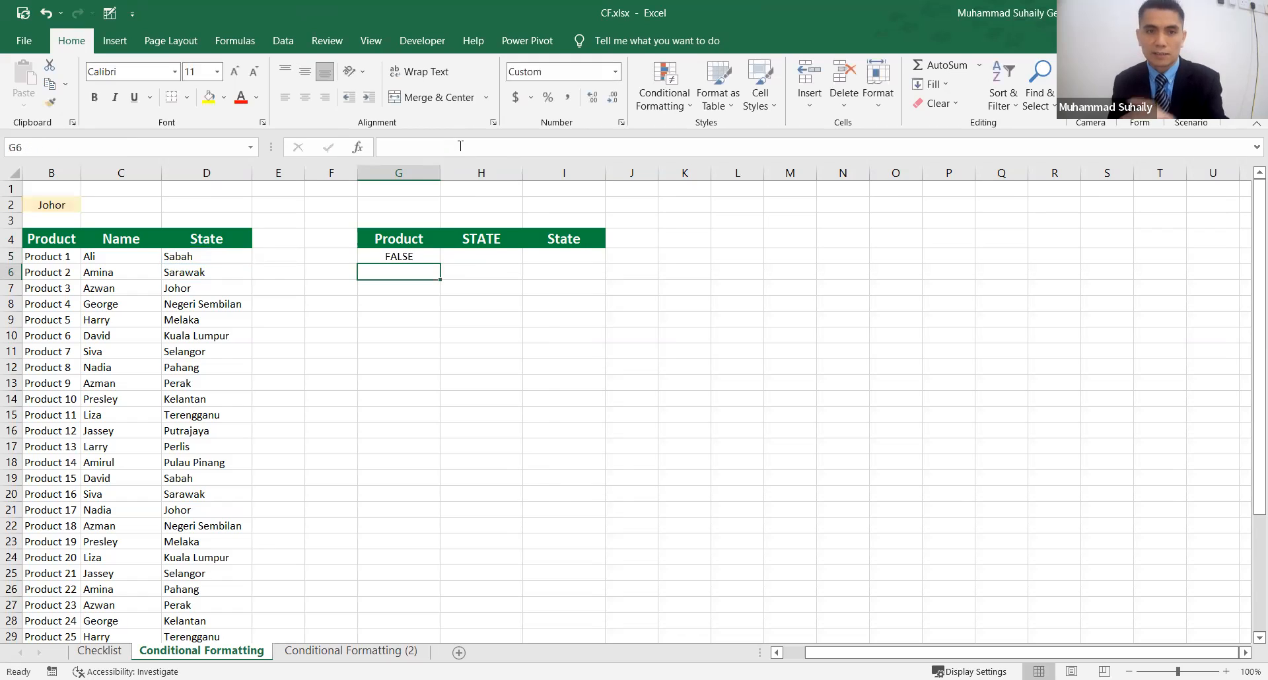
# - Fill the comparison formula from G5 down to G39 and check row 21's state and result against the criterion in B2
pyautogui.click(411, 256)
pyautogui.moveTo(1249, 323); pyautogui.dragTo(1248, 362)
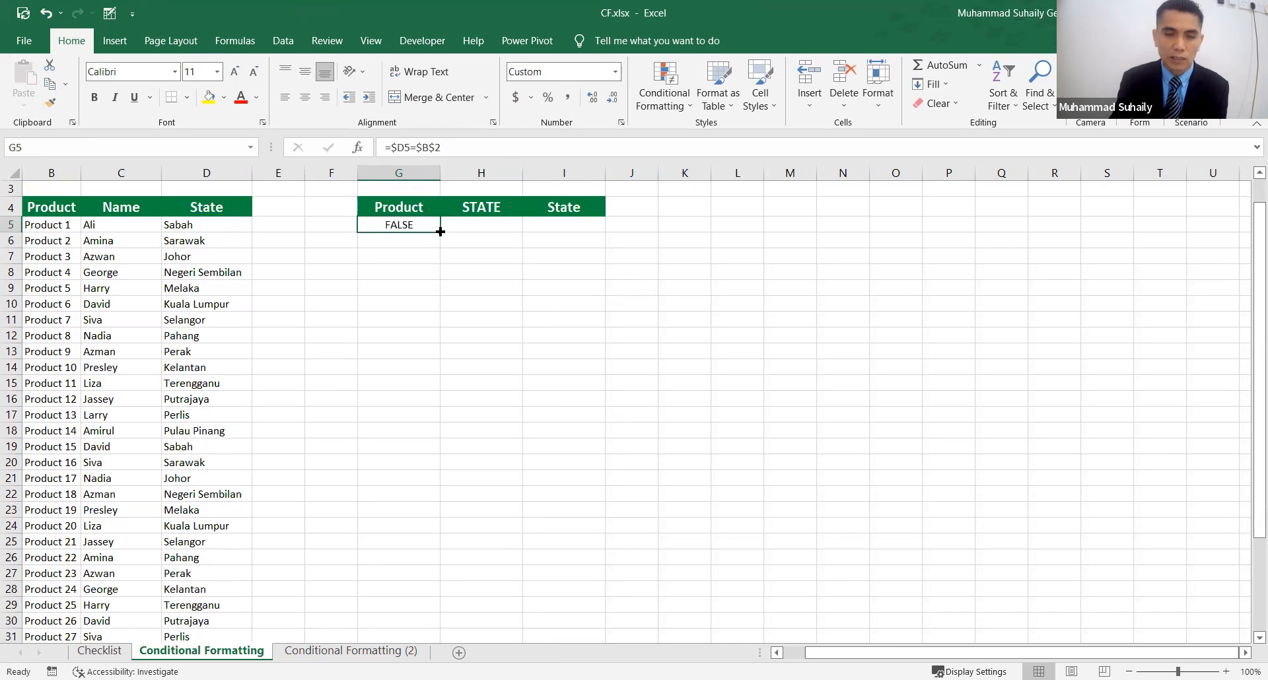
pyautogui.moveTo(441, 232); pyautogui.dragTo(421, 659)
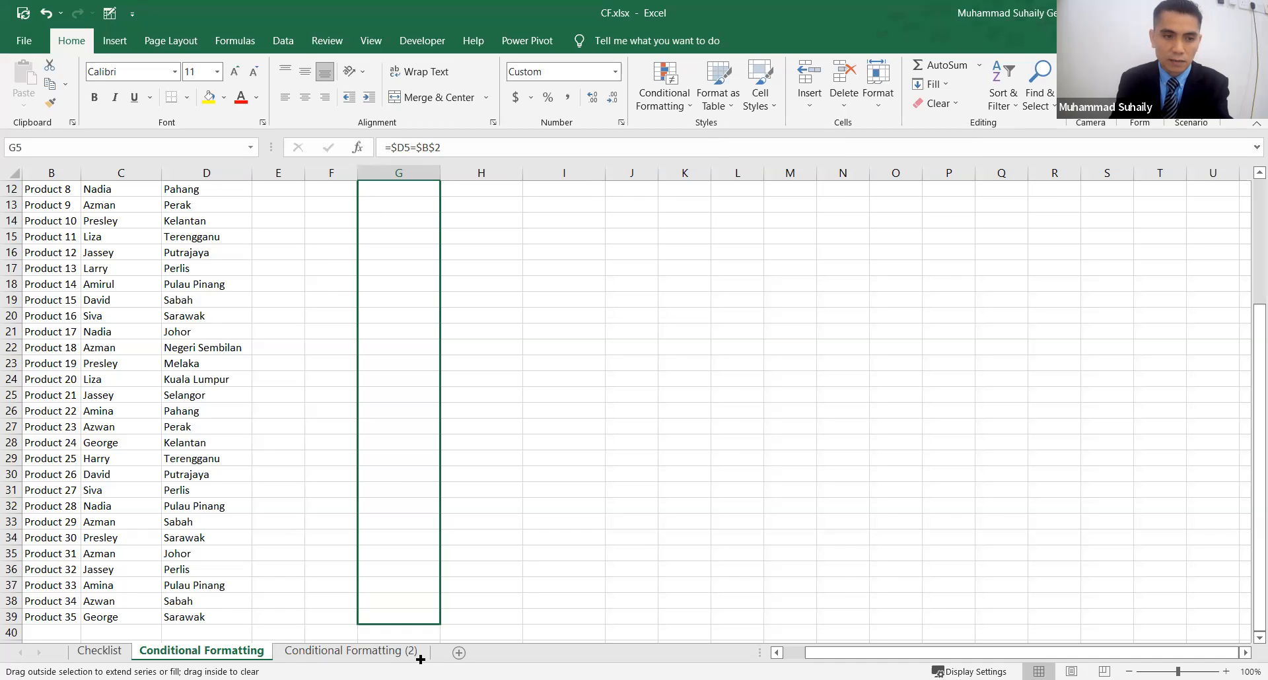
pyautogui.moveTo(421, 659); pyautogui.dragTo(421, 660)
pyautogui.scroll(4, 563, 399)
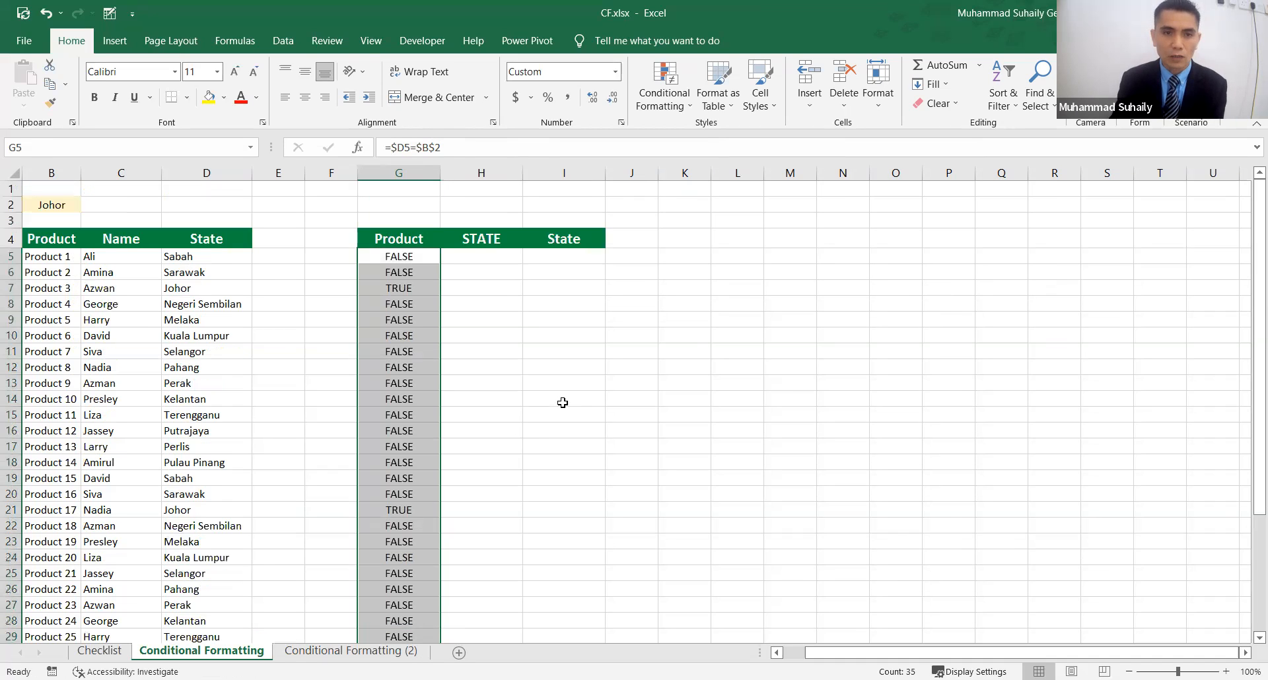
pyautogui.click(527, 375)
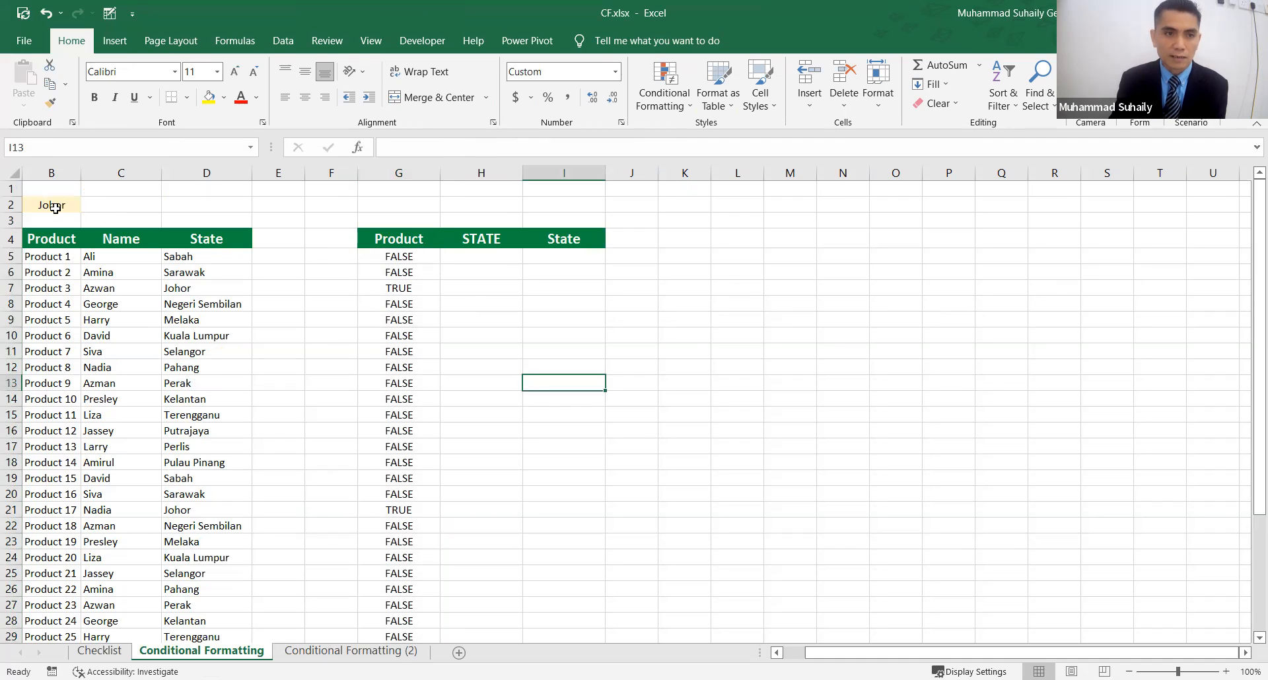
pyautogui.click(62, 204)
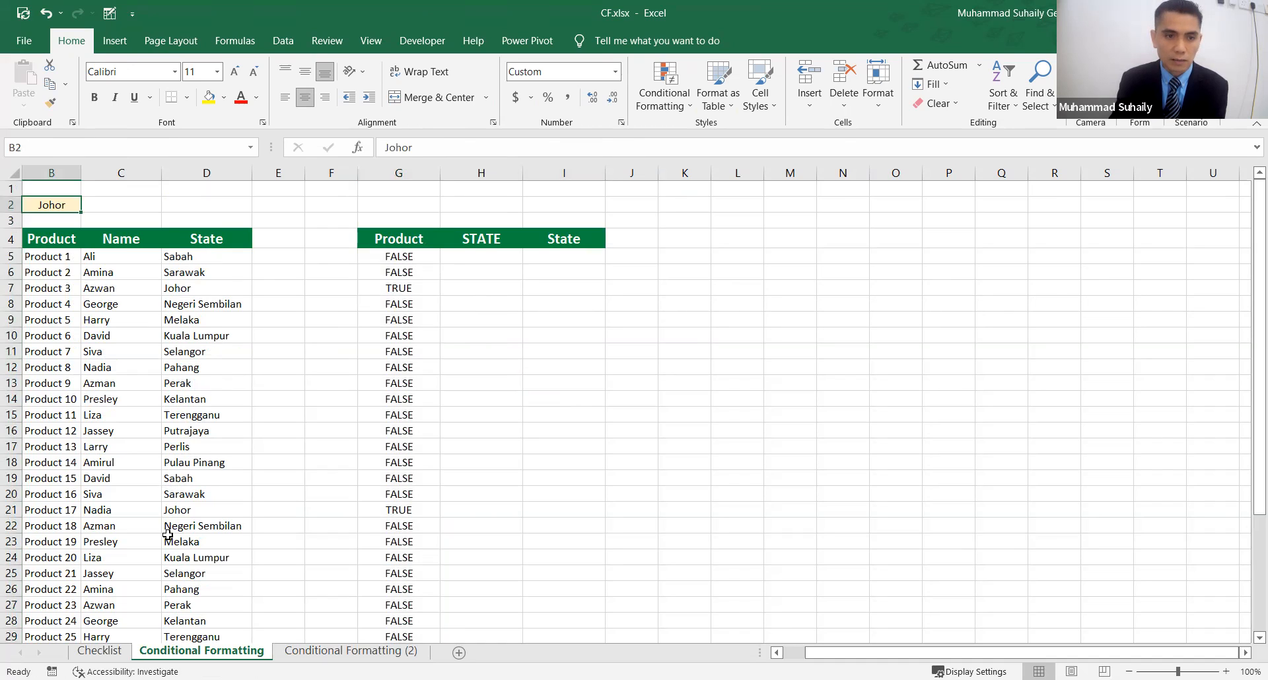
pyautogui.click(13, 508)
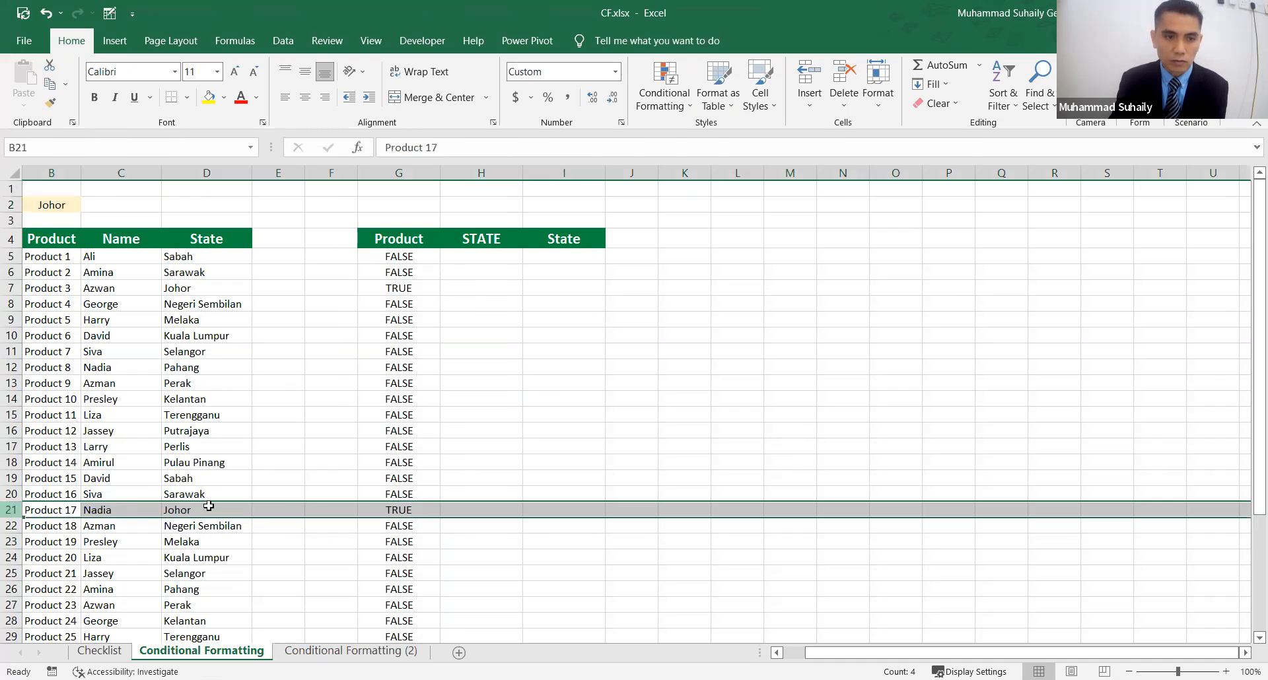
pyautogui.click(401, 512)
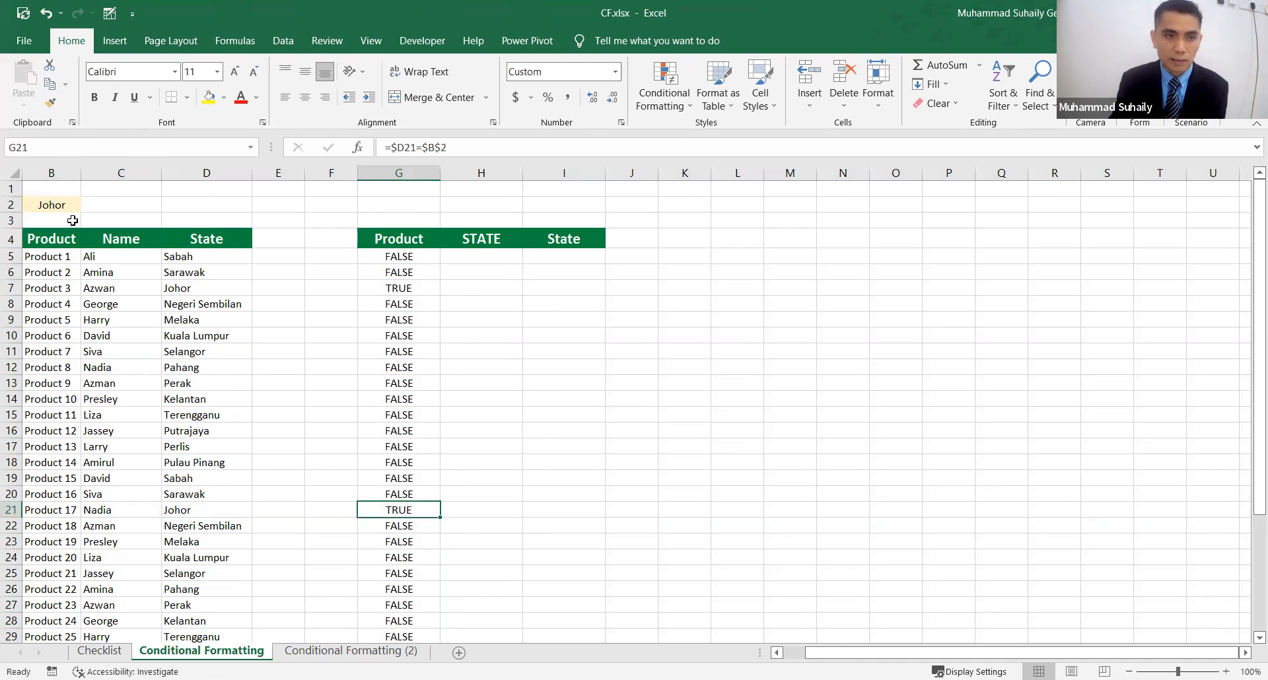
pyautogui.click(201, 512)
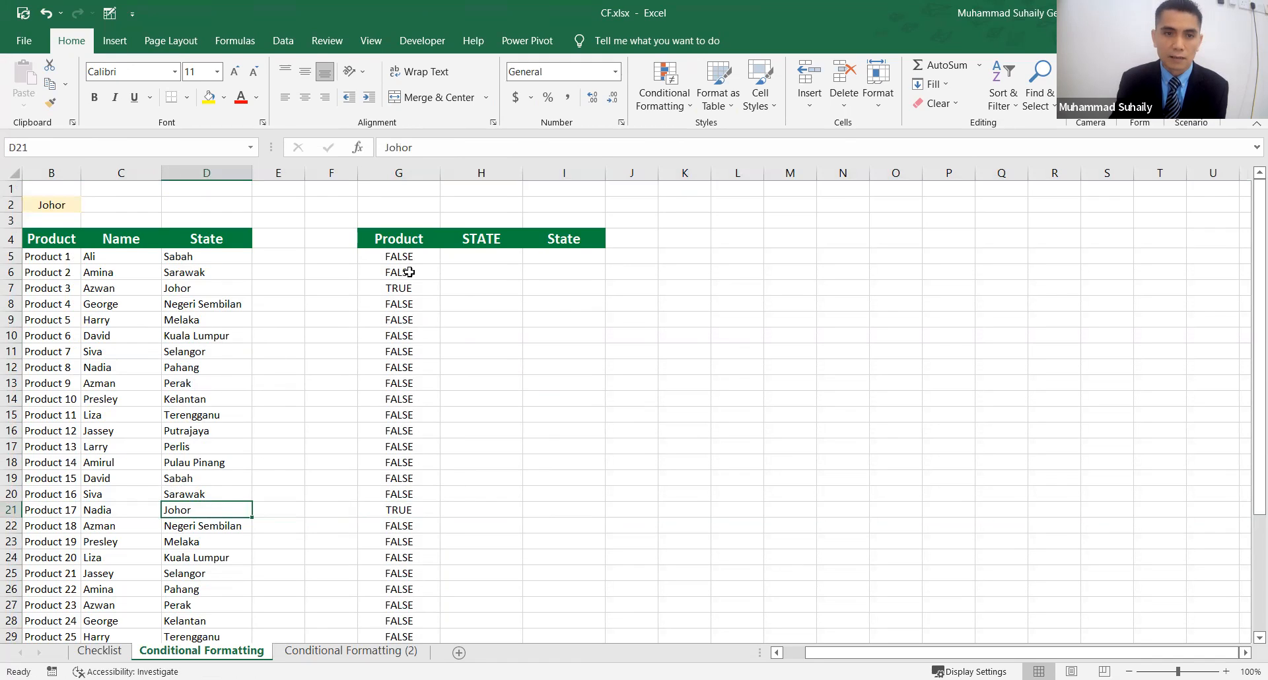
# - Set the state criterion in B2 to Melaka and check the comparison result for row 9
pyautogui.click(58, 209)
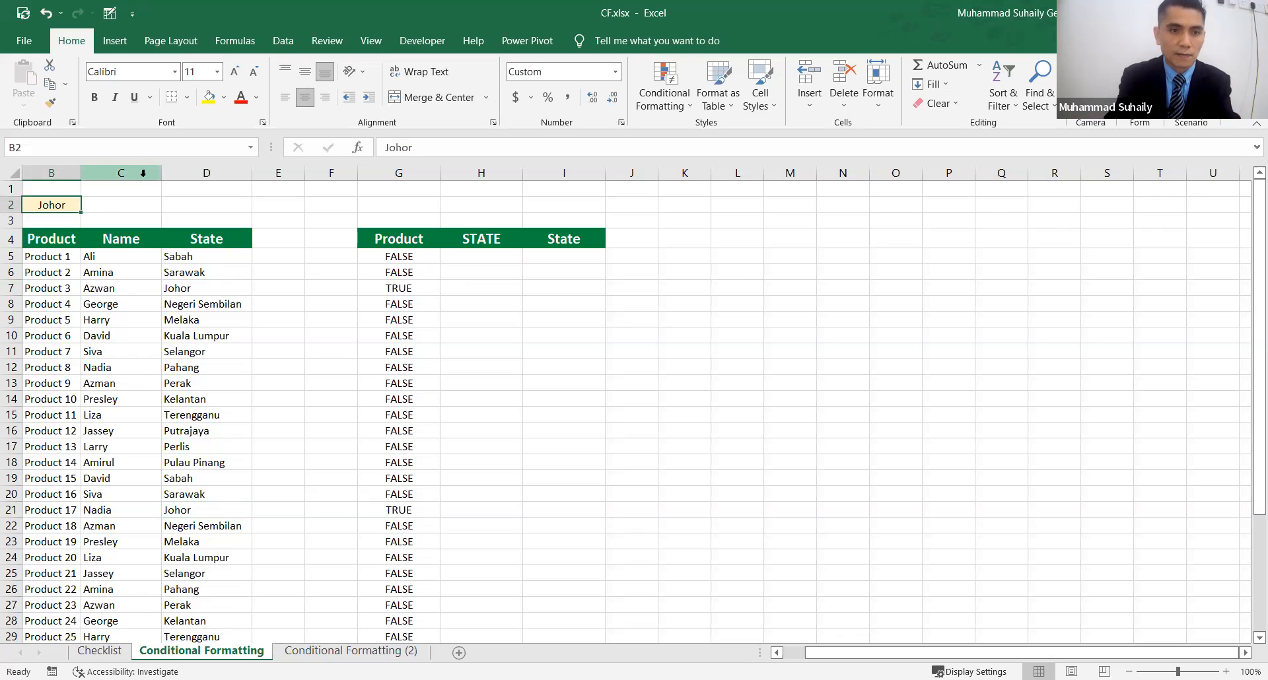
pyautogui.write('Melaka')
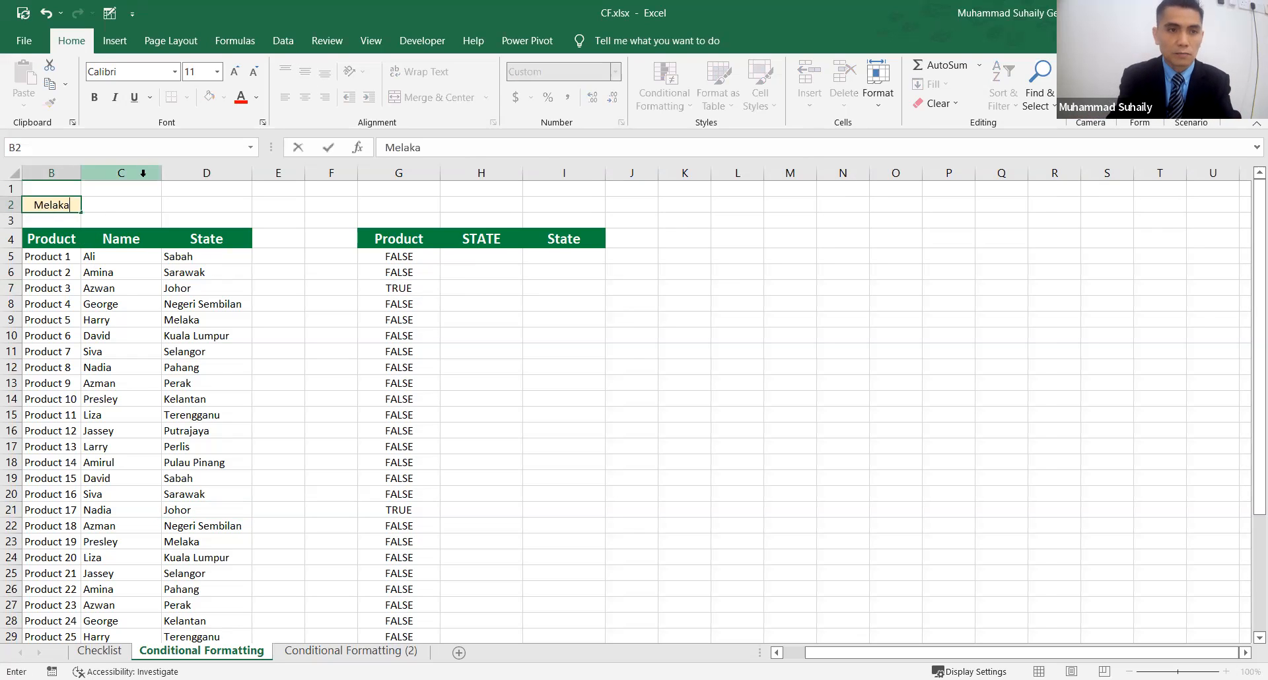
pyautogui.press('Return')
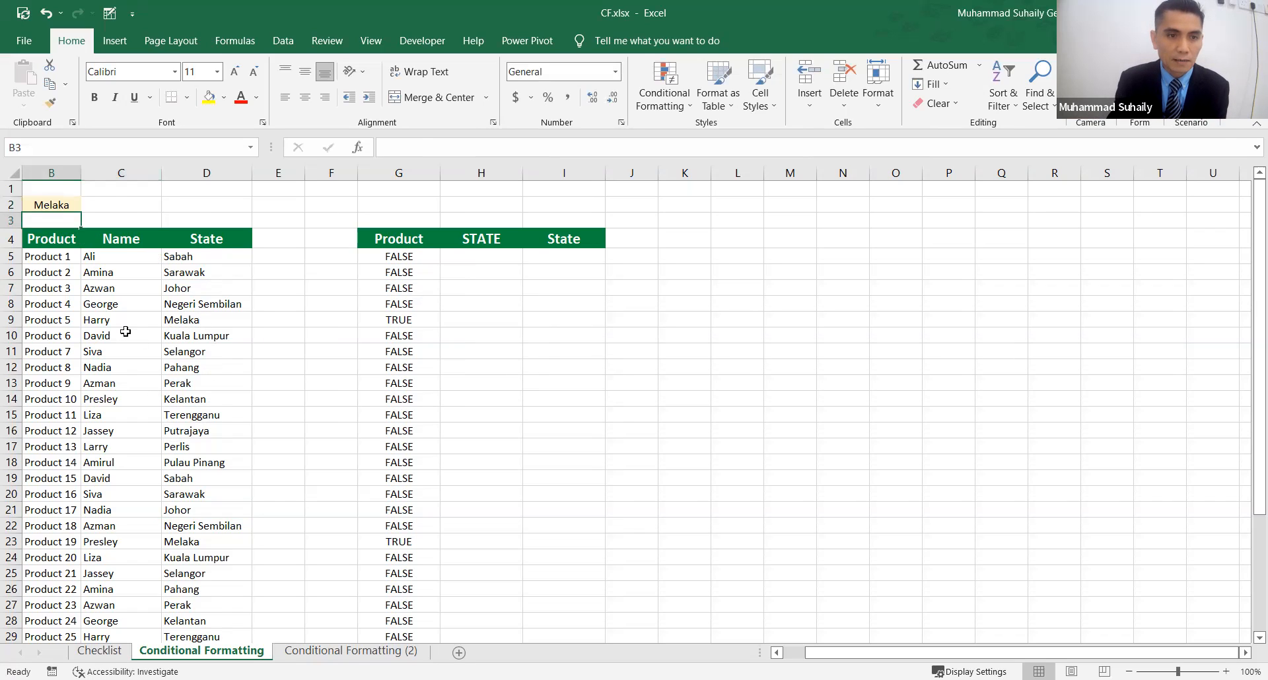
pyautogui.click(11, 321)
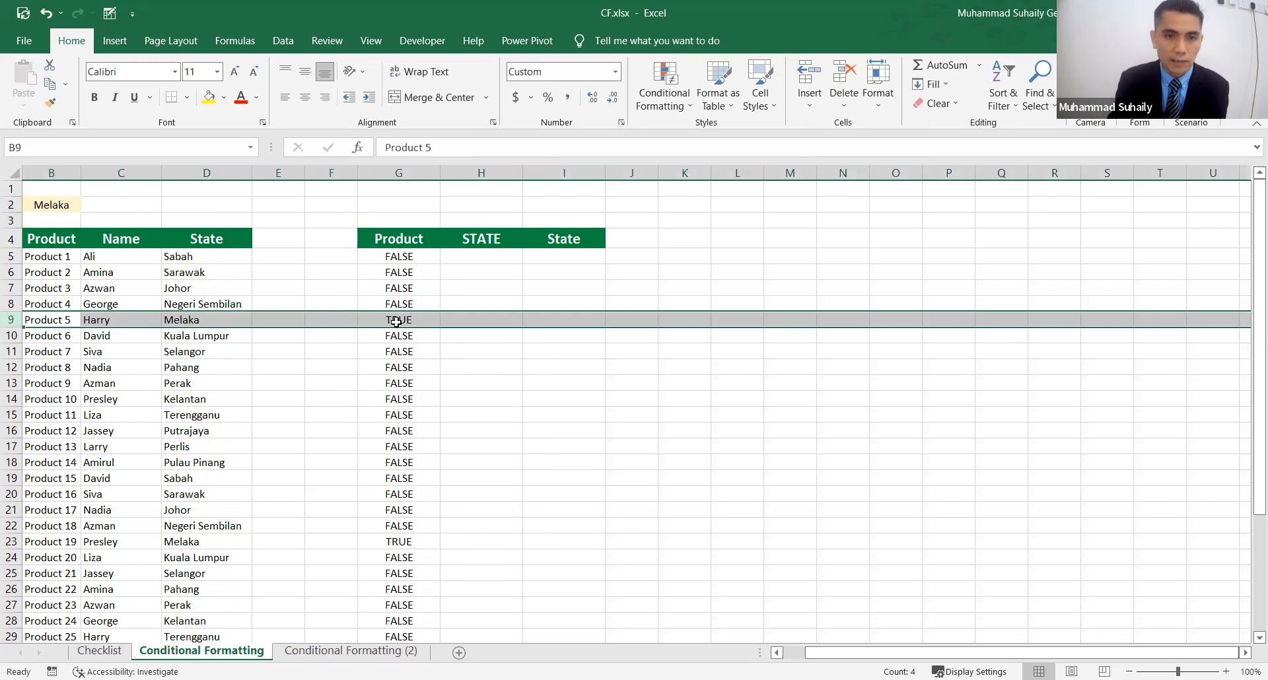
pyautogui.click(397, 321)
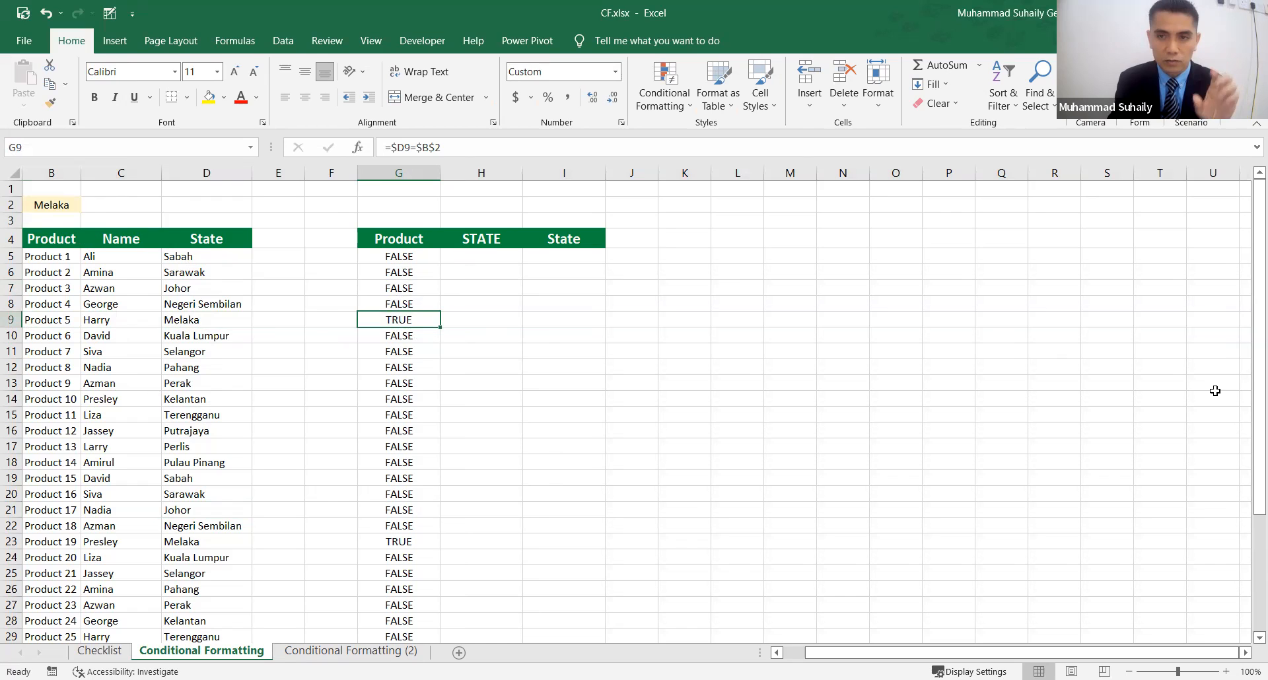
# - Fill the comparison formulas in G5:G39 across to column I and check G9:I9 against the criterion in B2
pyautogui.moveTo(1248, 489); pyautogui.dragTo(1249, 444)
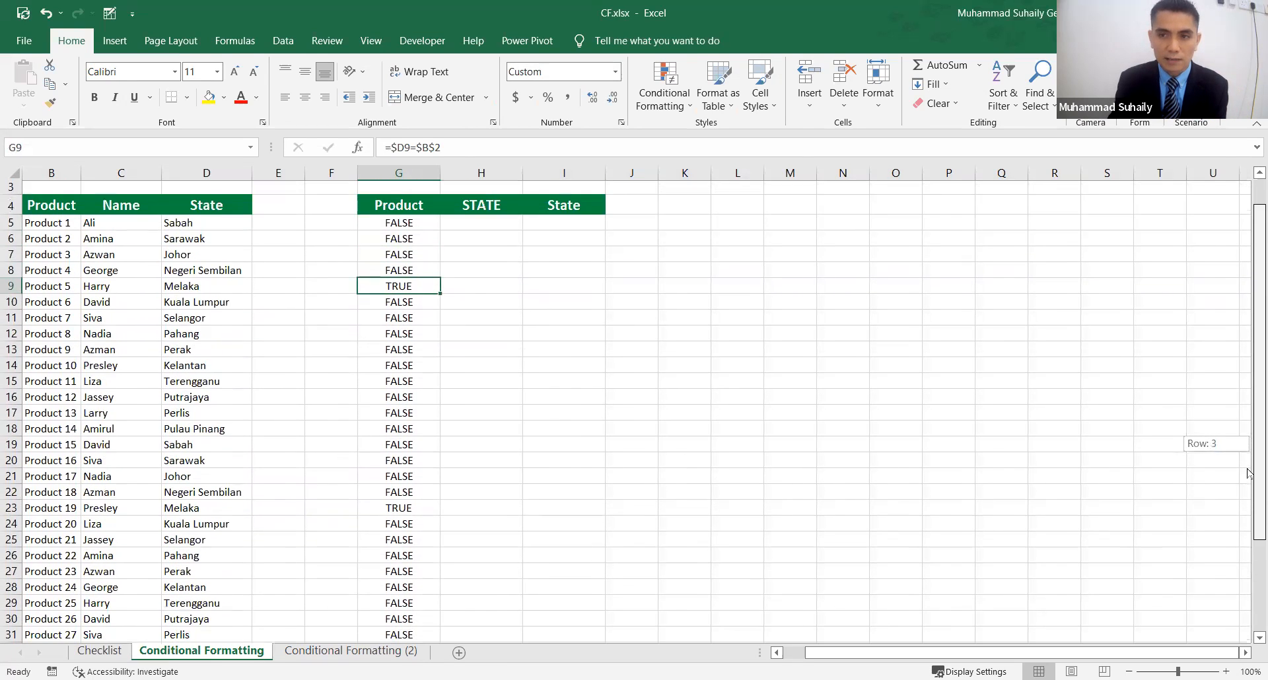
pyautogui.moveTo(401, 225); pyautogui.dragTo(412, 658)
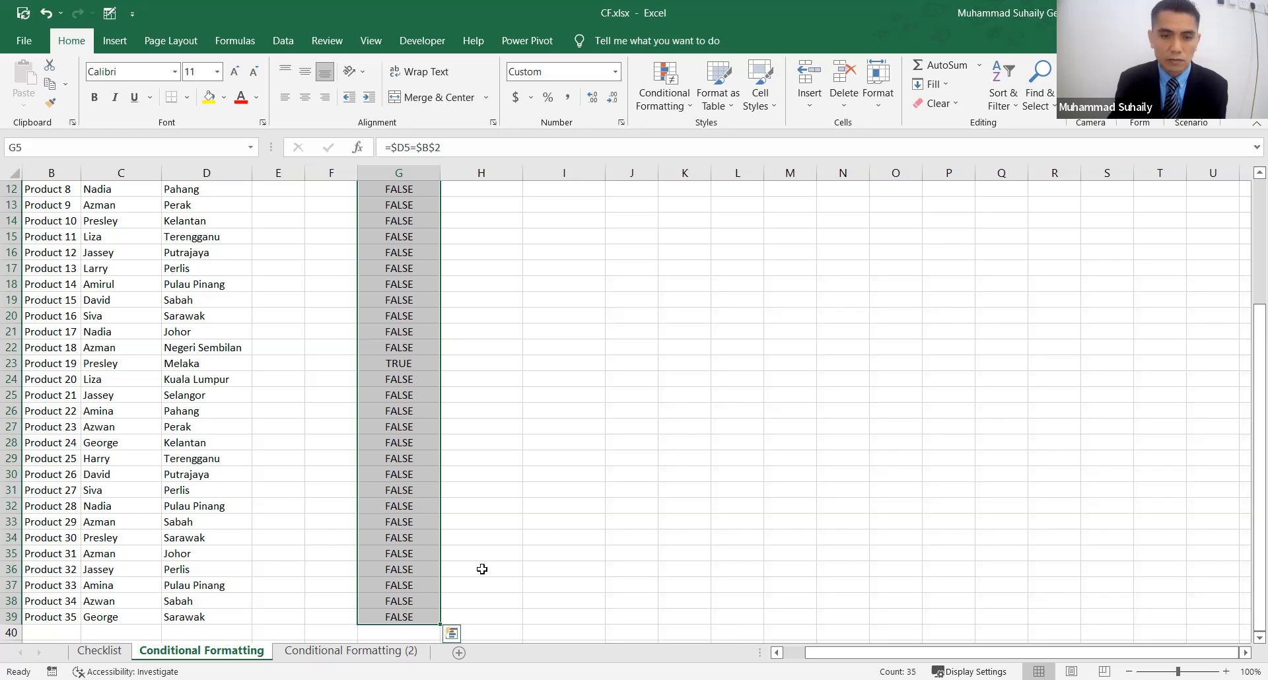
pyautogui.moveTo(440, 624); pyautogui.dragTo(482, 569)
pyautogui.scroll(4, 733, 407)
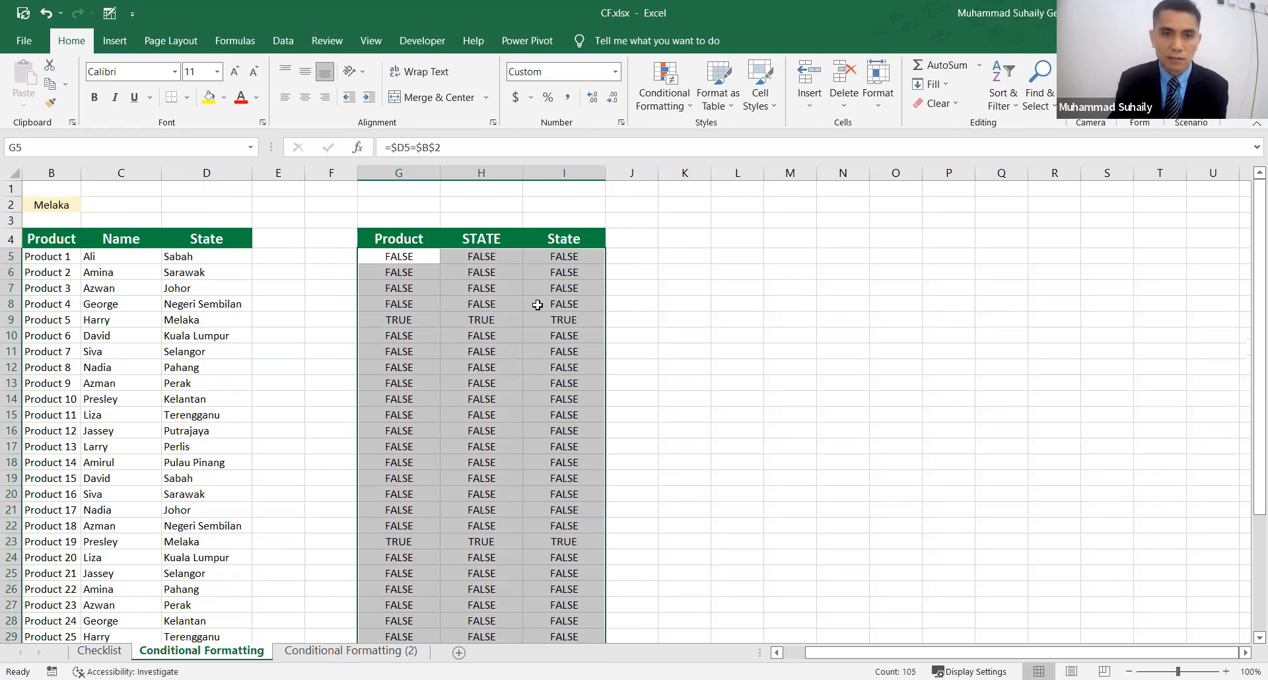
pyautogui.click(560, 317)
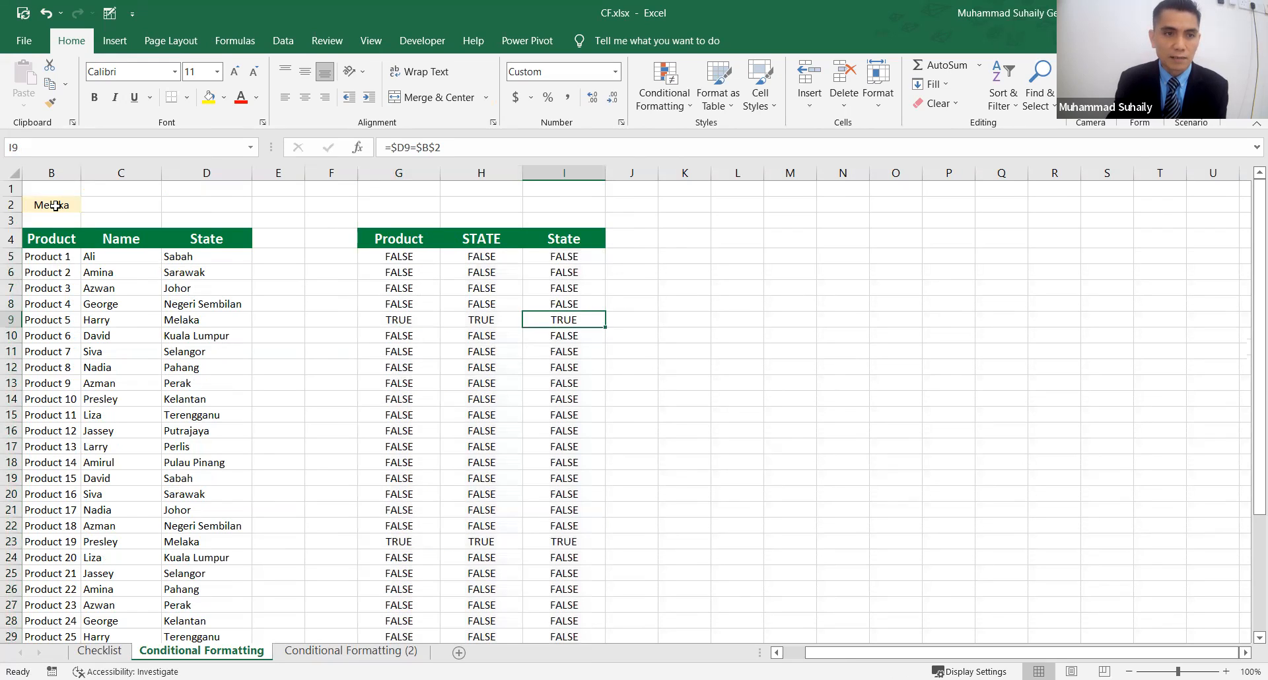
pyautogui.click(55, 206)
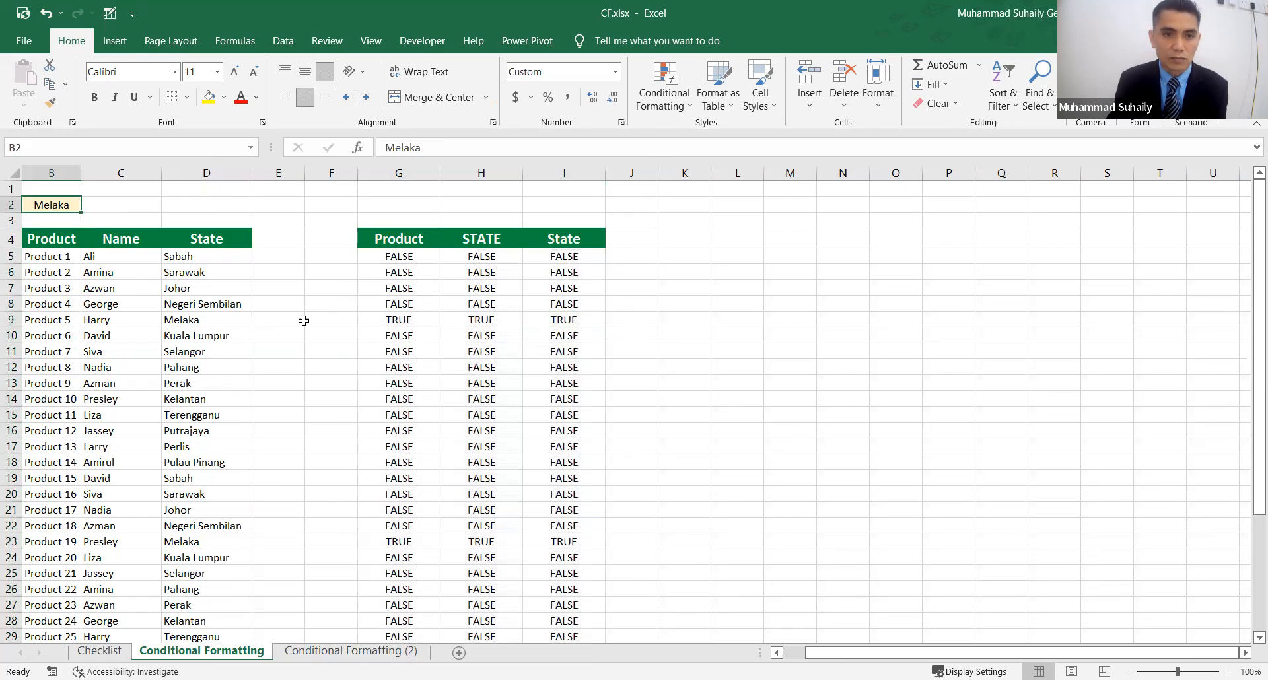
pyautogui.click(10, 320)
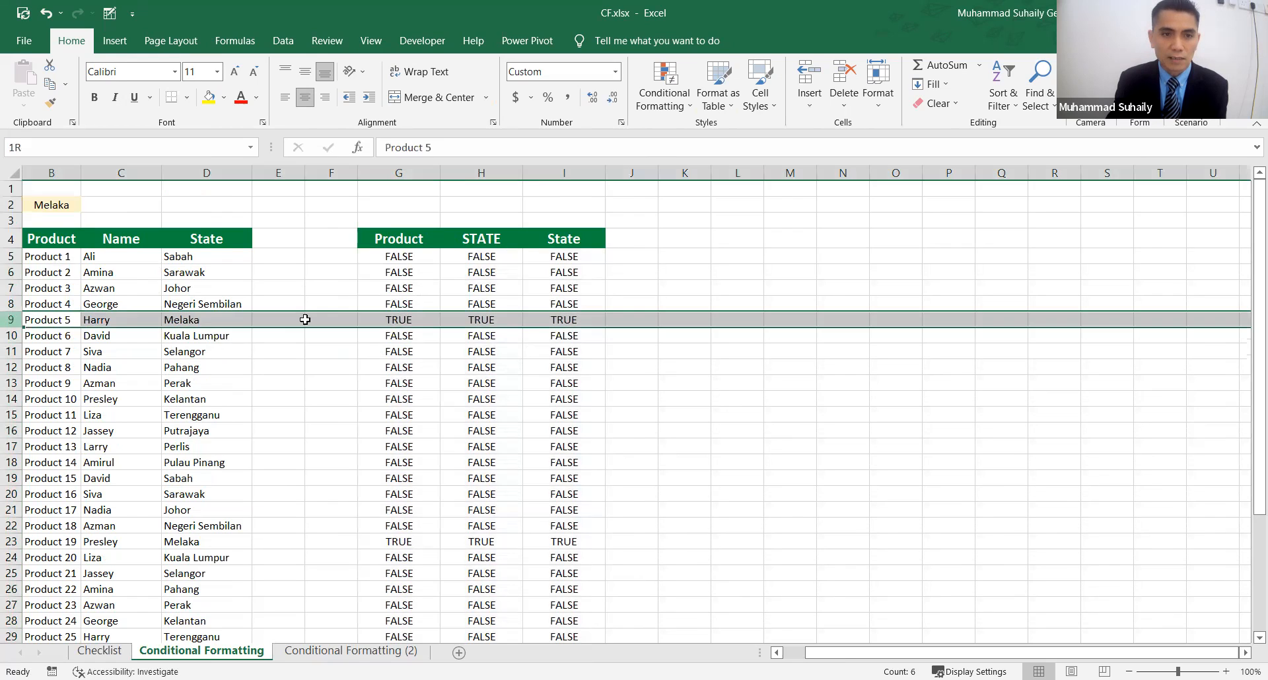
pyautogui.click(403, 321)
pyautogui.click(478, 321)
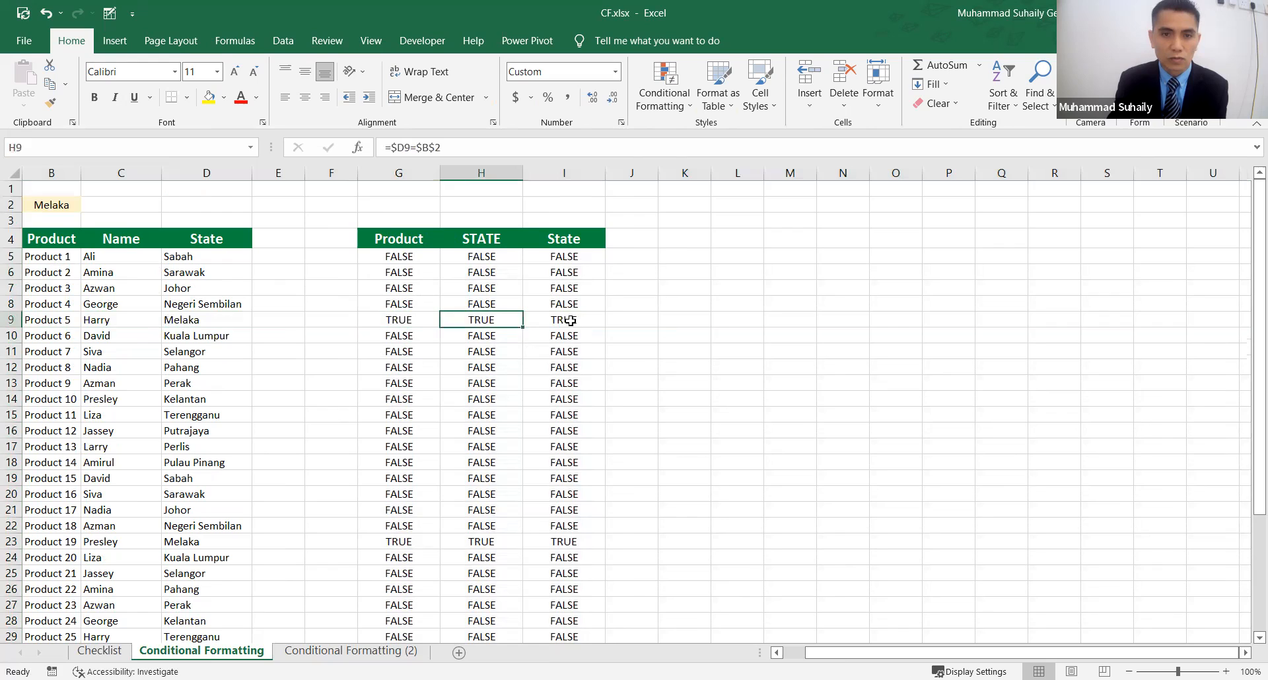
pyautogui.click(571, 321)
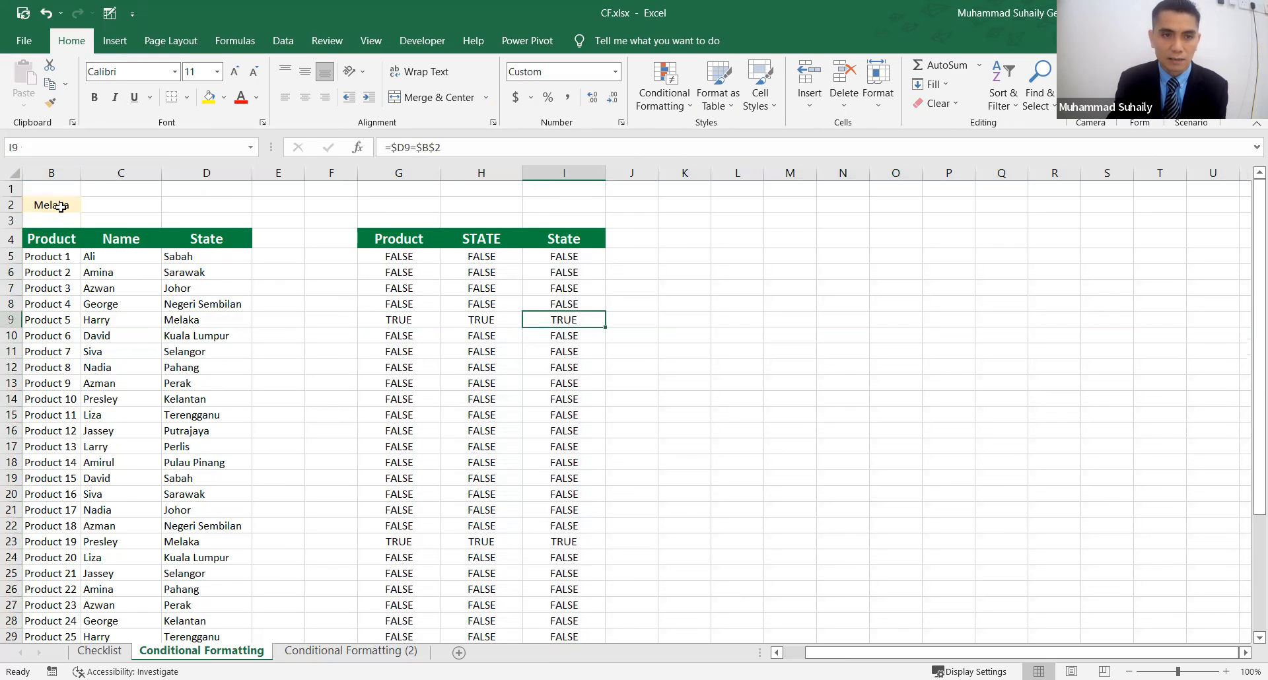
# - Set the state criterion in B2 to Sarawak and check the comparison results in G6:I6 against row 6
pyautogui.click(61, 207)
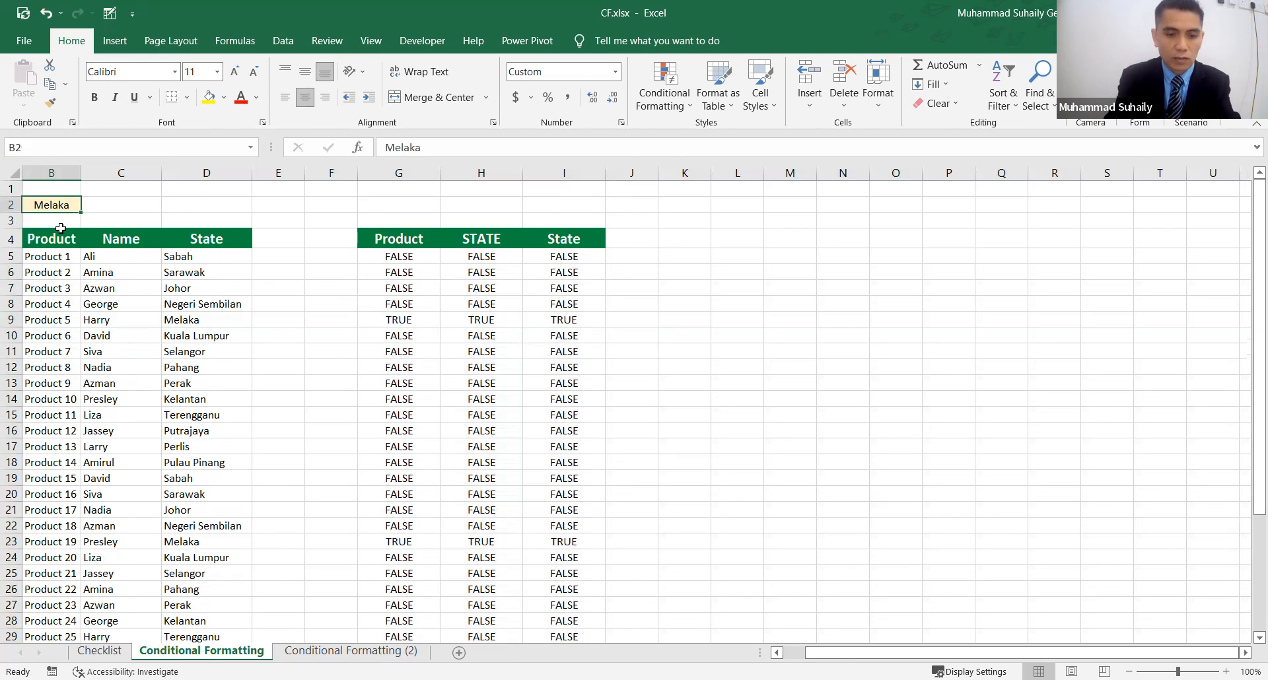
pyautogui.write('Sarawak')
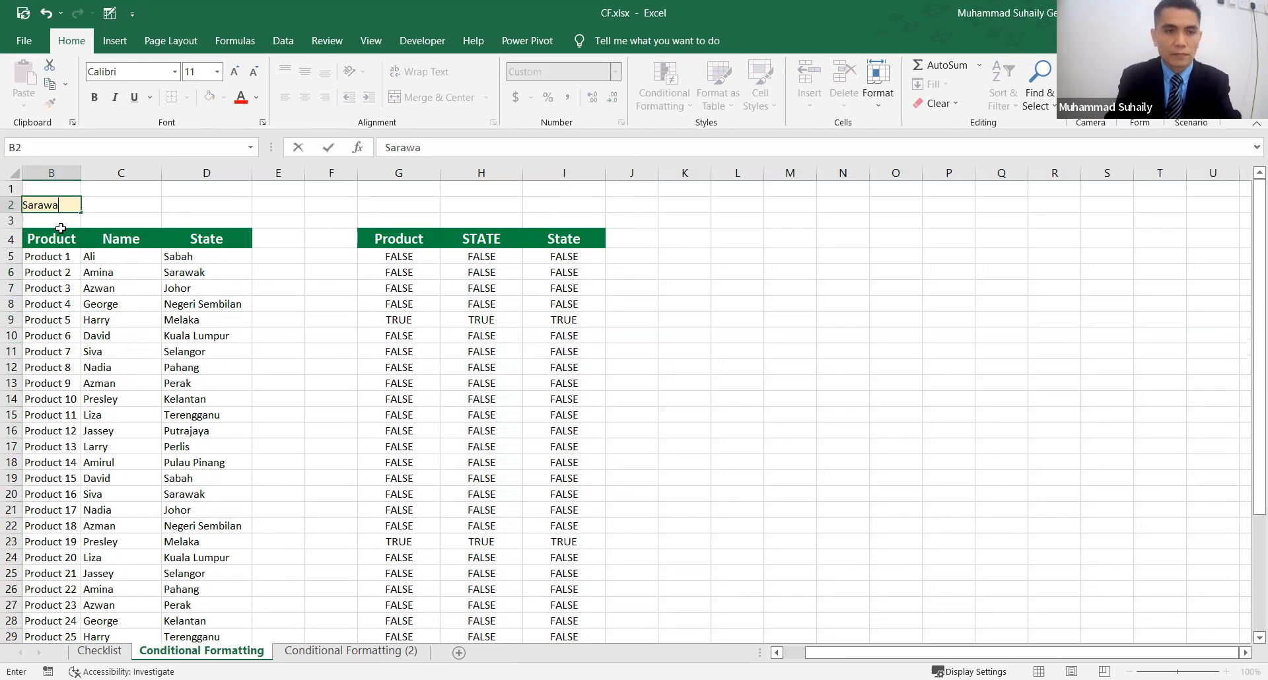
pyautogui.press('Return')
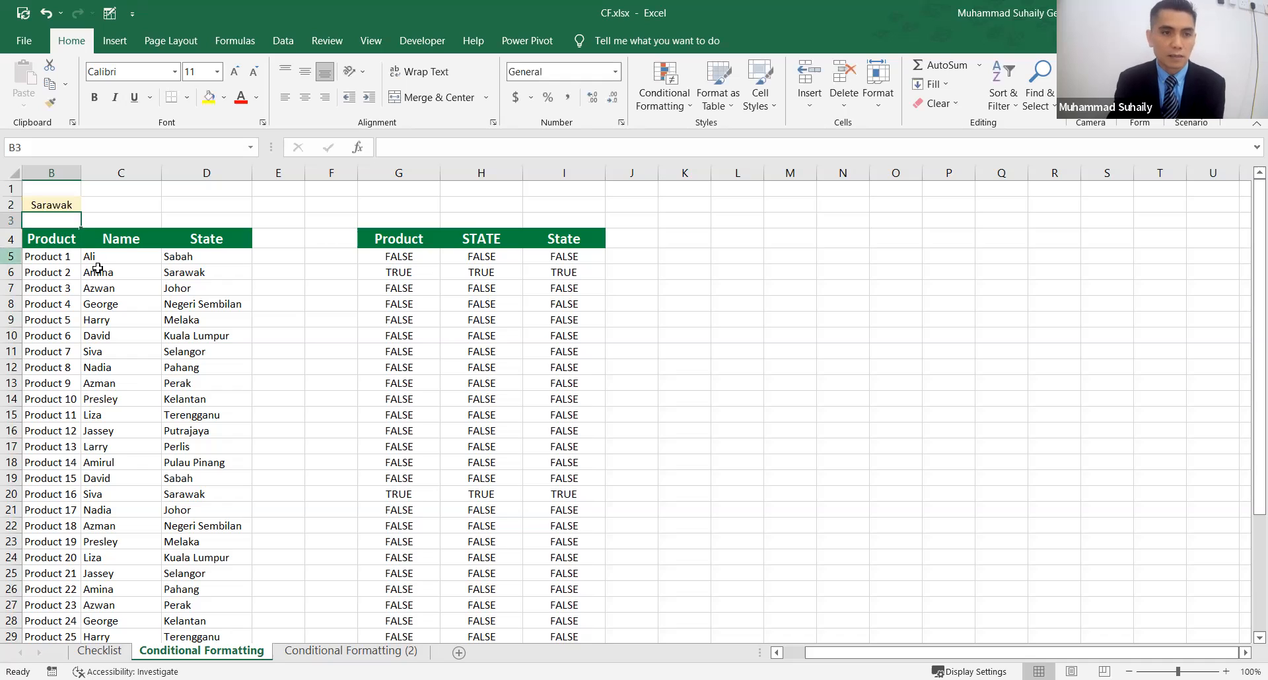
pyautogui.click(10, 272)
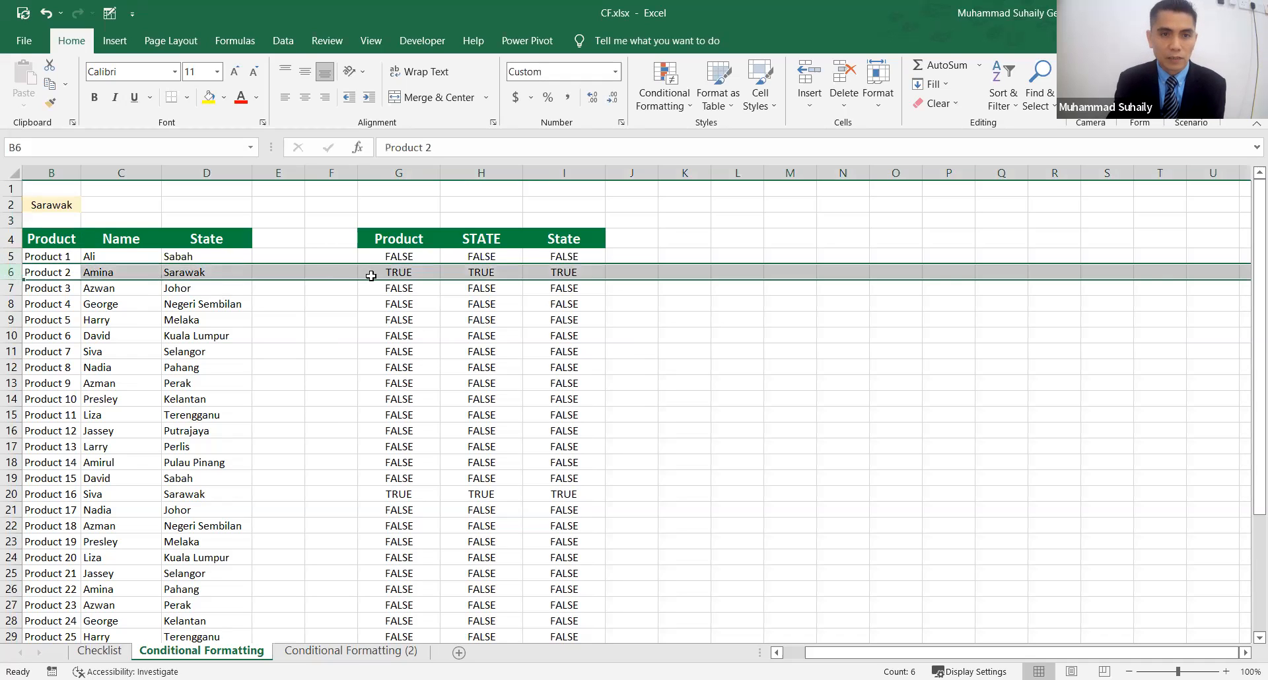
pyautogui.click(415, 271)
pyautogui.press('Right')
pyautogui.press('Right')
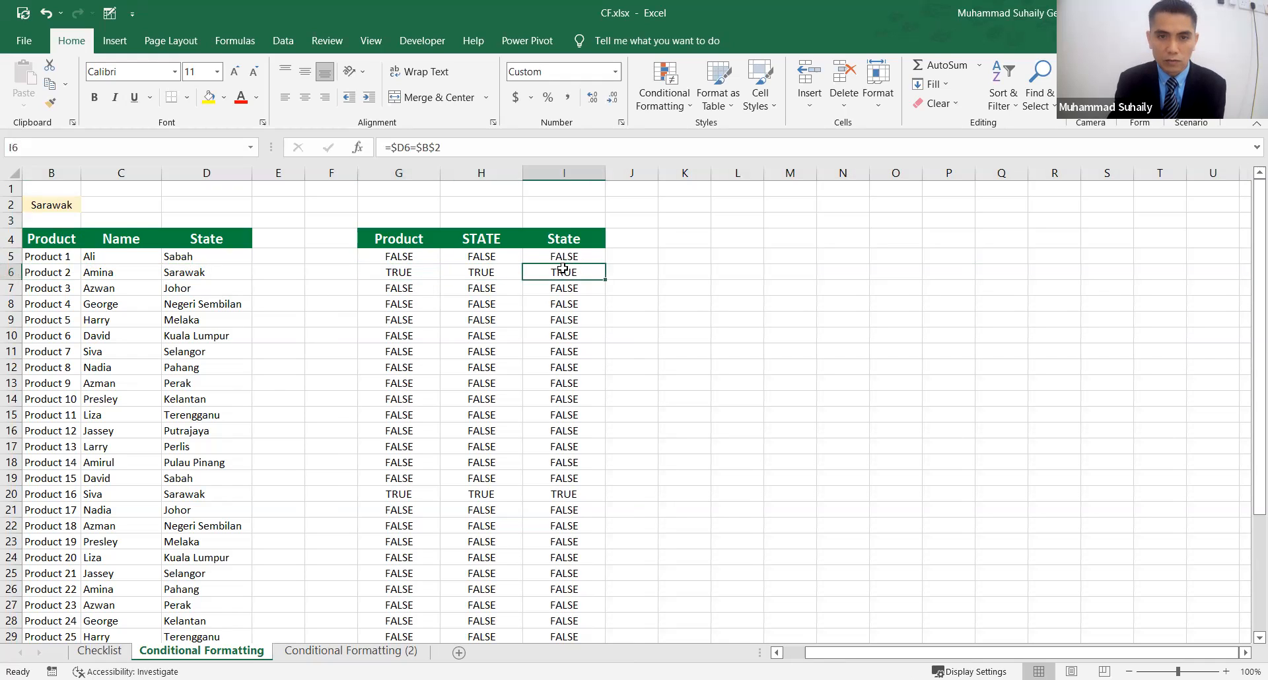
# - Check the state in D6 and the comparison formula in I20 against the criterion in B2
pyautogui.click(196, 271)
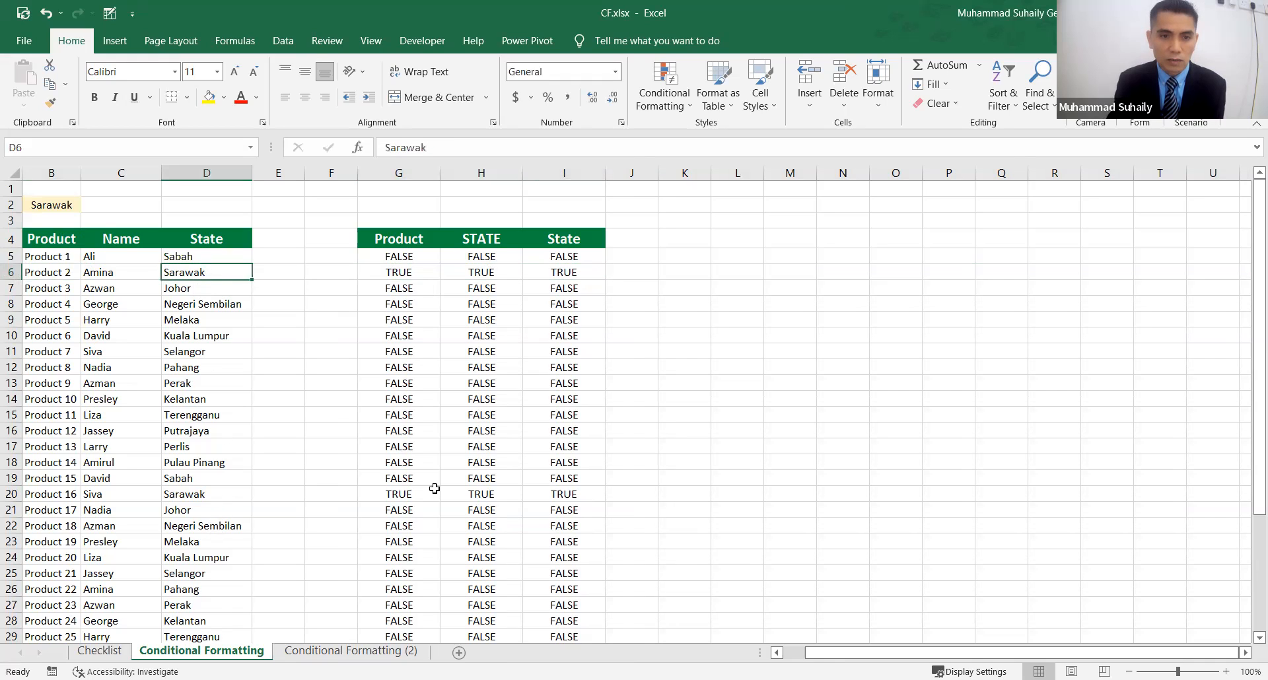
pyautogui.click(580, 499)
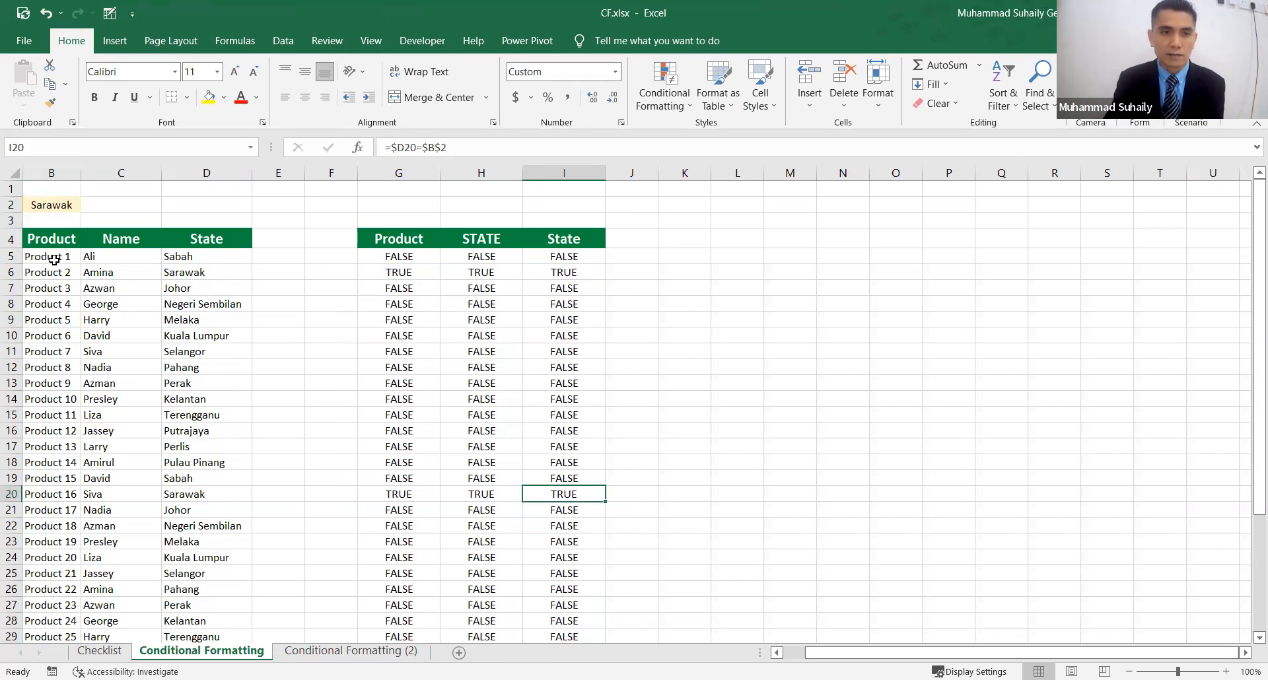
pyautogui.click(411, 238)
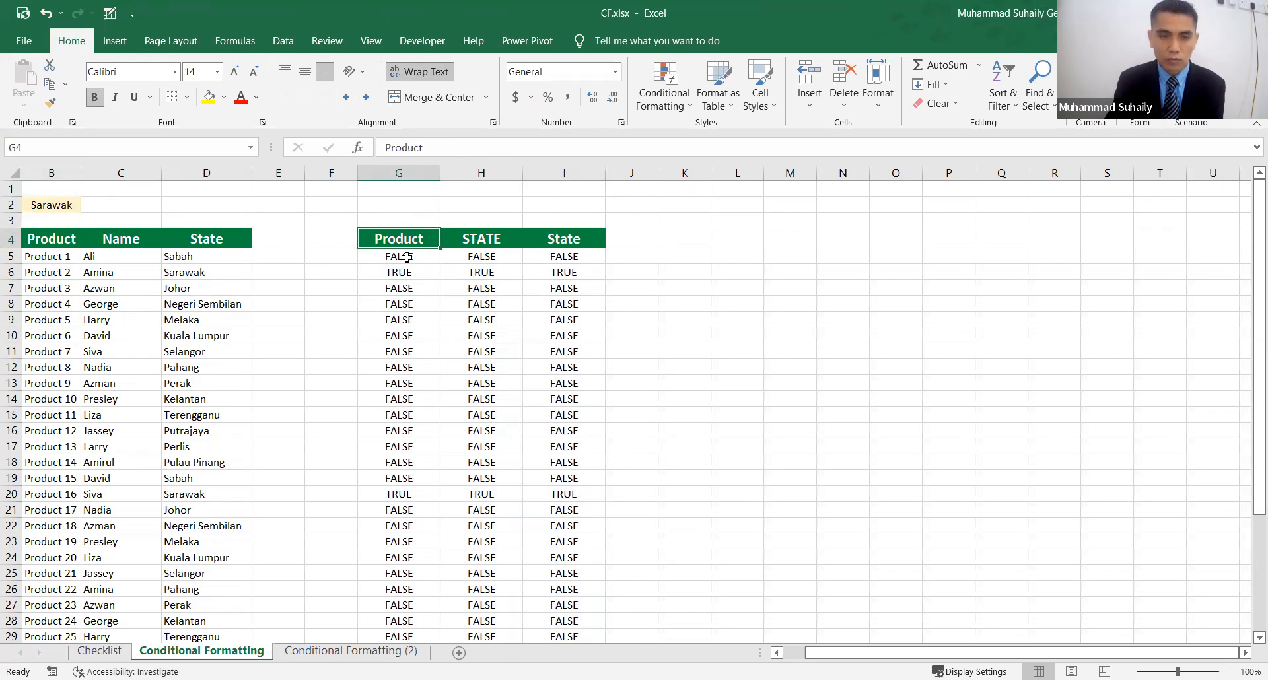
# - Copy the text of the comparison formula =$D5=$B$2 from cell G5 and leave the cell unchanged
pyautogui.click(406, 258)
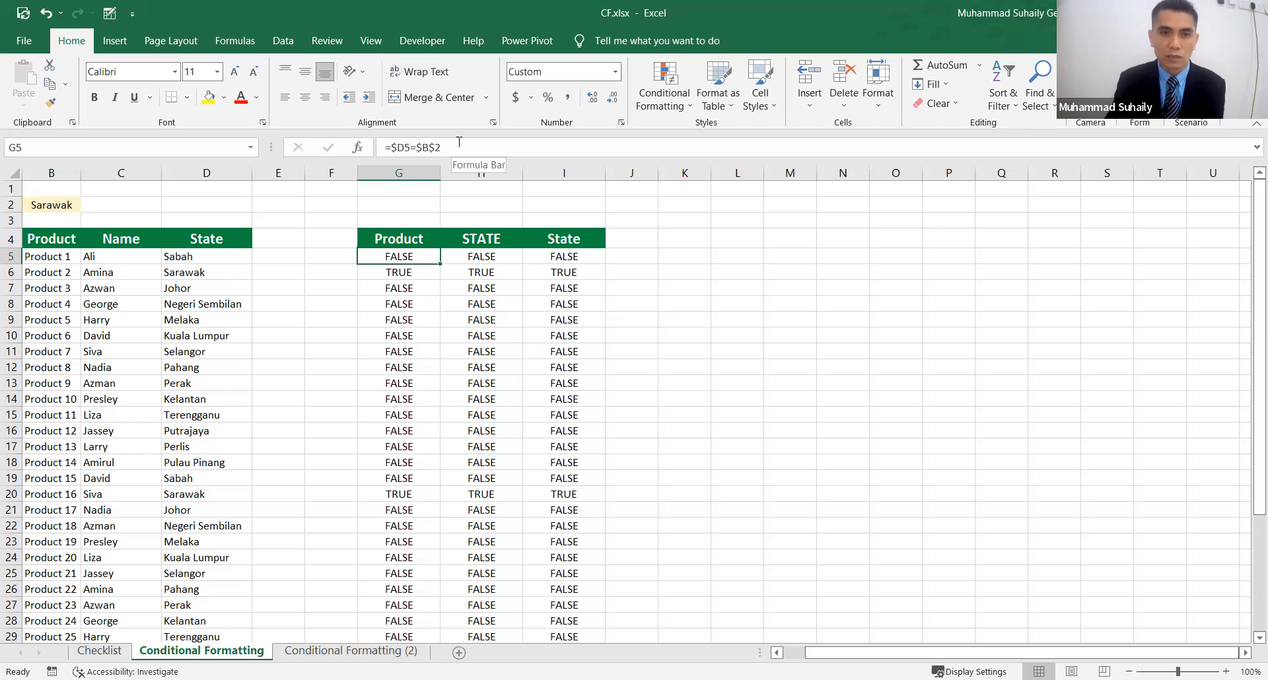
pyautogui.click(404, 244)
pyautogui.click(411, 255)
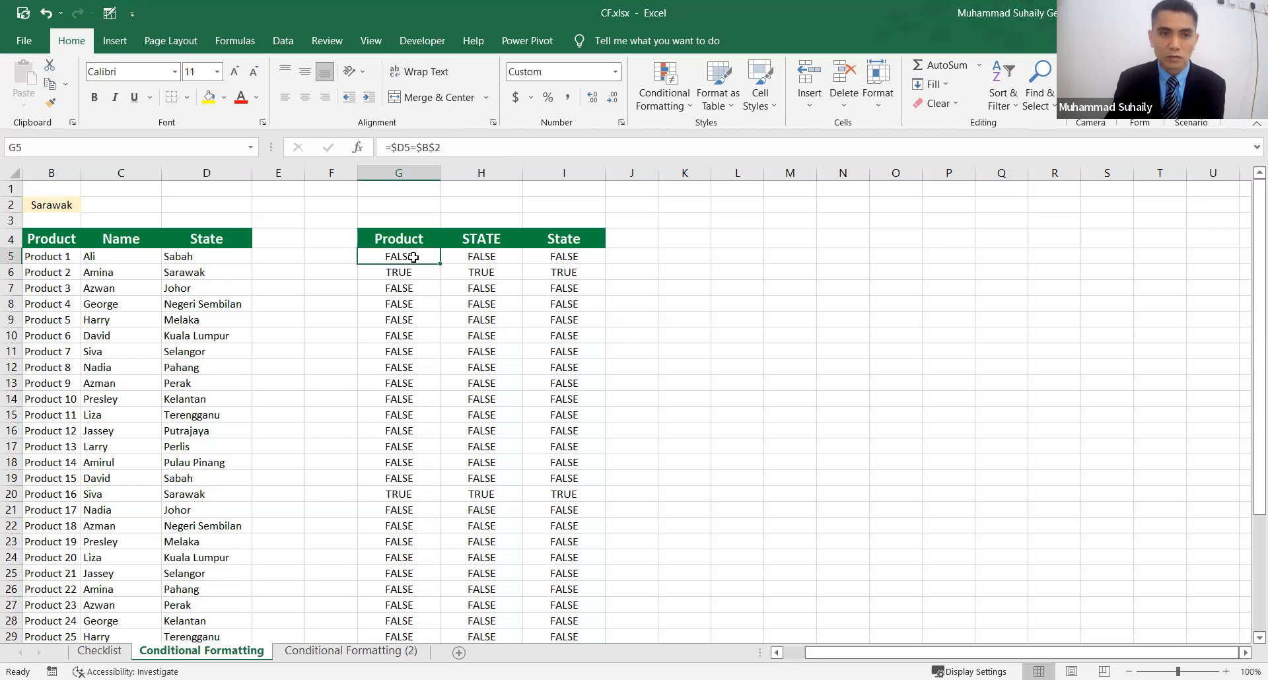
pyautogui.tripleClick(423, 147)
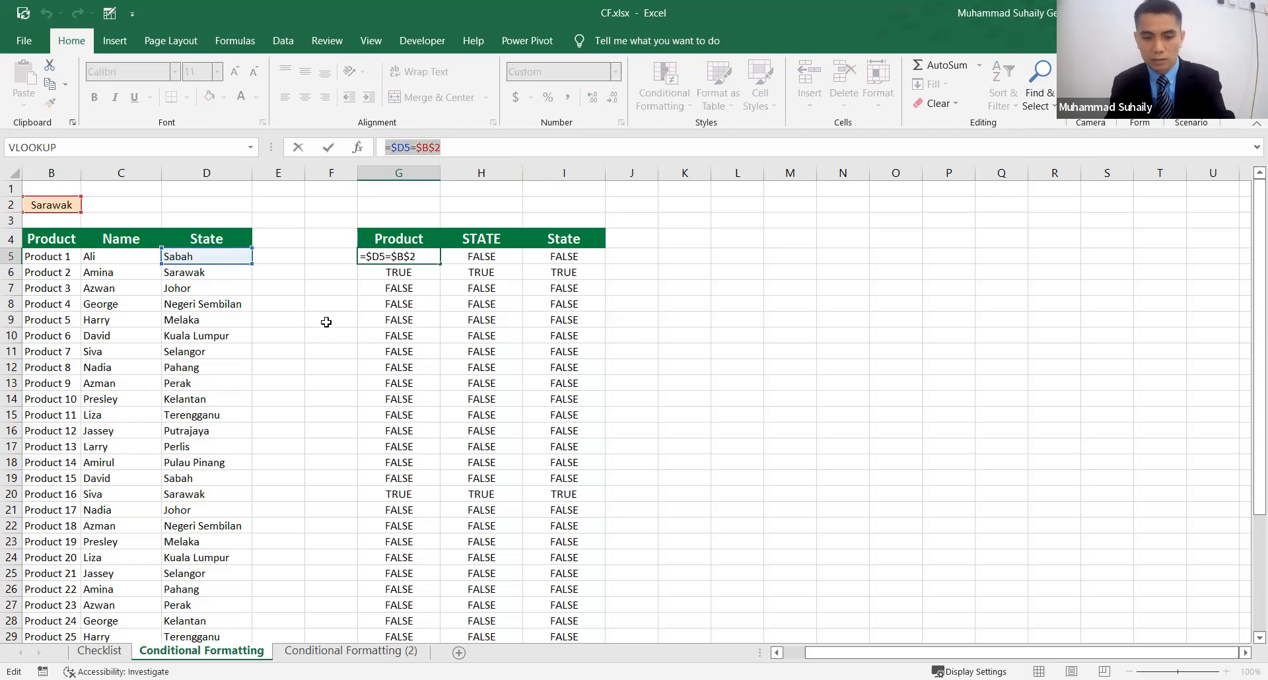
pyautogui.hotkey('ctrl', 'c')
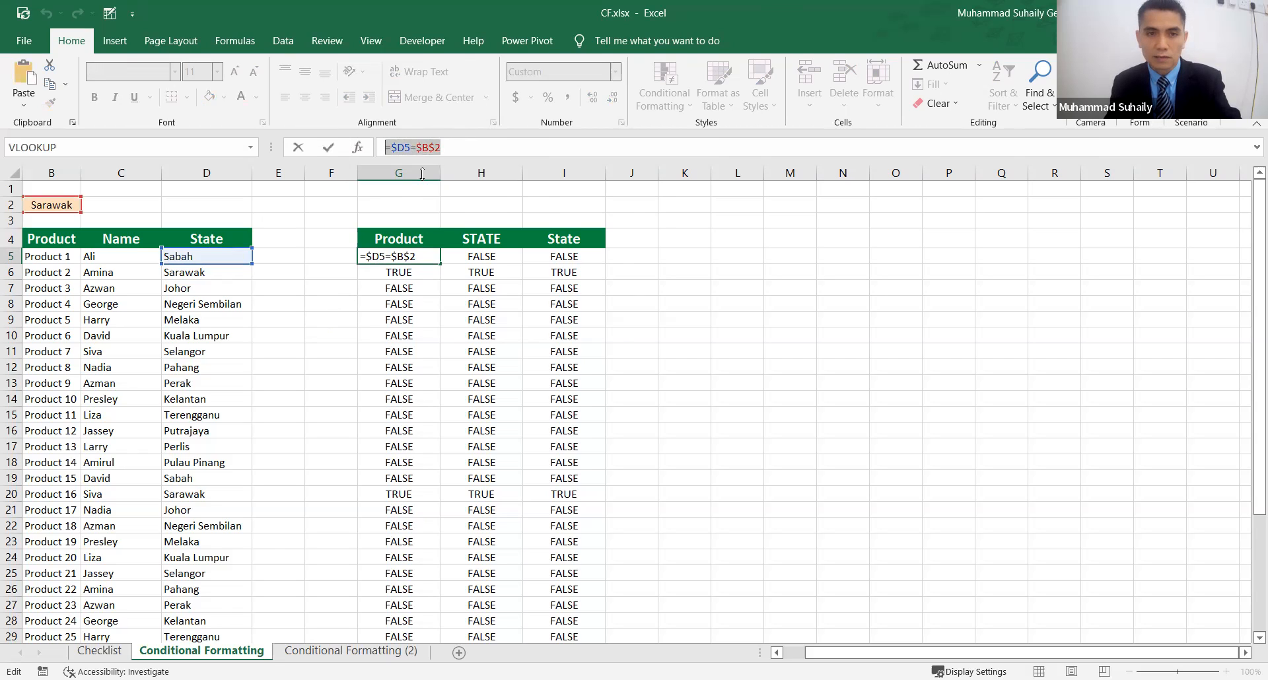
pyautogui.click(338, 151)
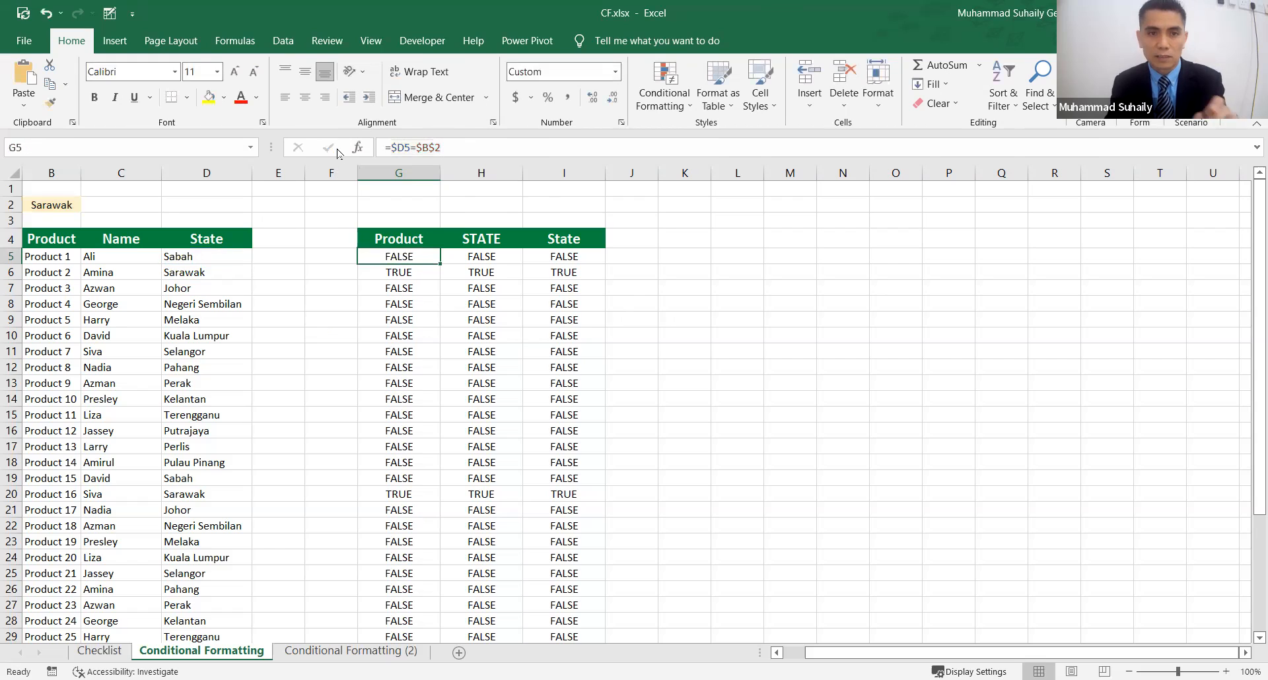
# - Select the product data range B5:D39, leaving out the header row
pyautogui.click(208, 288)
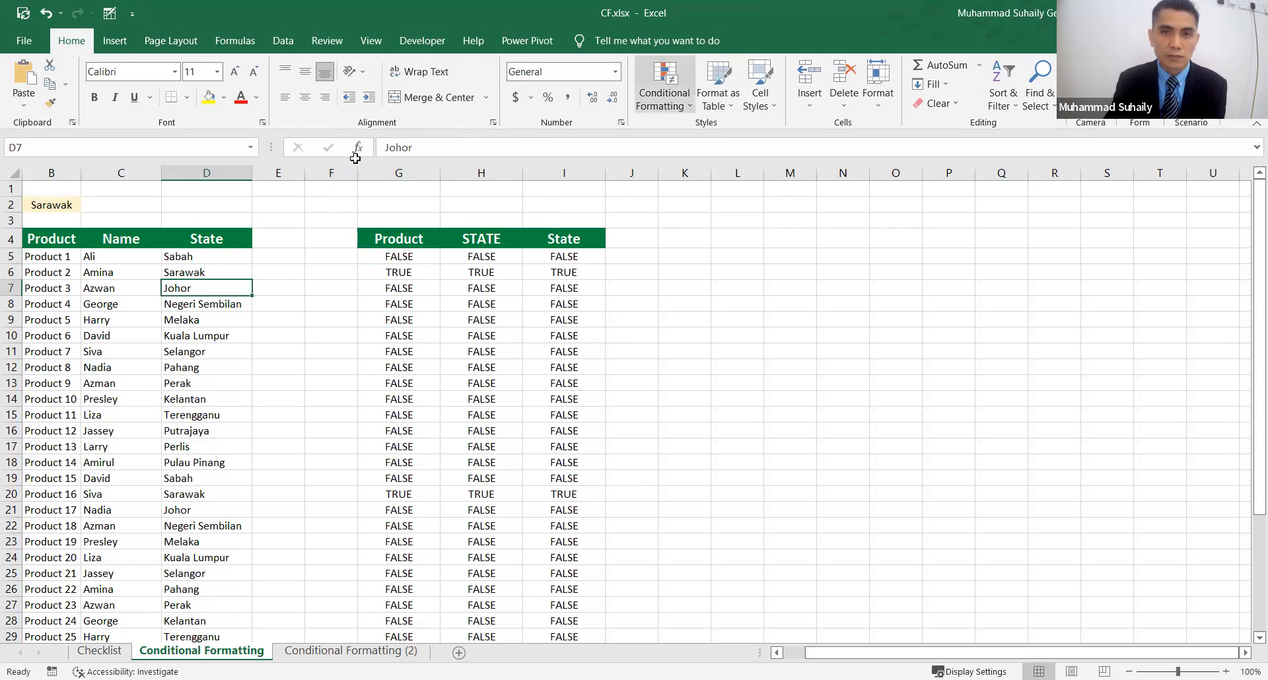
pyautogui.moveTo(37, 258); pyautogui.dragTo(199, 615)
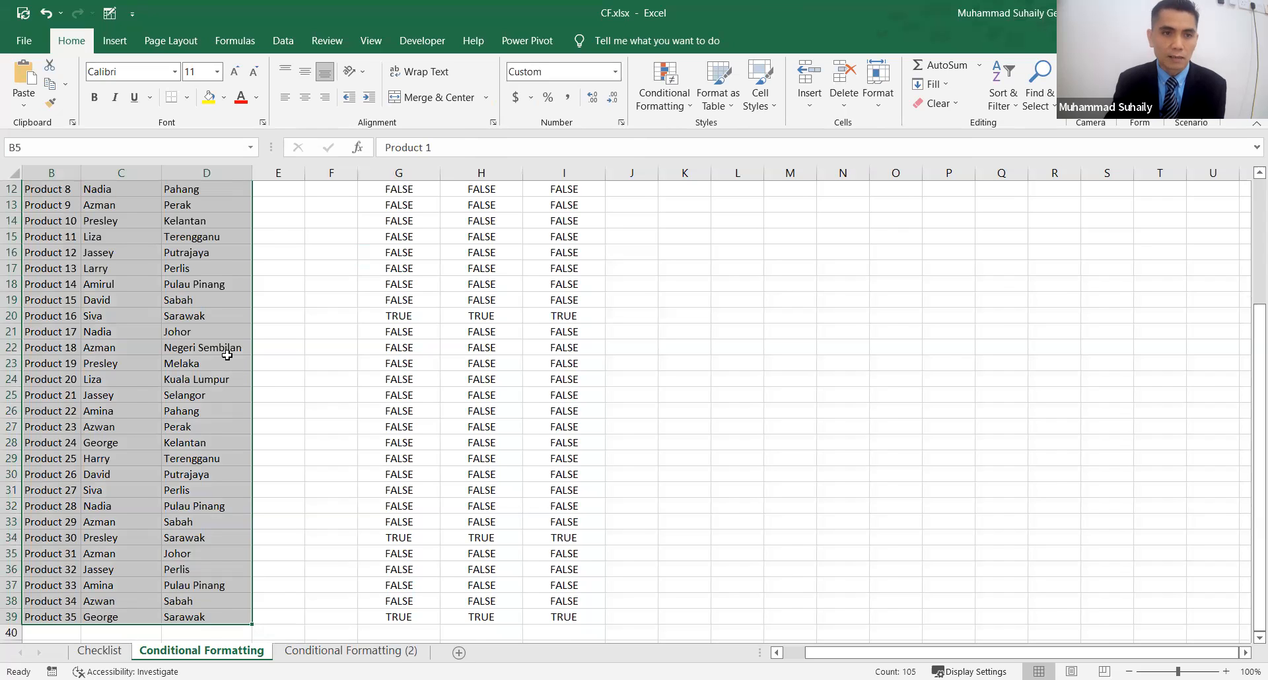
pyautogui.scroll(4, 172, 315)
pyautogui.click(52, 286)
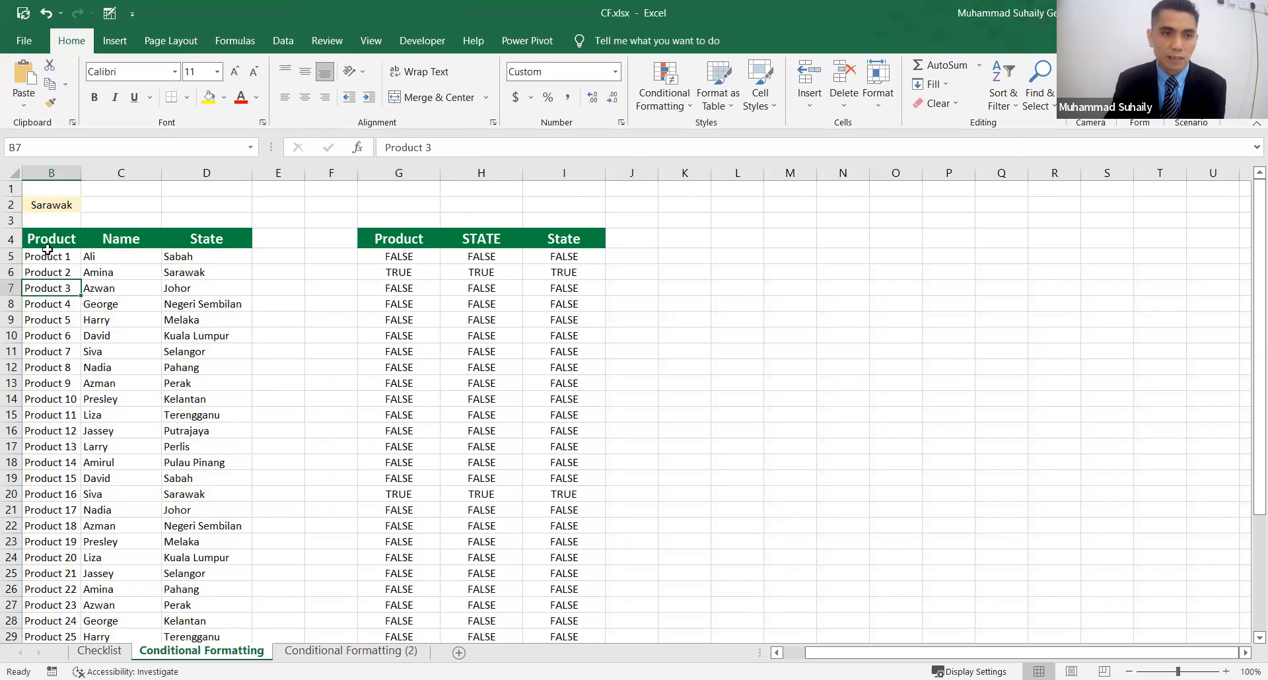
pyautogui.moveTo(73, 258); pyautogui.dragTo(195, 612)
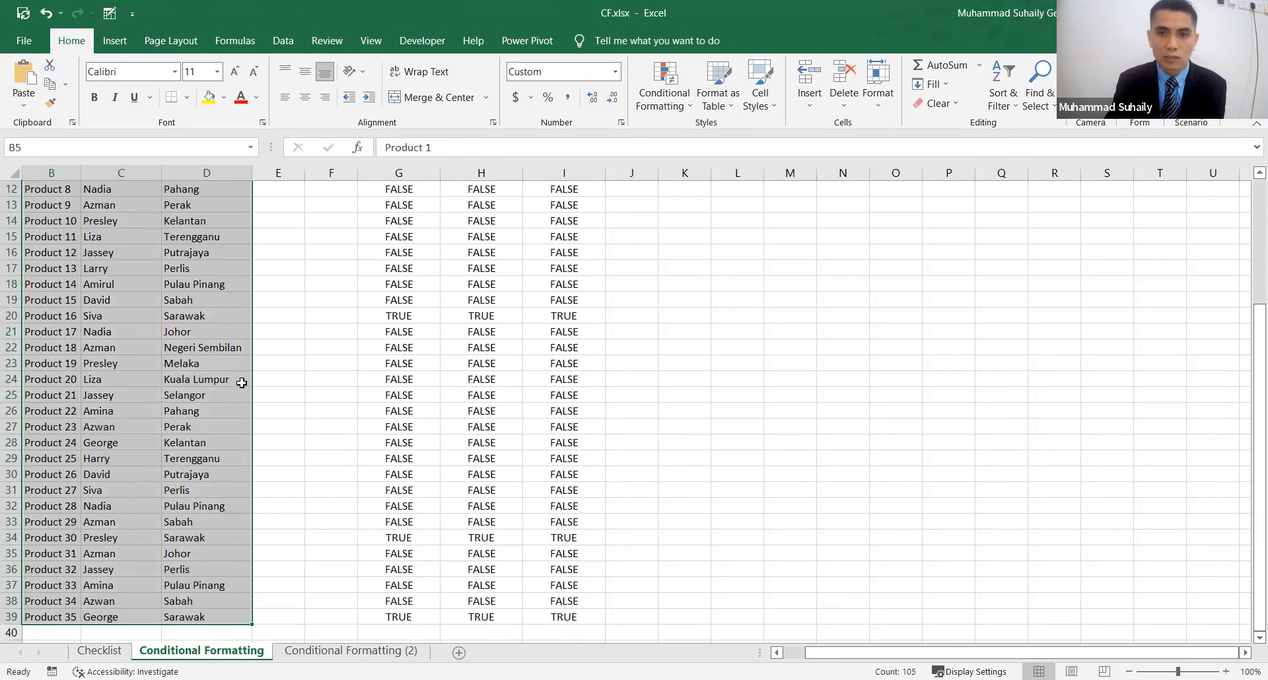
pyautogui.scroll(4, 243, 373)
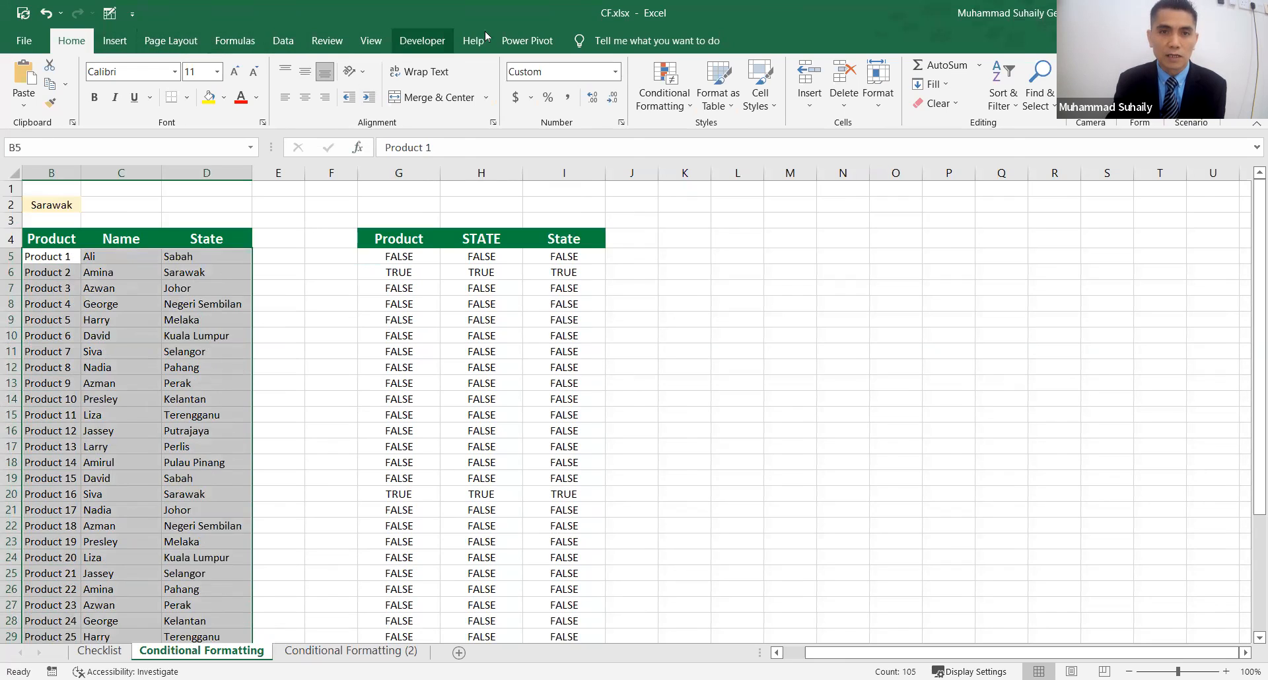
# - Create a conditional formatting rule that uses a formula to determine which cells to format, with the copied formula =$D5=$B$2
pyautogui.click(668, 89)
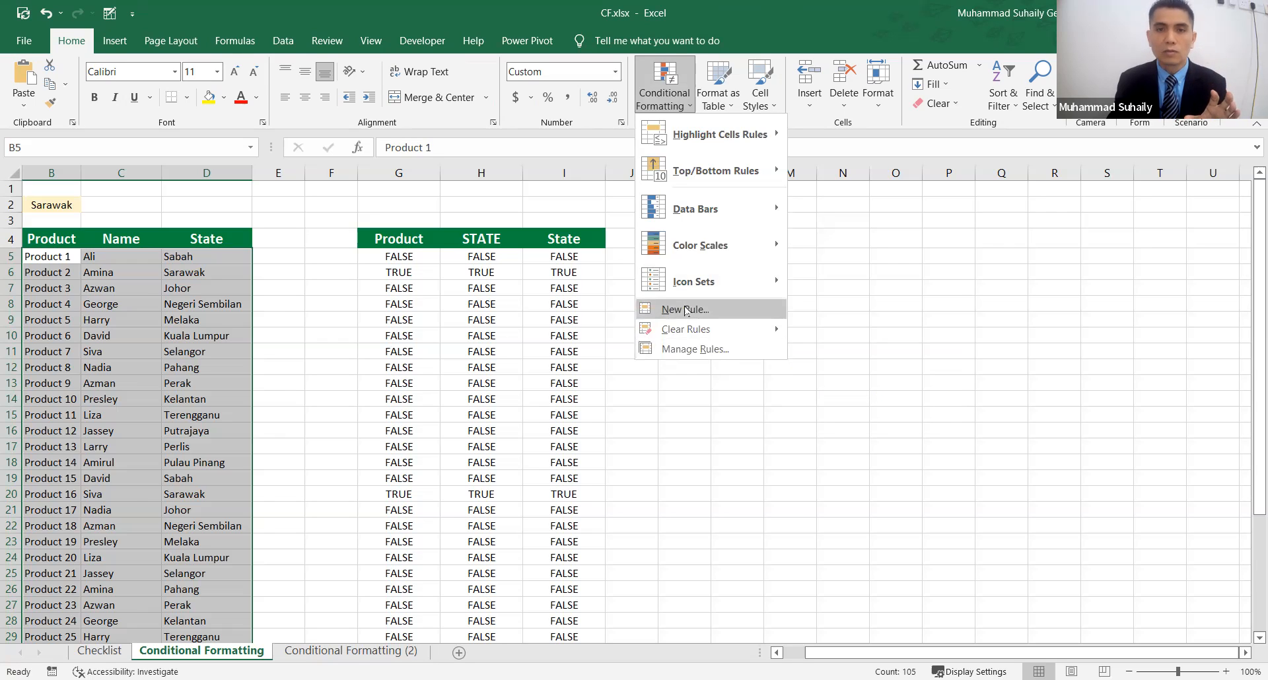
pyautogui.click(687, 312)
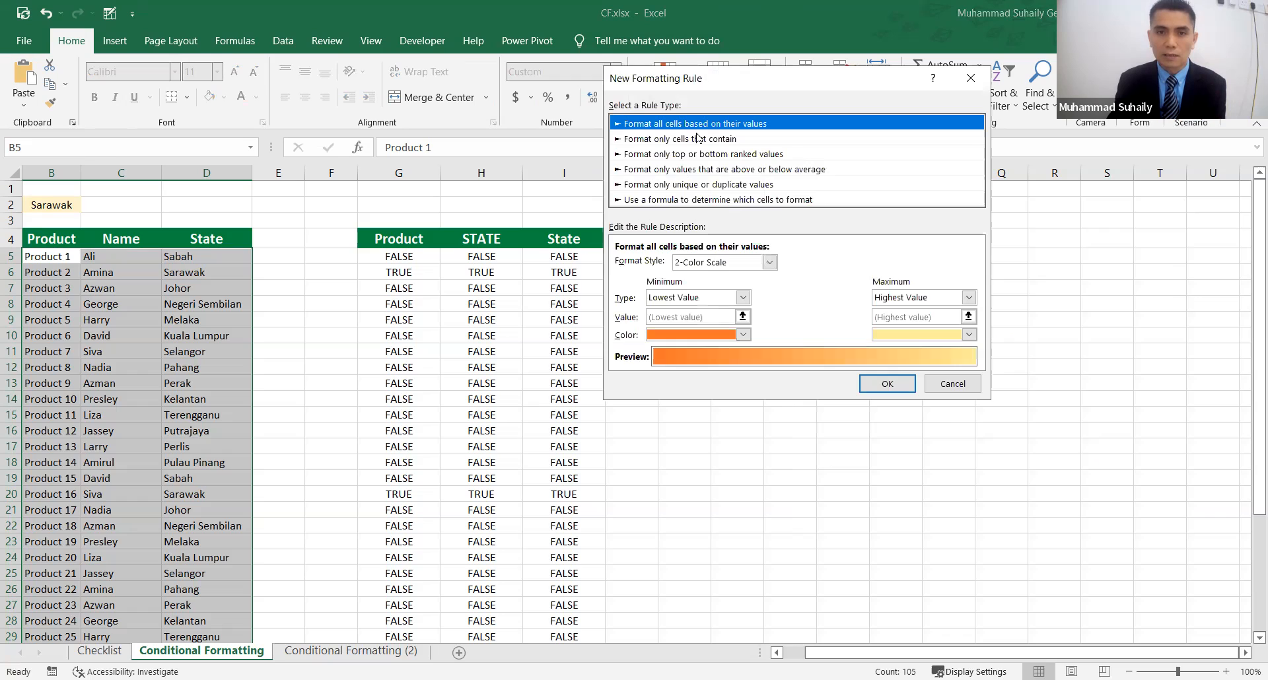
pyautogui.click(682, 201)
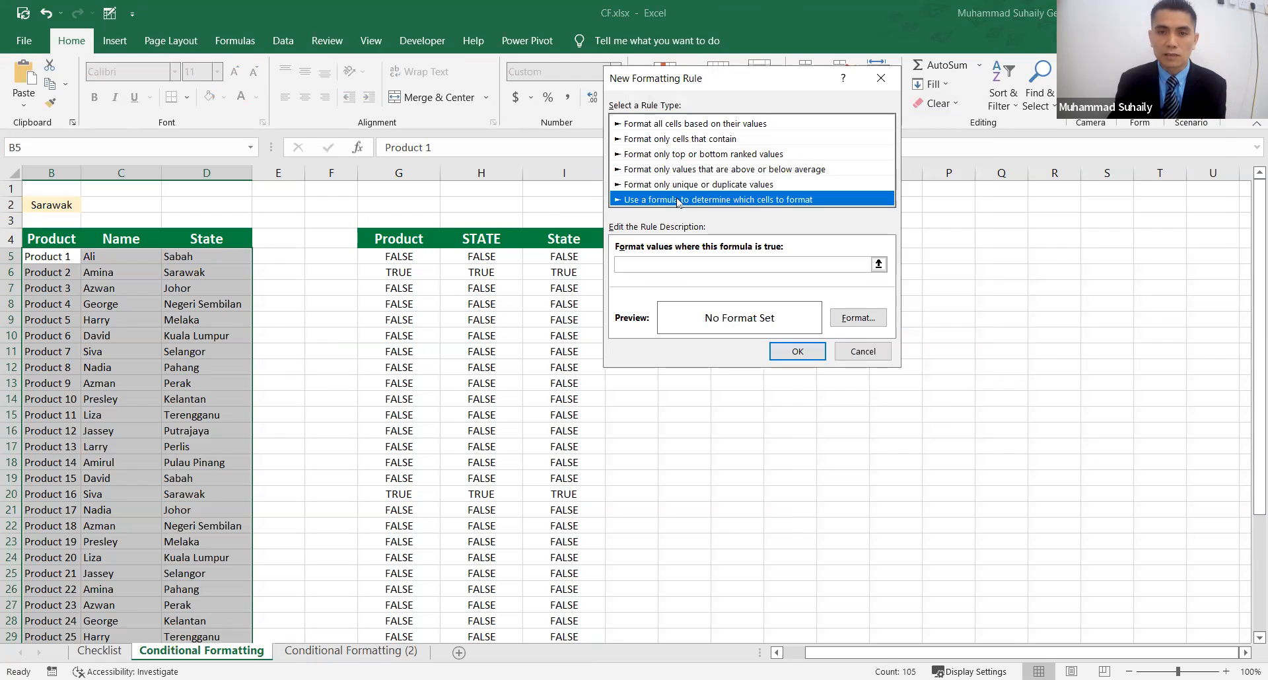
pyautogui.click(662, 260)
pyautogui.click(662, 260)
pyautogui.hotkey('ctrl', 'v')
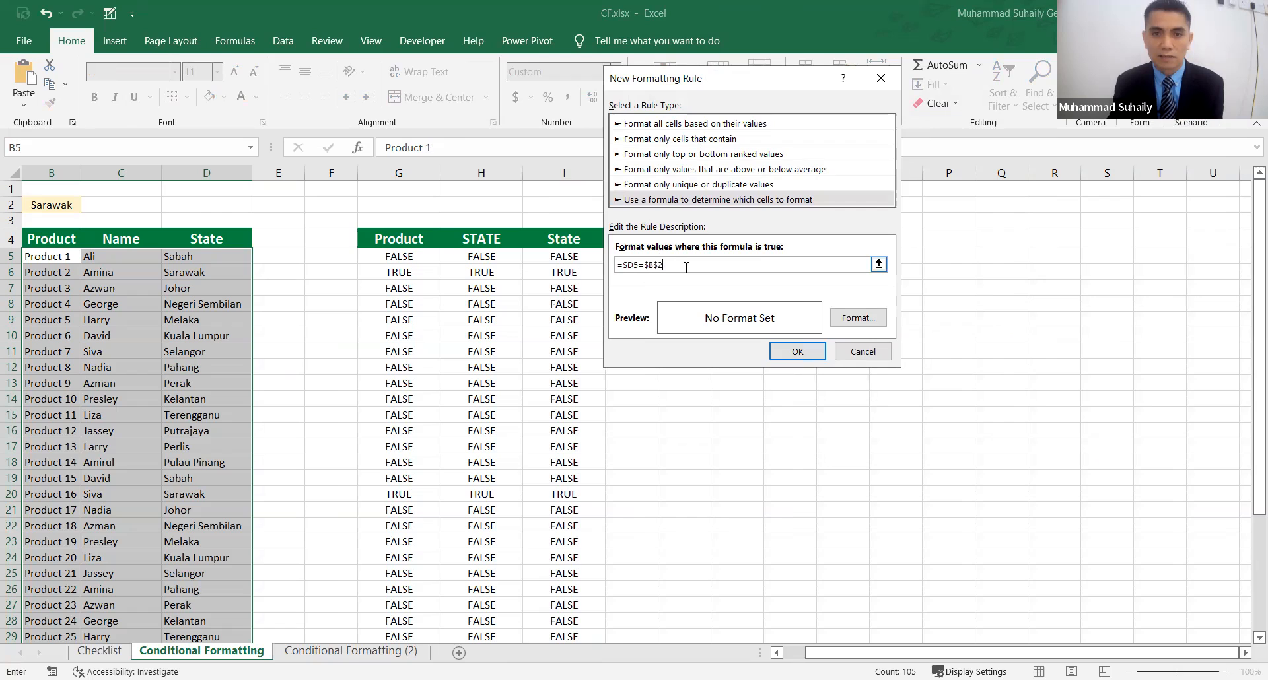
pyautogui.doubleClick(663, 264)
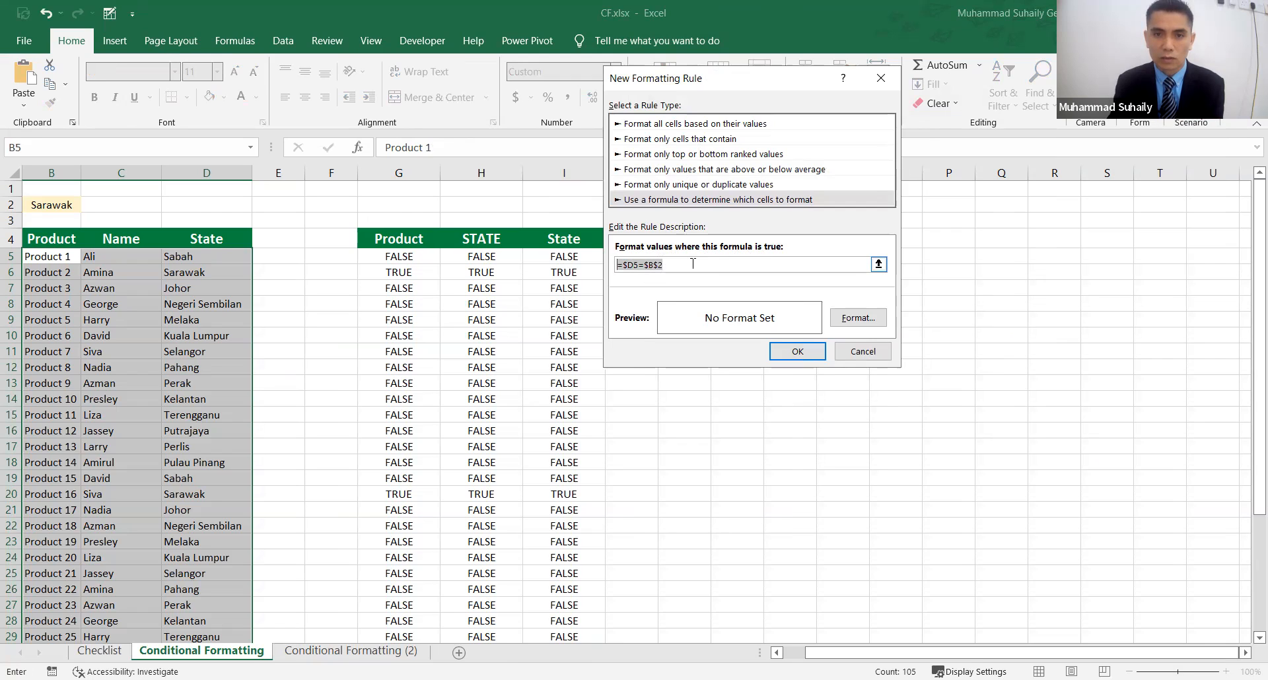
pyautogui.click(692, 263)
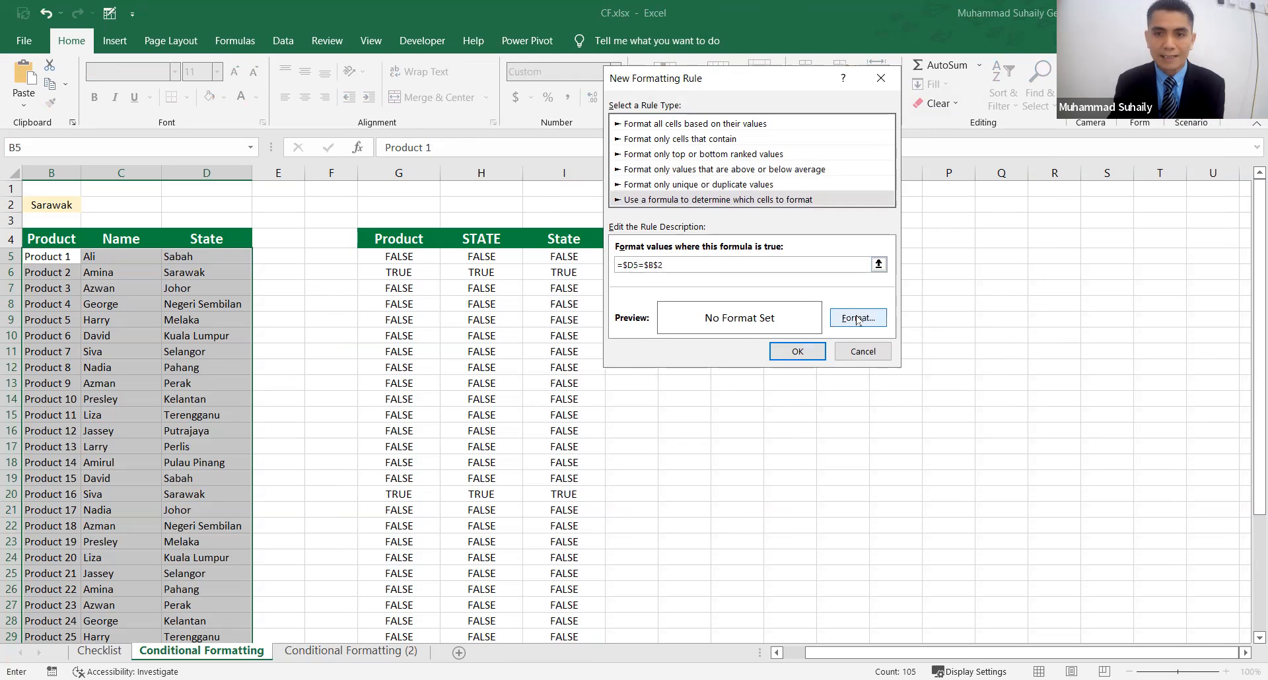
# - Set the rule's format to a red background fill and apply the rule to B5:D39
pyautogui.click(857, 318)
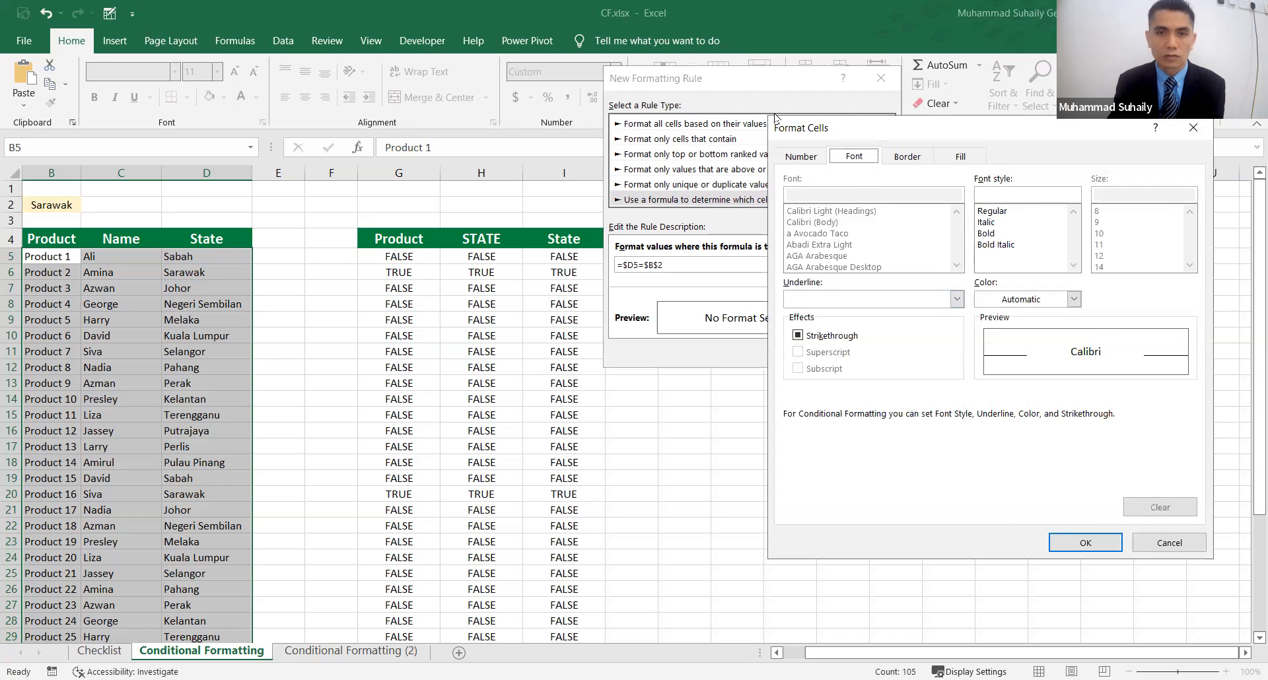
pyautogui.moveTo(806, 128); pyautogui.dragTo(687, 96)
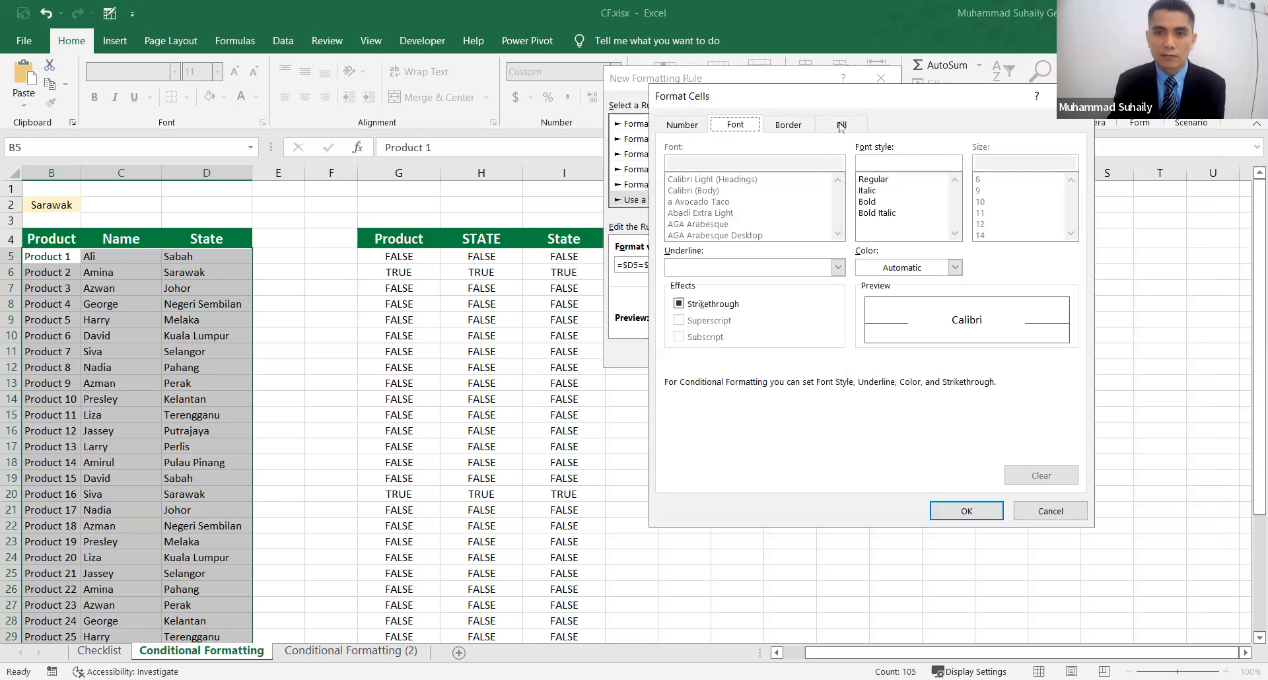
pyautogui.click(841, 126)
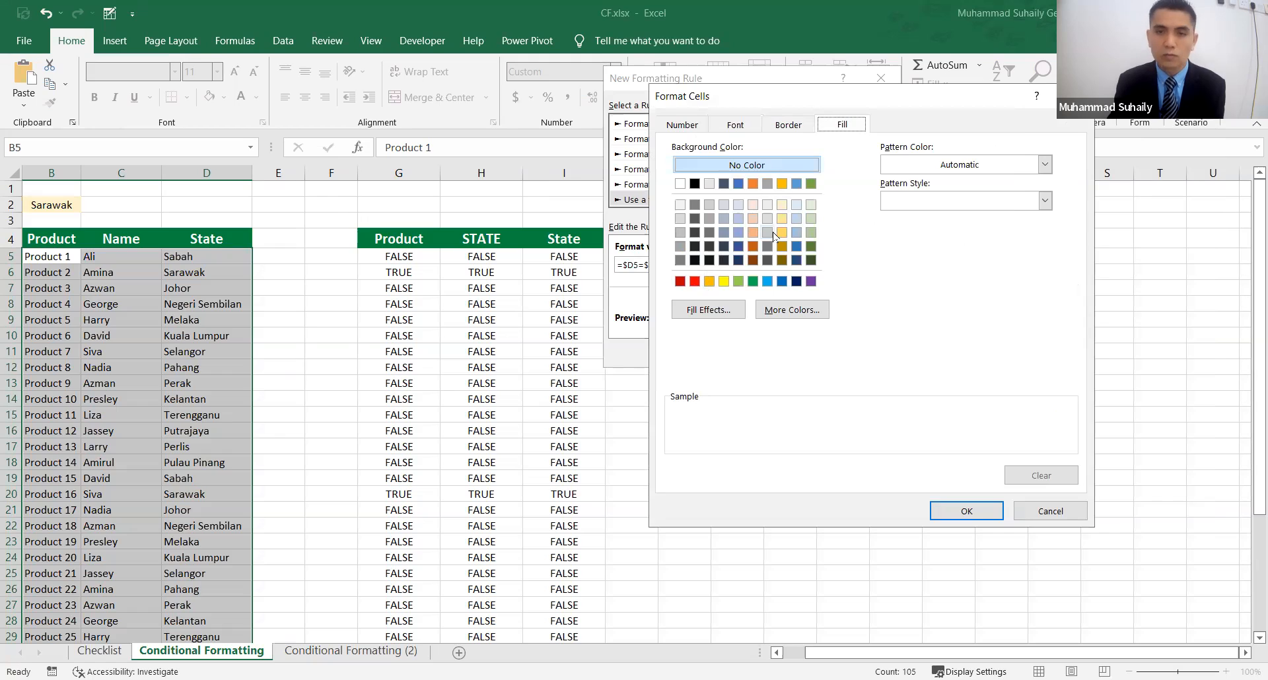
pyautogui.click(709, 282)
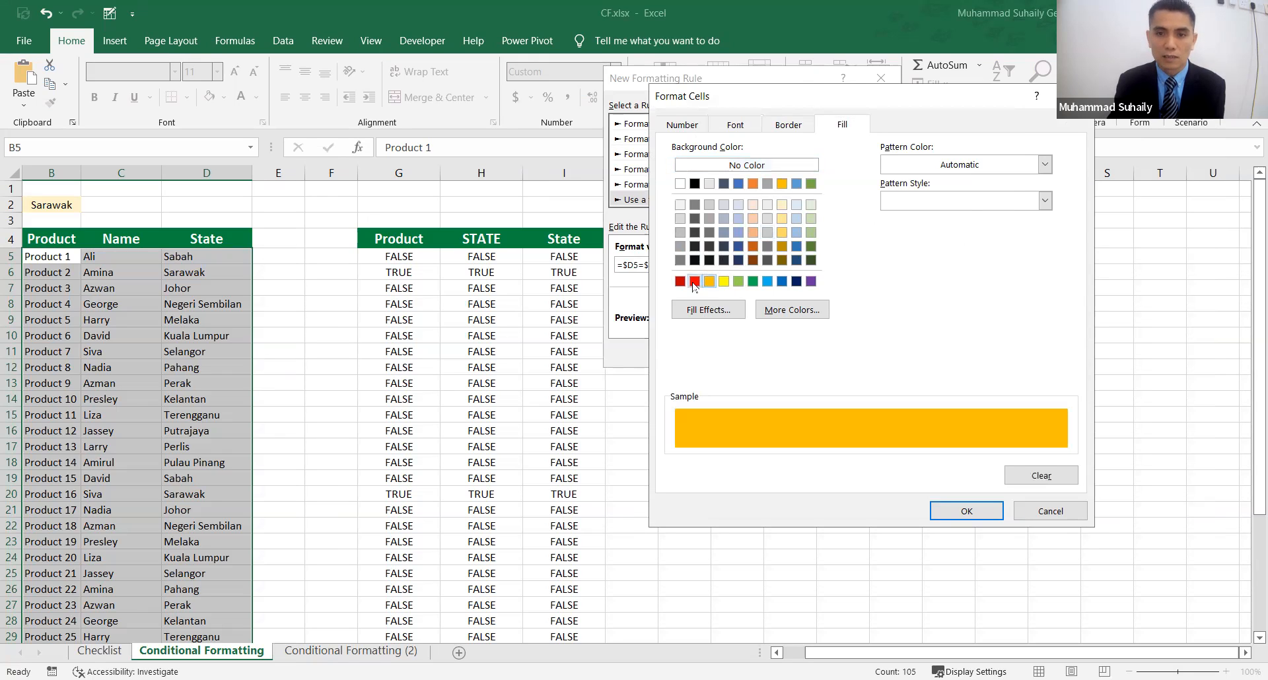
pyautogui.click(694, 282)
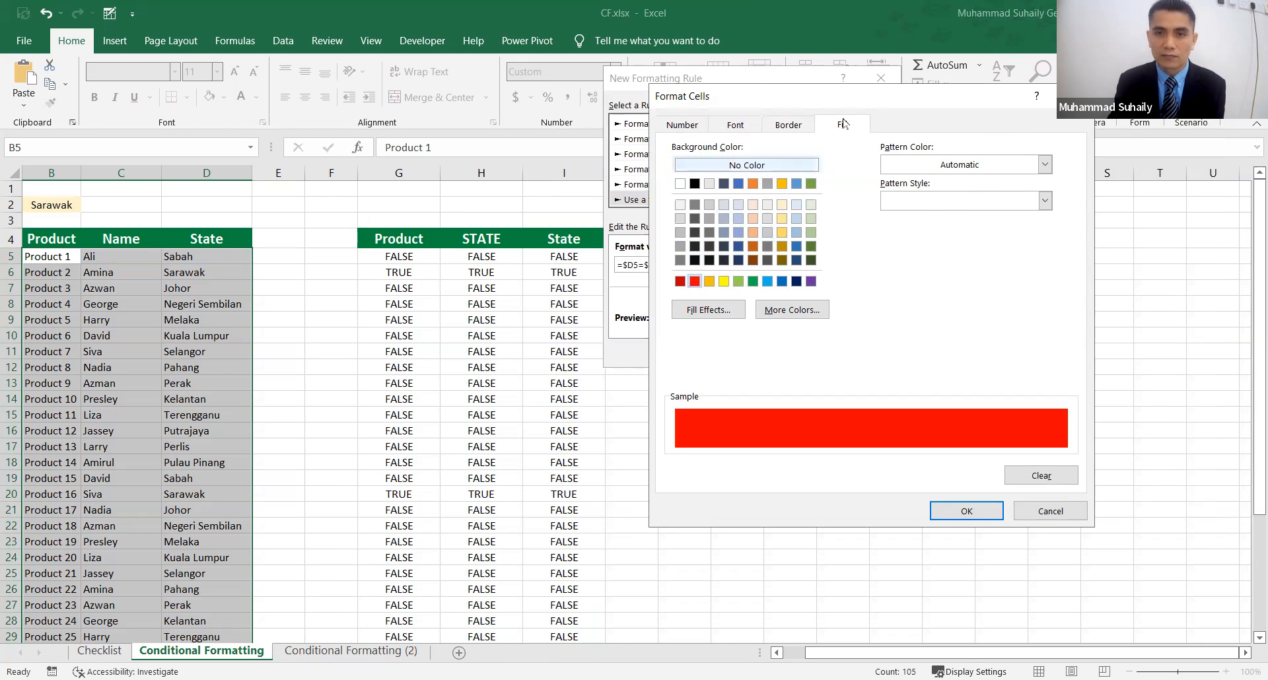
pyautogui.click(946, 509)
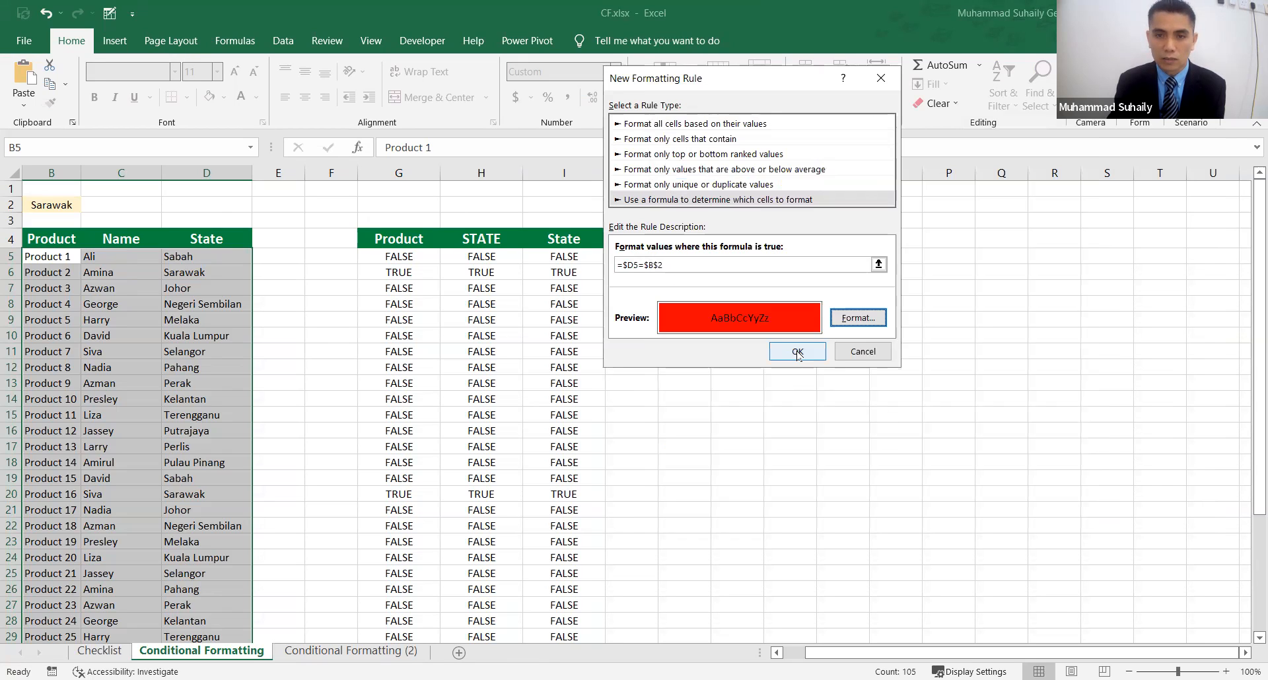
pyautogui.click(797, 351)
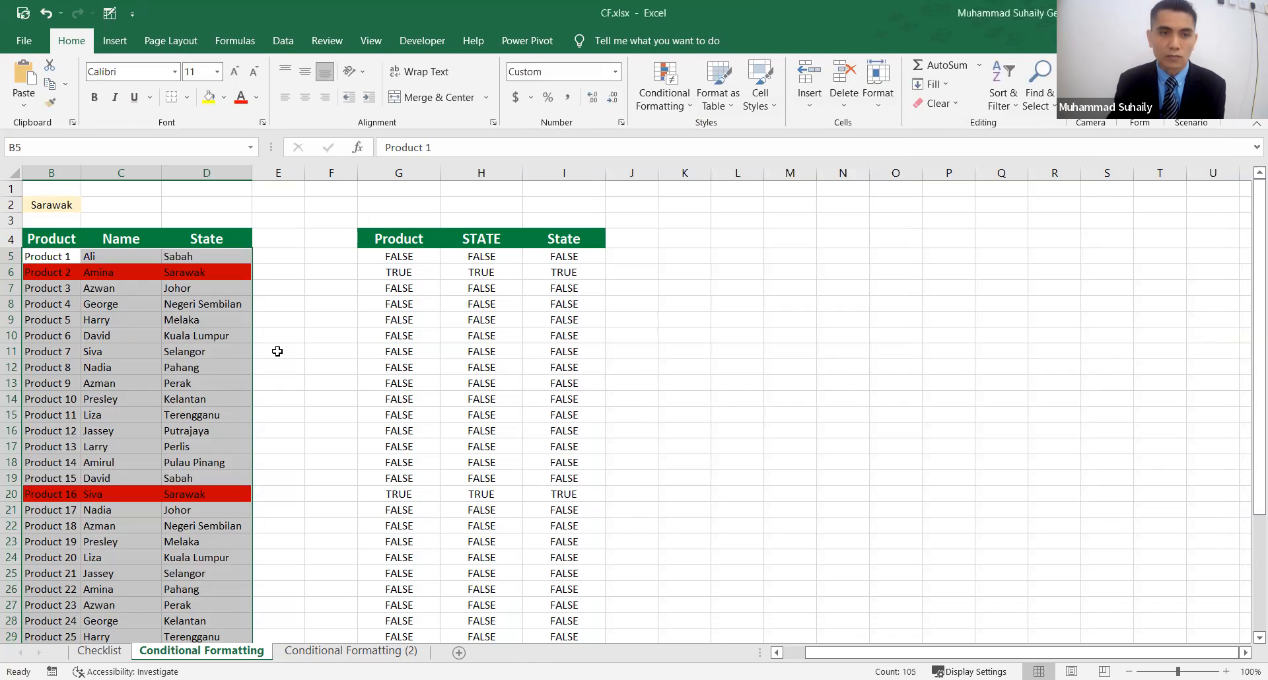
# - Compare the state in the highlighted row 6 with the criterion in B2
pyautogui.click(276, 351)
pyautogui.click(58, 200)
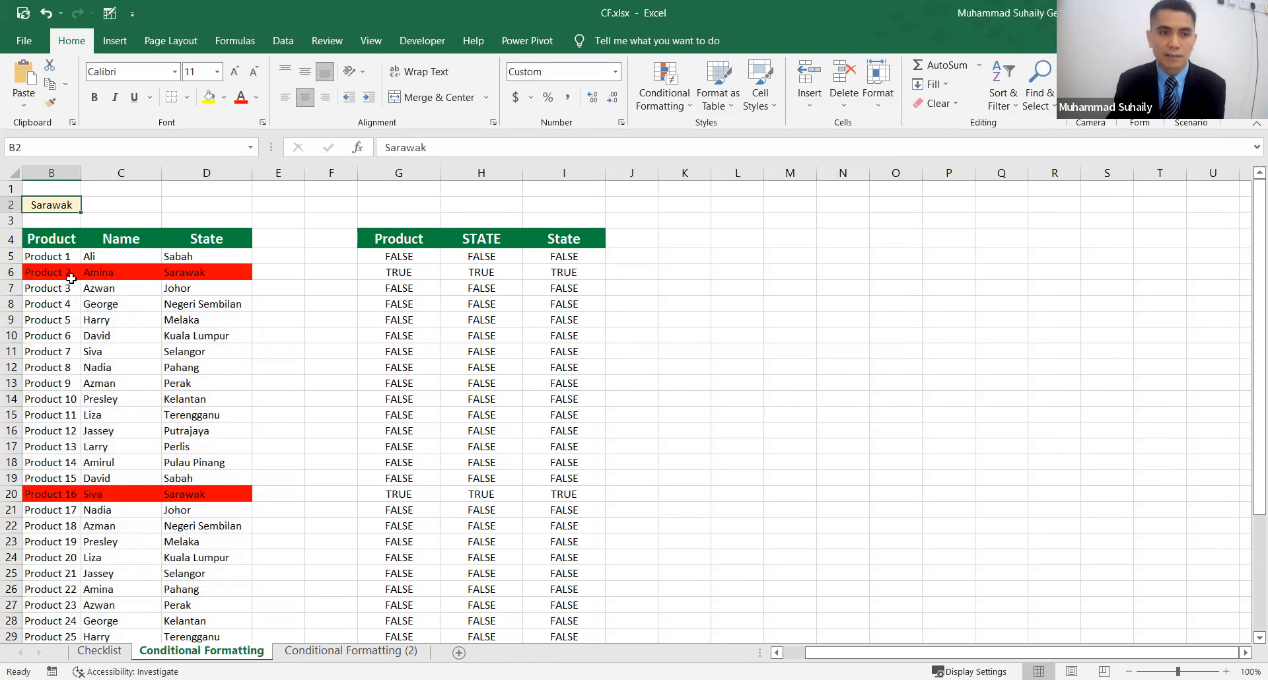
pyautogui.click(212, 271)
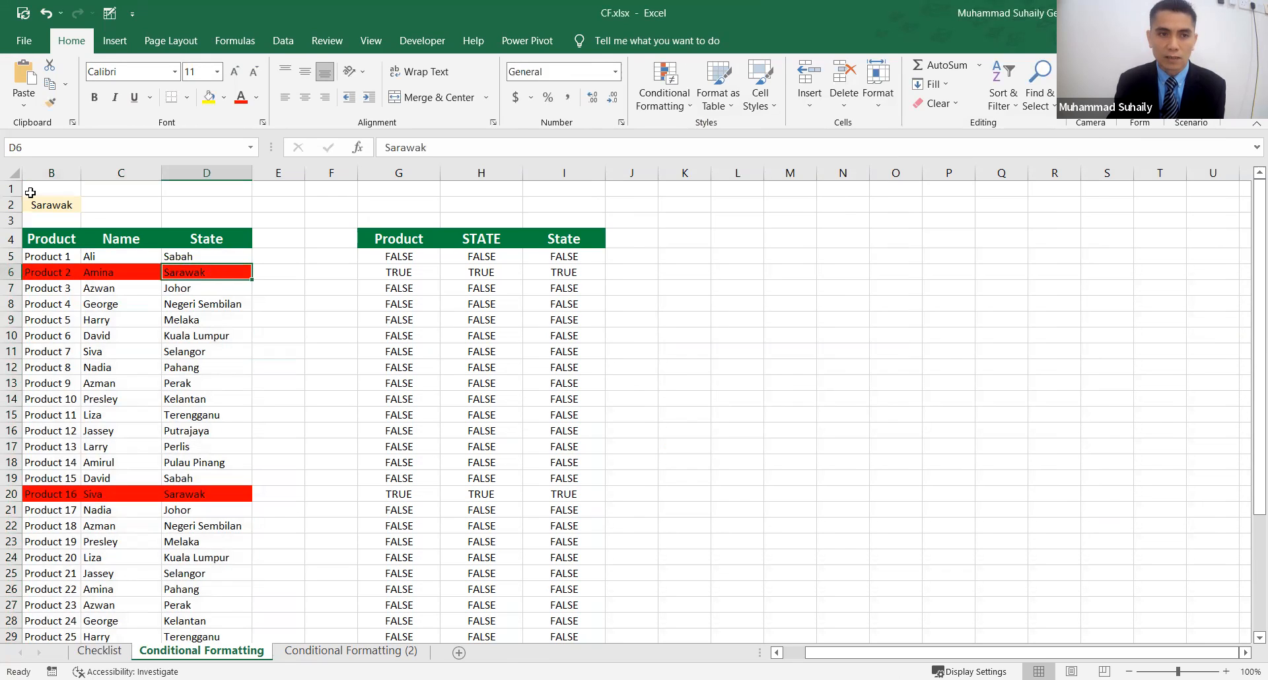
# - Set the state criterion in B2 to Johor and check the highlighted rows down to row 39
pyautogui.click(63, 205)
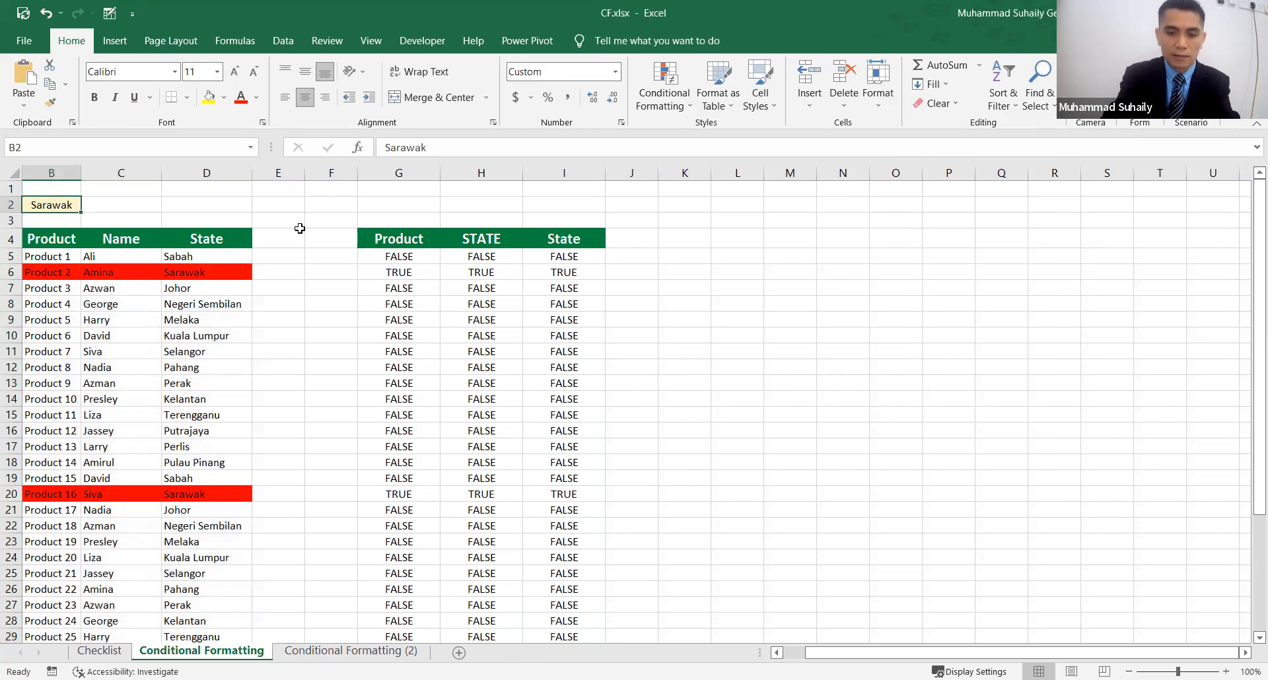
pyautogui.write('Johor')
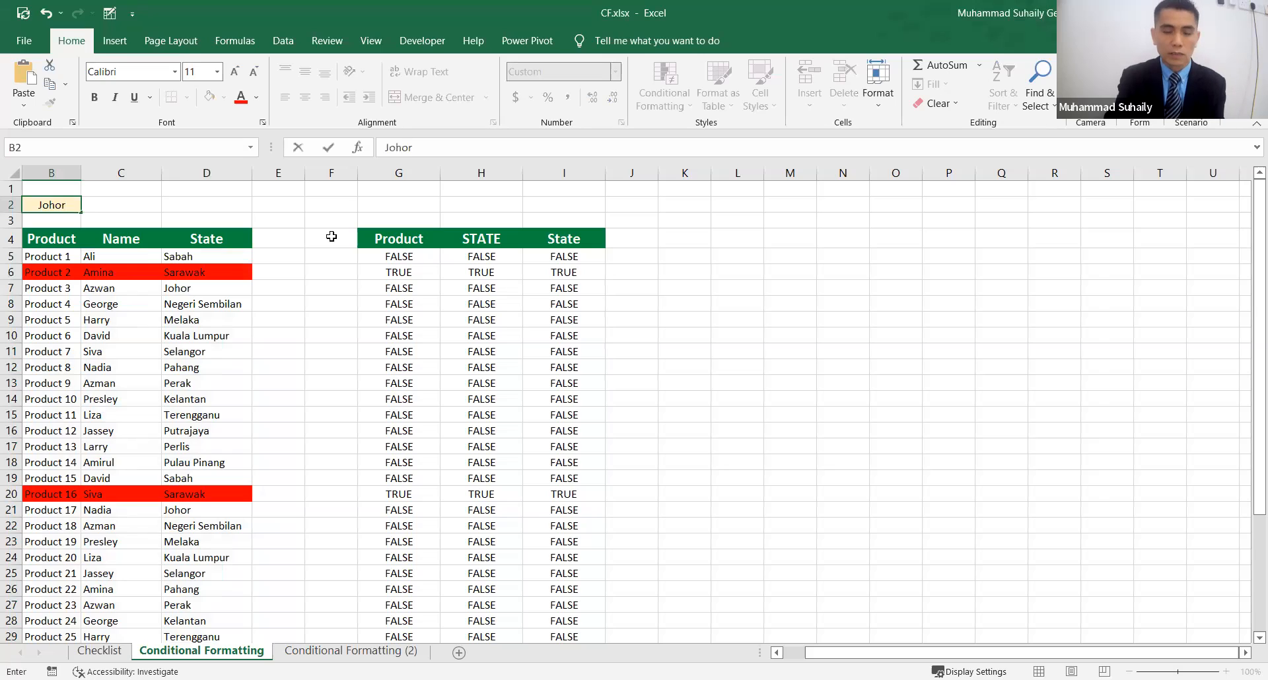
pyautogui.press('Return')
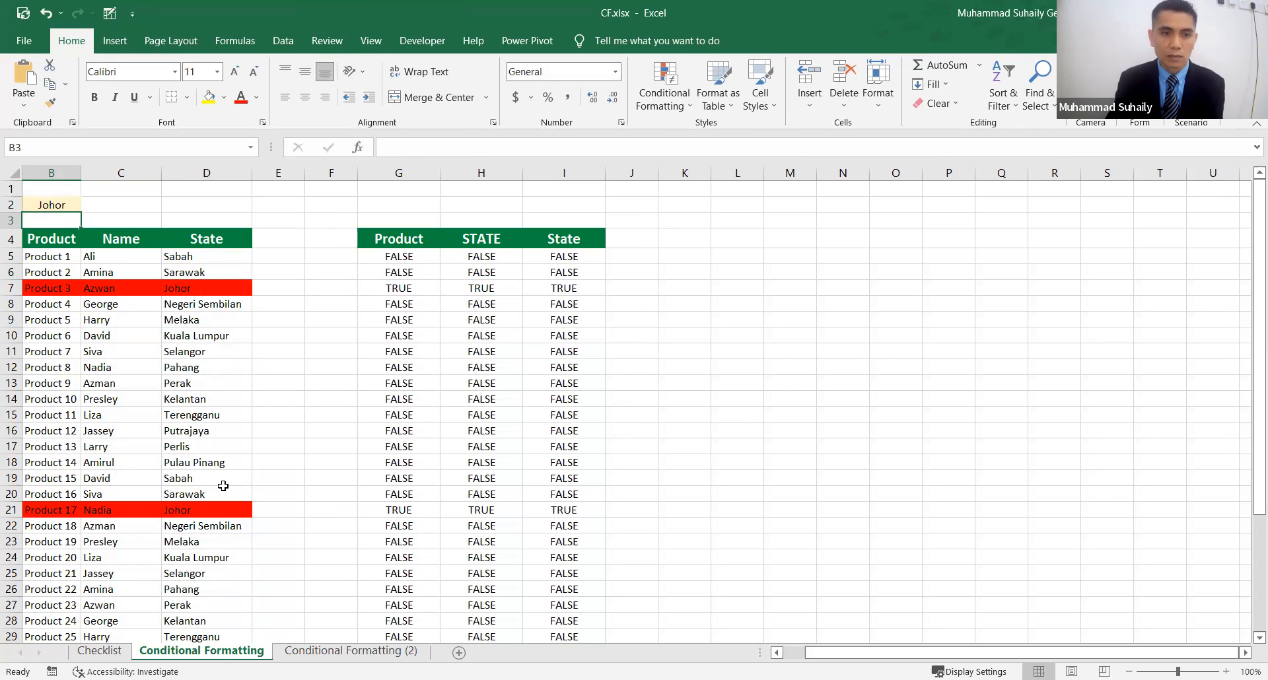
pyautogui.moveTo(1249, 289); pyautogui.dragTo(1249, 436)
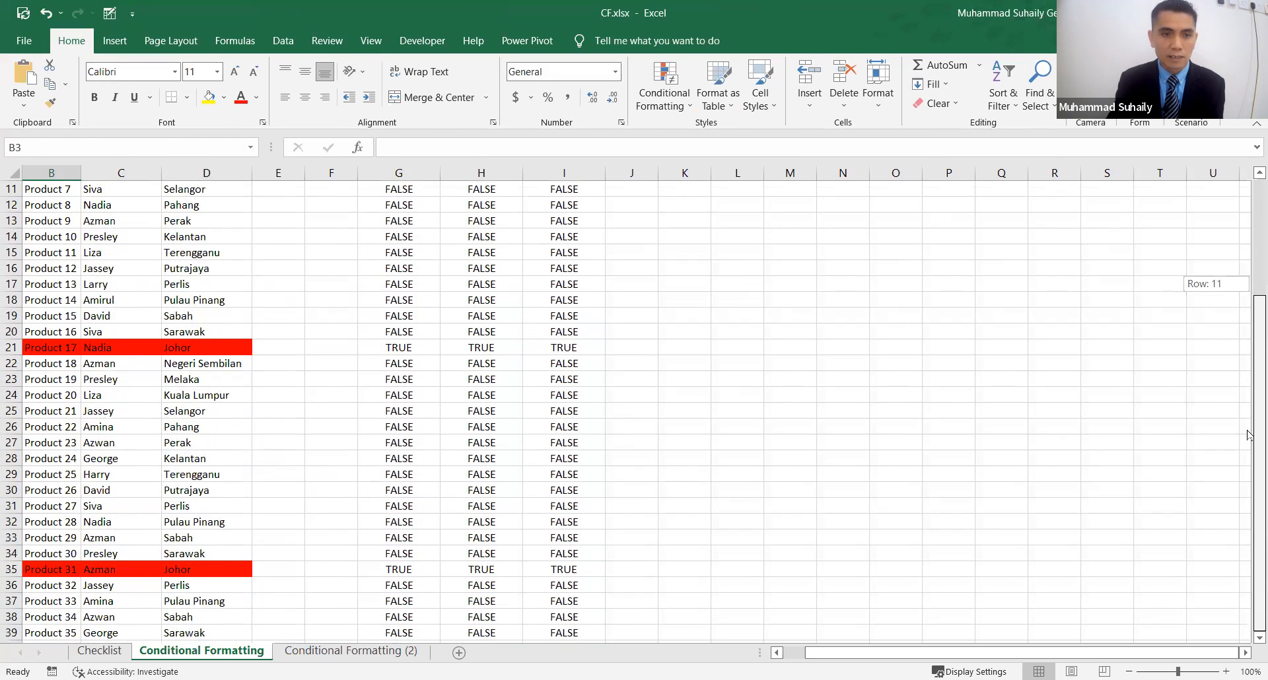
pyautogui.moveTo(1249, 316)
pyautogui.mouseDown()
pyautogui.moveTo(1248, 291)
pyautogui.moveTo(1249, 316)
pyautogui.mouseUp()
pyautogui.moveTo(1248, 403); pyautogui.dragTo(1248, 261)
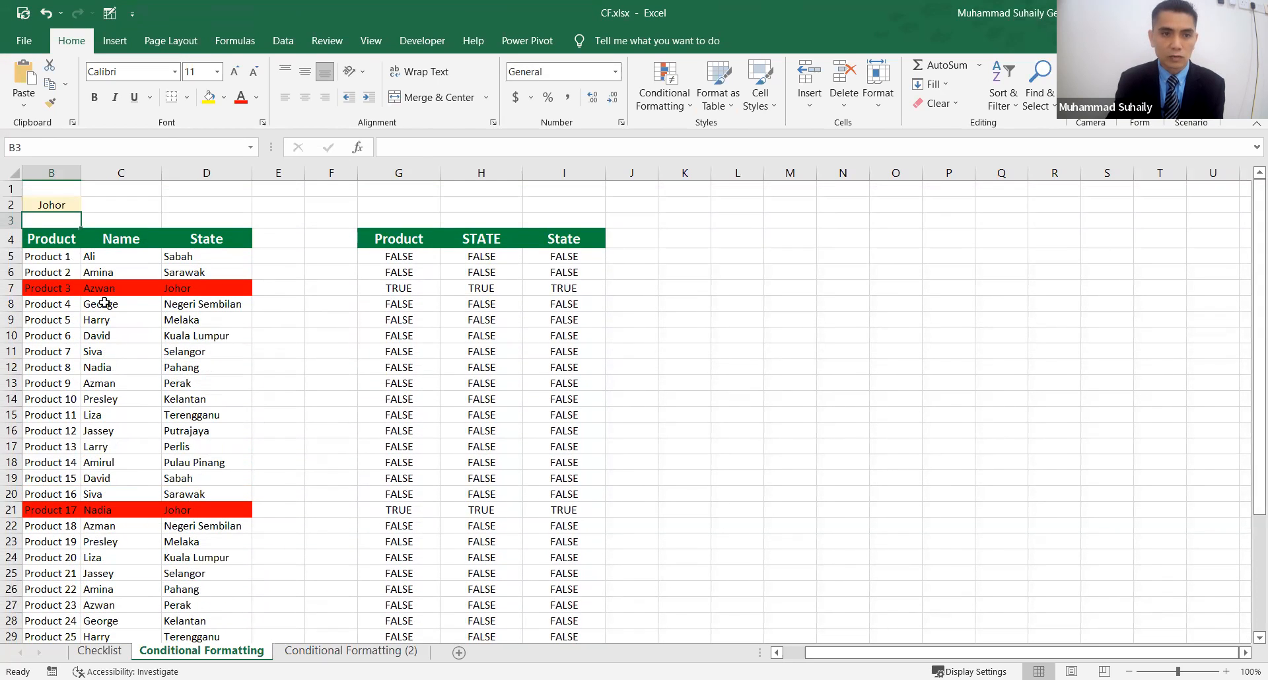
# - Move the selection to the empty cell K13 and save the workbook
pyautogui.click(695, 389)
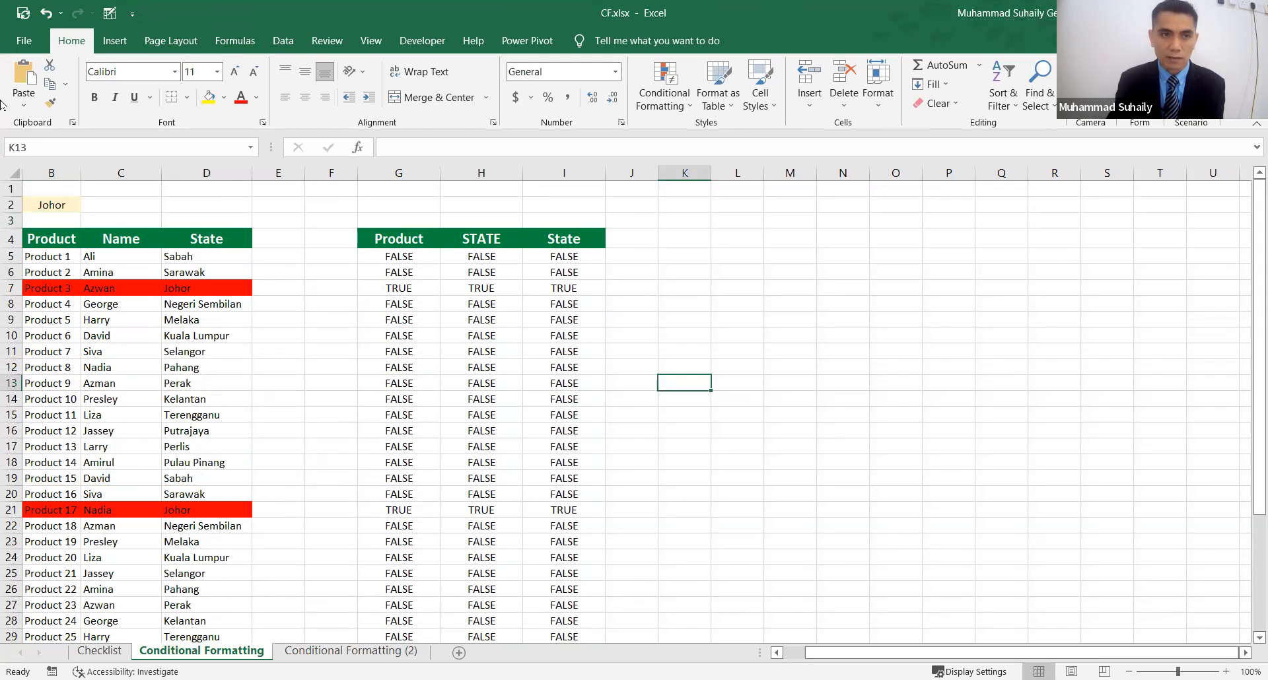
pyautogui.click(22, 12)
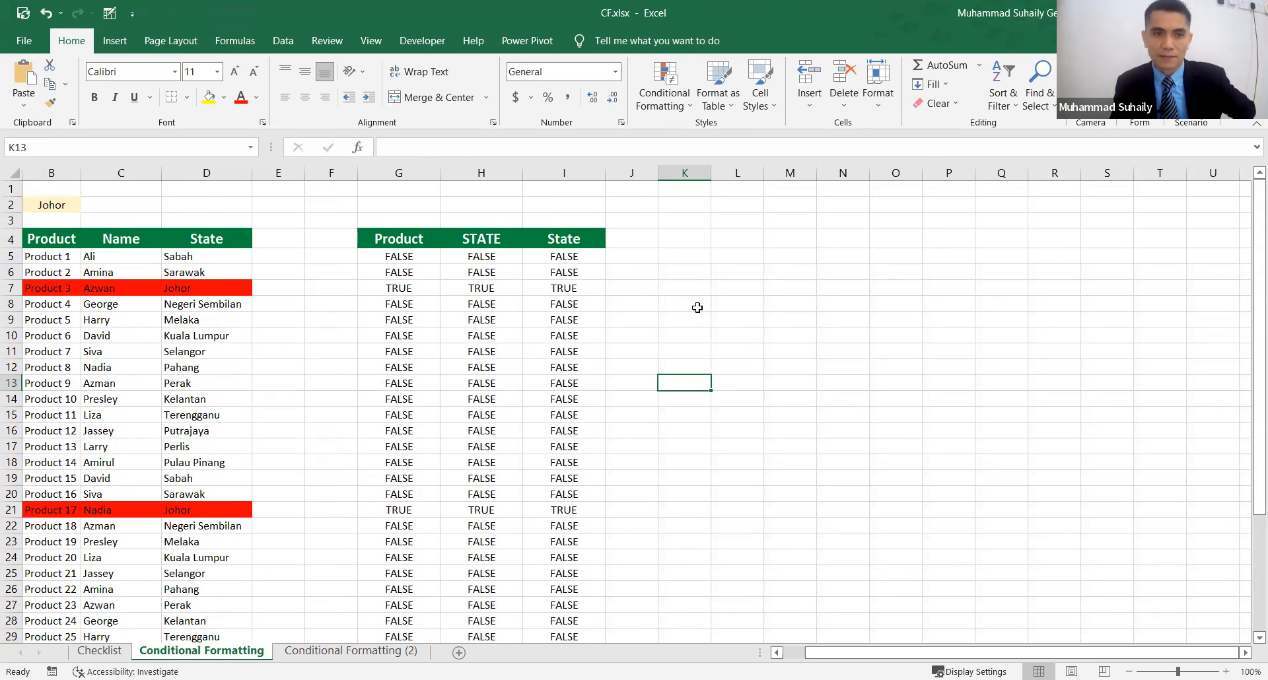
# - Inspect the state comparison formula in cell H16
pyautogui.click(453, 426)
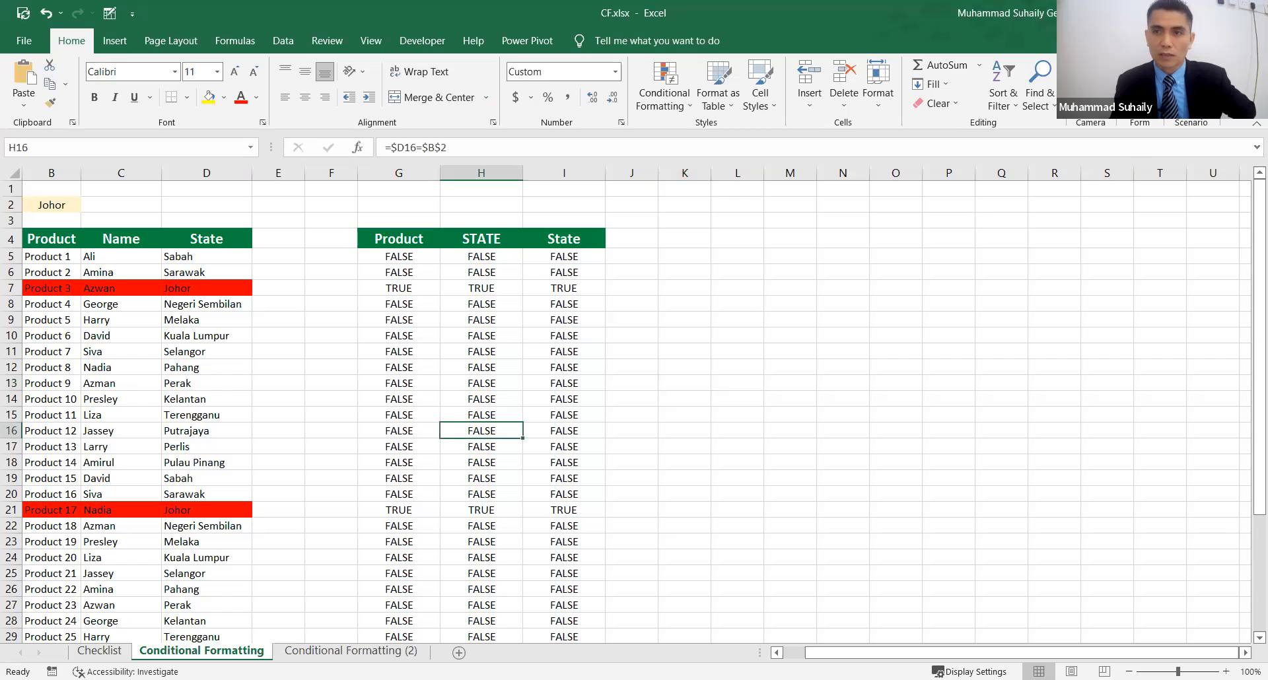
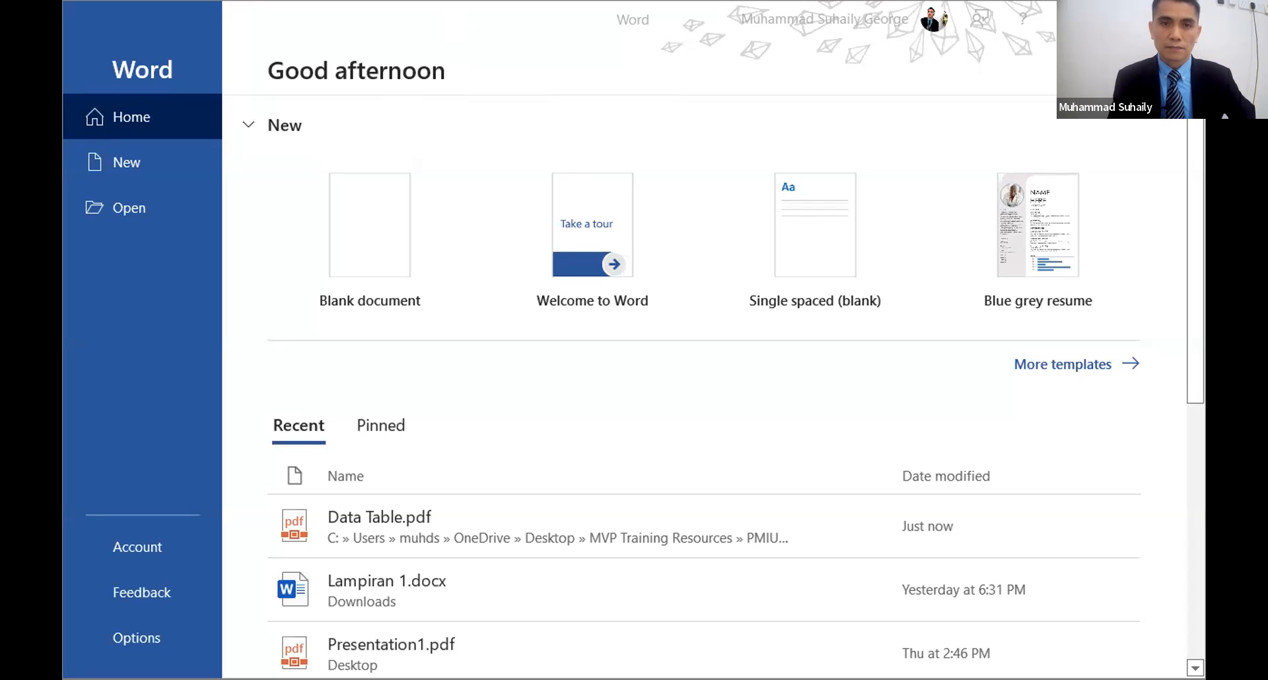
# - Switch to Word, open Data Table.pdf, convert it to an editable document and dismiss the licence notice
pyautogui.click(111, 157)
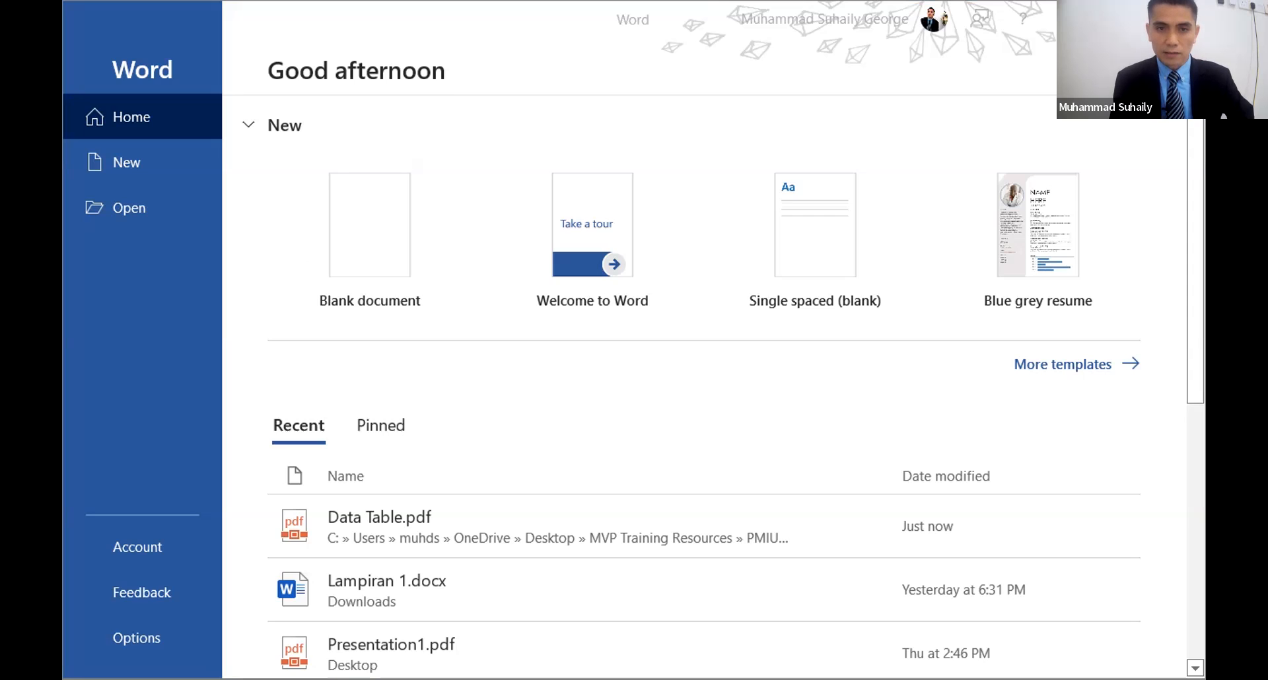
pyautogui.moveTo(313, 297); pyautogui.dragTo(367, 205)
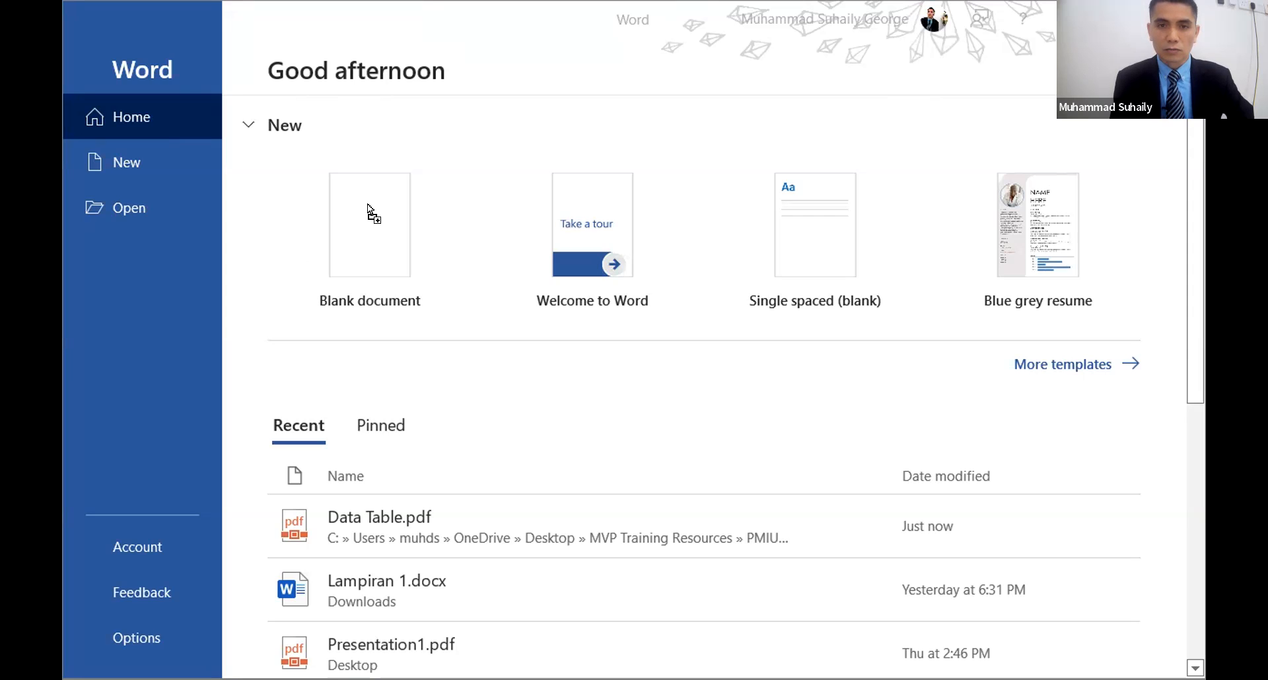
pyautogui.moveTo(367, 205)
pyautogui.mouseDown()
pyautogui.moveTo(180, 278)
pyautogui.moveTo(315, 256)
pyautogui.moveTo(359, 225)
pyautogui.mouseUp()
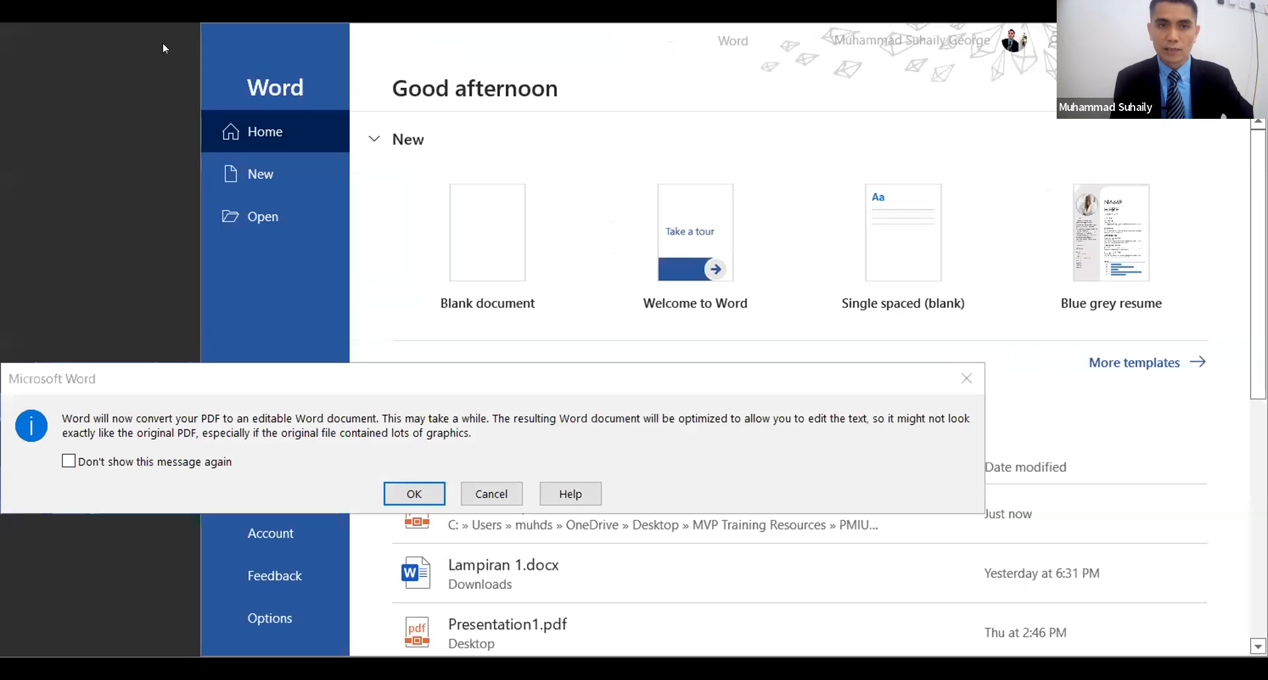
pyautogui.click(410, 373)
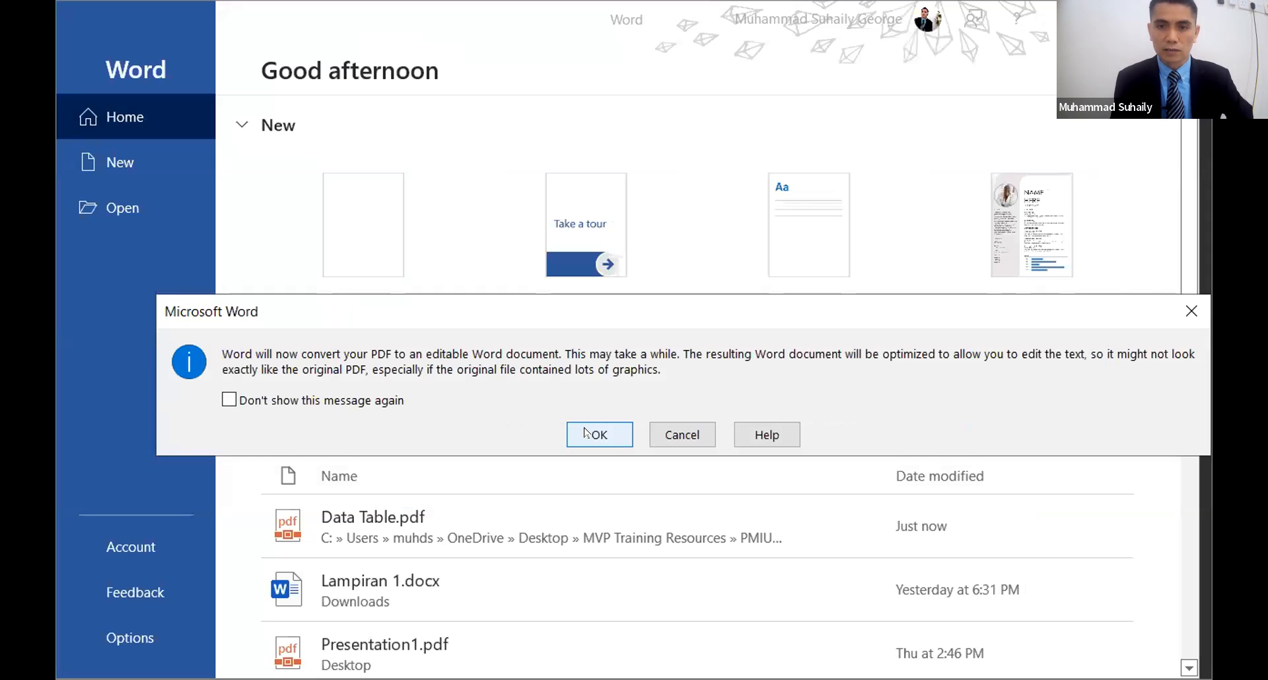
pyautogui.click(585, 433)
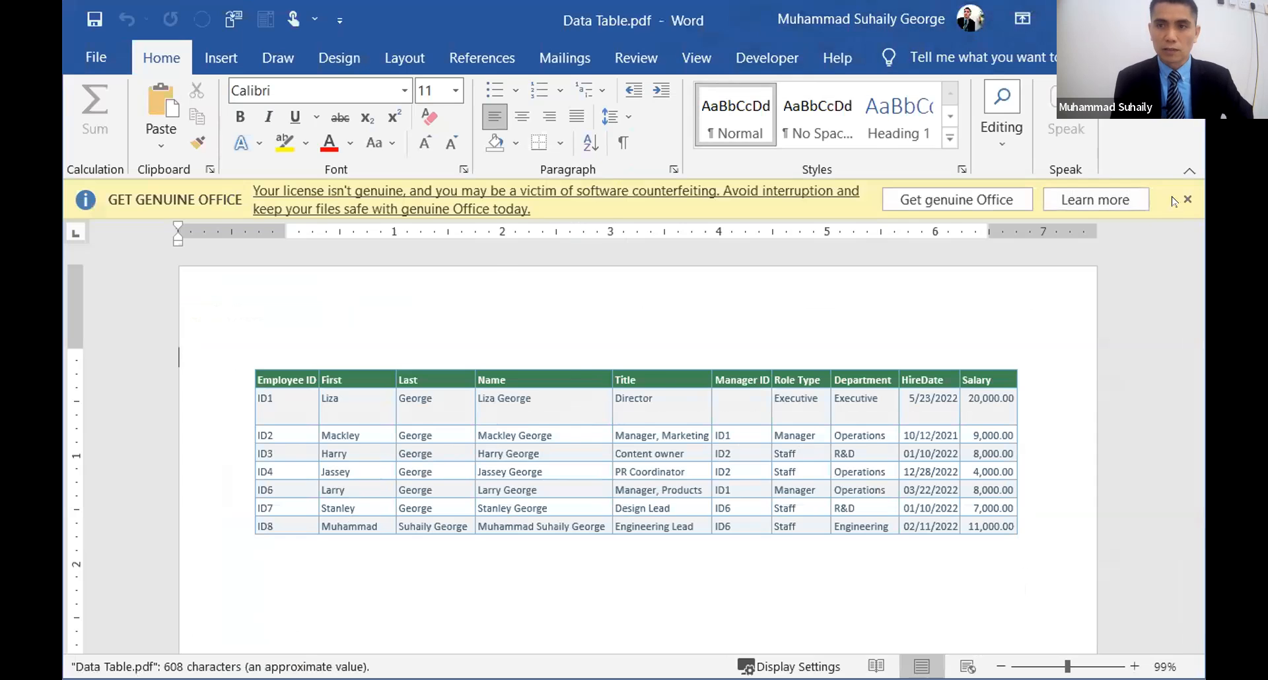
pyautogui.click(1188, 199)
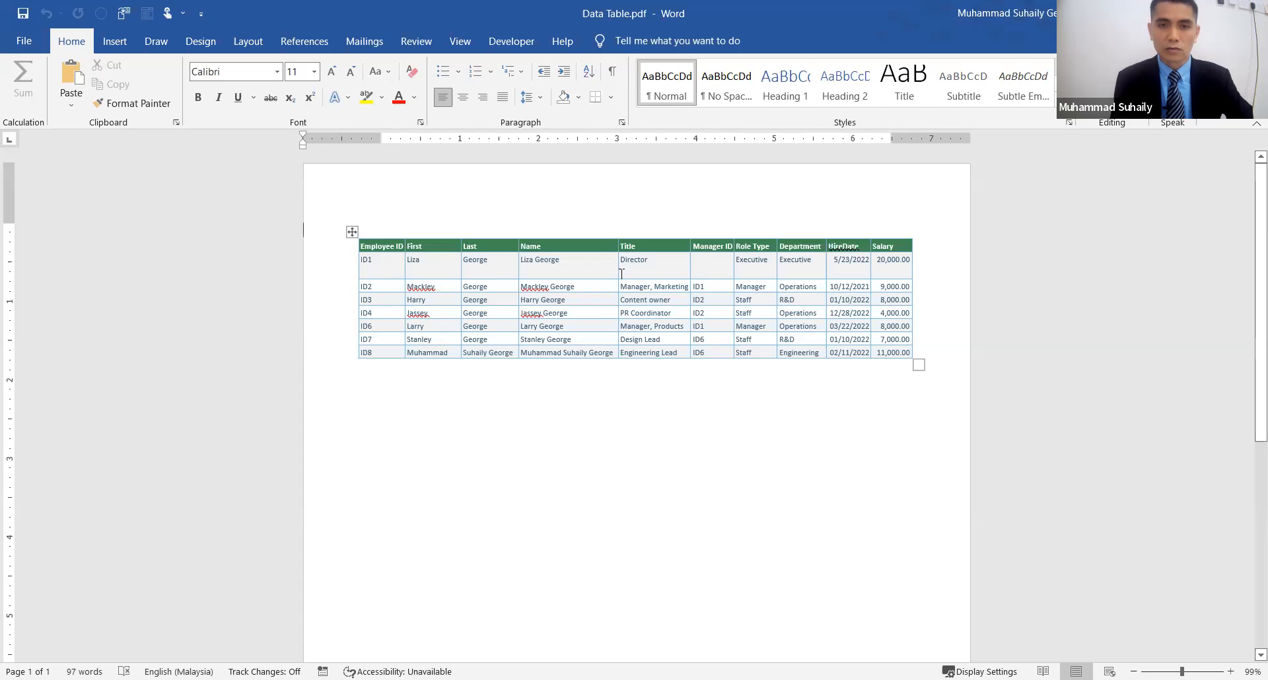
# - Append ds to the ID1 row's Name entry and sas to those of ID2, ID4, ID6 and ID7, and close the document without saving
pyautogui.click(923, 337)
pyautogui.click(867, 388)
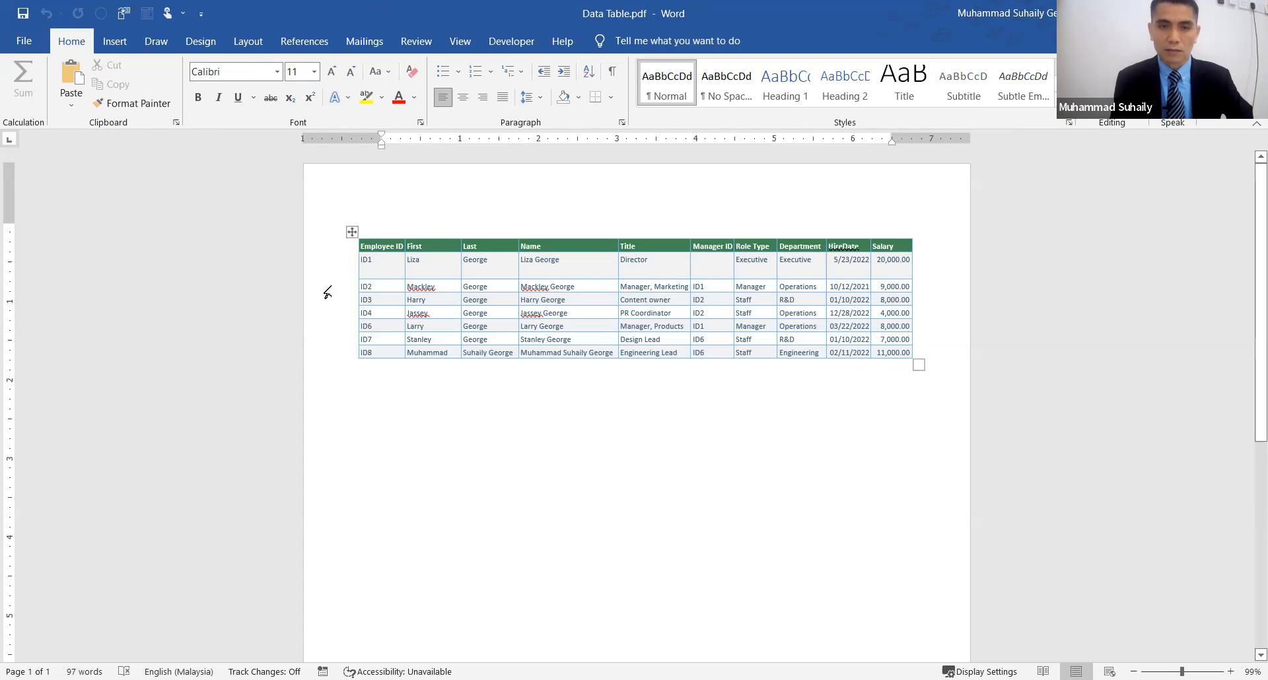
pyautogui.click(555, 282)
pyautogui.write('ds')
pyautogui.click(581, 292)
pyautogui.write('sas')
pyautogui.click(596, 309)
pyautogui.write('sas')
pyautogui.click(594, 324)
pyautogui.write('sas')
pyautogui.click(596, 337)
pyautogui.write('sas')
pyautogui.click(934, 373)
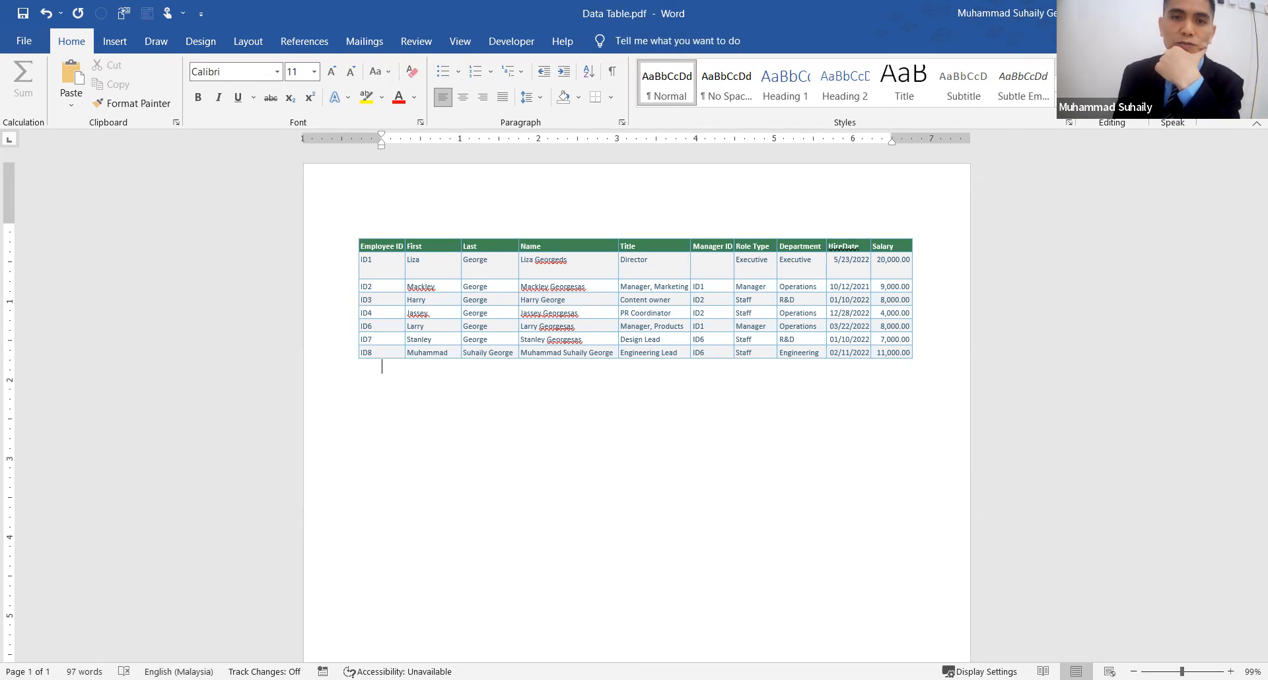
pyautogui.click(1251, 14)
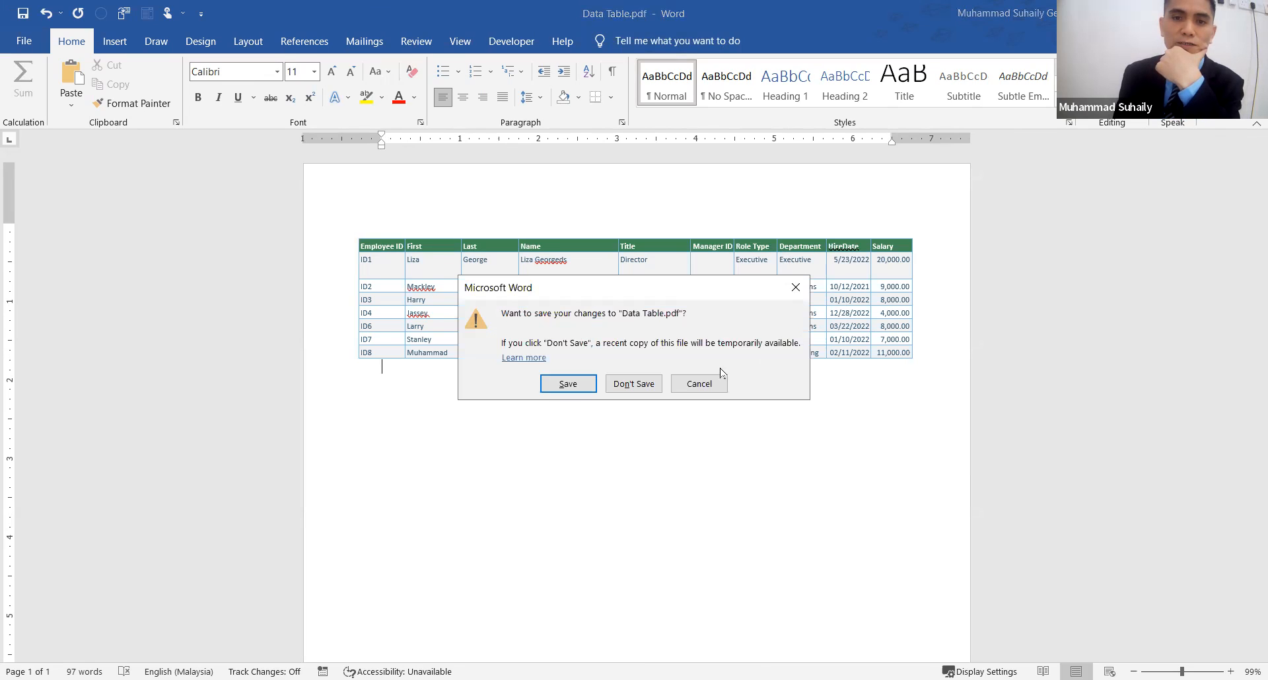
pyautogui.click(638, 388)
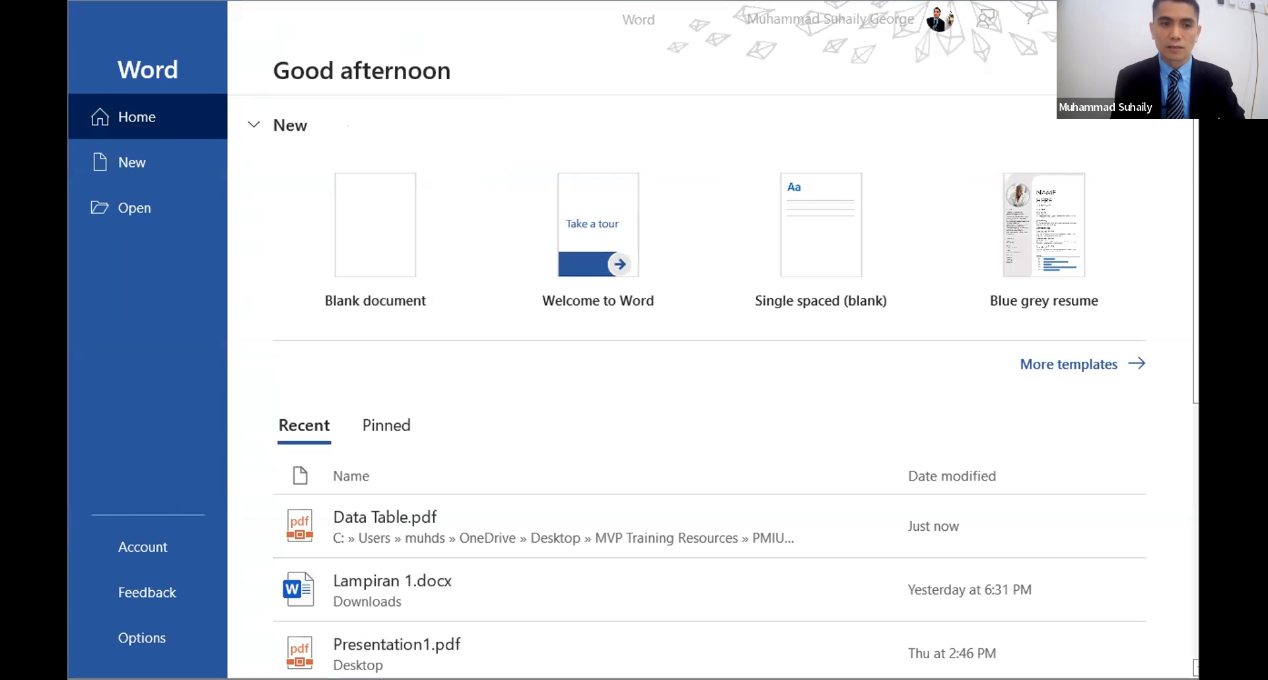
# - Open Data Table.pdf in Word again, convert it to an editable document, dismiss the licence notice and maximize the window
pyautogui.moveTo(376, 212)
pyautogui.mouseDown()
pyautogui.moveTo(669, 206)
pyautogui.moveTo(525, 222)
pyautogui.moveTo(382, 214)
pyautogui.mouseUp()
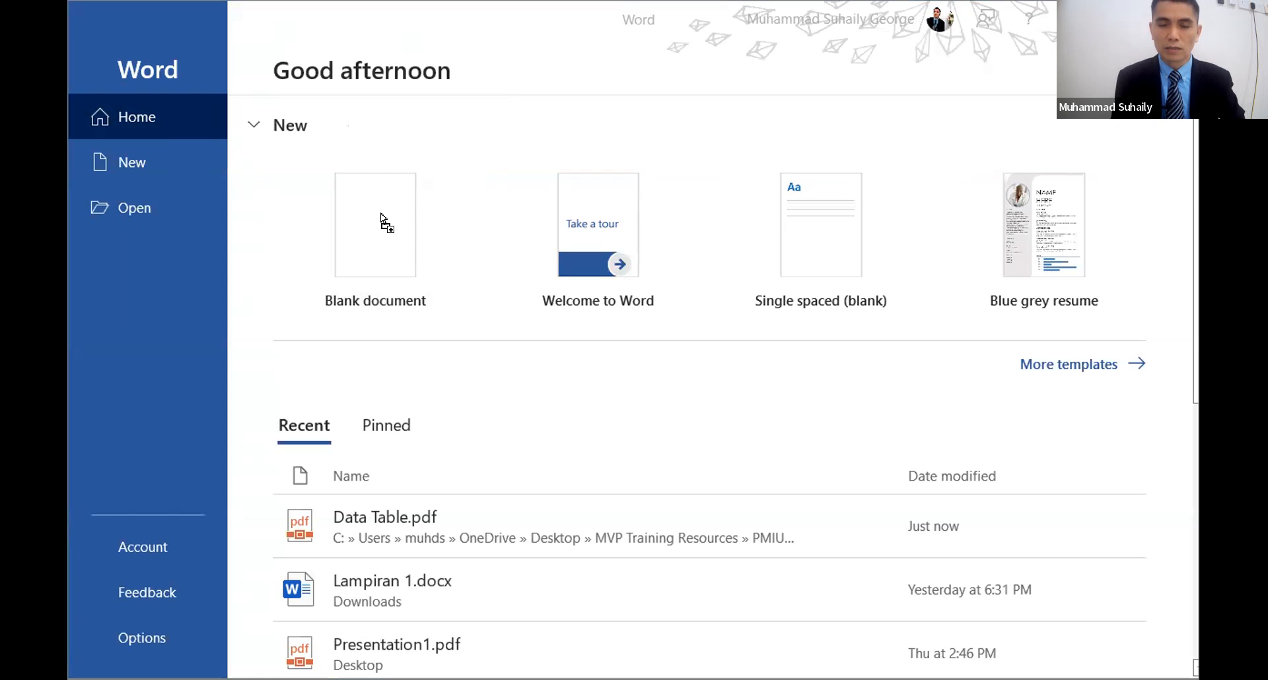
pyautogui.moveTo(381, 214); pyautogui.dragTo(381, 214)
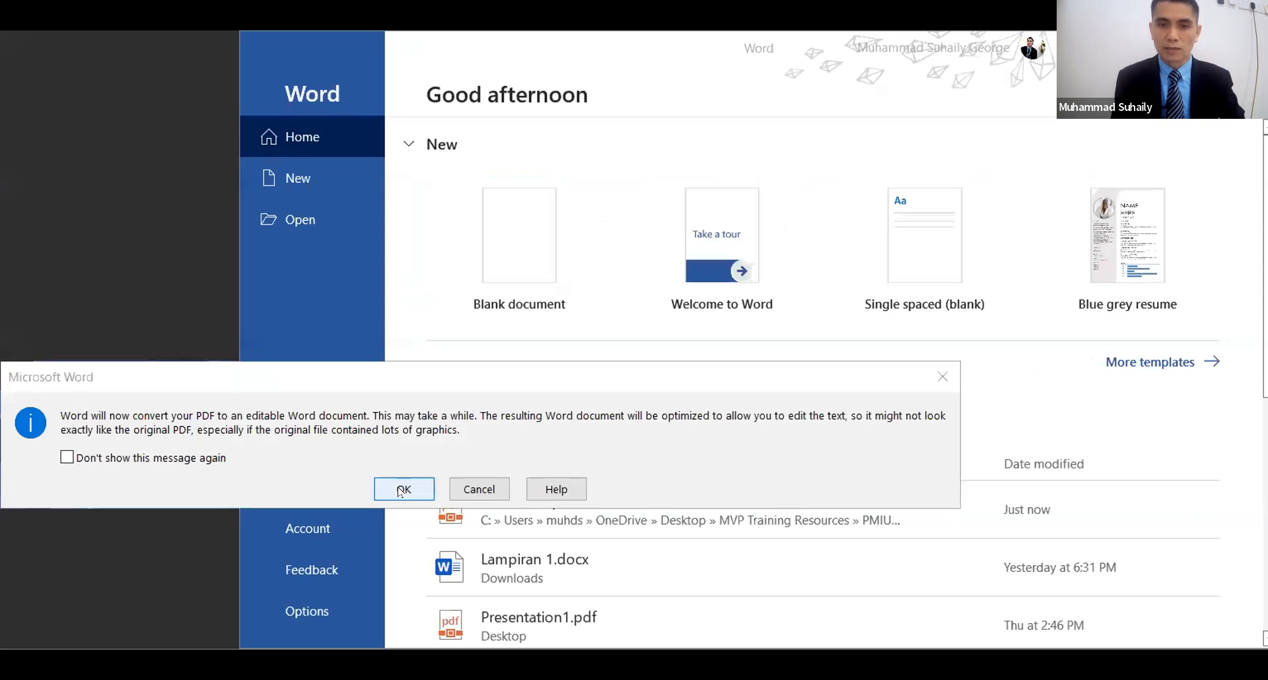
pyautogui.click(400, 491)
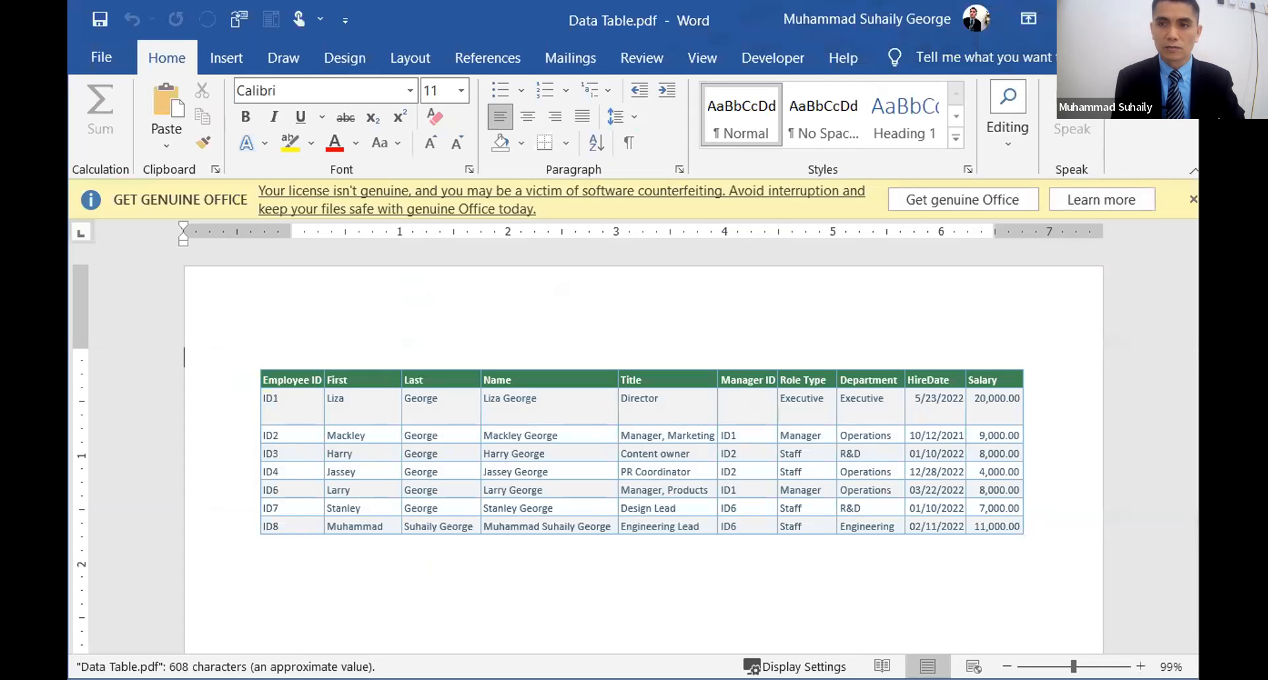
pyautogui.click(1190, 200)
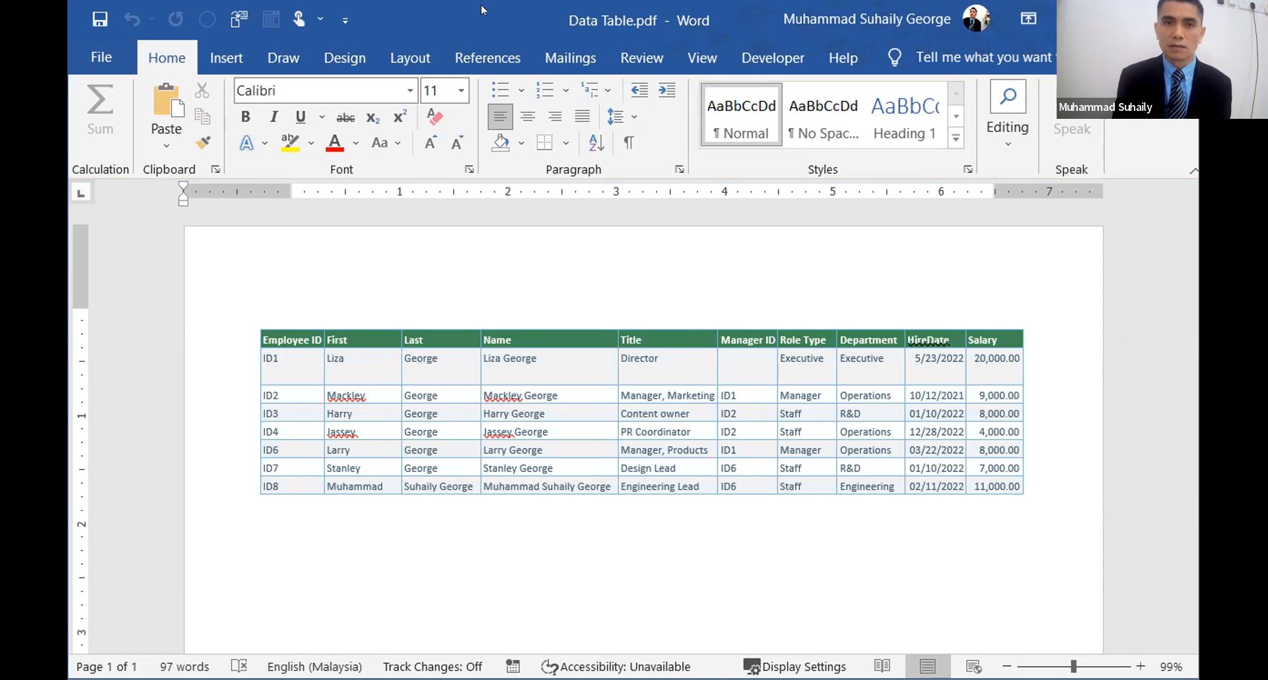
pyautogui.moveTo(481, 5); pyautogui.dragTo(476, 5)
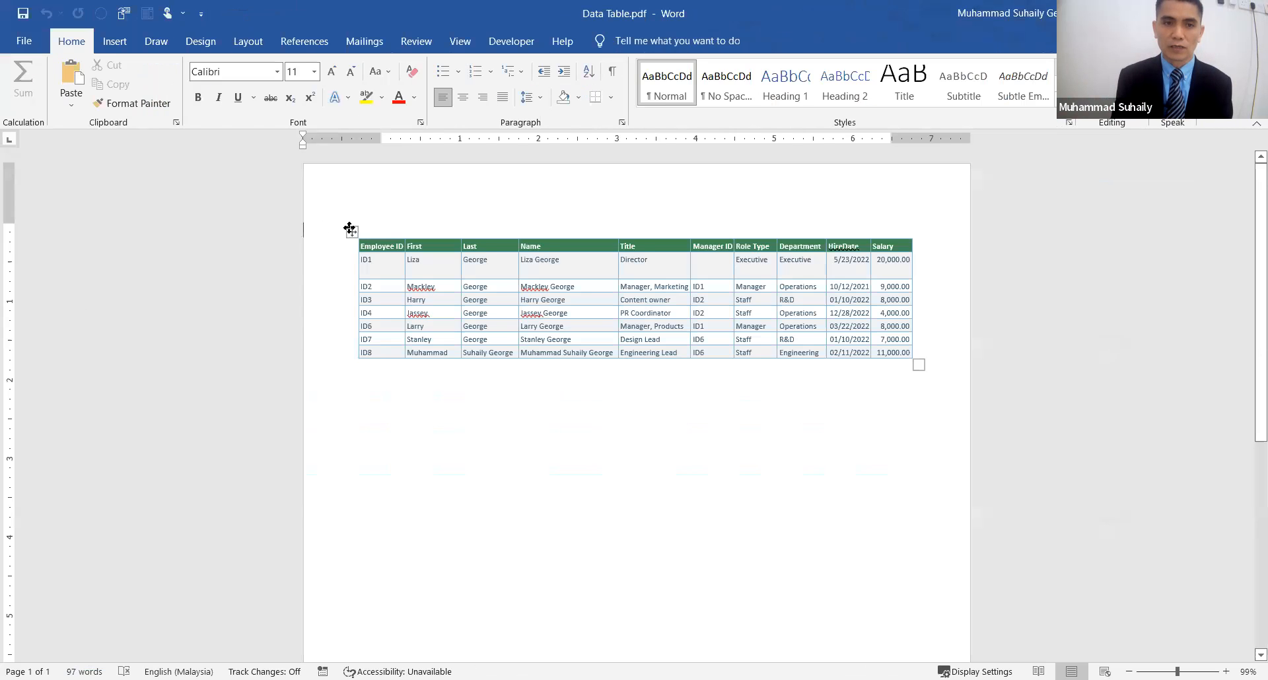
# - Delete the whole employee table from the page
pyautogui.click(243, 316)
pyautogui.rightClick(351, 232)
pyautogui.click(384, 239)
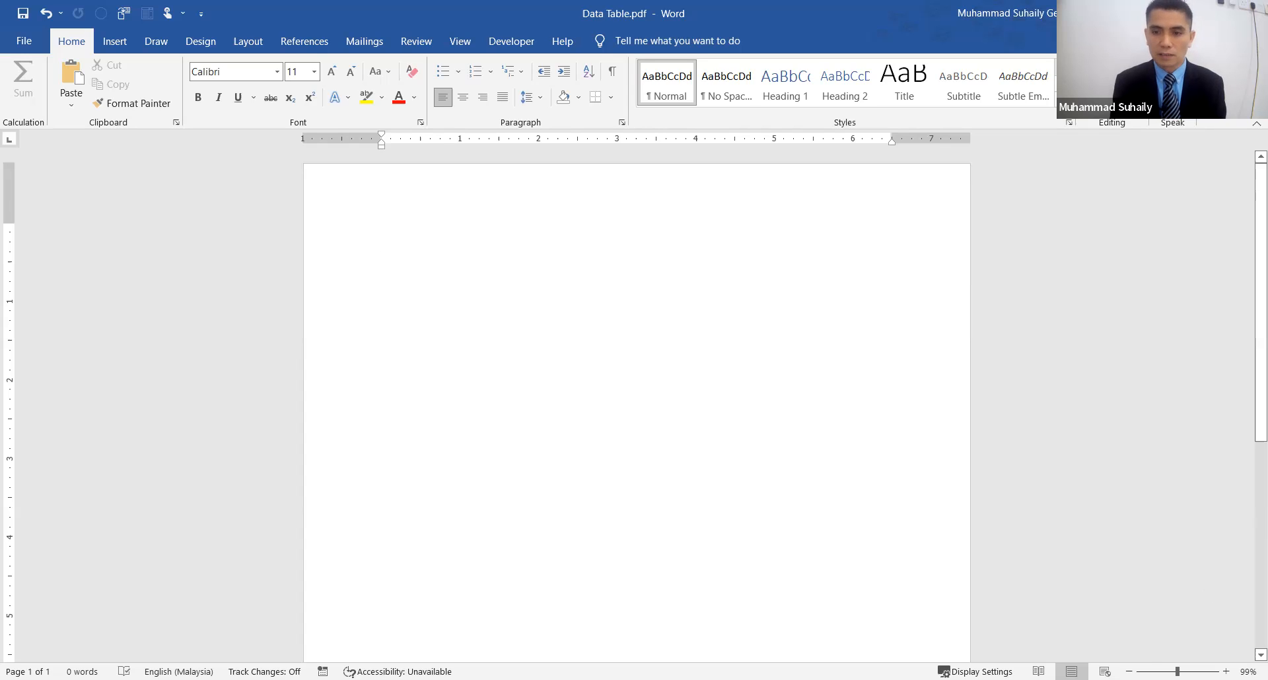
pyautogui.moveTo(1177, 672); pyautogui.dragTo(1191, 671)
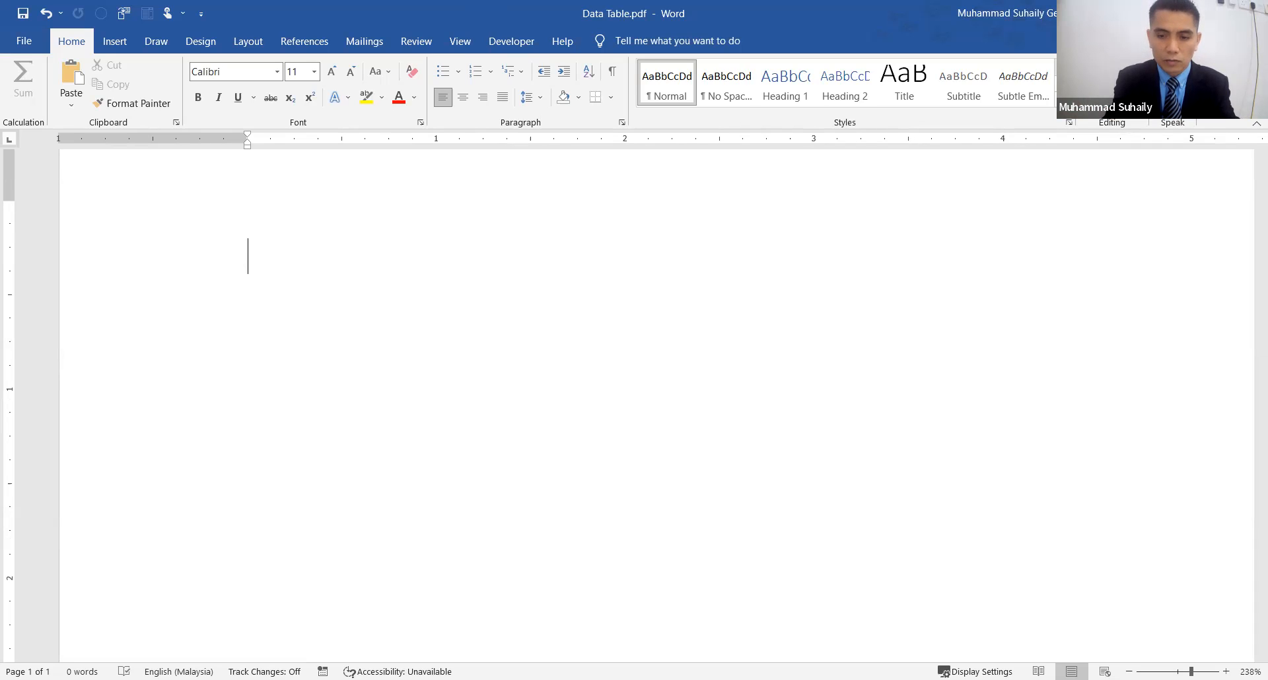
pyautogui.write('=')
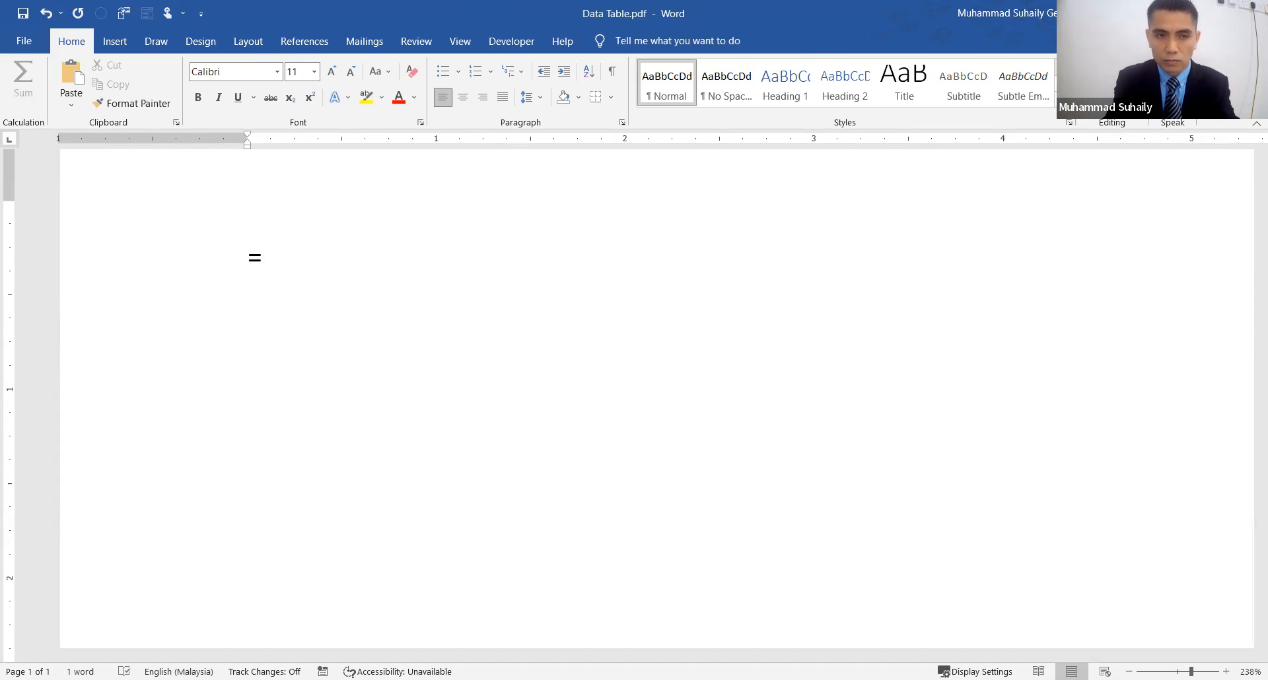
pyautogui.write('rand')
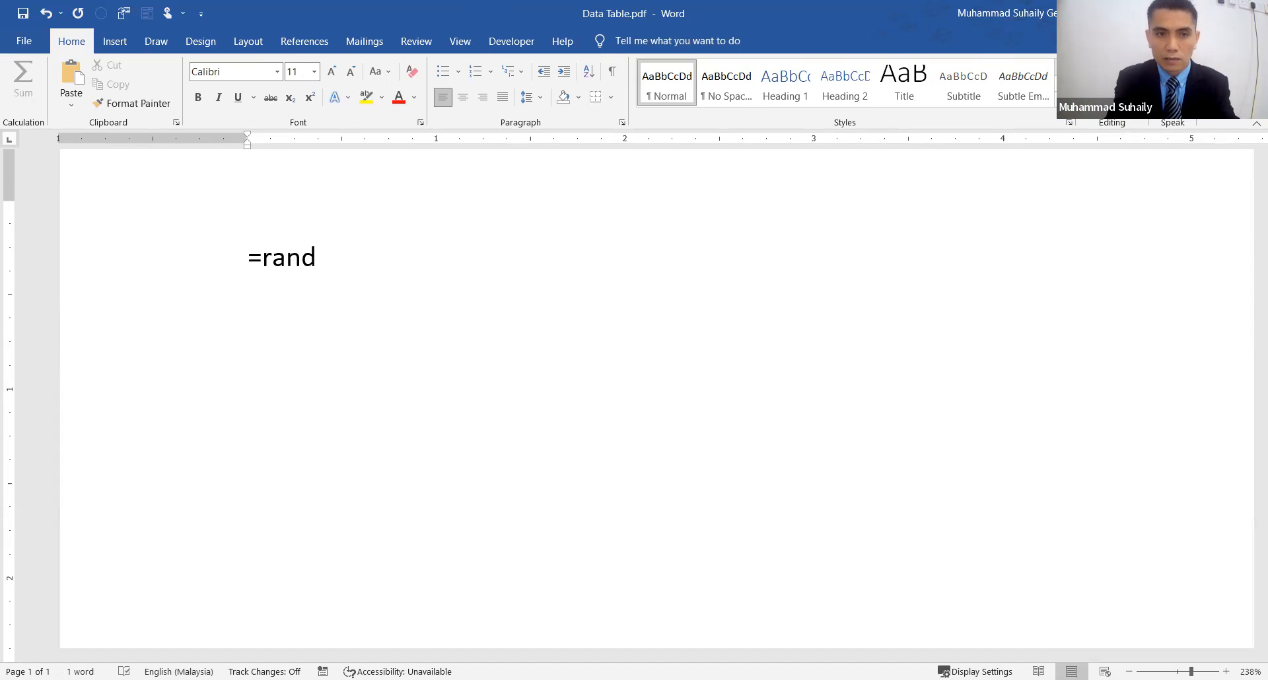
pyautogui.write('()')
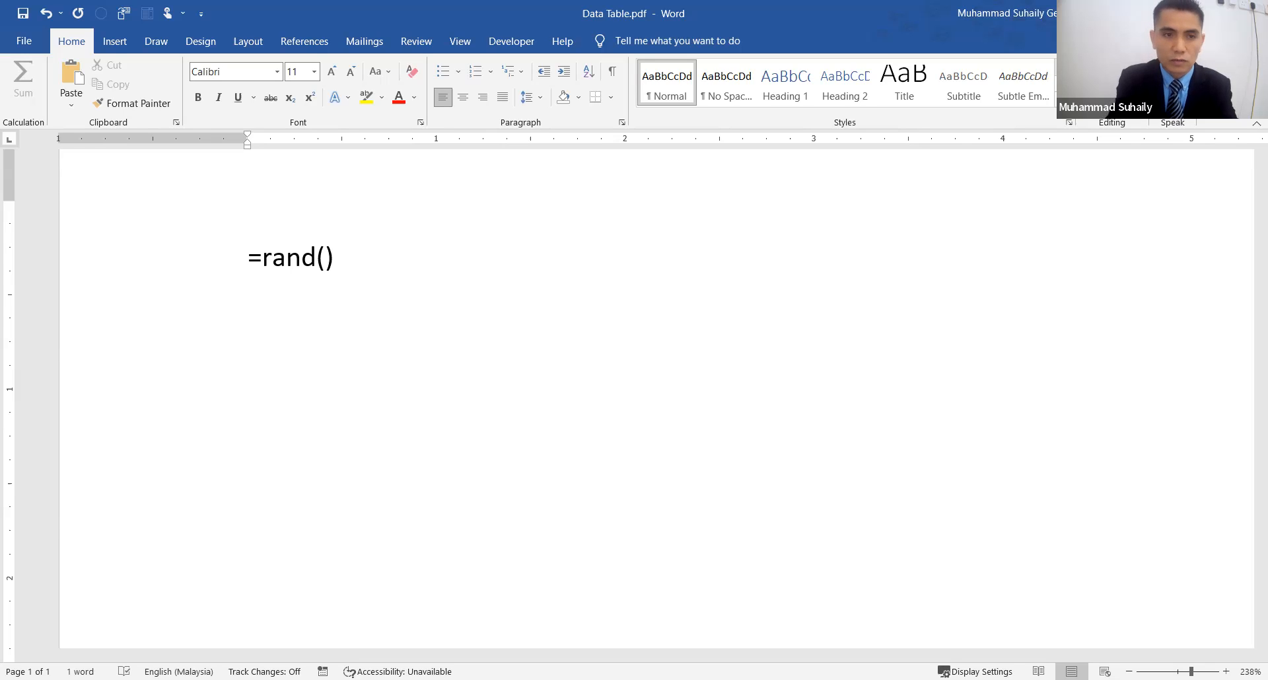
pyautogui.press('BackSpace')
pyautogui.press('BackSpace')
pyautogui.press('BackSpace')
pyautogui.press('BackSpace')
pyautogui.press('BackSpace')
pyautogui.press('BackSpace')
pyautogui.press('BackSpace')
# - Generate sample paragraphs with the formula =rand() and view them from the beginning of the document
pyautogui.write('=rand')
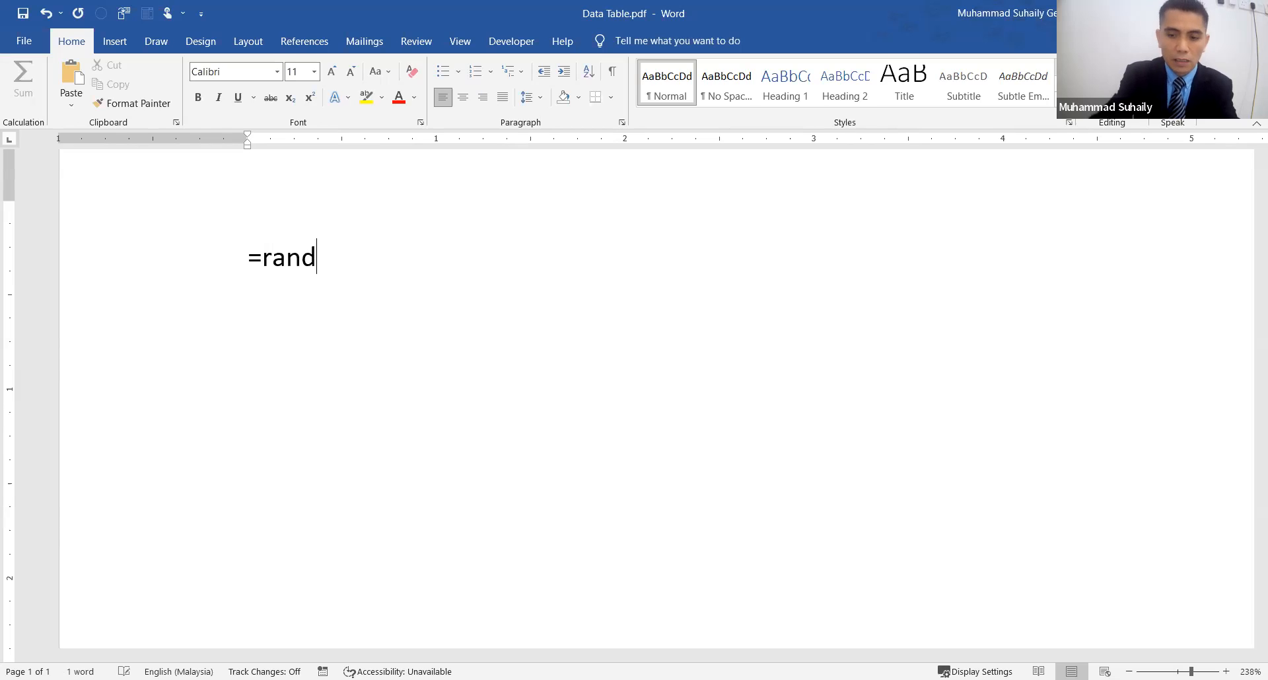
pyautogui.write('(')
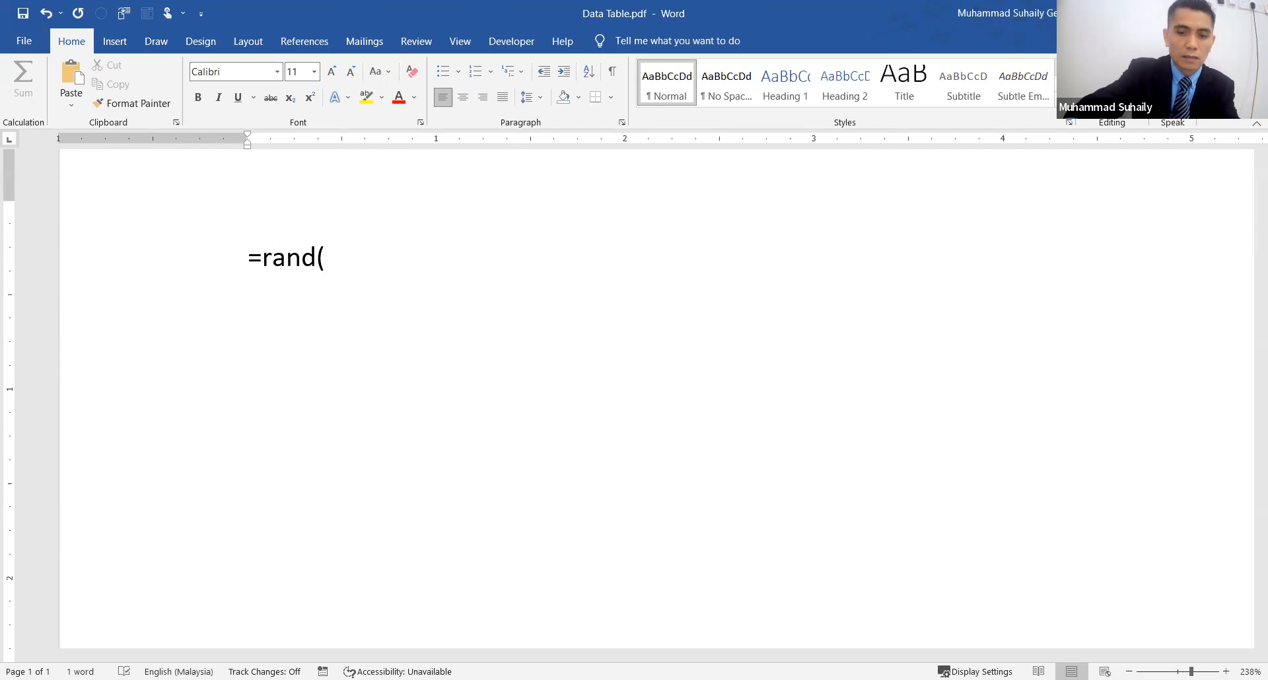
pyautogui.write(')')
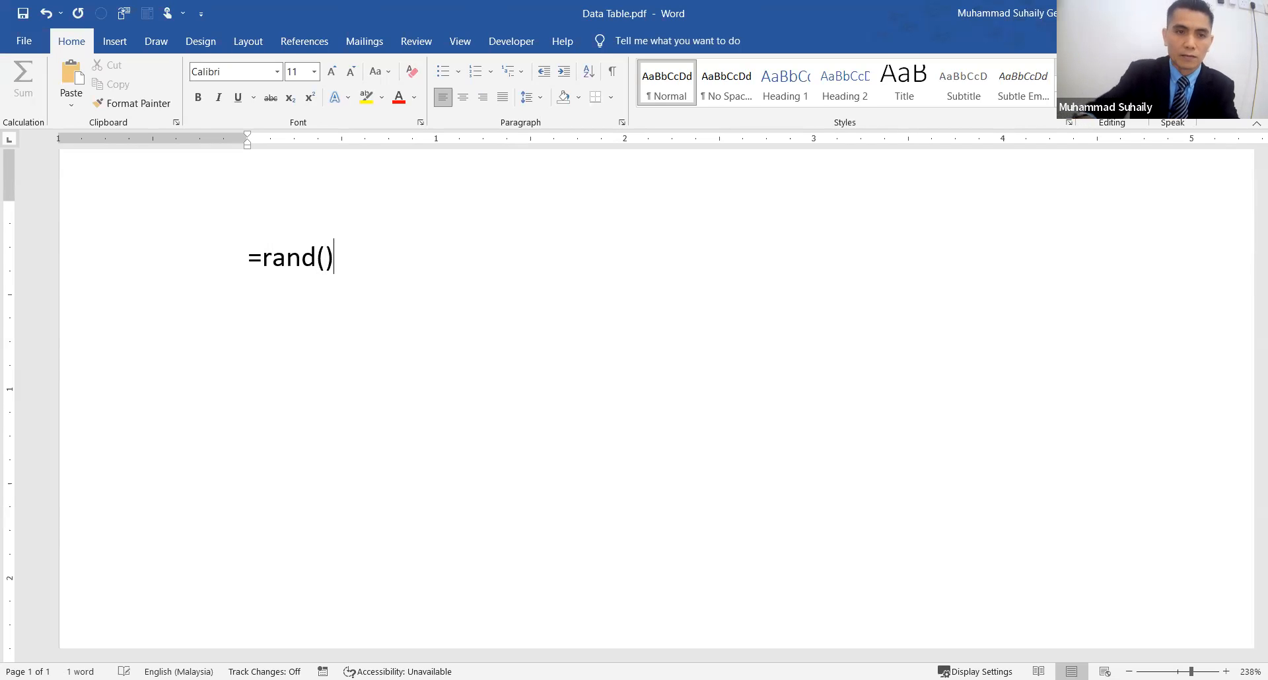
pyautogui.press('Return')
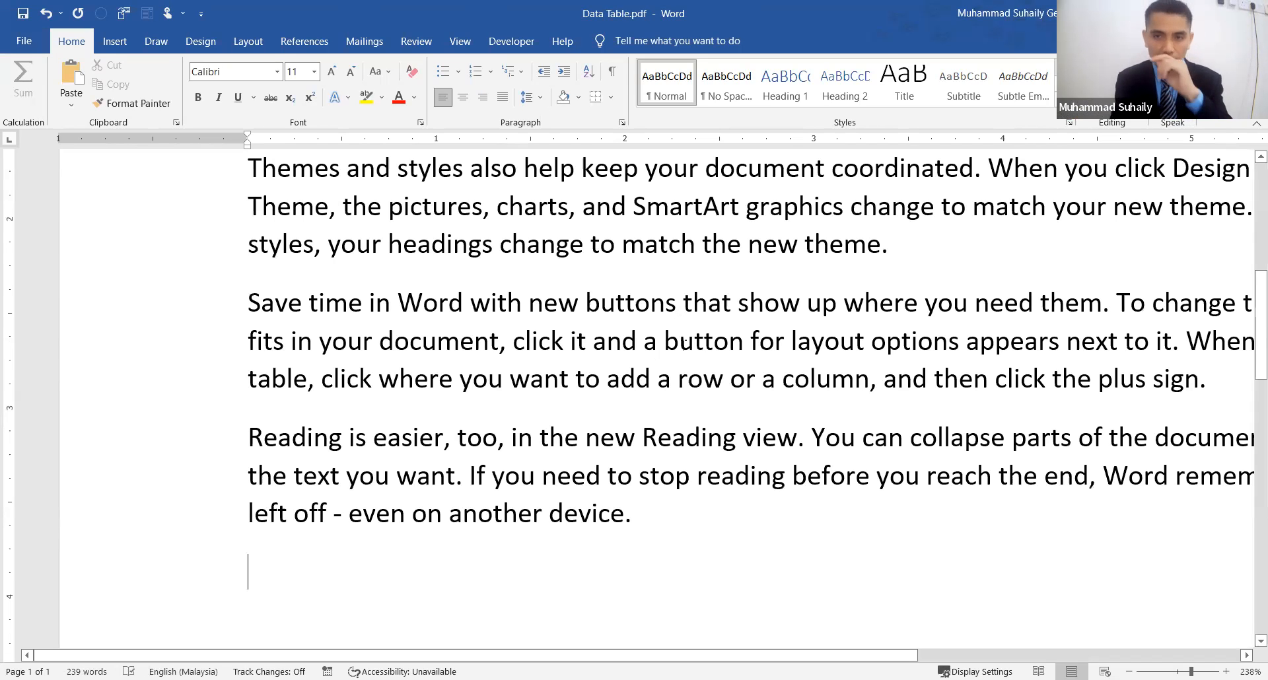
pyautogui.moveTo(1249, 330); pyautogui.dragTo(1250, 253)
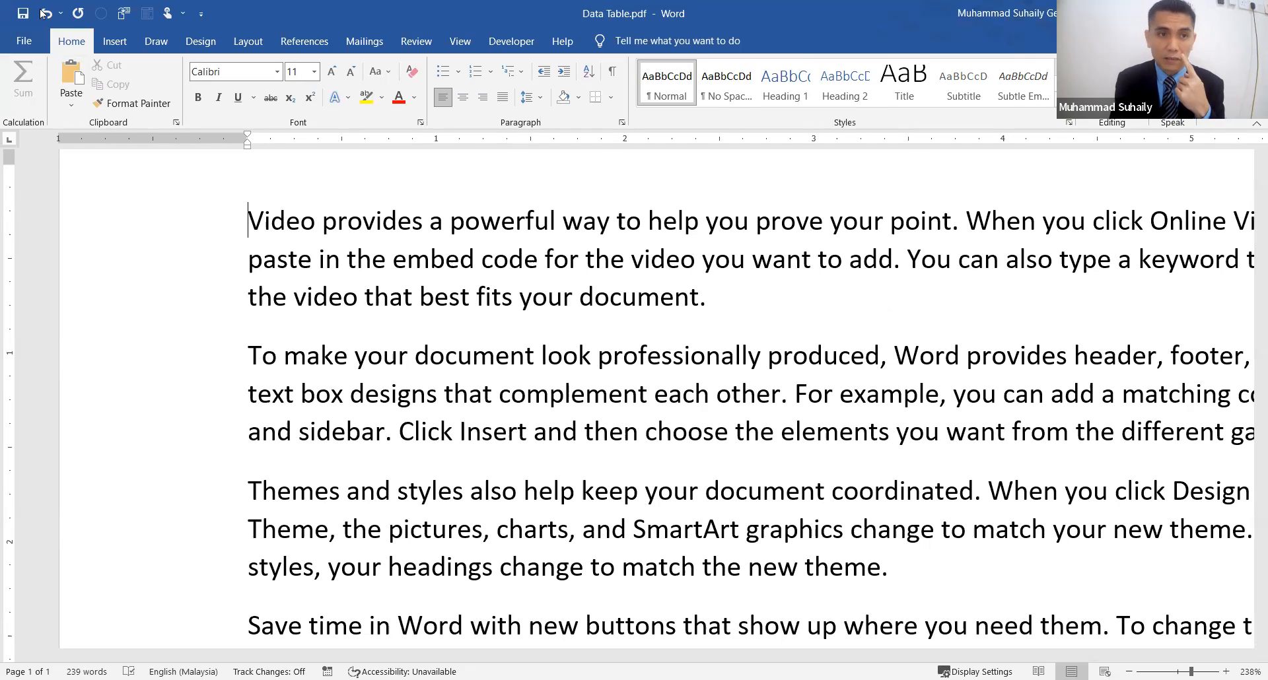
# - Undo the generated sample paragraphs, change the formula to =rand.old() and generate its text
pyautogui.hotkey('ctrl', 'z')
pyautogui.press('BackSpace')
pyautogui.press('BackSpace')
pyautogui.press('BackSpace')
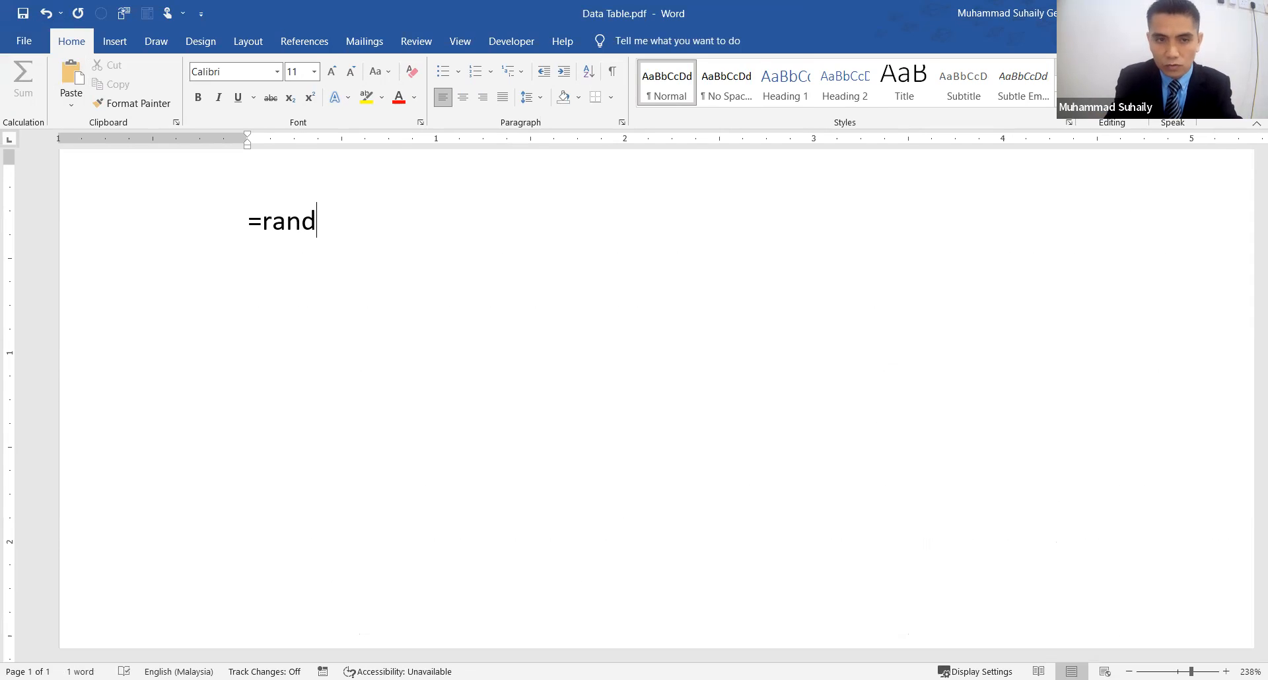
pyautogui.write('.old')
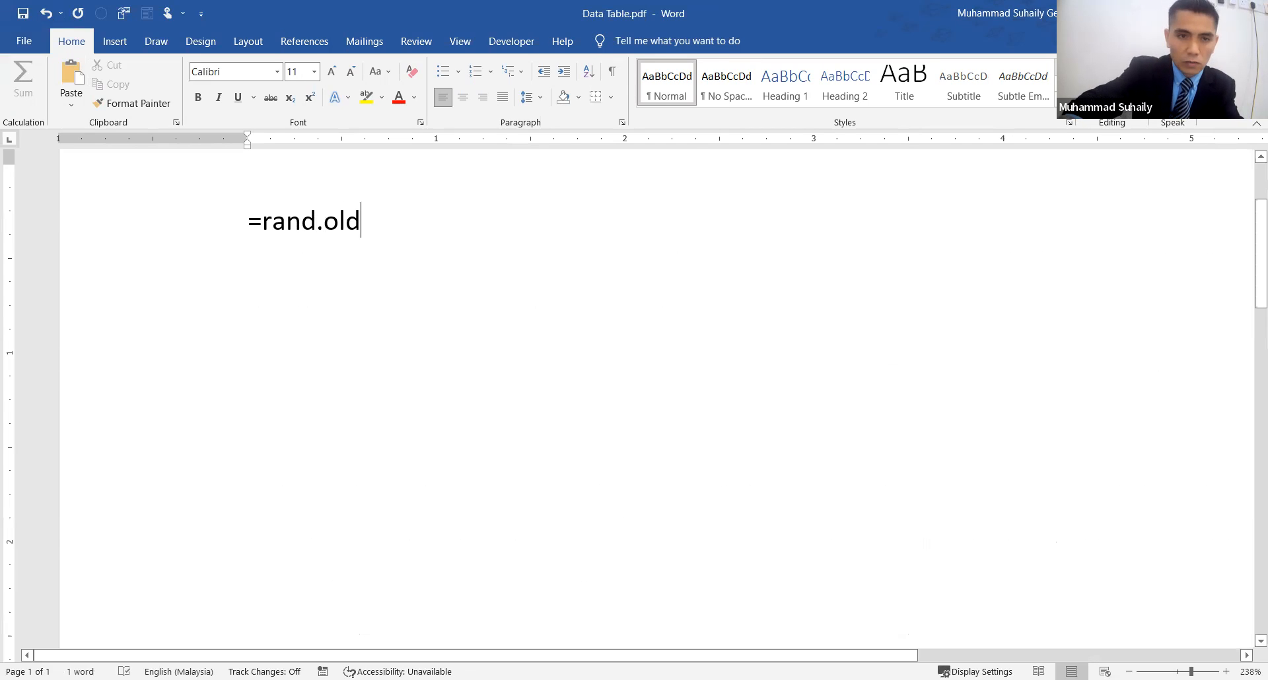
pyautogui.write('()')
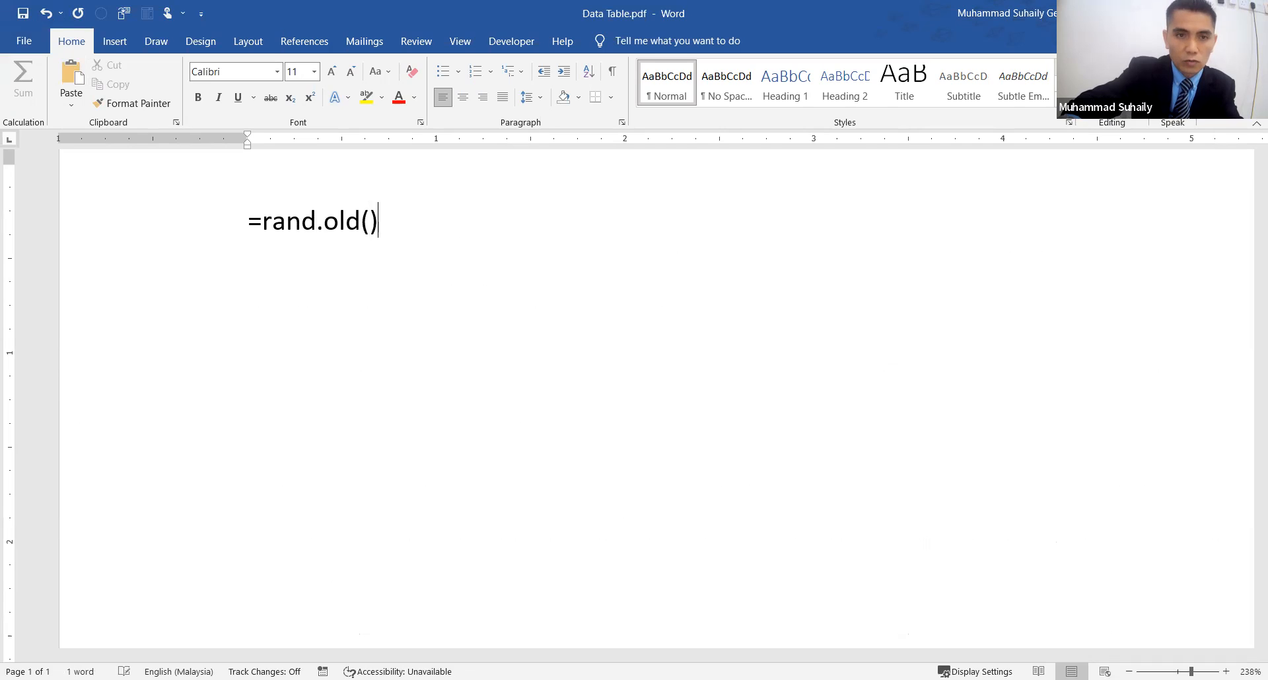
pyautogui.press('Return')
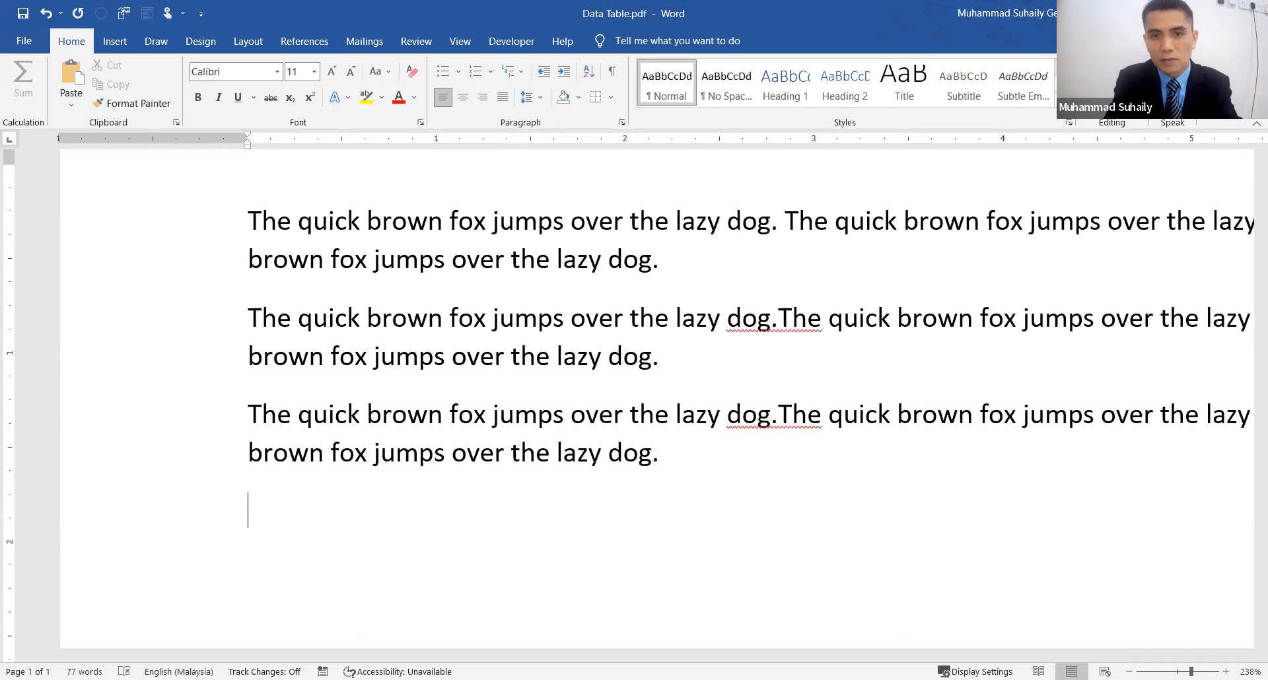
# - Undo the text produced by =rand.old() and place the insertion point before "old" in the formula
pyautogui.click(252, 218)
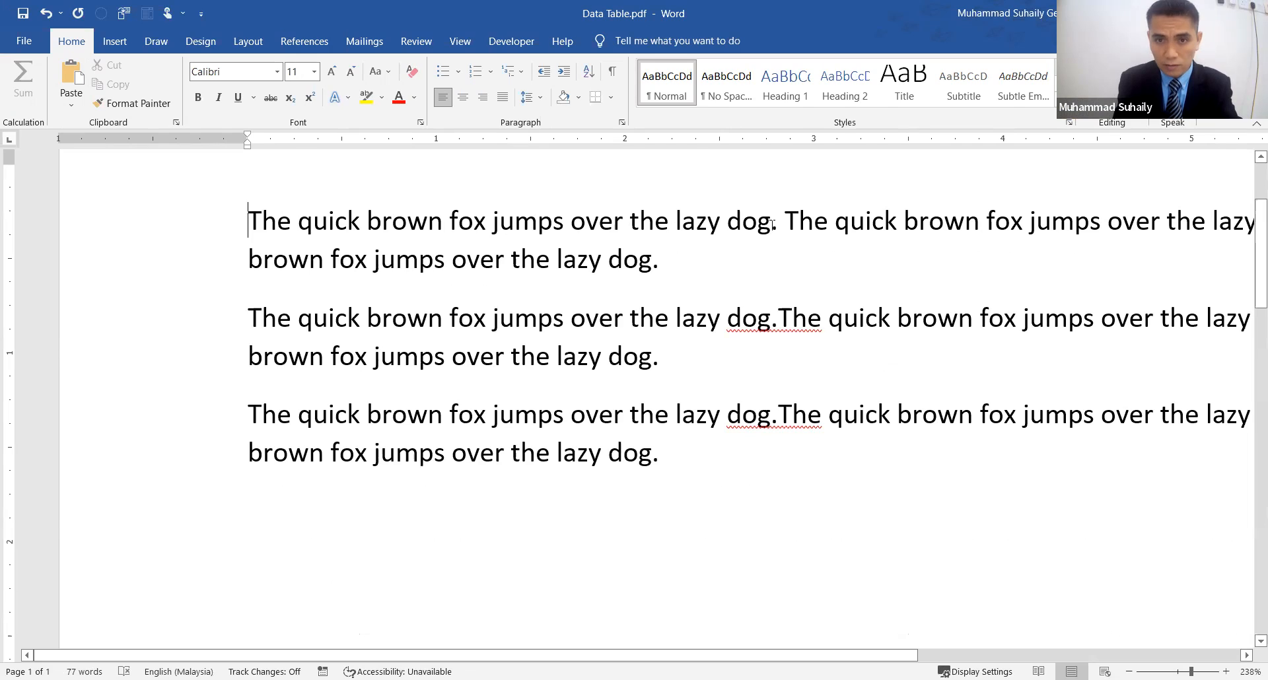
pyautogui.click(661, 262)
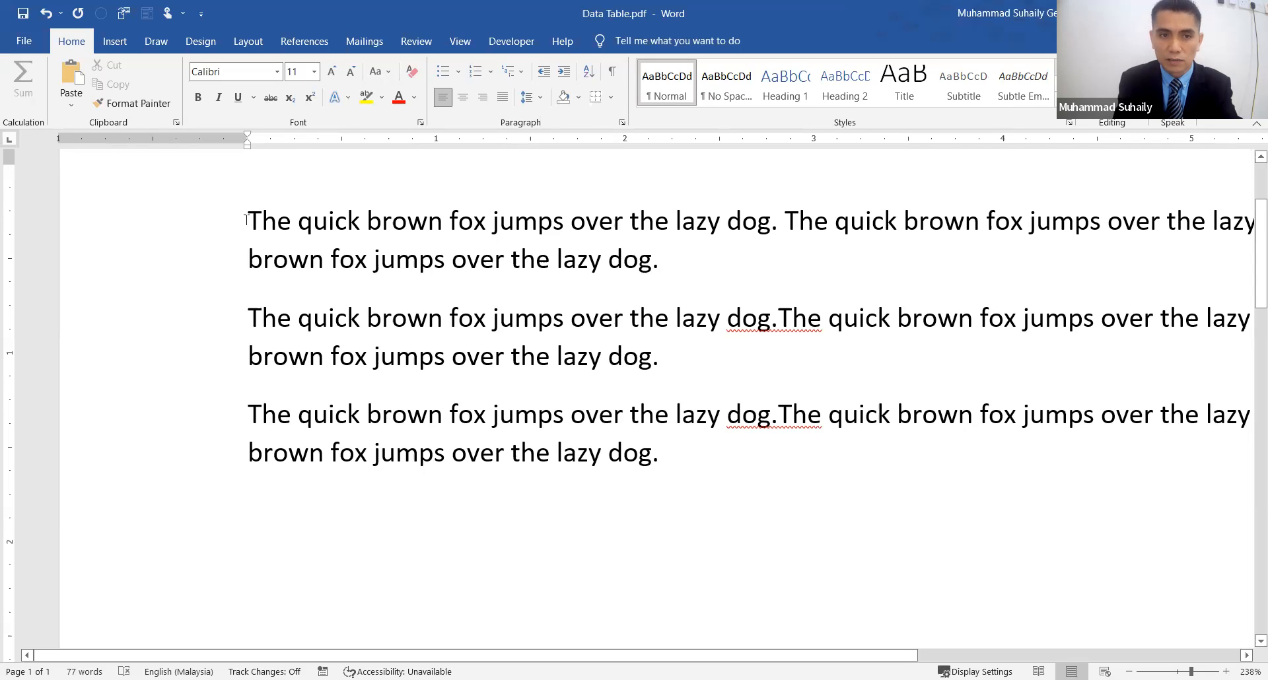
pyautogui.click(246, 220)
pyautogui.click(46, 13)
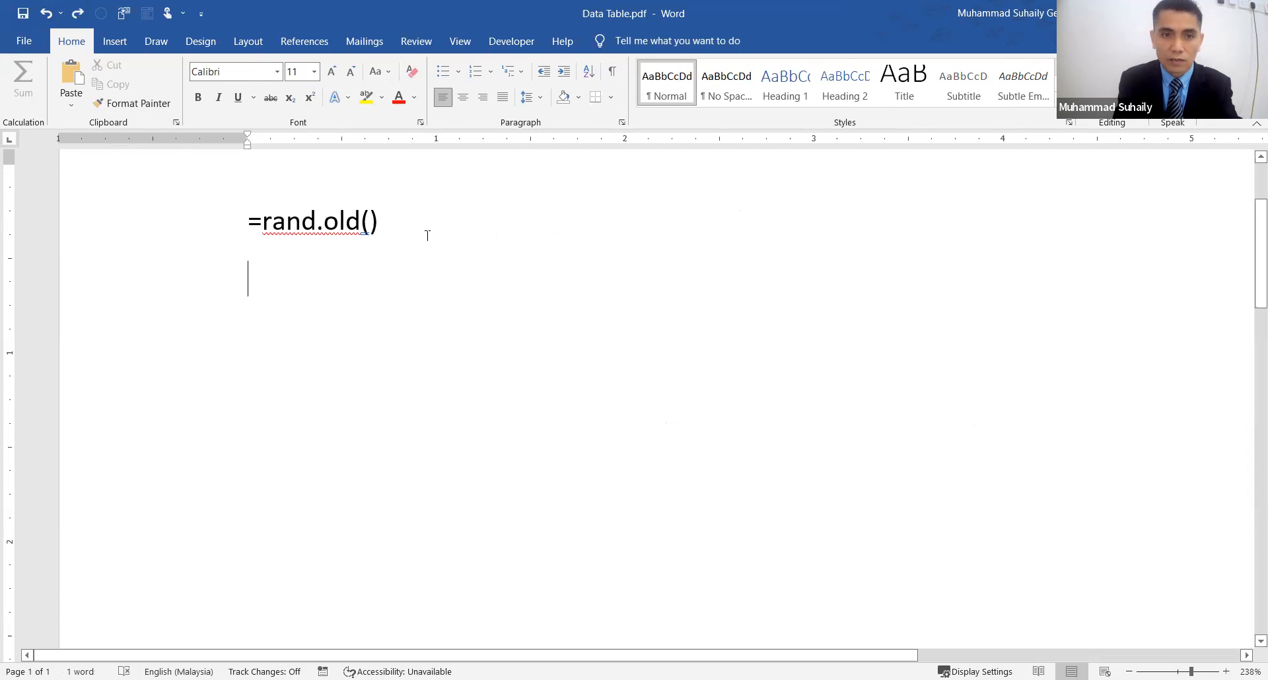
pyautogui.click(324, 226)
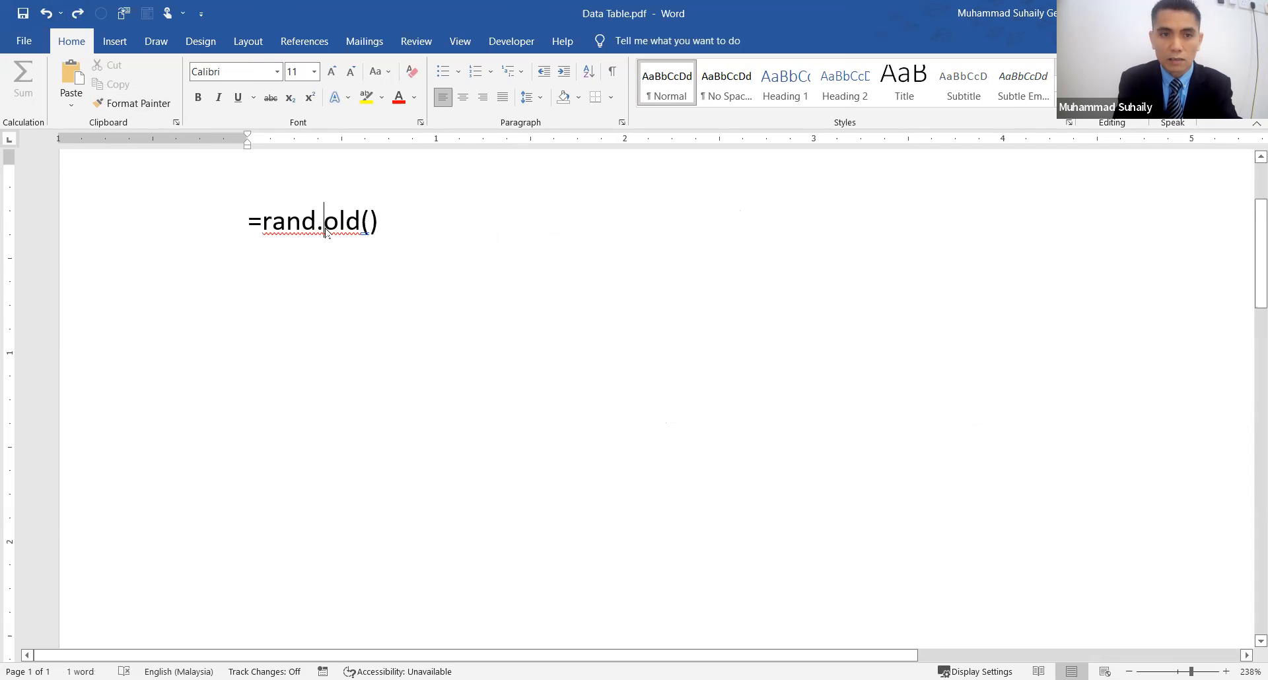
# - Ignore all spelling flags on the =rand.old() formula and generate its sample text
pyautogui.rightClick(328, 233)
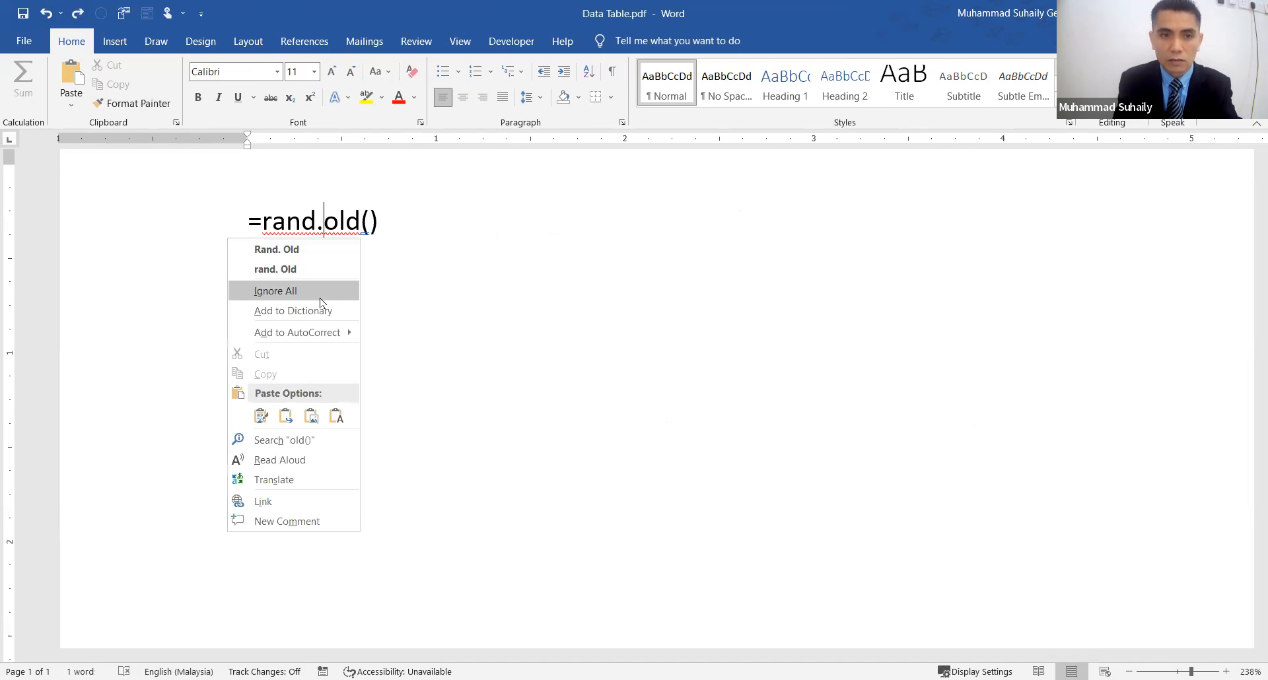
pyautogui.click(320, 296)
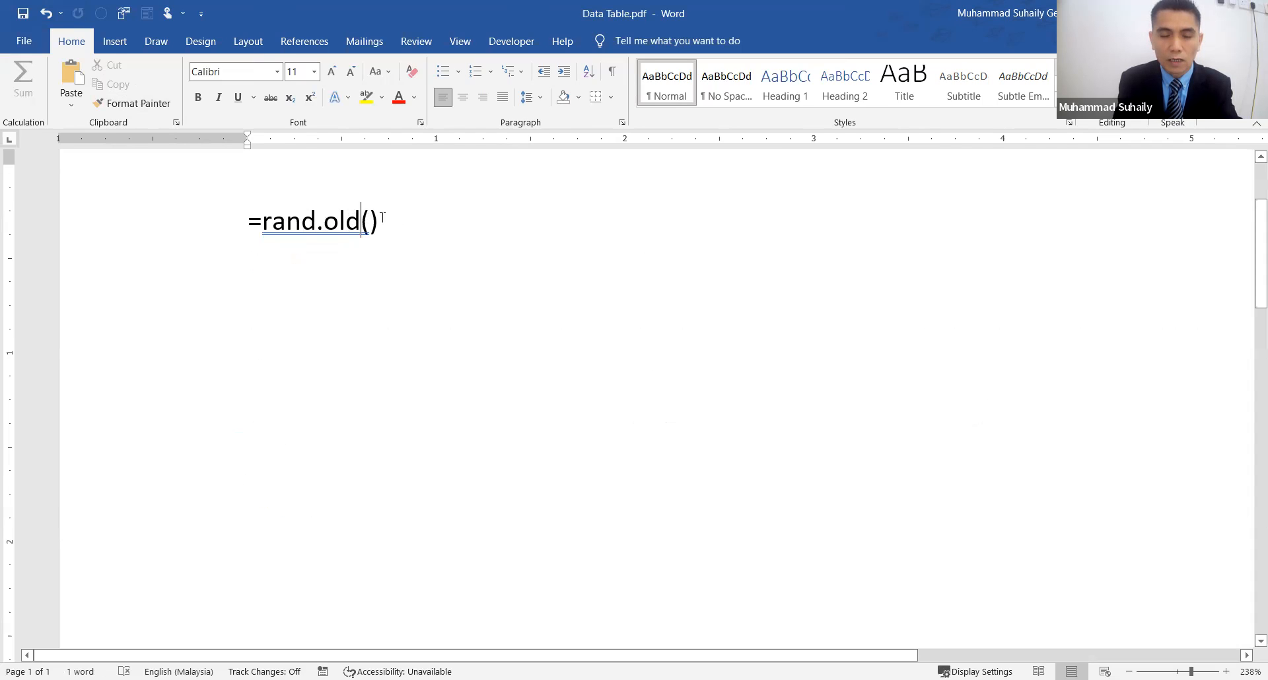
pyautogui.press('Return')
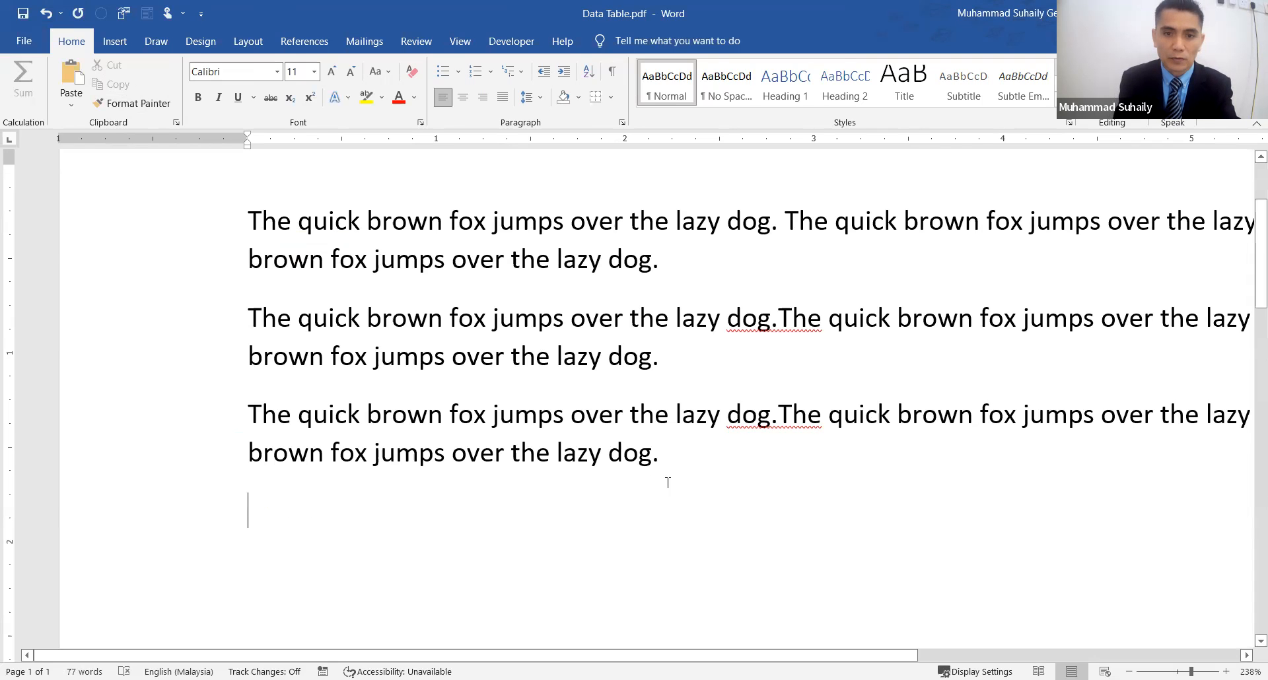
# - Undo the text generated by =rand.old() and replace the formula with =lorem() to generate placeholder paragraphs
pyautogui.moveTo(668, 482); pyautogui.dragTo(130, 167)
pyautogui.click(44, 13)
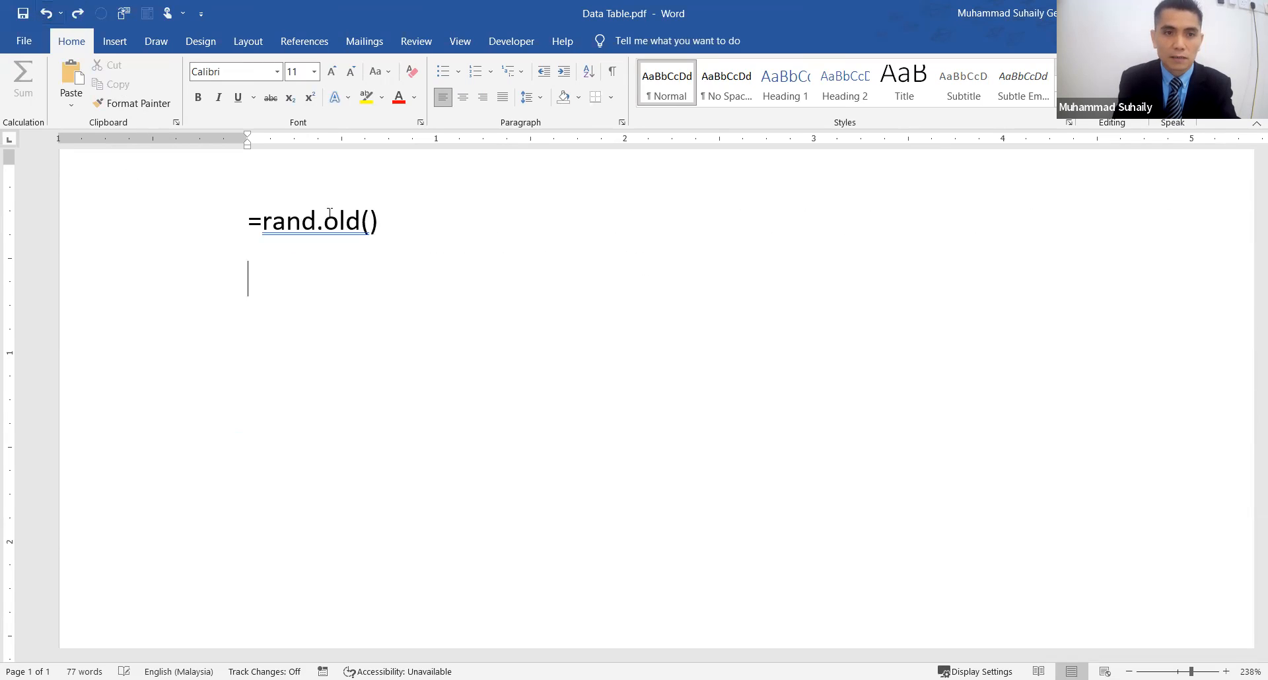
pyautogui.moveTo(387, 224); pyautogui.dragTo(230, 224)
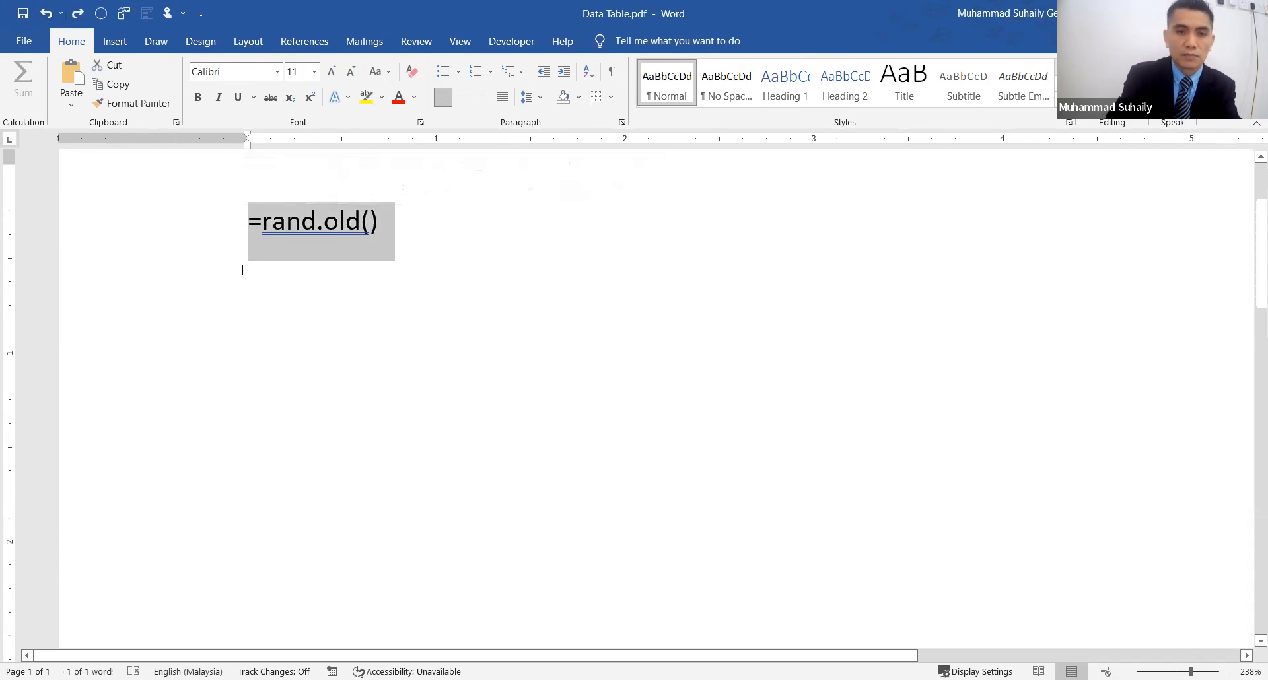
pyautogui.write('=')
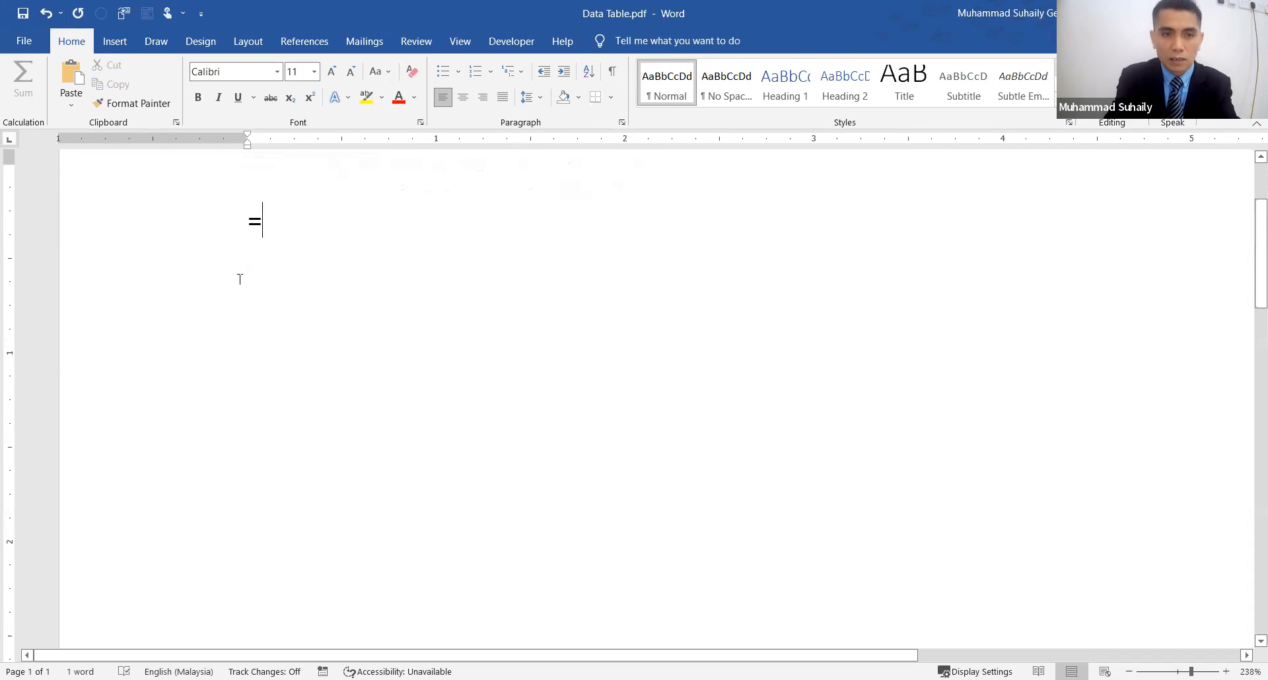
pyautogui.write('lorem')
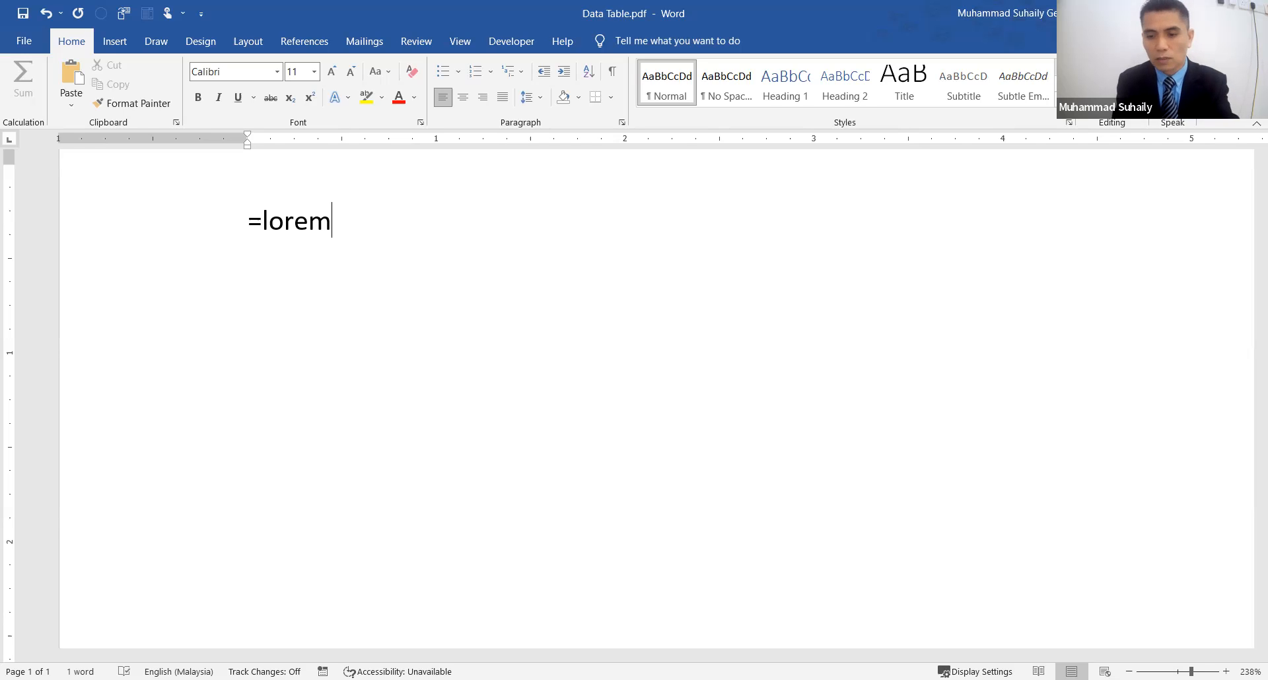
pyautogui.press('Return')
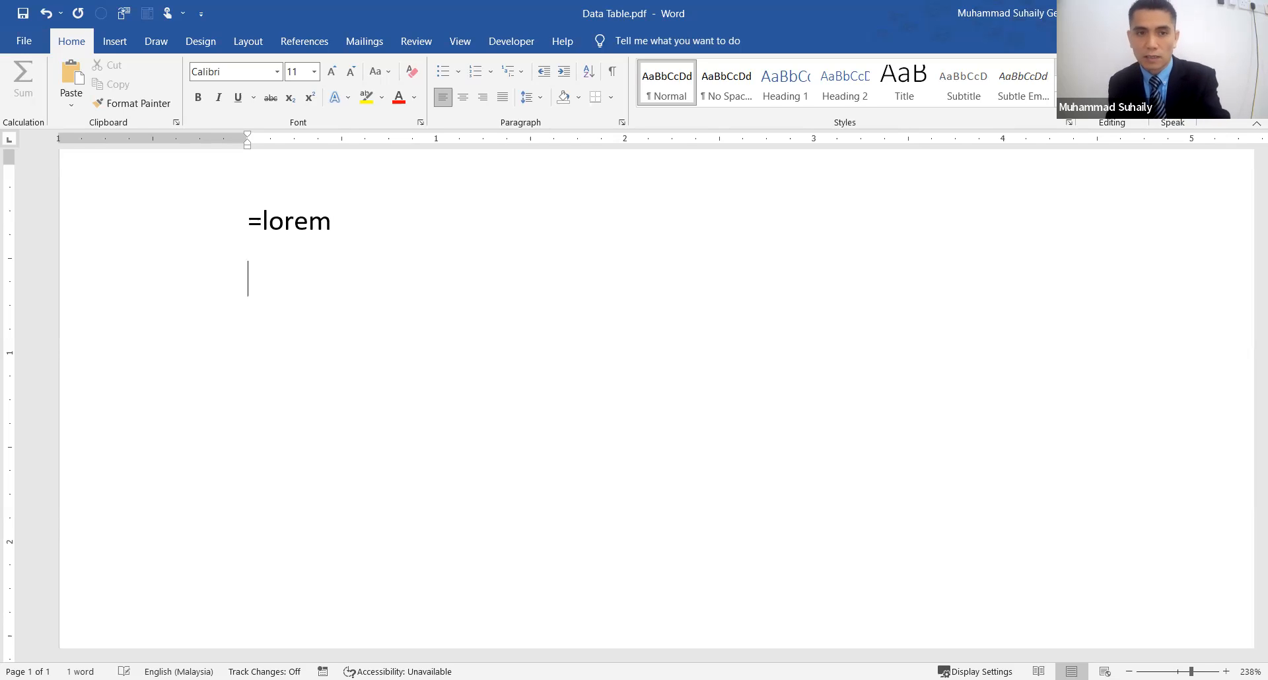
pyautogui.click(365, 211)
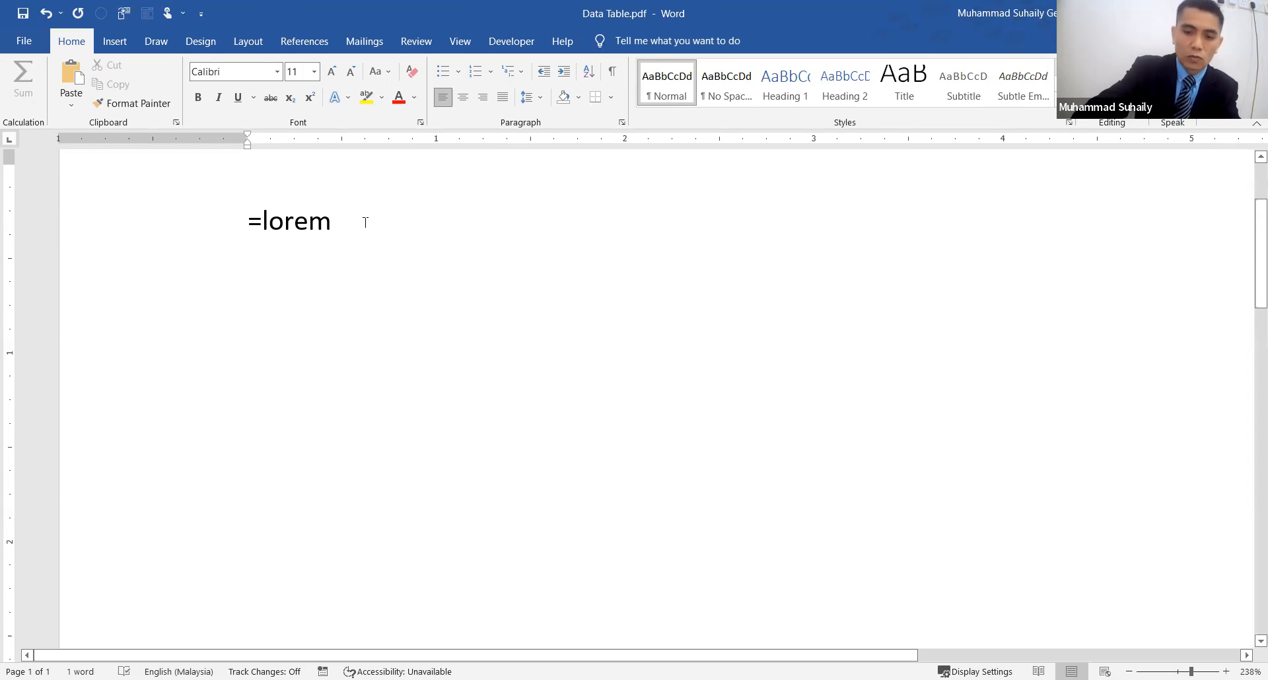
pyautogui.write('()')
pyautogui.press('Return')
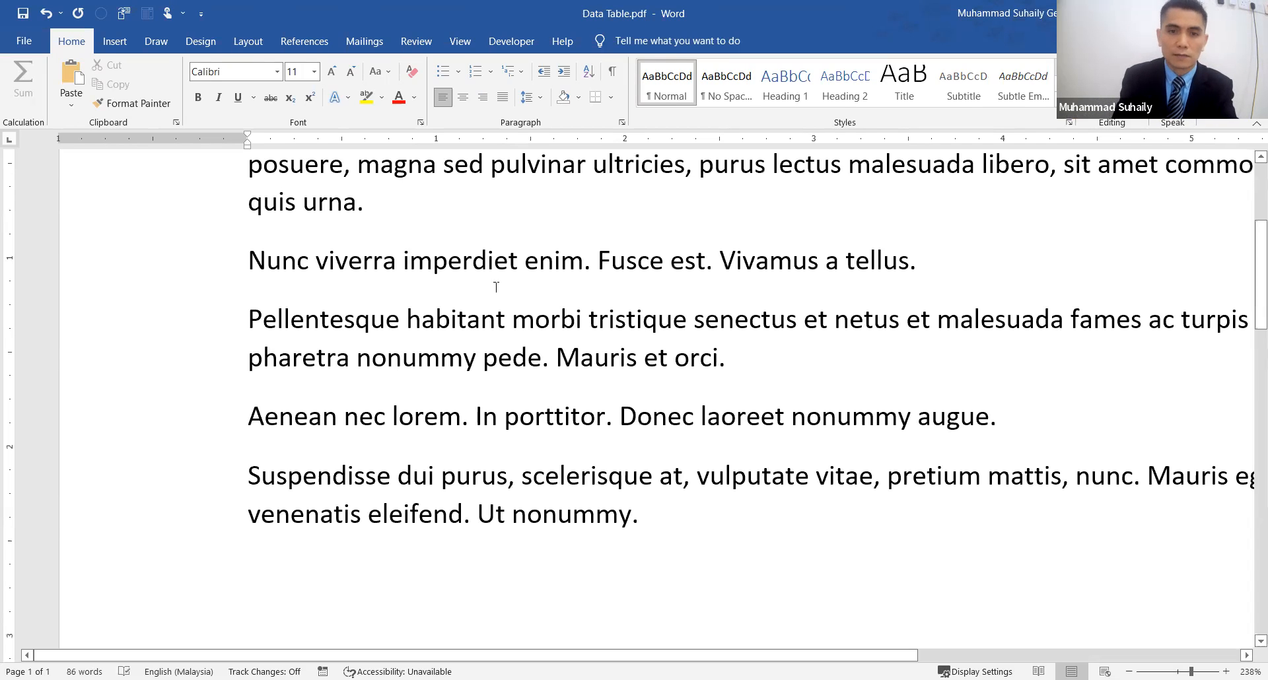
pyautogui.scroll(3, 516, 297)
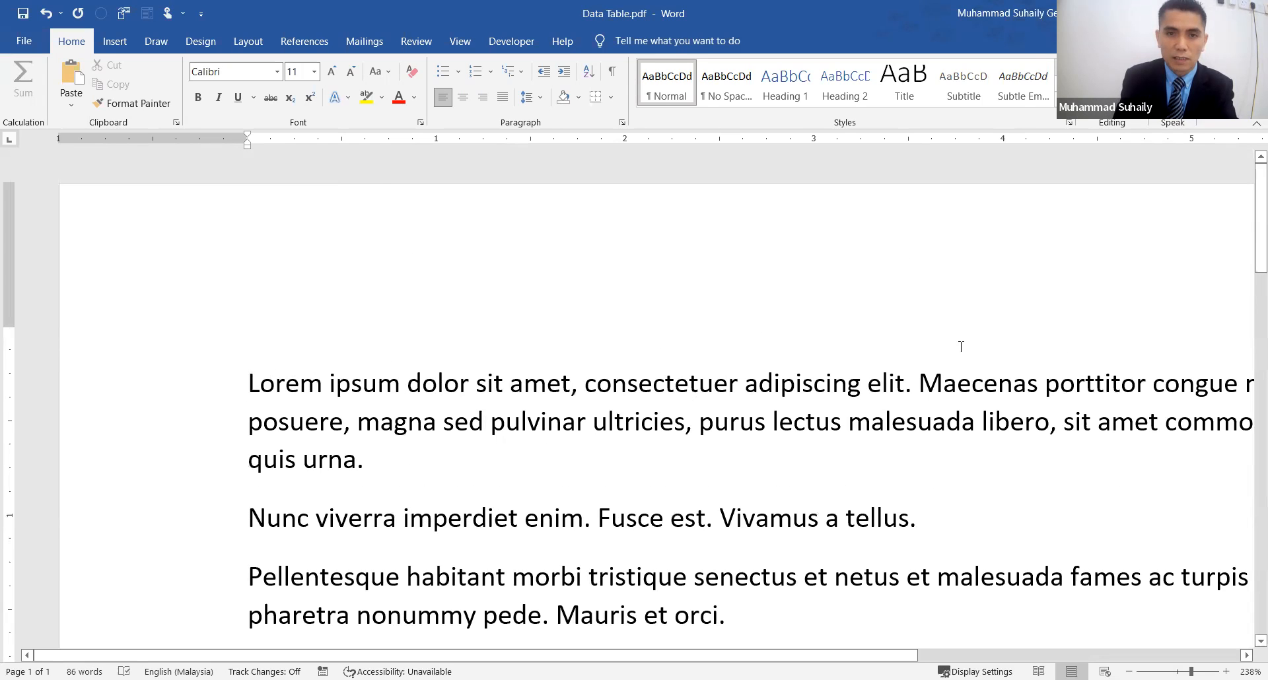
# - Delete all the lorem ipsum text from the document
pyautogui.moveTo(1252, 231); pyautogui.dragTo(1248, 264)
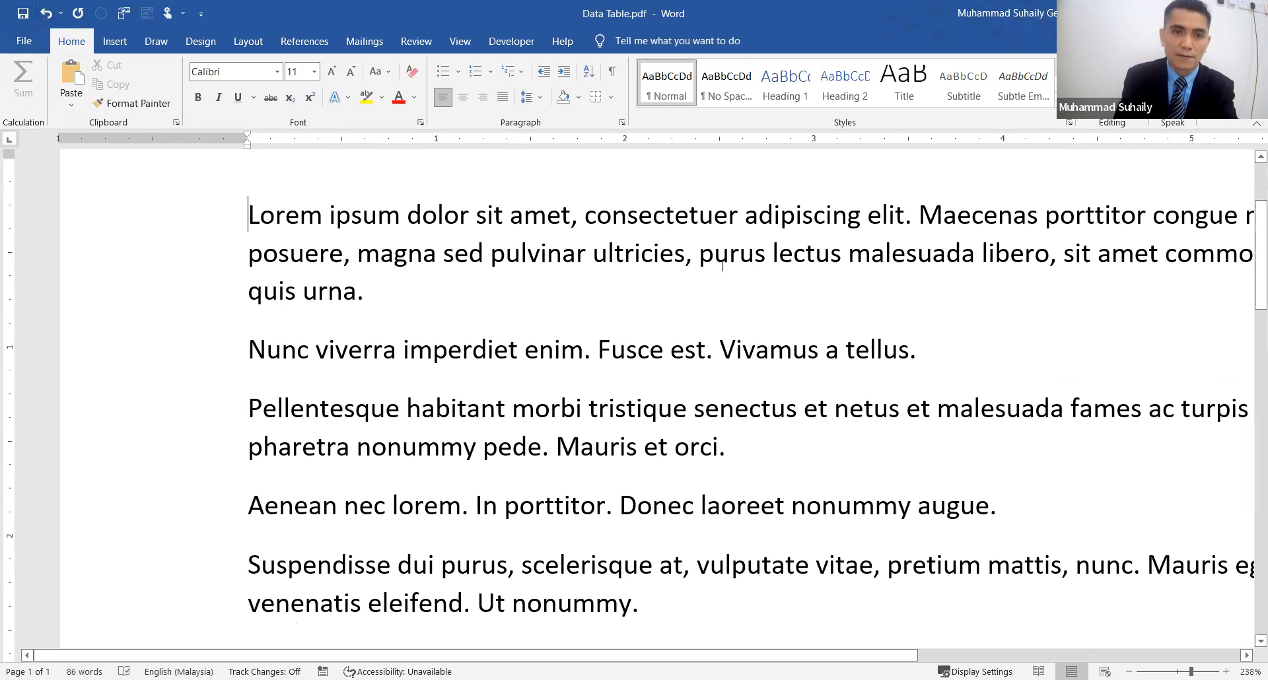
pyautogui.hotkey('ctrl', 'a')
pyautogui.scroll(-4, 863, 439)
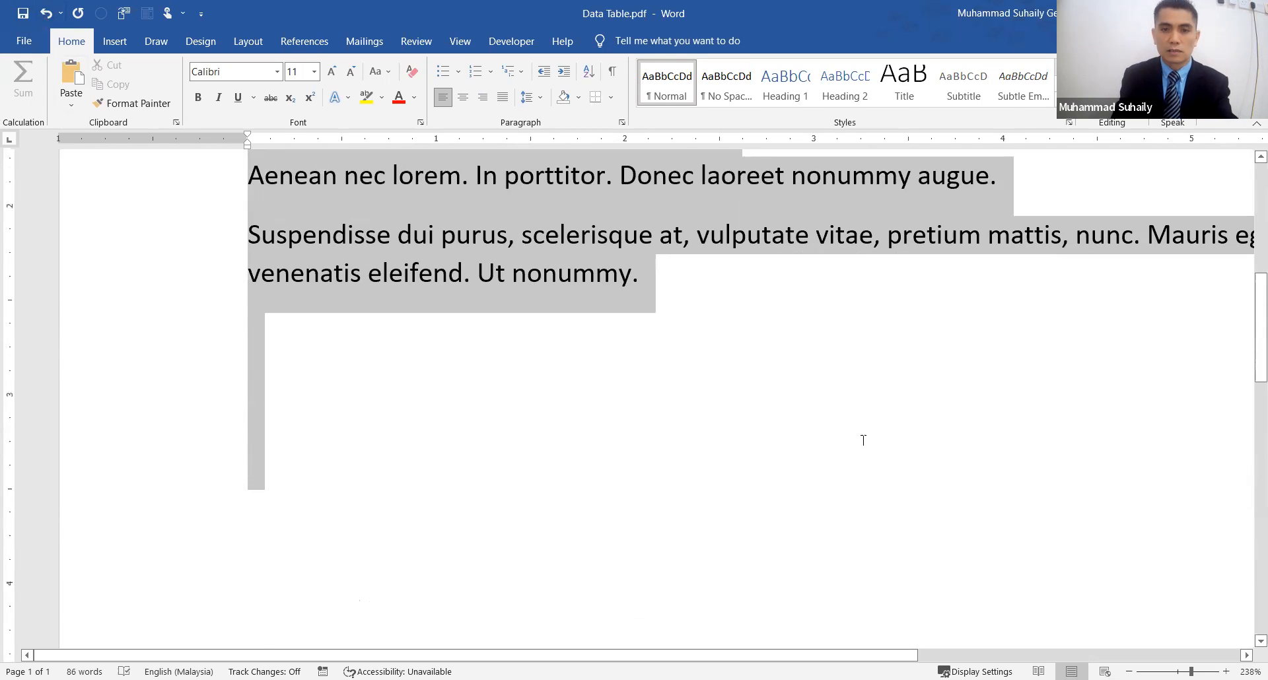
pyautogui.click(801, 405)
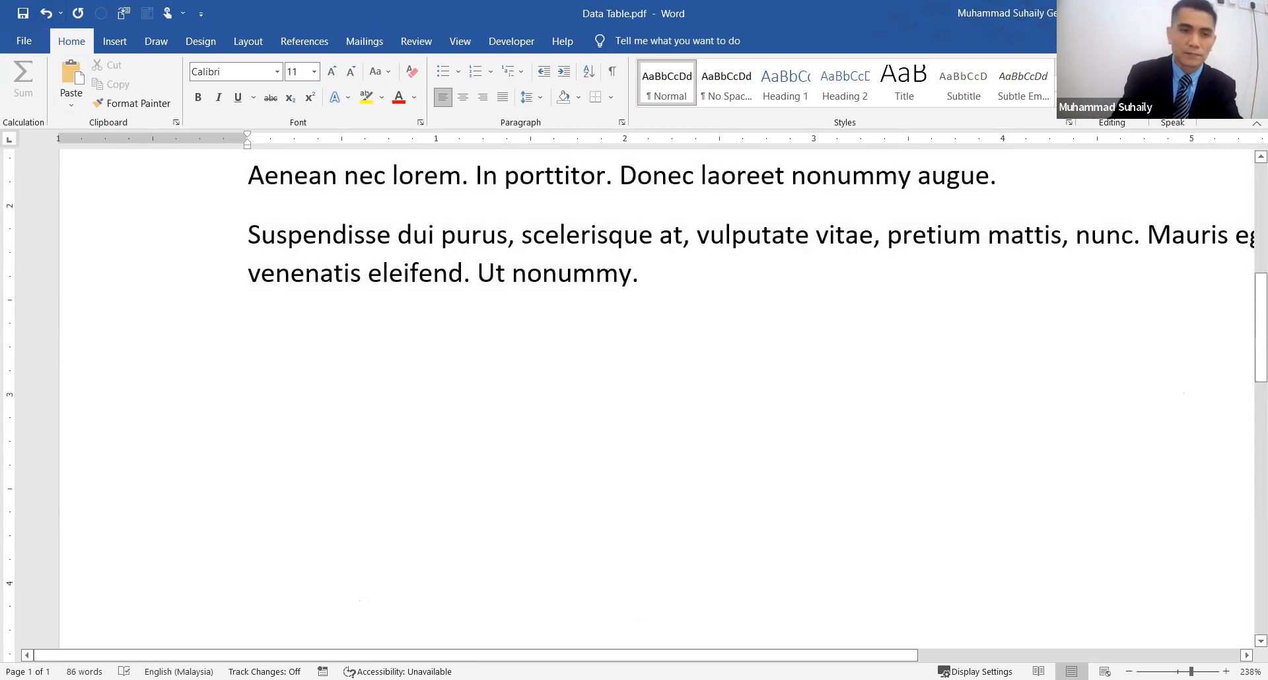
pyautogui.moveTo(727, 292); pyautogui.dragTo(7, 40)
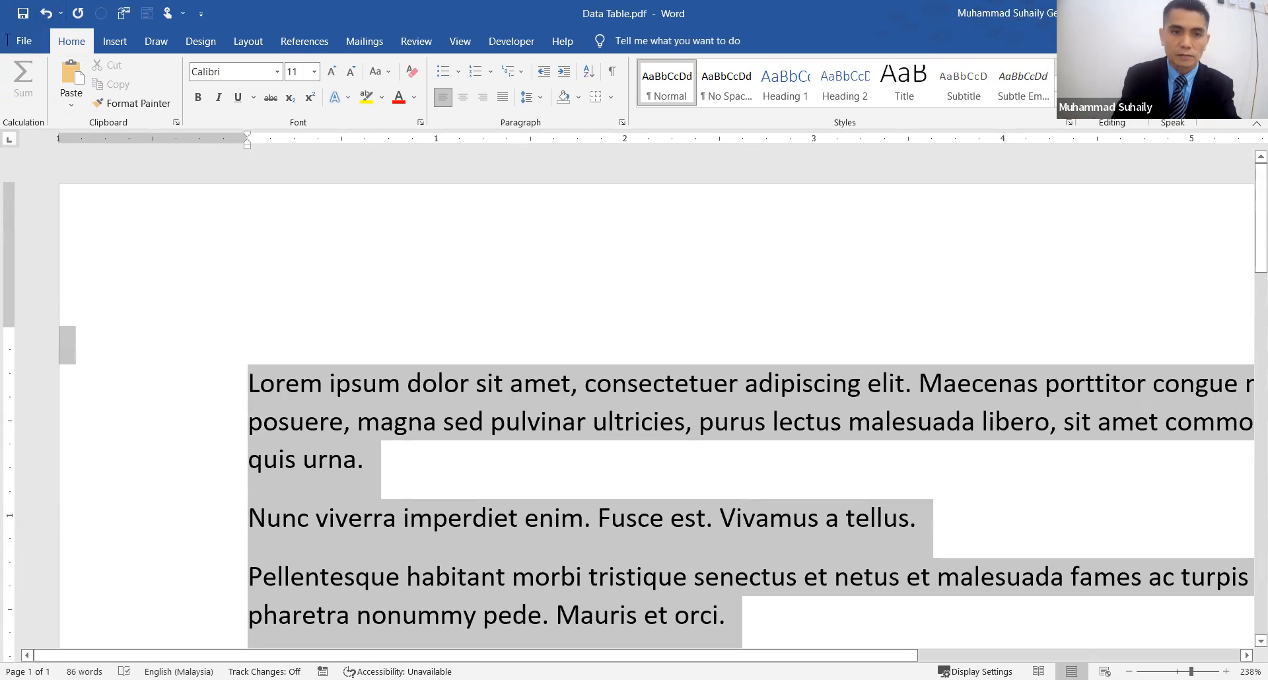
pyautogui.press('Delete')
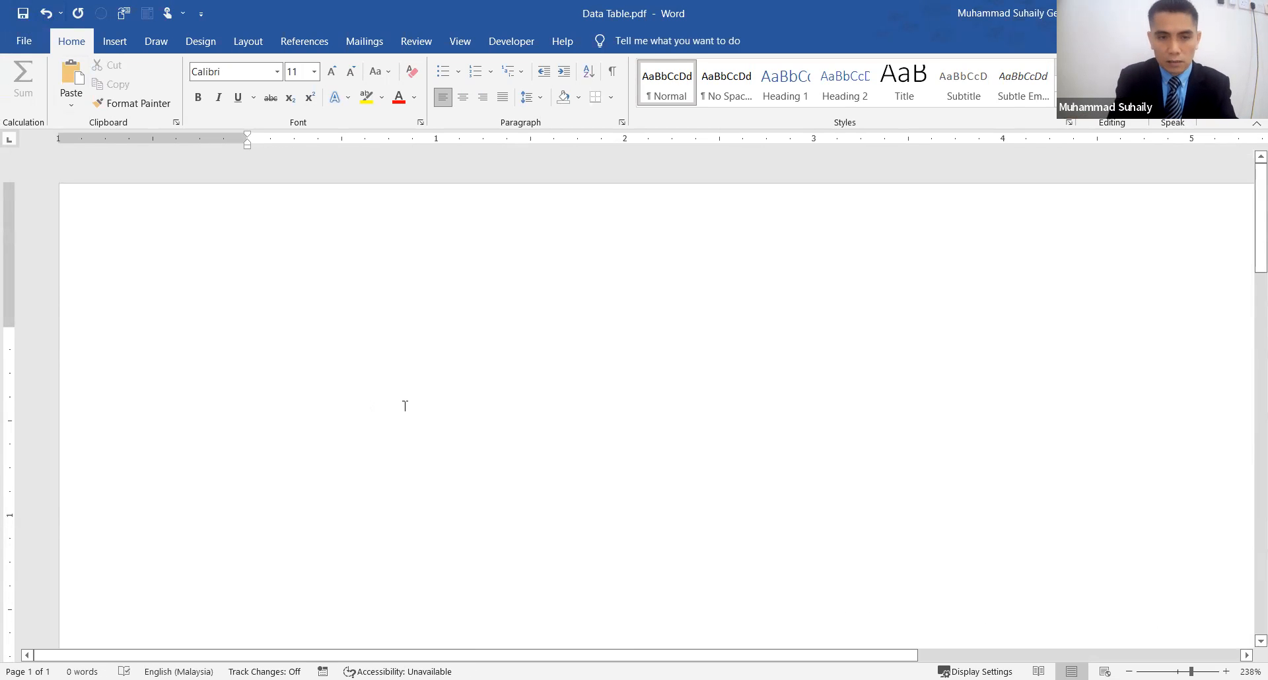
pyautogui.hotkey('ctrl', 'z')
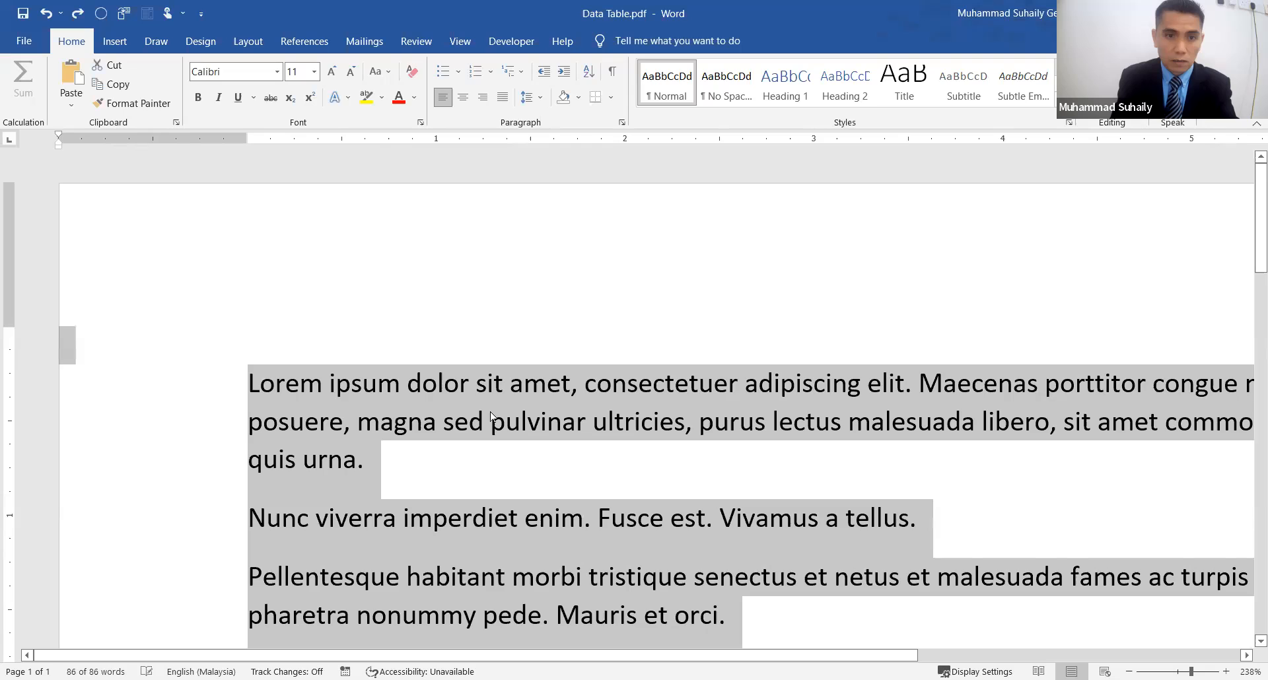
pyautogui.click(455, 360)
pyautogui.hotkey('ctrl', 'a')
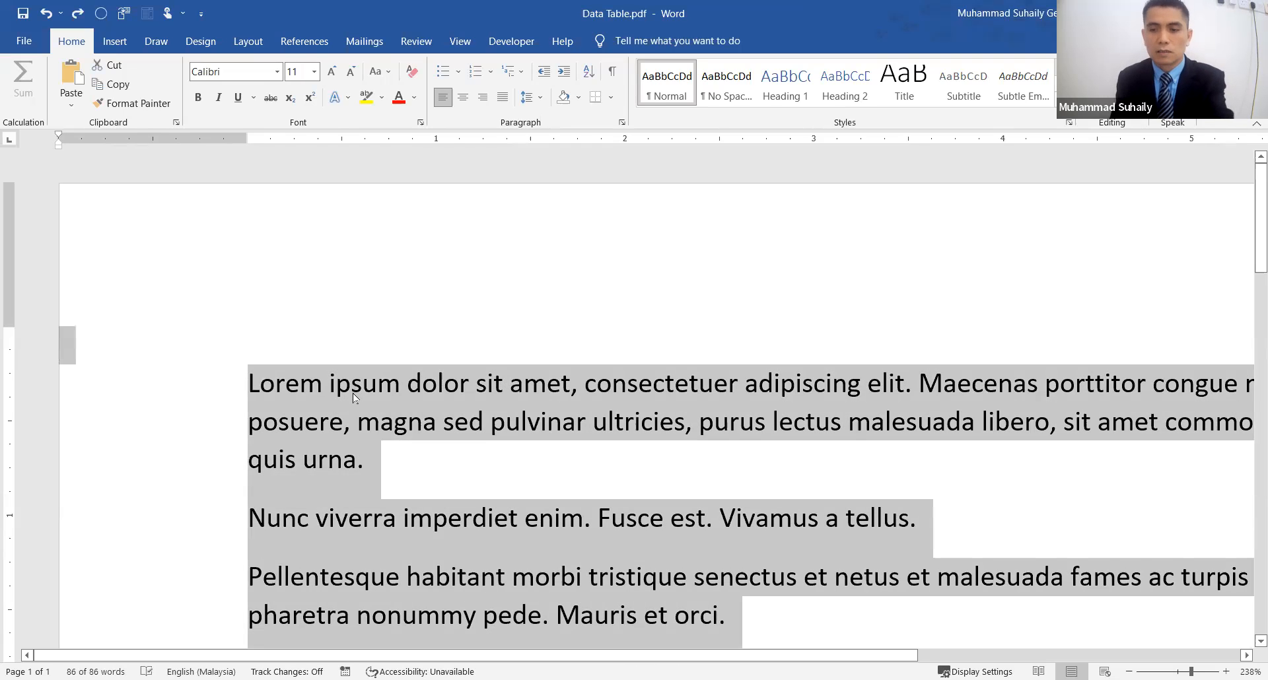
pyautogui.press('Delete')
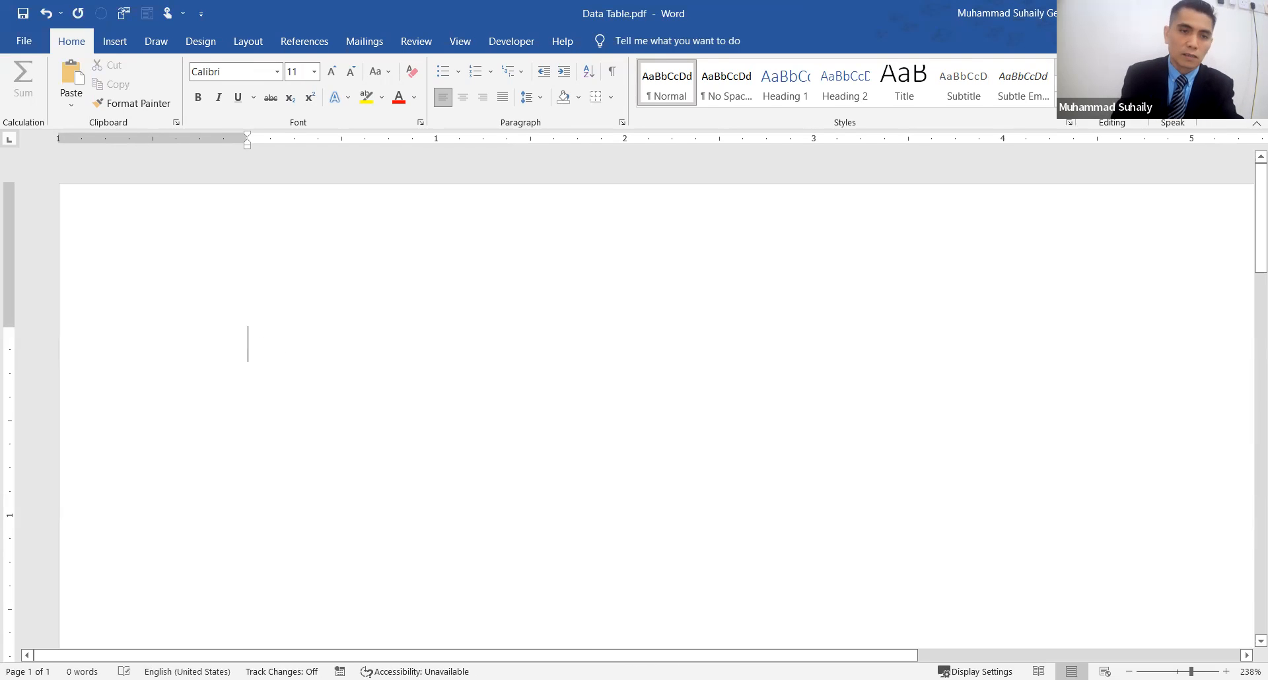
# - Generate sample paragraphs on the empty page with the formula =rand()
pyautogui.write('=')
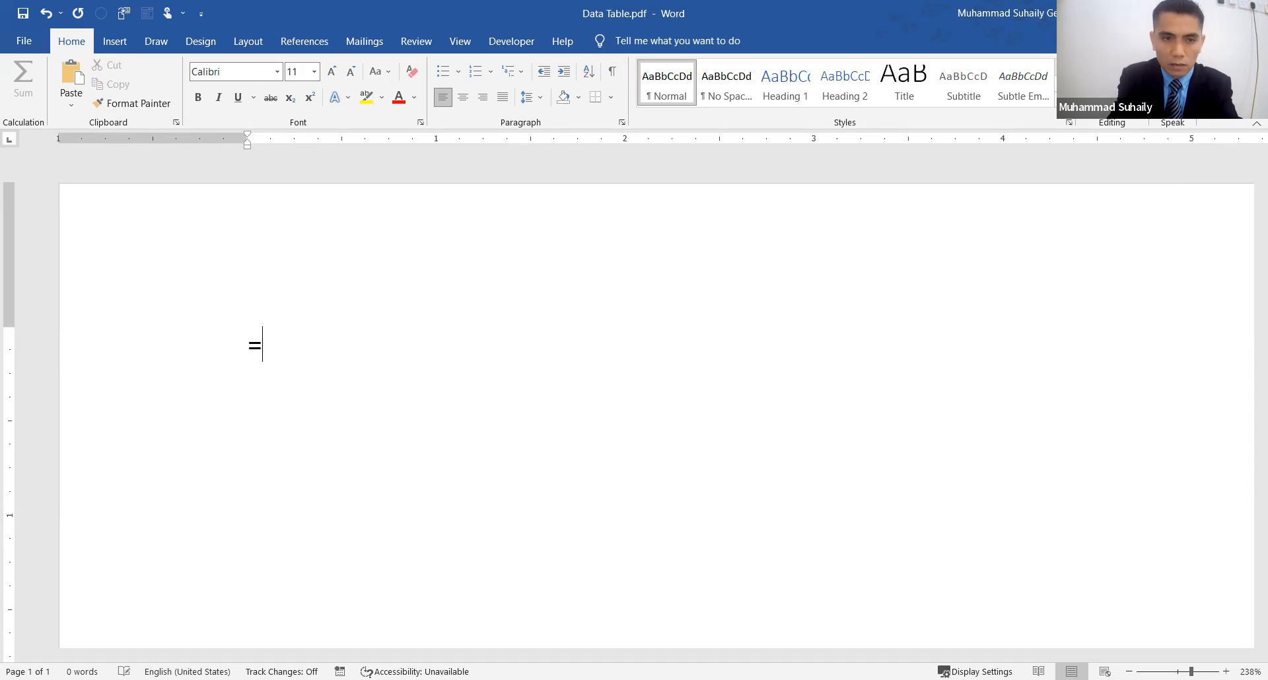
pyautogui.write('rand')
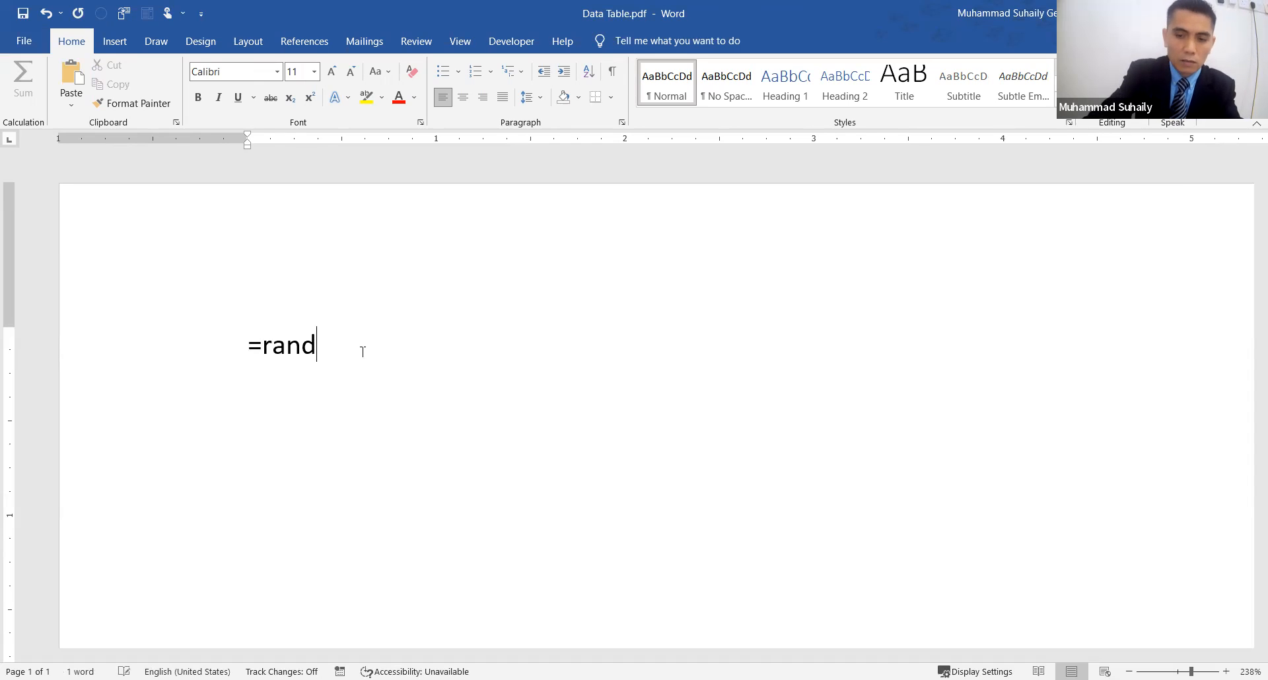
pyautogui.write('()')
pyautogui.press('Return')
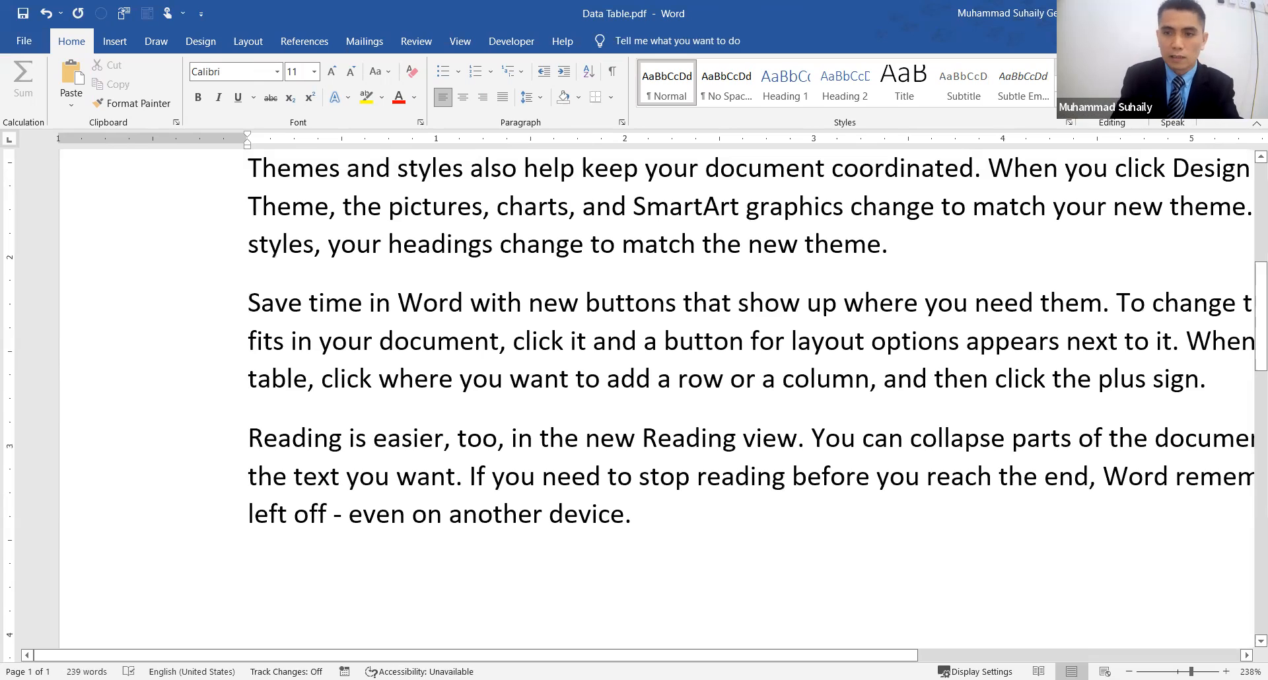
pyautogui.moveTo(1192, 671); pyautogui.dragTo(1180, 672)
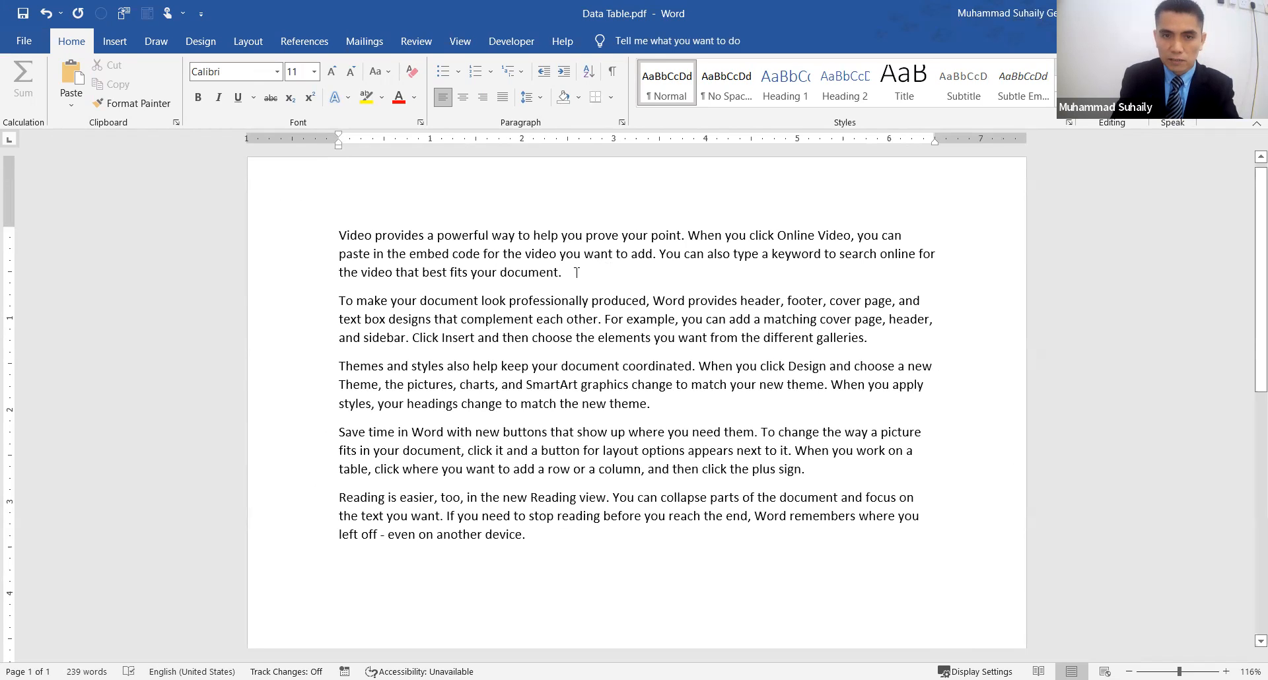
# - Colour the text of the first paragraph, "Video provides a powerful way", red
pyautogui.moveTo(340, 236); pyautogui.dragTo(607, 285)
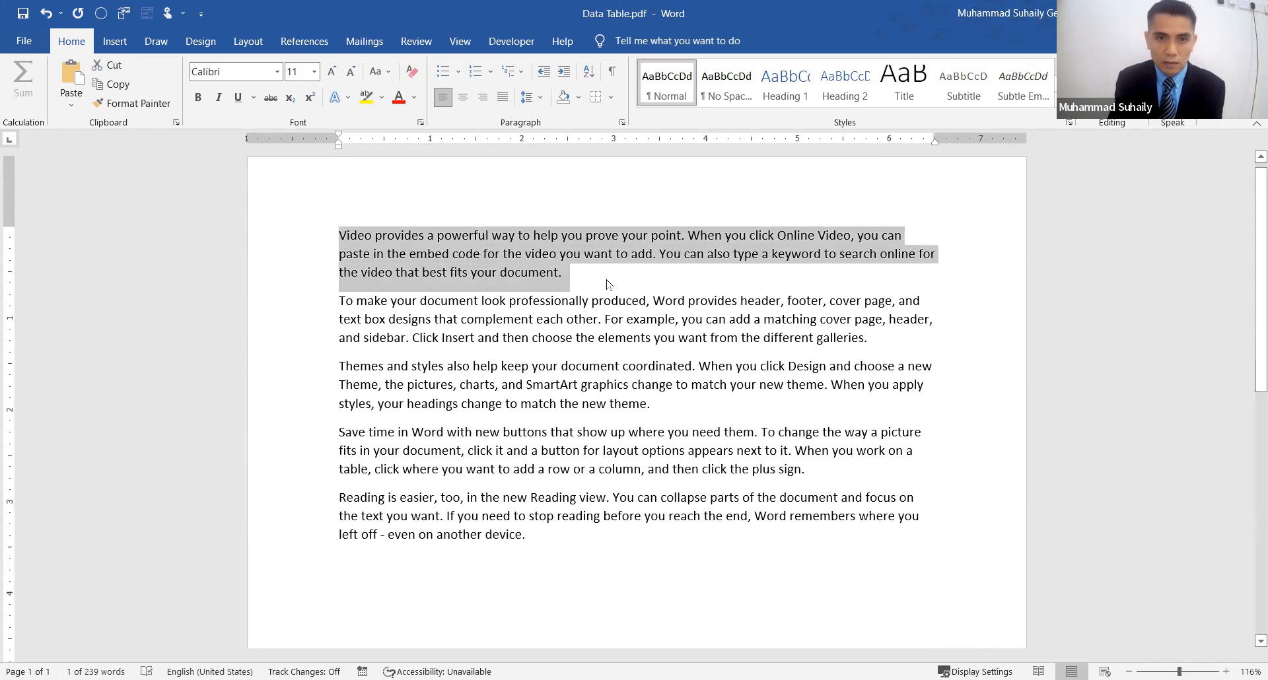
pyautogui.click(399, 97)
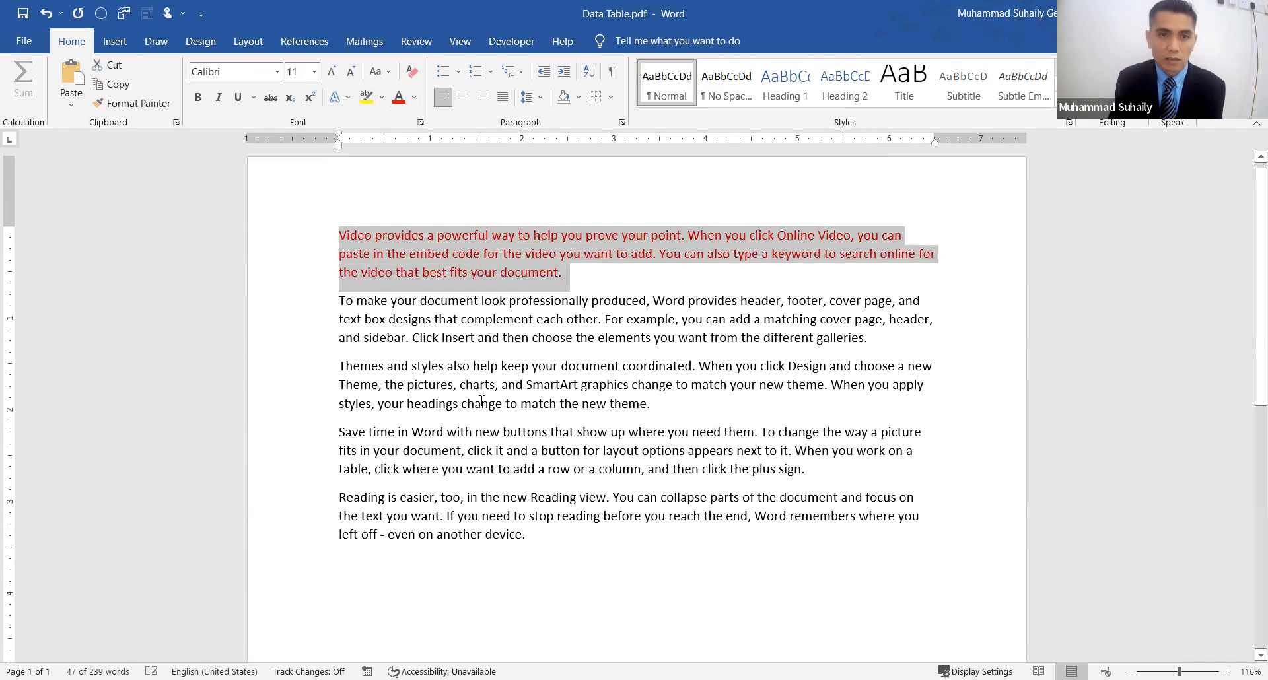
pyautogui.click(481, 404)
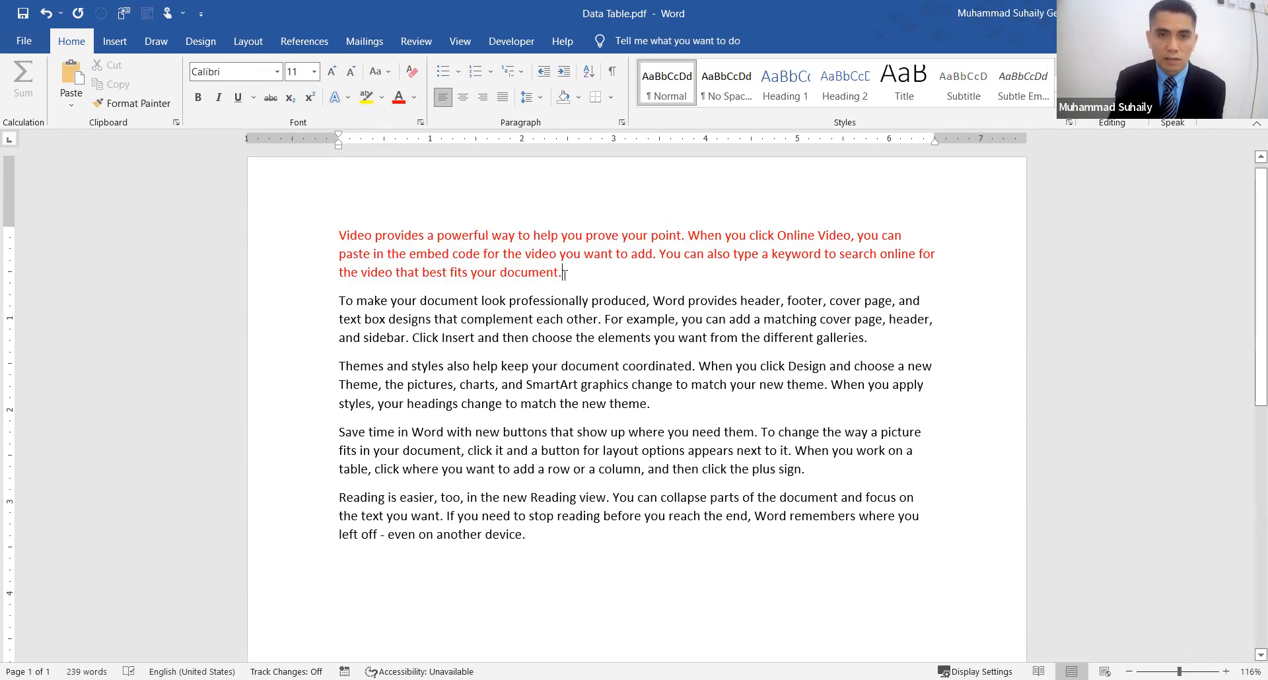
# - Colour the text of the second paragraph, "To make your document look professionally produced", standard blue
pyautogui.moveTo(335, 302); pyautogui.dragTo(892, 339)
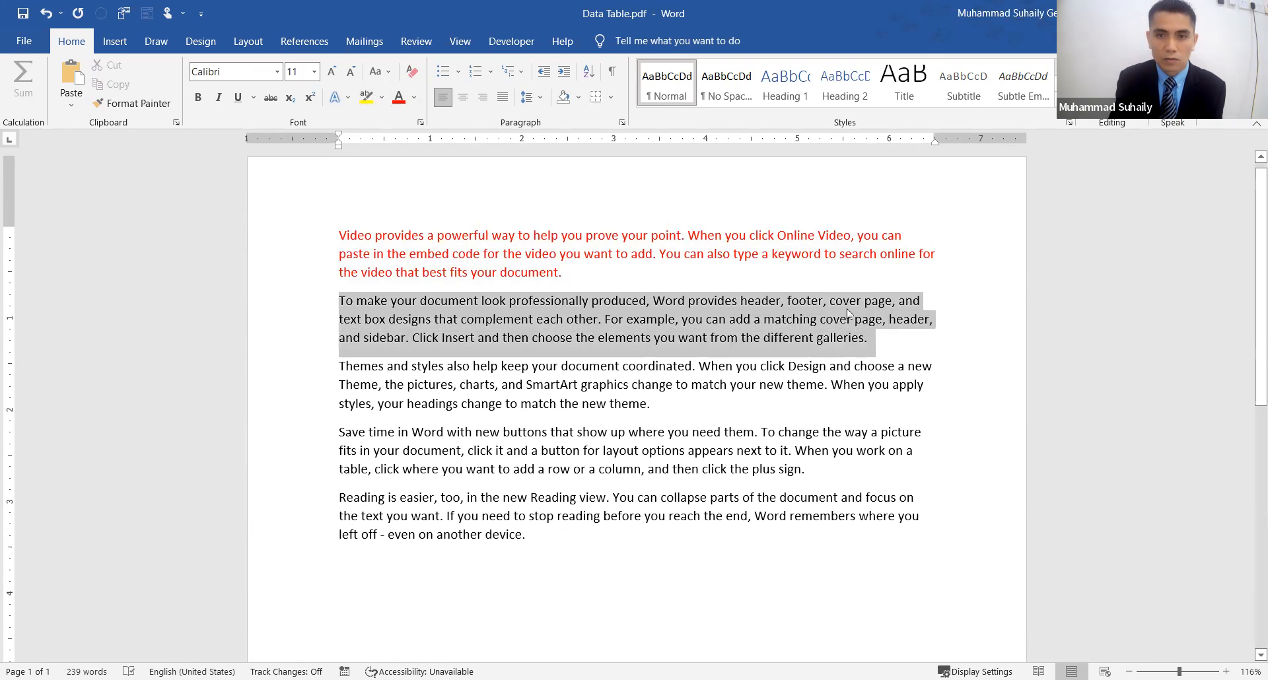
pyautogui.click(414, 97)
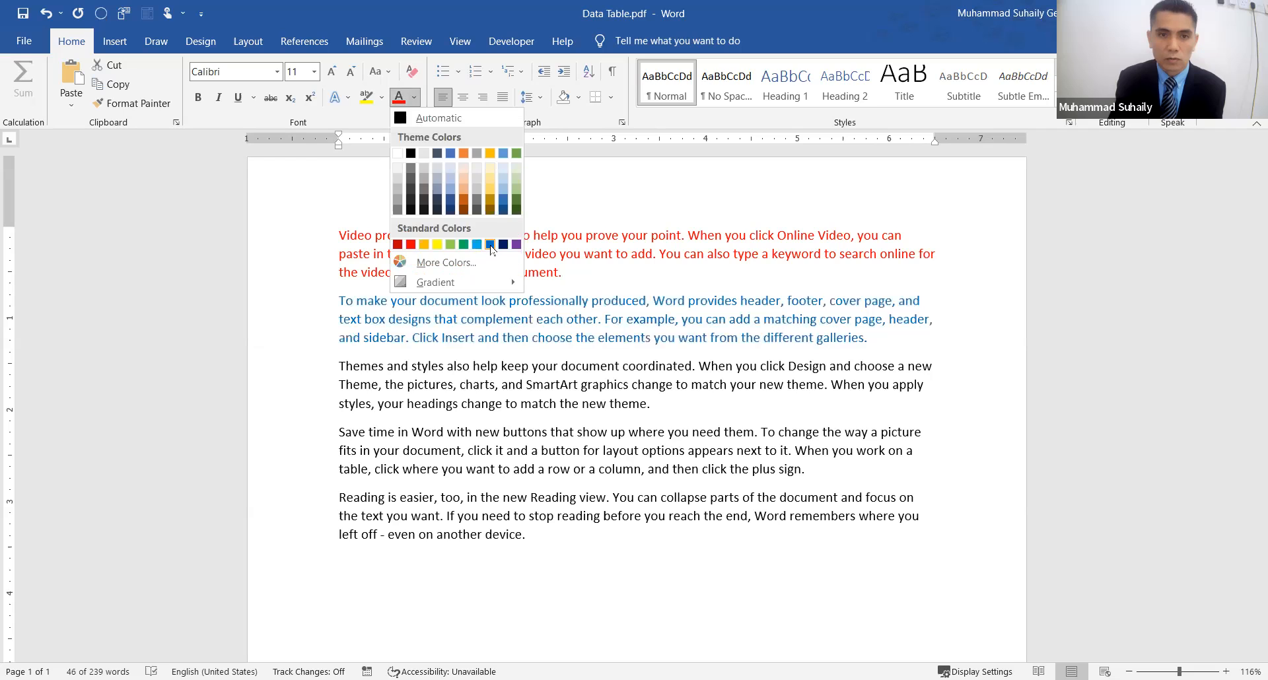
pyautogui.click(490, 244)
# - Insert an empty paragraph between the red and blue paragraphs and place the insertion point at the end of the blue one
pyautogui.click(578, 276)
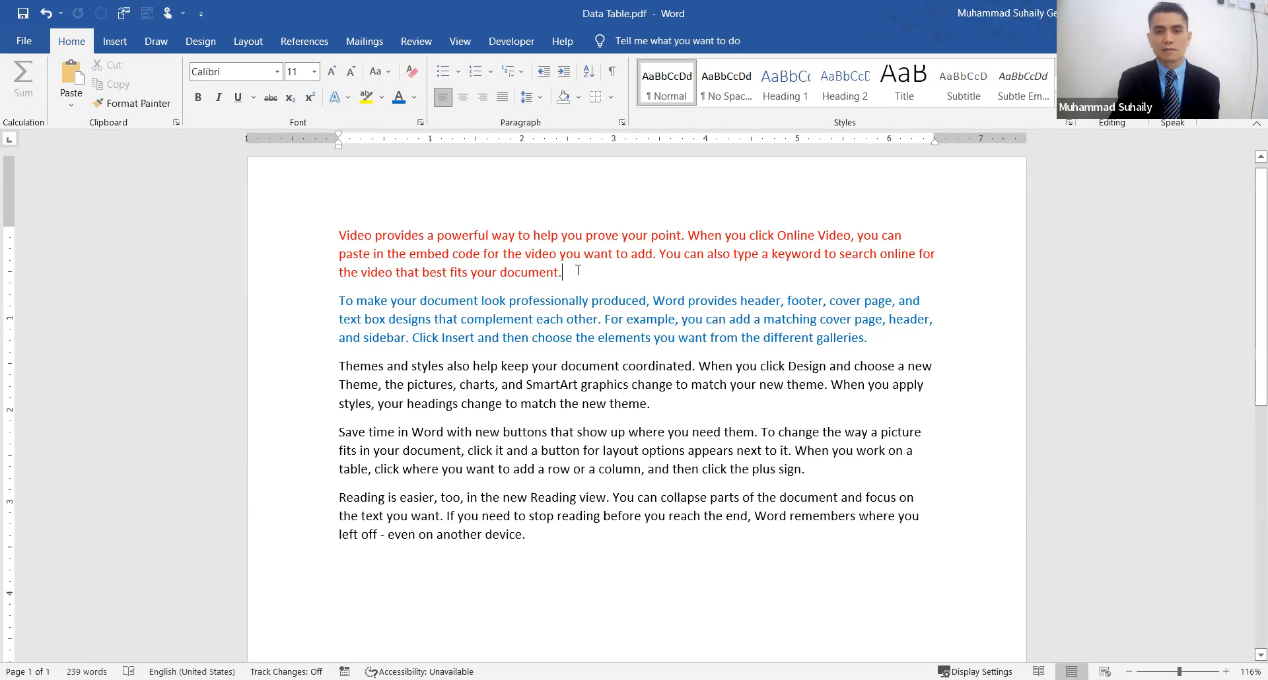
pyautogui.press('Return')
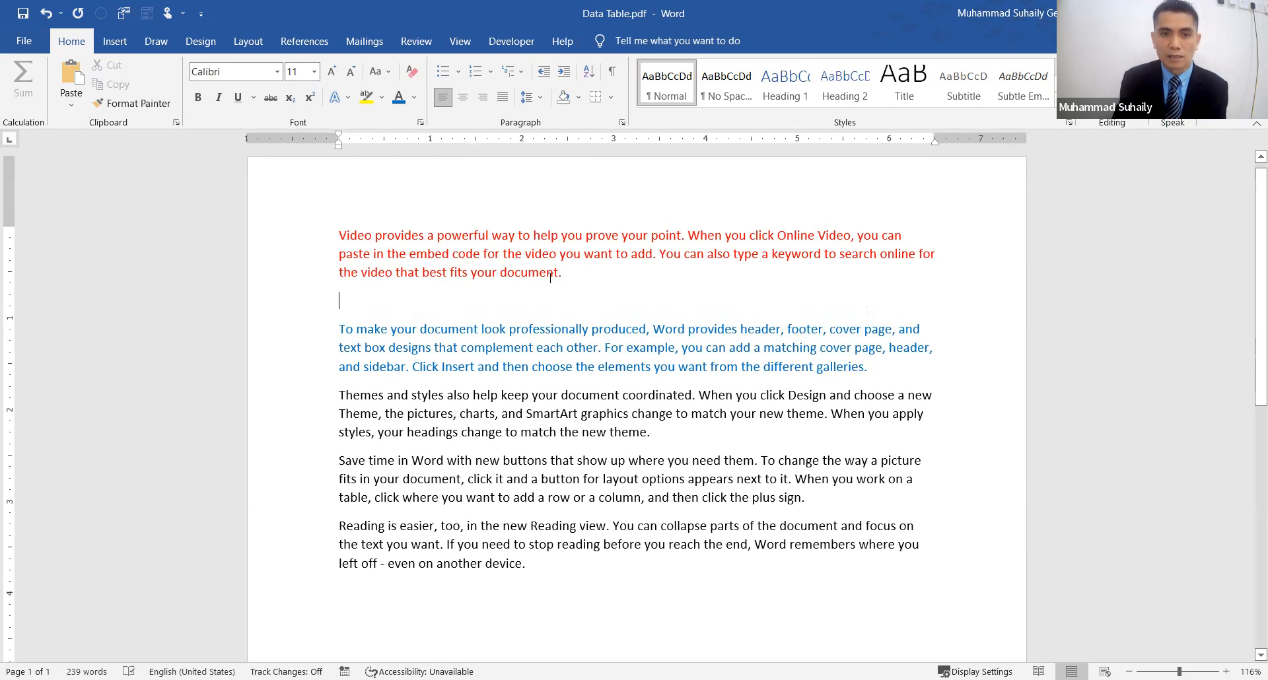
pyautogui.moveTo(342, 325); pyautogui.dragTo(915, 362)
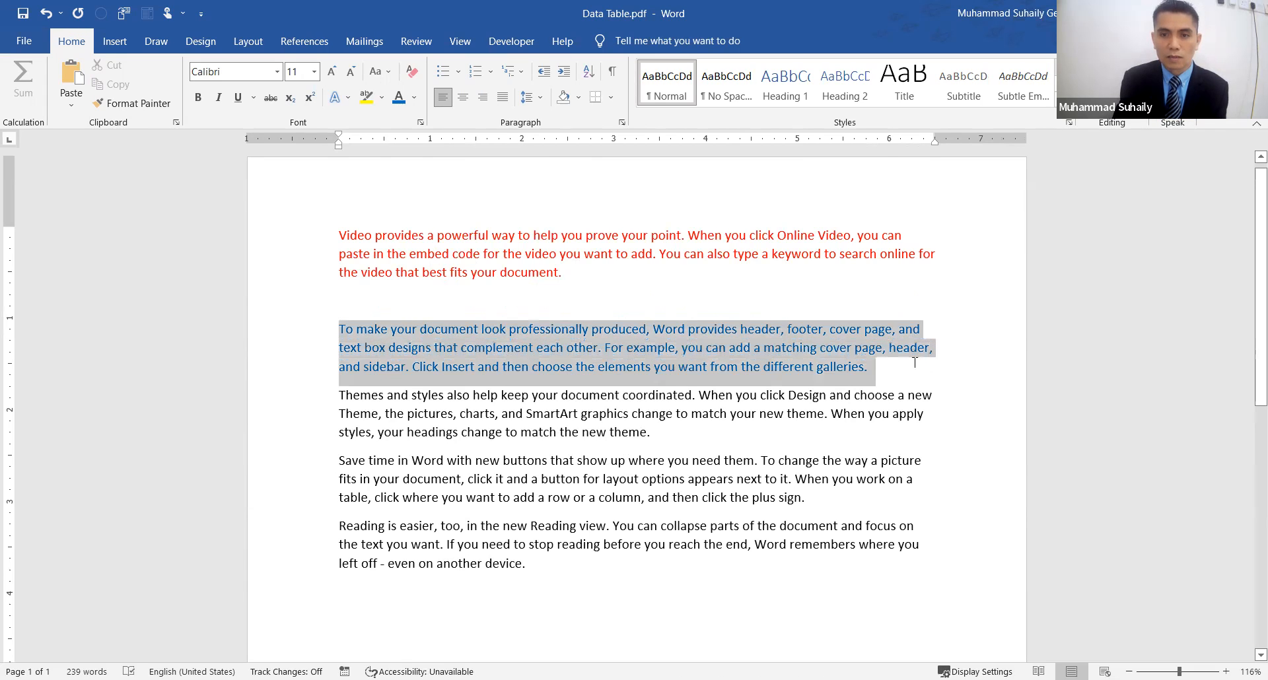
pyautogui.click(870, 365)
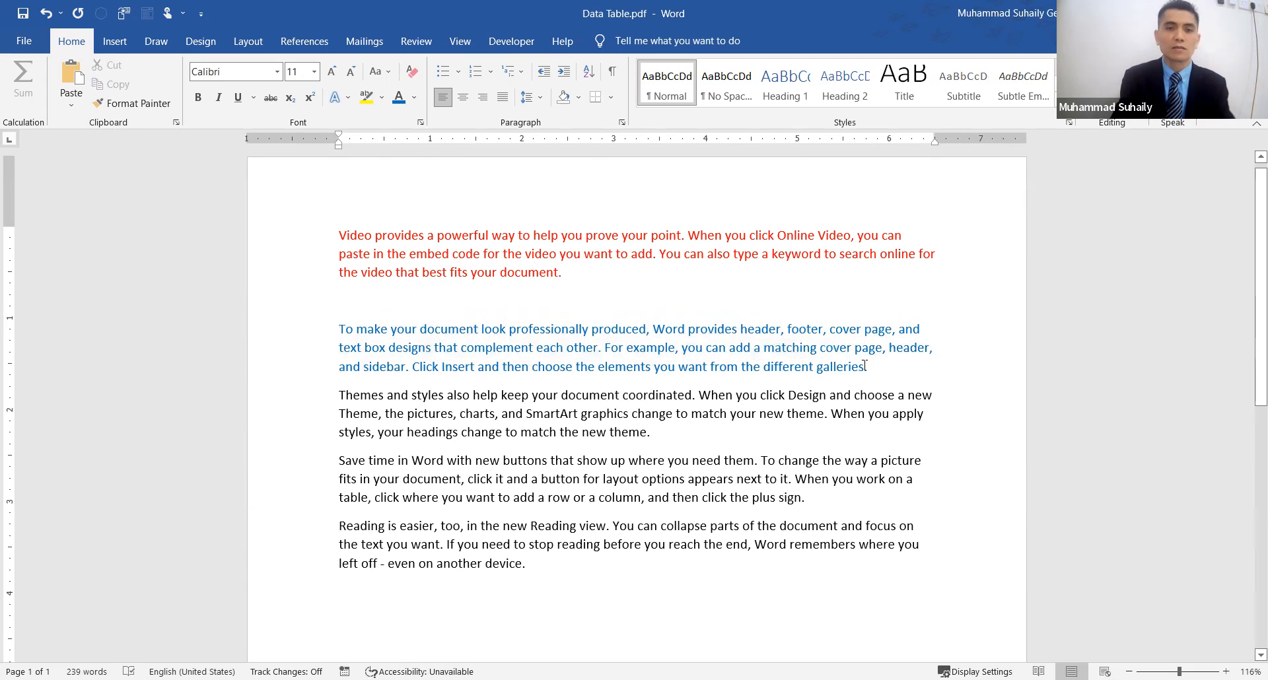
pyautogui.click(567, 270)
pyautogui.moveTo(555, 272); pyautogui.dragTo(323, 234)
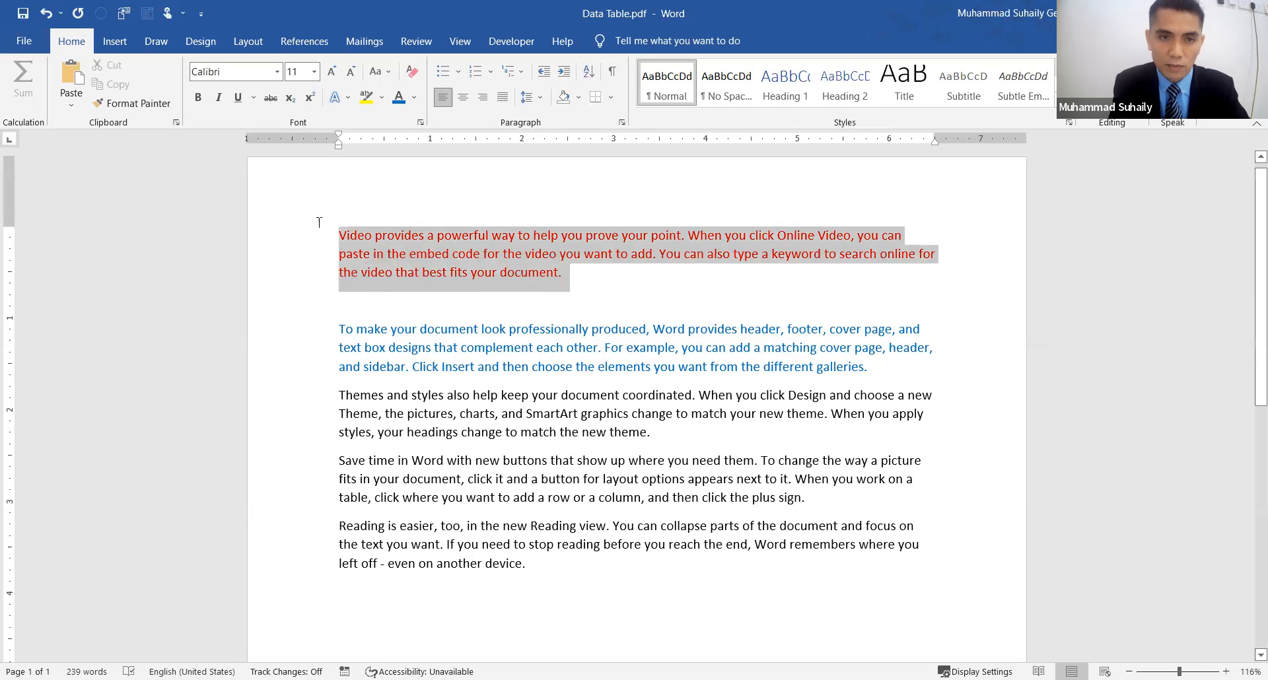
pyautogui.click(353, 254)
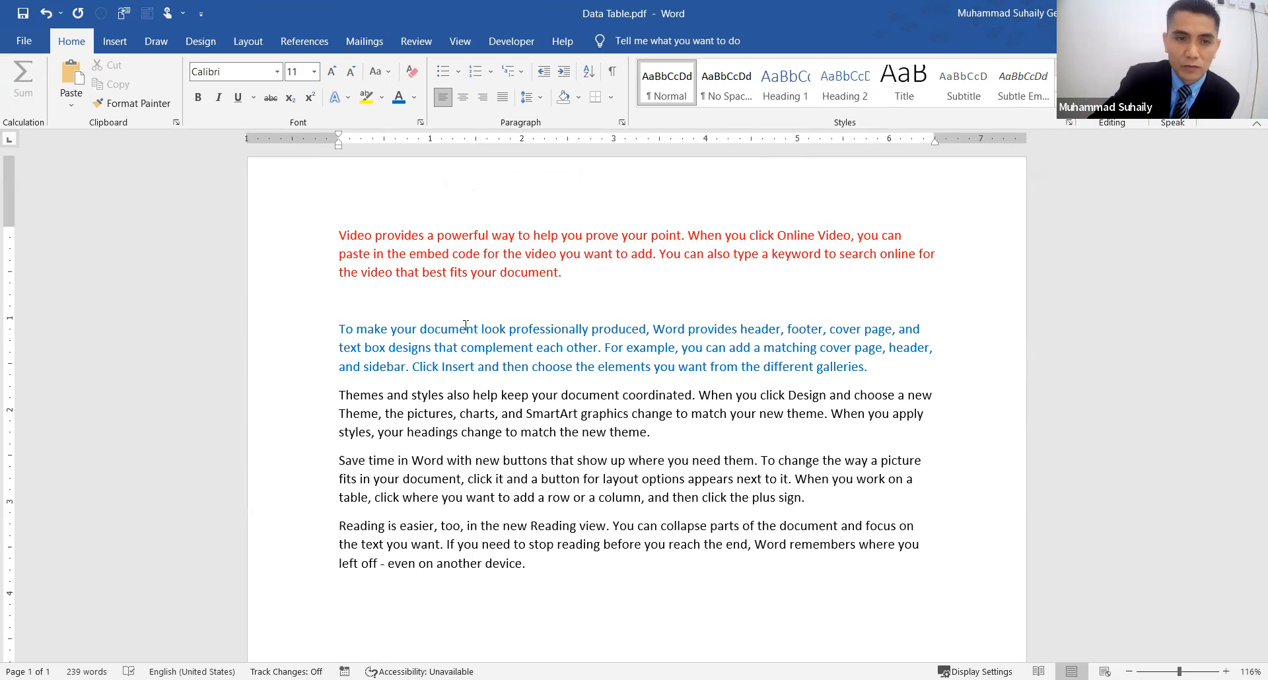
# - Try a short run of underscores on a new line between the red and blue paragraphs, and remove it with the extra line
pyautogui.press('Return')
pyautogui.click(353, 311)
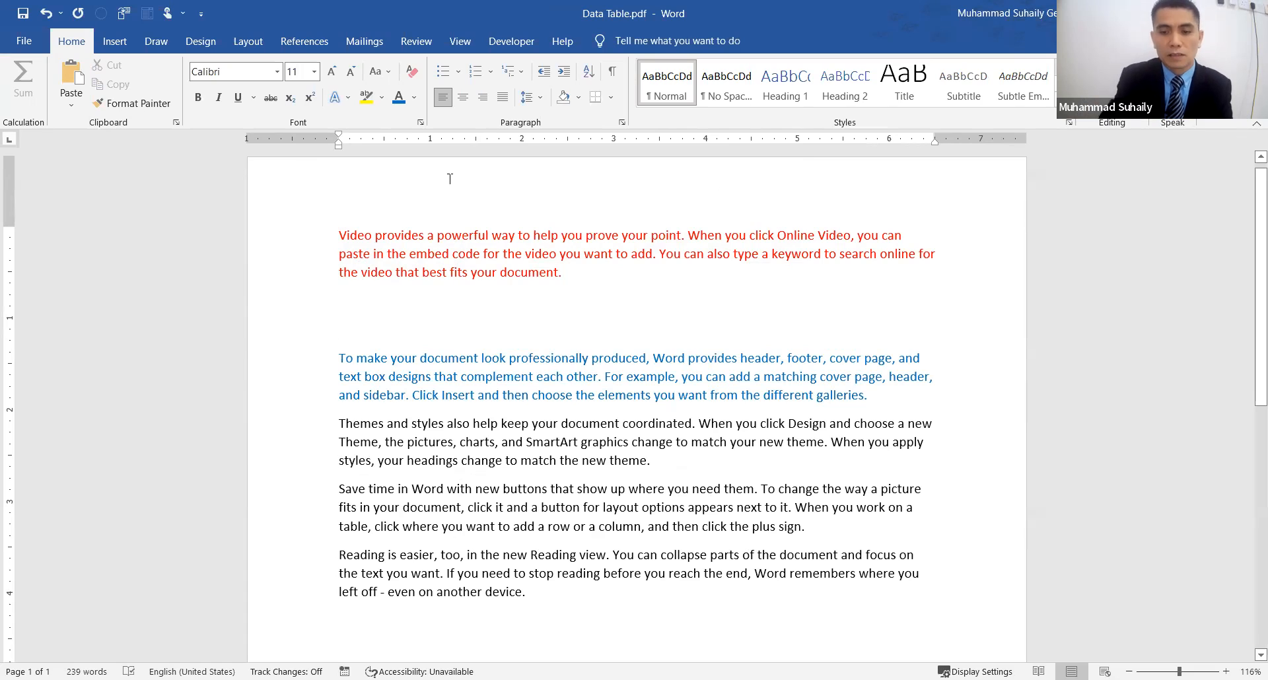
pyautogui.write('_______')
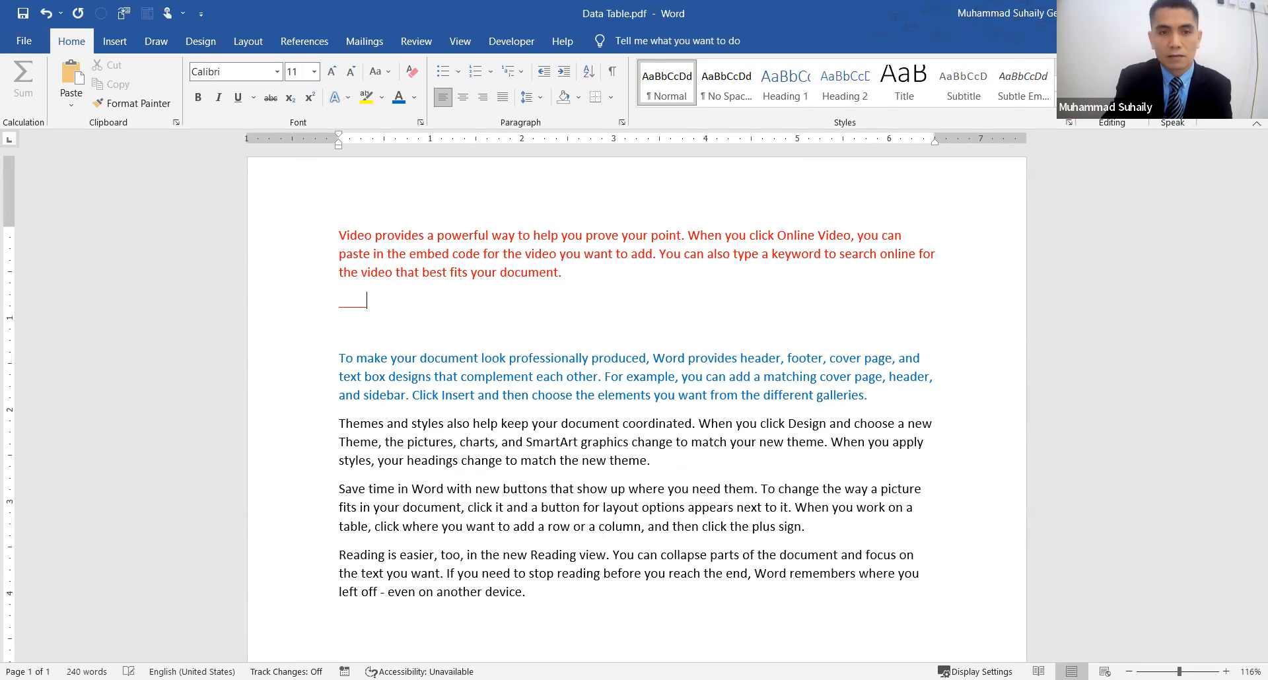
pyautogui.press('BackSpace')
pyautogui.press('BackSpace')
pyautogui.press('BackSpace')
pyautogui.press('BackSpace')
pyautogui.press('BackSpace')
pyautogui.press('BackSpace')
pyautogui.press('BackSpace')
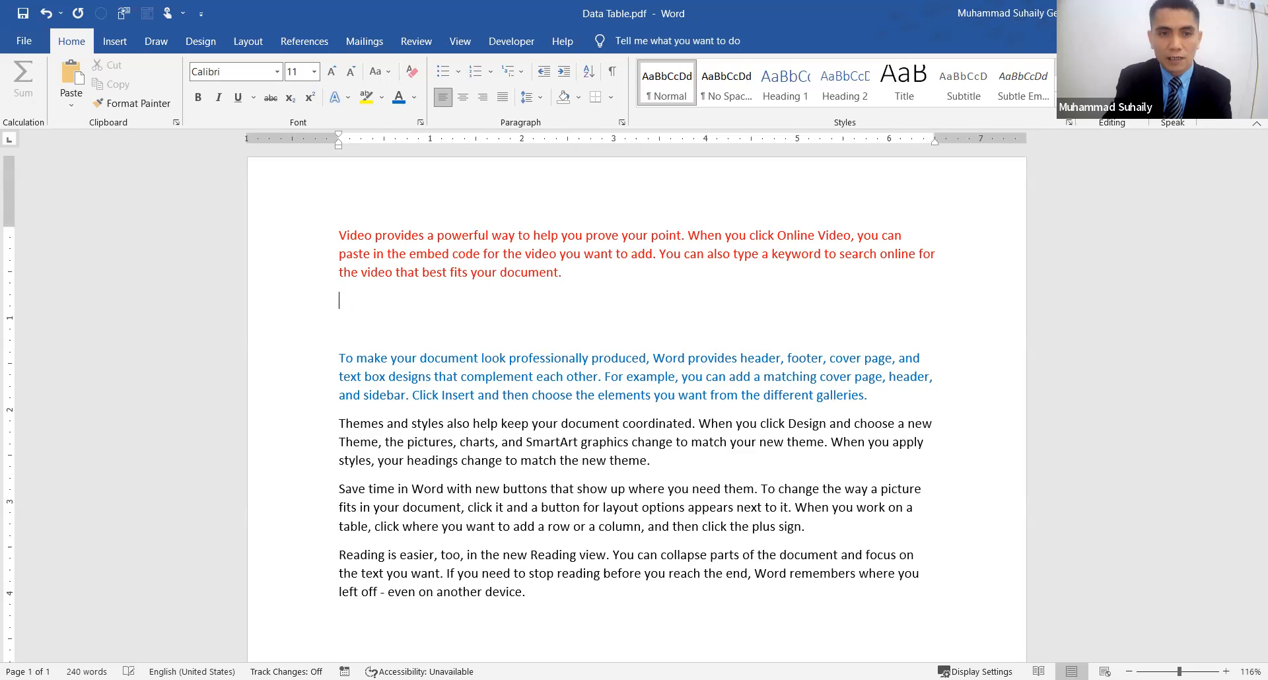
pyautogui.press('BackSpace')
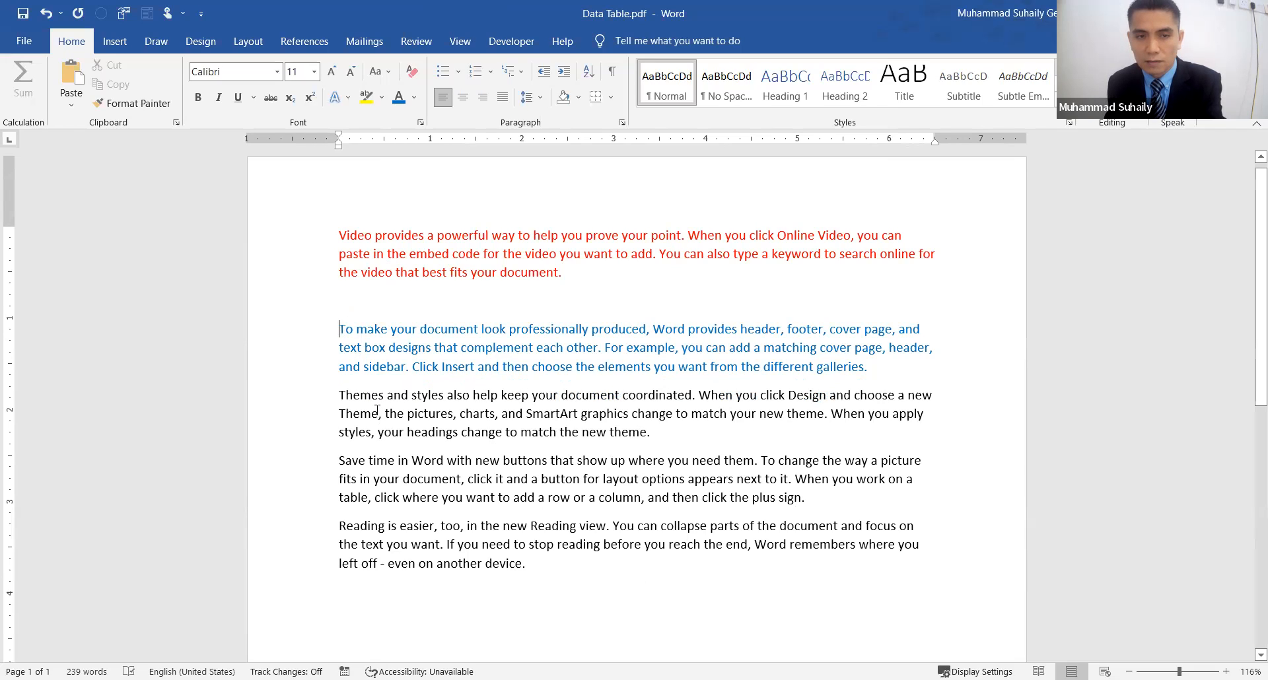
# - Try an automatic horizontal line from four hyphens before the blue paragraph, undo the conversion and delete the hyphens
pyautogui.click(340, 329)
pyautogui.write('----')
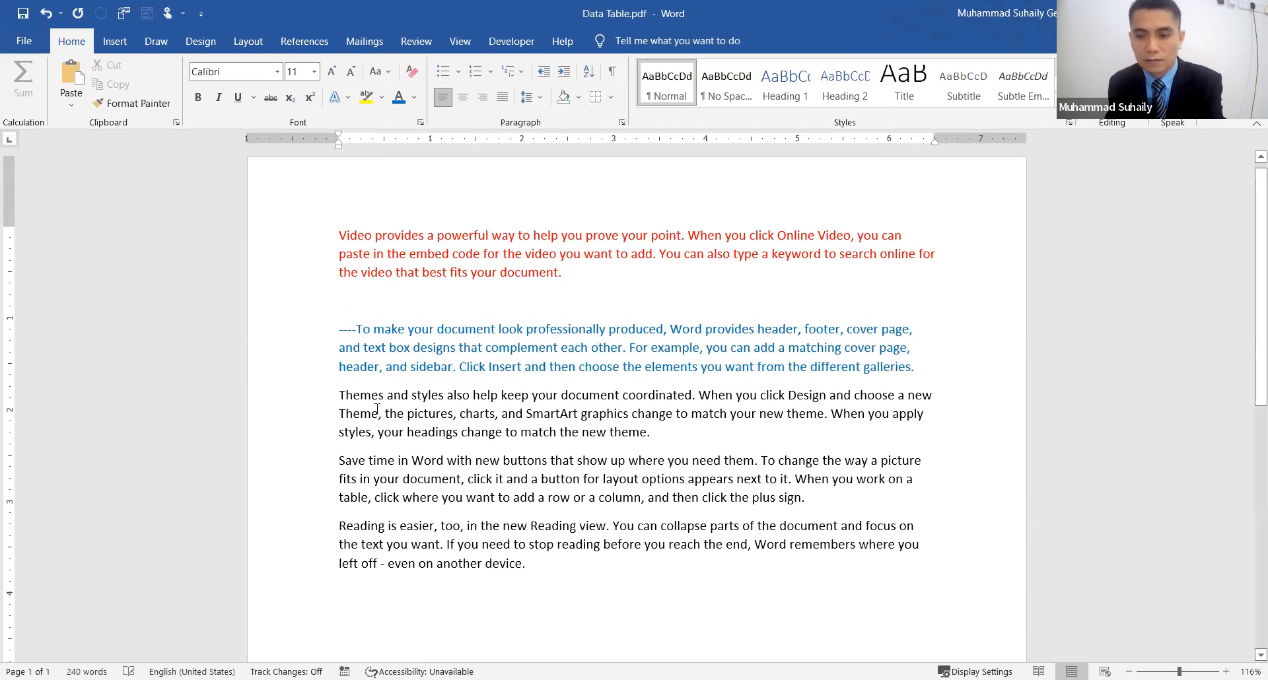
pyautogui.press('Return')
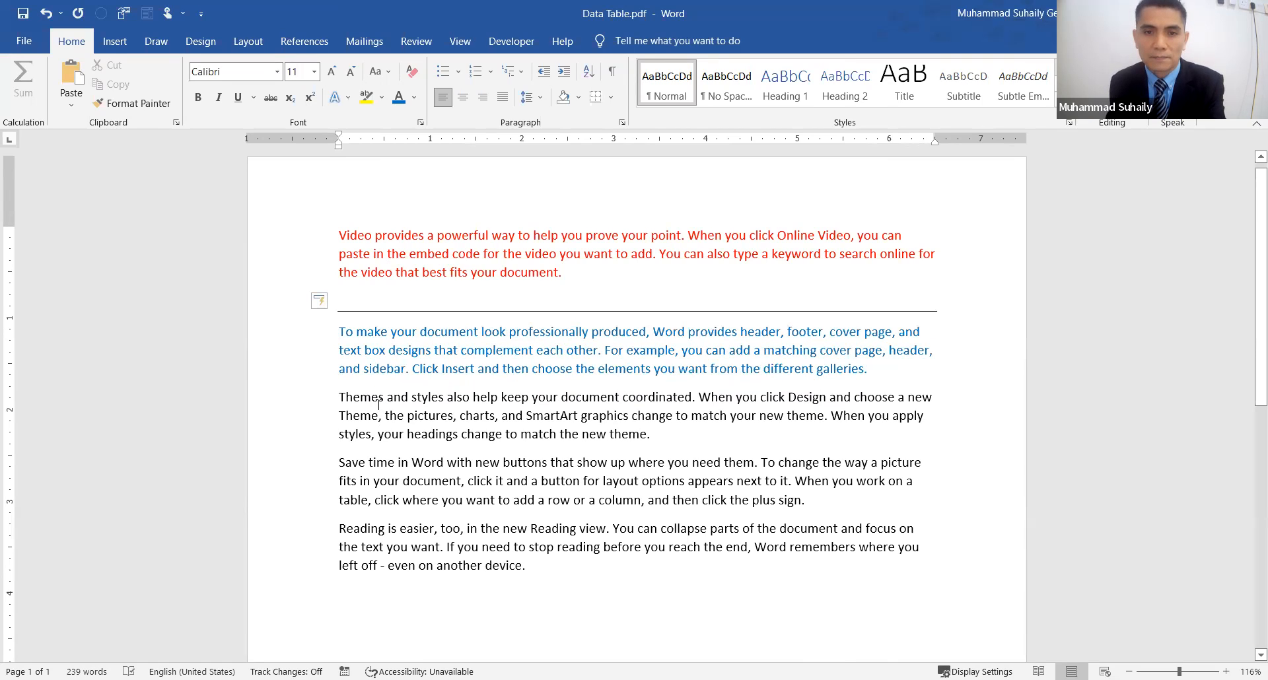
pyautogui.click(45, 13)
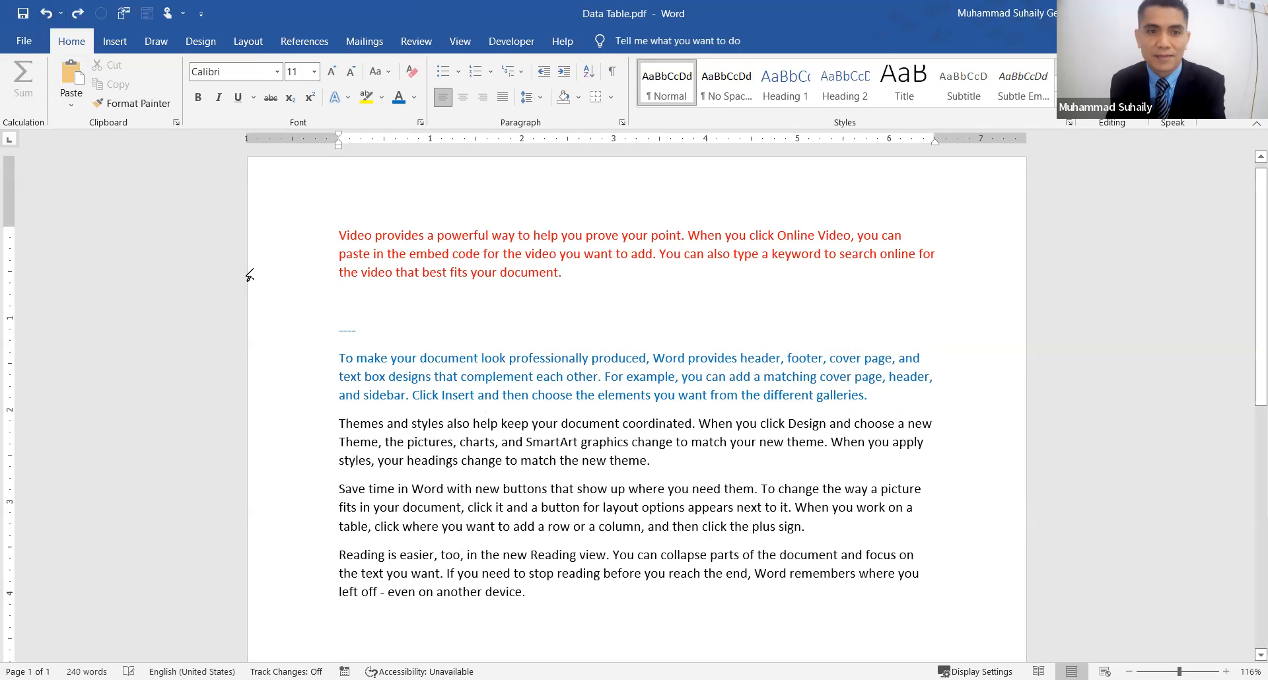
pyautogui.press('BackSpace')
pyautogui.press('BackSpace')
pyautogui.press('BackSpace')
pyautogui.press('BackSpace')
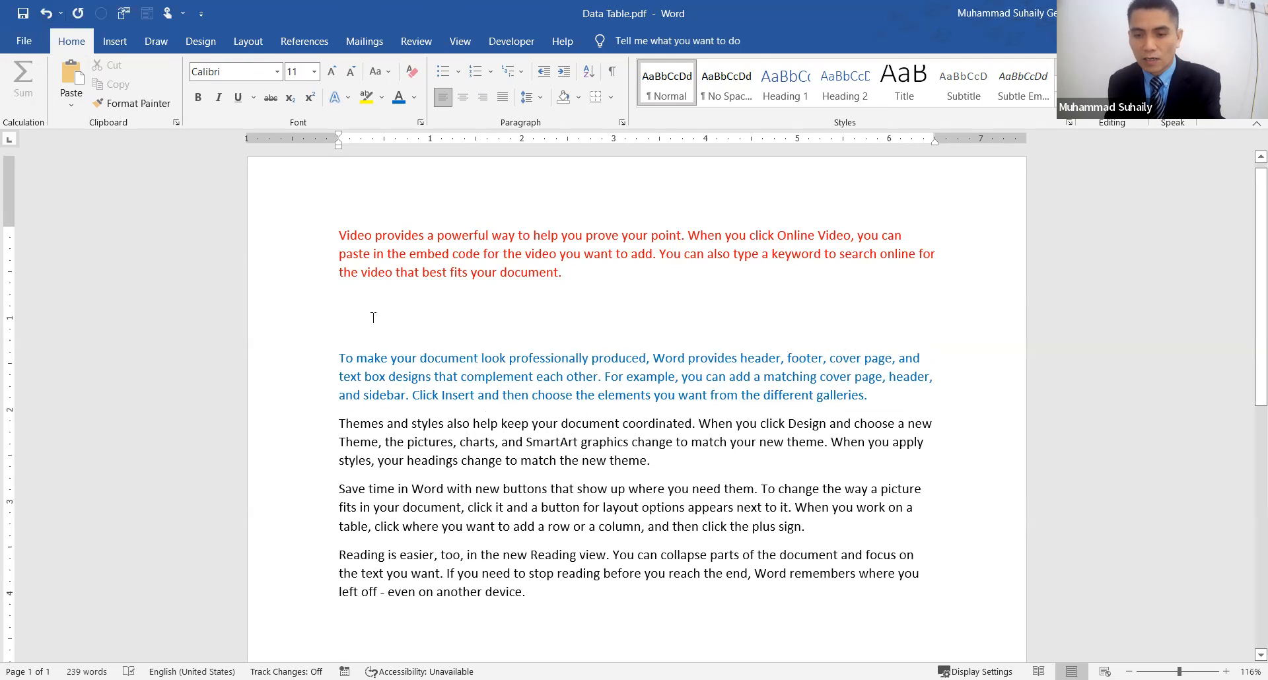
# - Try an automatic horizontal line from three hyphens above the blue paragraph, undo the conversion and delete the hyphens with the extra lines
pyautogui.write('---')
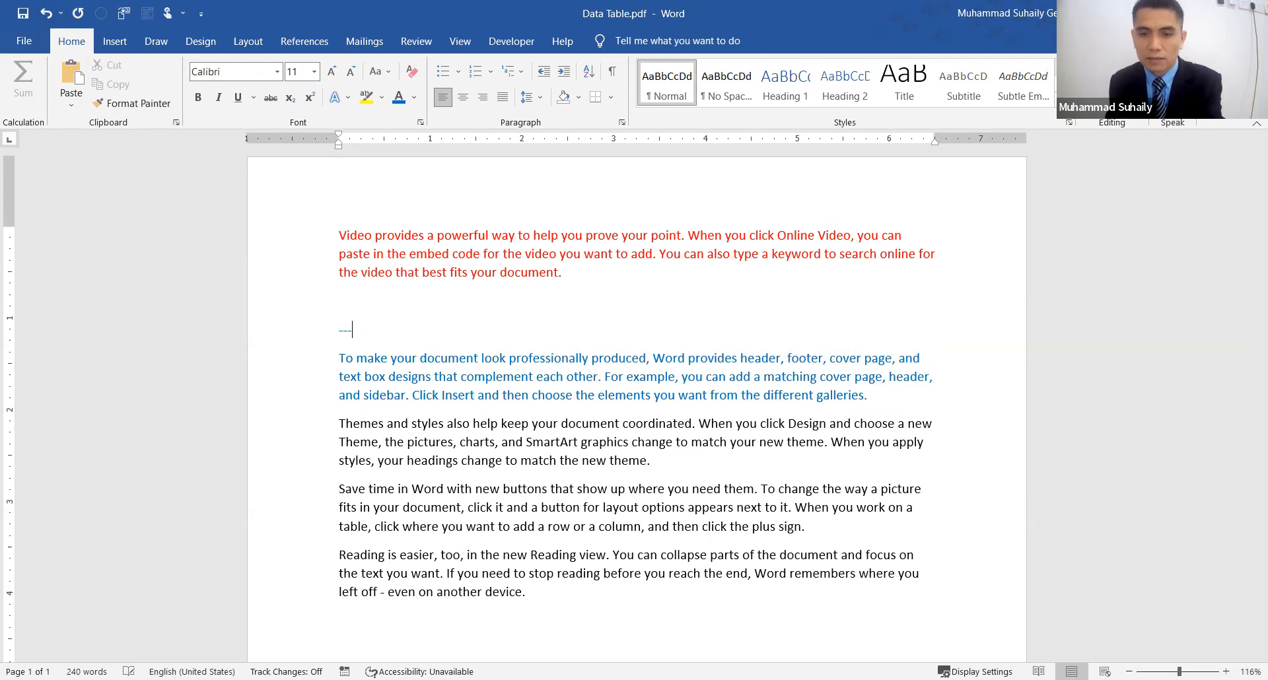
pyautogui.press('Return')
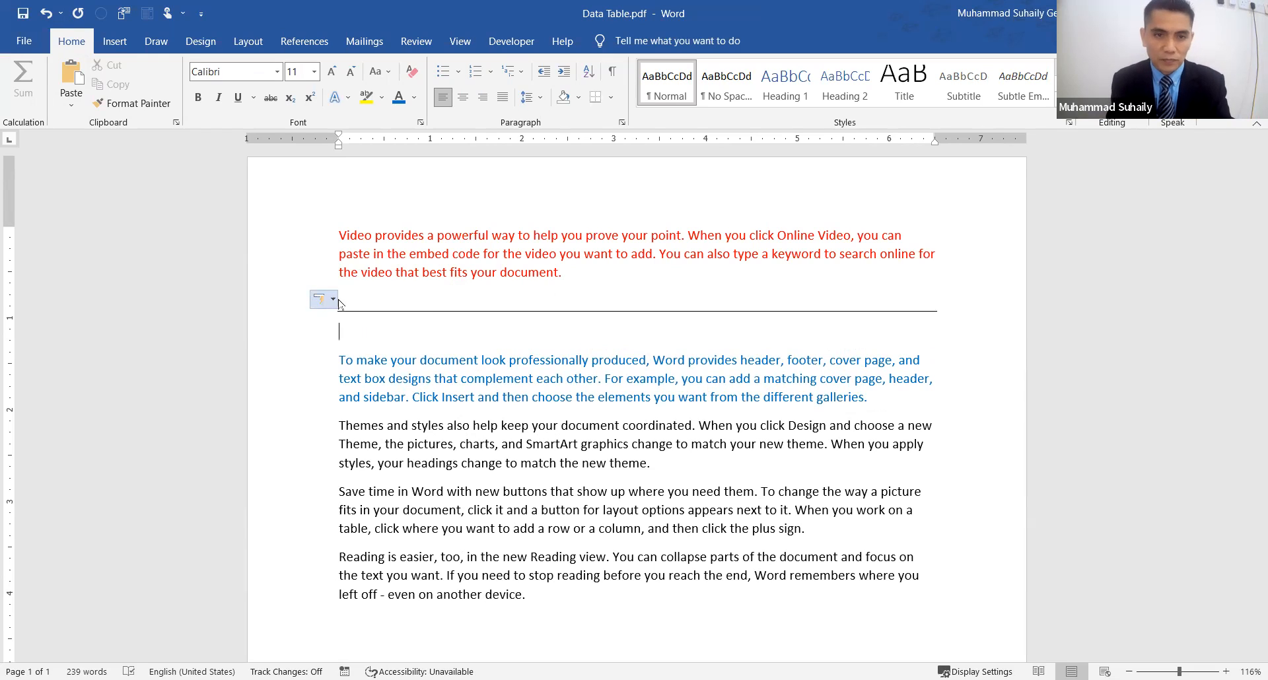
pyautogui.click(46, 17)
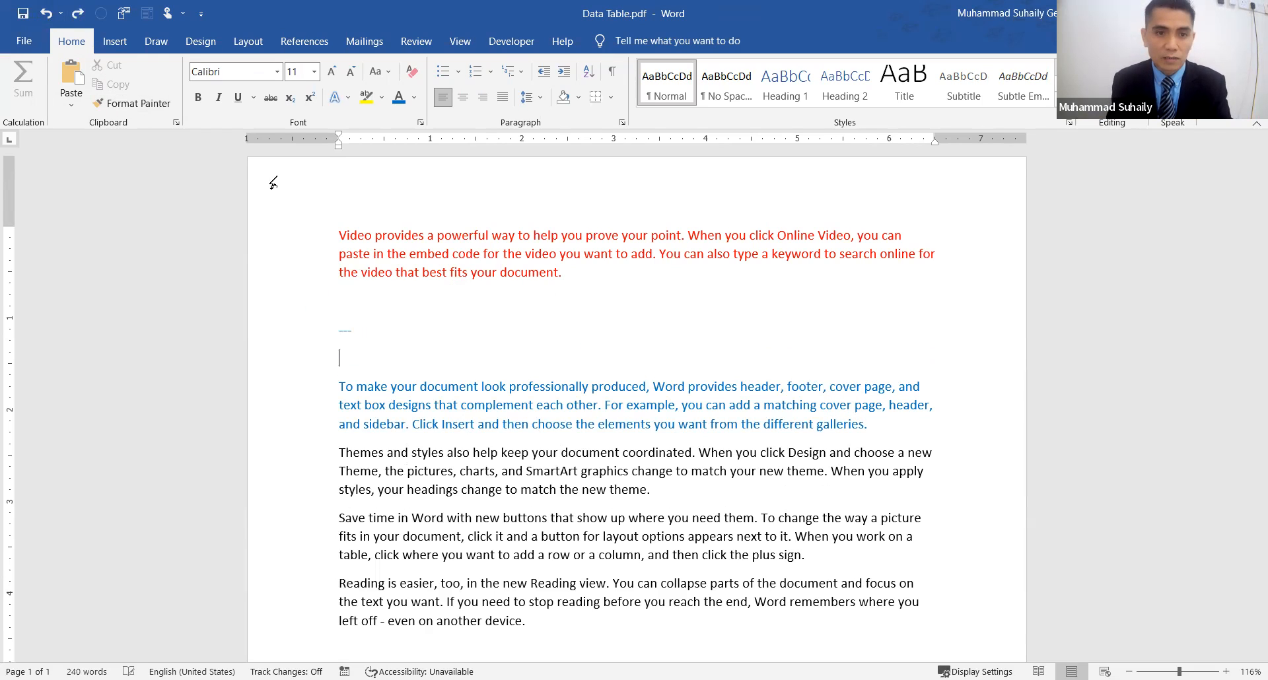
pyautogui.press('BackSpace')
pyautogui.press('BackSpace')
pyautogui.press('BackSpace')
pyautogui.press('BackSpace')
pyautogui.press('BackSpace')
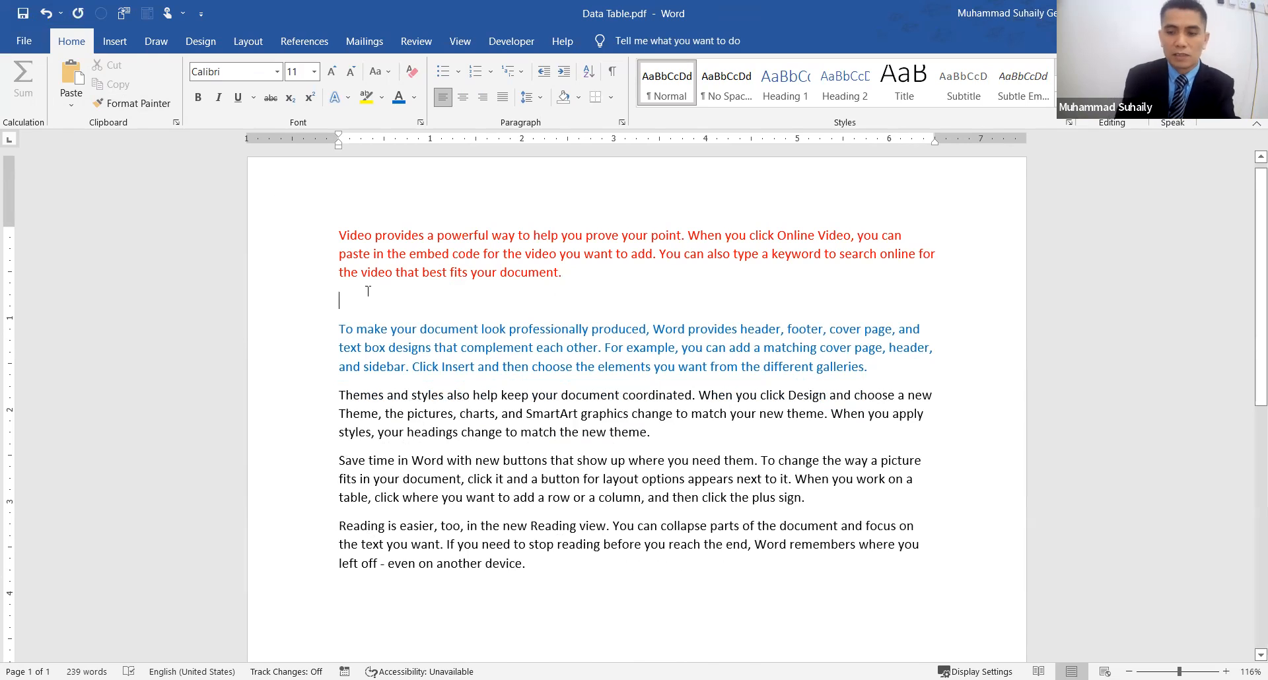
# - Create an automatic horizontal line from three hyphens between the red and blue paragraphs, and add a blank line above it
pyautogui.write('-')
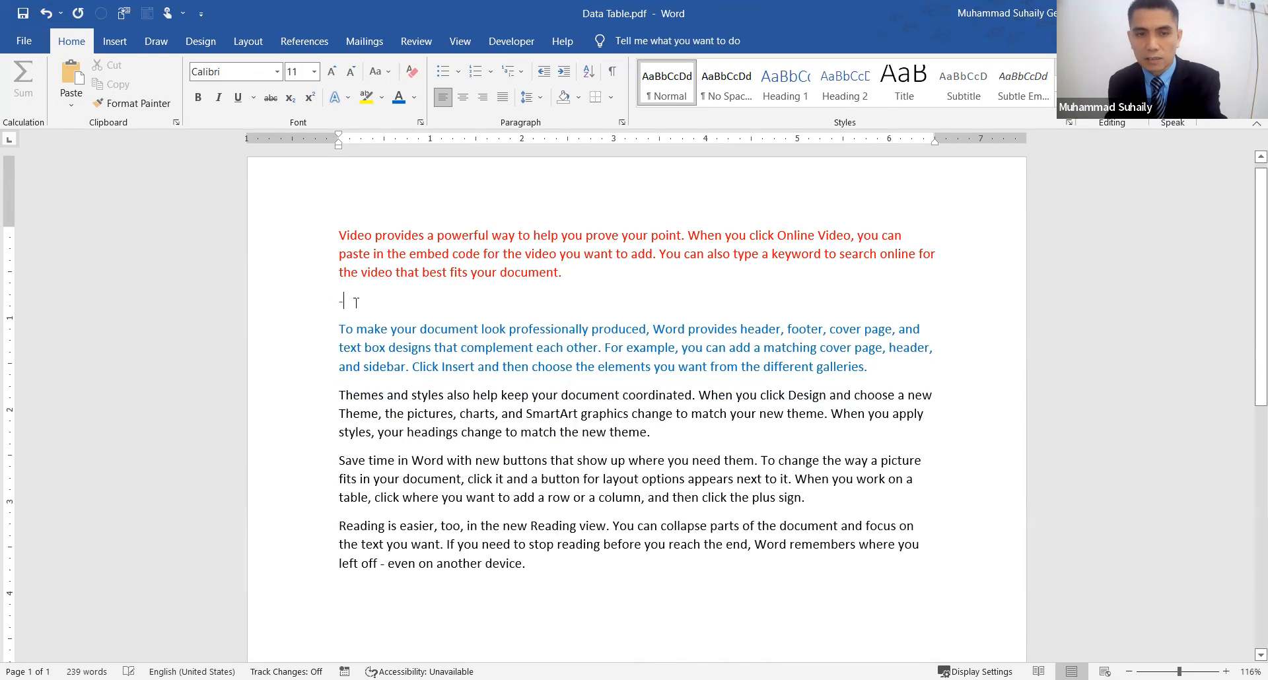
pyautogui.write('--')
pyautogui.press('Return')
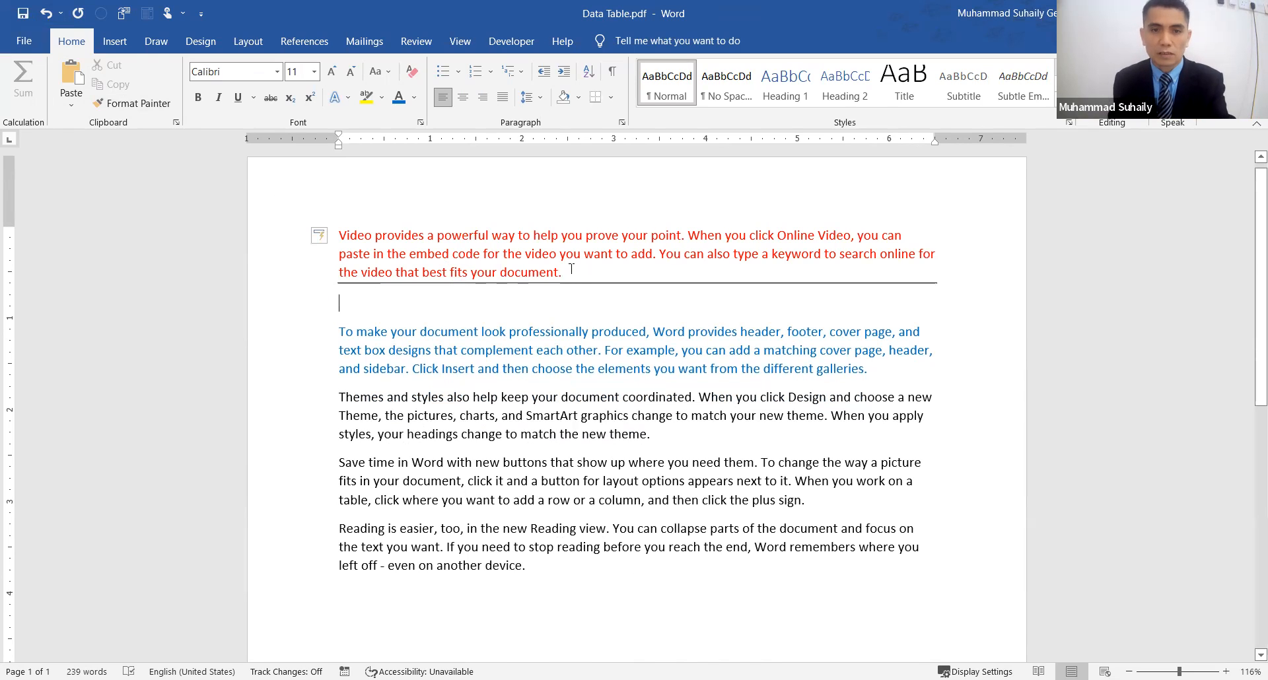
pyautogui.press('Return')
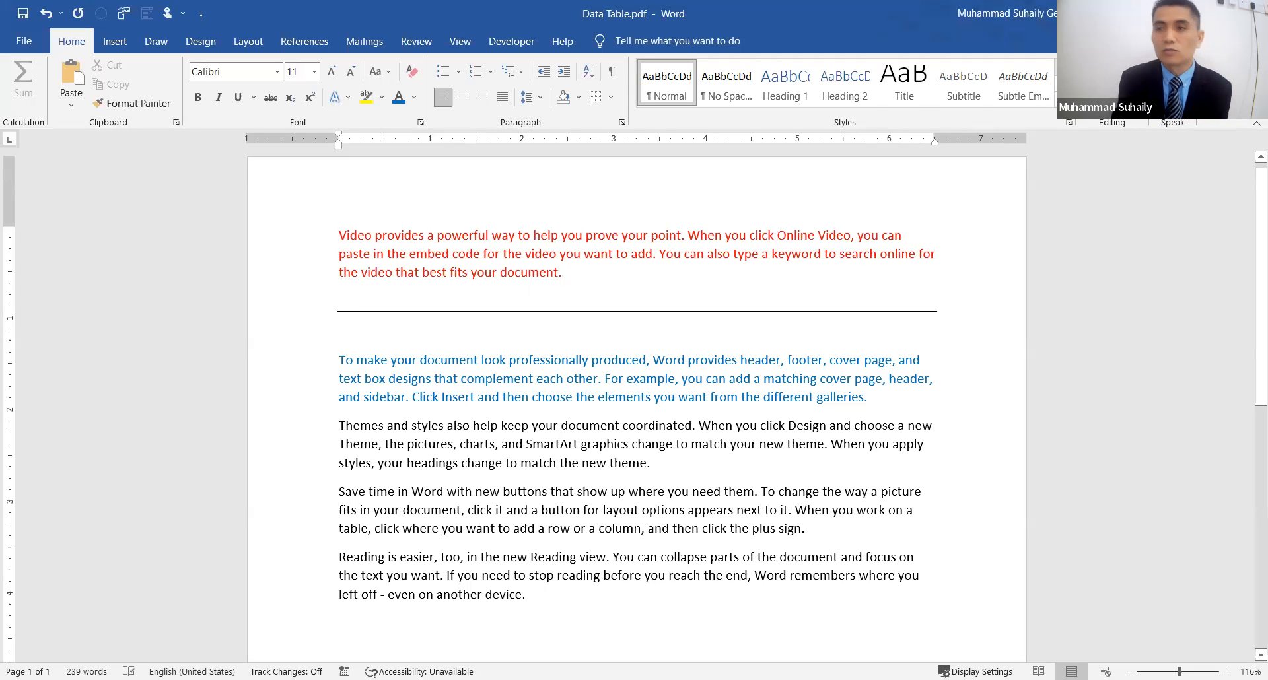
# - Remove the horizontal line from the blank paragraph below the red text by applying No Border
pyautogui.click(345, 305)
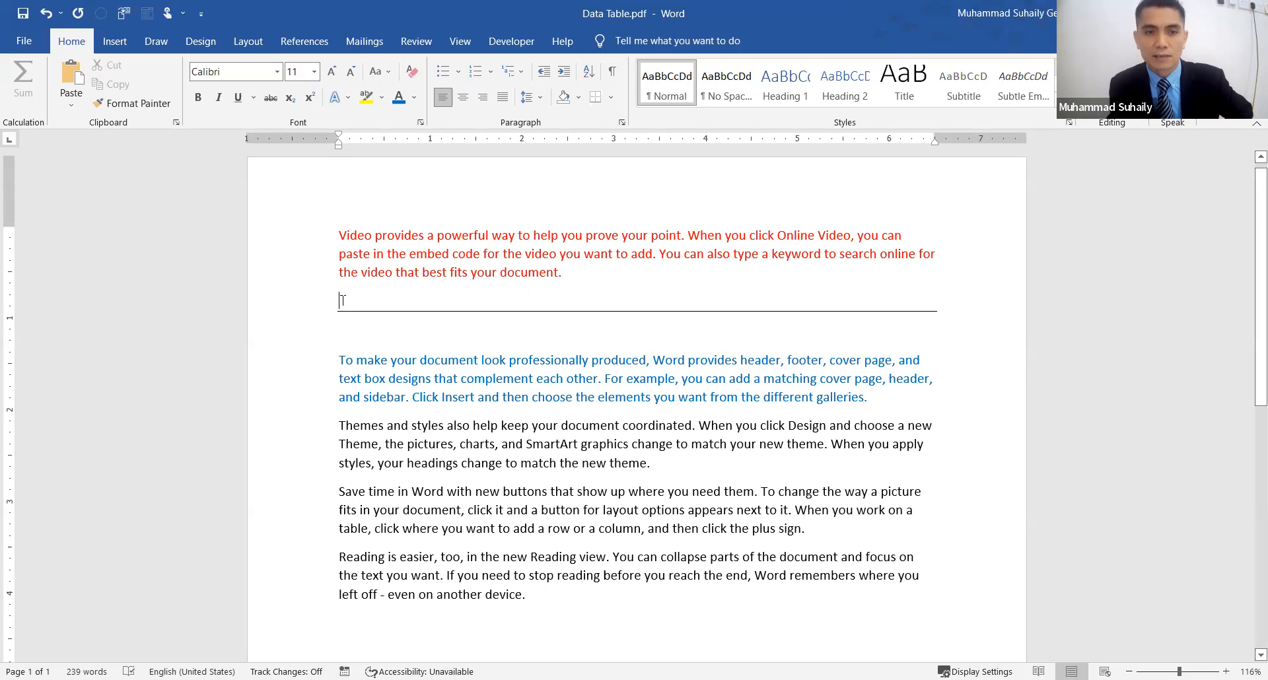
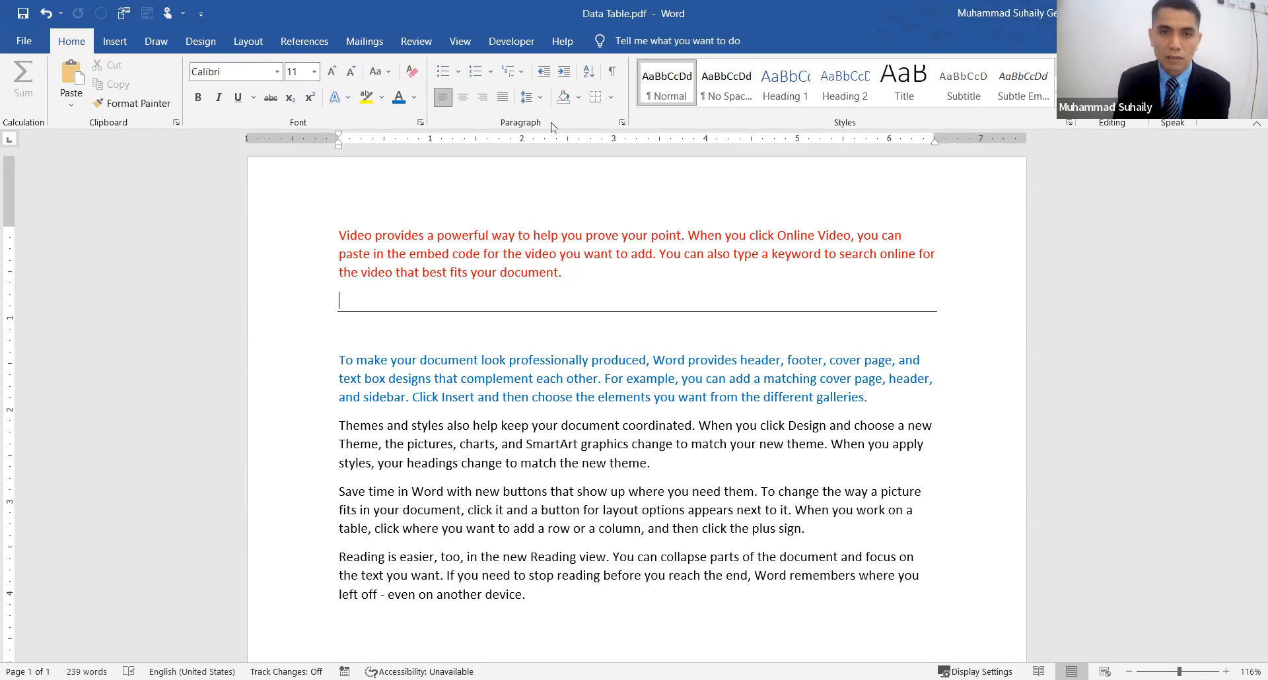
pyautogui.click(613, 99)
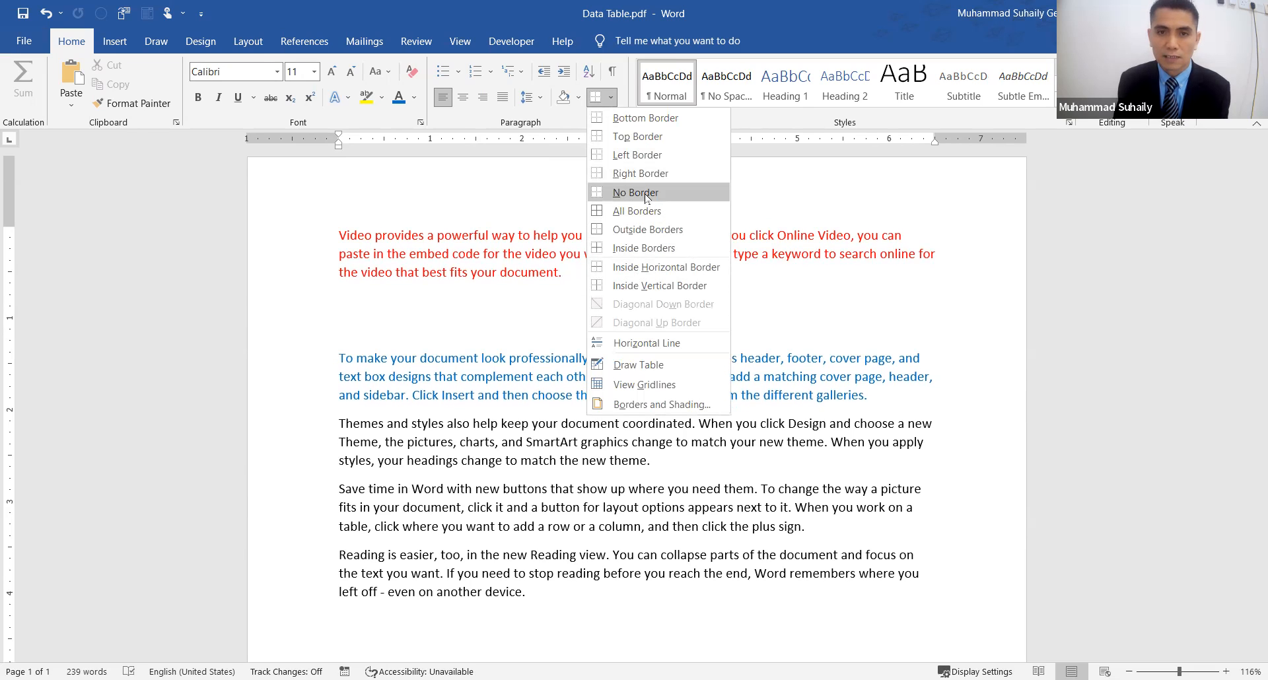
pyautogui.click(646, 192)
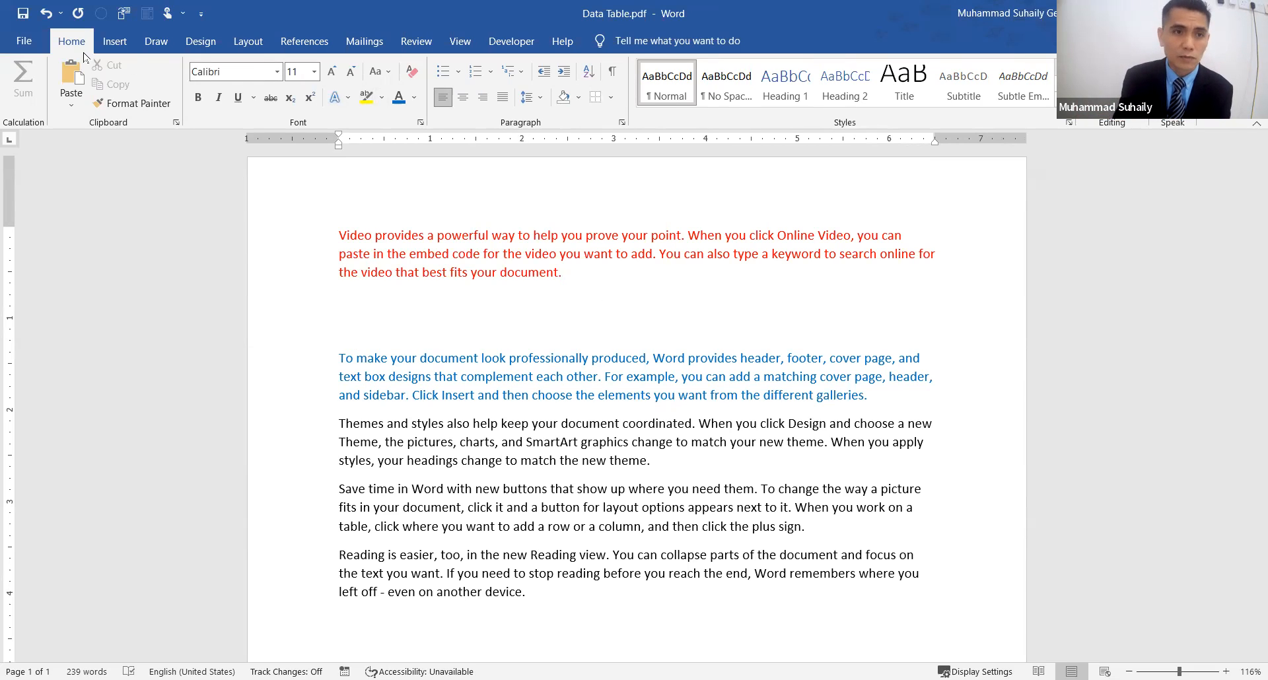
pyautogui.click(611, 100)
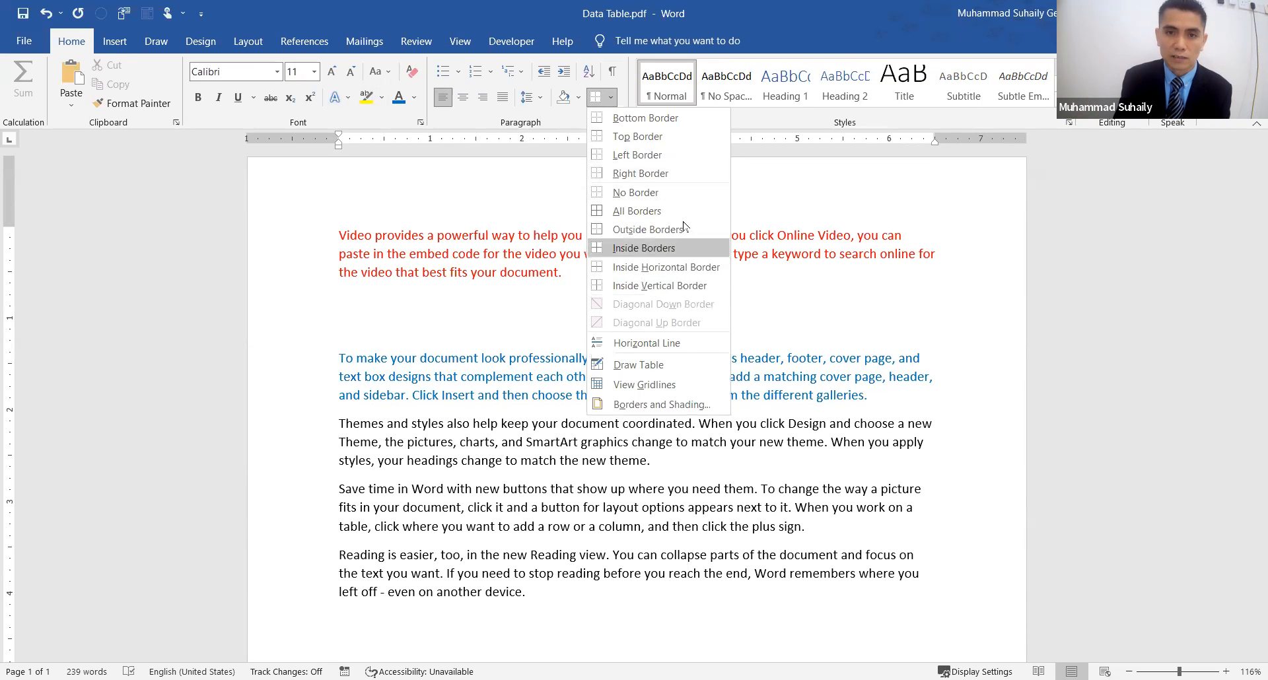
pyautogui.click(515, 273)
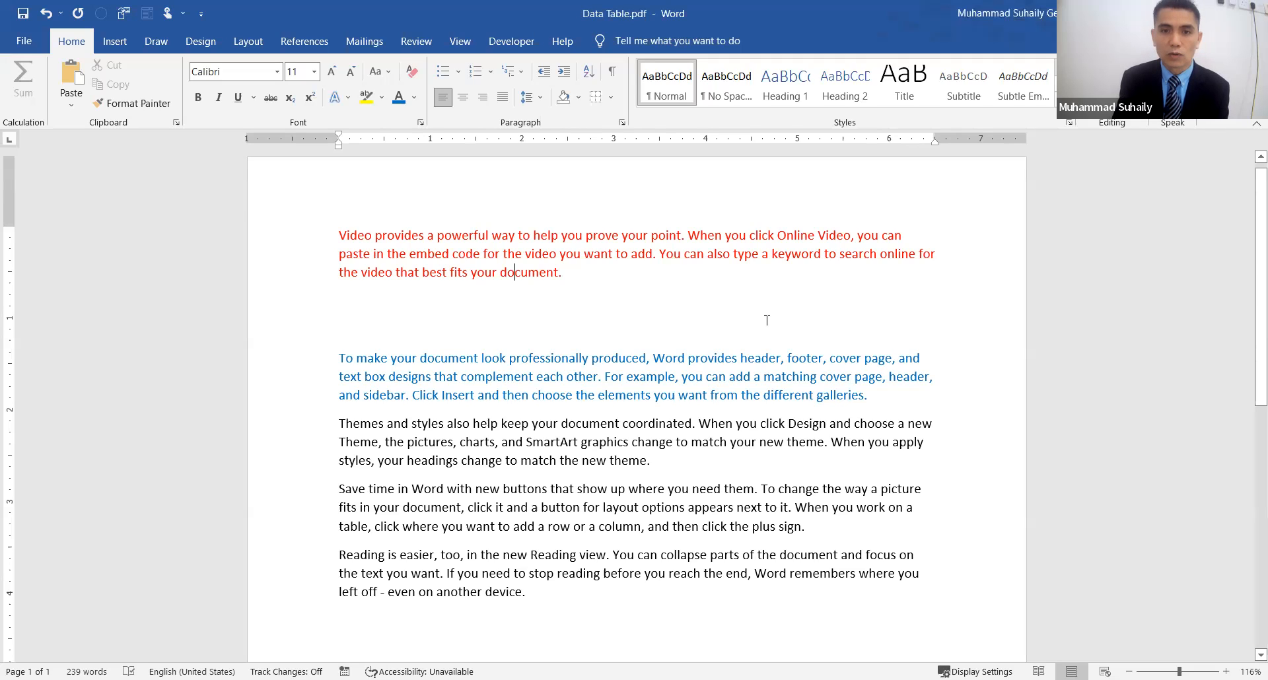
# - Place the cursor in the blank line below the red paragraph, then copy the previewed bird image from the browser's "burung" results
pyautogui.click(489, 319)
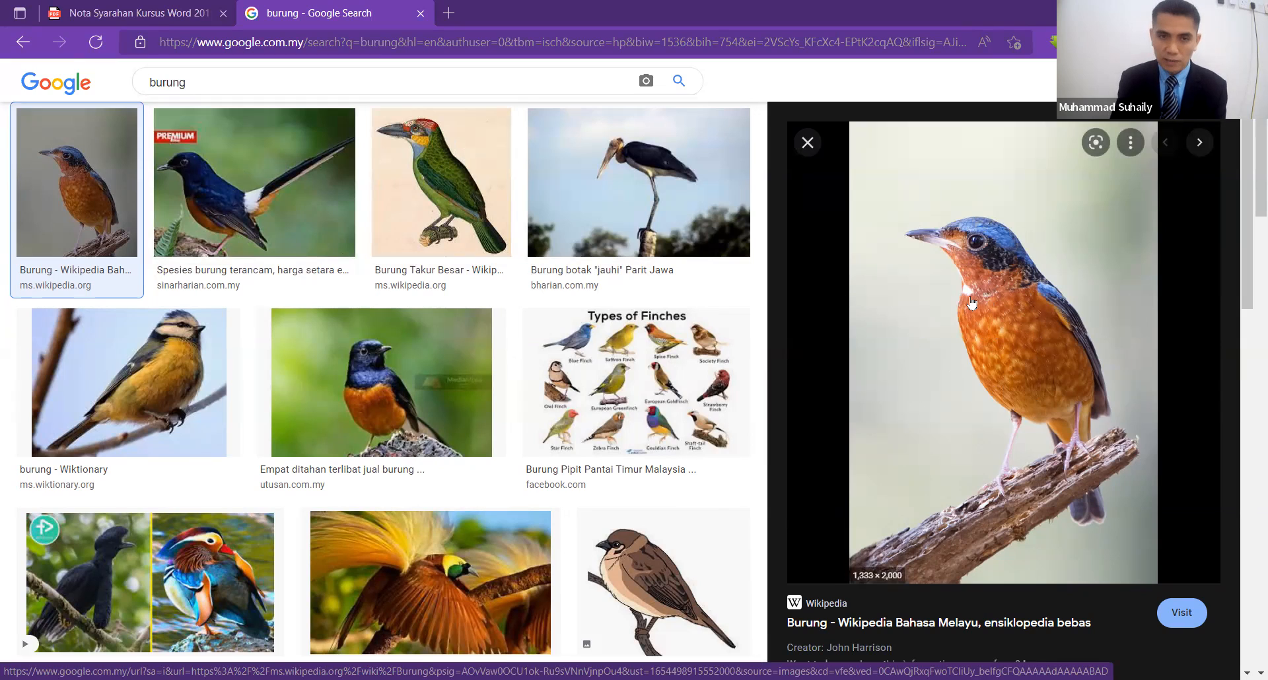
pyautogui.rightClick(988, 231)
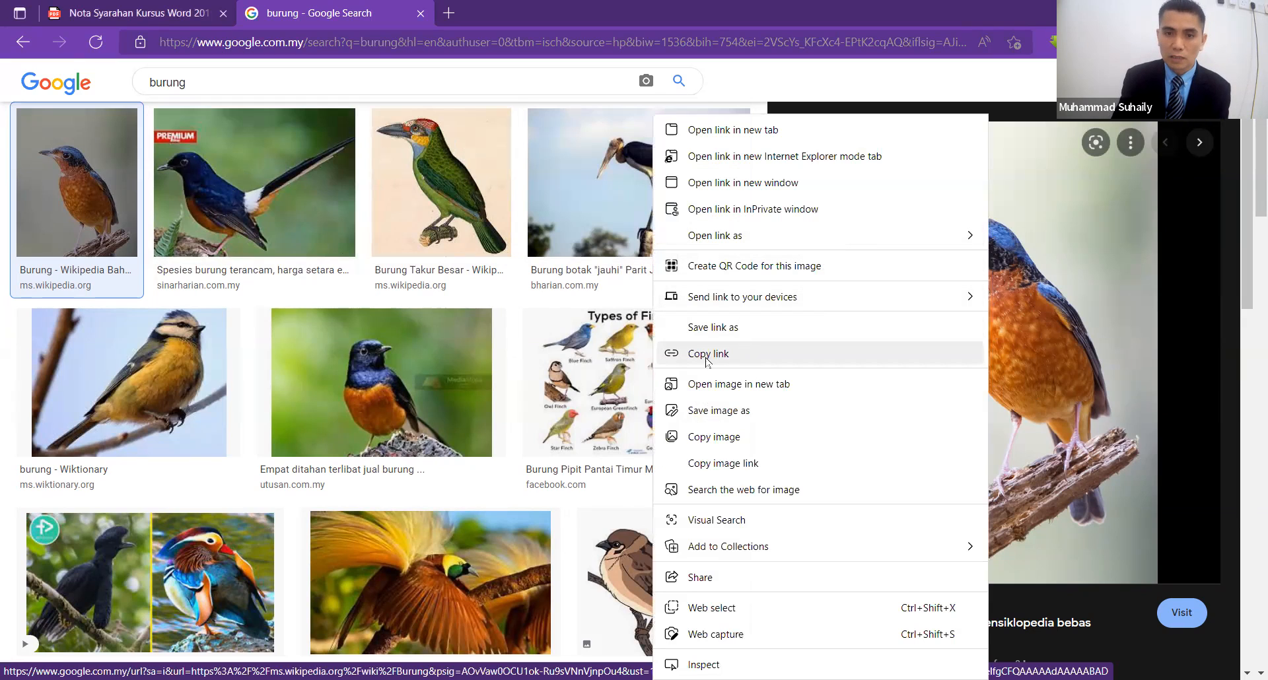
pyautogui.click(724, 442)
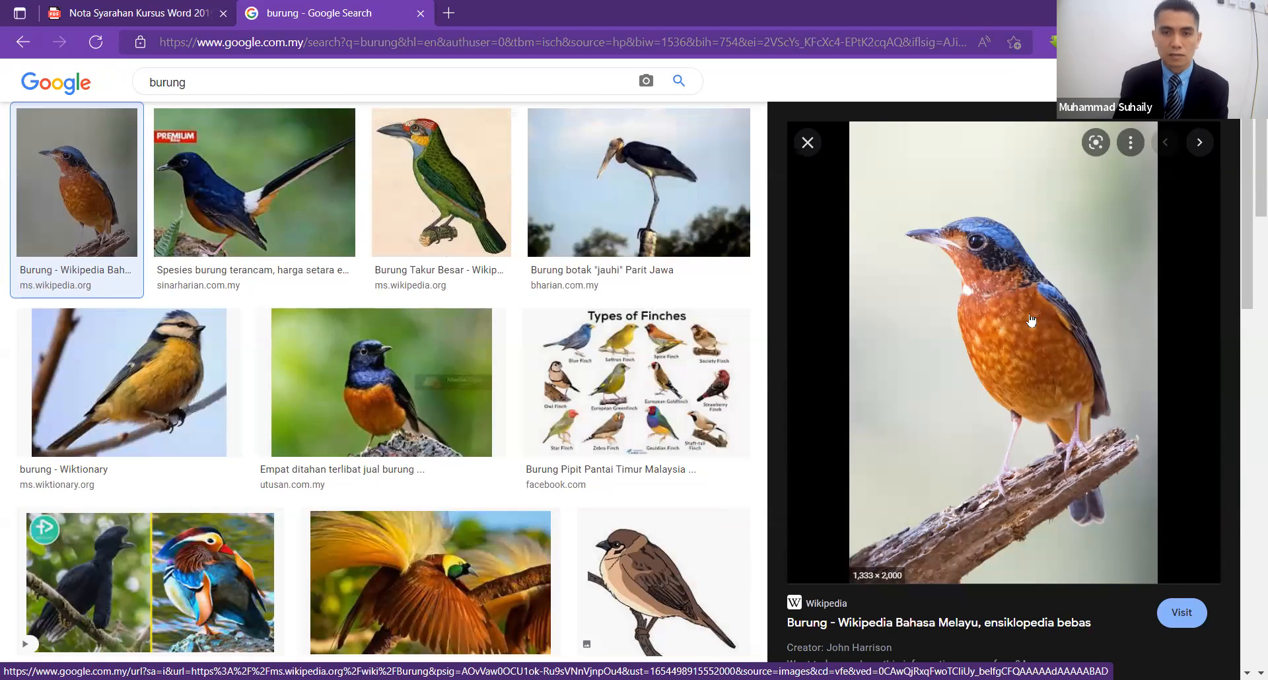
pyautogui.rightClick(986, 297)
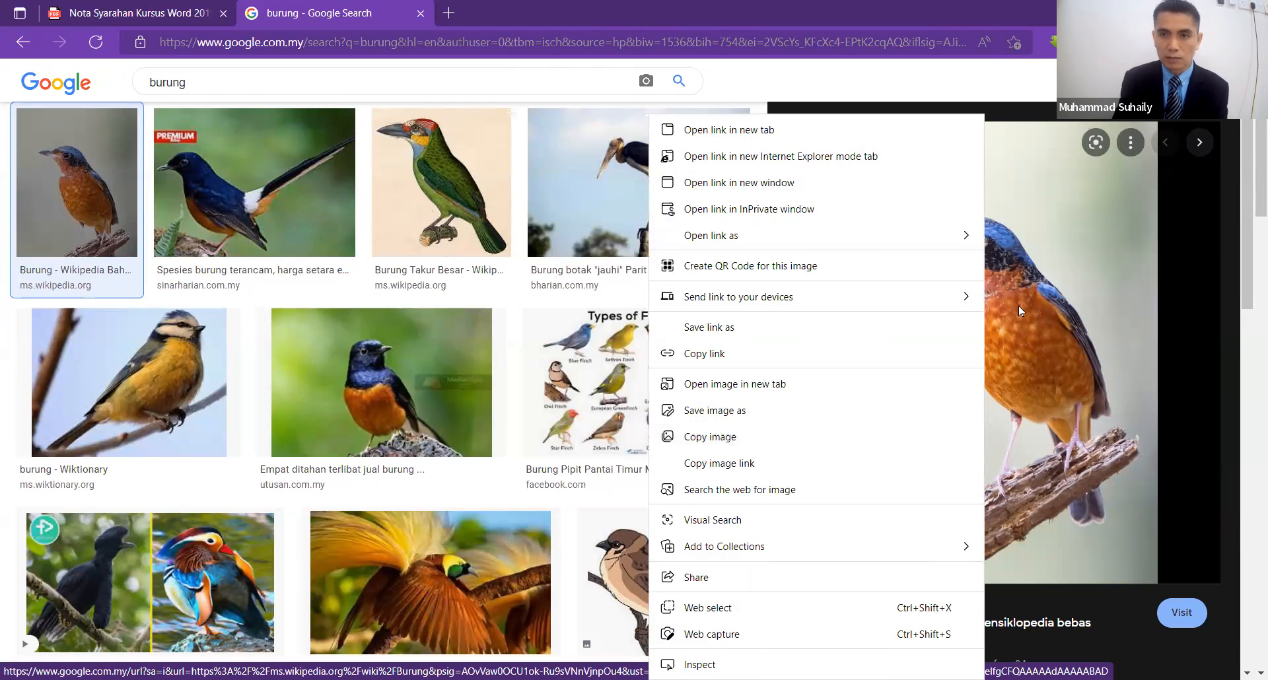
pyautogui.click(1001, 294)
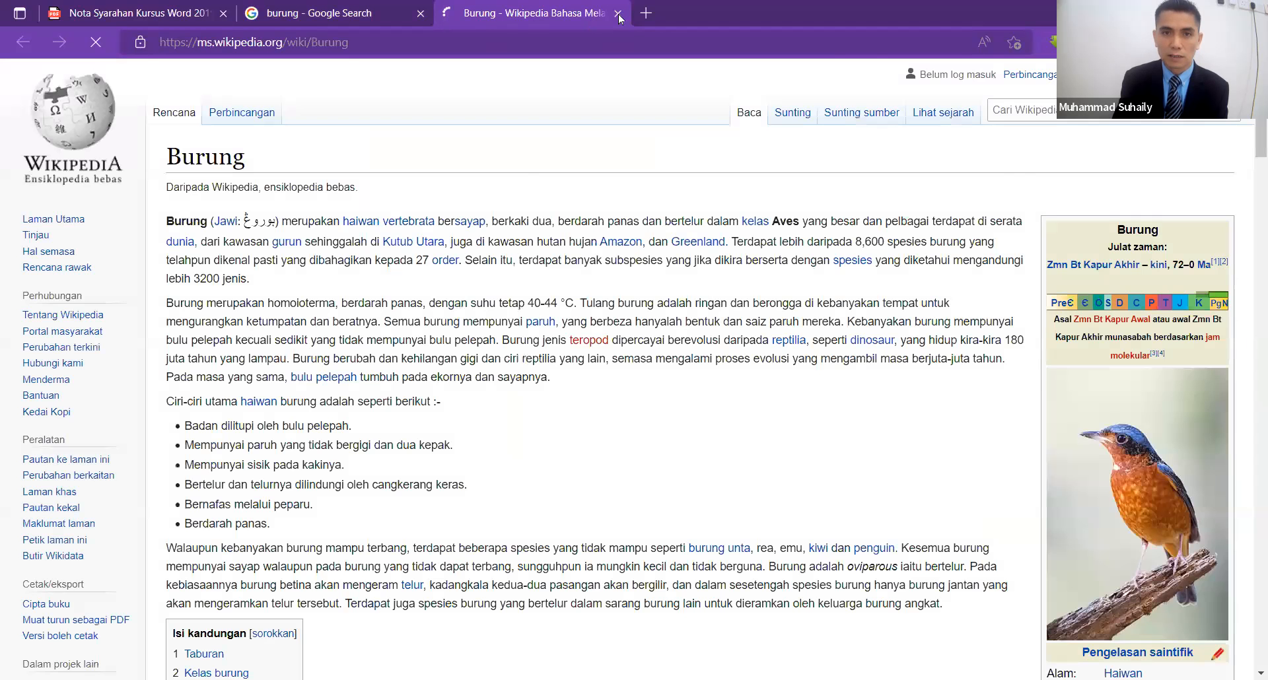
pyautogui.click(617, 16)
# - Save the previewed bird image as Monticola_gularis_male_non-breeding_-_Khao_Yai.jpg in the Desktop folder of This PC
pyautogui.rightClick(964, 279)
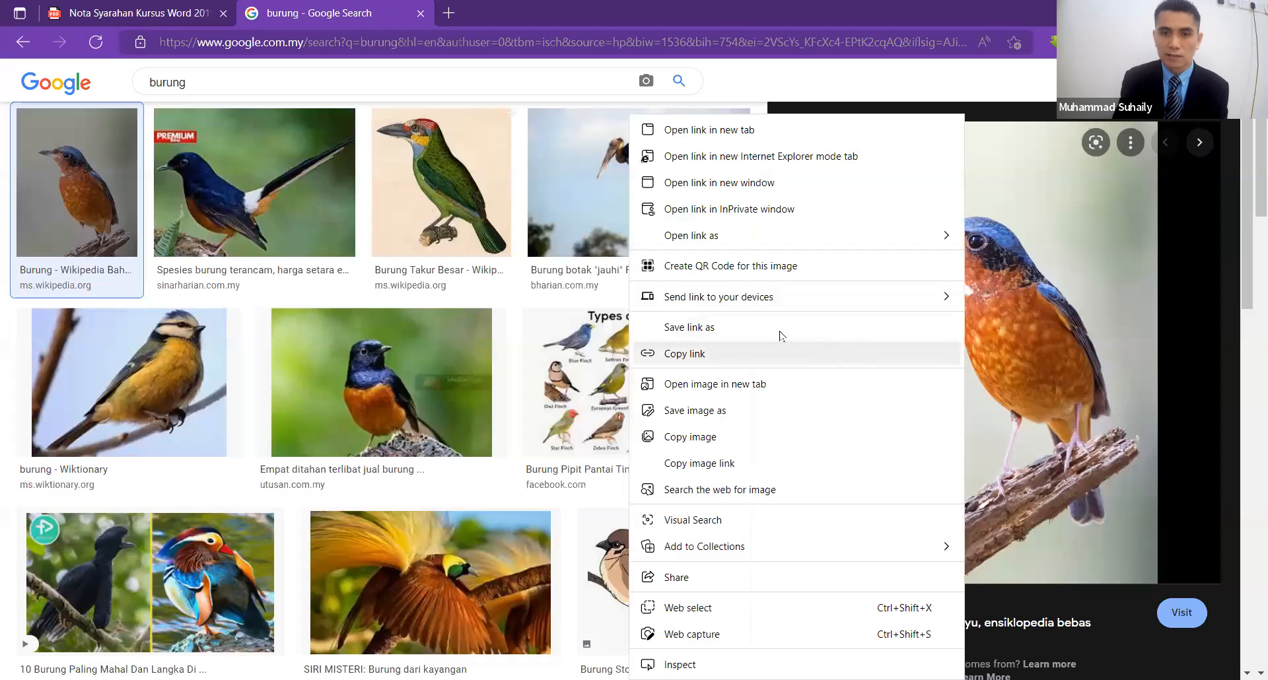
pyautogui.click(708, 408)
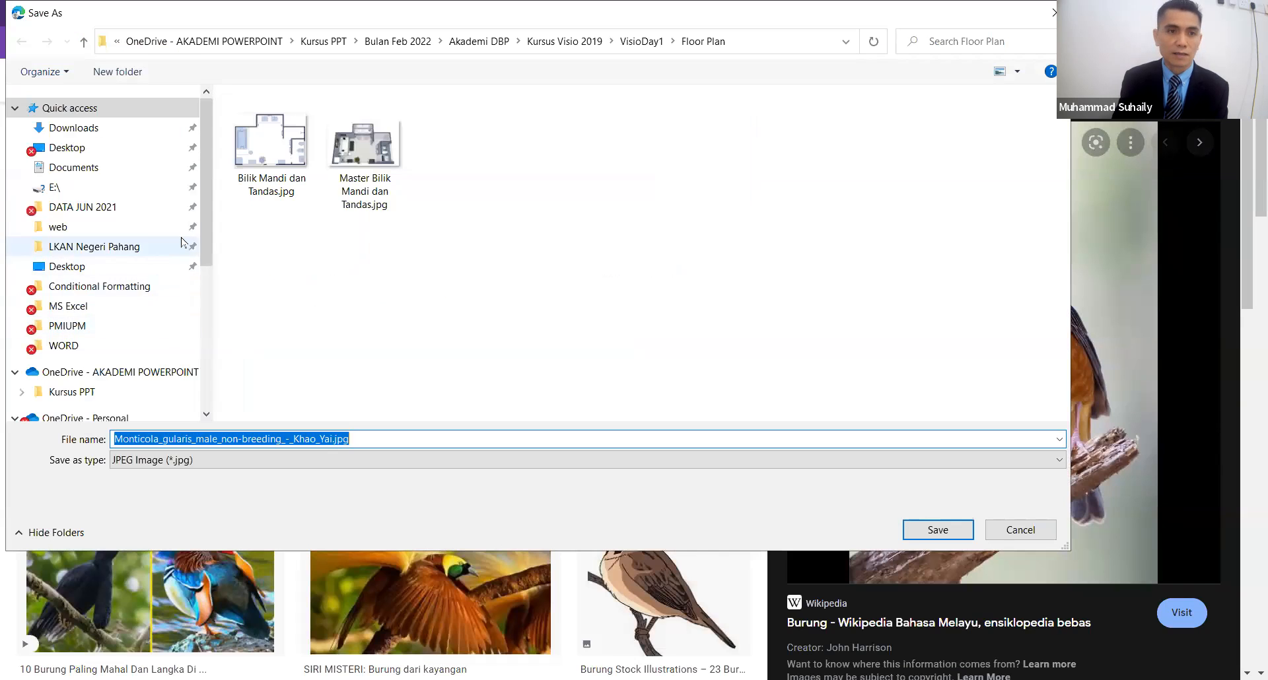
pyautogui.click(72, 148)
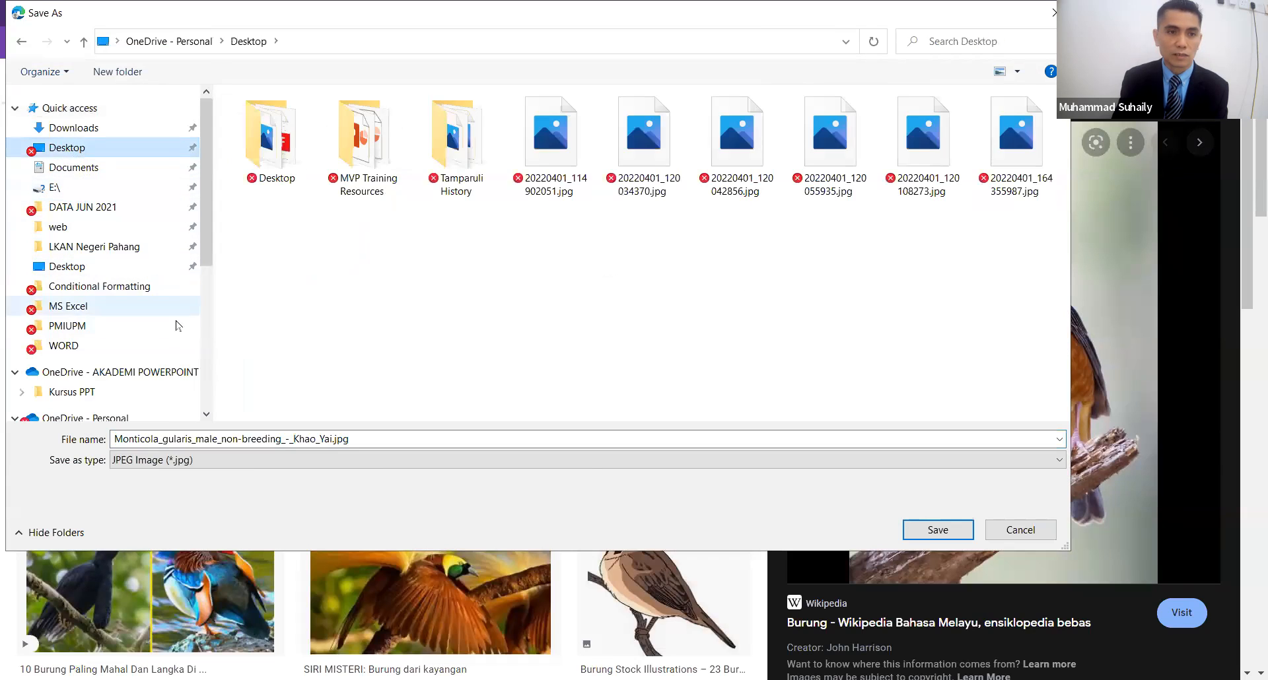
pyautogui.moveTo(207, 227); pyautogui.dragTo(207, 285)
pyautogui.click(104, 327)
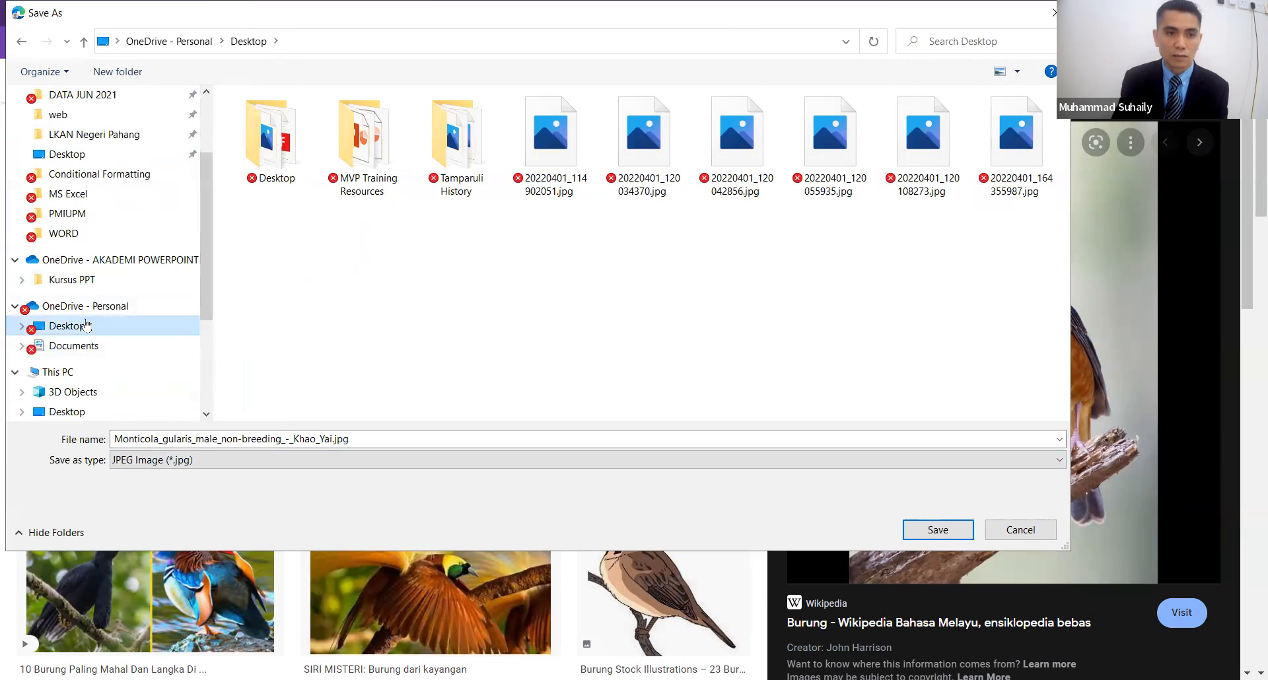
pyautogui.click(69, 154)
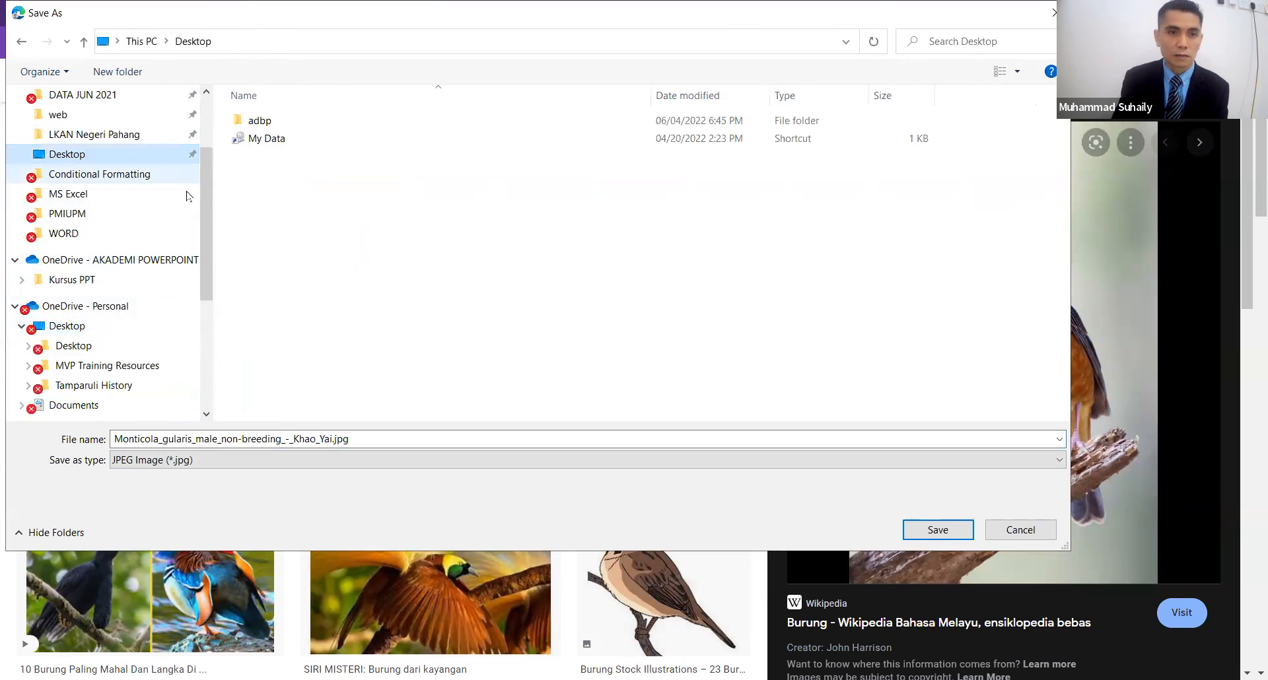
pyautogui.click(938, 530)
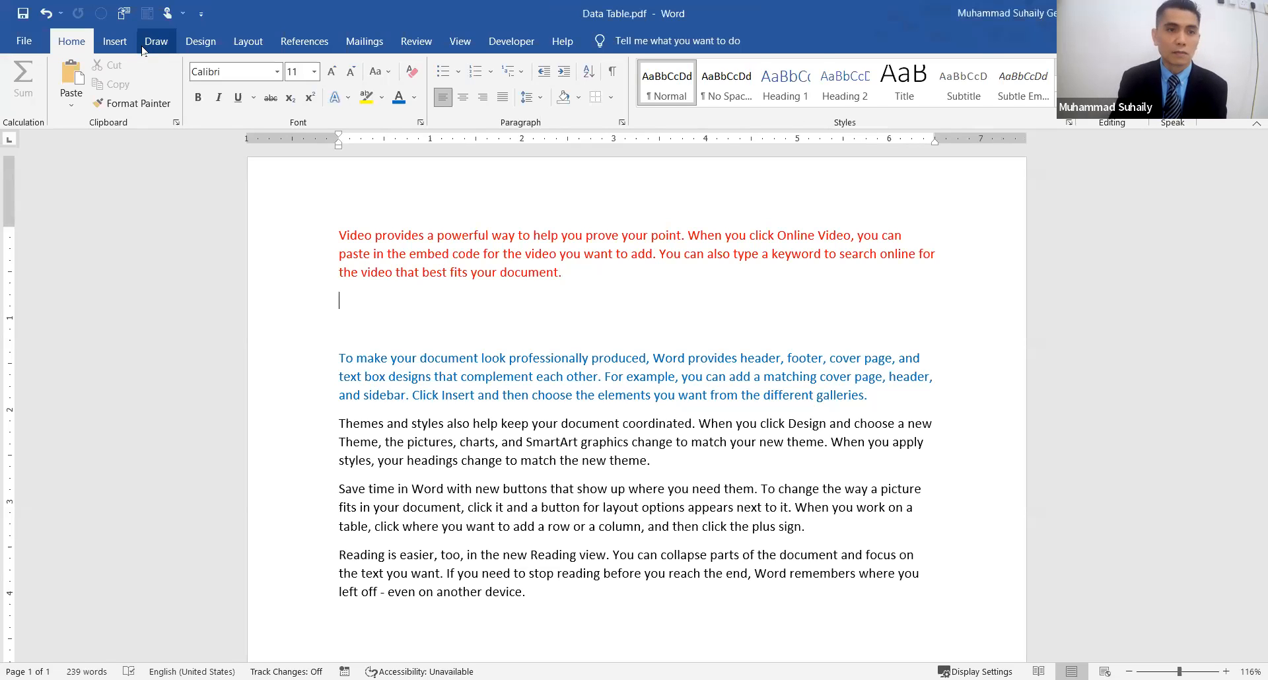
# - Insert the picture Monticola_gularis_male_non-breeding_-_Khao_Yai.jpg from this device's Desktop folder into the blank line below the red paragraph
pyautogui.click(114, 42)
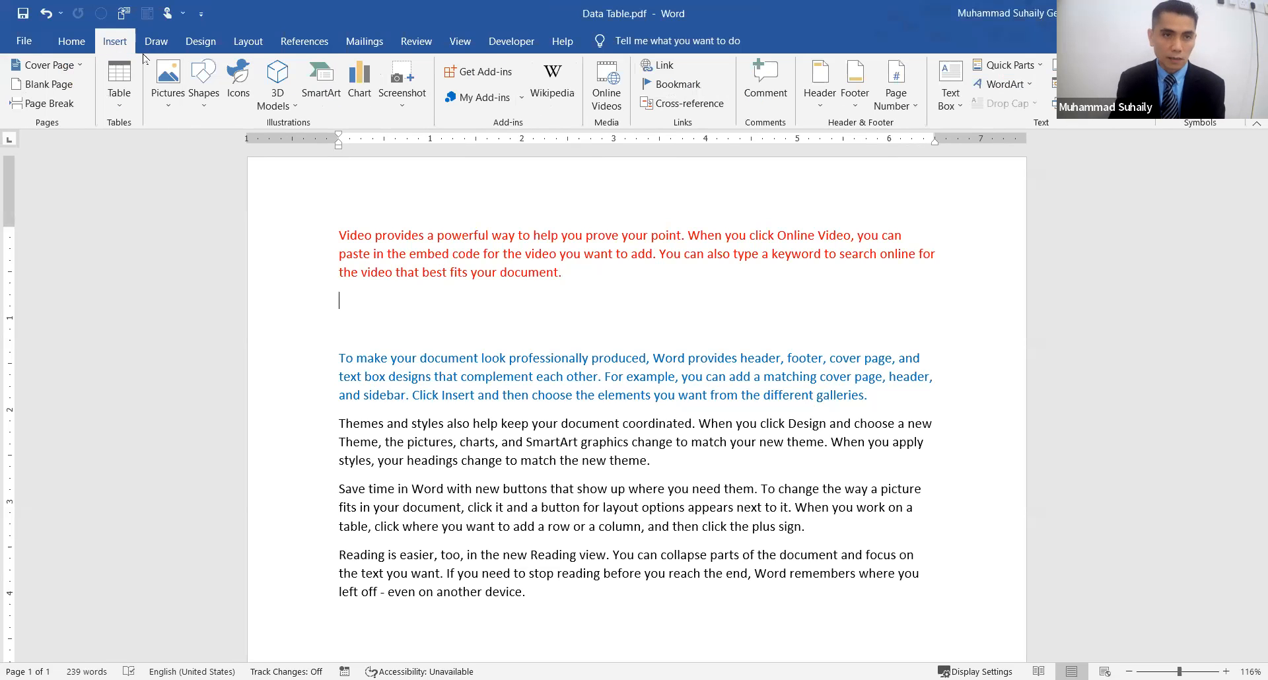
pyautogui.click(169, 105)
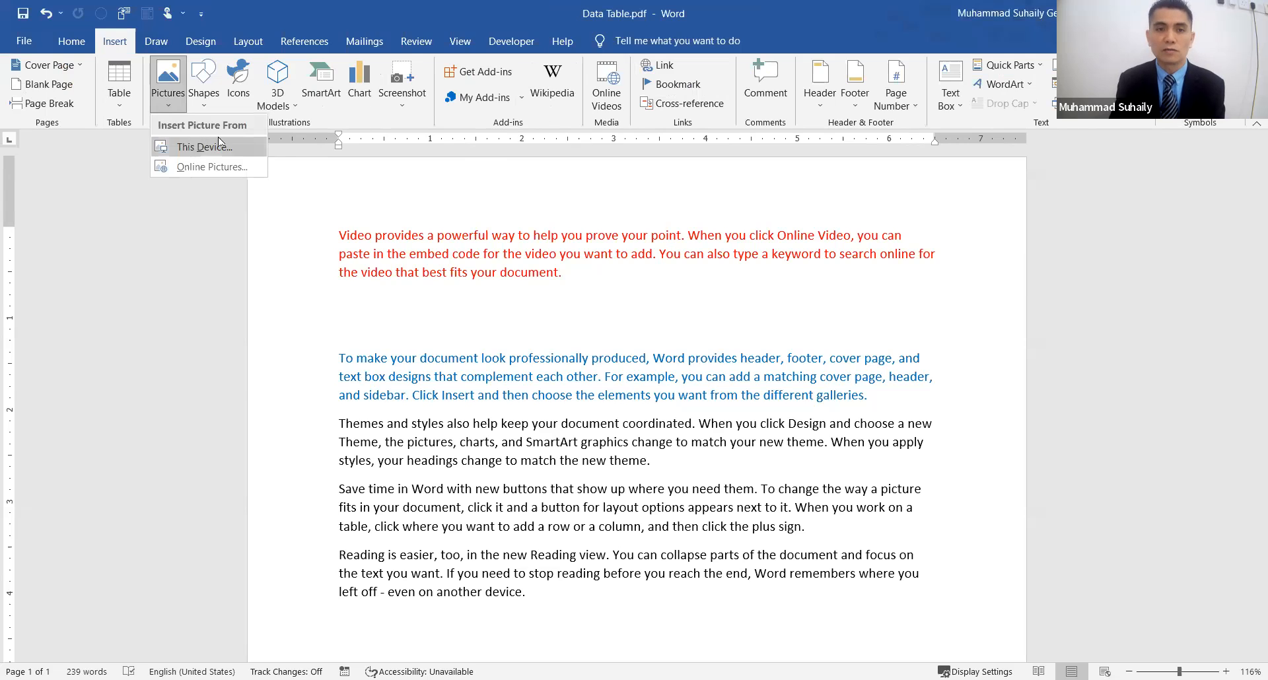
pyautogui.click(220, 145)
pyautogui.click(67, 161)
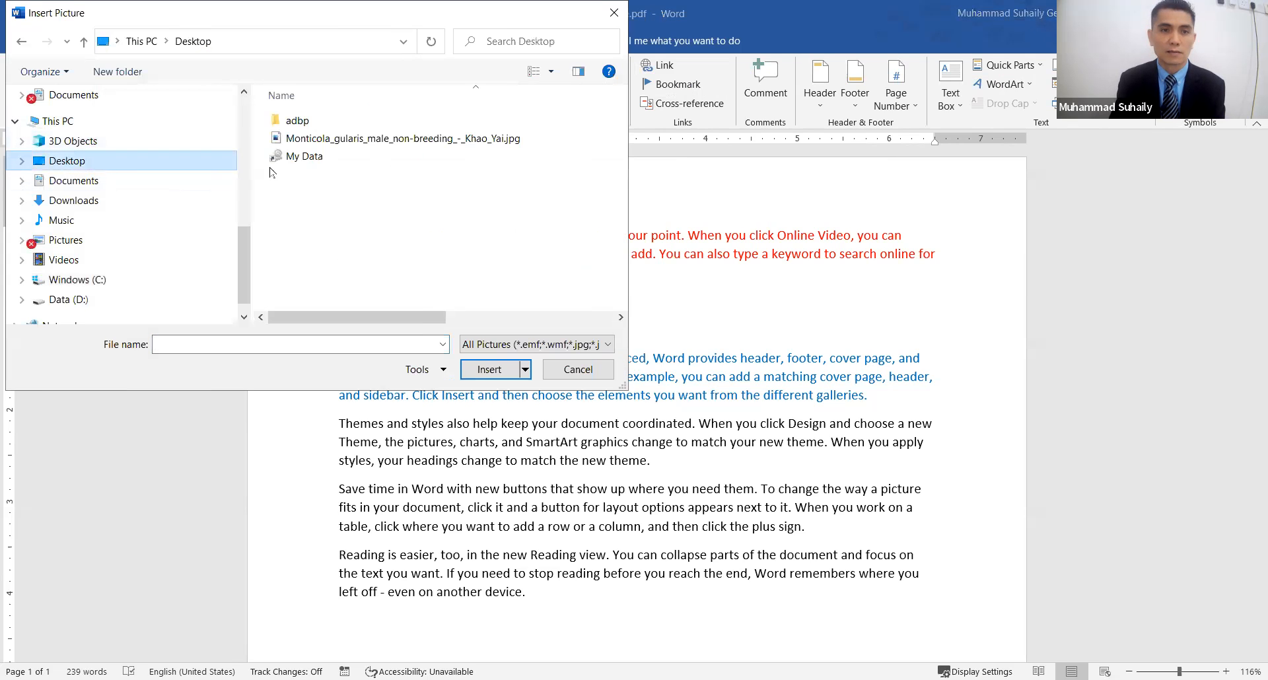
pyautogui.click(392, 138)
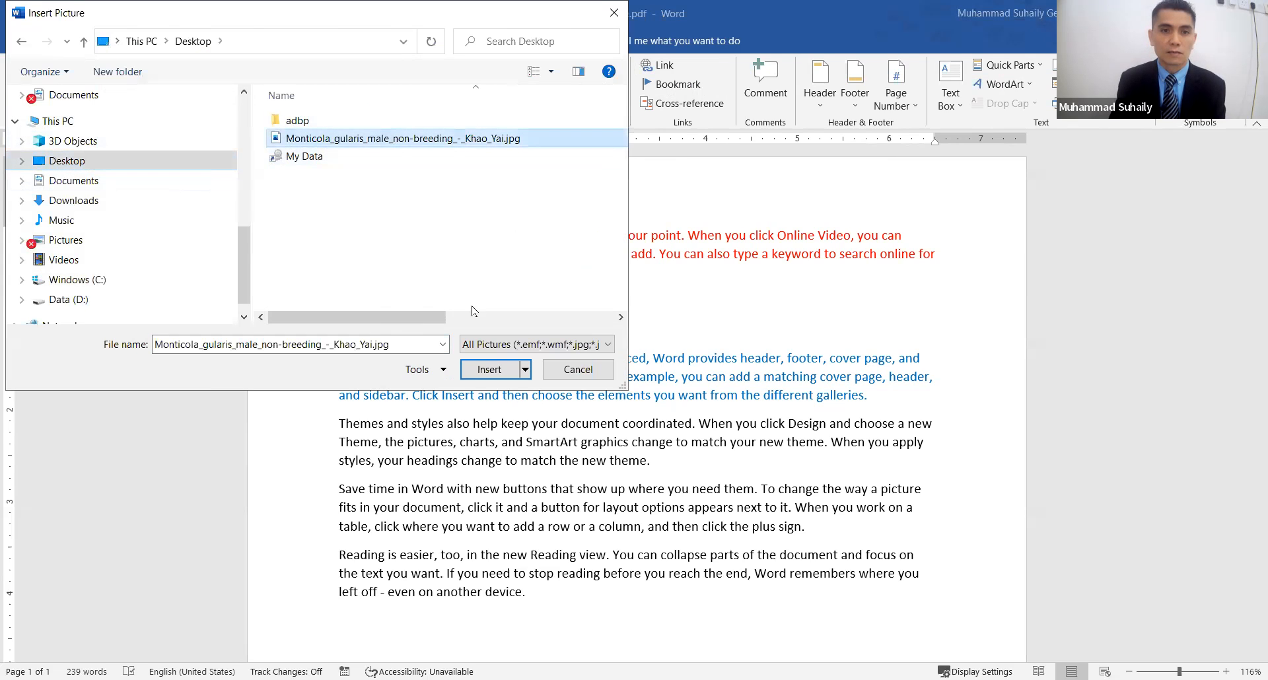
pyautogui.click(487, 367)
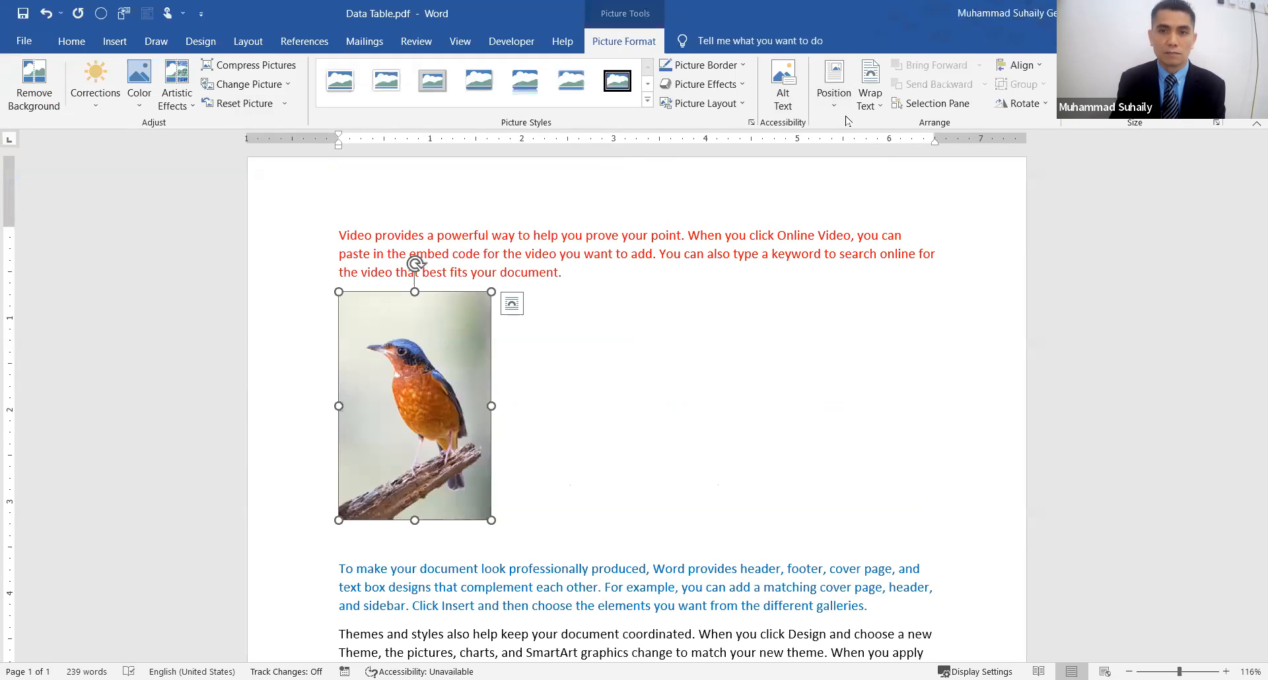
# - Center the inserted bird picture horizontally between the red and blue paragraphs, and deselect it
pyautogui.click(69, 41)
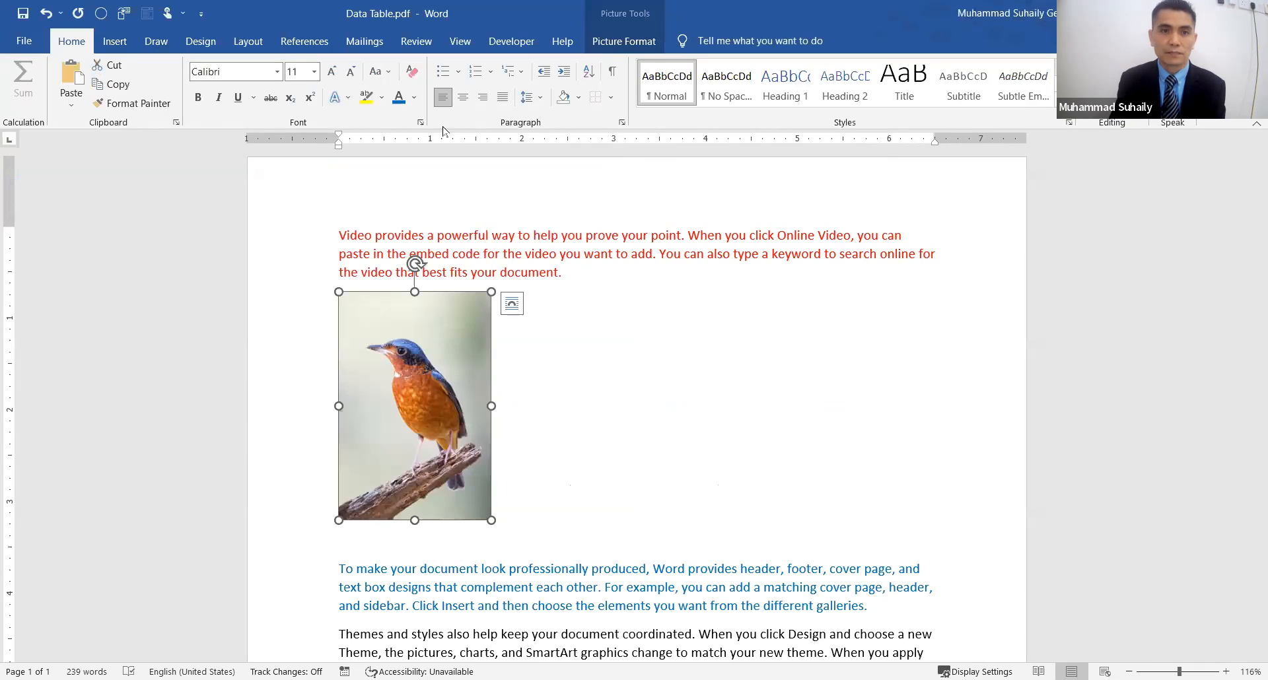
pyautogui.click(463, 97)
pyautogui.click(973, 404)
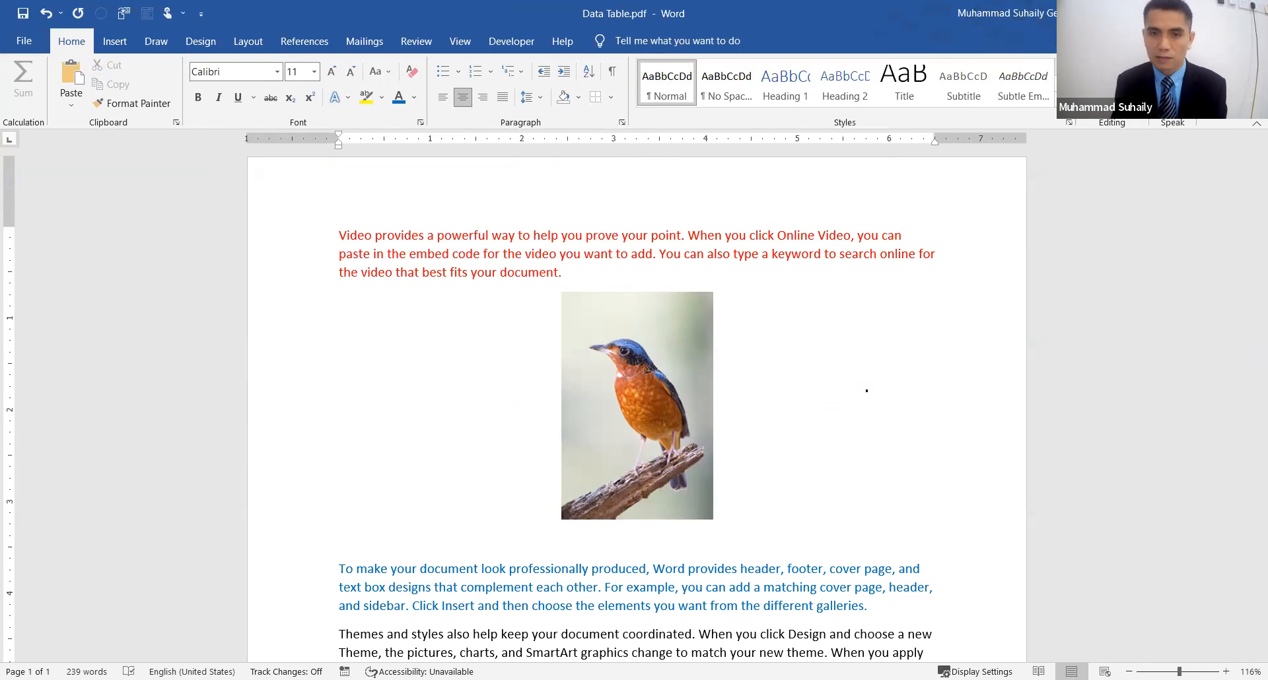
# - Examine the whole page, from the red paragraph and centered bird picture down to the last paragraph and back
pyautogui.scroll(-3, 1250, 253)
pyautogui.scroll(-3, 1249, 224)
pyautogui.scroll(6, 1249, 221)
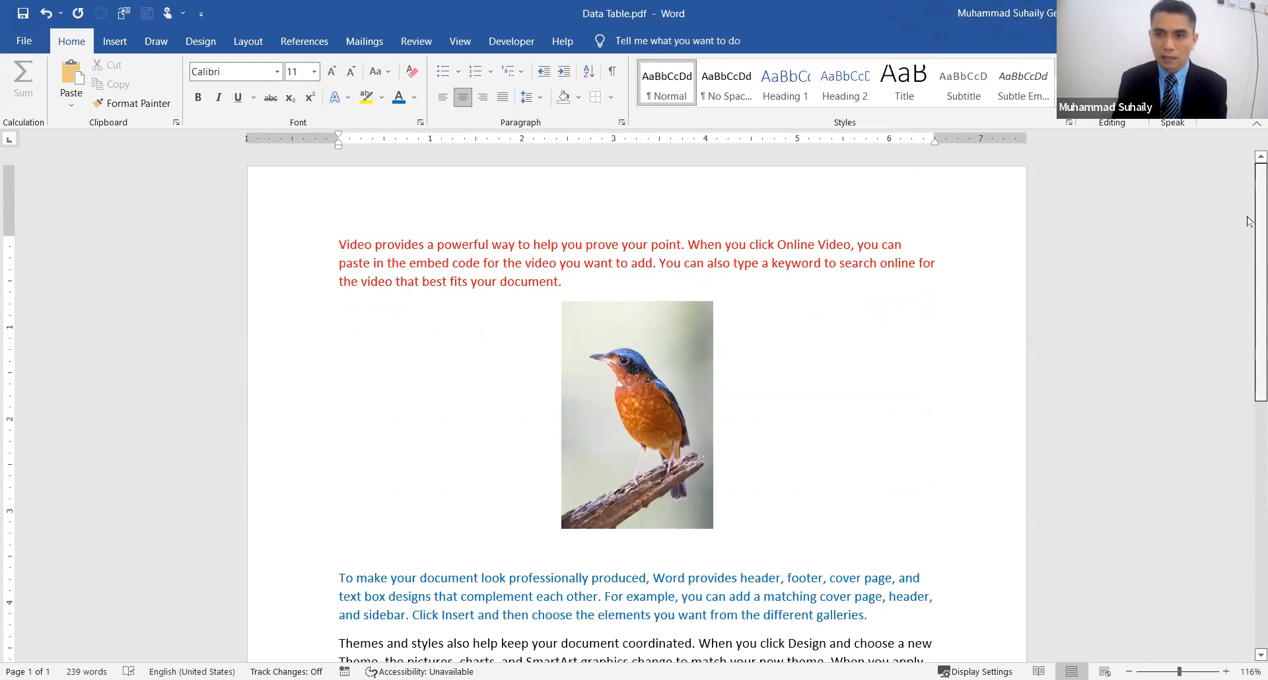
pyautogui.scroll(-4, 1120, 354)
pyautogui.scroll(4, 1096, 462)
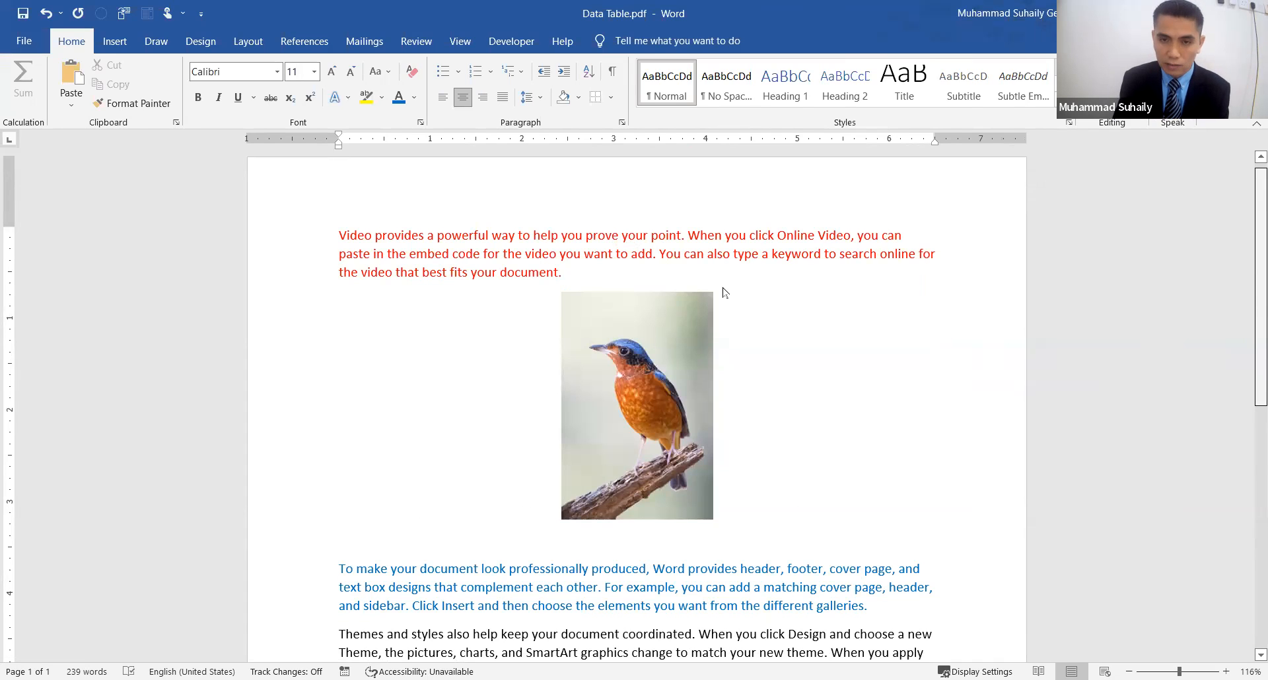
pyautogui.scroll(-1, 1248, 290)
pyautogui.scroll(-10, 1248, 459)
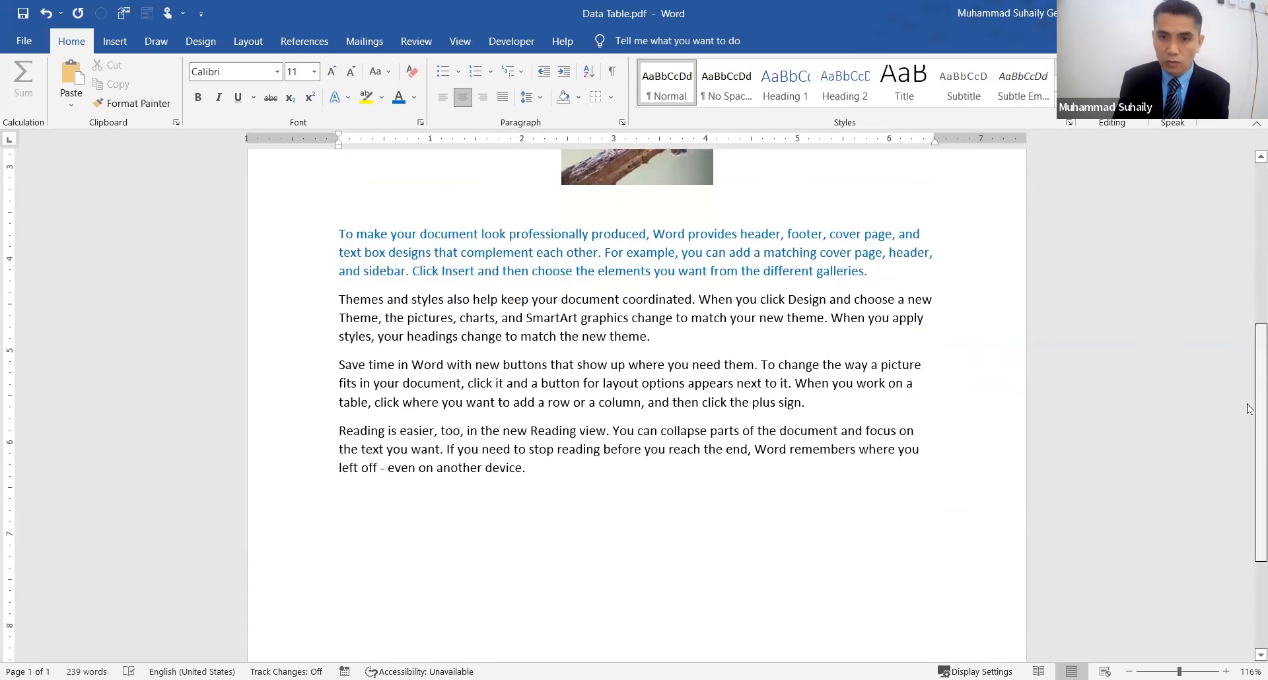
pyautogui.scroll(12, 1248, 459)
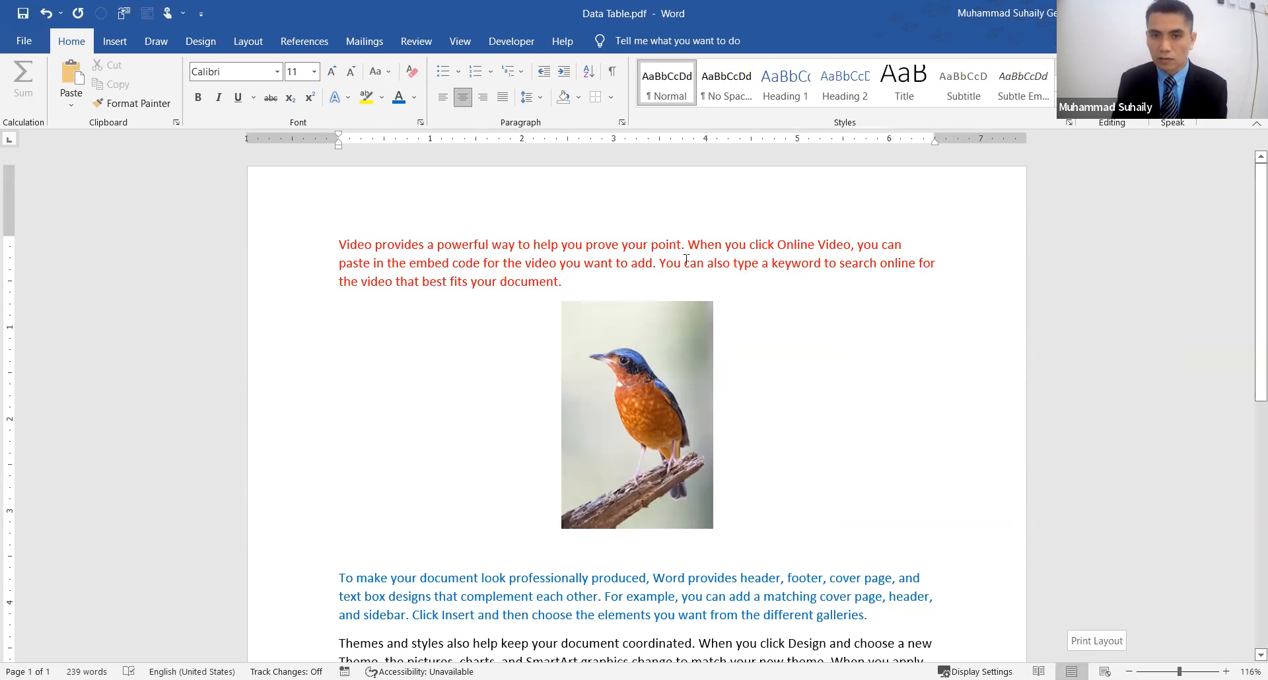
# - Zoom the page in to 263%, view the enlarged red text and bird picture, and reduce the zoom again
pyautogui.moveTo(1179, 671); pyautogui.dragTo(1194, 672)
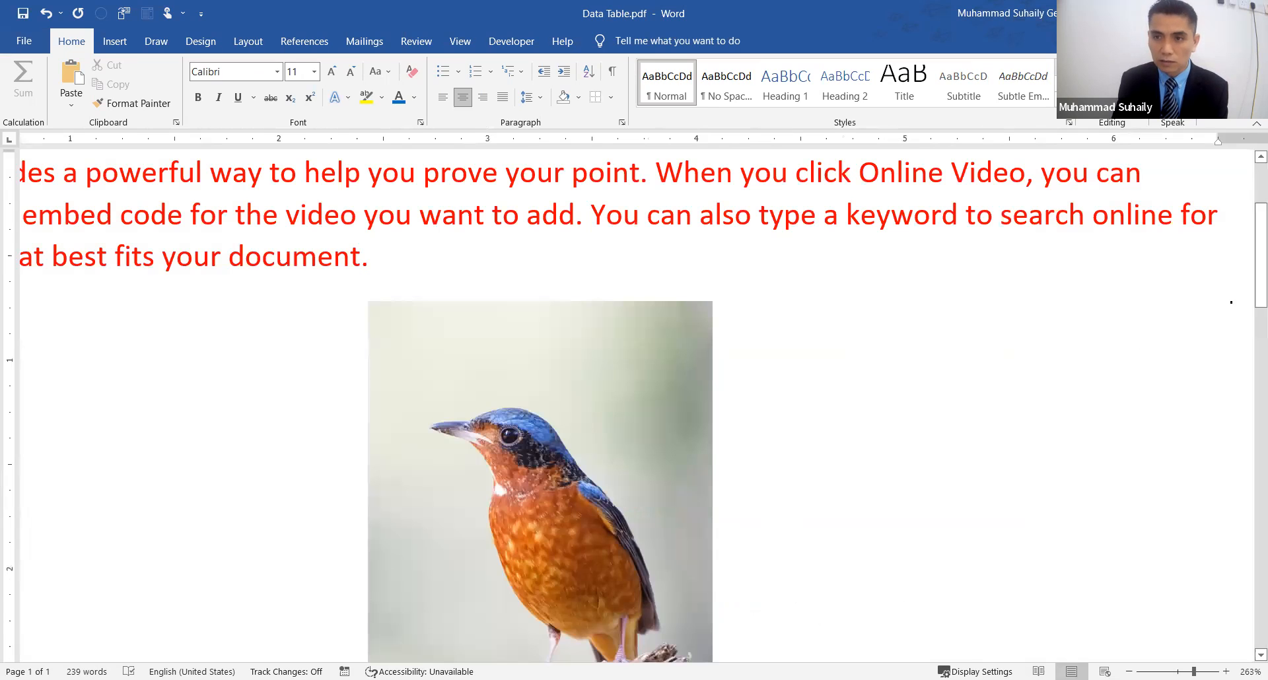
pyautogui.moveTo(1250, 283); pyautogui.dragTo(1248, 241)
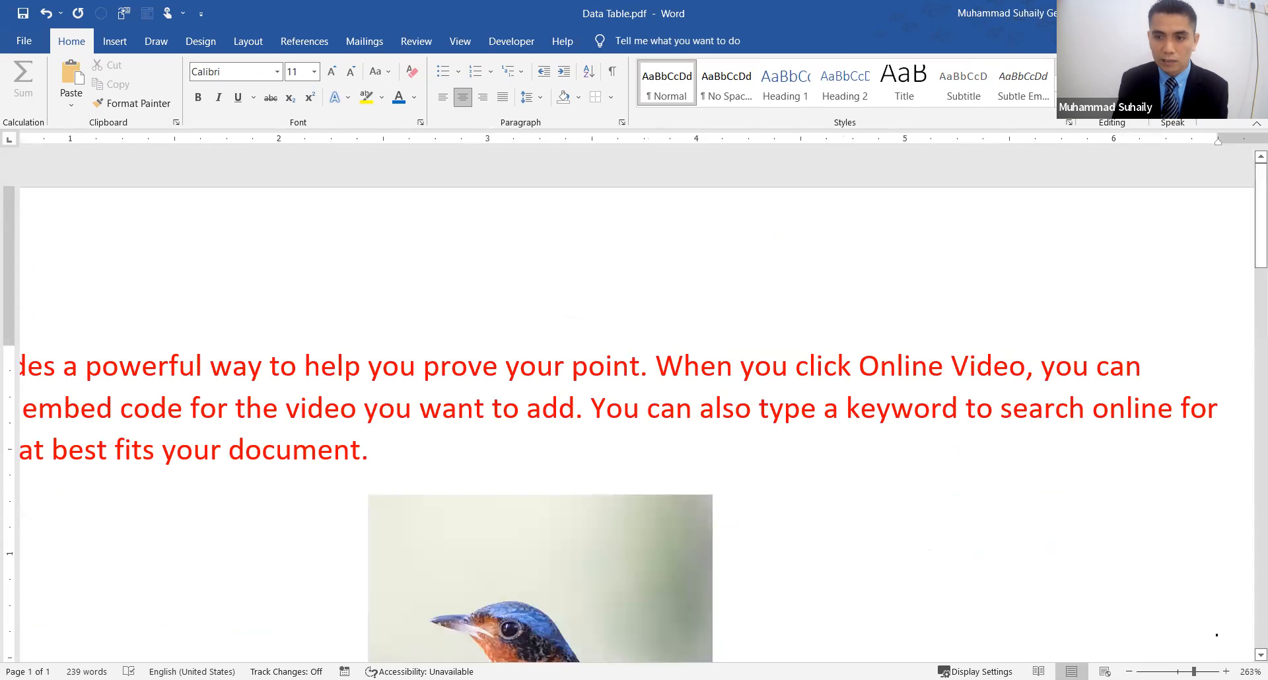
pyautogui.click(1180, 671)
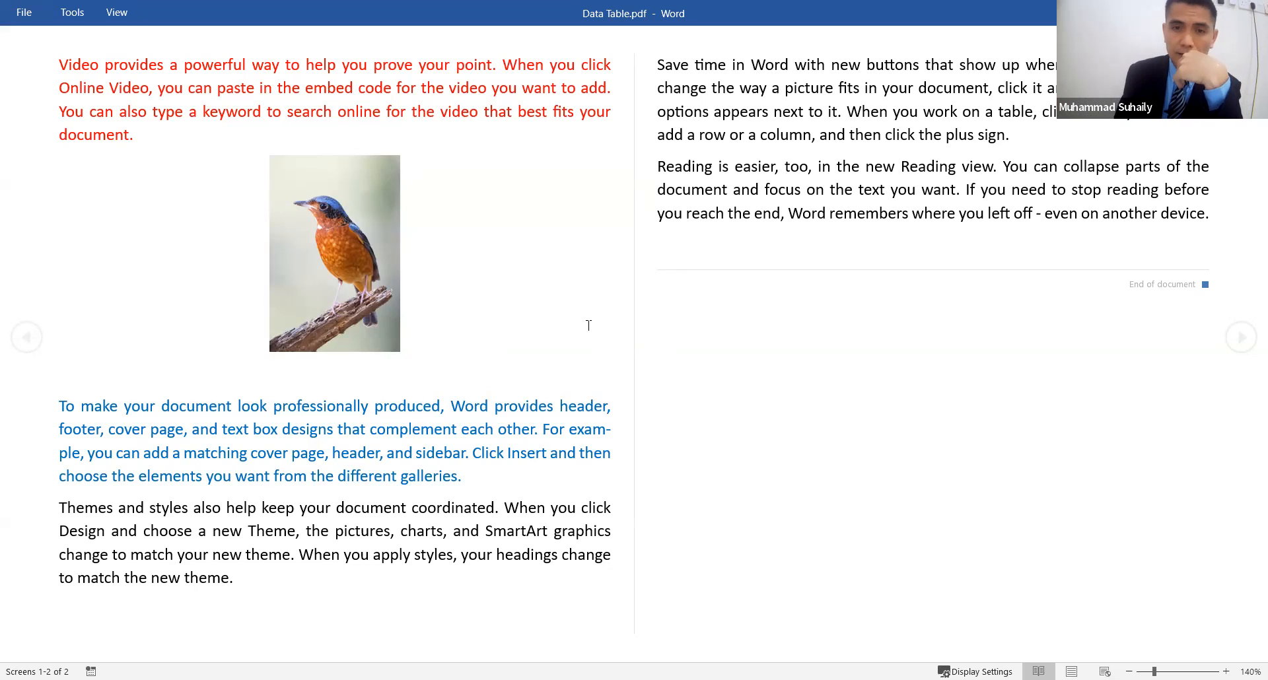
# - View the bird picture enlarged in Read Mode, magnify and shrink it repeatedly, and close the enlarged view
pyautogui.doubleClick(341, 236)
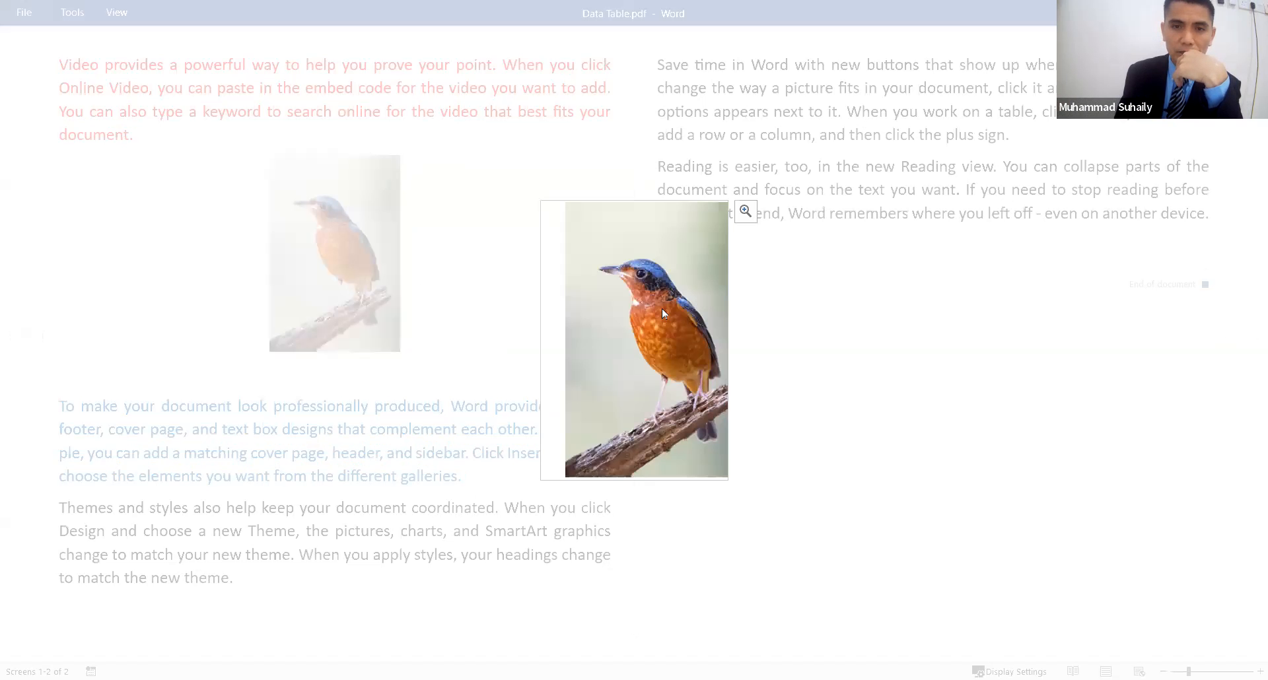
pyautogui.click(804, 317)
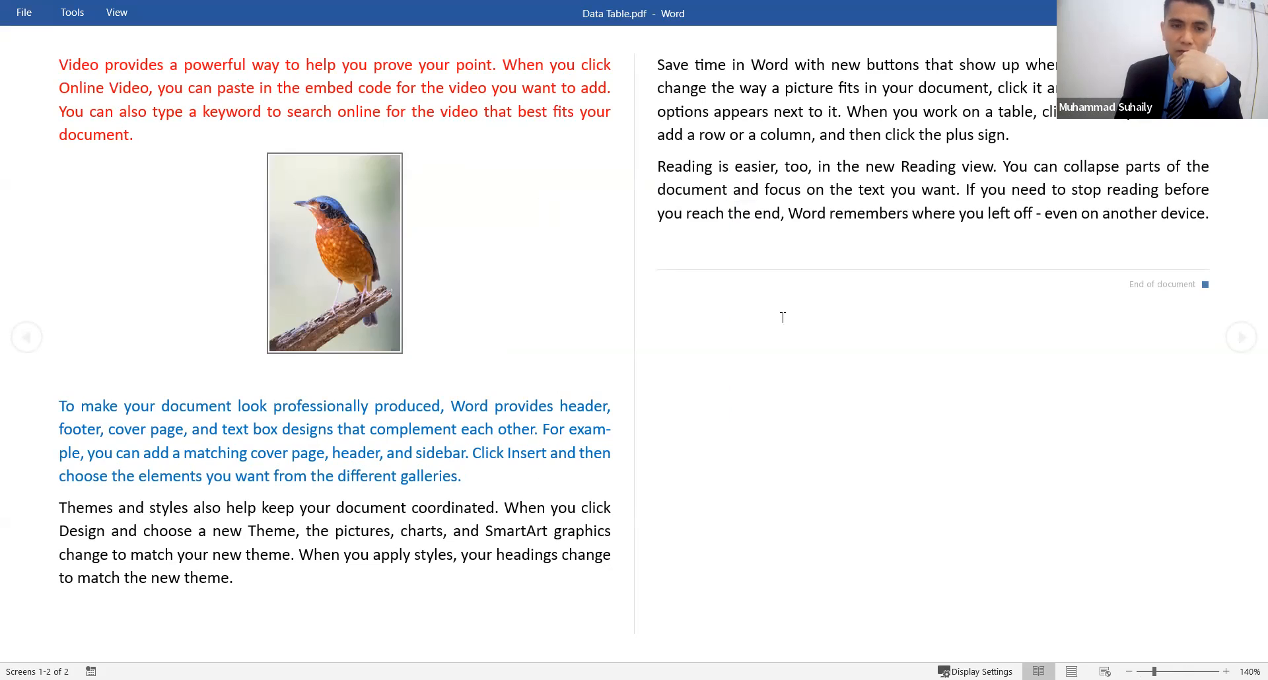
pyautogui.doubleClick(337, 224)
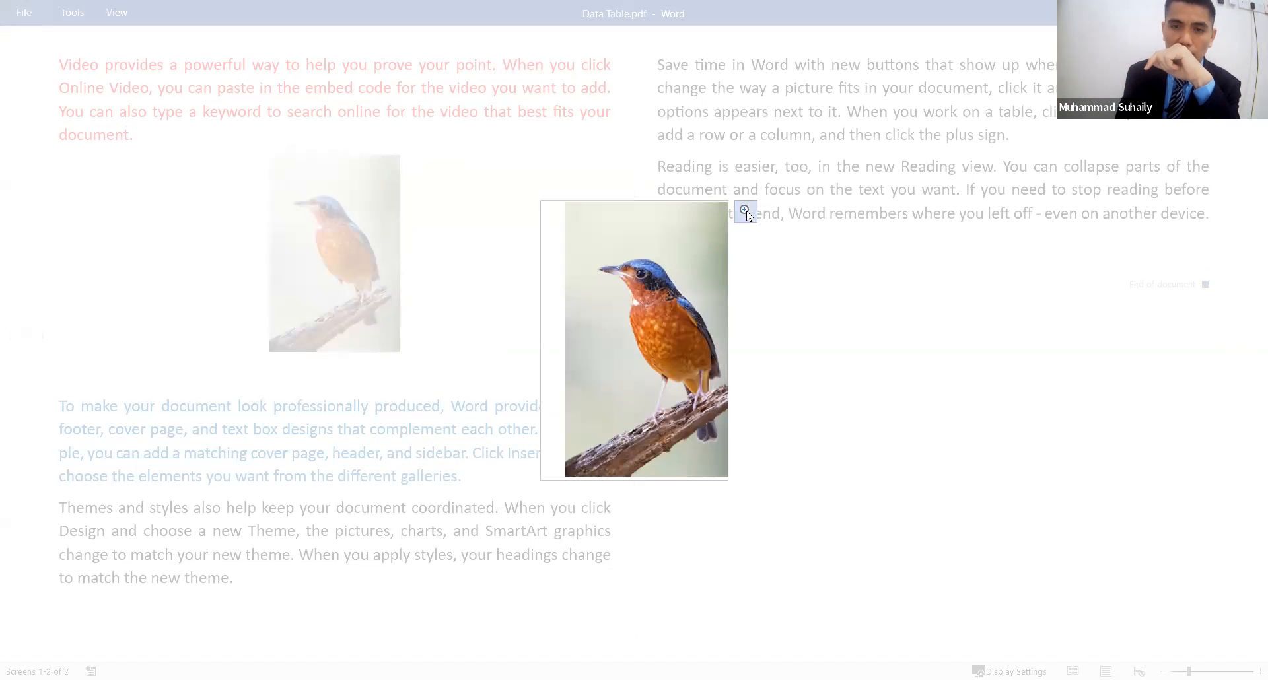
pyautogui.click(745, 212)
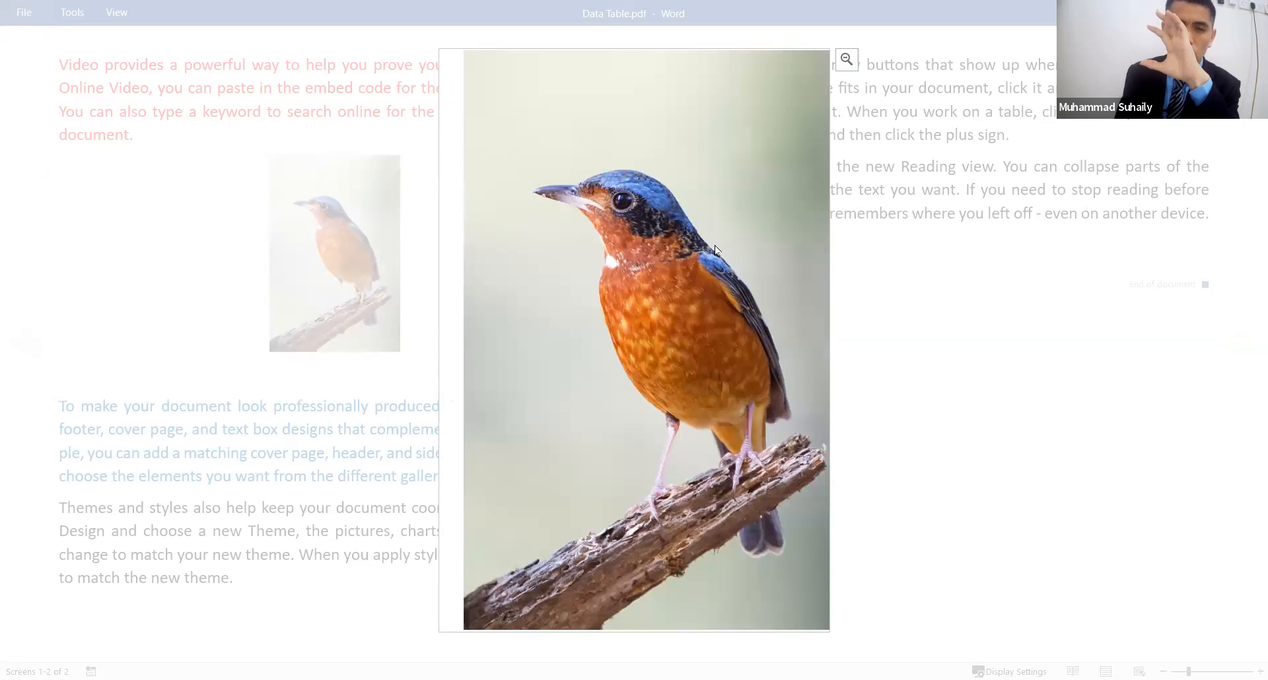
pyautogui.click(846, 61)
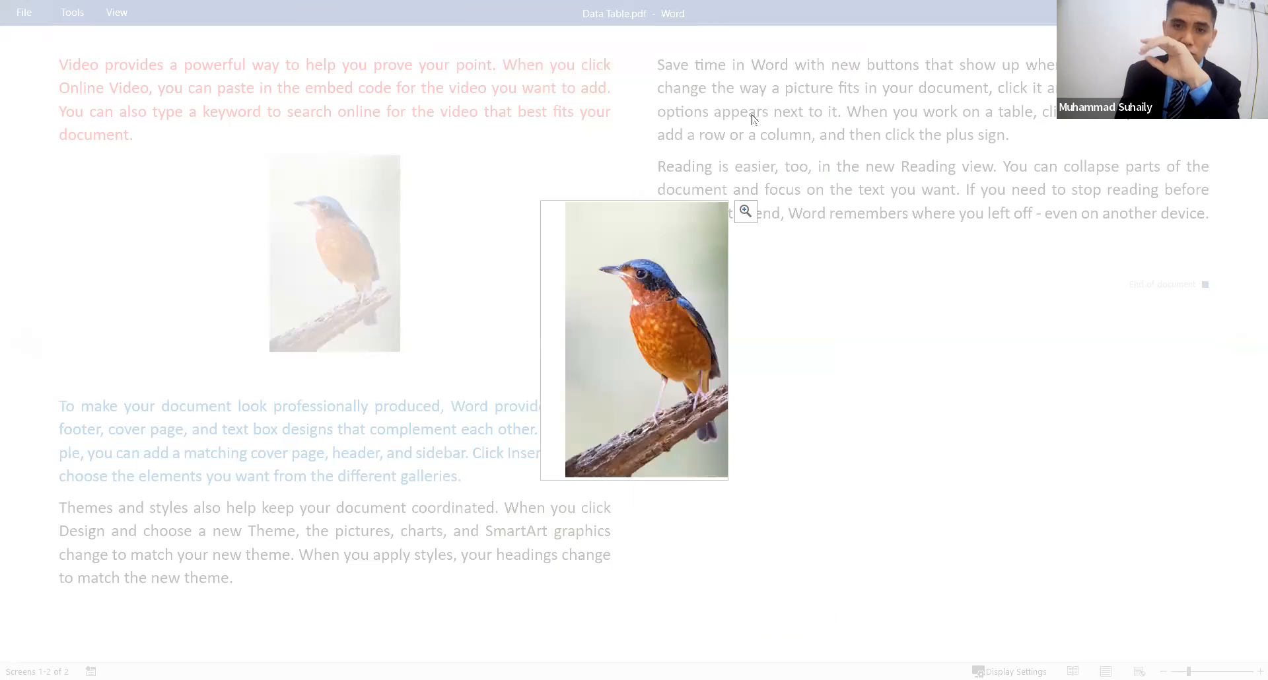
pyautogui.click(794, 252)
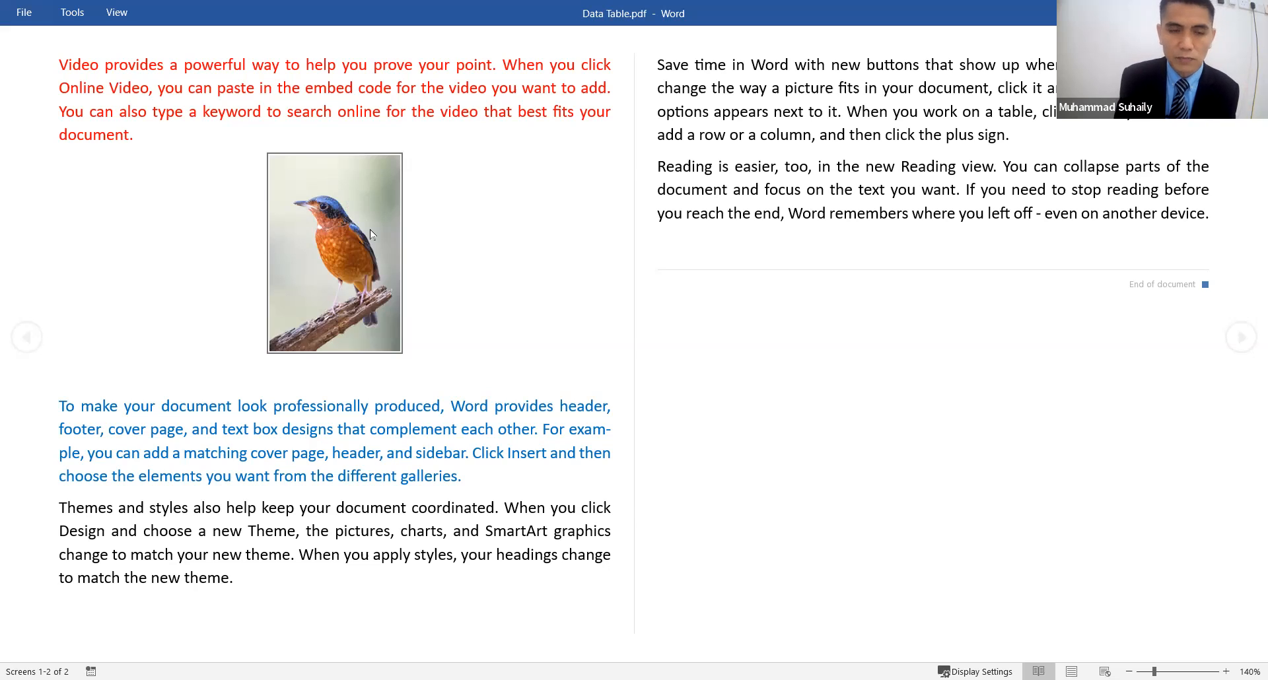
pyautogui.doubleClick(331, 225)
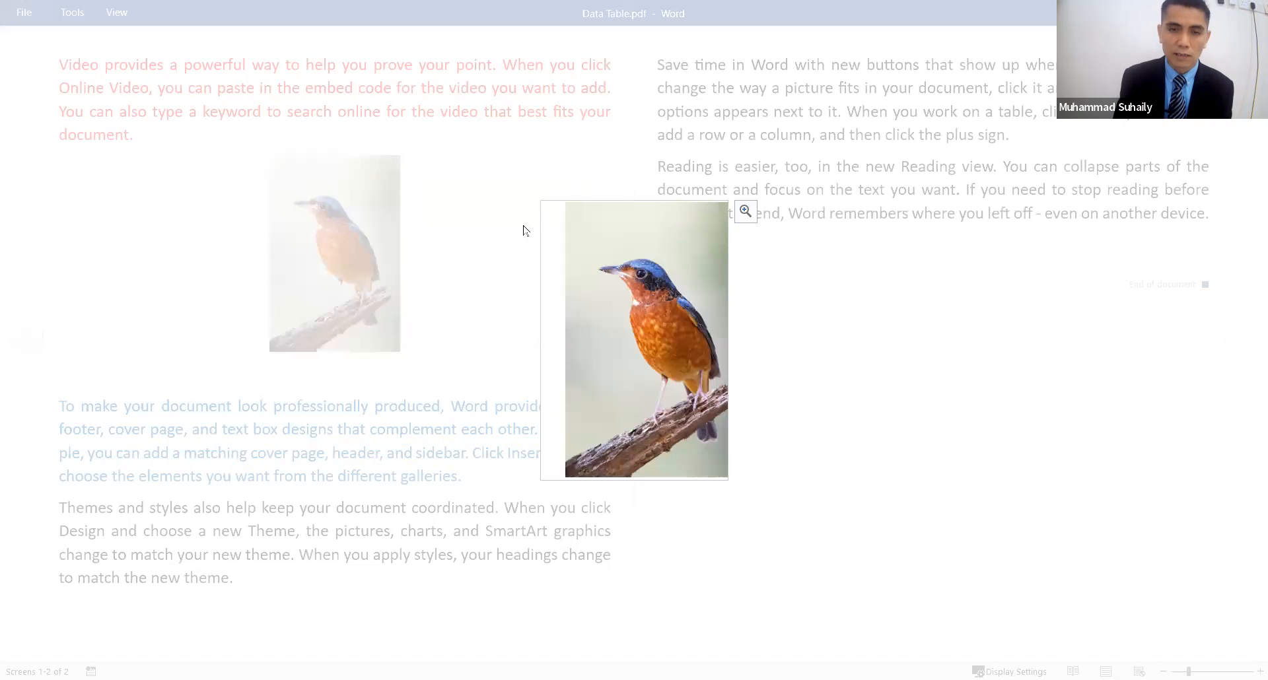
pyautogui.click(747, 211)
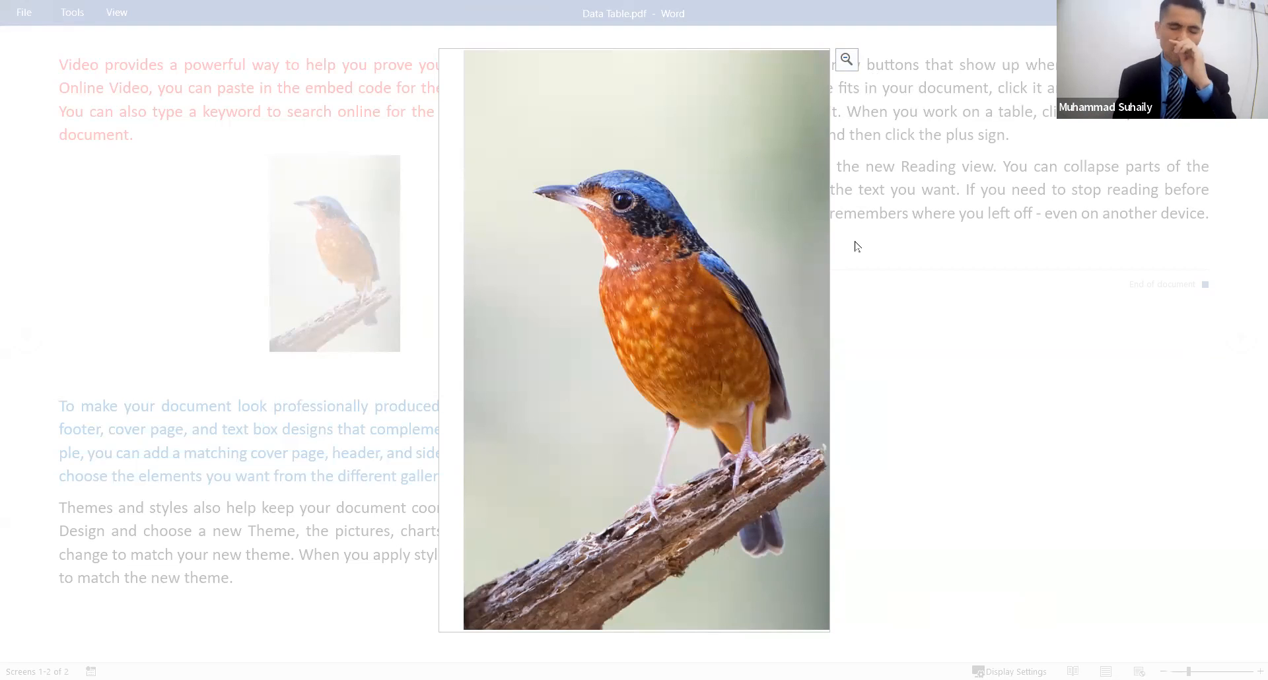
pyautogui.click(844, 61)
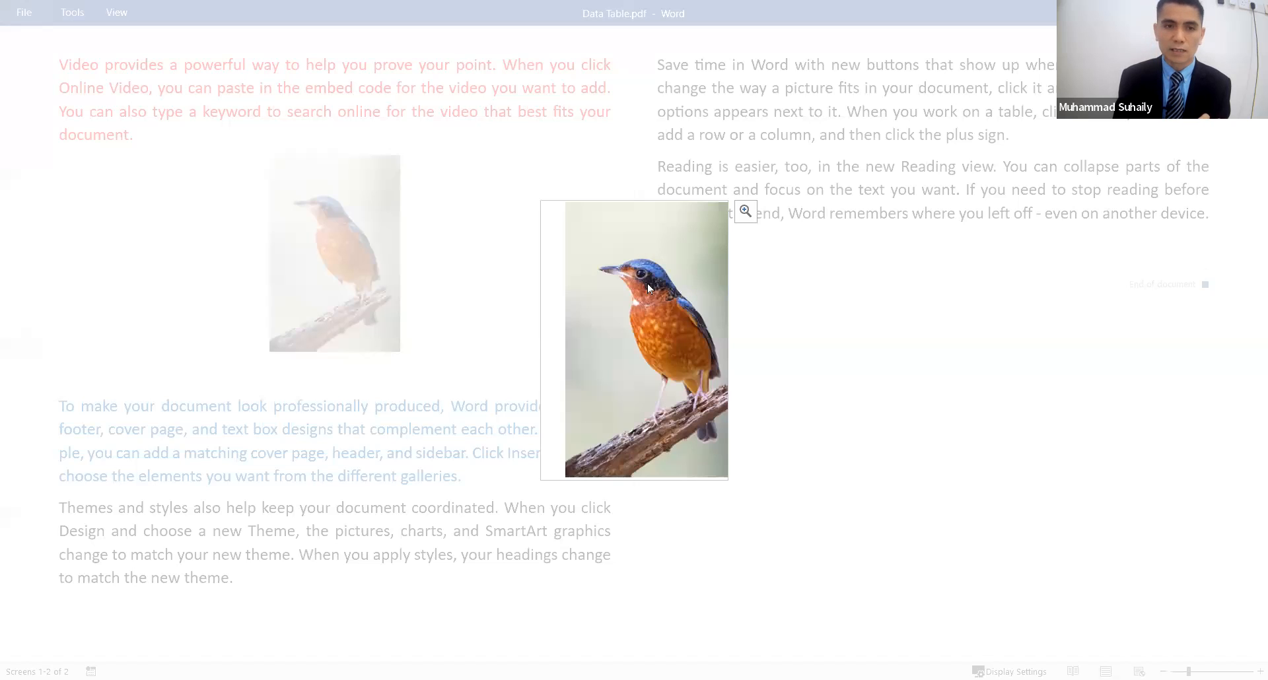
pyautogui.click(744, 211)
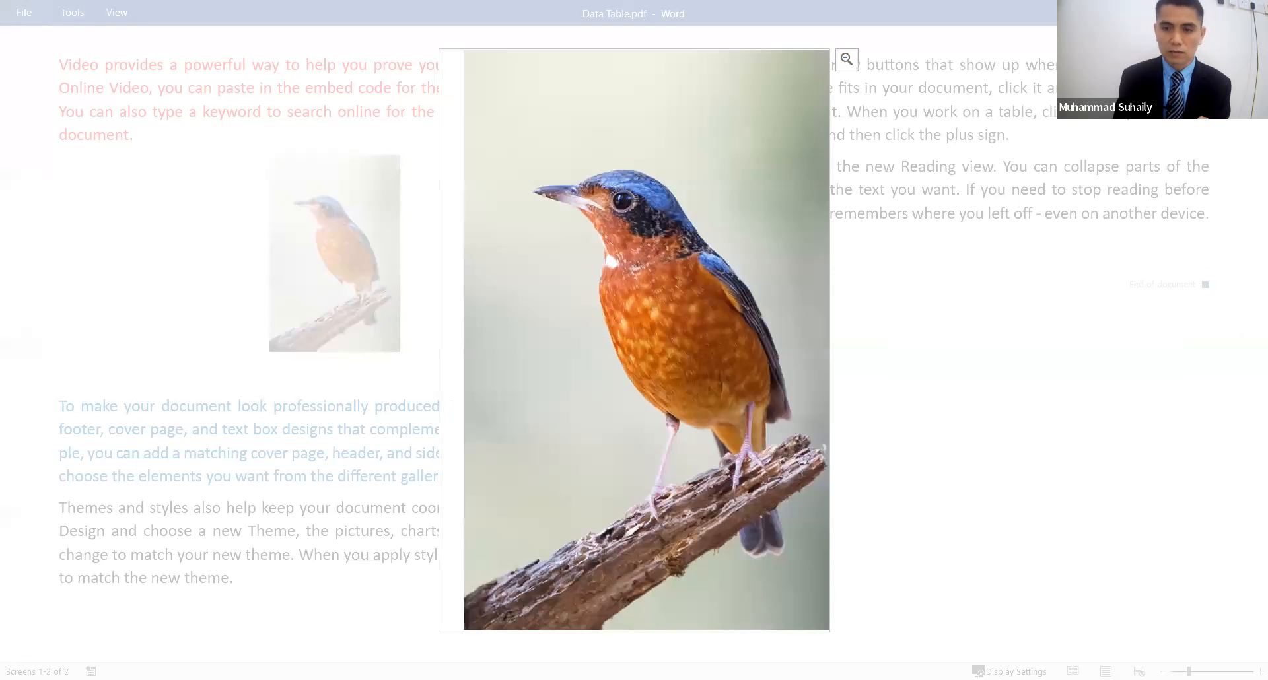
pyautogui.click(890, 419)
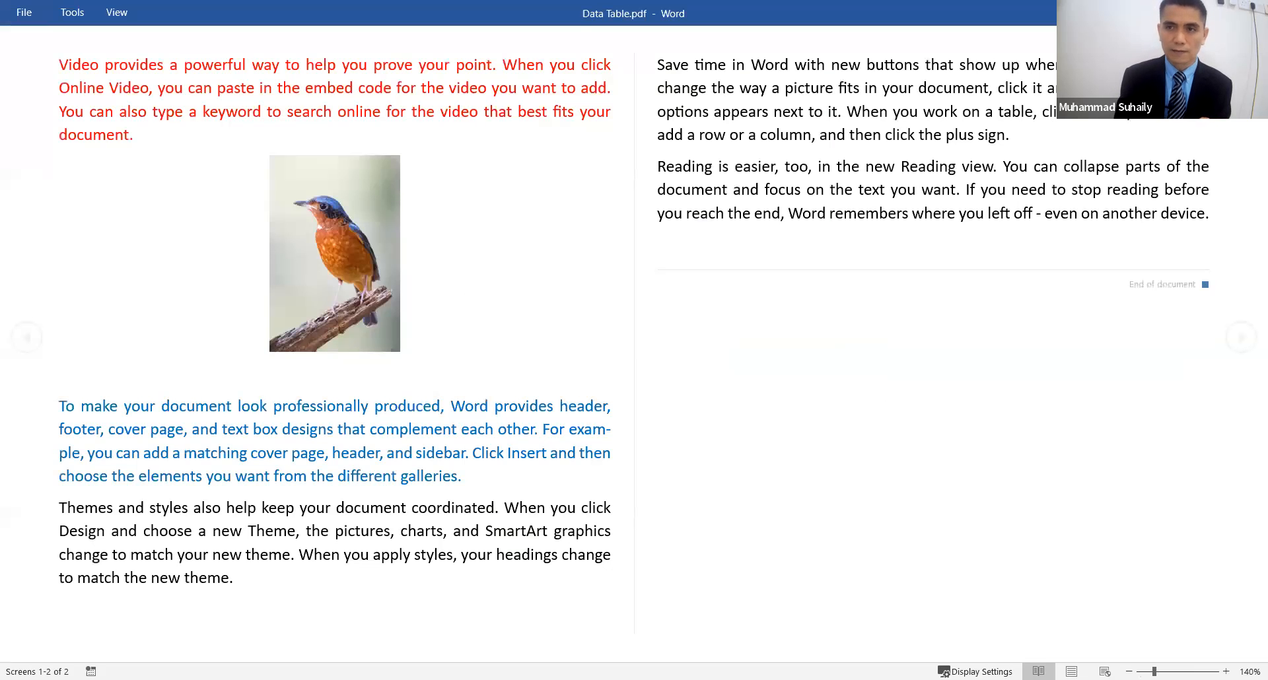
# - Close Data Table.pdf without saving its changes
pyautogui.click(1253, 11)
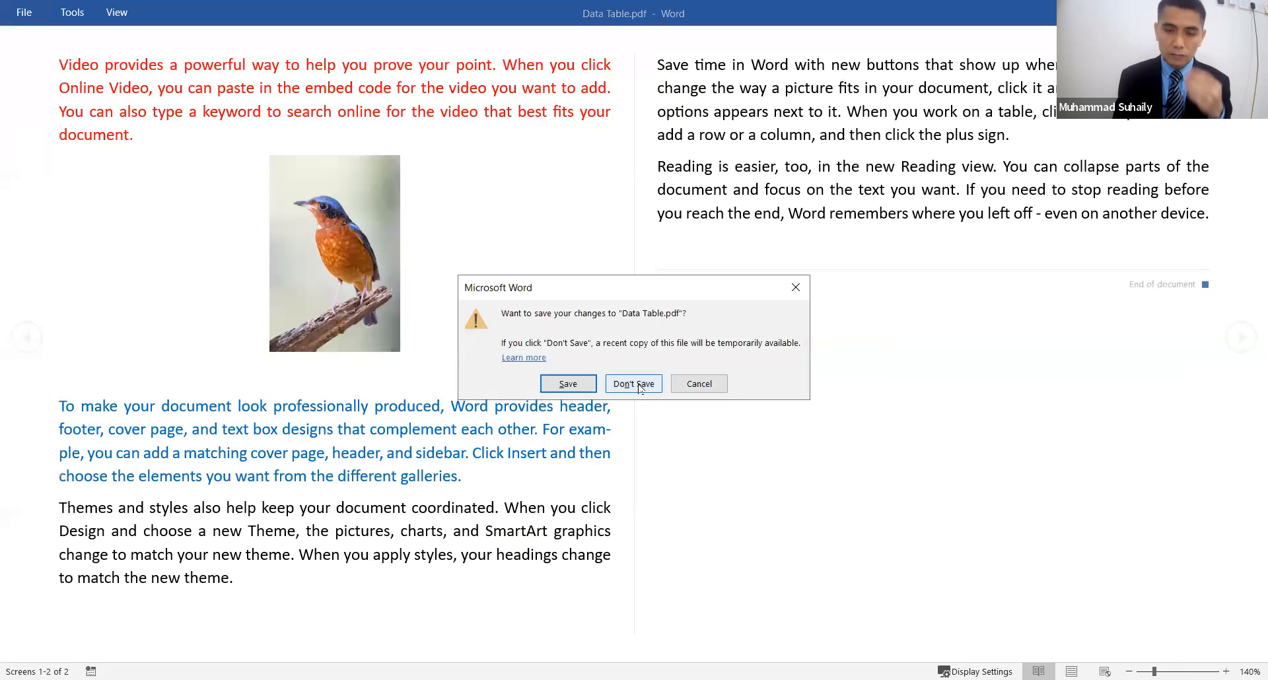
pyautogui.click(639, 387)
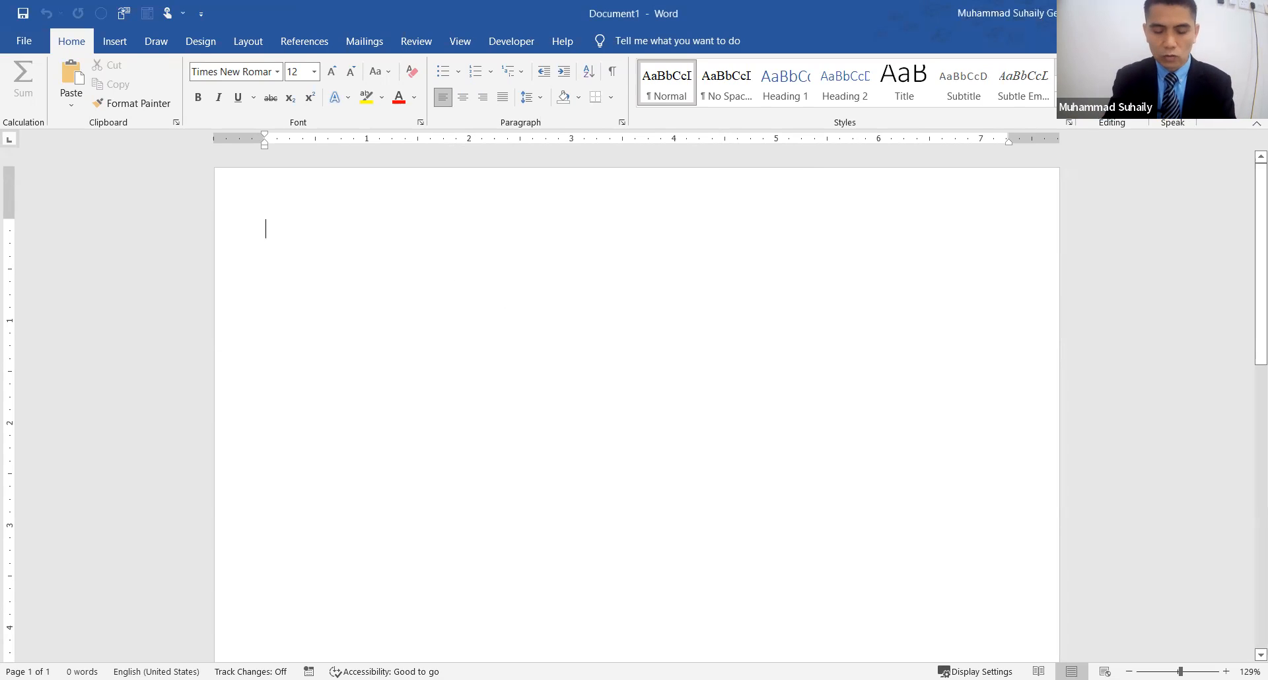
# - Generate sample paragraphs in the blank document with the =rand() formula
pyautogui.write('=')
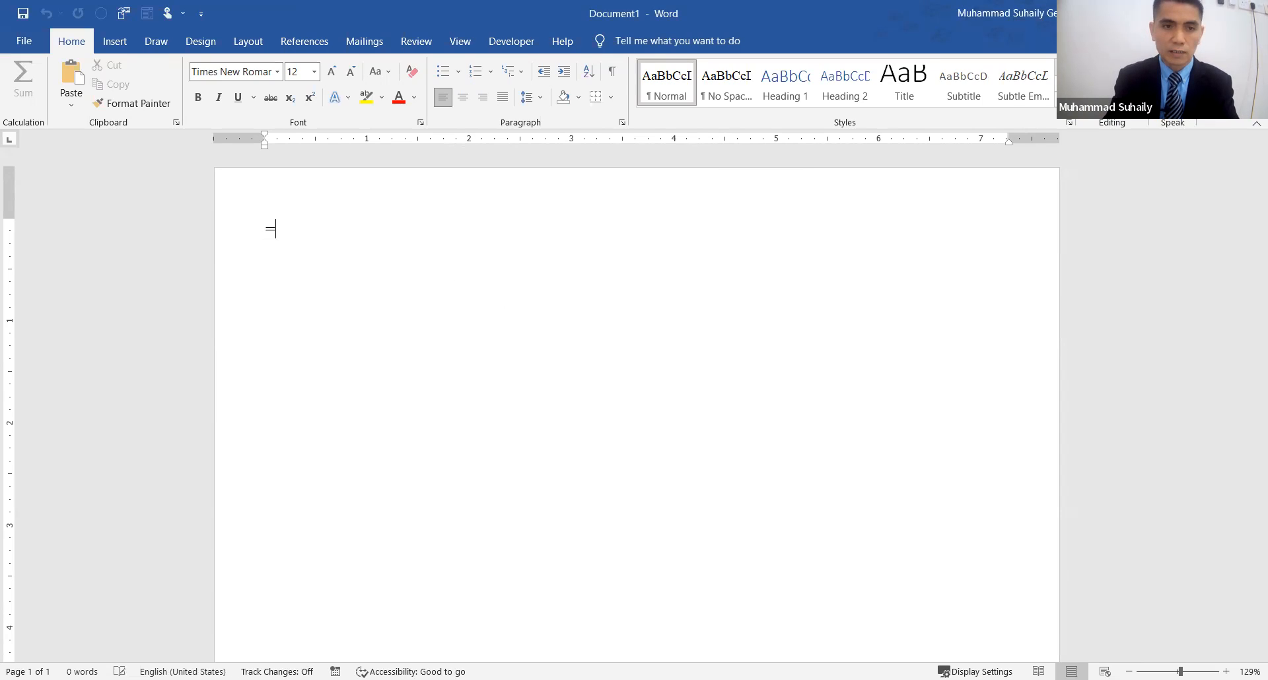
pyautogui.write('rand')
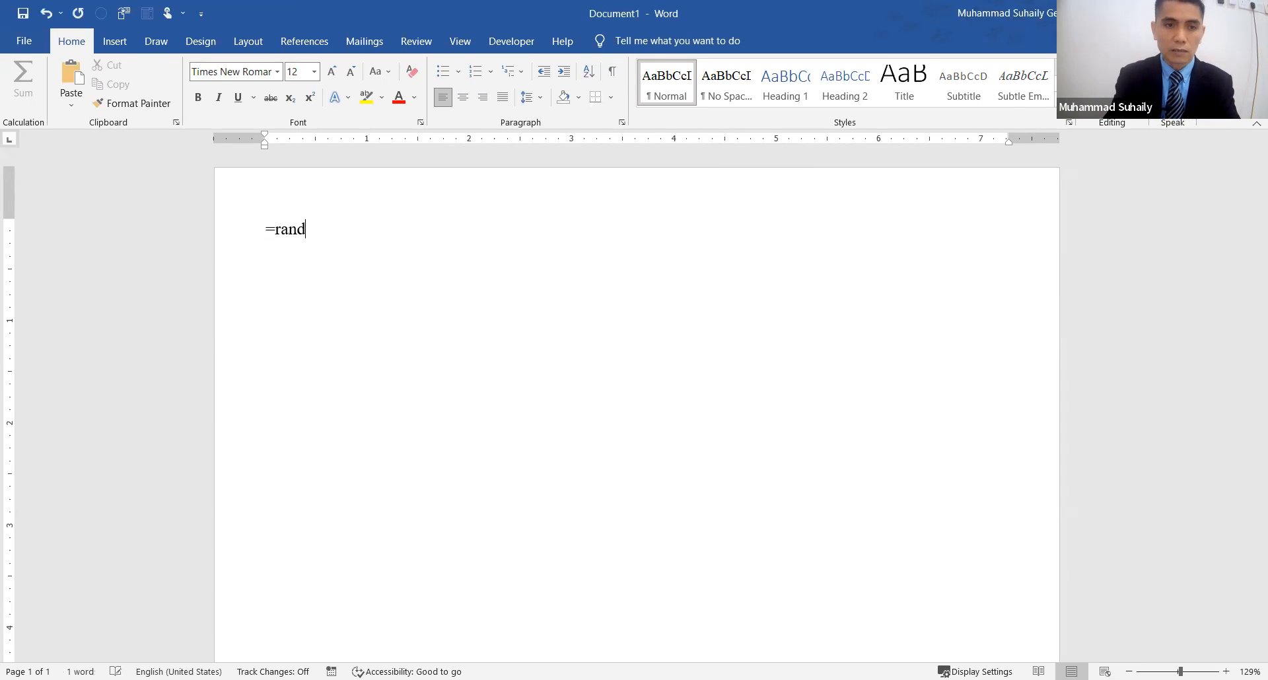
pyautogui.write('()')
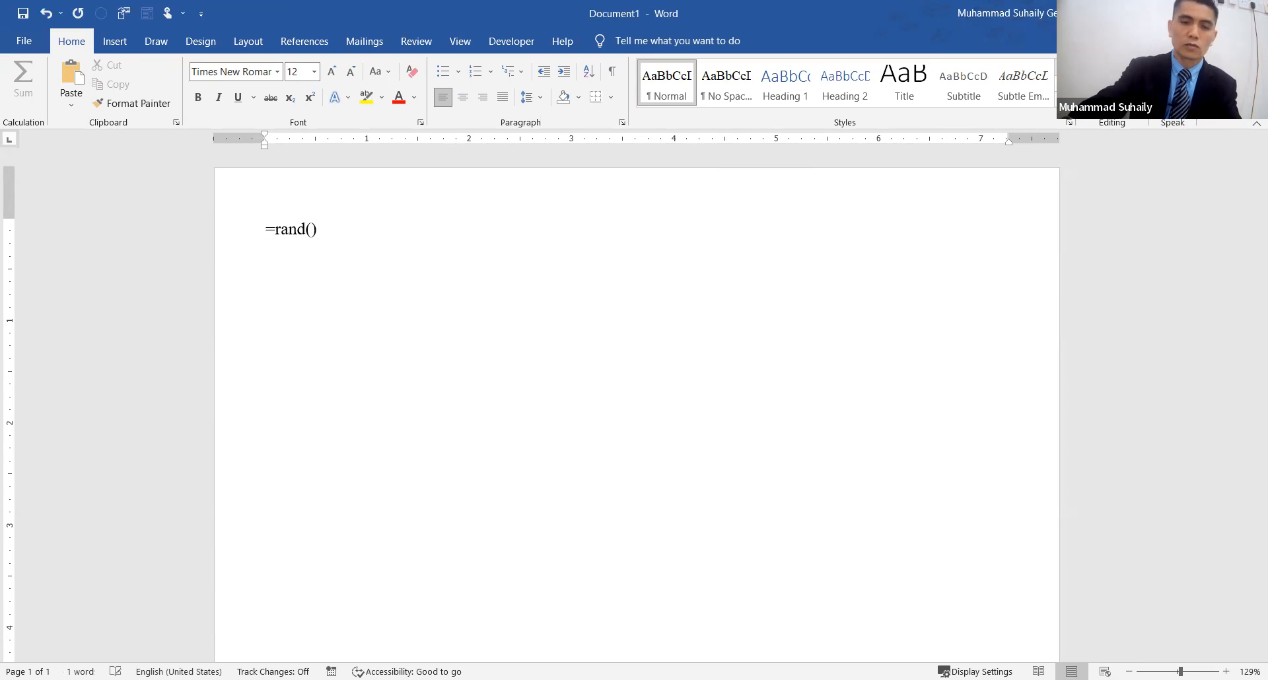
pyautogui.press('Return')
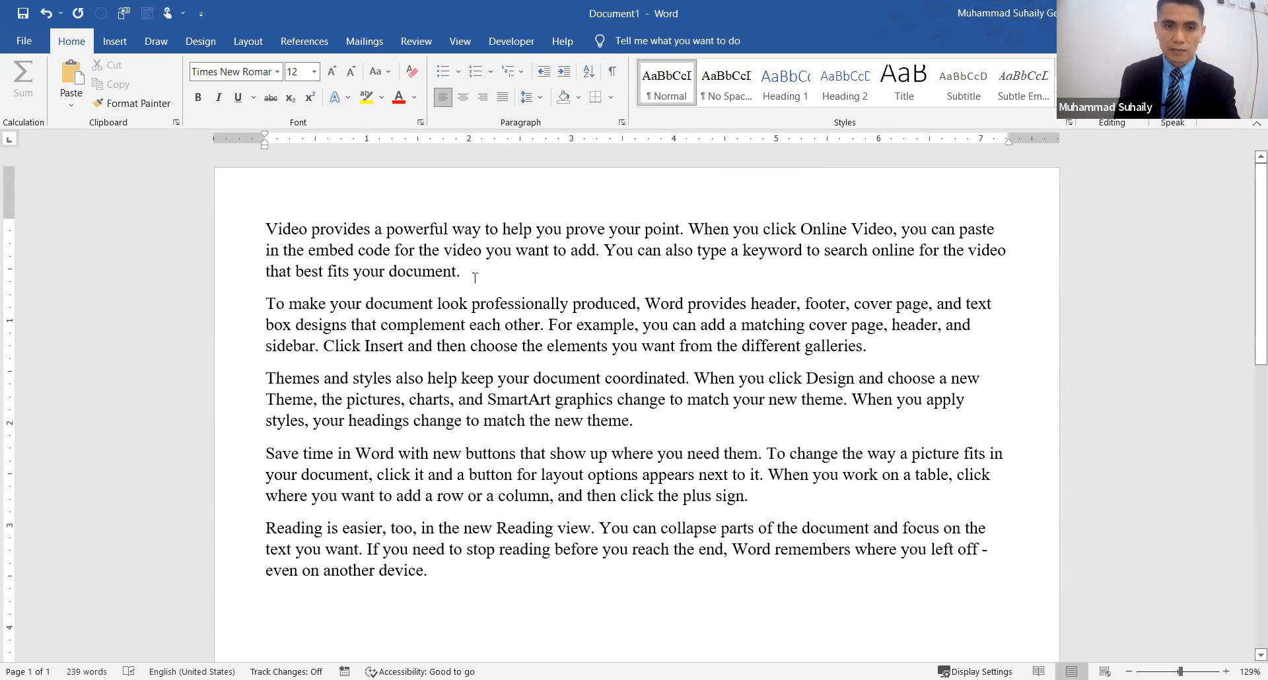
# - Insert a page break after the first paragraph, which starts with "Video provides", and place the cursor back on page 1
pyautogui.click(157, 41)
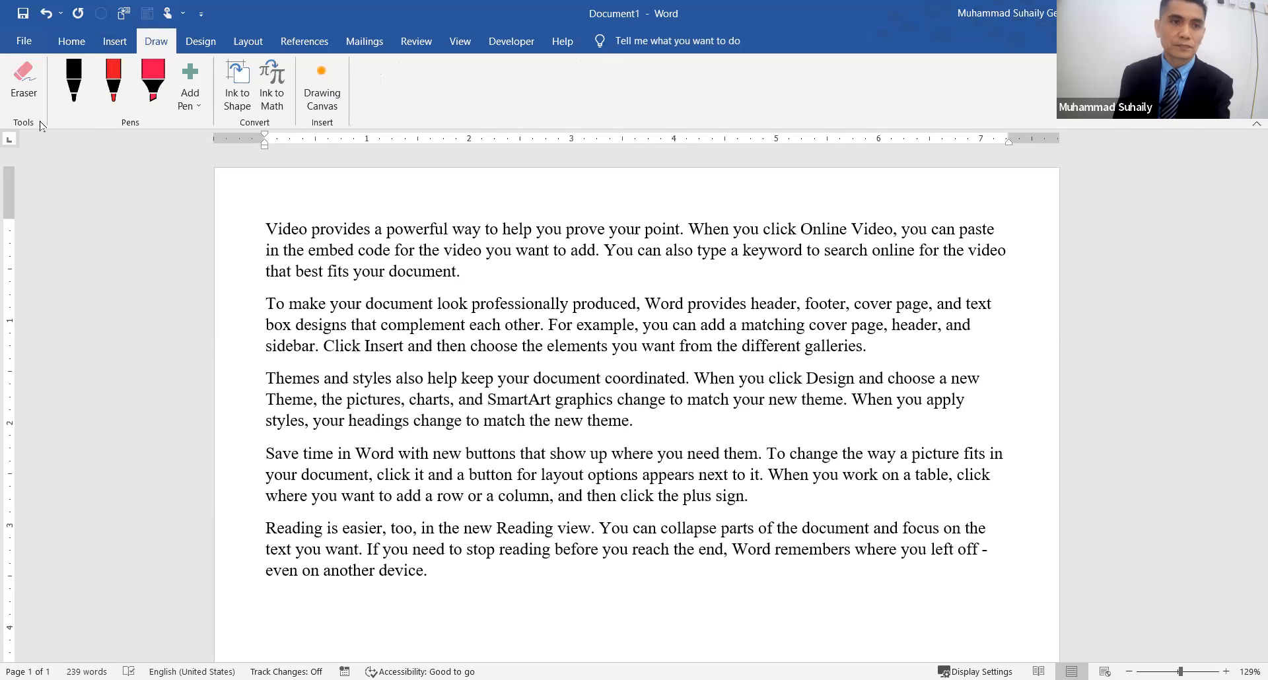
pyautogui.click(115, 41)
pyautogui.click(47, 104)
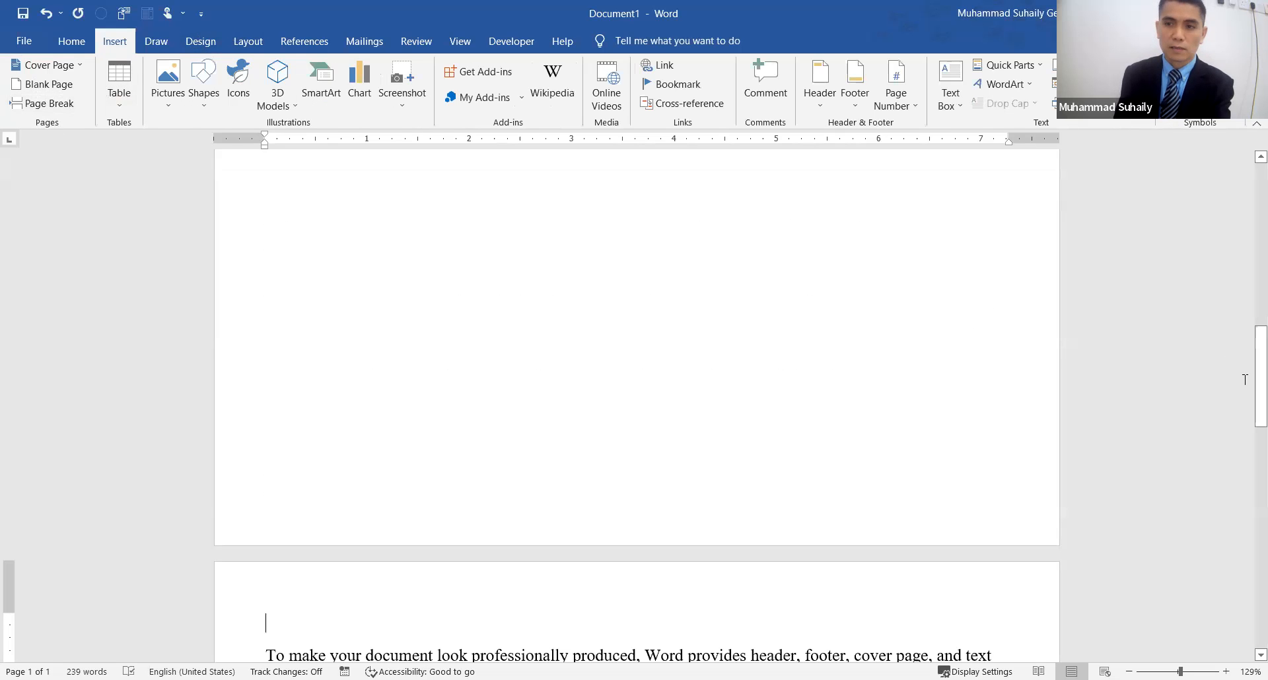
pyautogui.moveTo(1249, 276); pyautogui.dragTo(1249, 208)
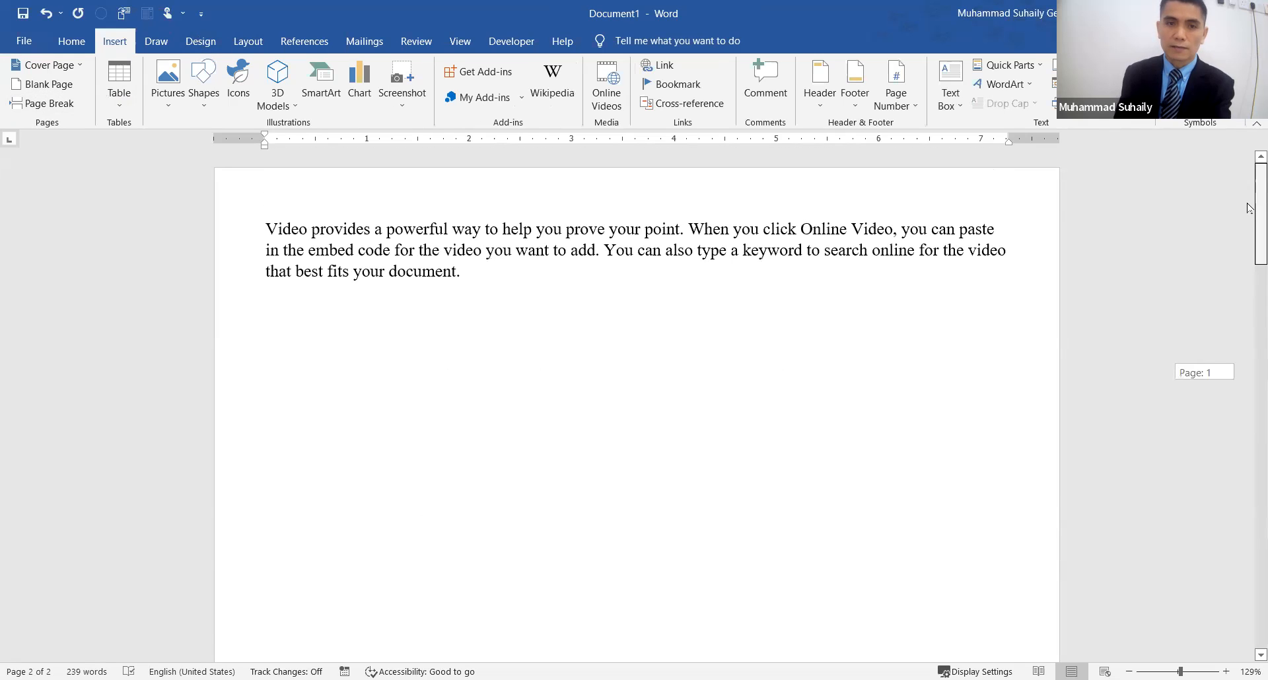
pyautogui.click(359, 326)
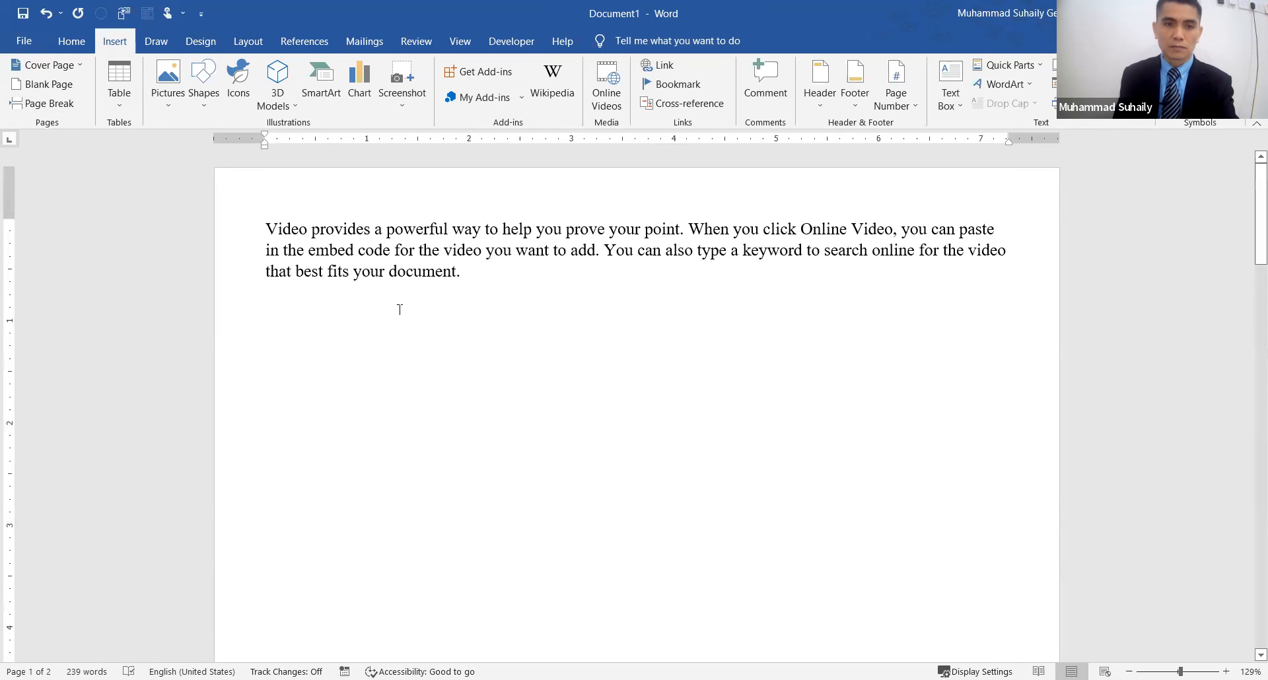
# - Add two lines of filler text, "Ffffs" and "sdsdnskdsd", below the first paragraph on page 1
pyautogui.write('ffffs')
pyautogui.press('Return')
pyautogui.write('sd')
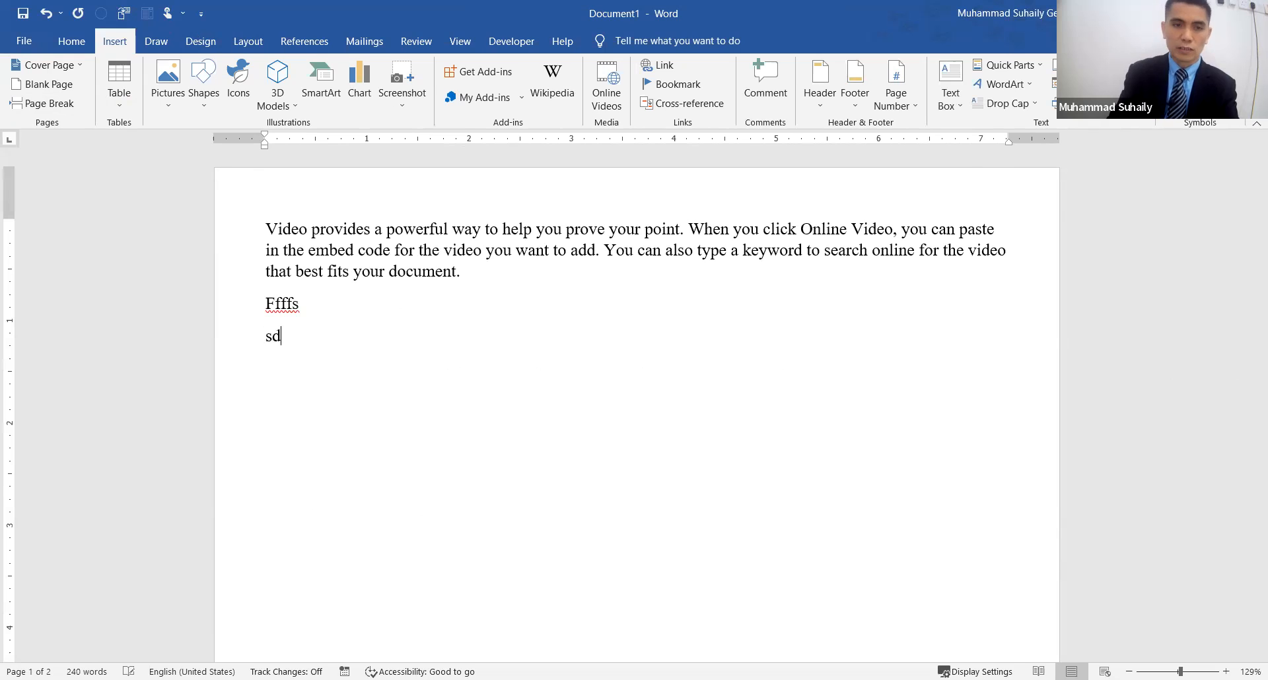
pyautogui.write('sdnskdsd')
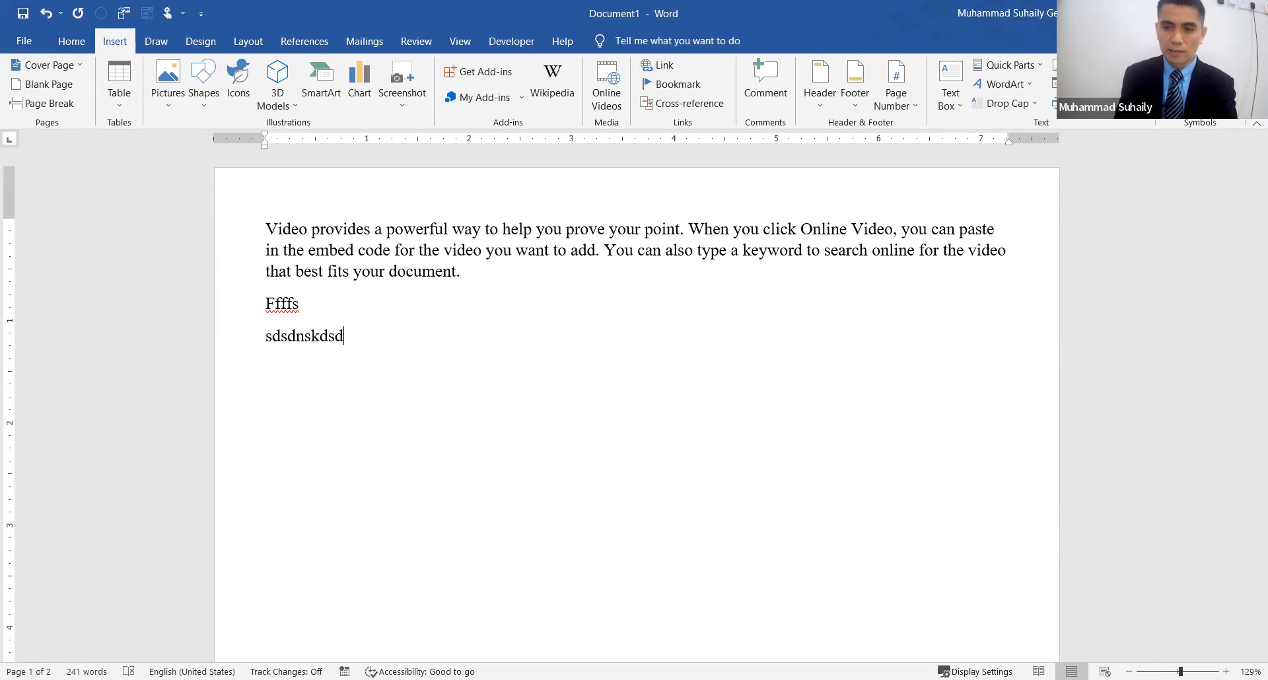
# - Insert seven blank lines before the paragraph starting with "To make your document" on page 2
pyautogui.scroll(-5, 495, 263)
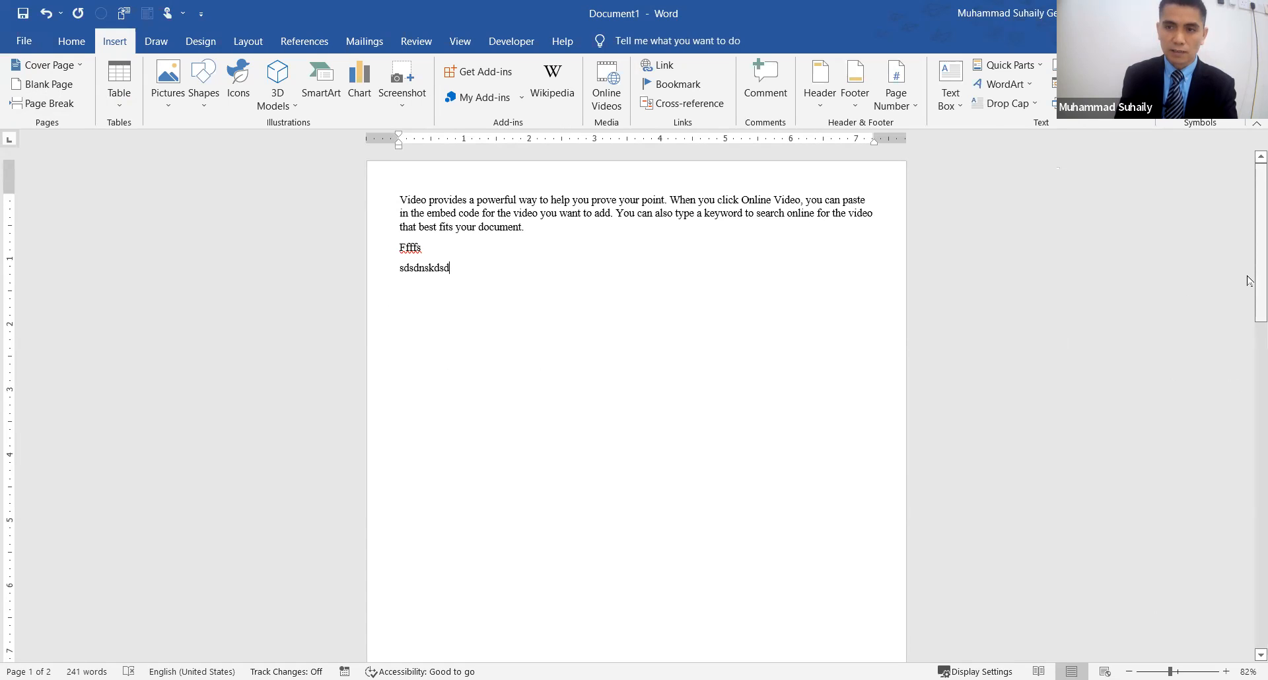
pyautogui.moveTo(1253, 272); pyautogui.dragTo(1248, 438)
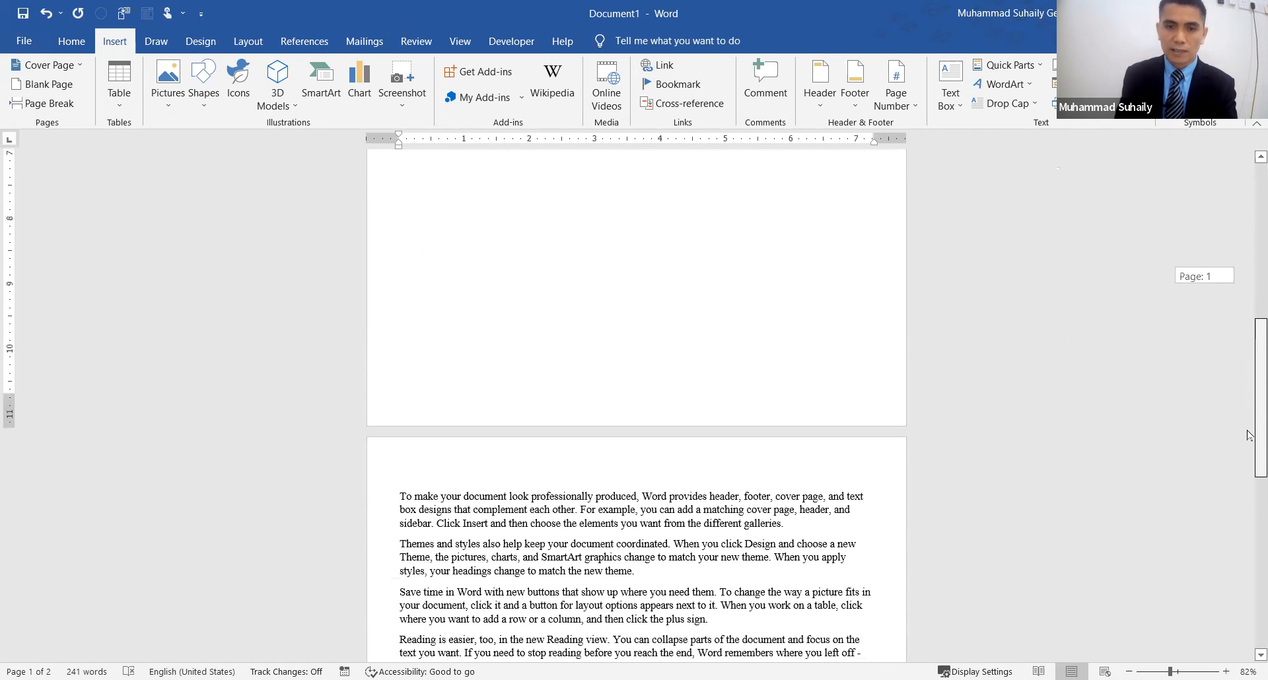
pyautogui.click(396, 494)
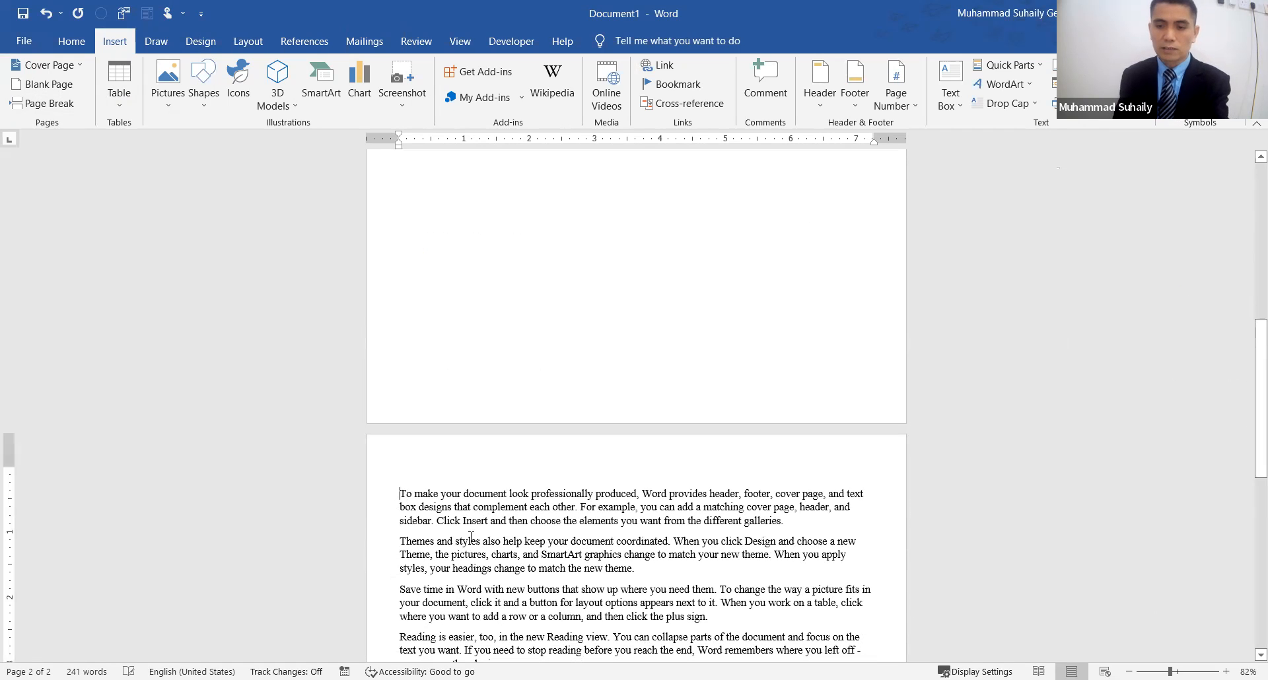
pyautogui.press('Return')
pyautogui.press('Return')
pyautogui.press('Return')
pyautogui.press('Return')
pyautogui.press('Return')
pyautogui.press('Return')
pyautogui.press('Return')
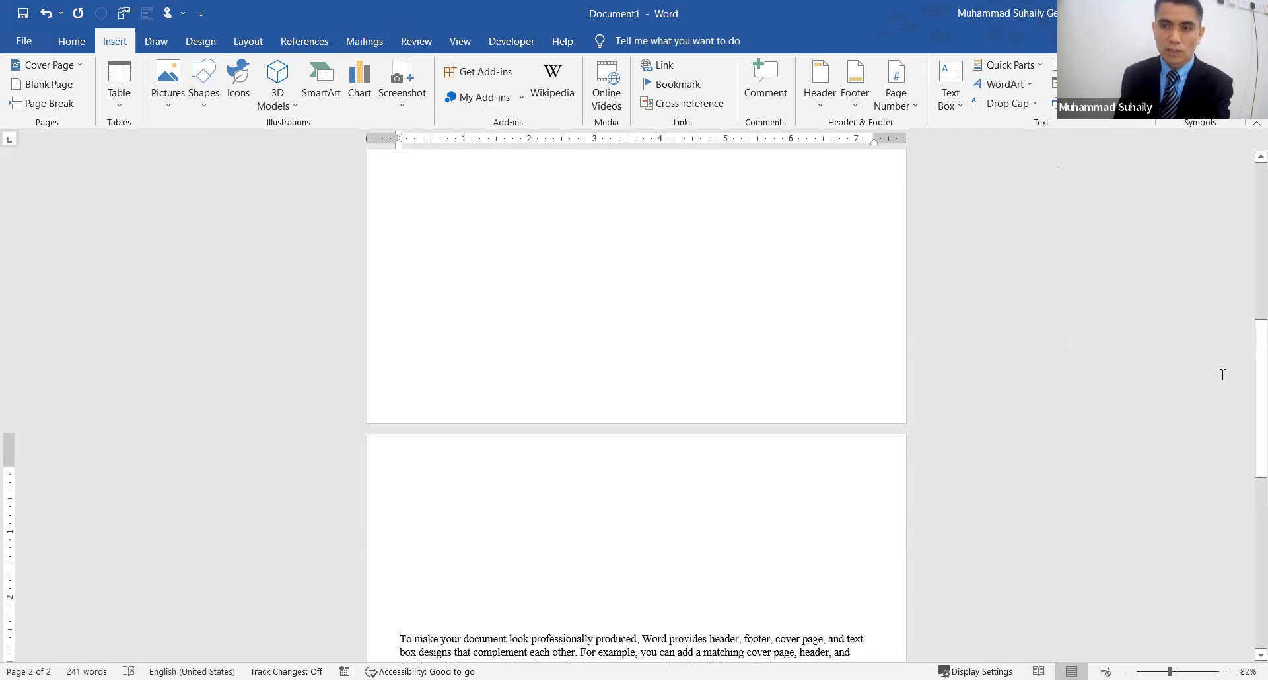
# - Delete six of the blank lines above the "To make your document" paragraph on page 2
pyautogui.moveTo(1248, 387); pyautogui.dragTo(1248, 210)
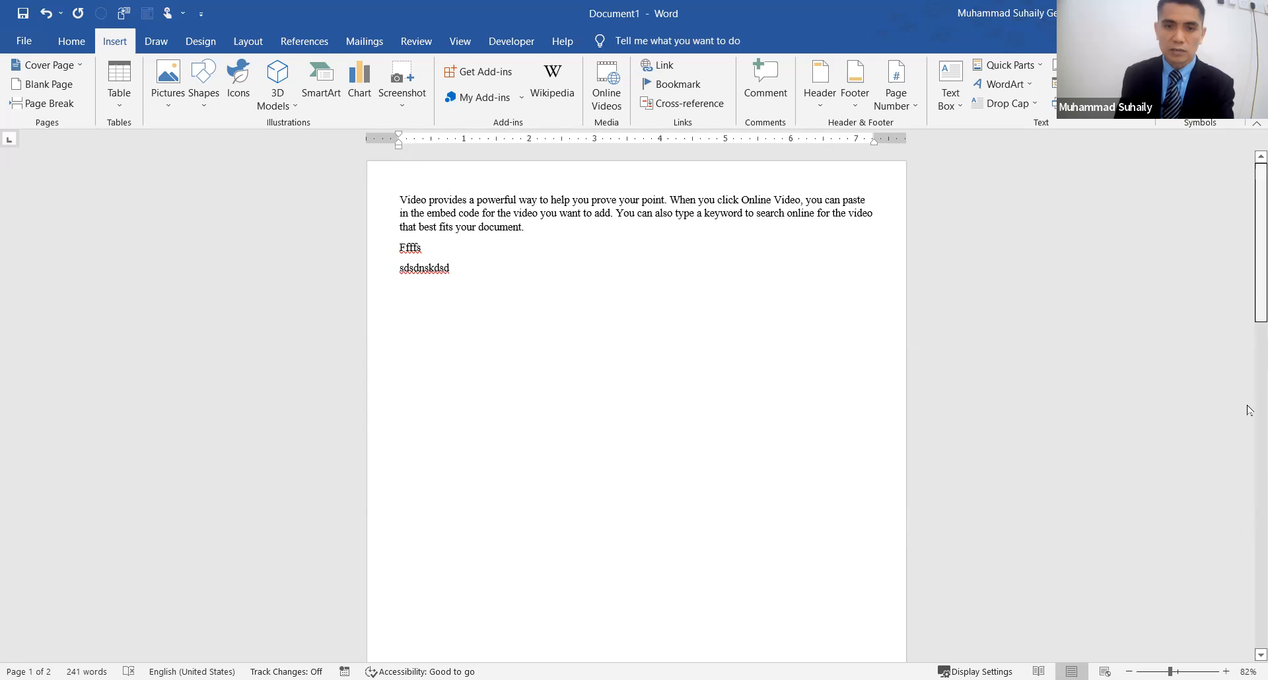
pyautogui.scroll(-7, 582, 553)
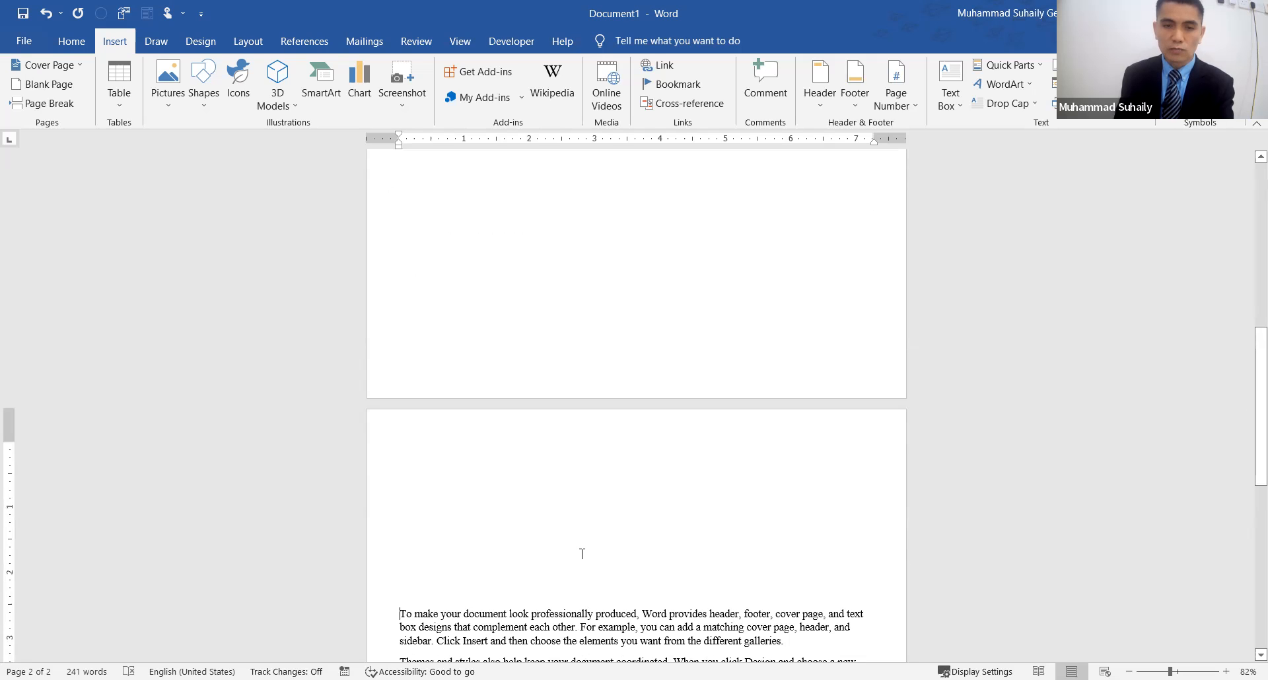
pyautogui.click(439, 477)
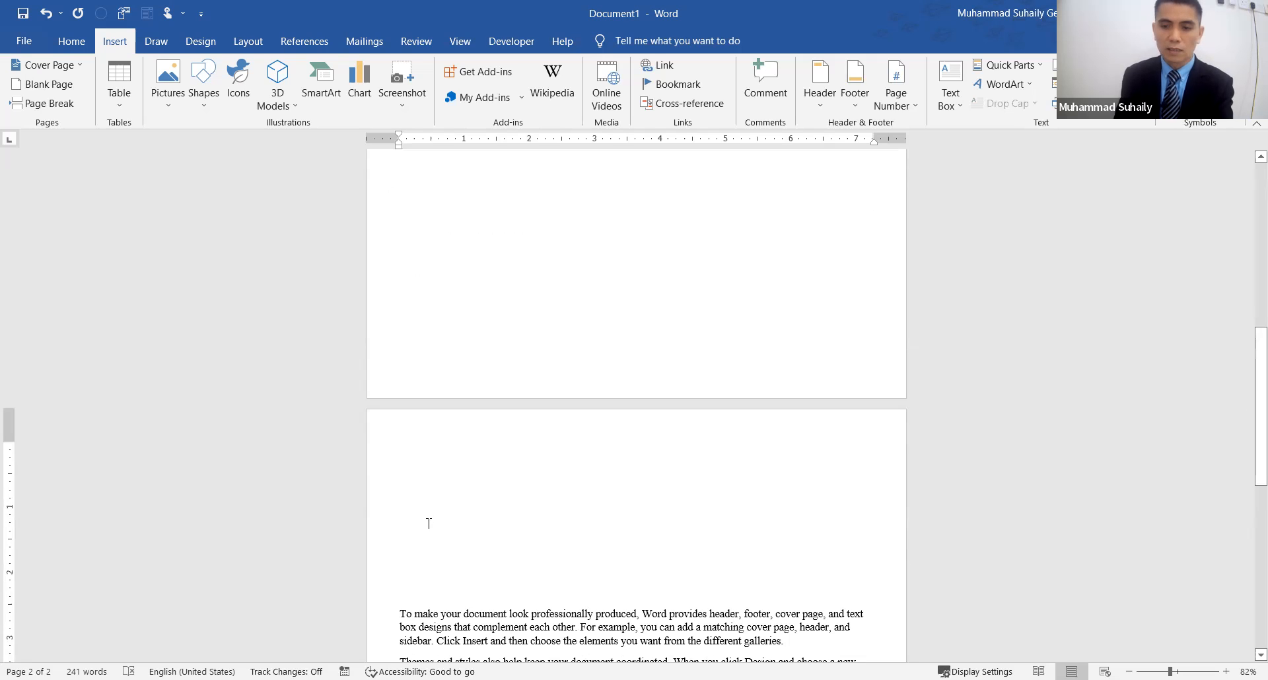
pyautogui.press('Delete')
pyautogui.press('Delete')
pyautogui.press('Delete')
pyautogui.press('Delete')
pyautogui.press('Delete')
pyautogui.press('Delete')
pyautogui.press('Delete')
pyautogui.press('Delete')
pyautogui.press('Delete')
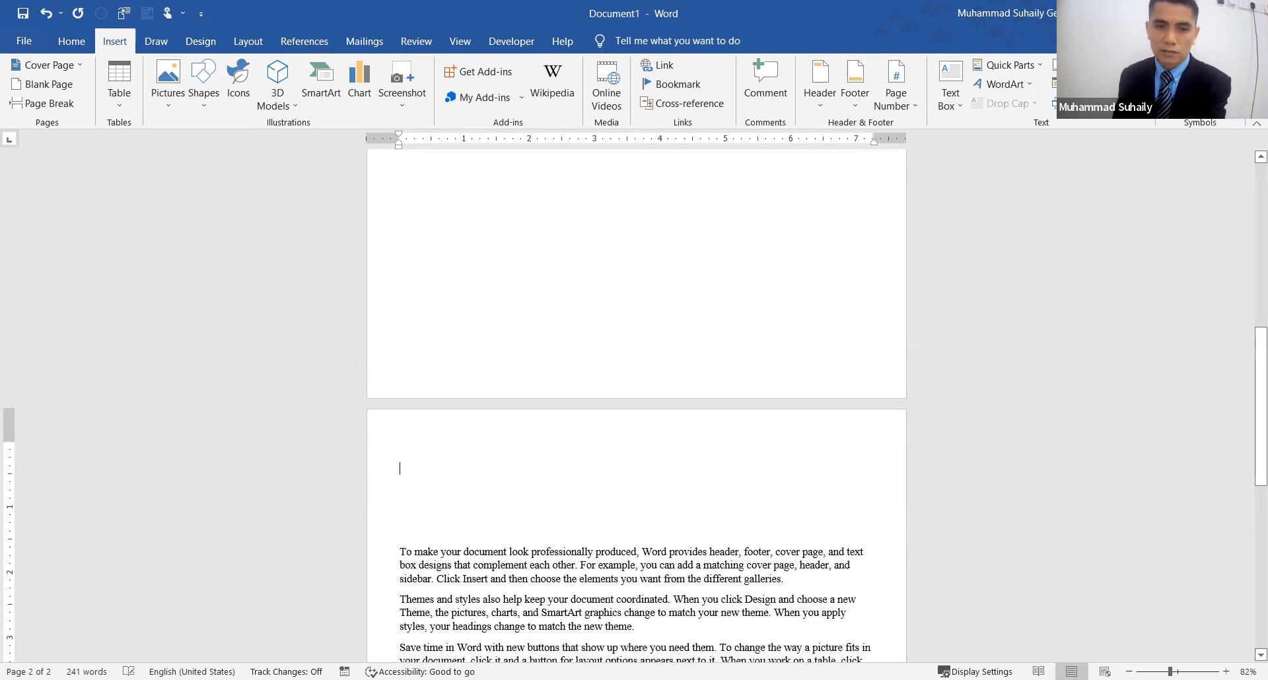
pyautogui.press('BackSpace')
pyautogui.press('BackSpace')
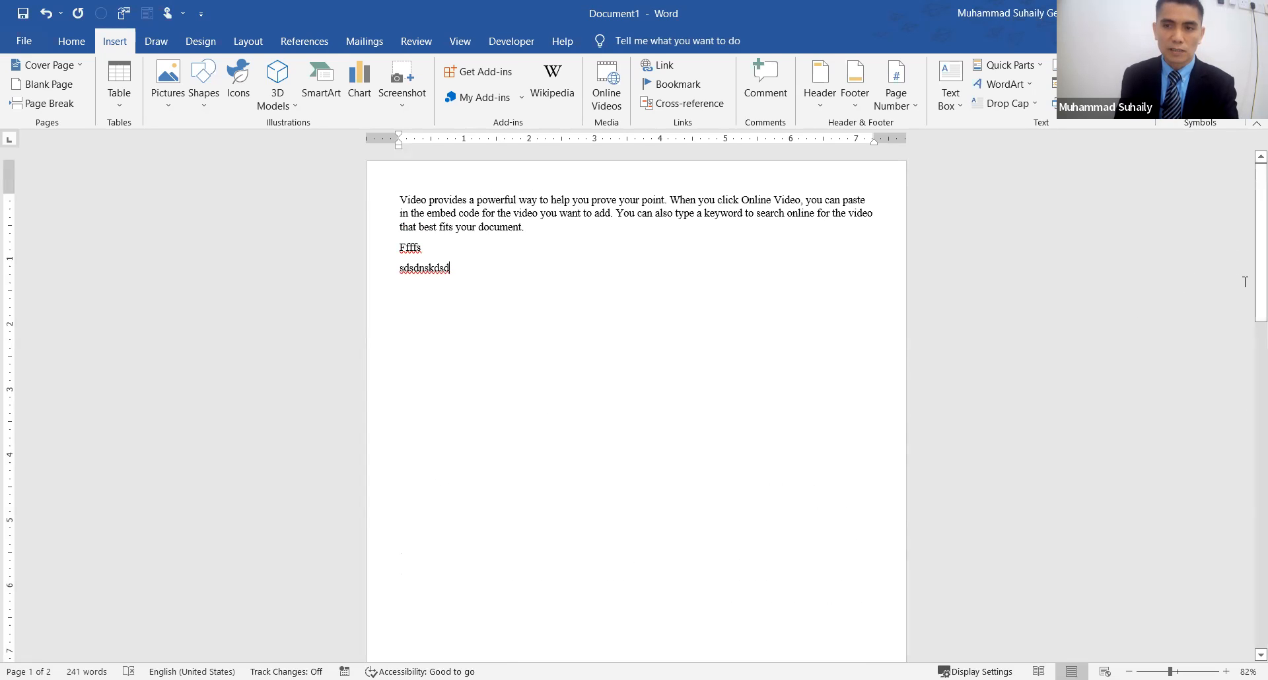
# - Add five blank lines at the start of page 2, above the "To make your document" paragraph
pyautogui.moveTo(1260, 286); pyautogui.dragTo(1260, 463)
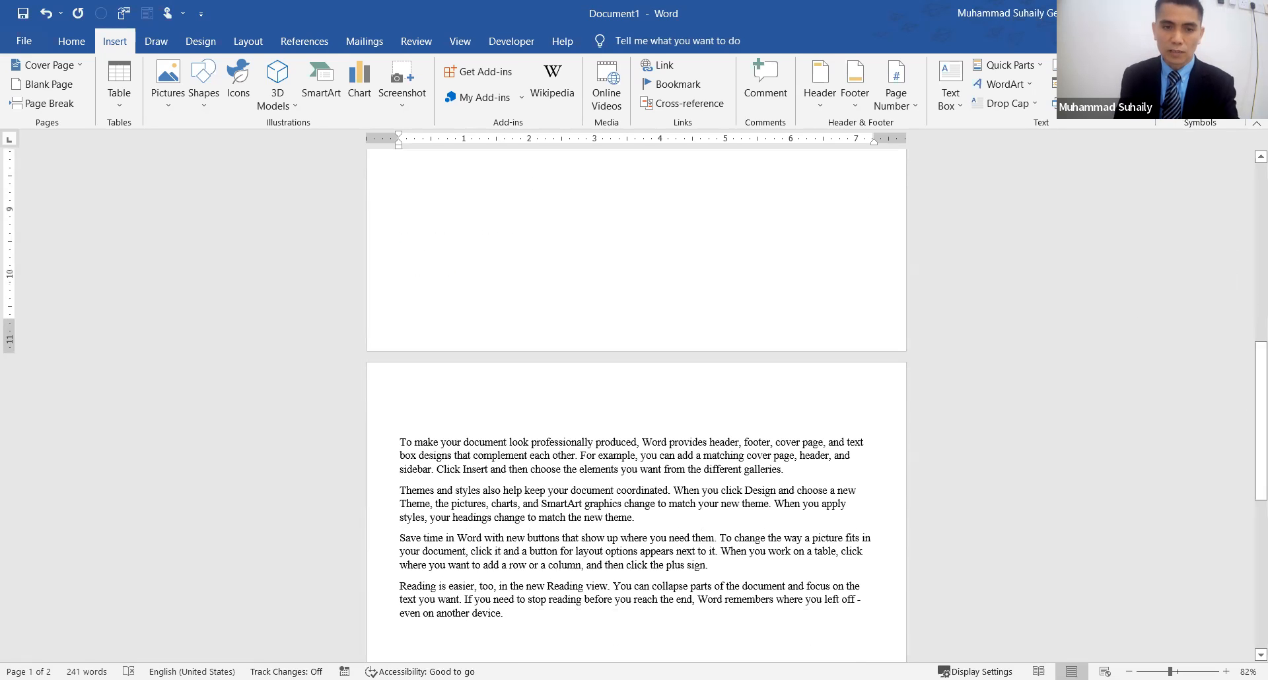
pyautogui.click(430, 409)
pyautogui.press('Return')
pyautogui.press('Return')
pyautogui.press('Return')
pyautogui.press('Return')
pyautogui.press('Return')
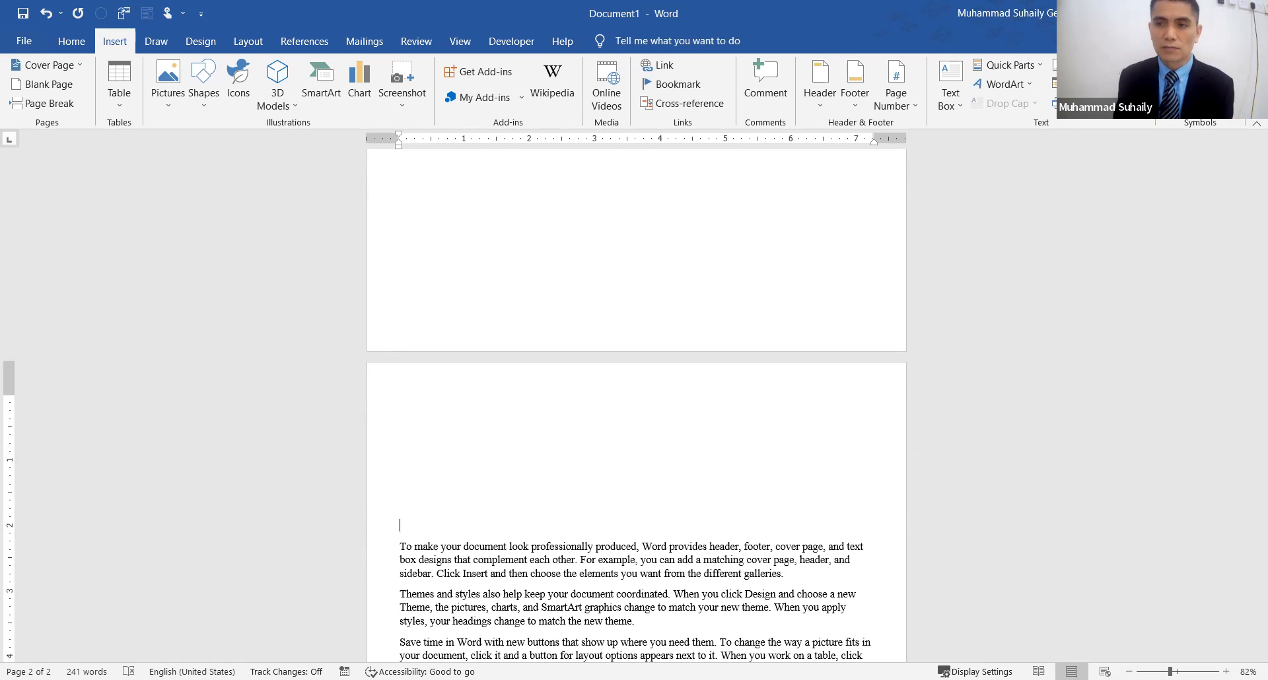
# - Below "sdsdnskdsd" on page 1, leave a blank line, add "Dfdsfdf" and "Gfddgf", and add "j" after two more blank lines
pyautogui.scroll(10, 1052, 296)
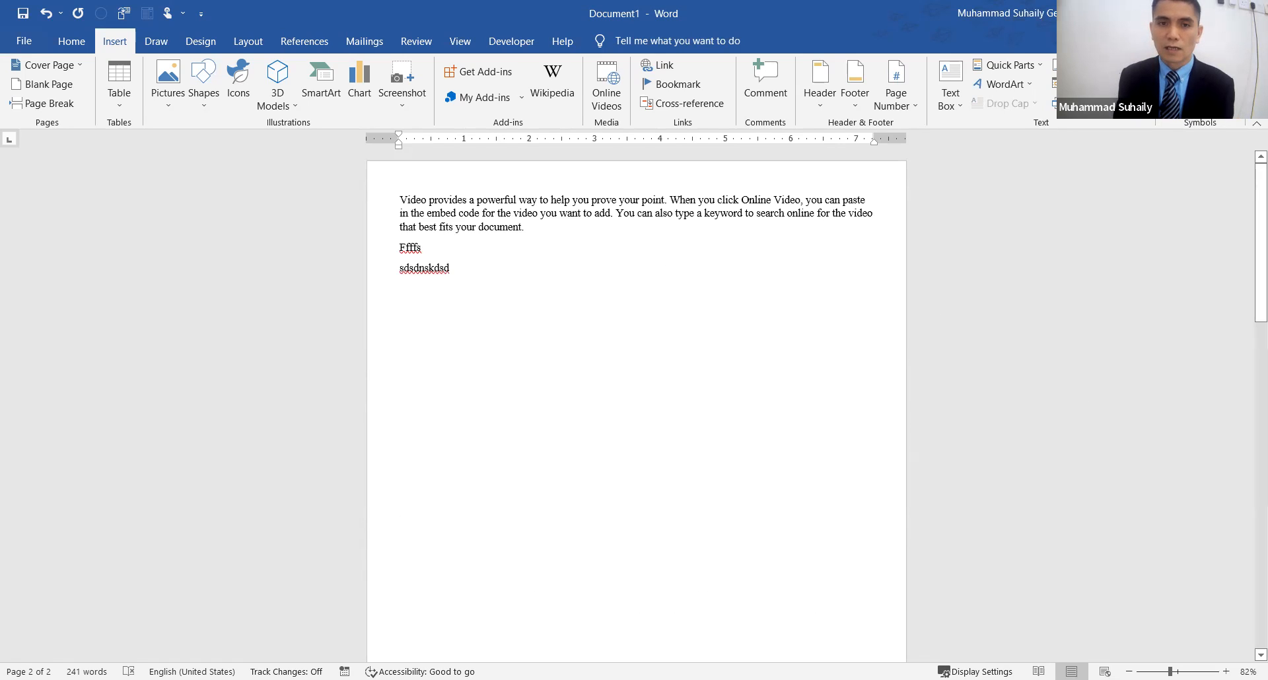
pyautogui.click(450, 268)
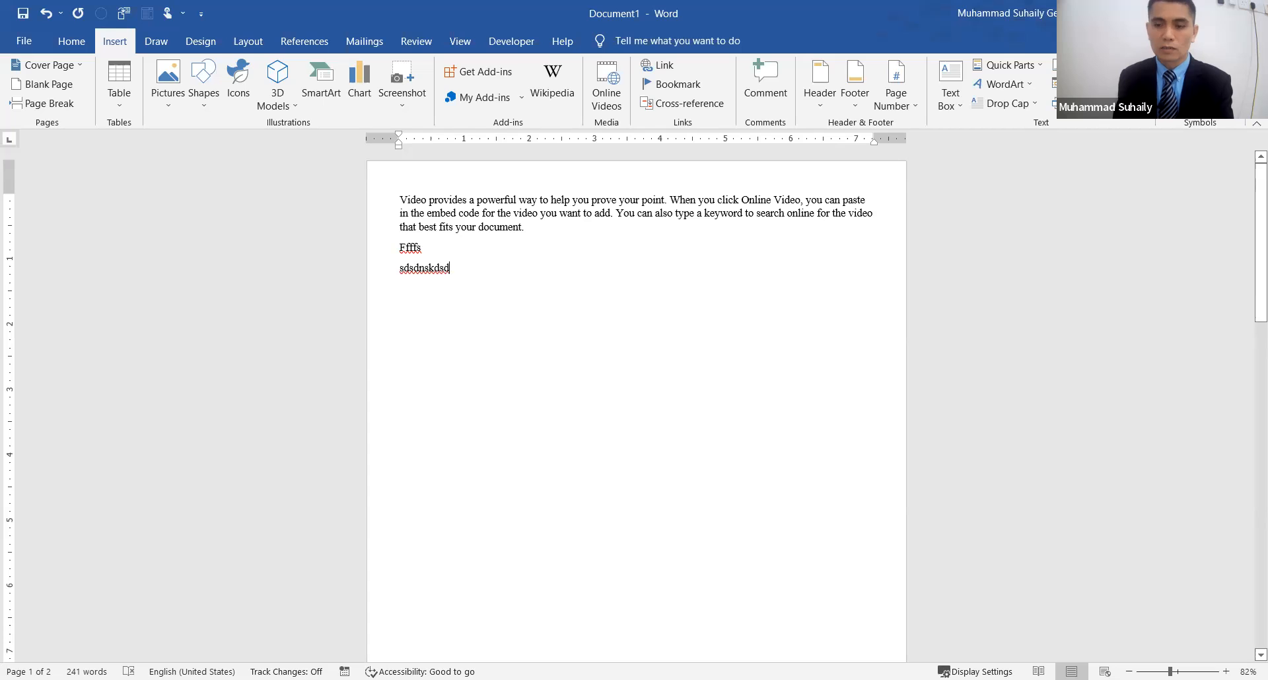
pyautogui.press('Return')
pyautogui.press('Return')
pyautogui.write('dfdsfdf')
pyautogui.press('Return')
pyautogui.write('gfddgf')
pyautogui.press('Return')
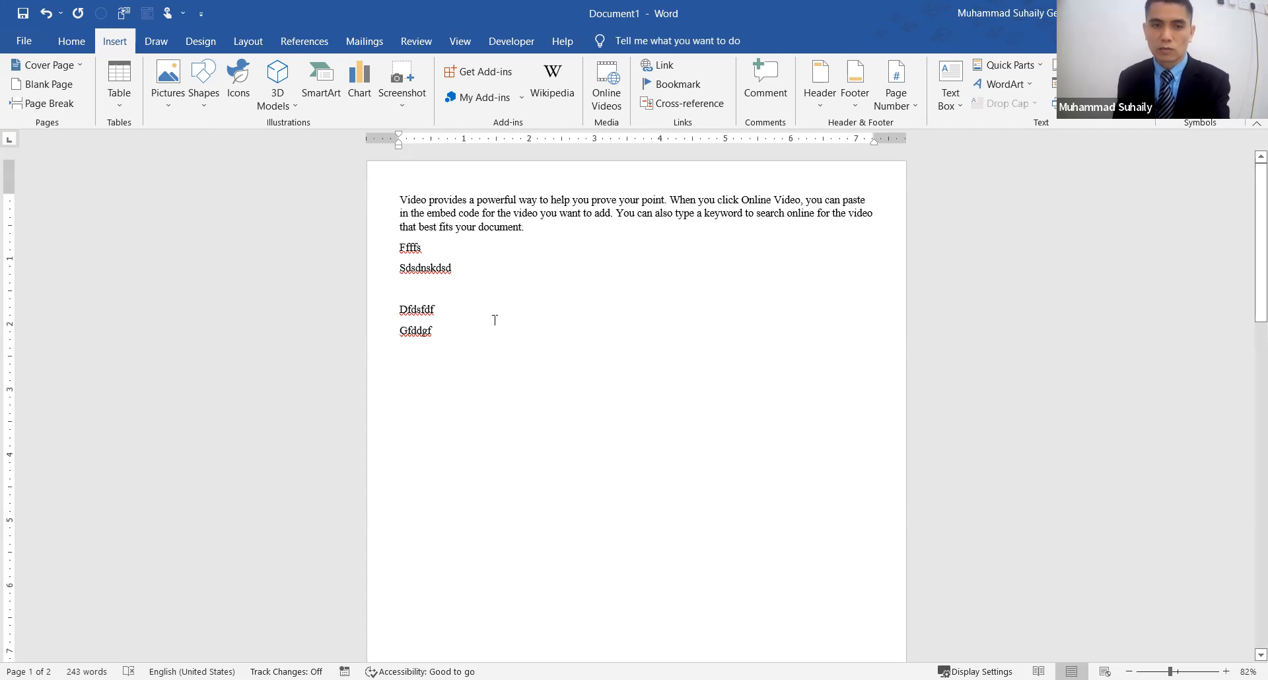
pyautogui.press('Return')
pyautogui.write('j')
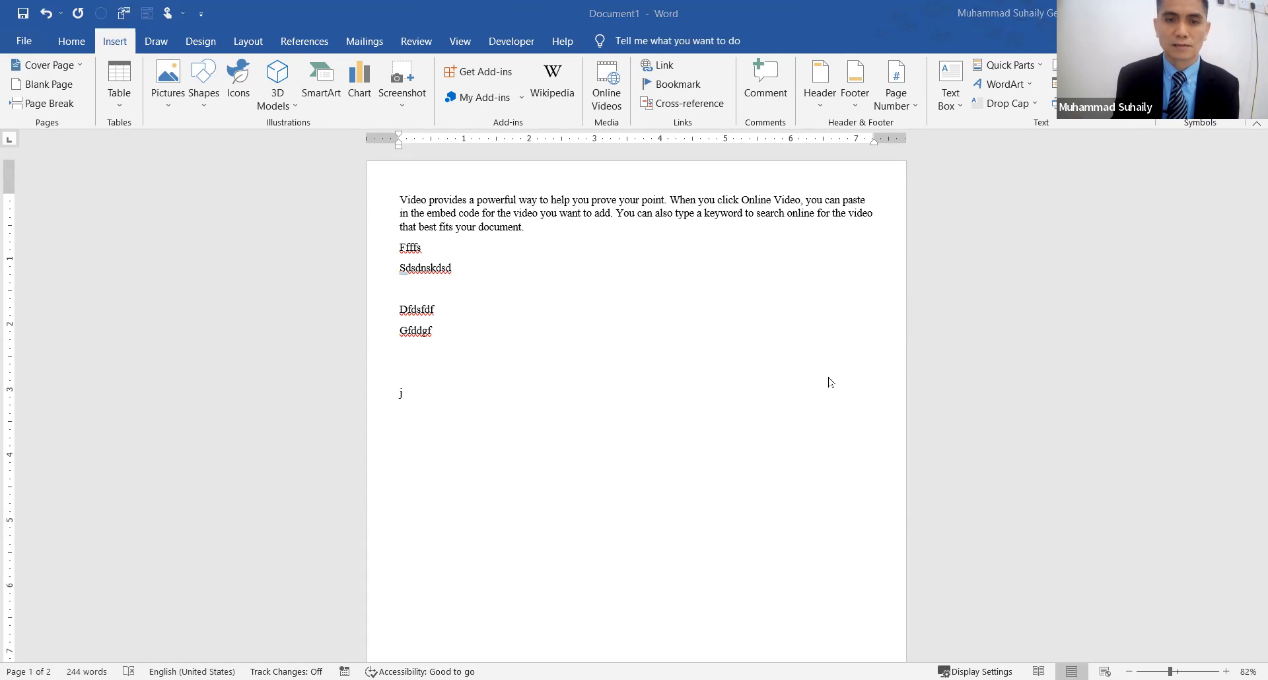
# - Place the cursor after "j" on page 1 and show the paragraph and formatting marks
pyautogui.click(423, 395)
pyautogui.click(437, 375)
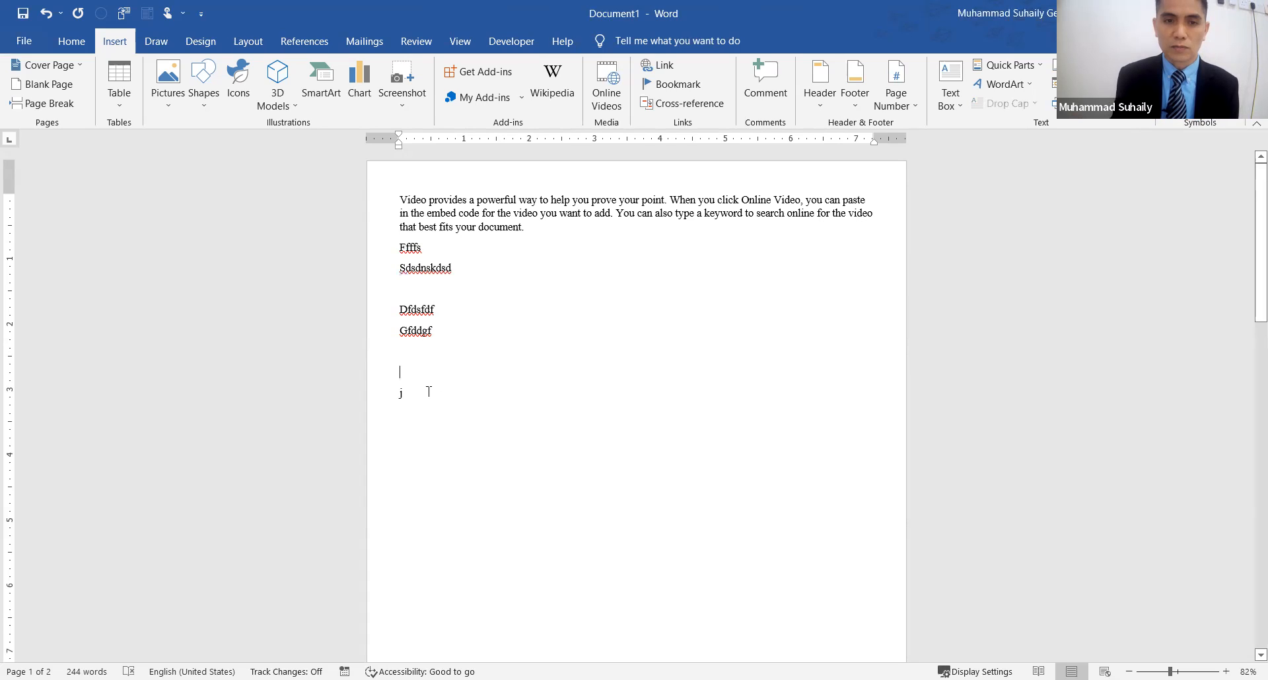
pyautogui.click(428, 391)
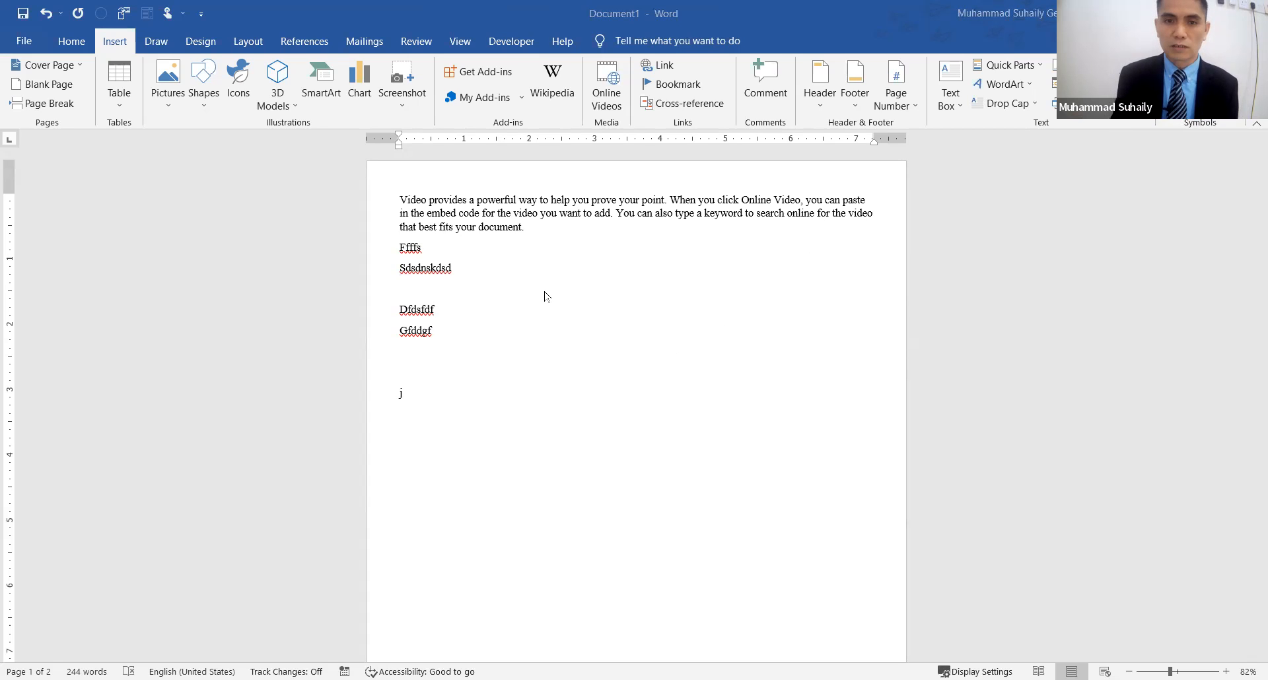
pyautogui.click(72, 42)
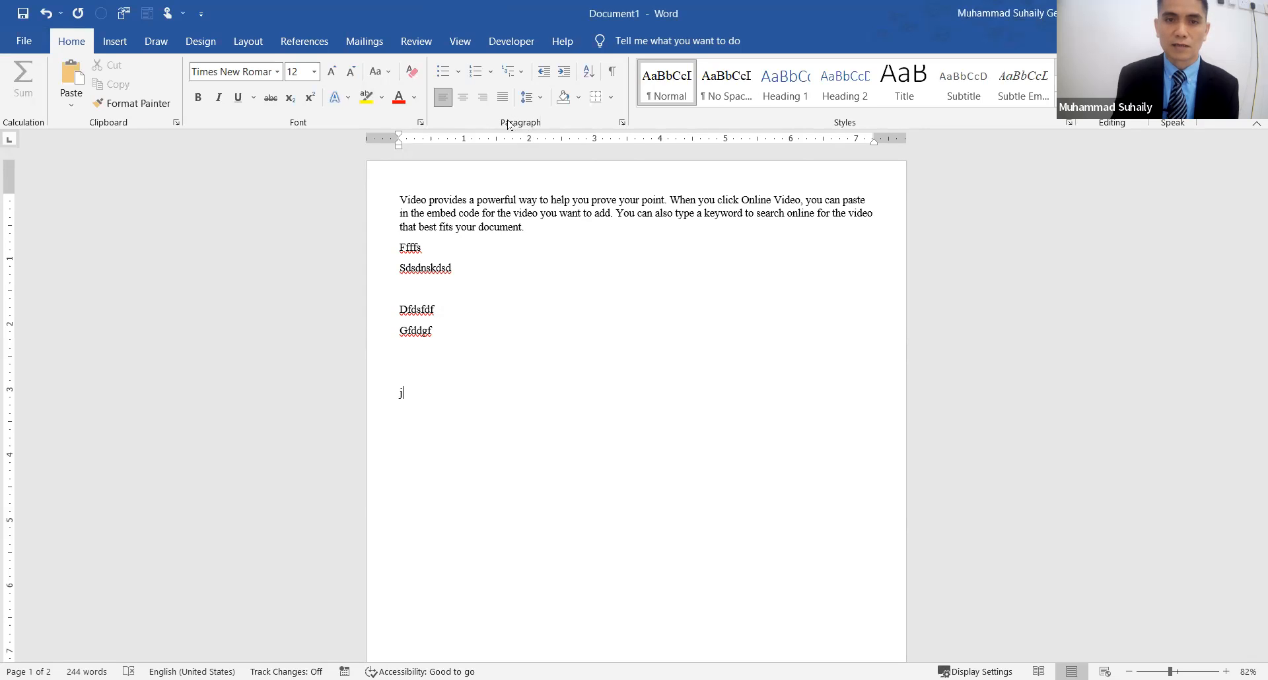
pyautogui.click(613, 73)
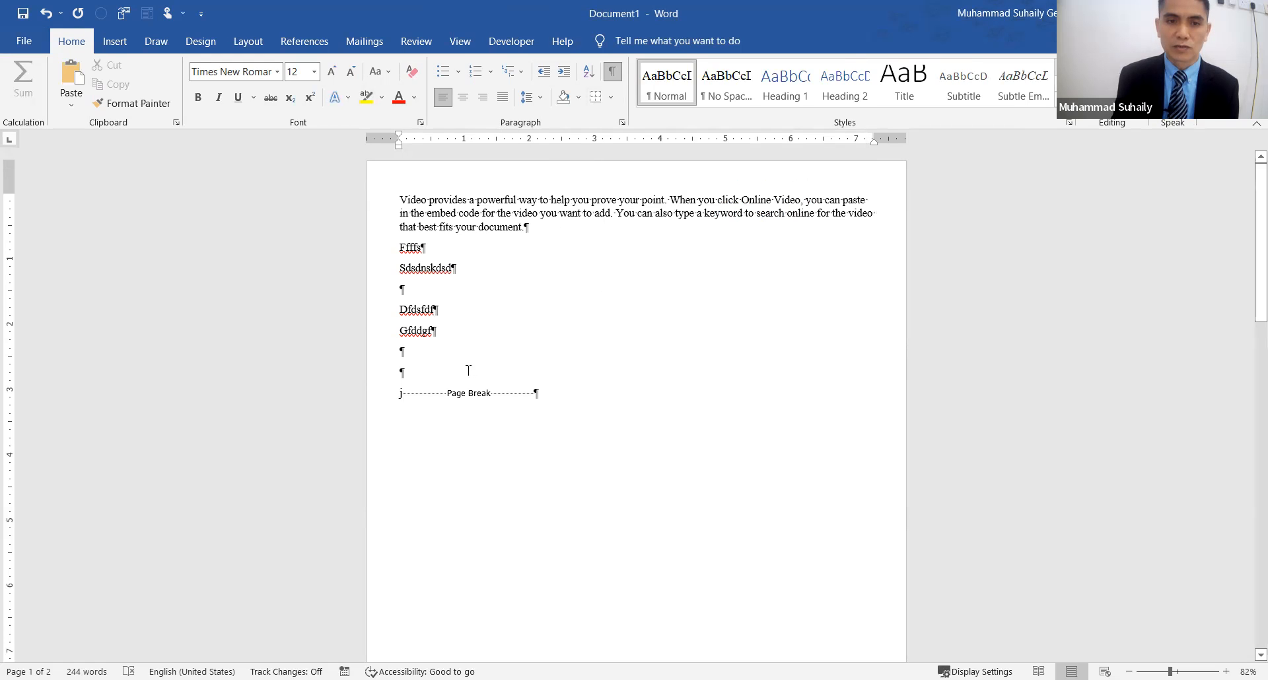
# - Push the page break onto its own line, extend the "J" line to "Jsasasasas", and add the line "Asasas" above the break
pyautogui.press('Return')
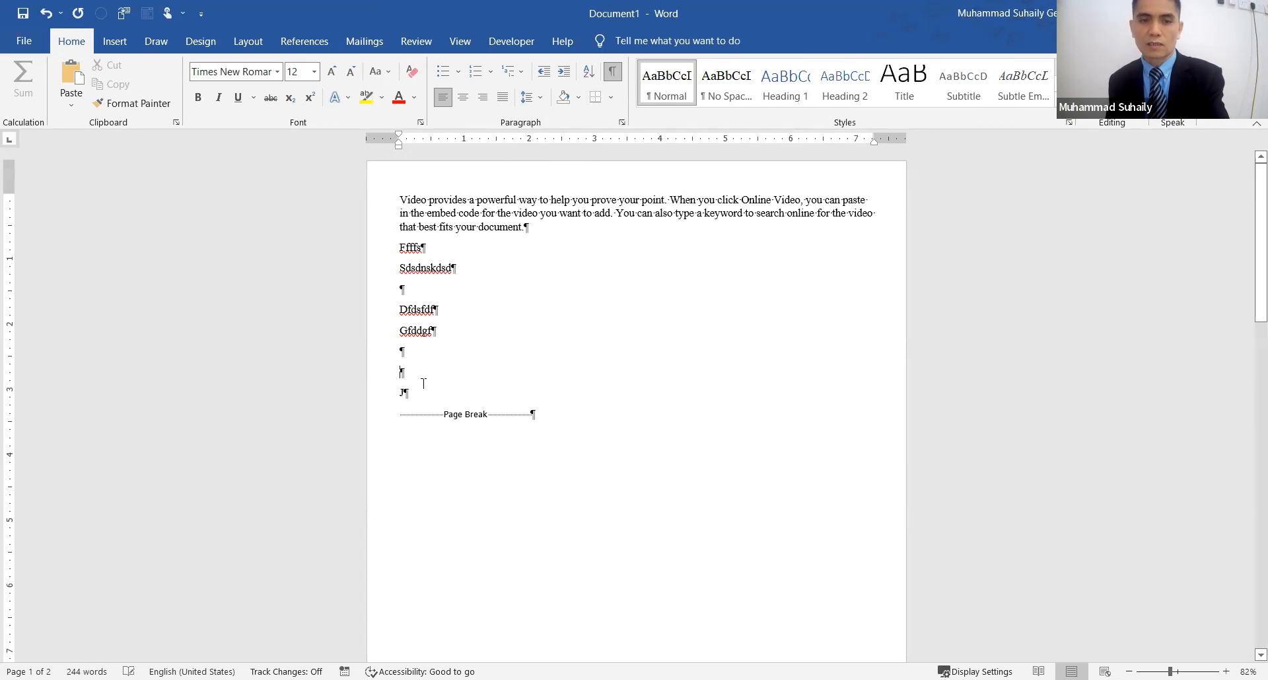
pyautogui.click(424, 385)
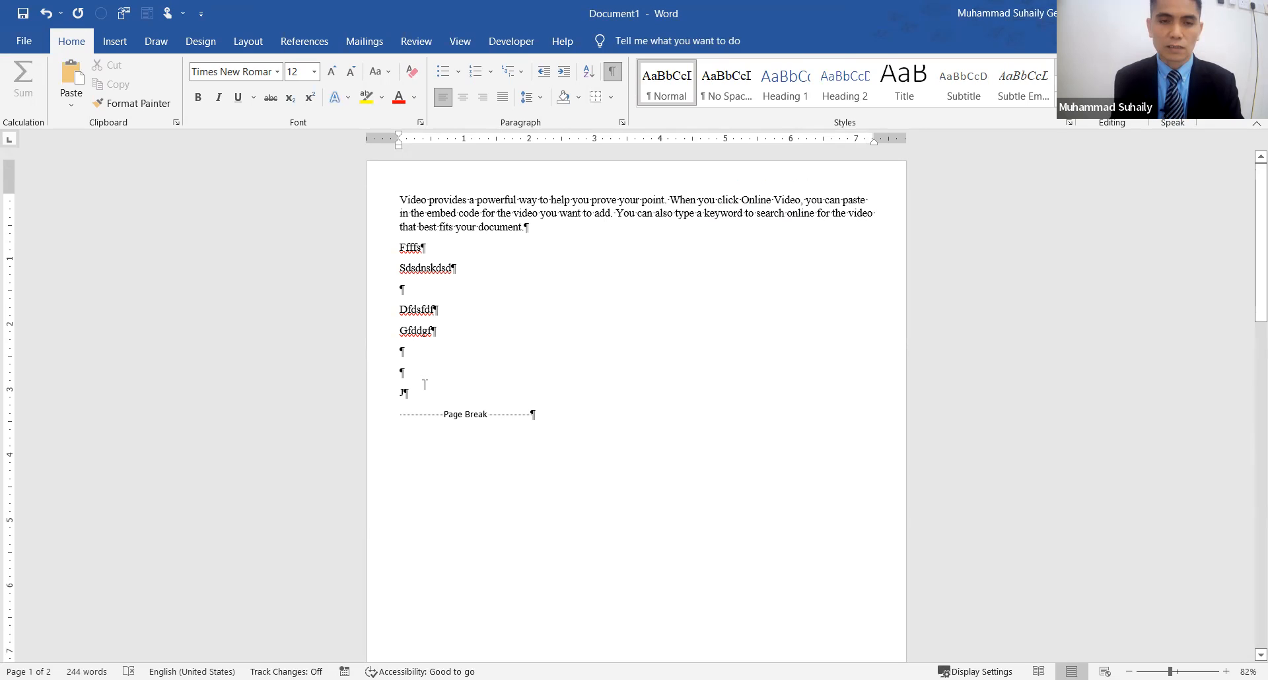
pyautogui.click(438, 390)
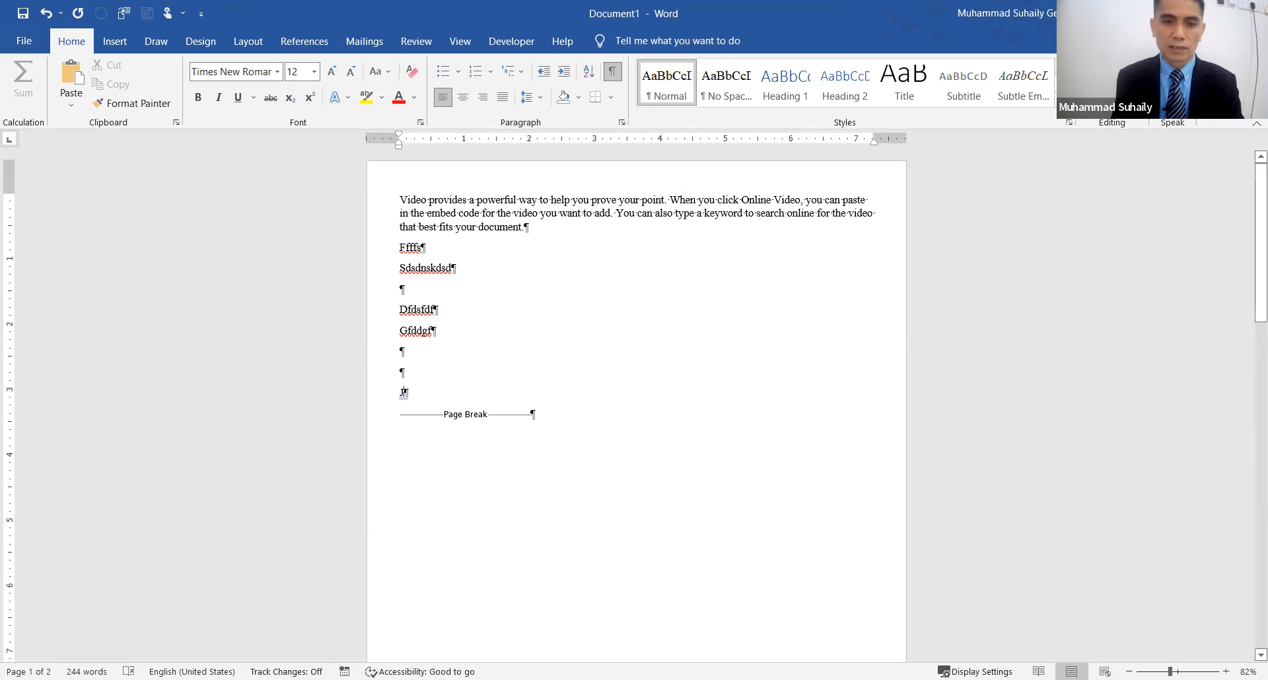
pyautogui.write('sasasasas')
pyautogui.press('Return')
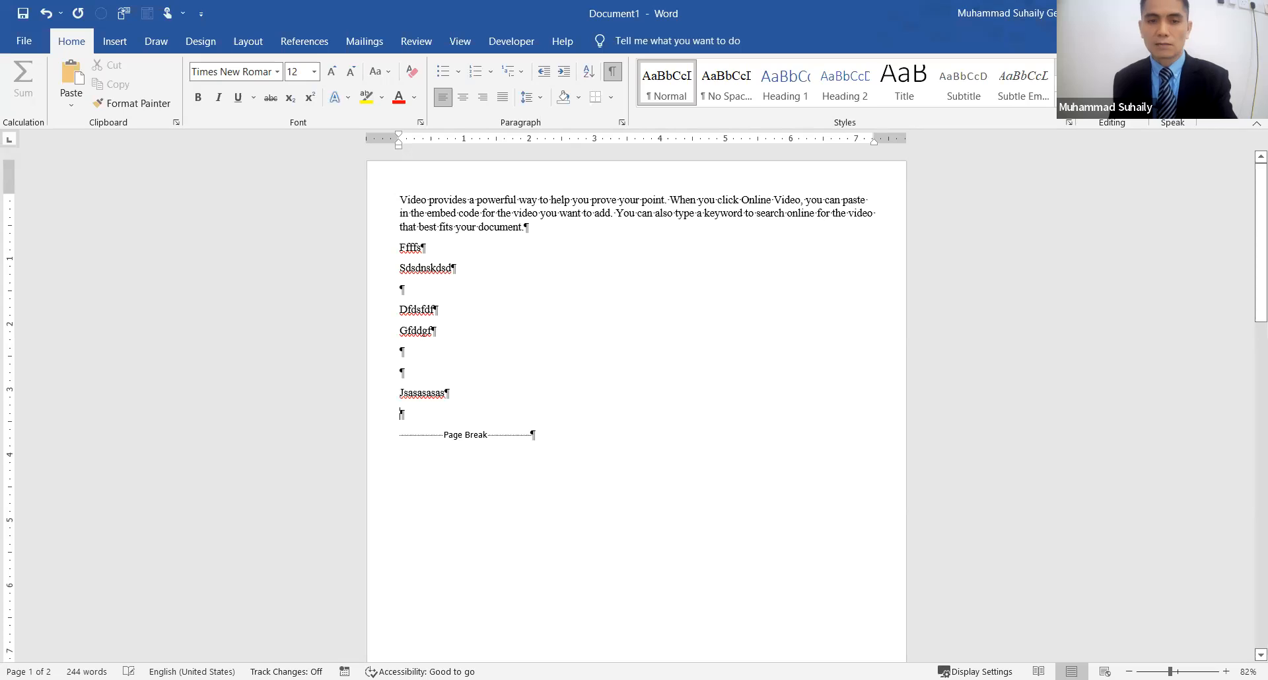
pyautogui.write('Asasas')
pyautogui.press('Return')
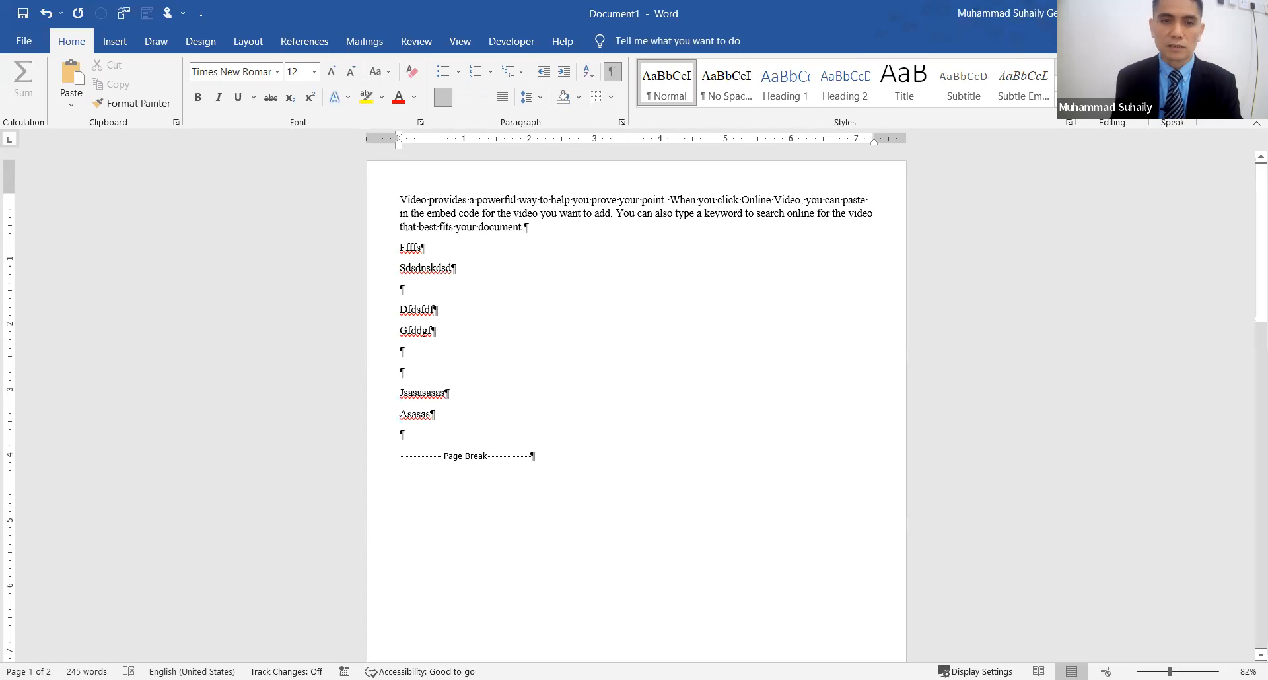
# - Zoom the document out to 34% and examine how the page break separates the text on both pages
pyautogui.moveTo(437, 416); pyautogui.dragTo(495, 402)
pyautogui.click(410, 267)
pyautogui.click(495, 339)
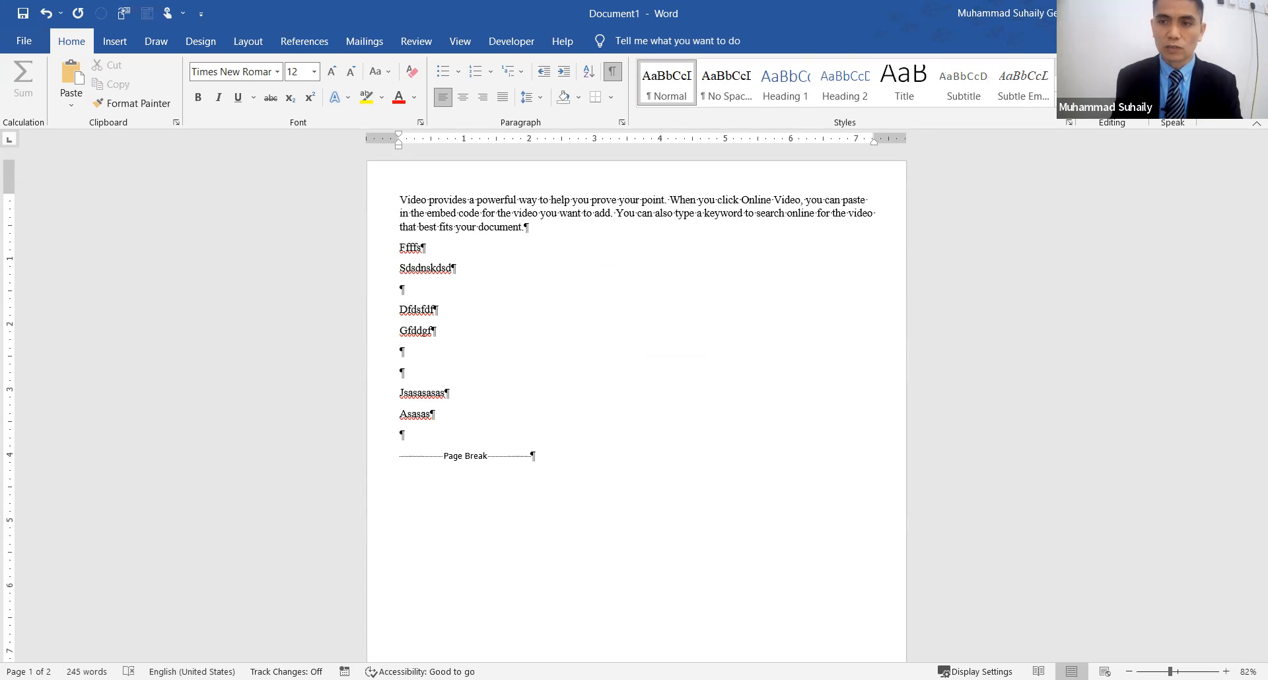
pyautogui.moveTo(1250, 269); pyautogui.dragTo(1250, 507)
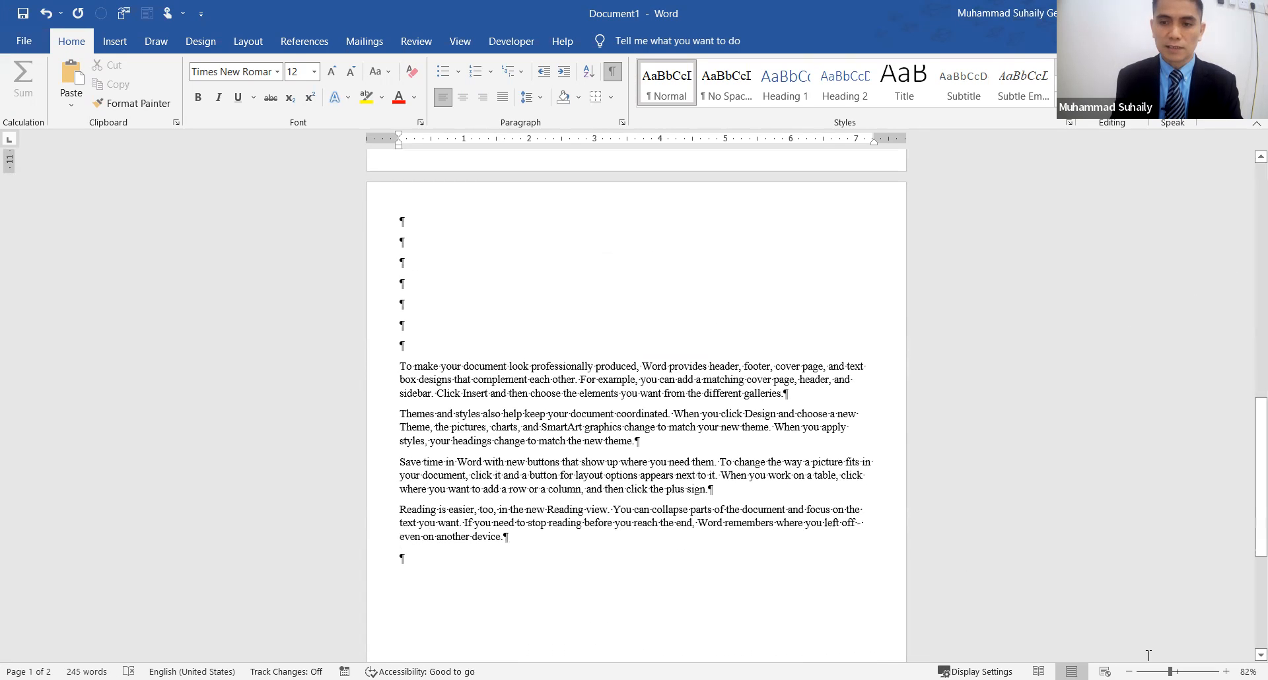
pyautogui.moveTo(1169, 672); pyautogui.dragTo(1150, 671)
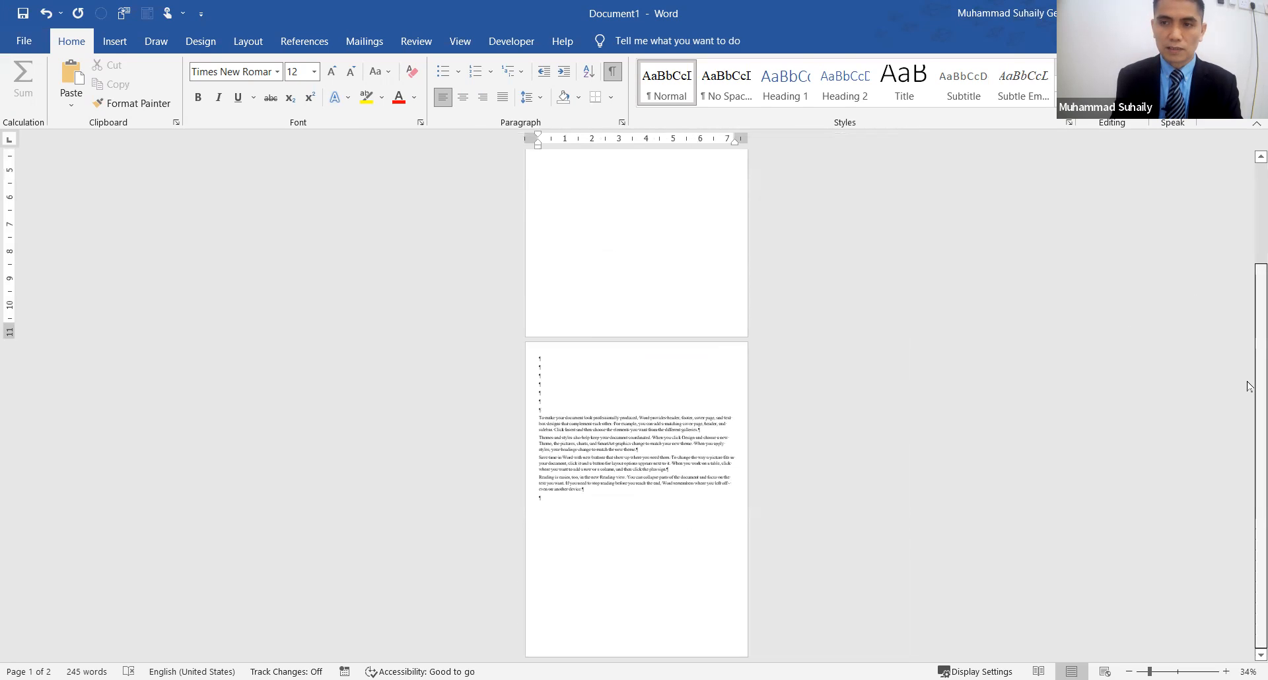
pyautogui.scroll(3, 645, 445)
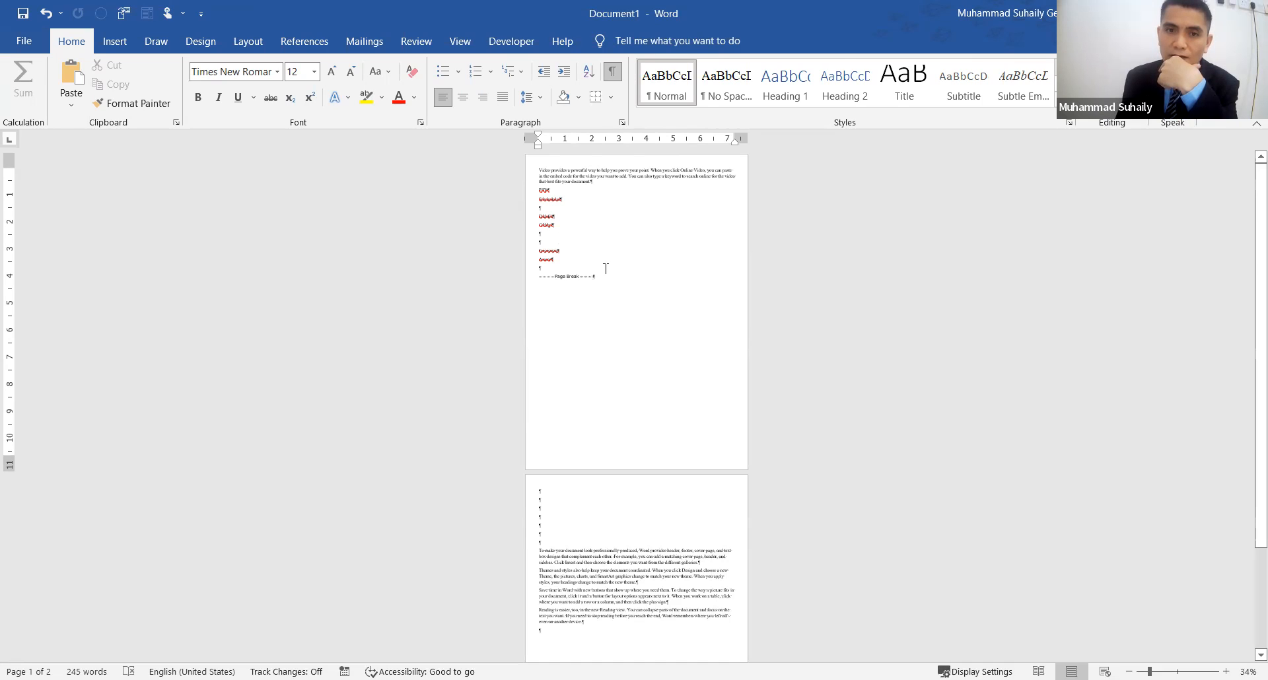
# - Select the four sample text paragraphs on page 2 and color their text red
pyautogui.click(235, 41)
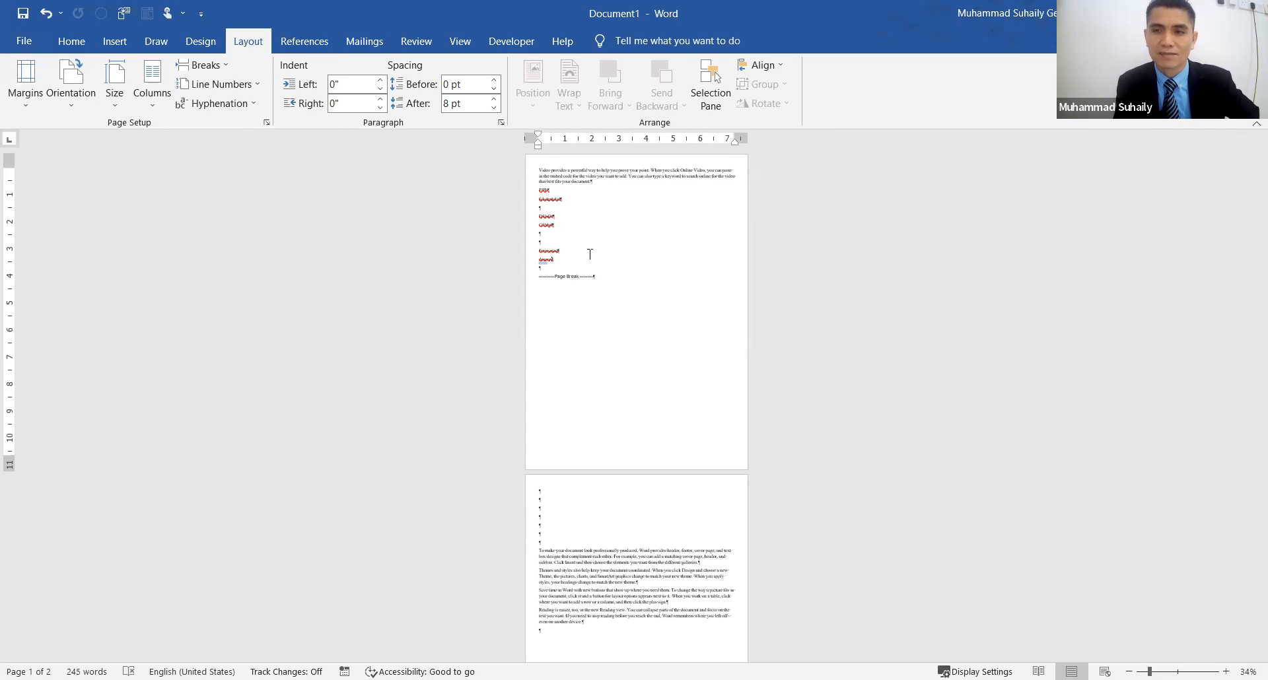
pyautogui.click(605, 543)
pyautogui.moveTo(1255, 350); pyautogui.dragTo(1249, 312)
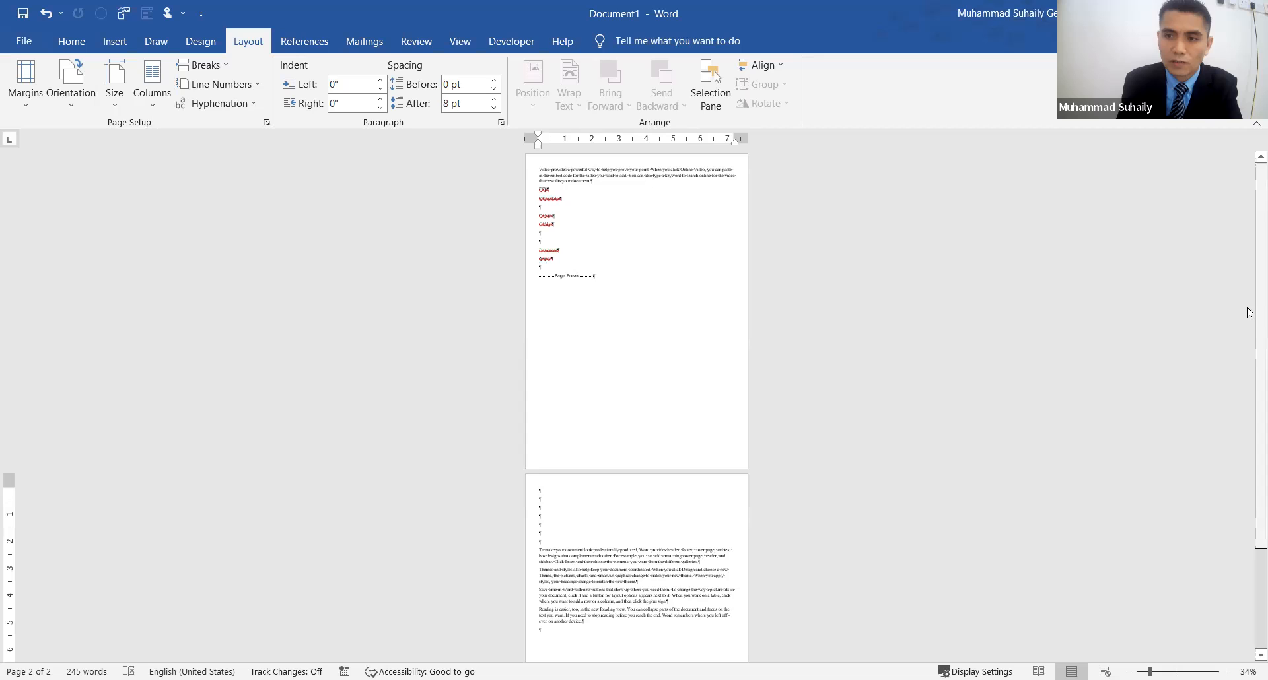
pyautogui.scroll(-2, 795, 446)
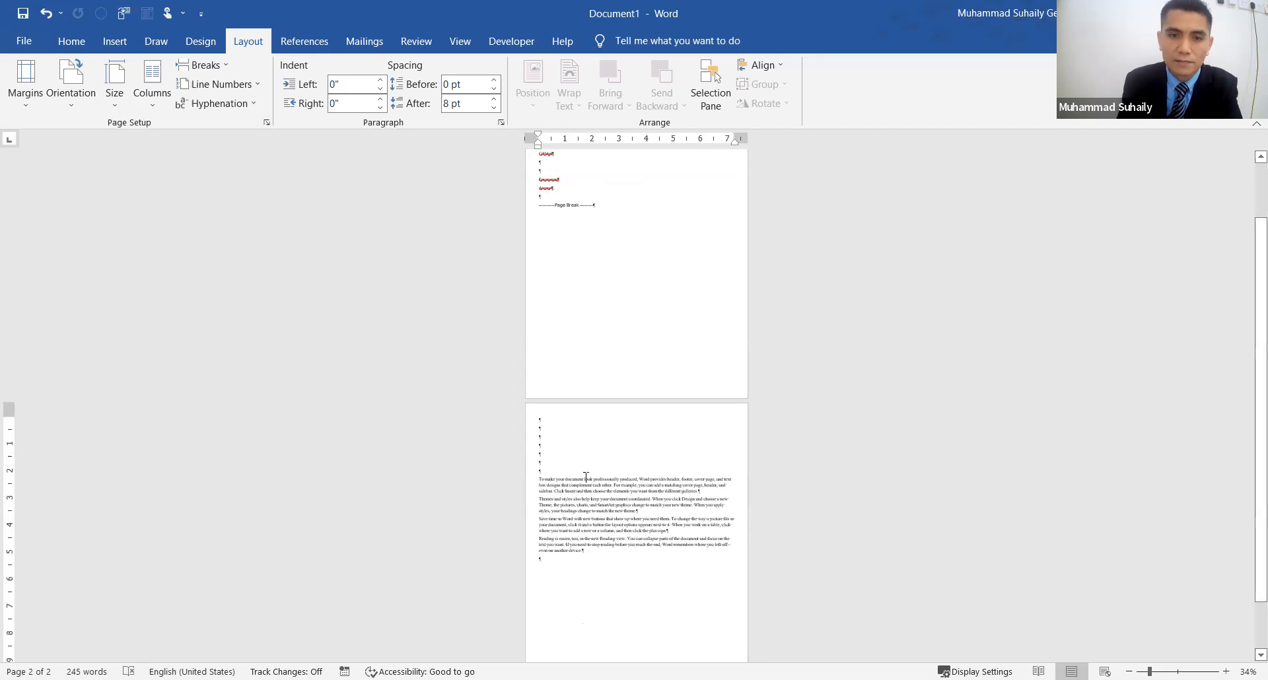
pyautogui.moveTo(539, 479); pyautogui.dragTo(639, 551)
pyautogui.click(618, 505)
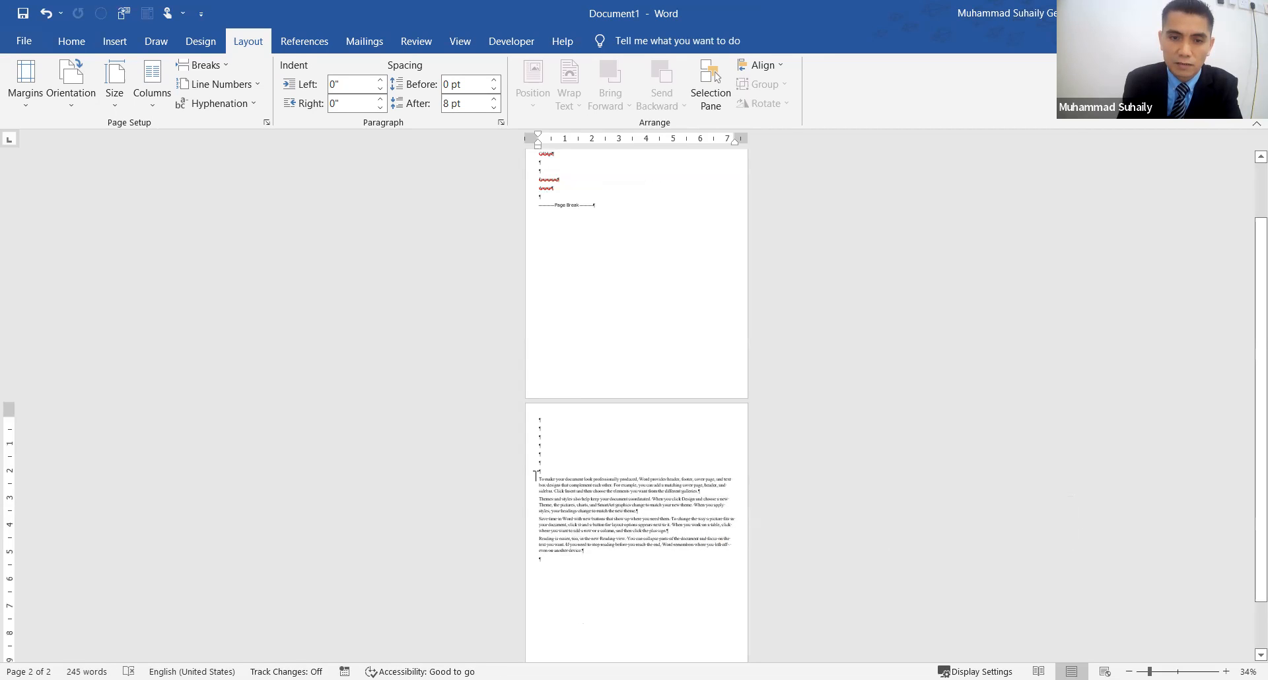
pyautogui.moveTo(539, 478); pyautogui.dragTo(635, 552)
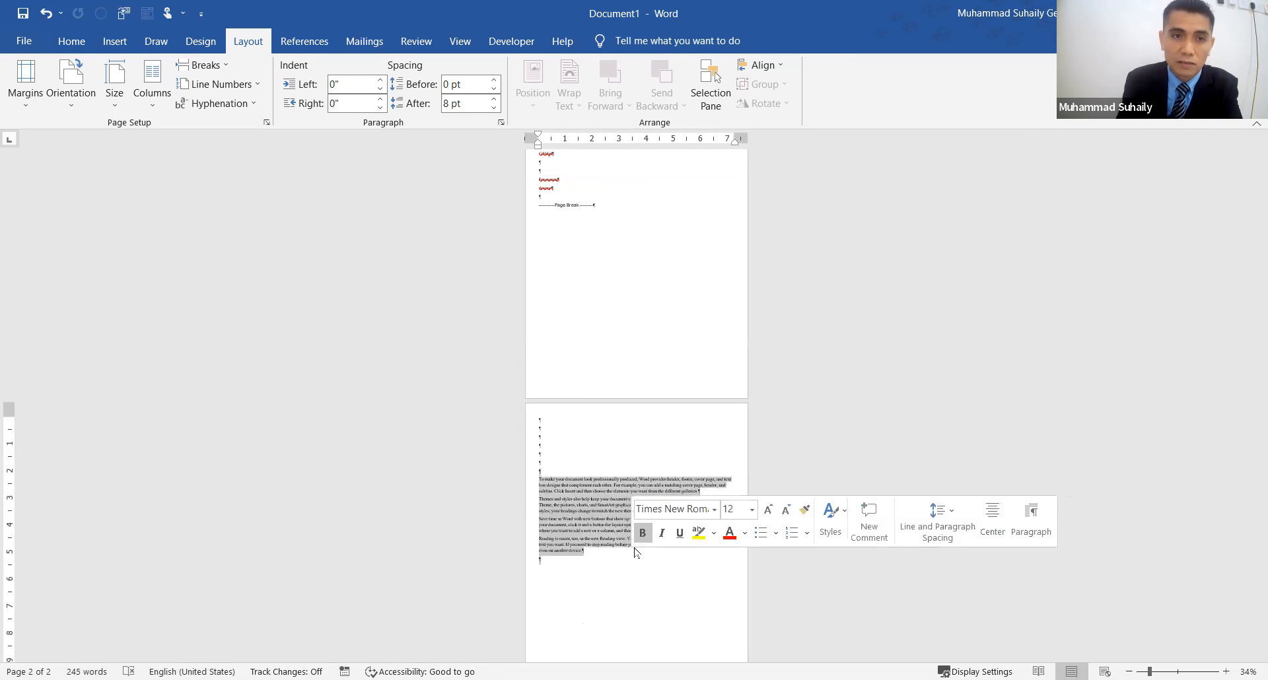
pyautogui.click(71, 41)
pyautogui.click(402, 98)
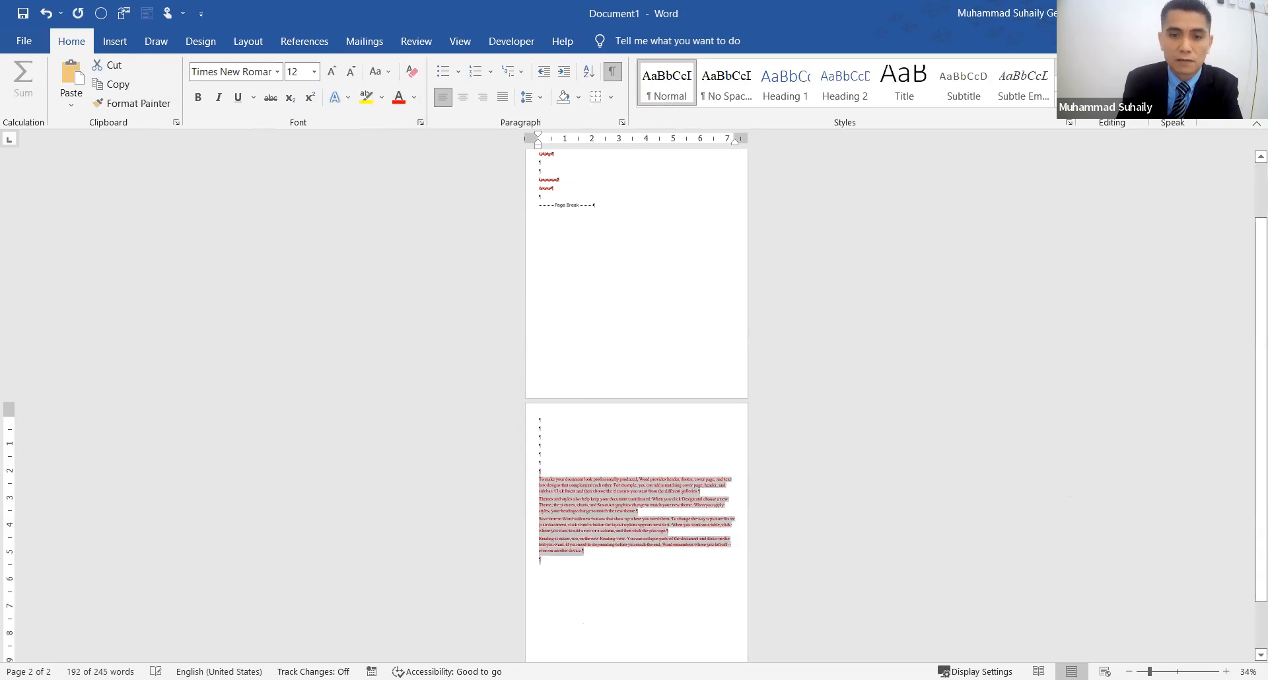
pyautogui.scroll(7, 965, 361)
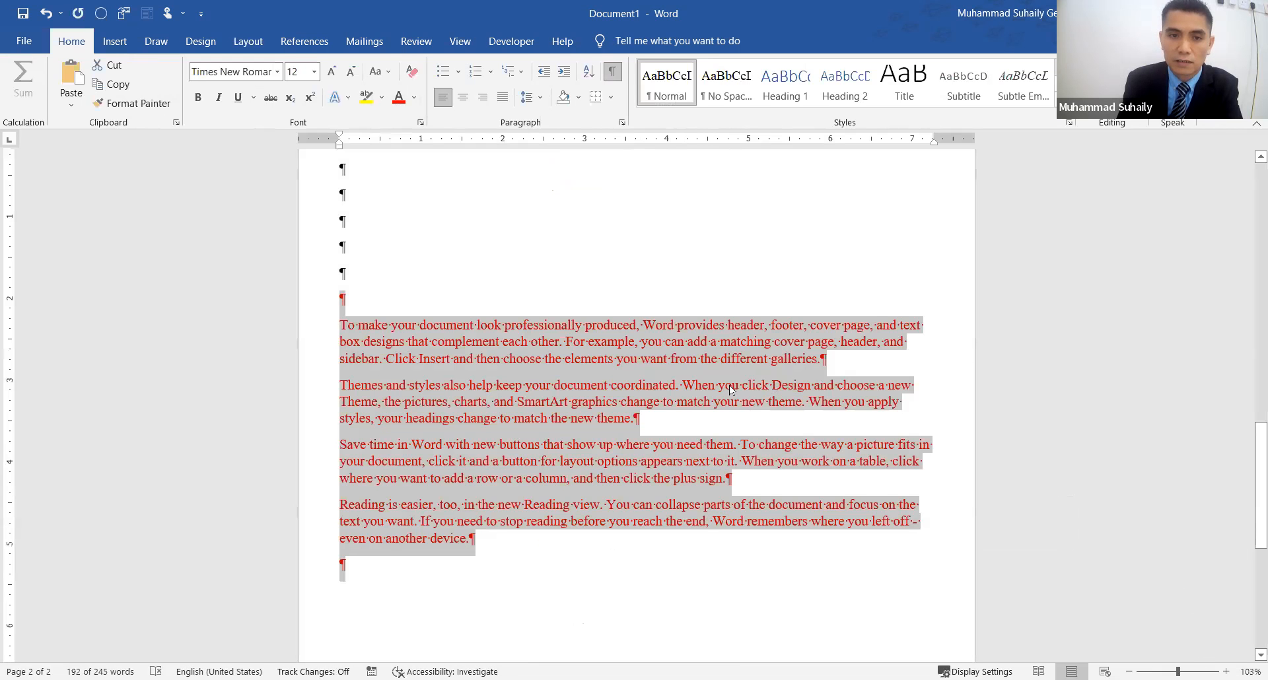
pyautogui.click(701, 375)
# - Zoom the document out to 29% and select the red paragraphs on page 2
pyautogui.scroll(10, 799, 372)
pyautogui.scroll(-10, 799, 372)
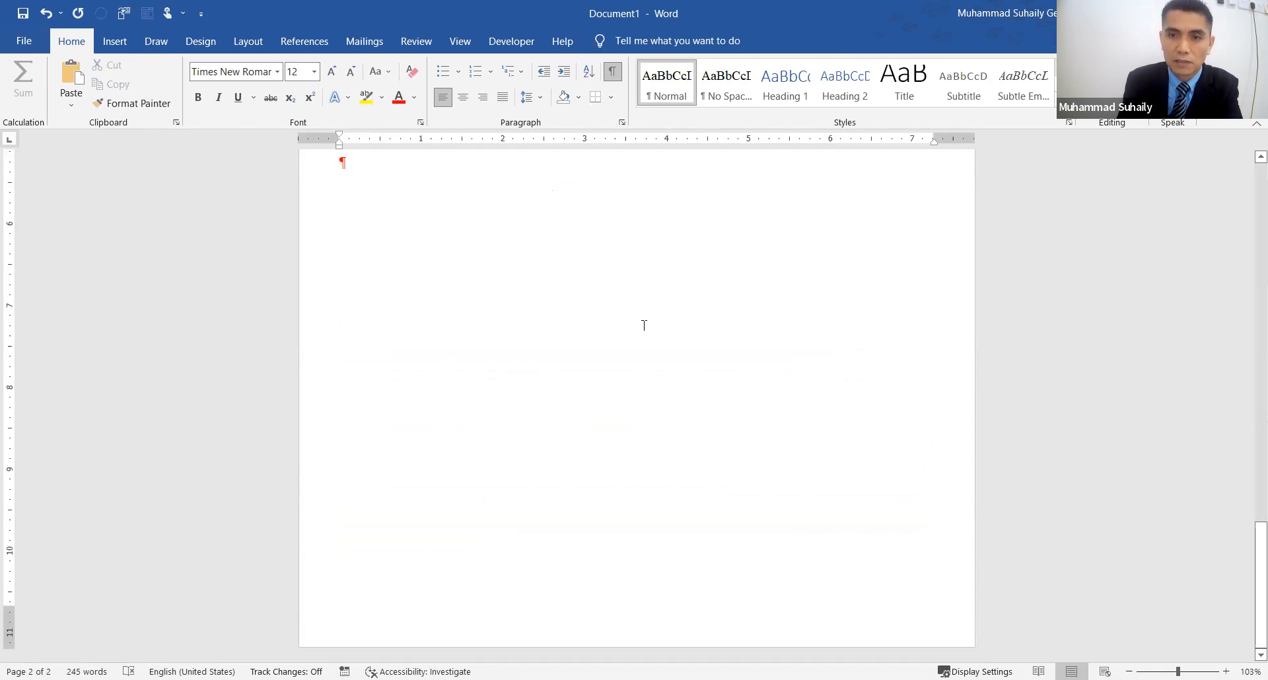
pyautogui.scroll(10, 714, 340)
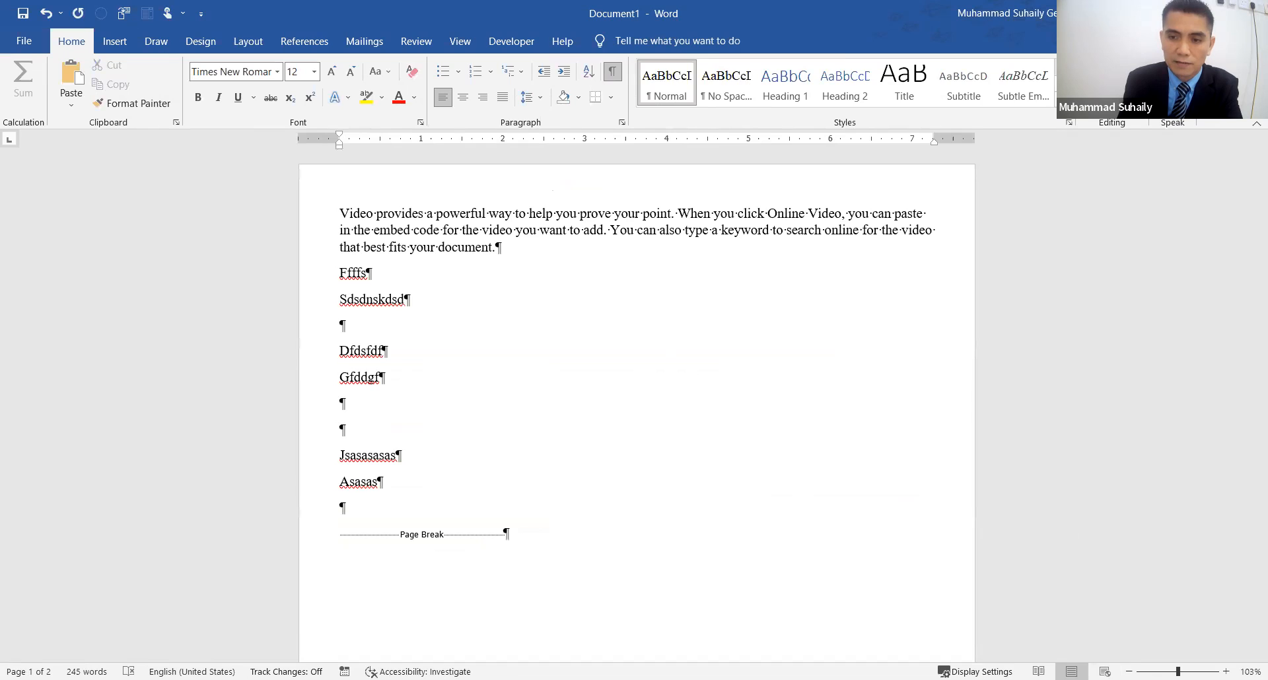
pyautogui.moveTo(1178, 672); pyautogui.dragTo(1147, 672)
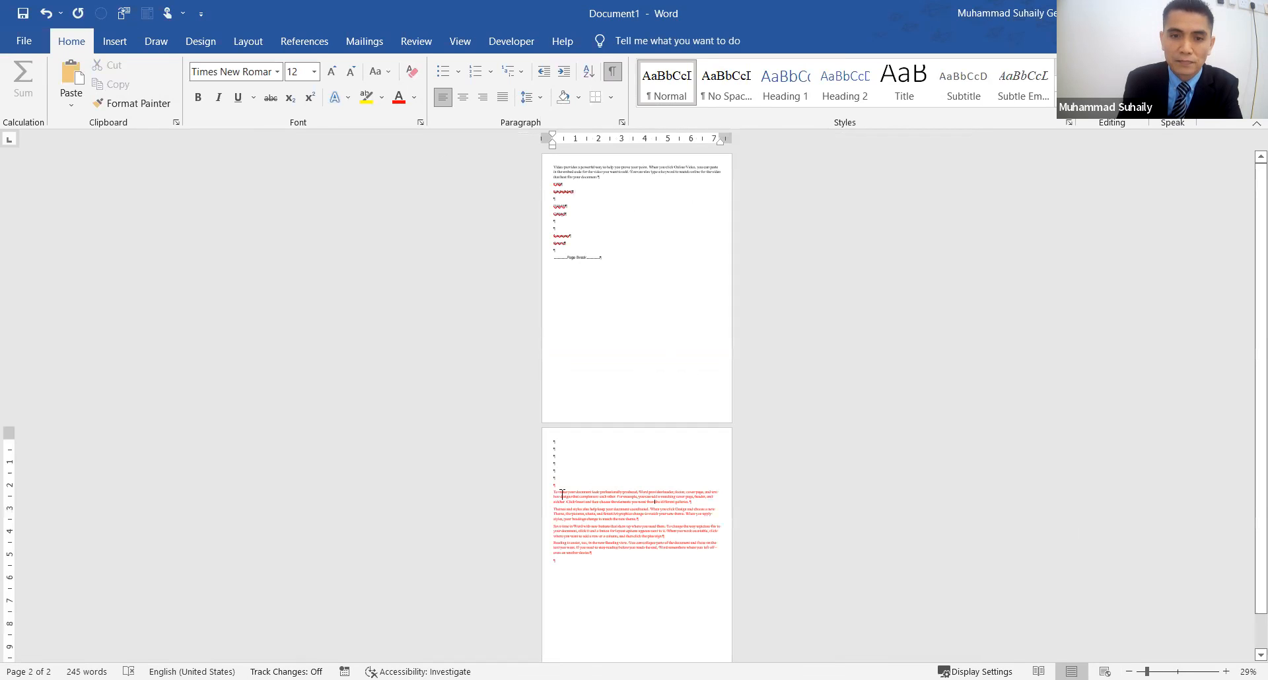
pyautogui.moveTo(548, 486); pyautogui.dragTo(625, 561)
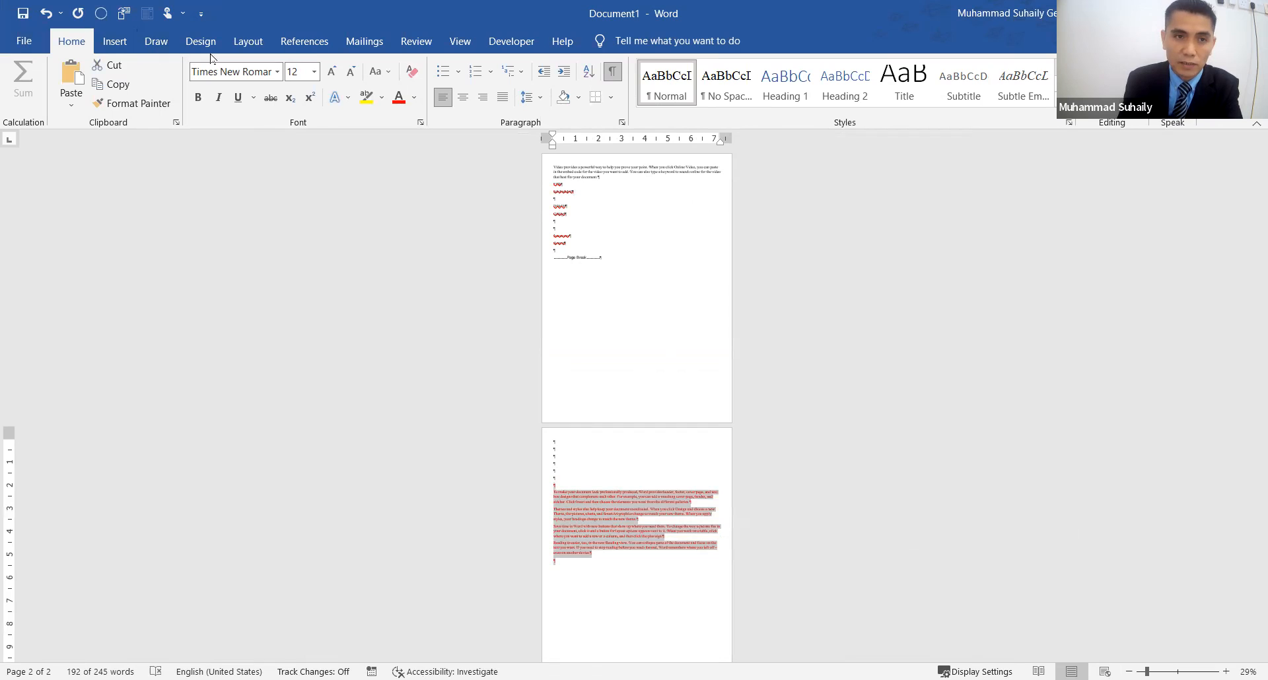
pyautogui.click(244, 46)
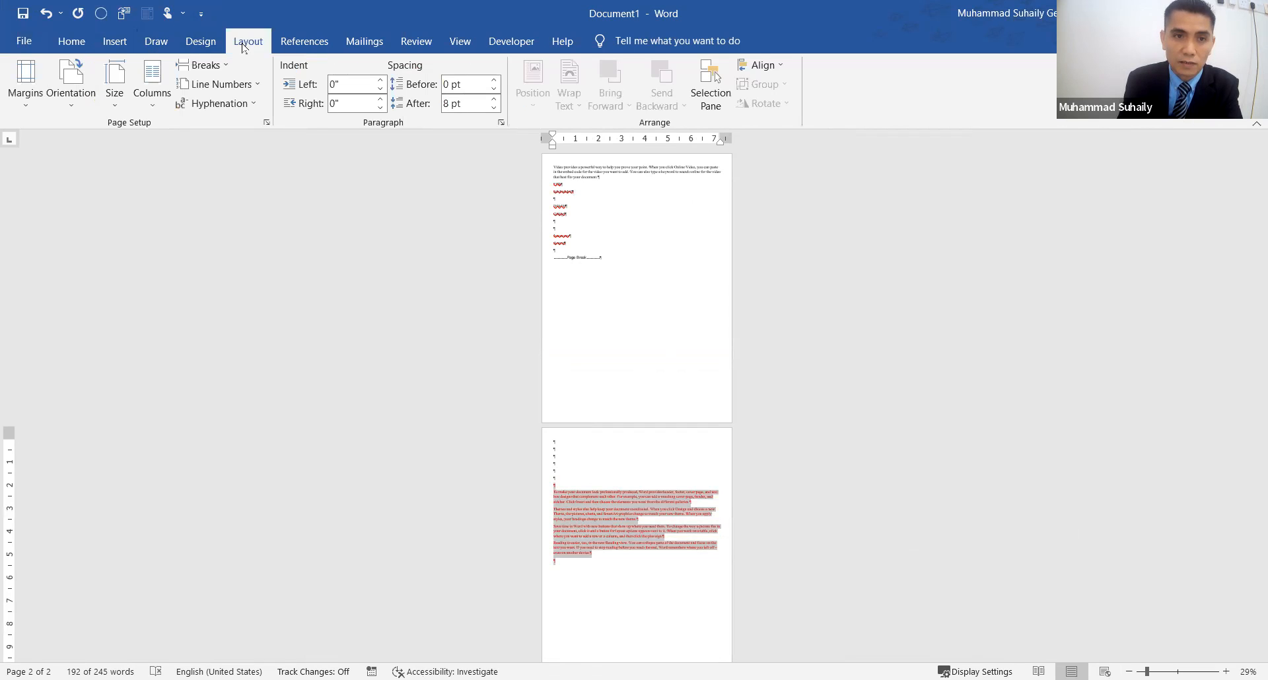
pyautogui.click(501, 123)
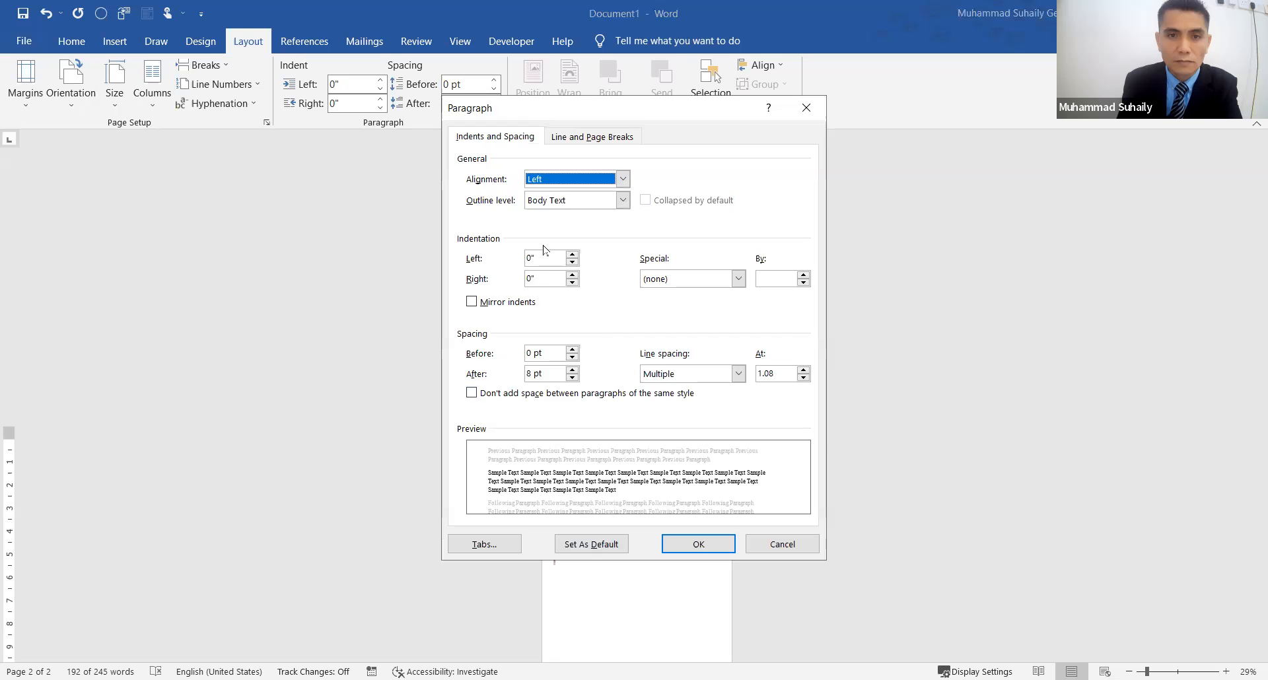
pyautogui.click(593, 137)
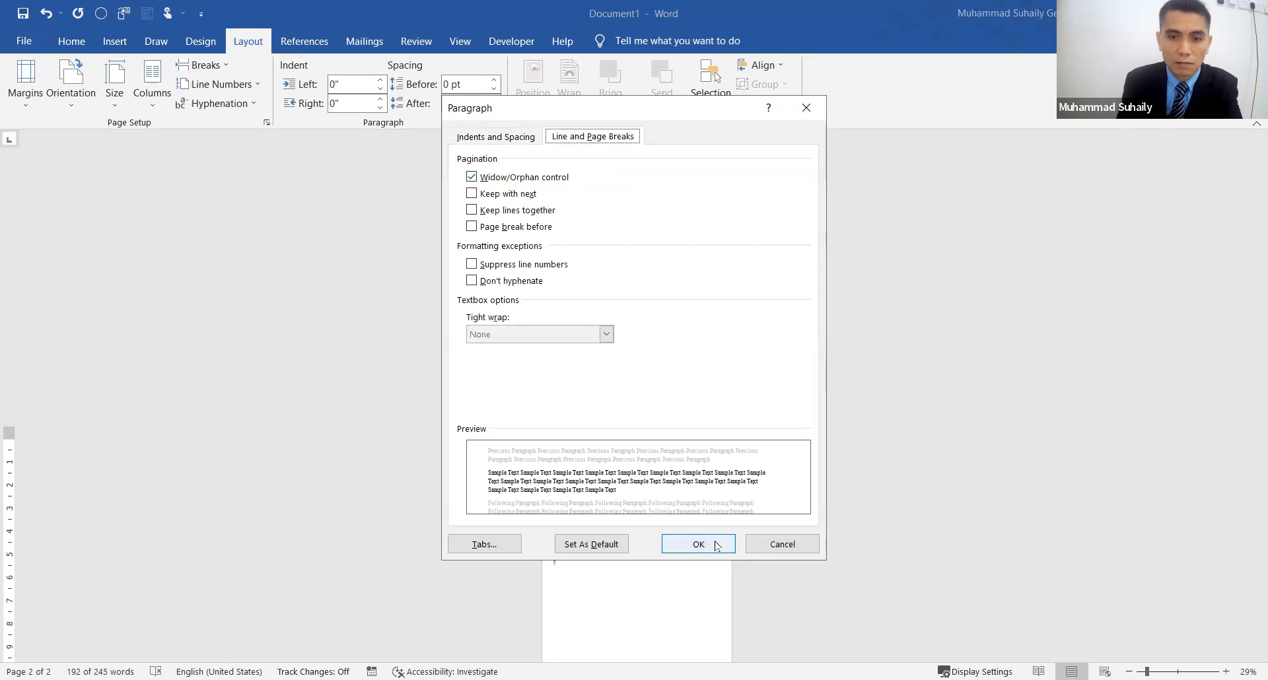
pyautogui.click(783, 548)
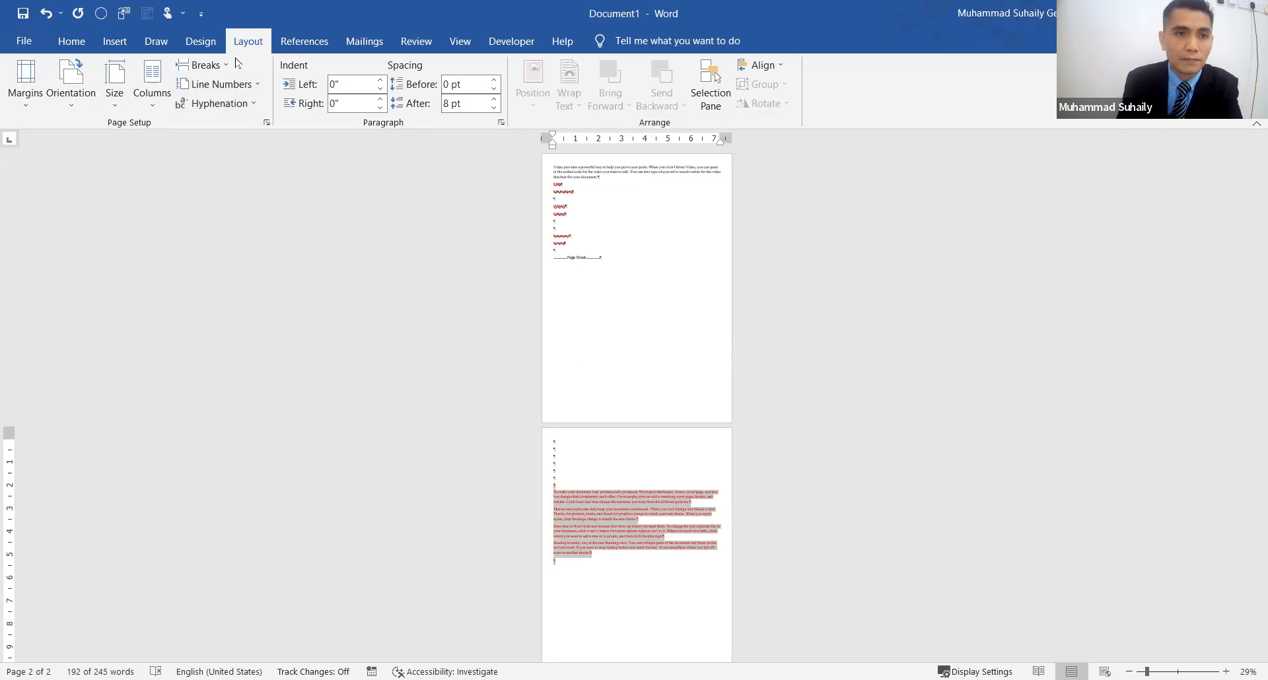
# - Set the page orientation to Landscape for the selected red paragraphs only, applying it to Selected text
pyautogui.click(198, 41)
pyautogui.click(246, 41)
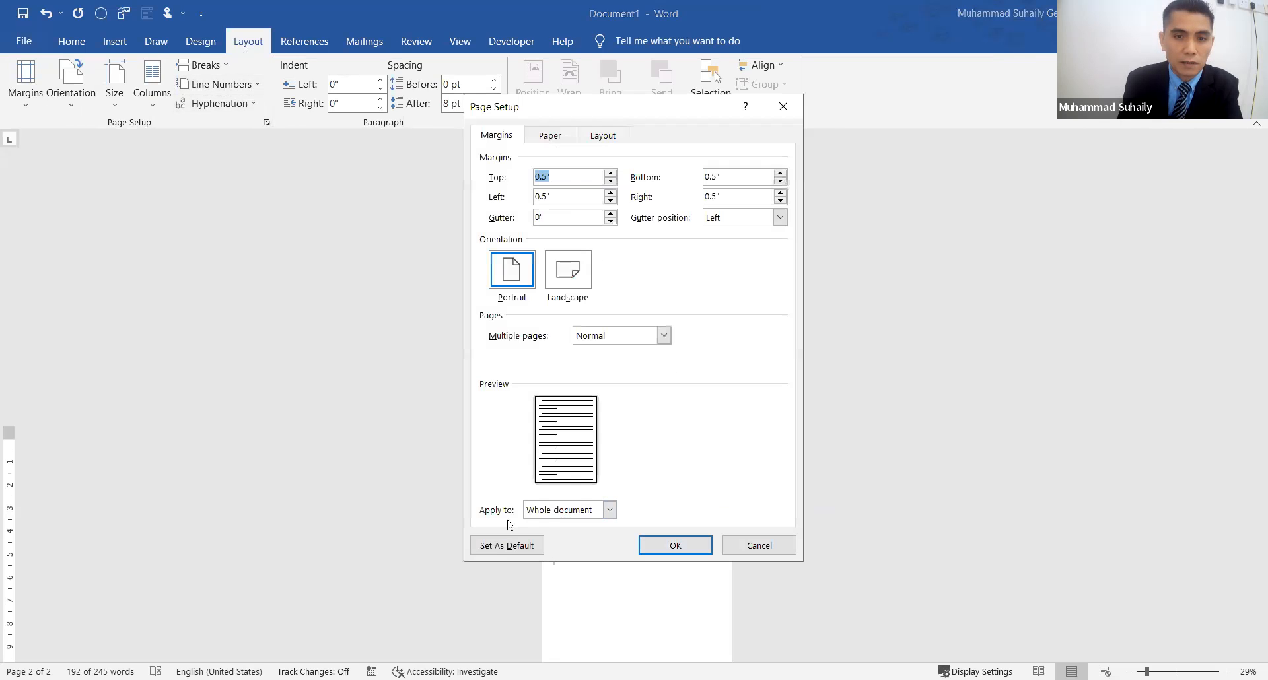
pyautogui.click(550, 513)
pyautogui.click(563, 288)
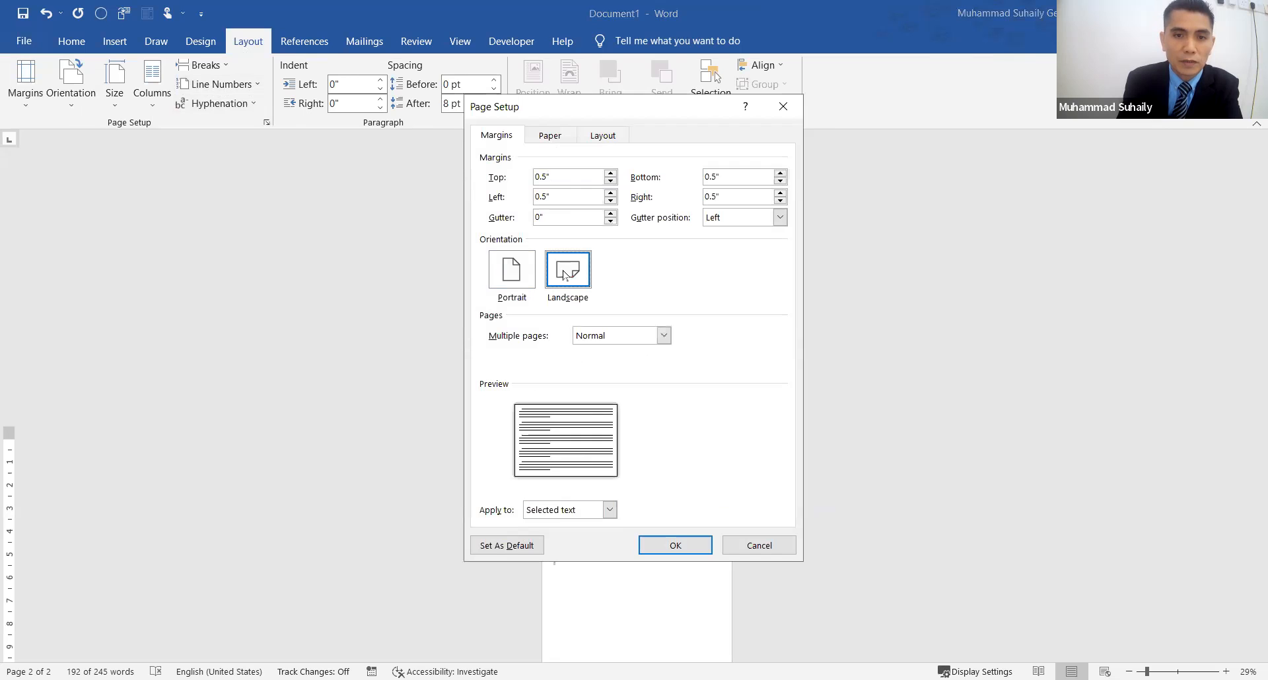
pyautogui.click(673, 544)
pyautogui.click(584, 340)
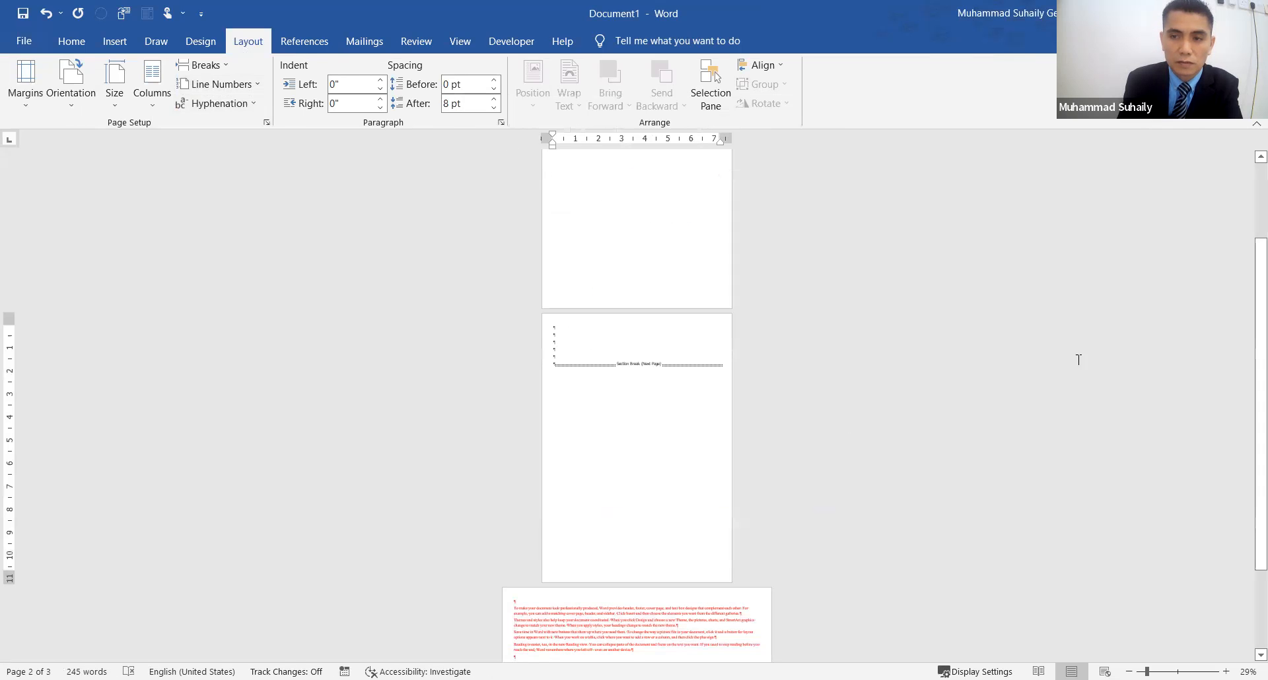
# - At 46% zoom, select the red paragraphs on the landscape page and examine the Page Setup choices for where settings apply
pyautogui.moveTo(1255, 375); pyautogui.dragTo(1255, 486)
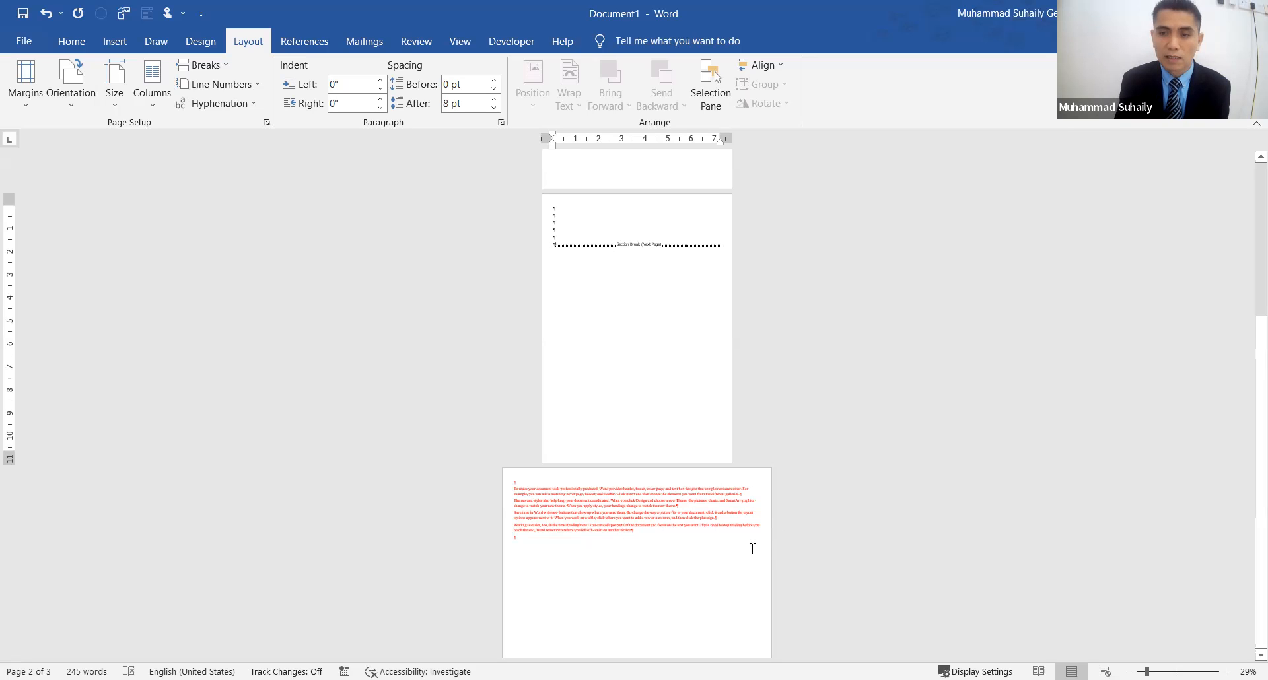
pyautogui.moveTo(1147, 671); pyautogui.dragTo(1154, 672)
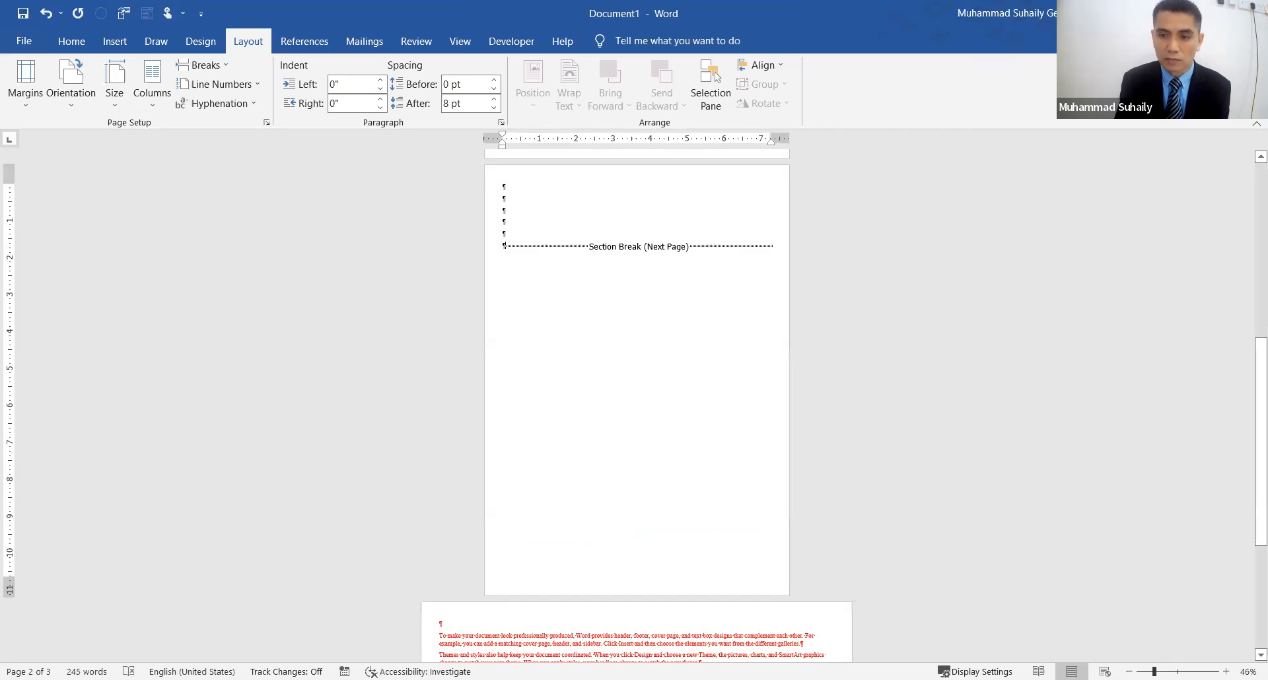
pyautogui.moveTo(1249, 492); pyautogui.dragTo(1249, 577)
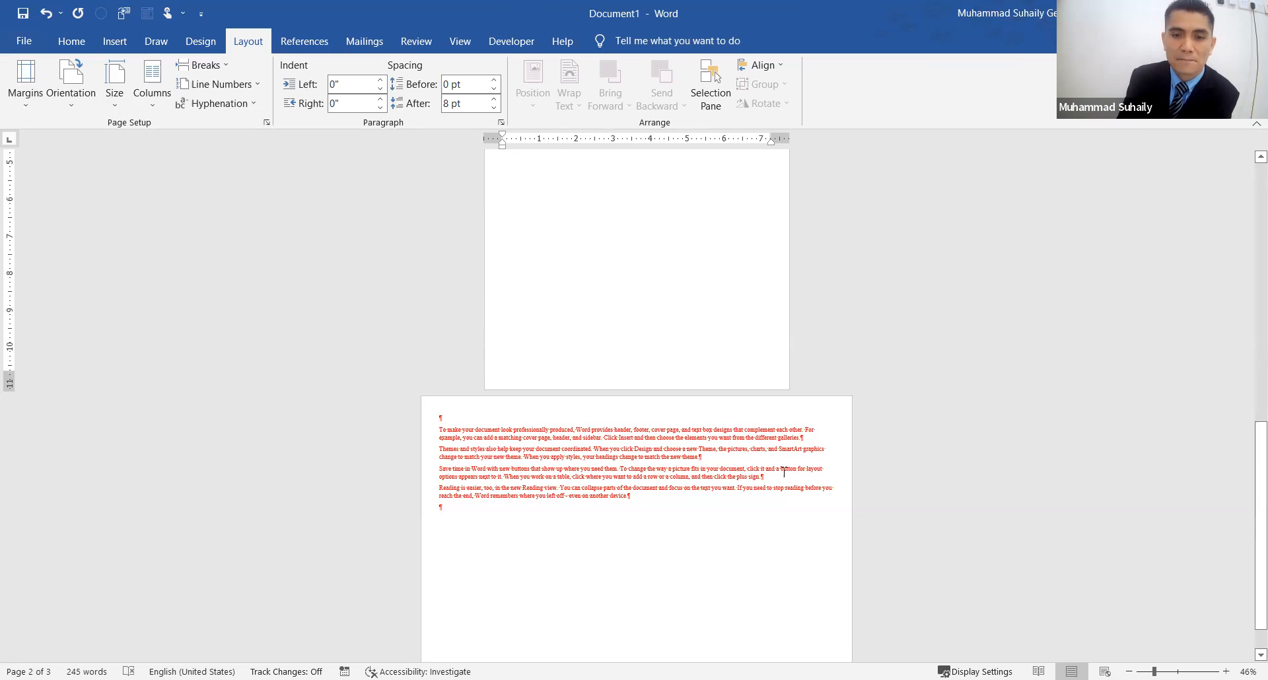
pyautogui.moveTo(1250, 529); pyautogui.dragTo(1249, 526)
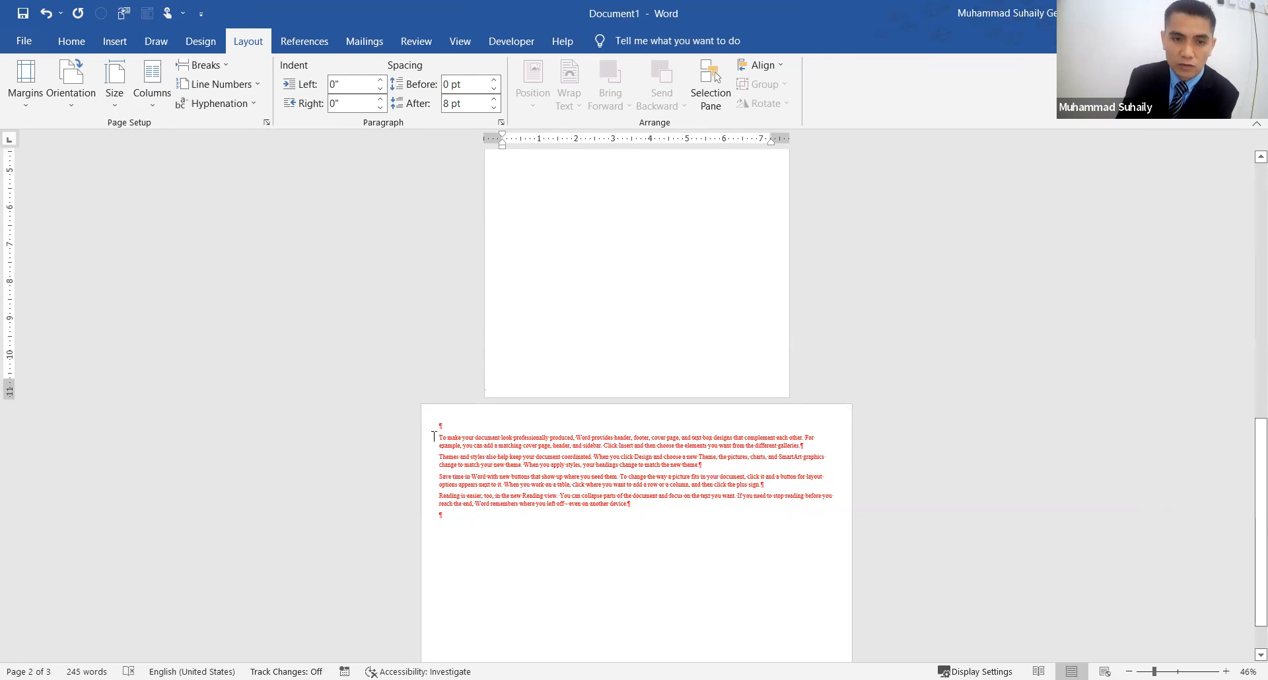
pyautogui.moveTo(434, 435); pyautogui.dragTo(636, 511)
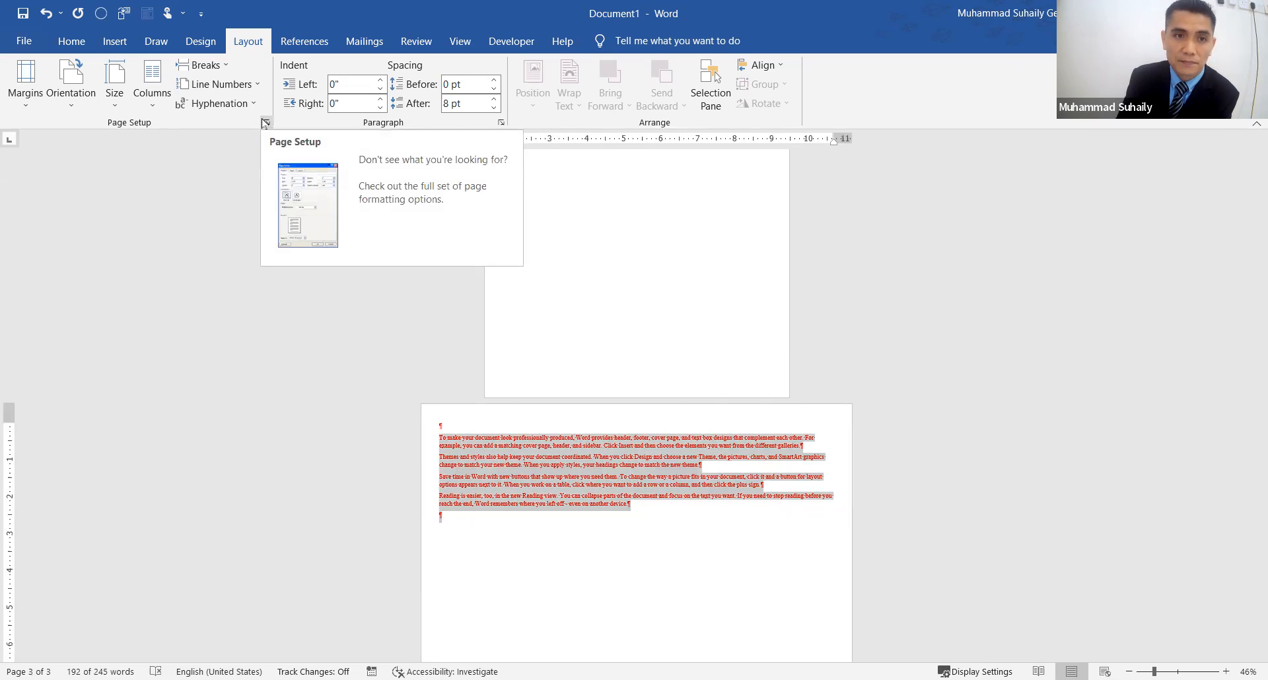
pyautogui.click(265, 123)
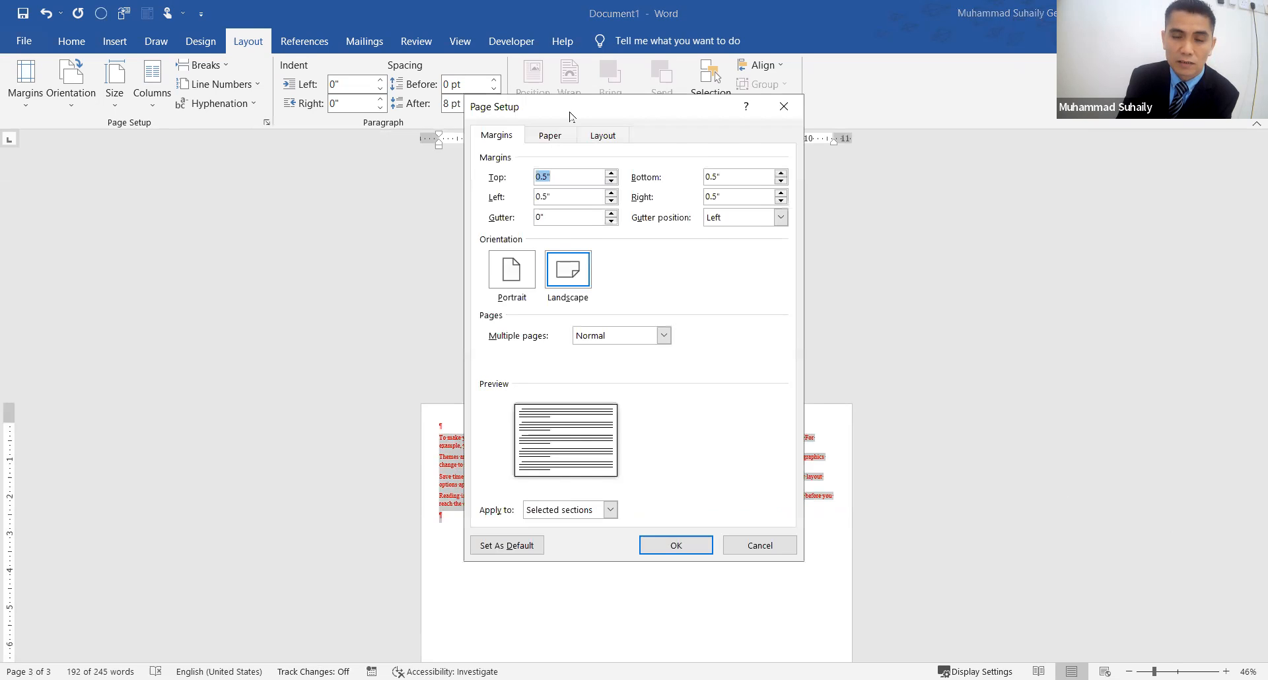
pyautogui.moveTo(512, 110); pyautogui.dragTo(567, 112)
pyautogui.click(625, 270)
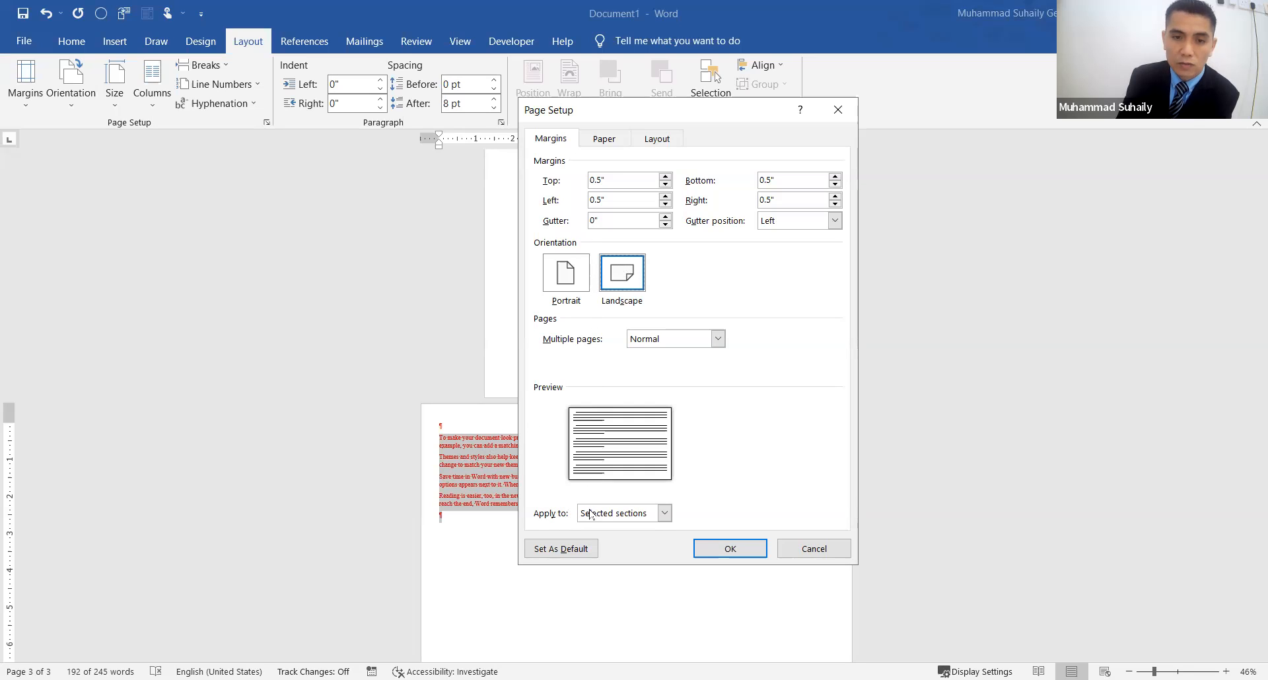
pyautogui.click(664, 514)
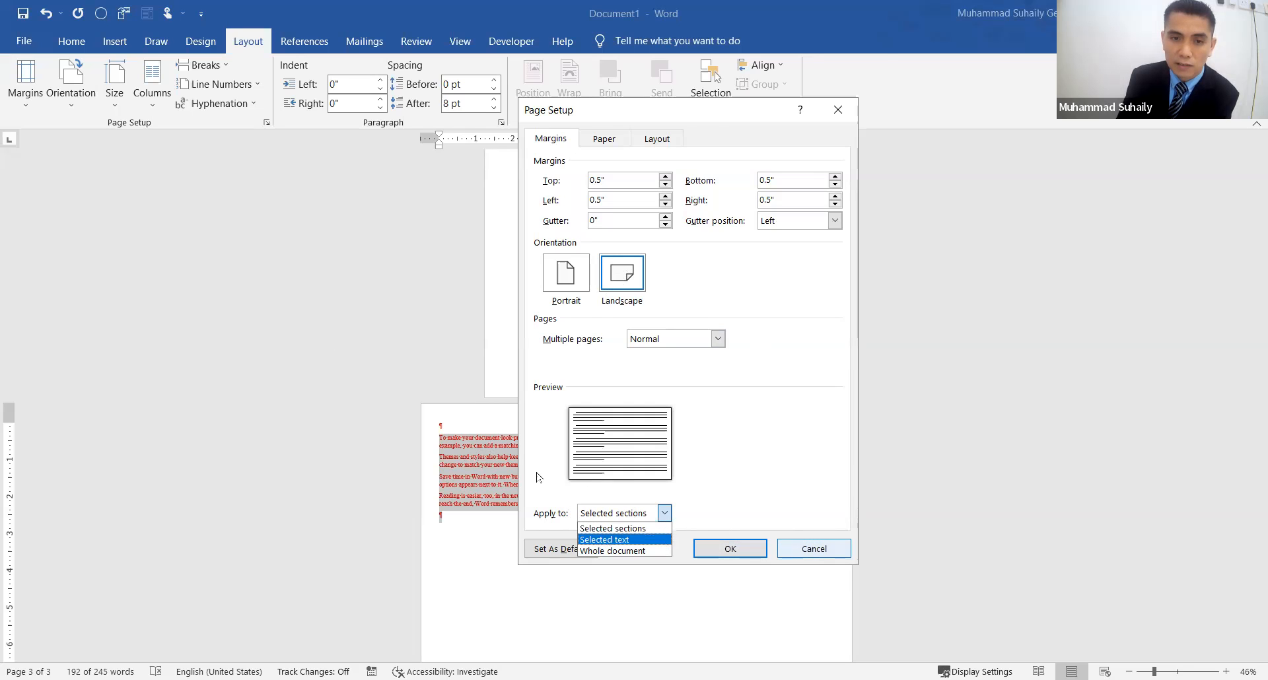
pyautogui.click(814, 549)
pyautogui.click(536, 474)
# - Reselect the red paragraphs on page 3 and review the Apply to choices in Page Setup once more
pyautogui.moveTo(439, 437); pyautogui.dragTo(652, 509)
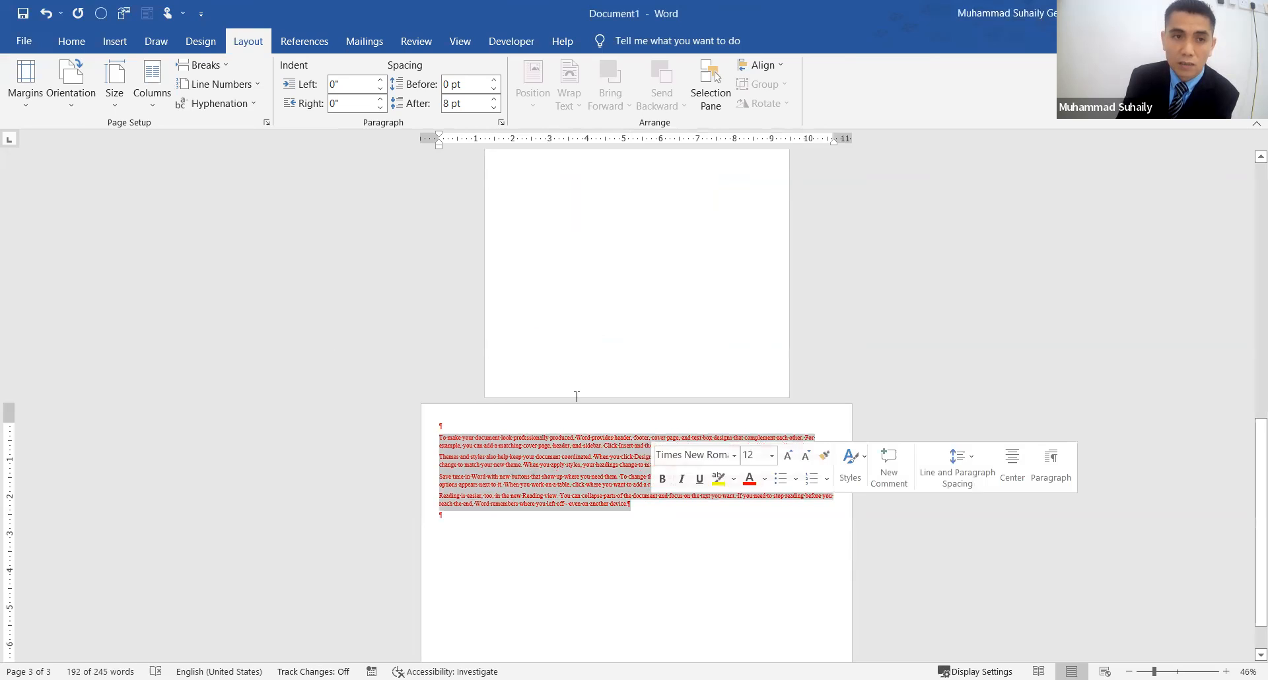
pyautogui.click(266, 123)
pyautogui.click(606, 512)
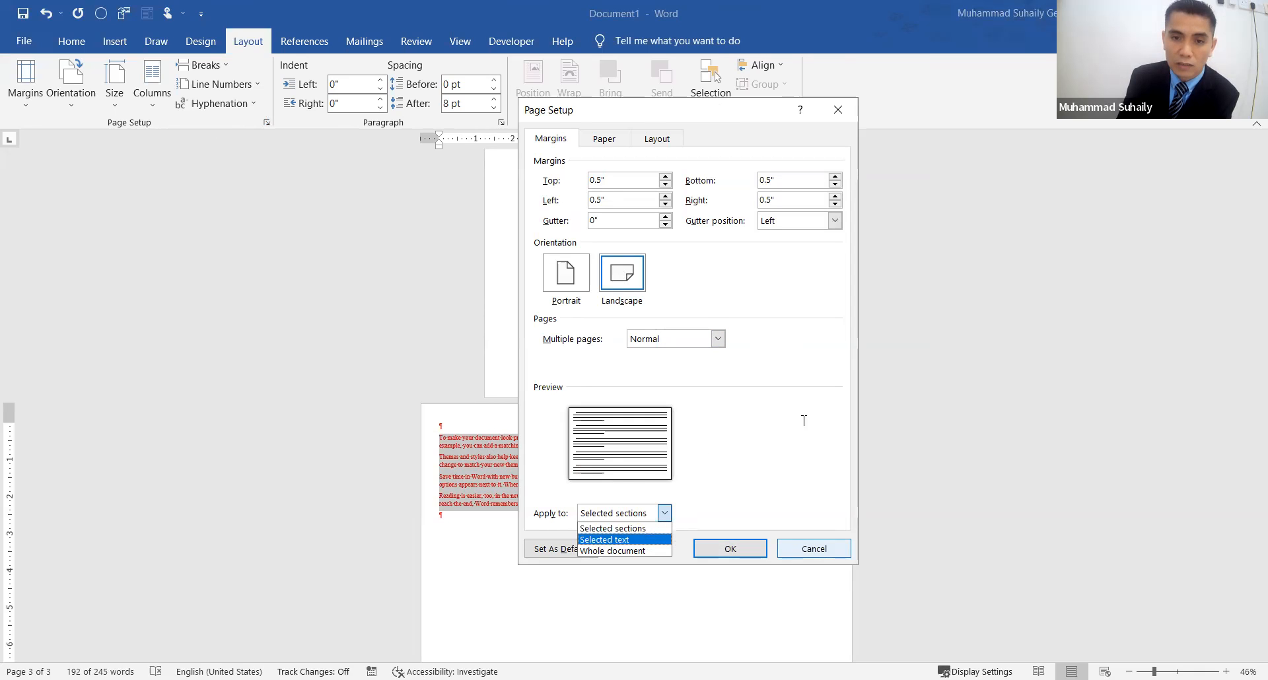
pyautogui.click(813, 549)
pyautogui.click(804, 421)
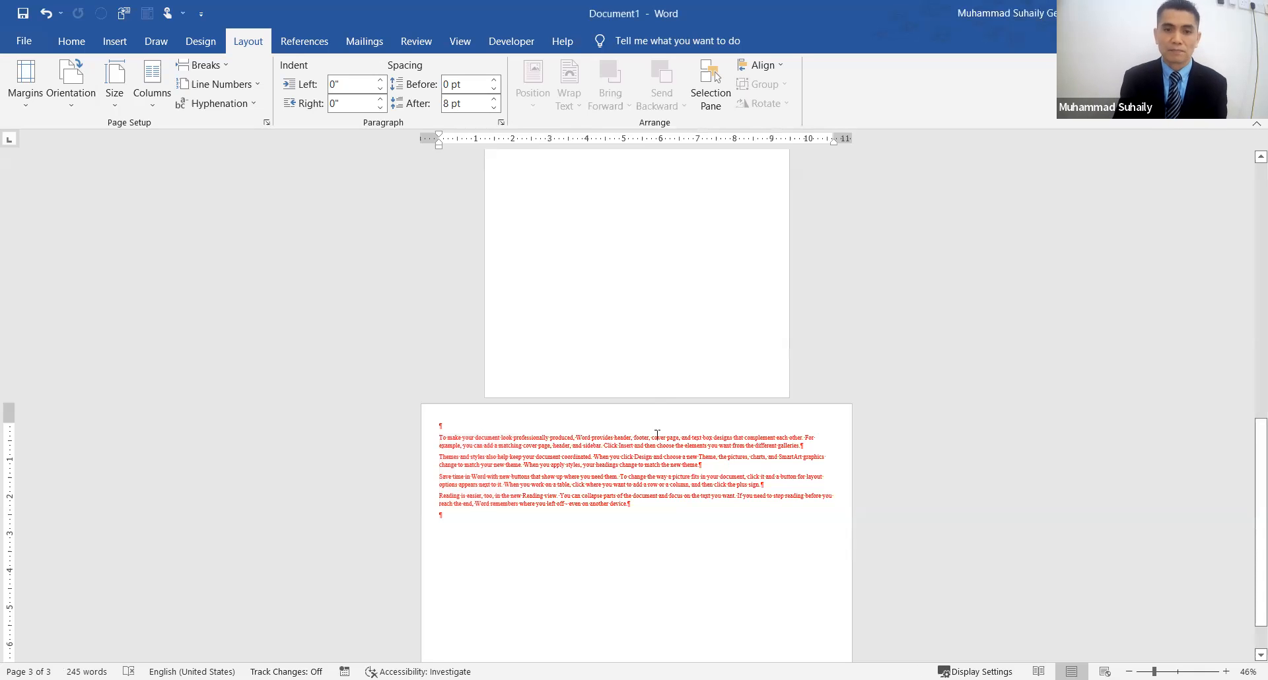
# - Place the cursor at the start of page 1, review the Apply to choices in Page Setup, and cancel without changes
pyautogui.scroll(10, 653, 441)
pyautogui.scroll(-10, 640, 382)
pyautogui.scroll(10, 640, 383)
pyautogui.scroll(-10, 616, 303)
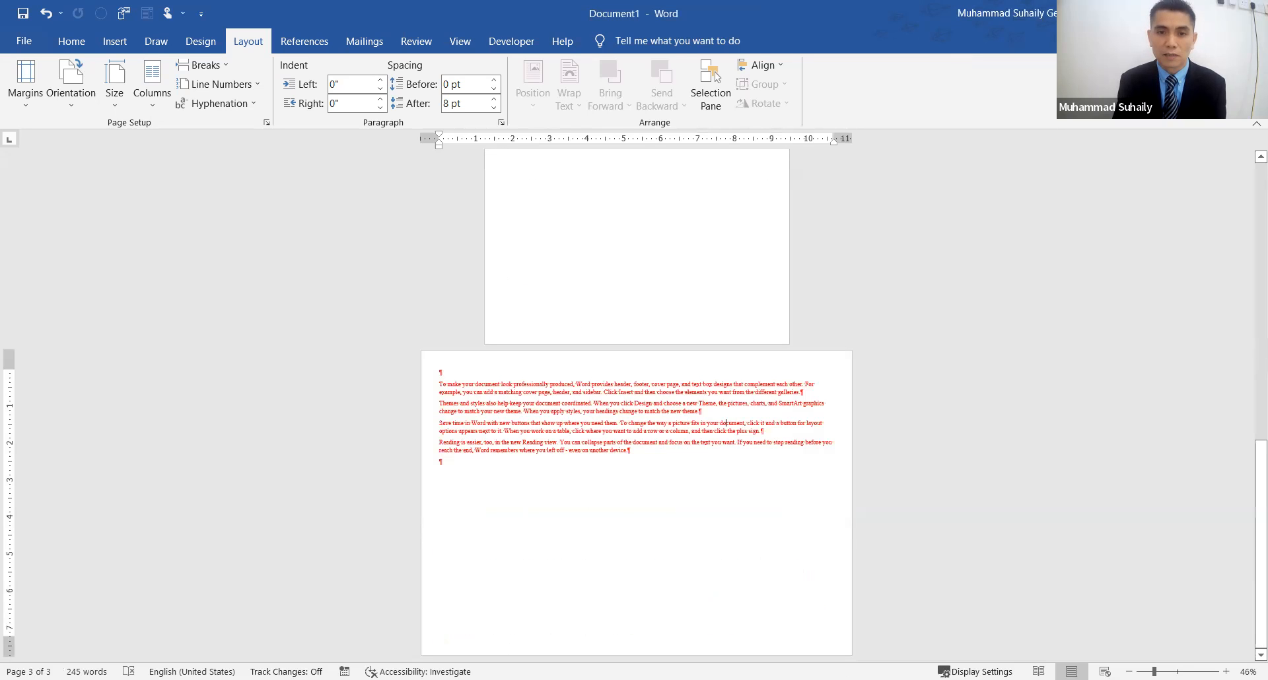
pyautogui.moveTo(1255, 529); pyautogui.dragTo(1248, 238)
pyautogui.click(498, 178)
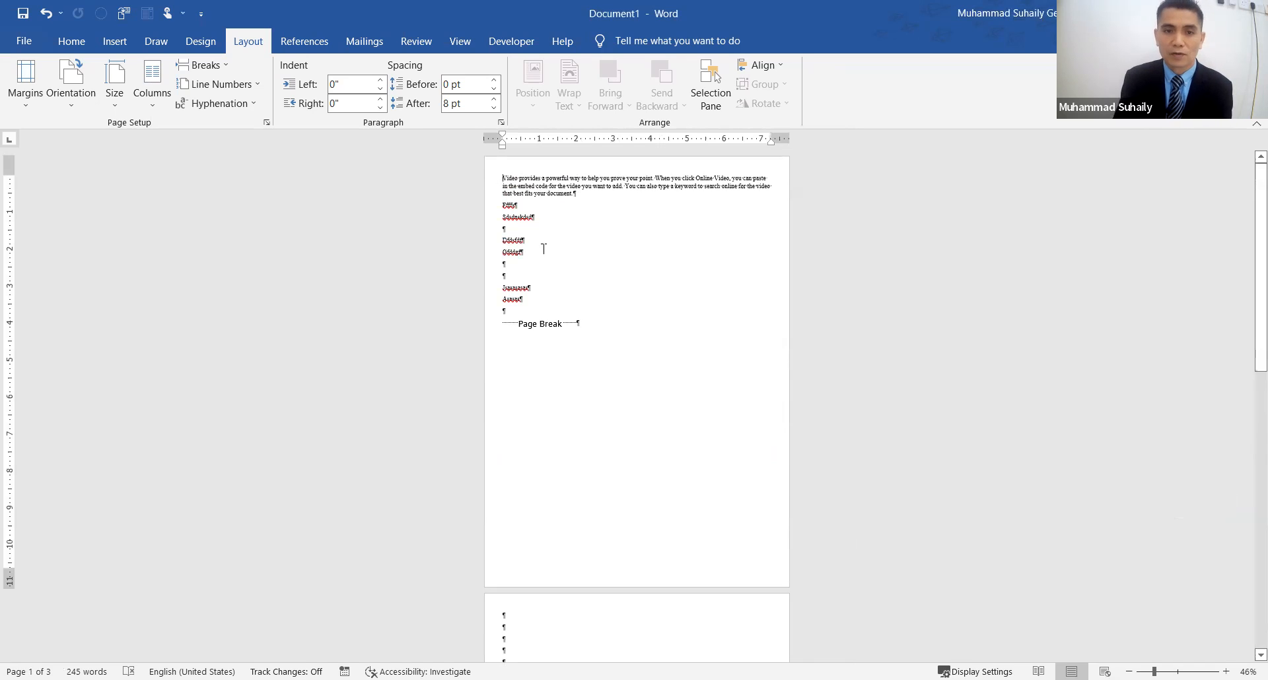
pyautogui.press('ctrl')
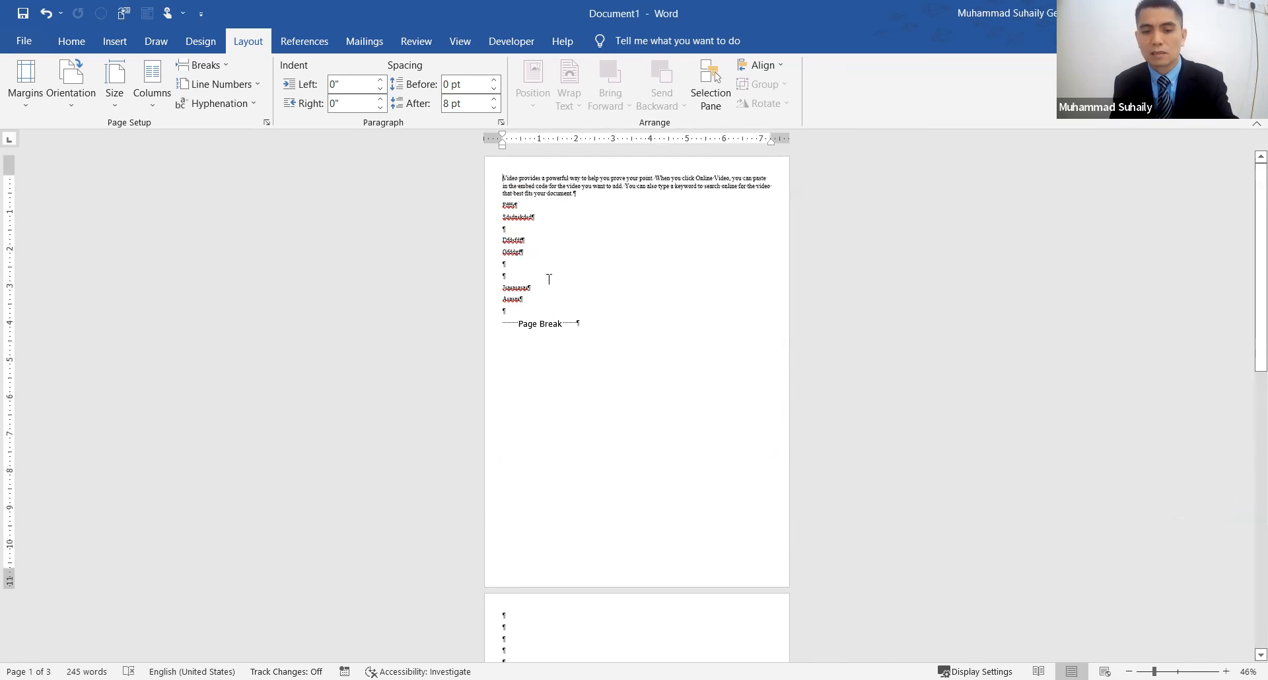
pyautogui.press('ctrl')
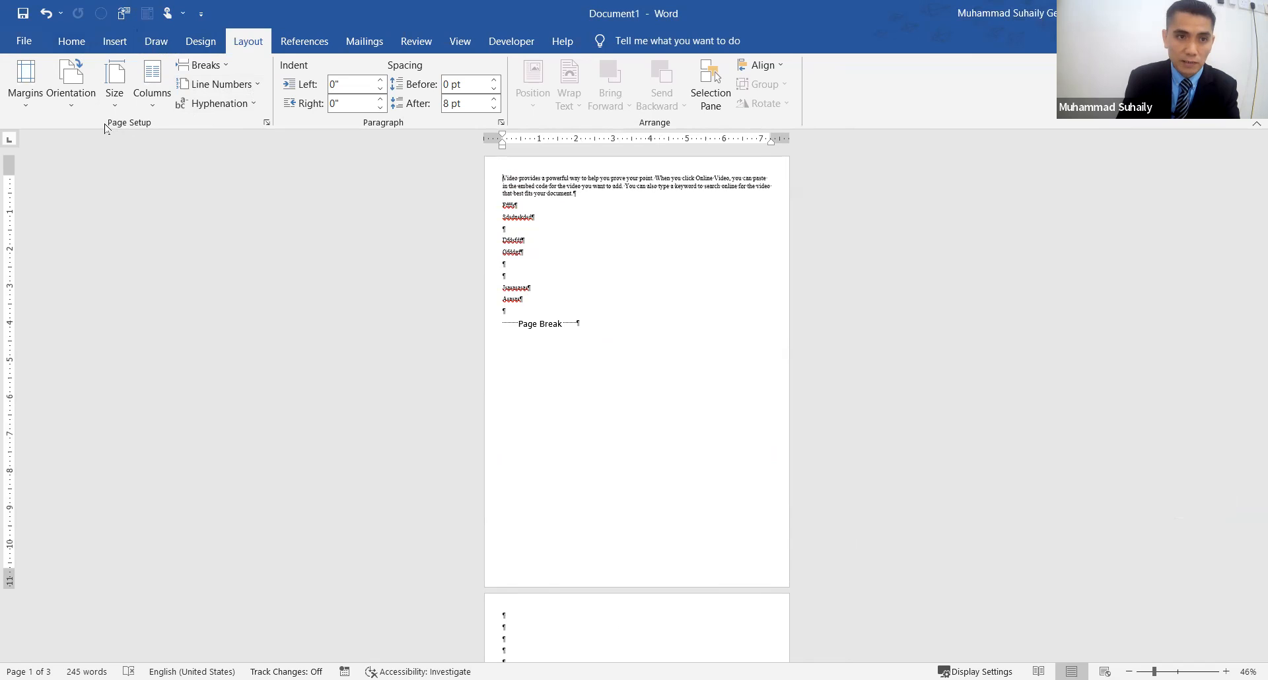
pyautogui.click(267, 122)
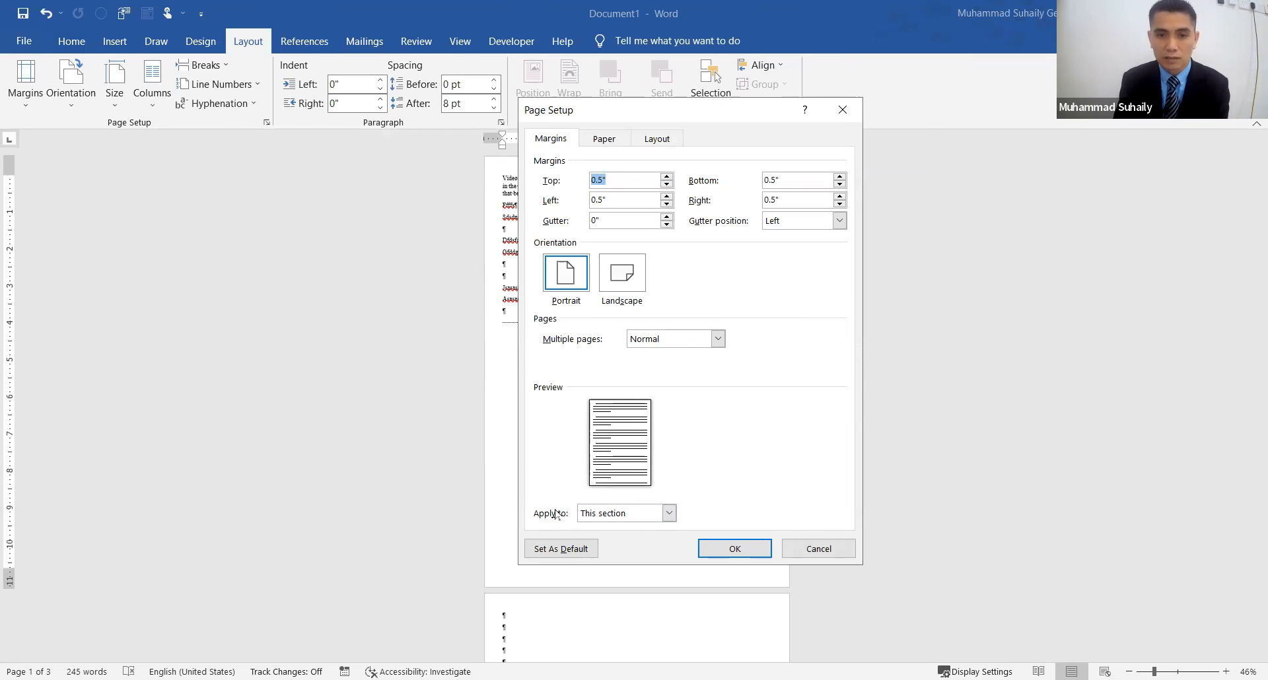
pyautogui.click(612, 517)
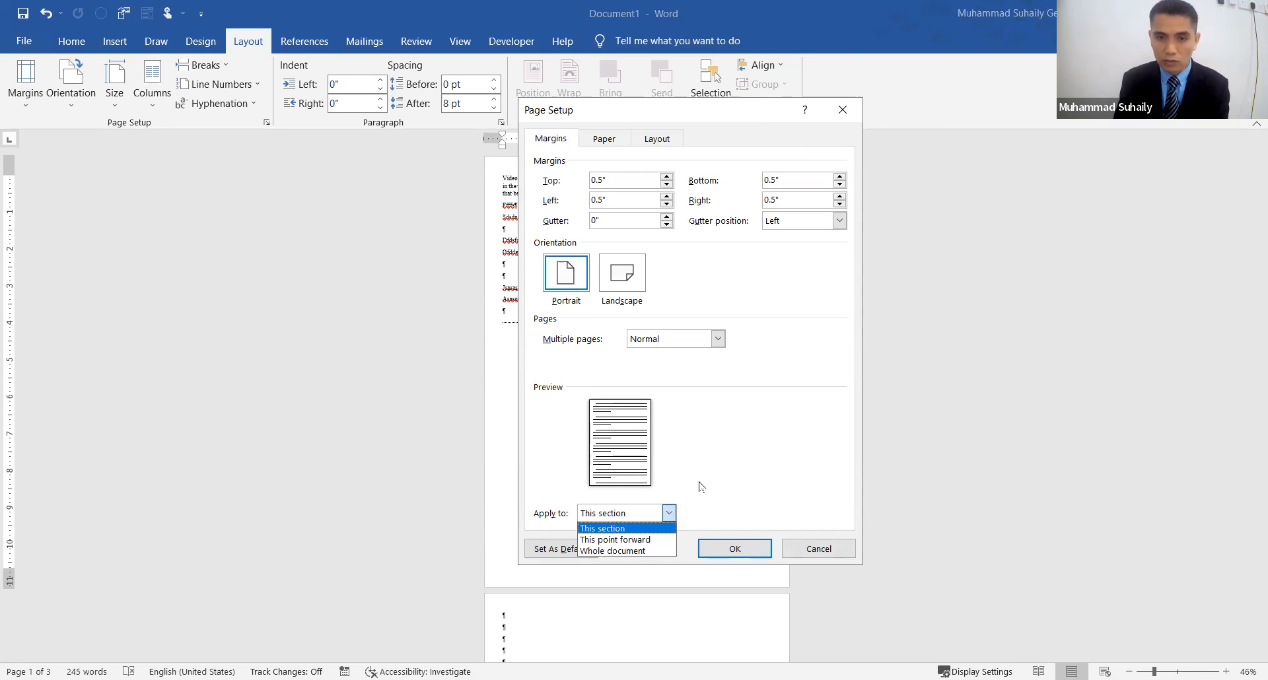
pyautogui.click(660, 442)
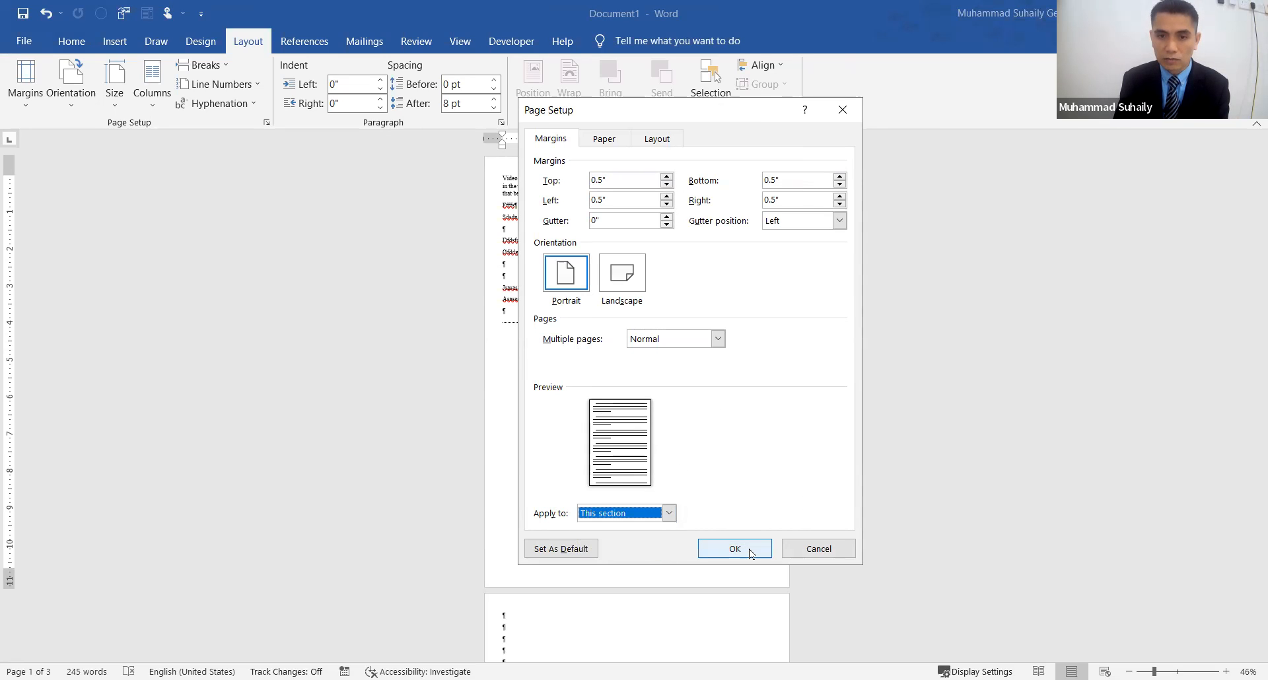
pyautogui.click(806, 552)
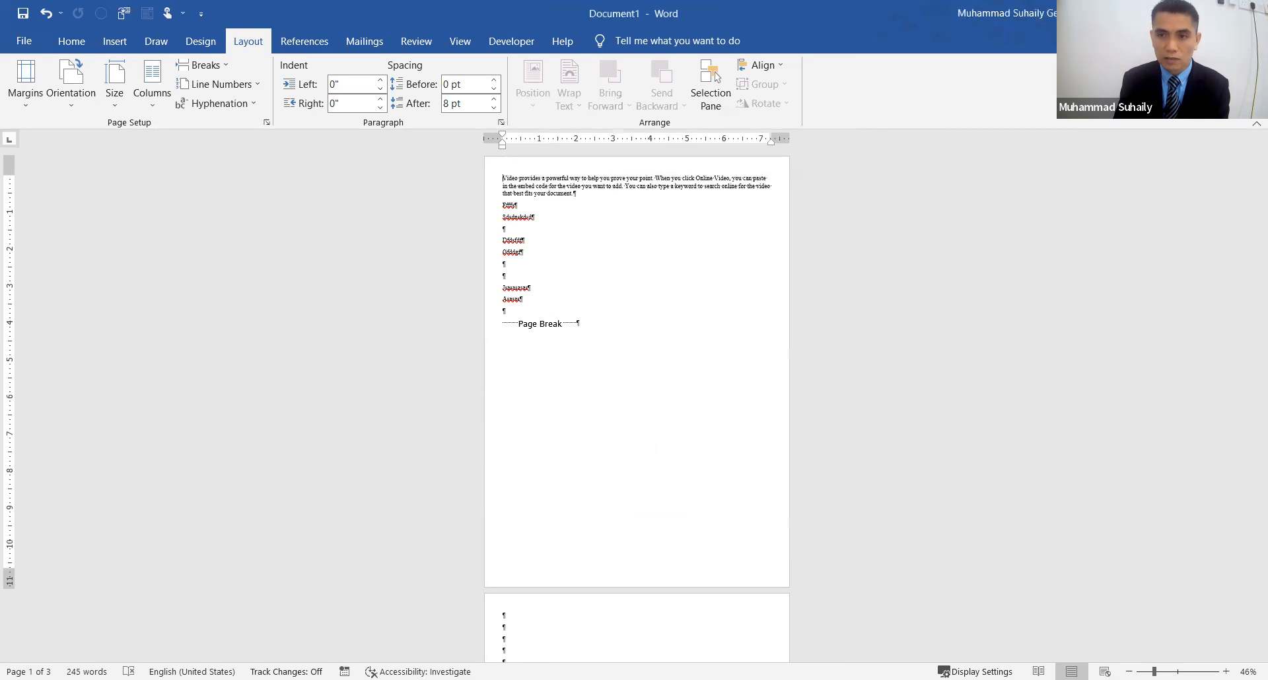
# - Delete the entire content of the document, including the page break, section break and red paragraphs
pyautogui.moveTo(1260, 267); pyautogui.dragTo(1261, 439)
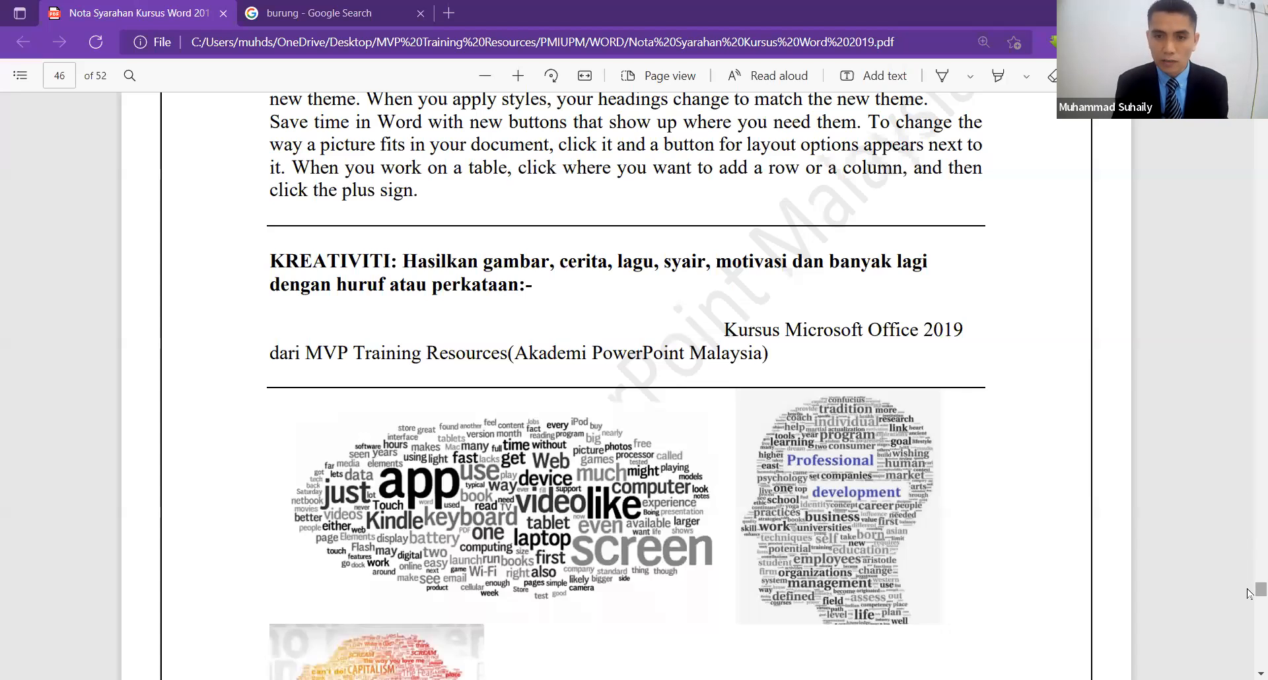
pyautogui.moveTo(1247, 589); pyautogui.dragTo(1246, 590)
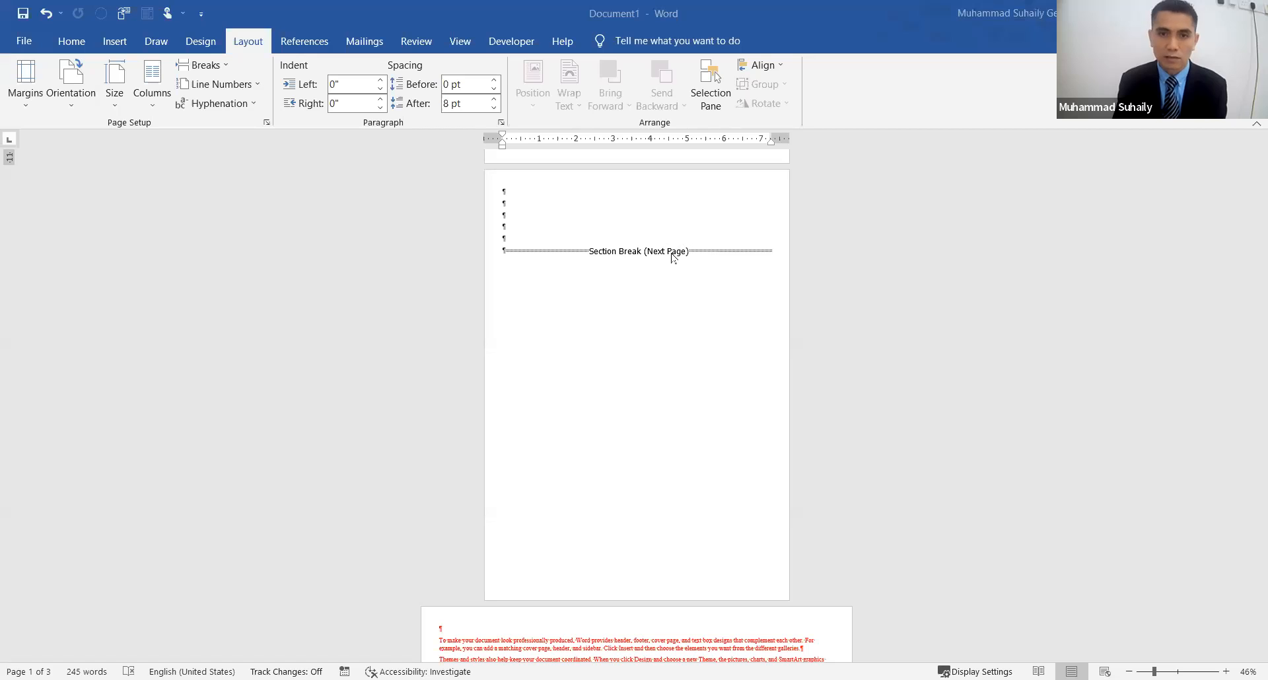
pyautogui.scroll(-3, 671, 264)
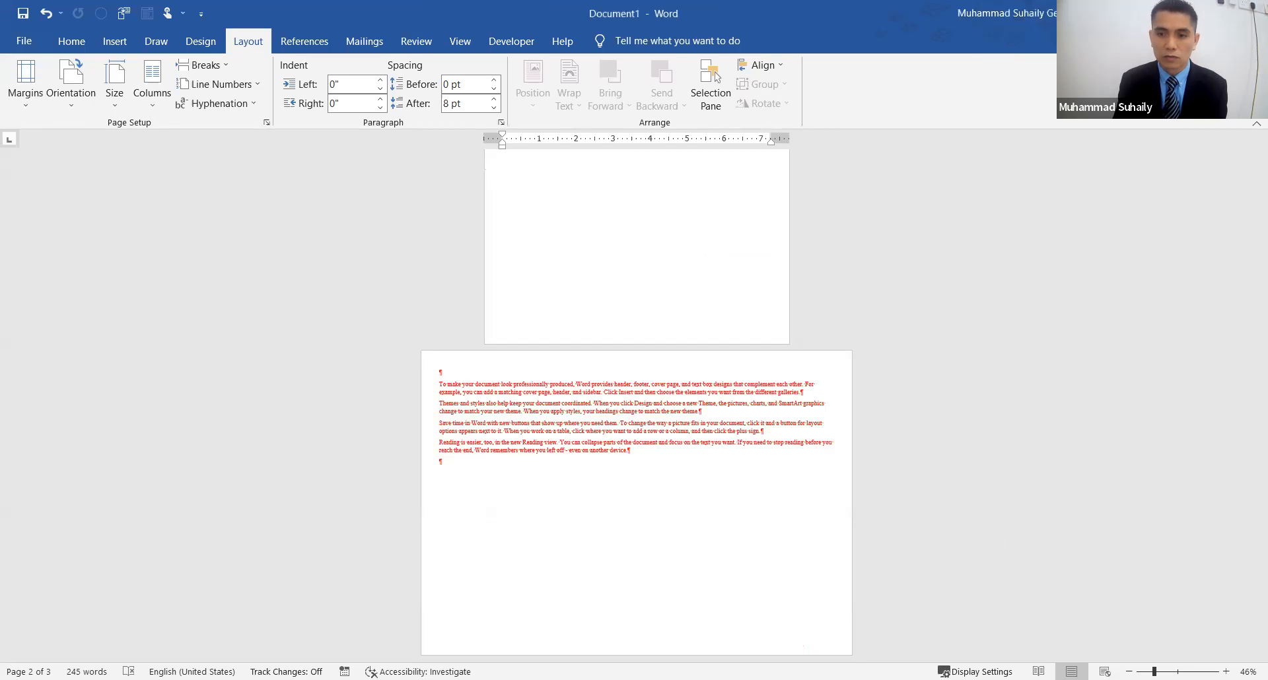
pyautogui.keyDown('ctrl'); pyautogui.scroll(6, 791, 383); pyautogui.keyUp('ctrl')
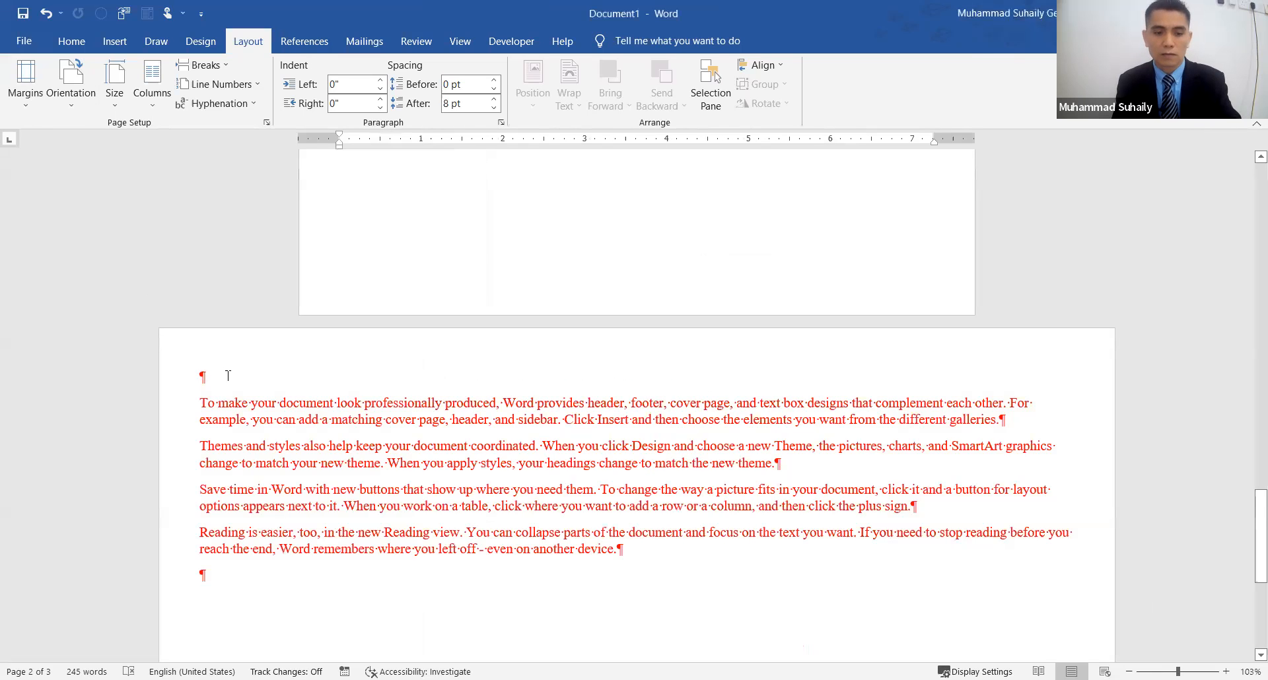
pyautogui.hotkey('ctrl', 'a')
pyautogui.press('Delete')
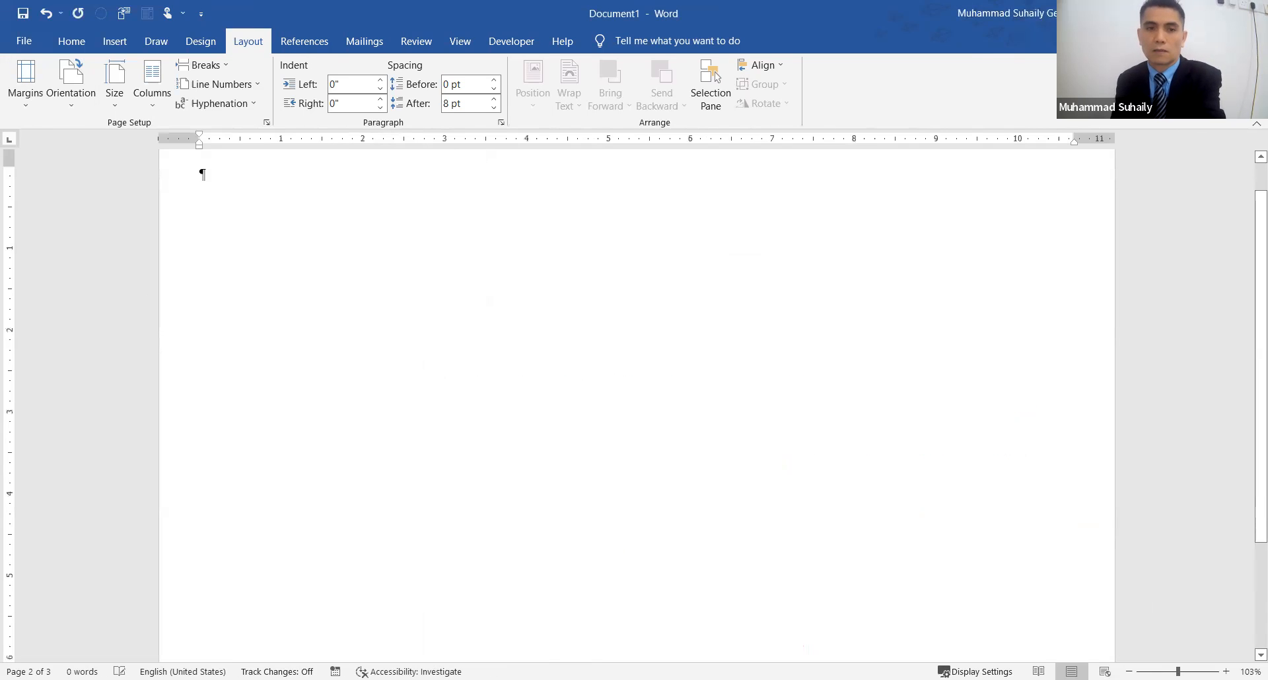
# - Zoom the blank page to 334% and enter the sample text grg, indented from the margin on the first line
pyautogui.click(70, 40)
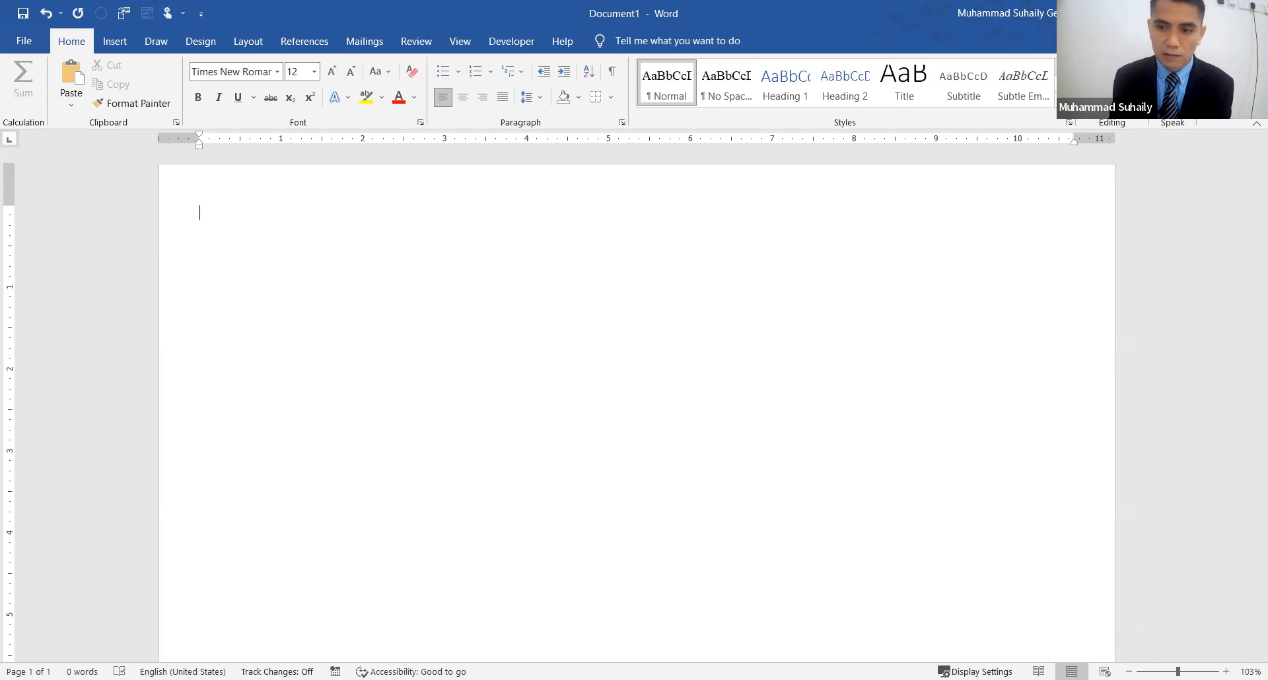
pyautogui.moveTo(1177, 672); pyautogui.dragTo(1201, 671)
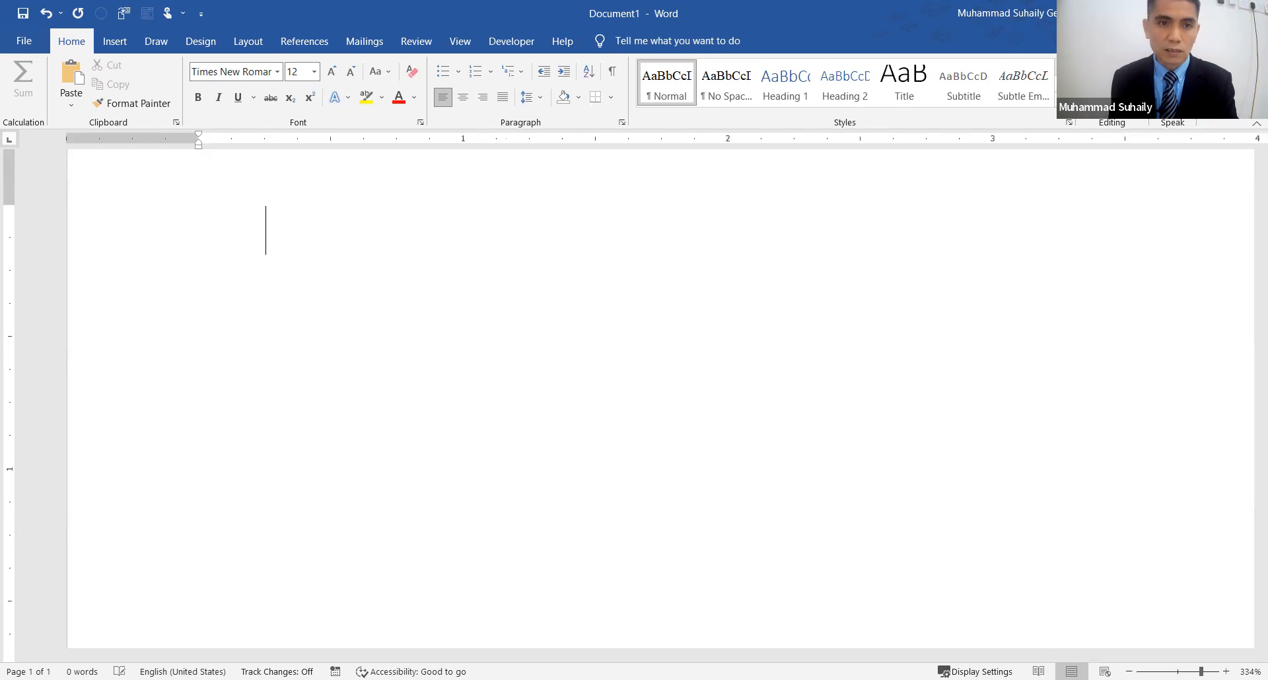
pyautogui.write('grg')
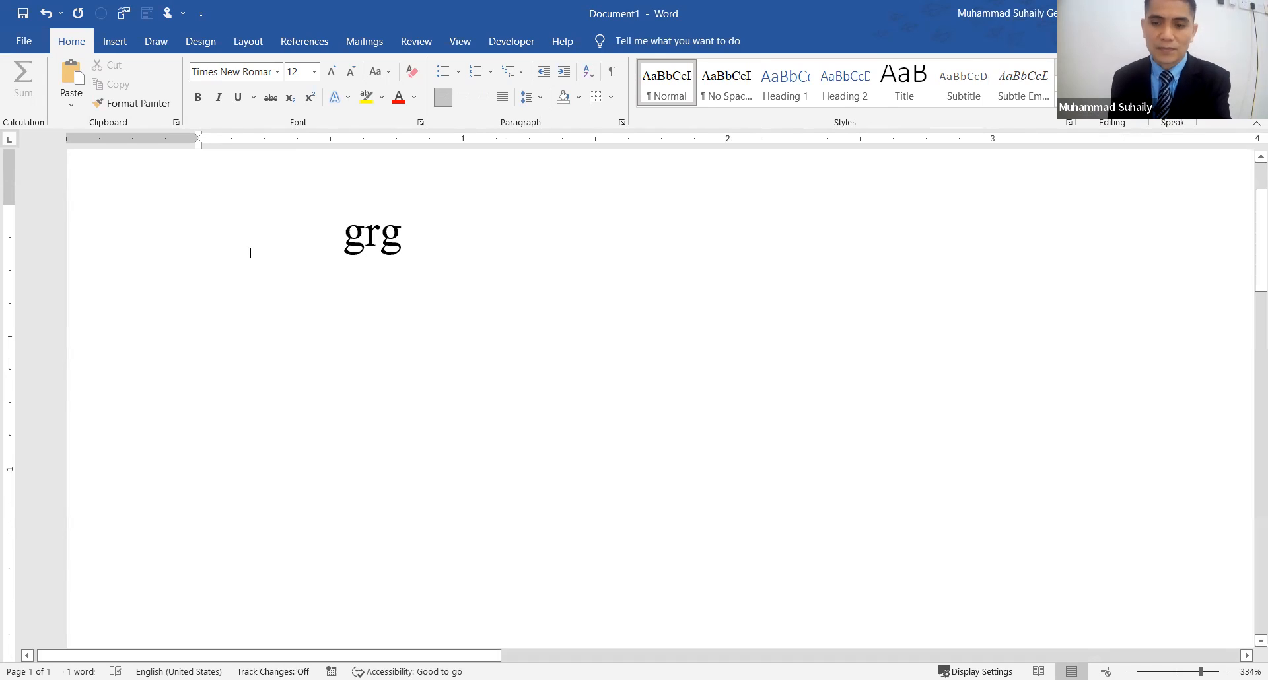
# - Erase the sample text grg and the blank space in front of it
pyautogui.press('BackSpace')
pyautogui.press('BackSpace')
pyautogui.press('BackSpace')
pyautogui.press('BackSpace')
pyautogui.press('BackSpace')
pyautogui.press('BackSpace')
pyautogui.press('BackSpace')
pyautogui.press('BackSpace')
pyautogui.press('BackSpace')
pyautogui.press('BackSpace')
pyautogui.press('BackSpace')
pyautogui.press('BackSpace')
pyautogui.press('BackSpace')
pyautogui.press('BackSpace')
pyautogui.press('BackSpace')
pyautogui.press('BackSpace')
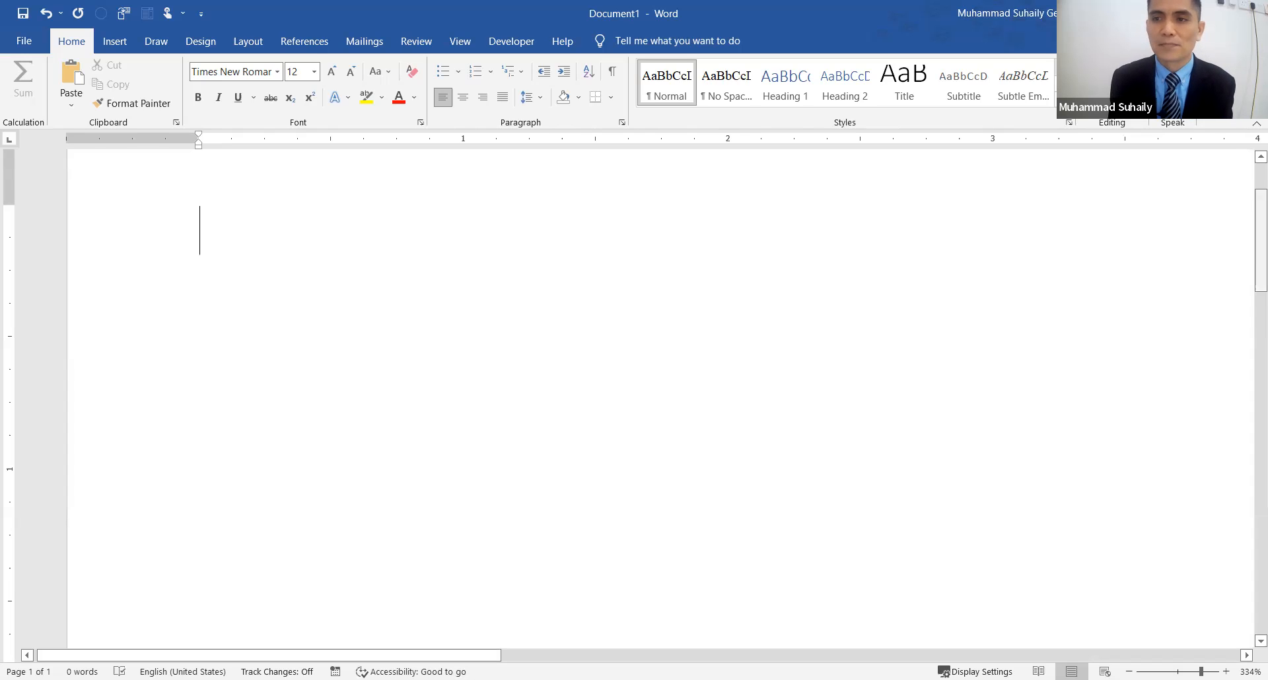
# - Enter sd at the margin on the first line and indent it with tabs to the 2-inch ruler mark
pyautogui.scroll(1, 1248, 262)
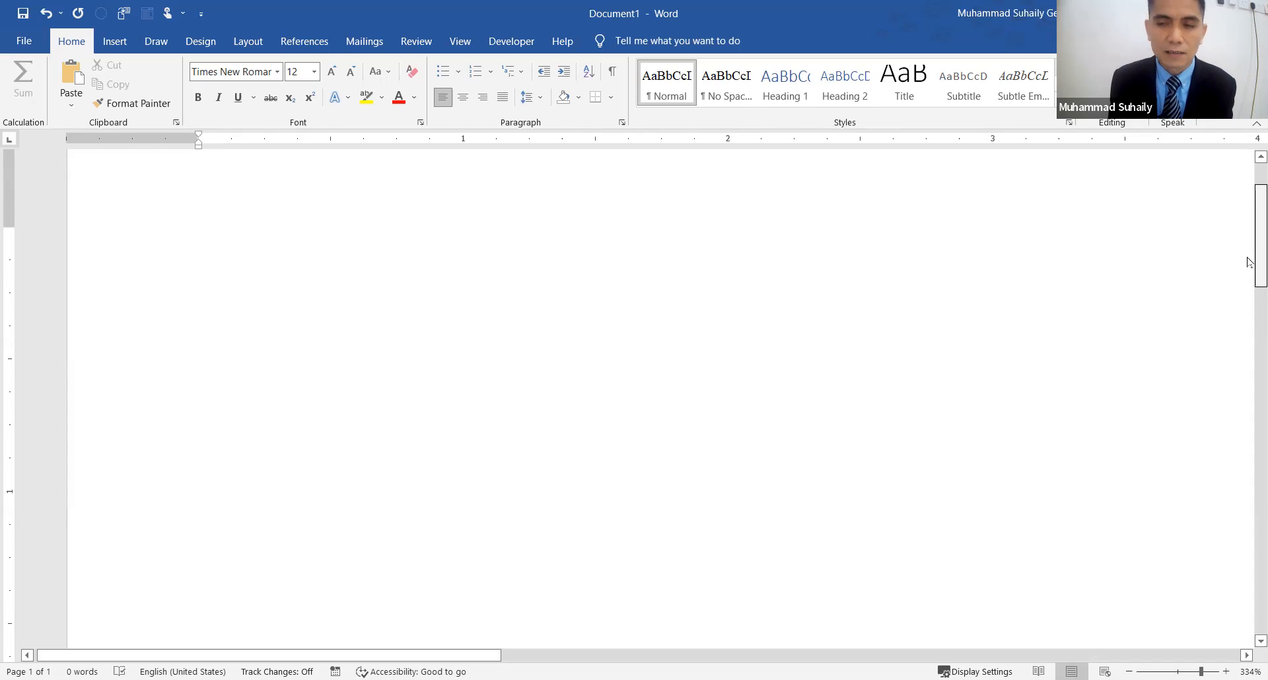
pyautogui.scroll(3, 1248, 262)
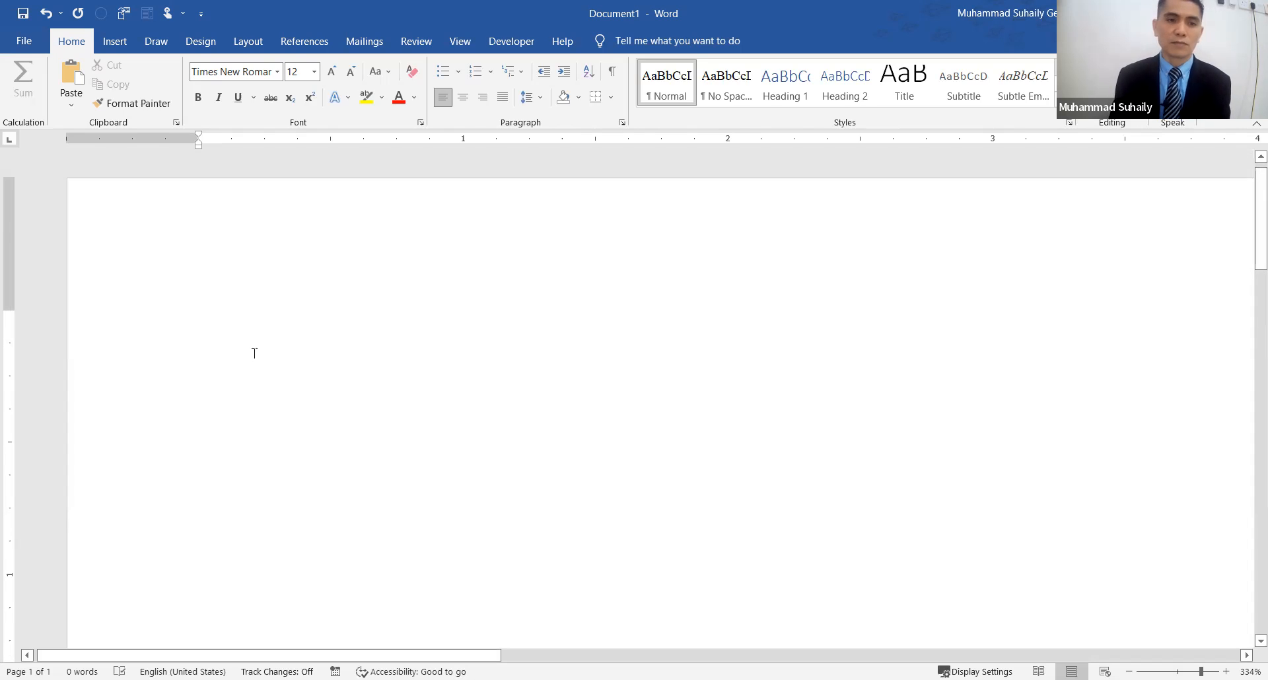
pyautogui.write('sd')
pyautogui.click(205, 333)
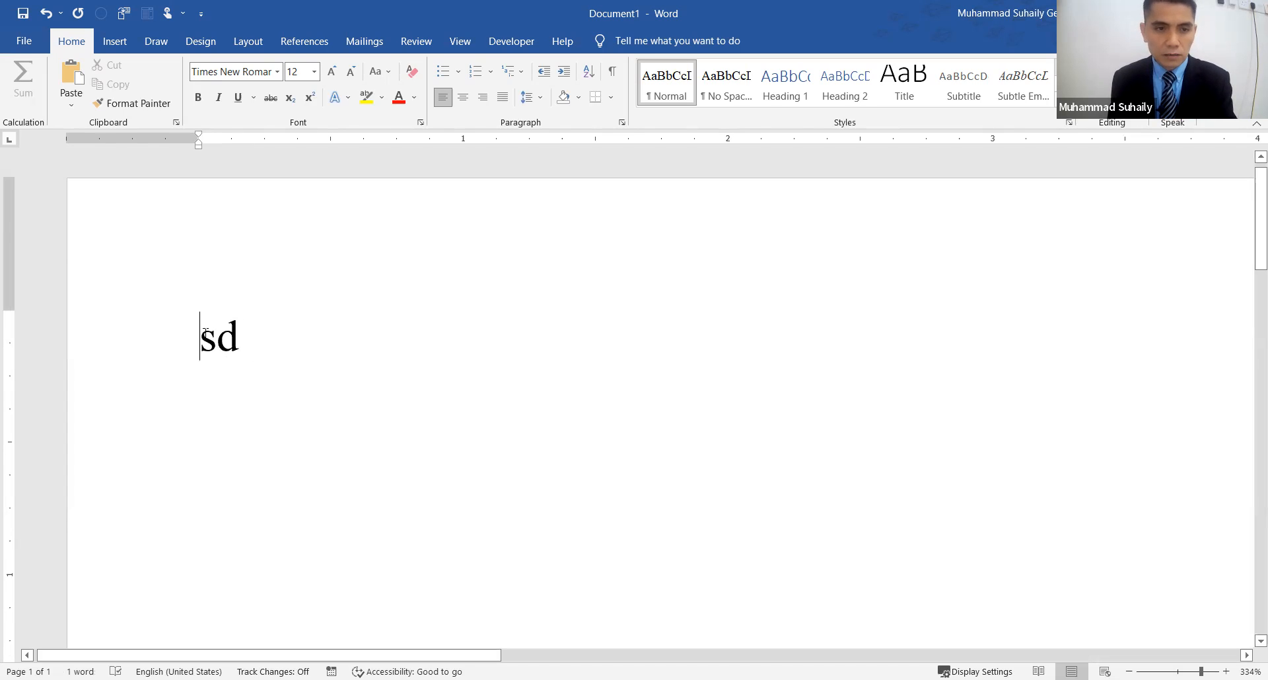
pyautogui.press('Tab')
pyautogui.press('Tab')
pyautogui.press('Tab')
pyautogui.press('Tab')
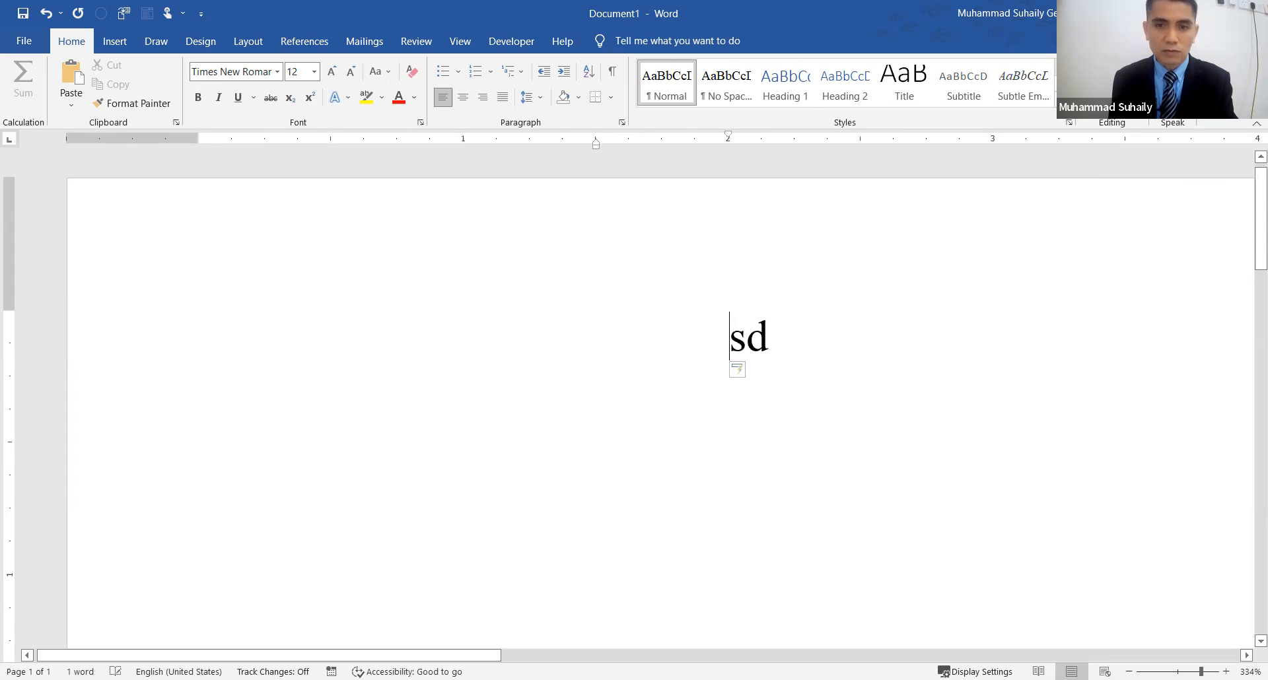
# - Append hghghgh to the indented sd, then erase the line's text and indents
pyautogui.click(784, 340)
pyautogui.write('hghghgh')
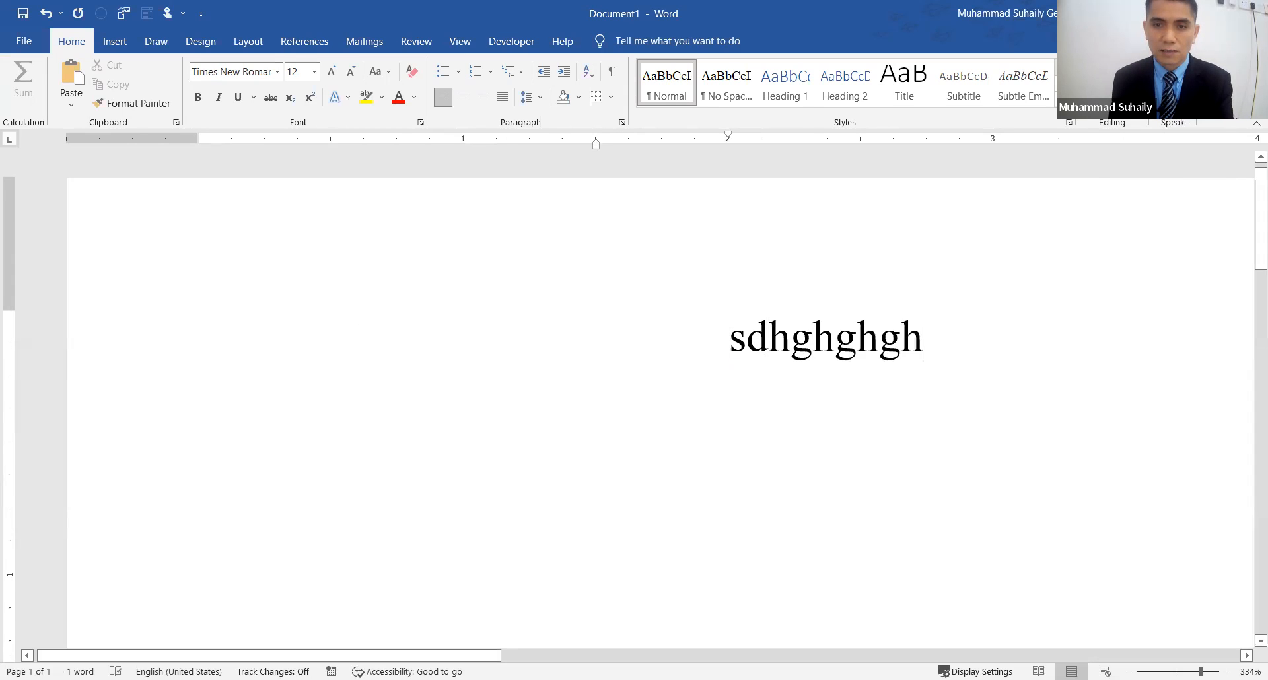
pyautogui.press('BackSpace')
pyautogui.press('BackSpace')
pyautogui.press('BackSpace')
pyautogui.press('BackSpace')
pyautogui.press('BackSpace')
pyautogui.press('BackSpace')
pyautogui.press('BackSpace')
pyautogui.press('BackSpace')
pyautogui.press('BackSpace')
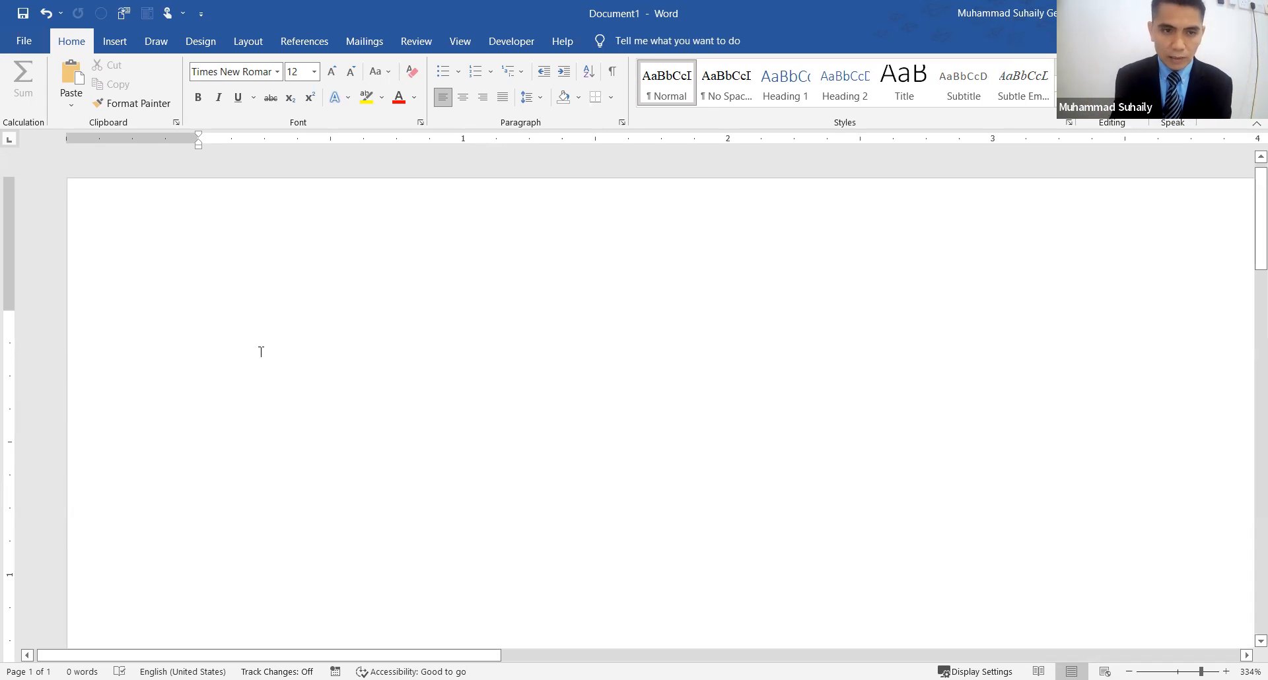
# - Place text directly on the blank page: efdf on the first line about 1.75 inches in, dfdf further down, and fdf just above dfdf
pyautogui.doubleClick(660, 340)
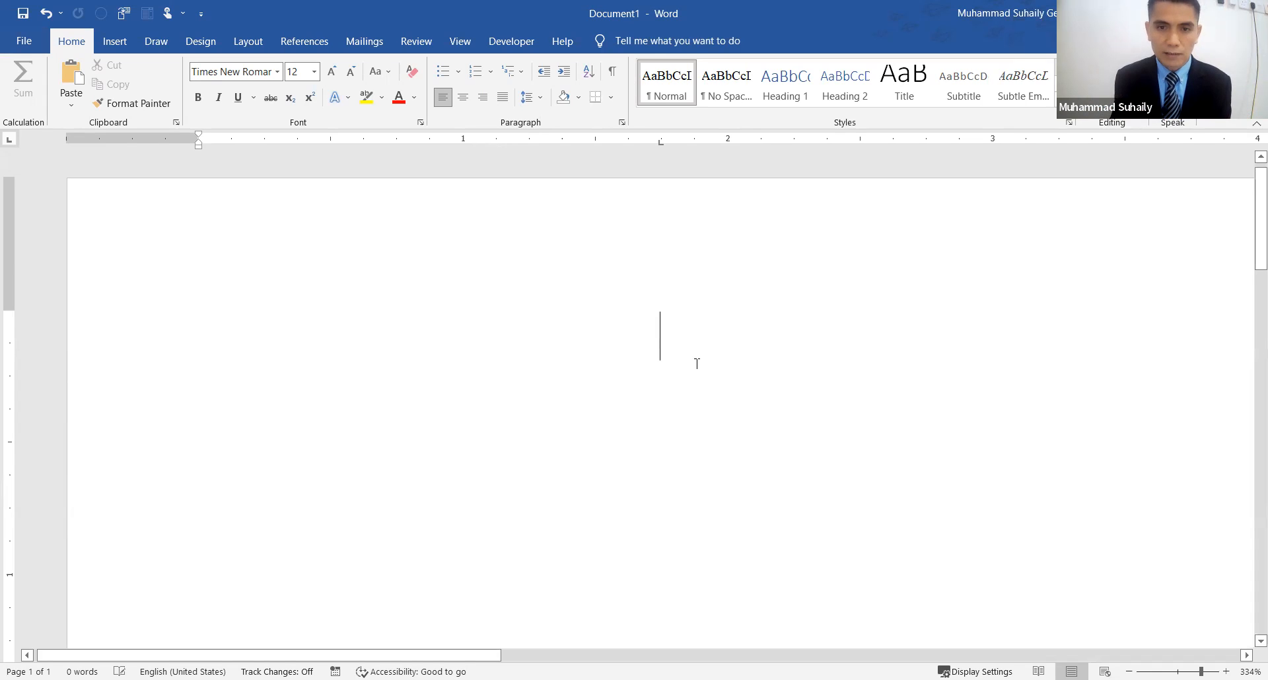
pyautogui.write('efdf')
pyautogui.doubleClick(714, 588)
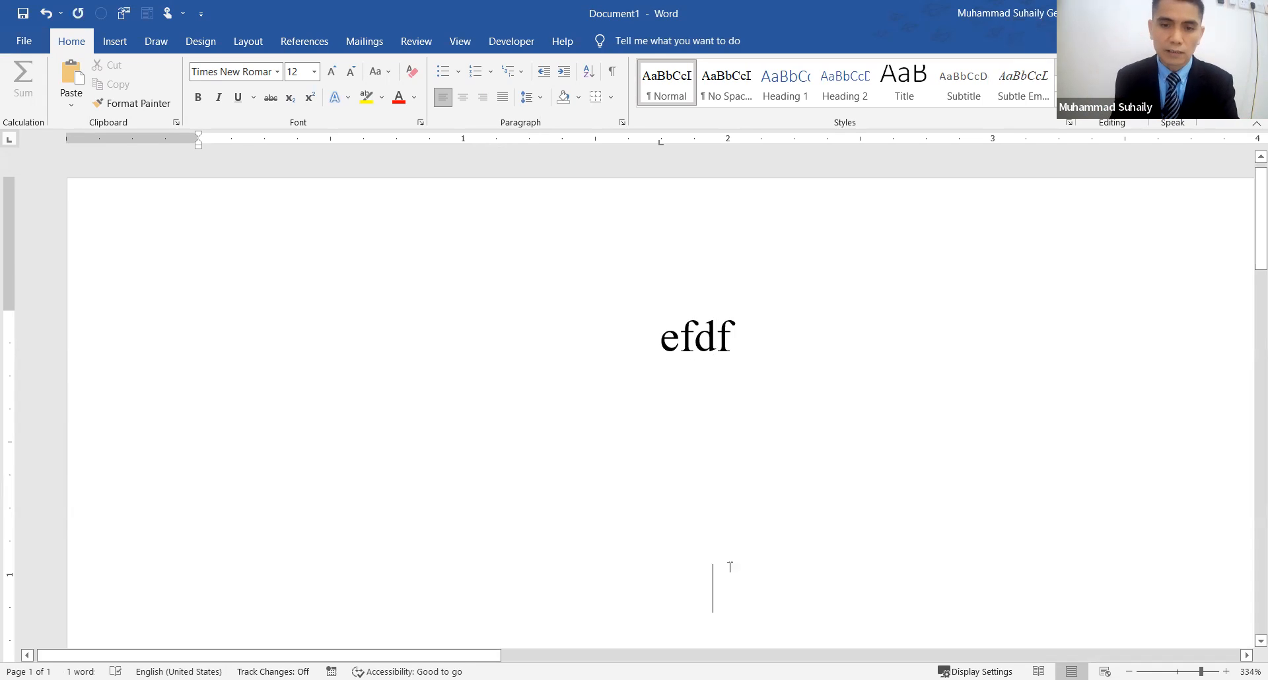
pyautogui.write('dfdf')
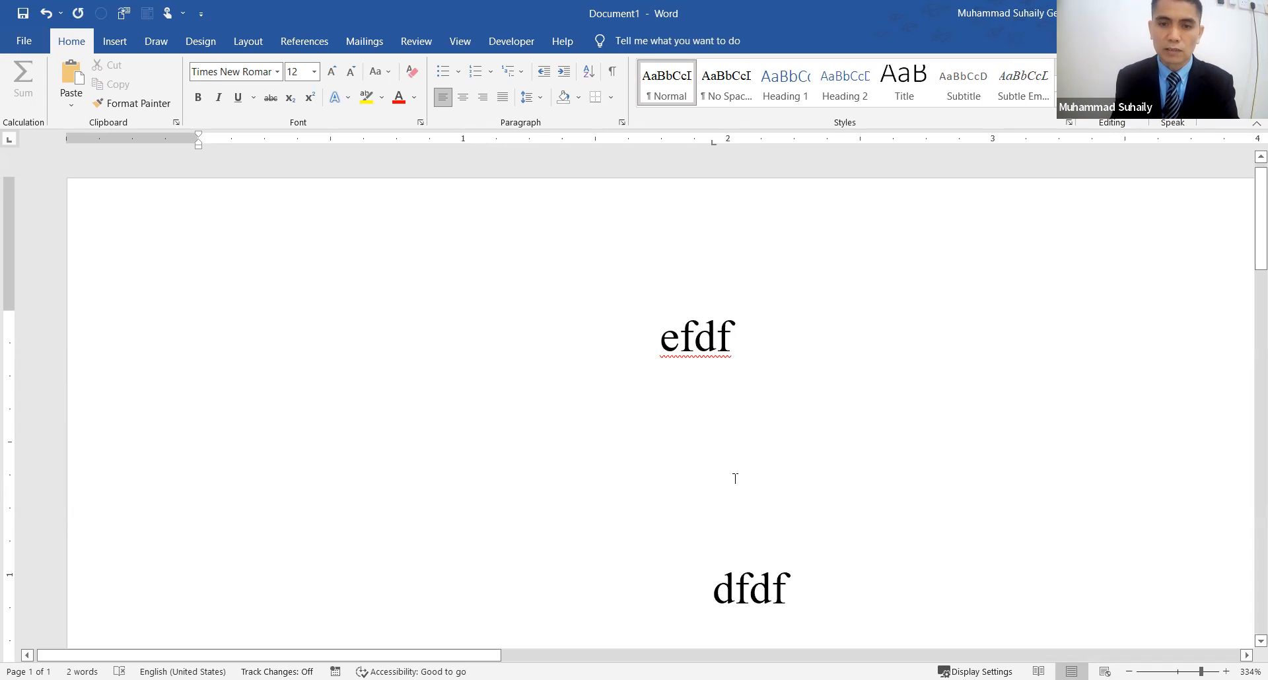
pyautogui.doubleClick(735, 503)
pyautogui.write('fdf')
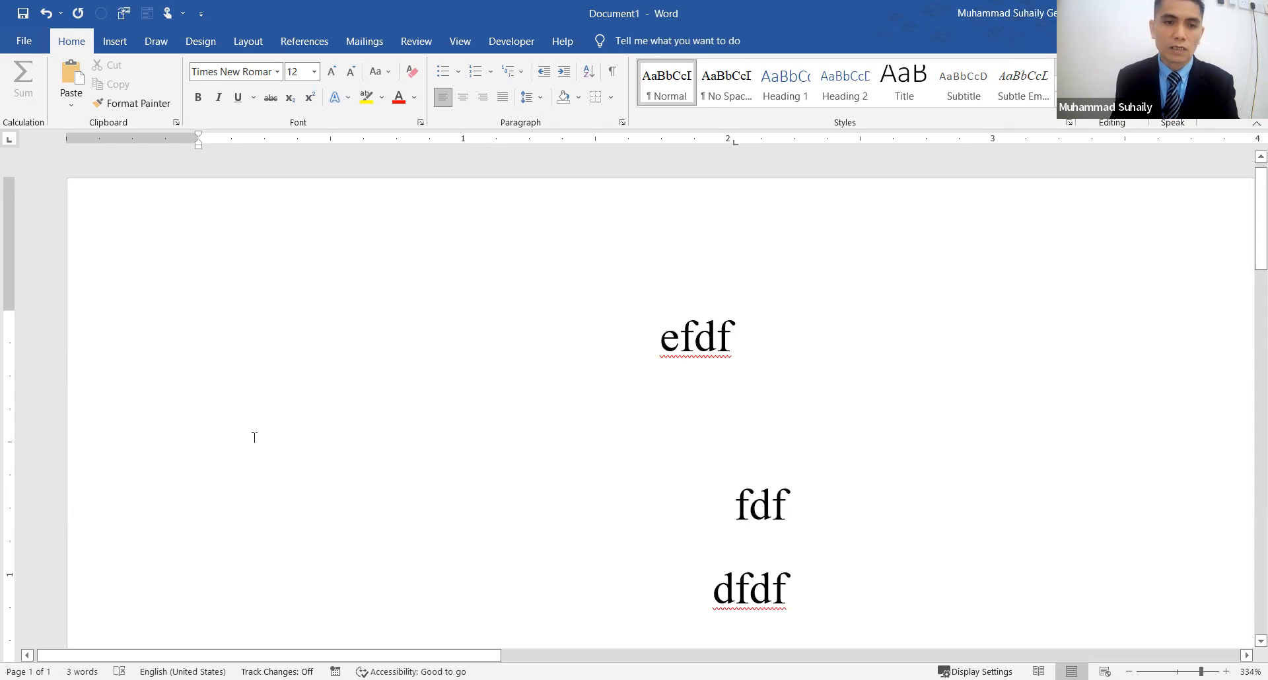
# - On the line below efdf, enter dffdf at the left margin and fdfd about 3.4 inches in
pyautogui.rightClick(340, 445)
pyautogui.write('dffdf')
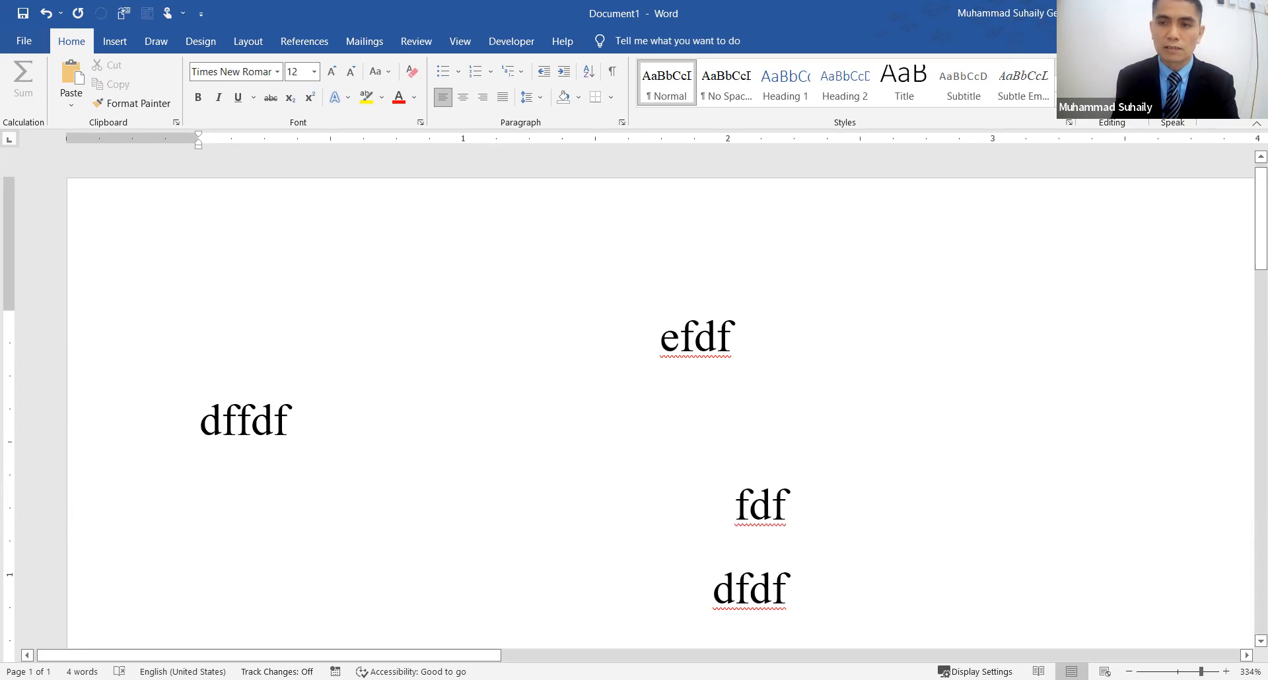
pyautogui.click(1110, 386)
pyautogui.doubleClick(1096, 407)
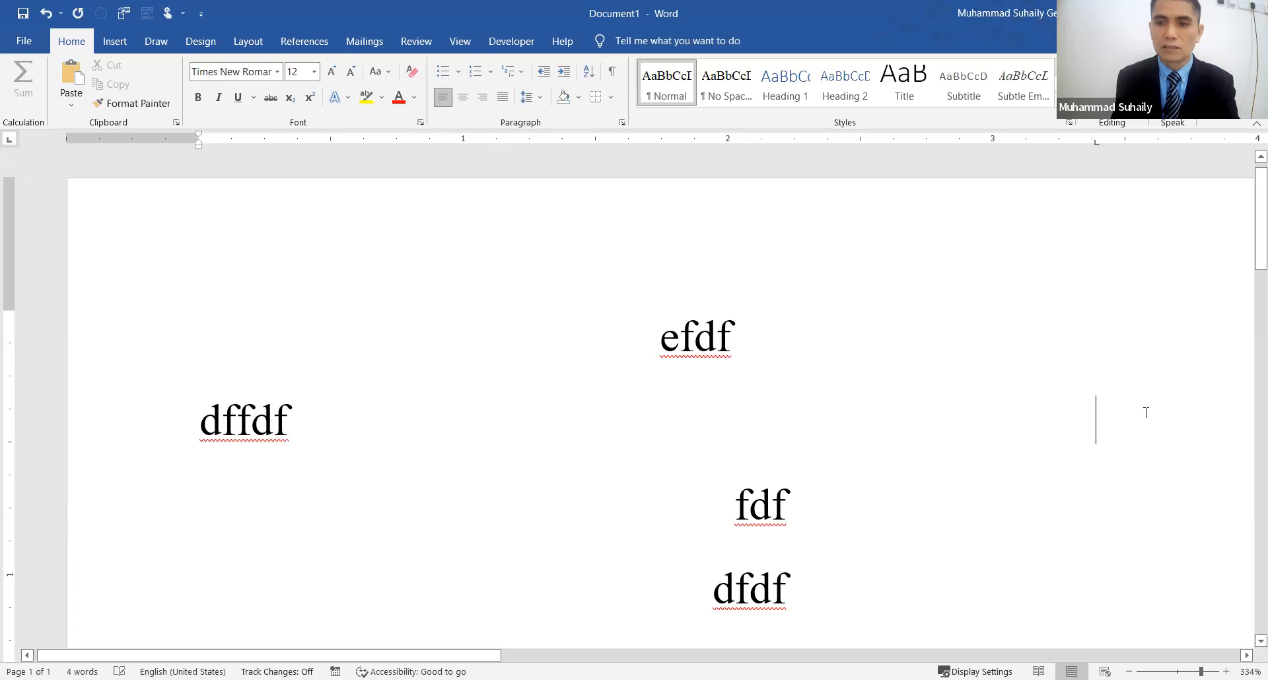
pyautogui.write('fdfd')
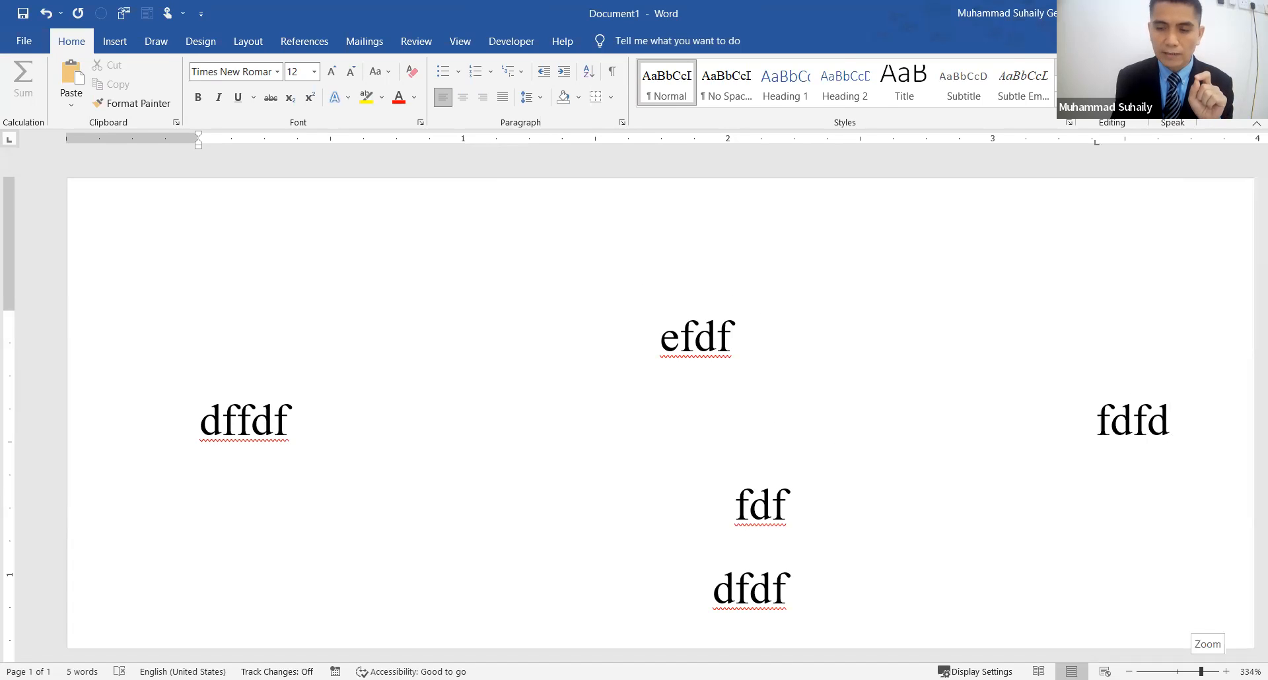
# - Zoom out to 225% and delete all the sample text from the page
pyautogui.scroll(-11, 819, 450)
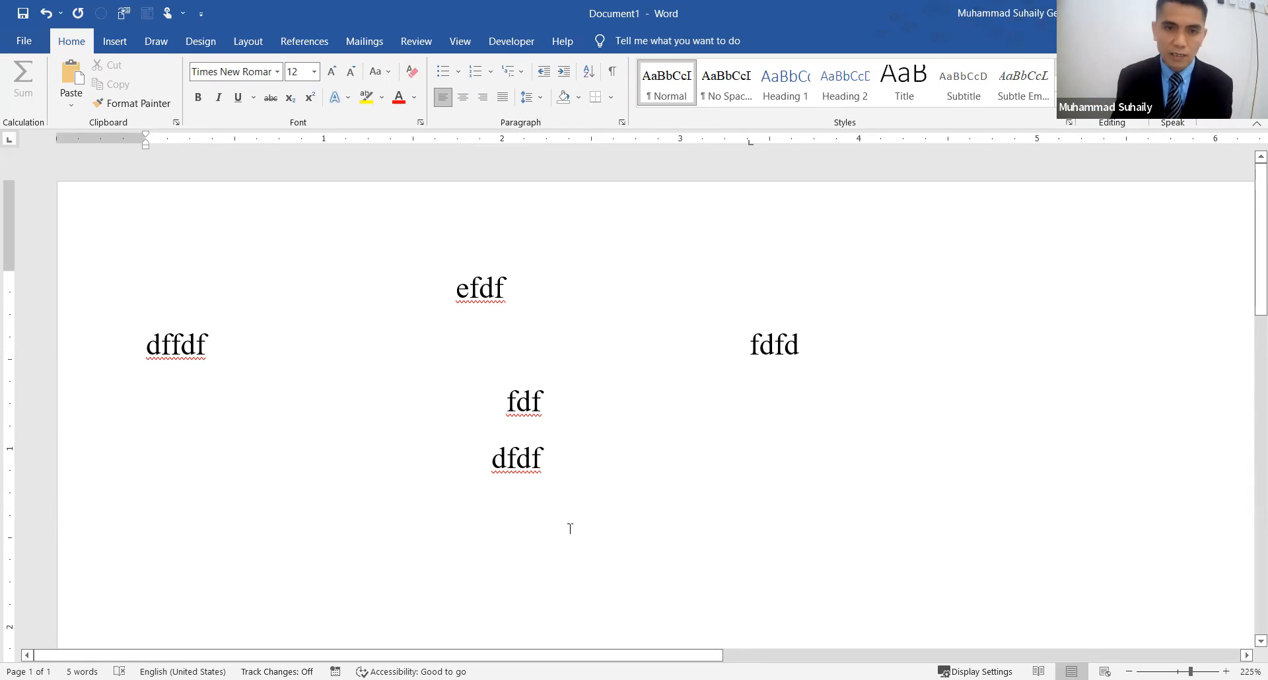
pyautogui.click(492, 286)
pyautogui.click(468, 286)
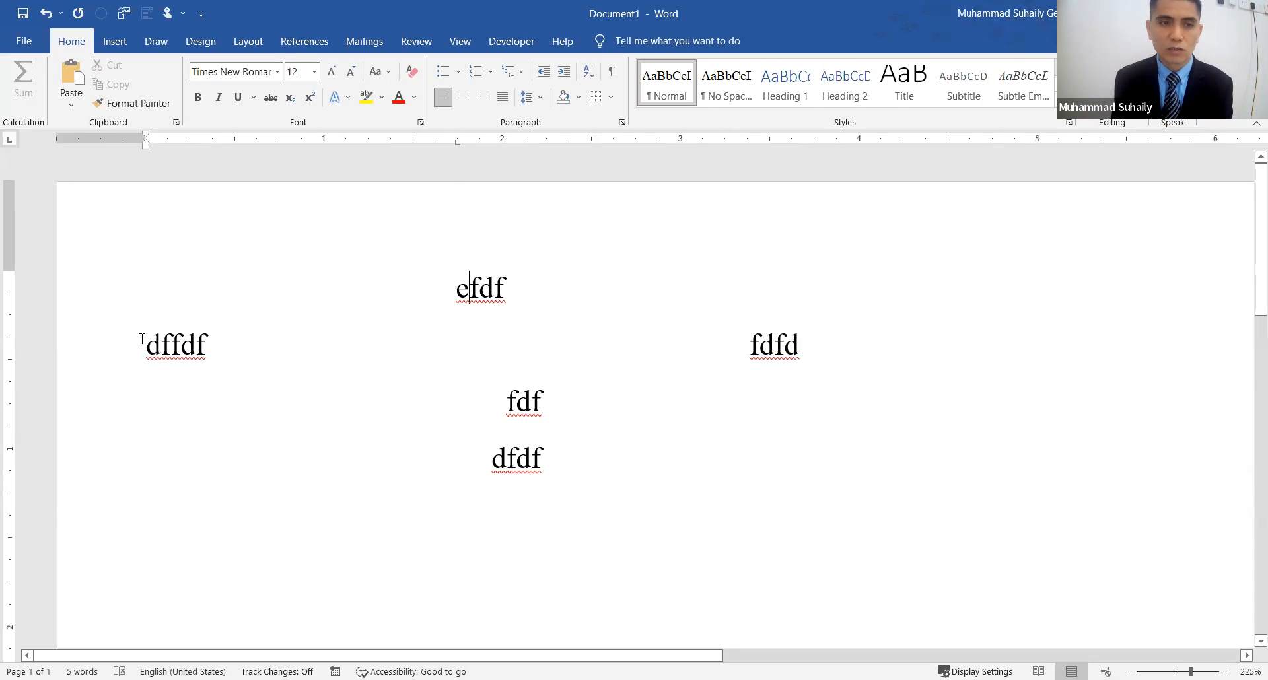
pyautogui.hotkey('ctrl', 'a')
pyautogui.press('Delete')
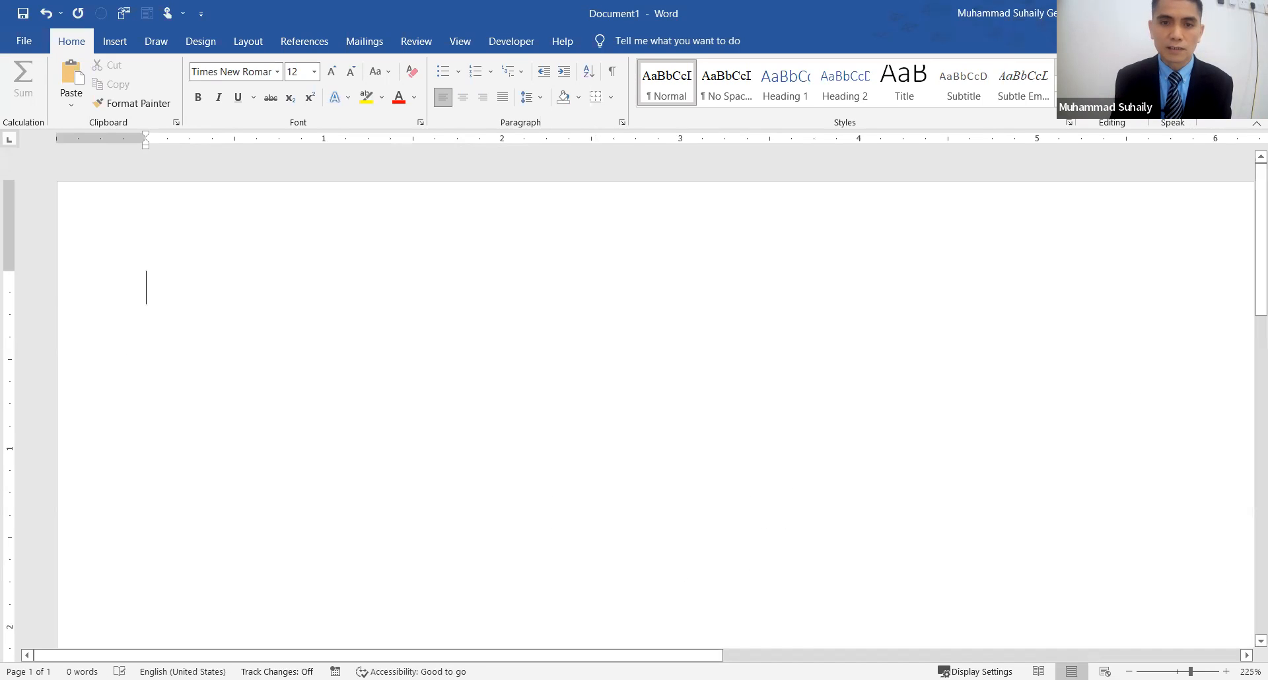
# - Place the cursor directly on the blank first line about 2.7 inches from the margin and enter fdfd
pyautogui.doubleClick(629, 287)
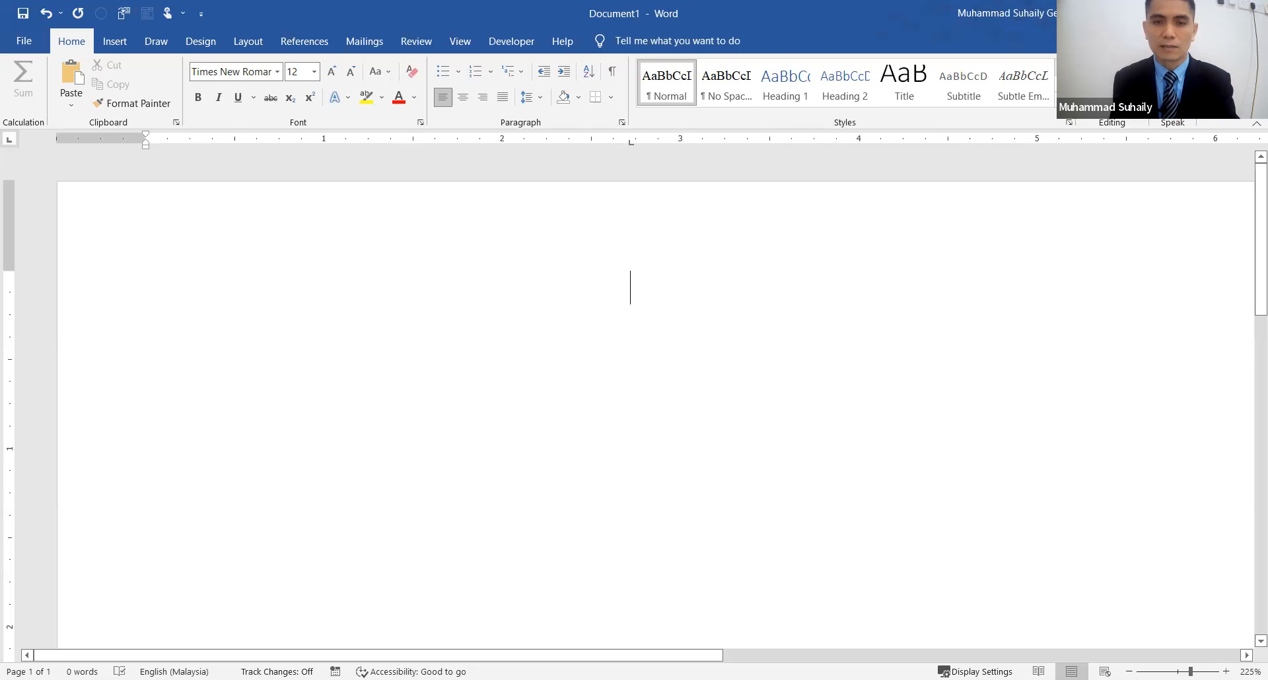
pyautogui.write('fdfd')
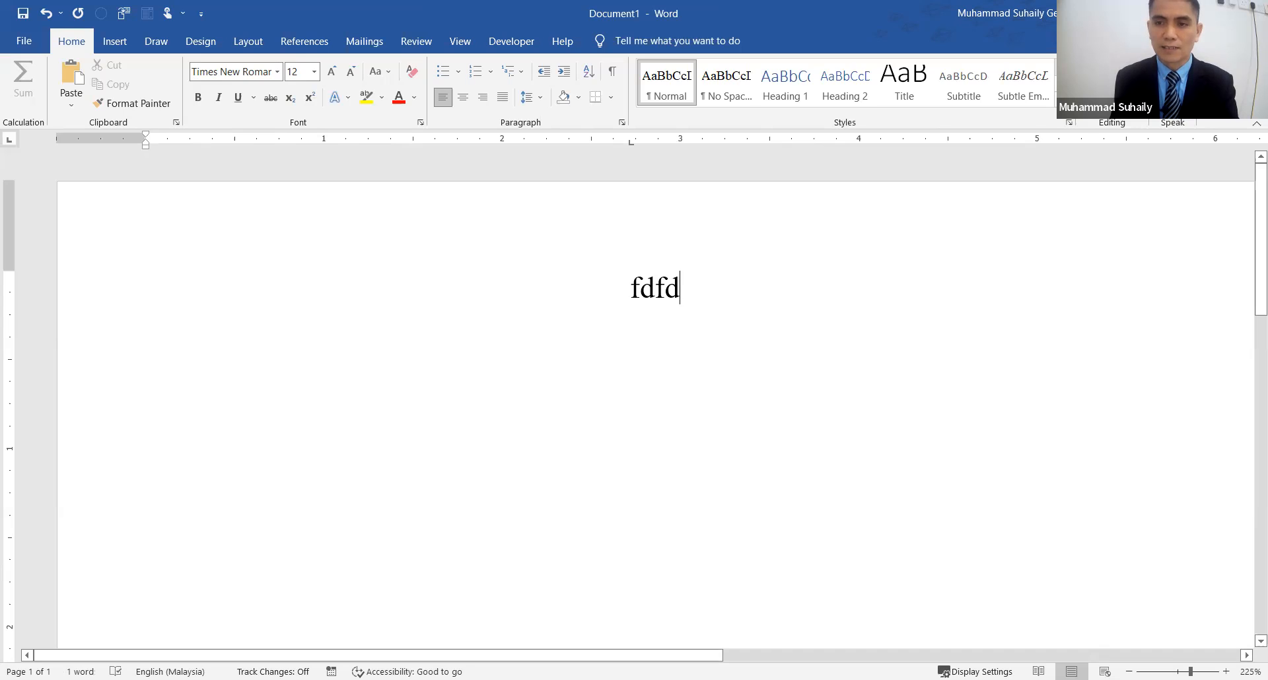
# - On the first line, place ddfd centred about 5.35 inches from the margin and insert dfdf directly before it
pyautogui.doubleClick(1099, 288)
pyautogui.write('ddfd')
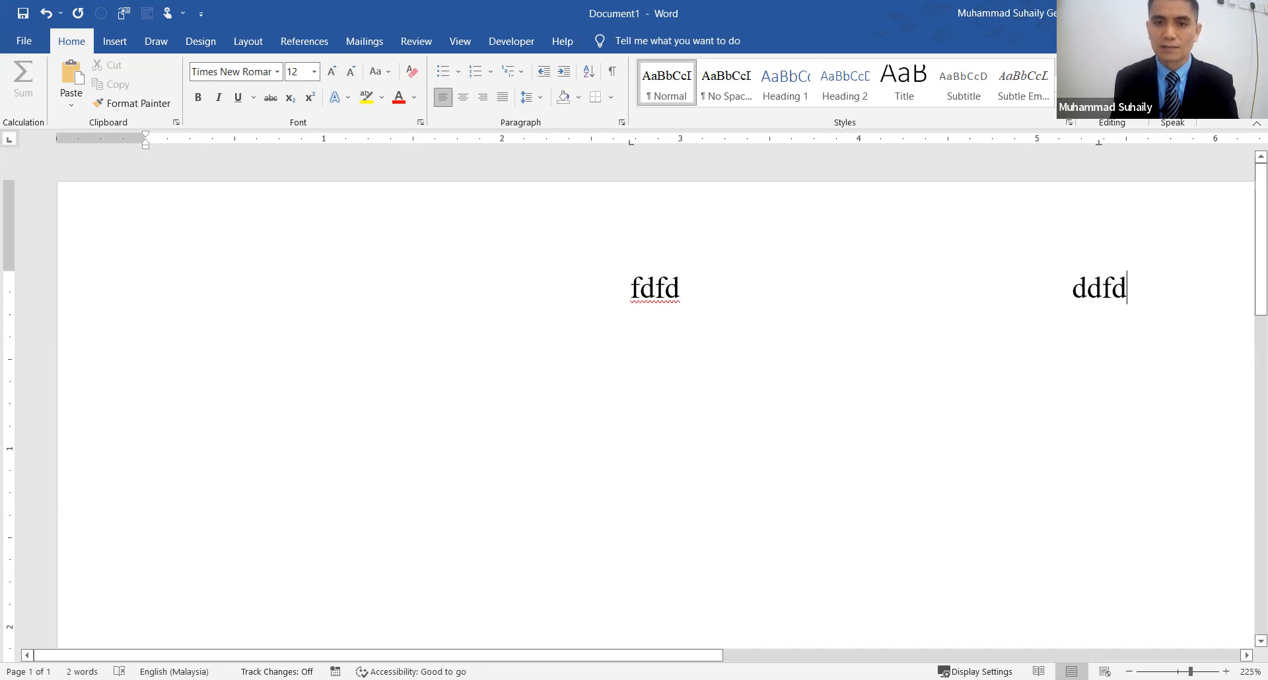
pyautogui.tripleClick(846, 459)
pyautogui.click(885, 495)
pyautogui.write('dfdf')
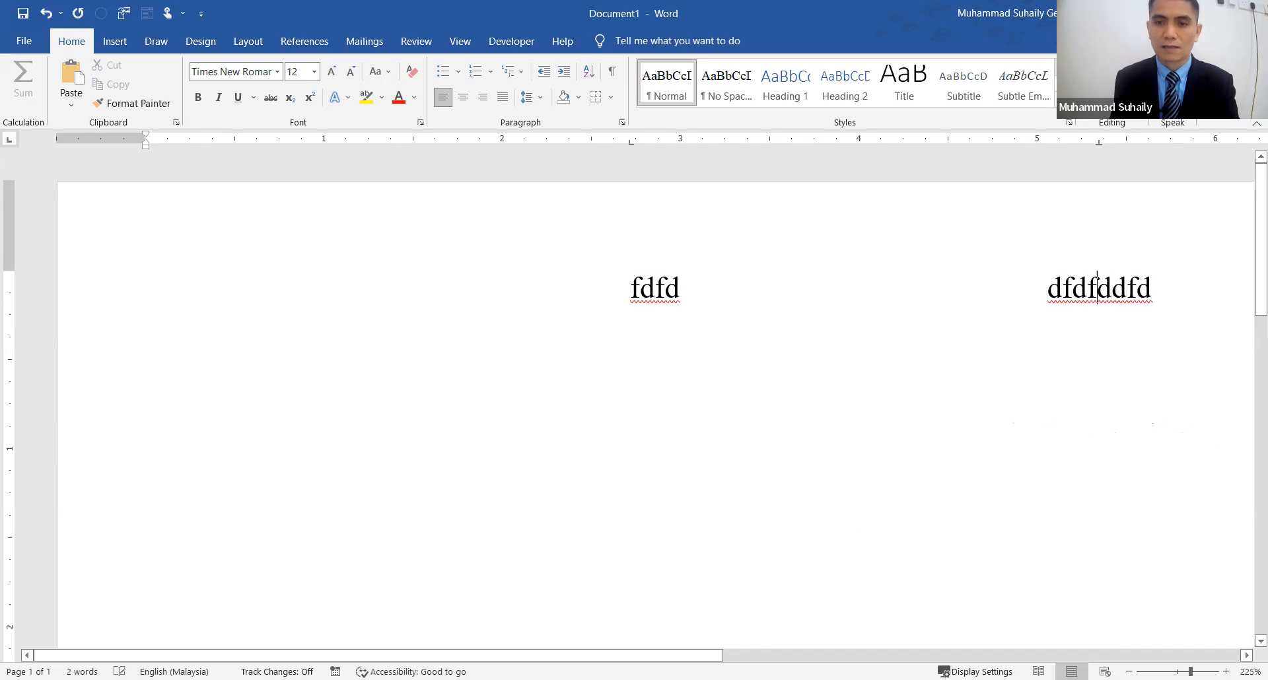
# - Place fdfdf below about 4.1 inches in, dfdfd one line higher about 1.25 inches in, and dfdfd one line lower about 2.5 inches in
pyautogui.doubleClick(875, 458)
pyautogui.write('fdfdf')
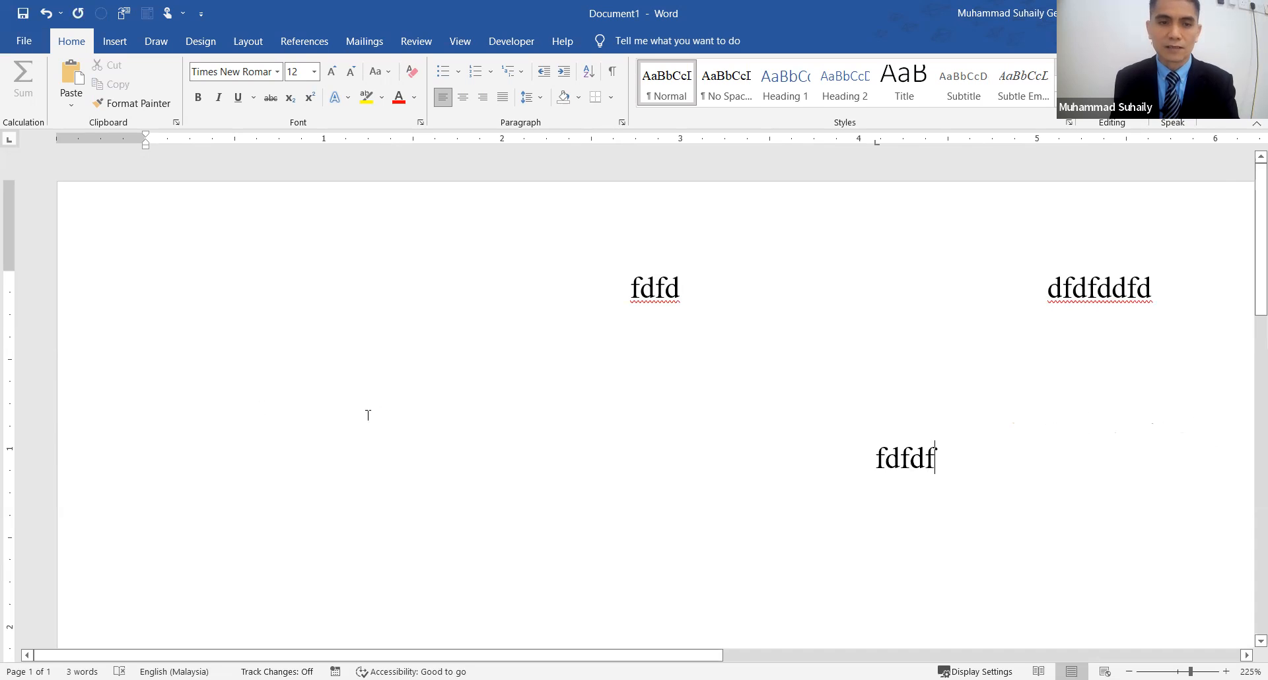
pyautogui.doubleClick(367, 415)
pyautogui.write('dfdfd')
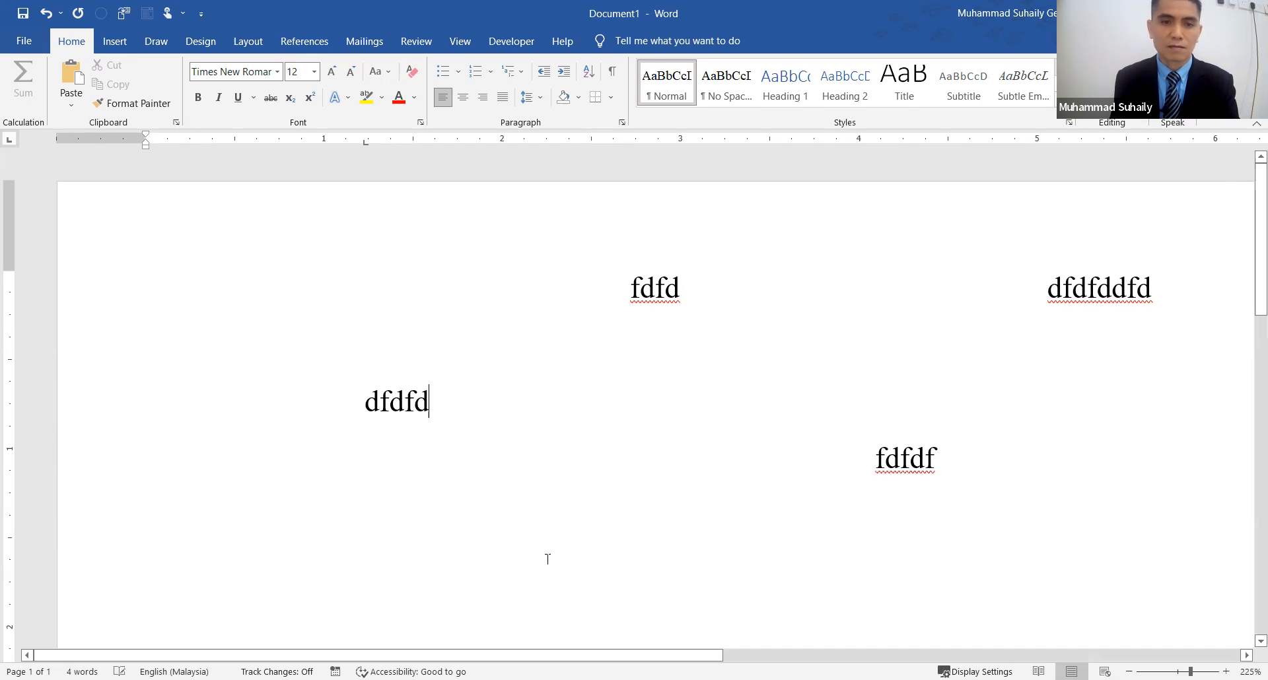
pyautogui.doubleClick(597, 521)
pyautogui.write('dfdfd')
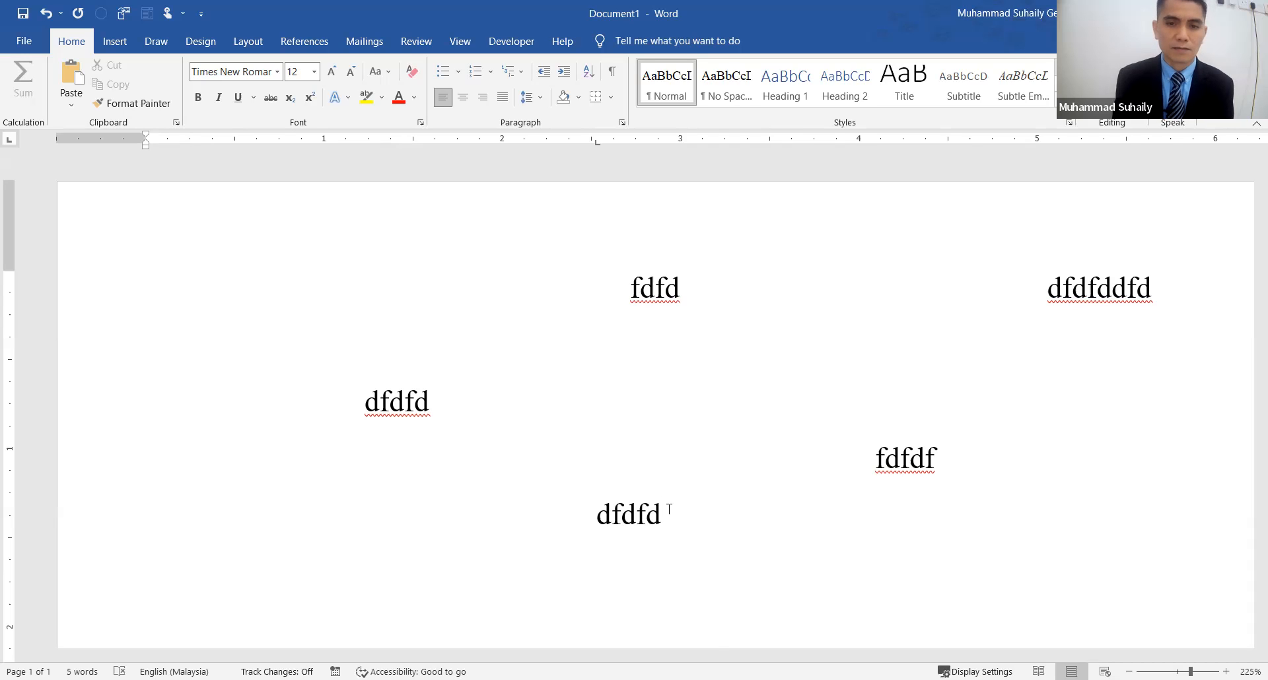
# - Append cxc to the dfdfd on the upper of the two dfdfd lines and enter fdfdfd about 2.75 inches in on that line
pyautogui.click(910, 458)
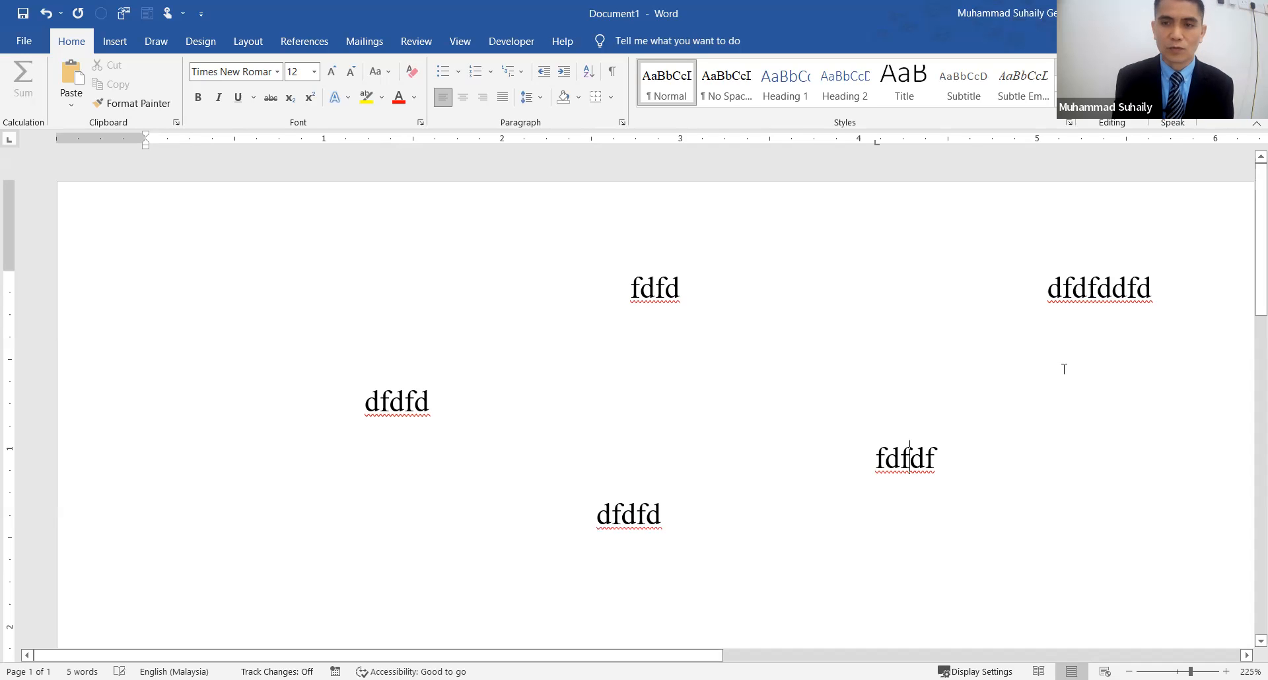
pyautogui.click(1097, 278)
pyautogui.click(664, 280)
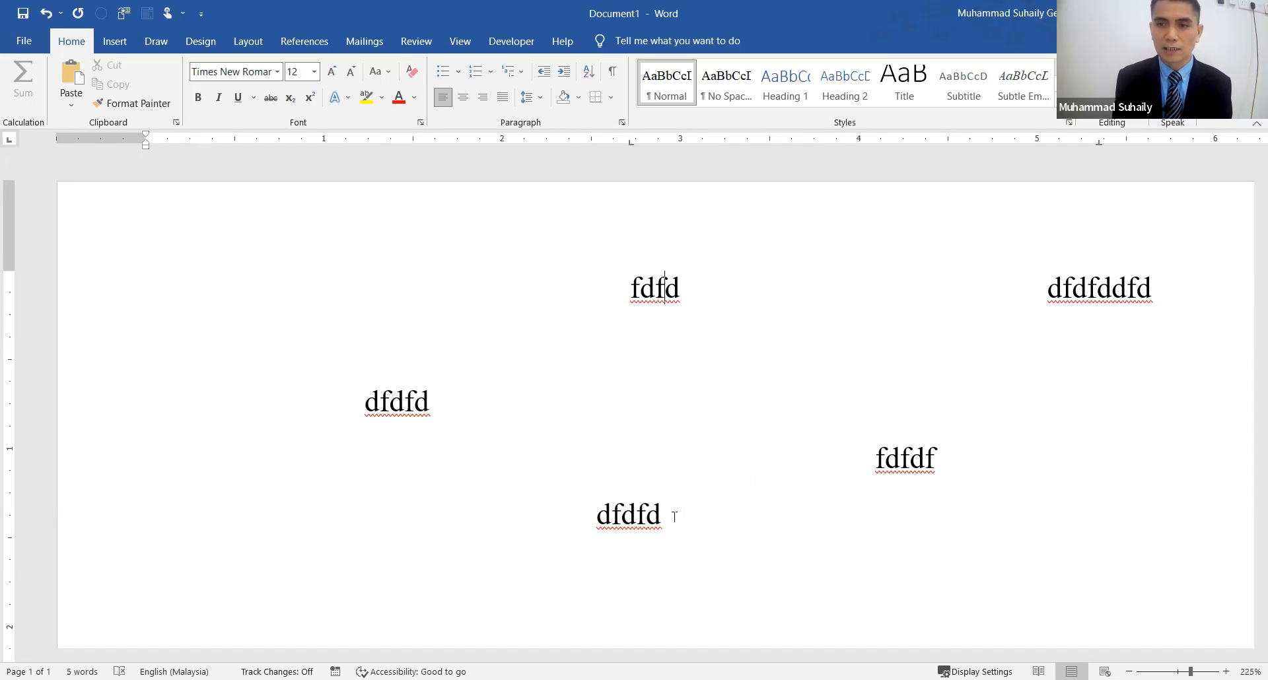
pyautogui.click(435, 402)
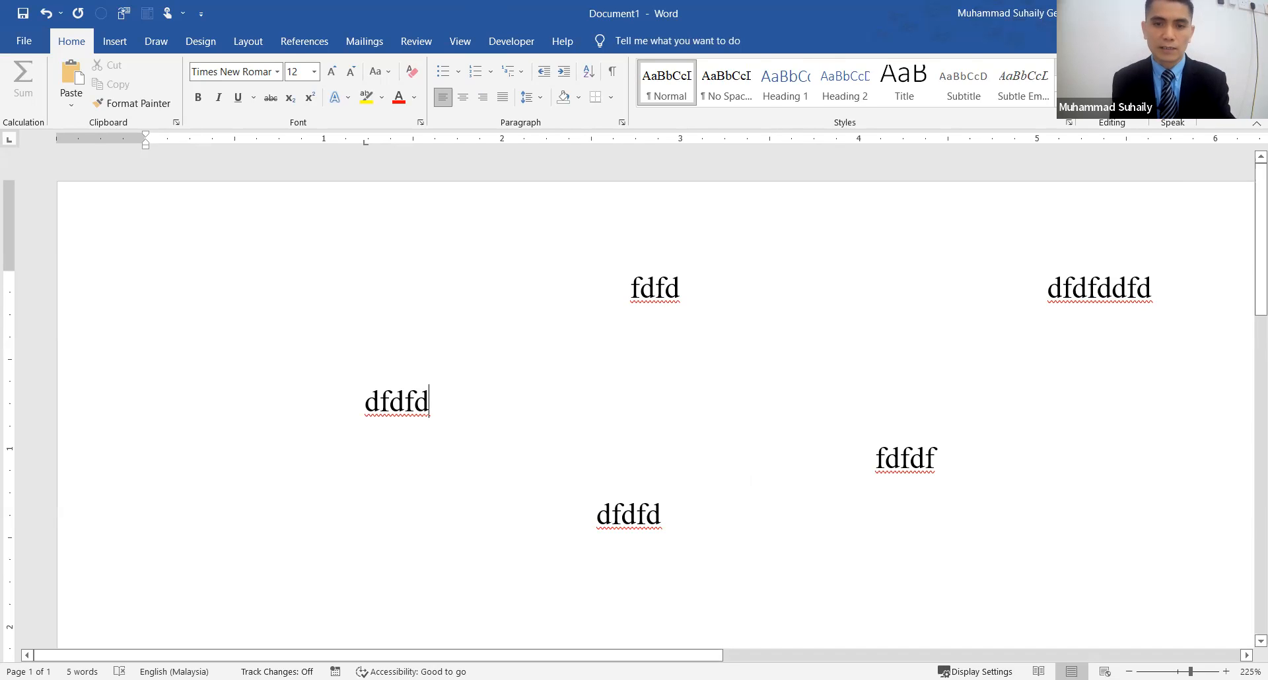
pyautogui.write('cxc')
pyautogui.doubleClick(638, 401)
pyautogui.write('fdfdfd')
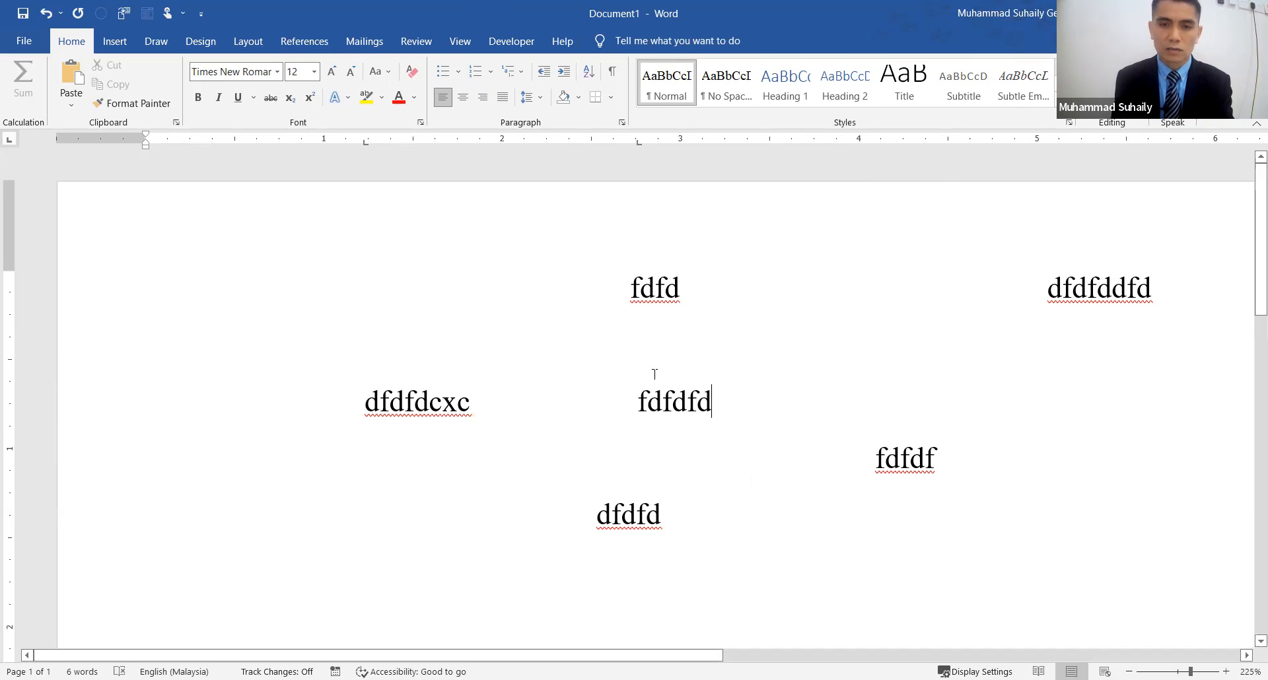
# - Delete all the sample text from the page
pyautogui.click(690, 458)
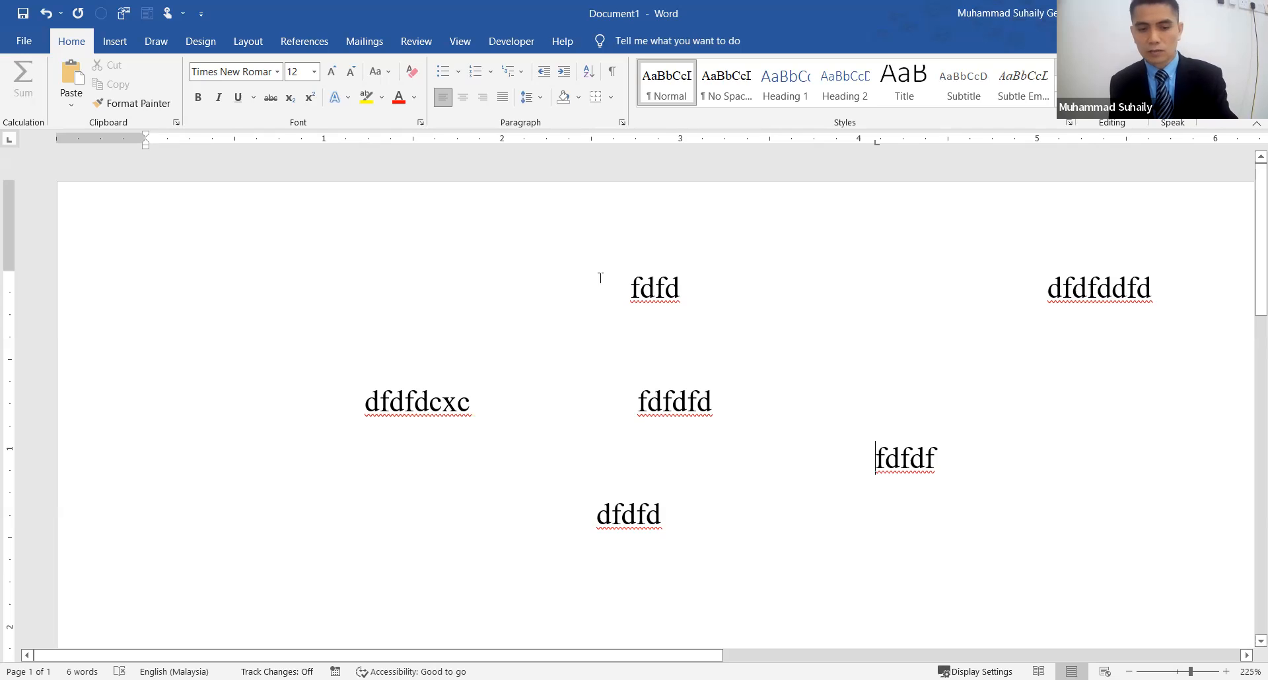
pyautogui.hotkey('ctrl', 'a')
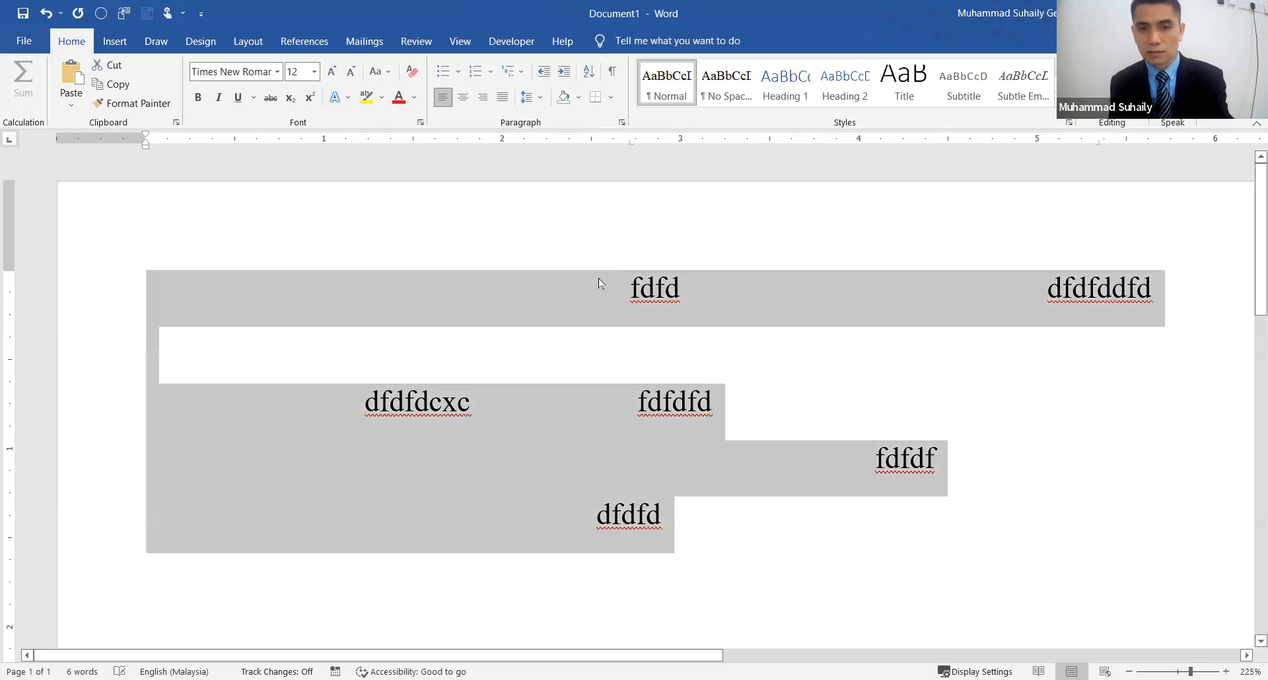
pyautogui.press('Delete')
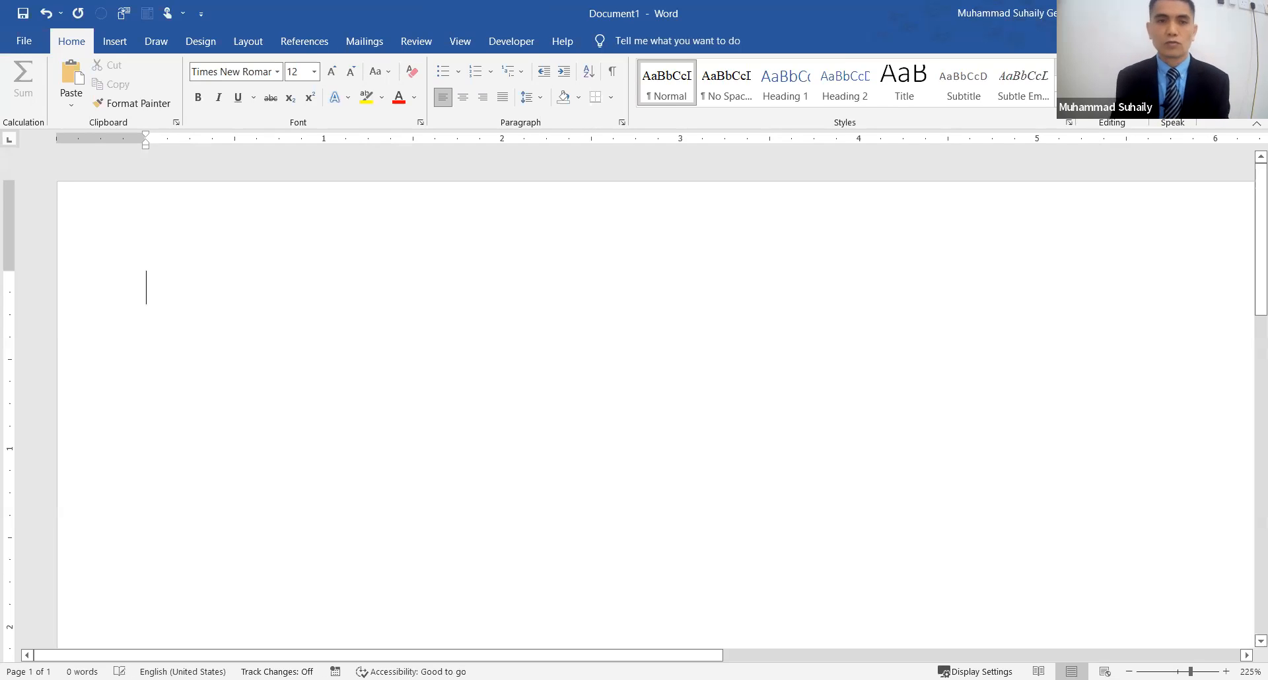
# - Insert the picture Monticola_gularis_male_non-breeding_-_Khao_Yai.jpg from the Desktop folder
pyautogui.click(113, 42)
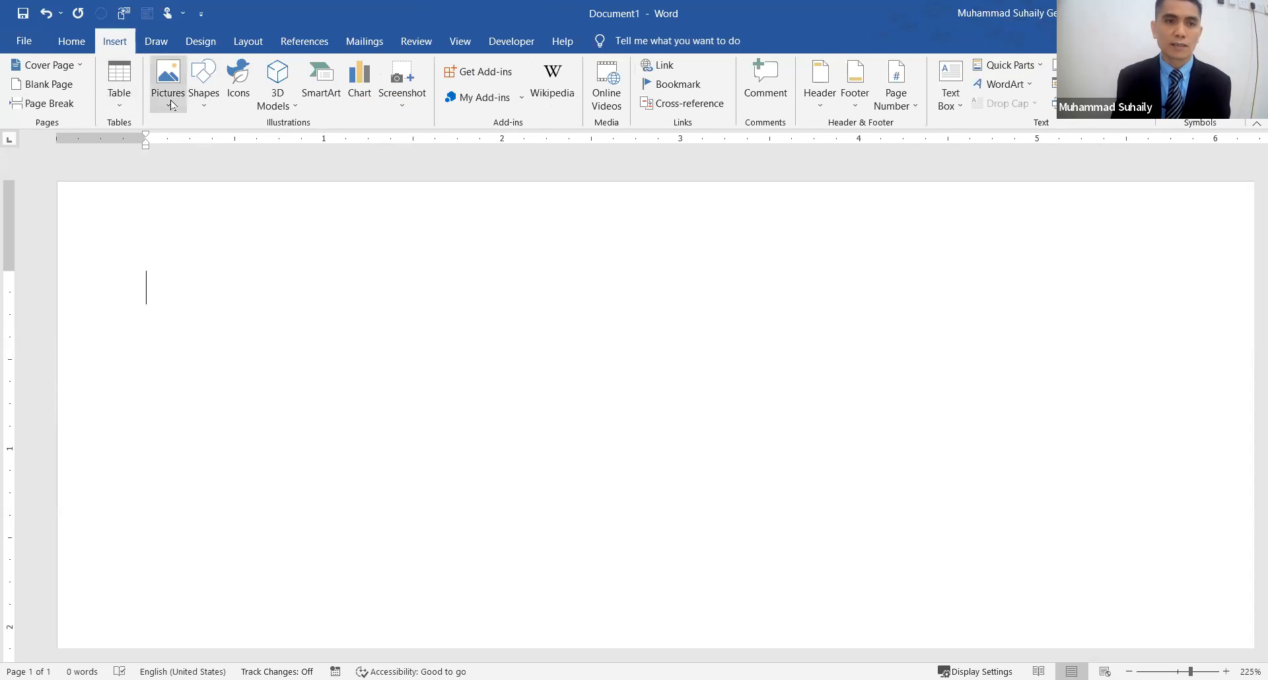
pyautogui.click(170, 104)
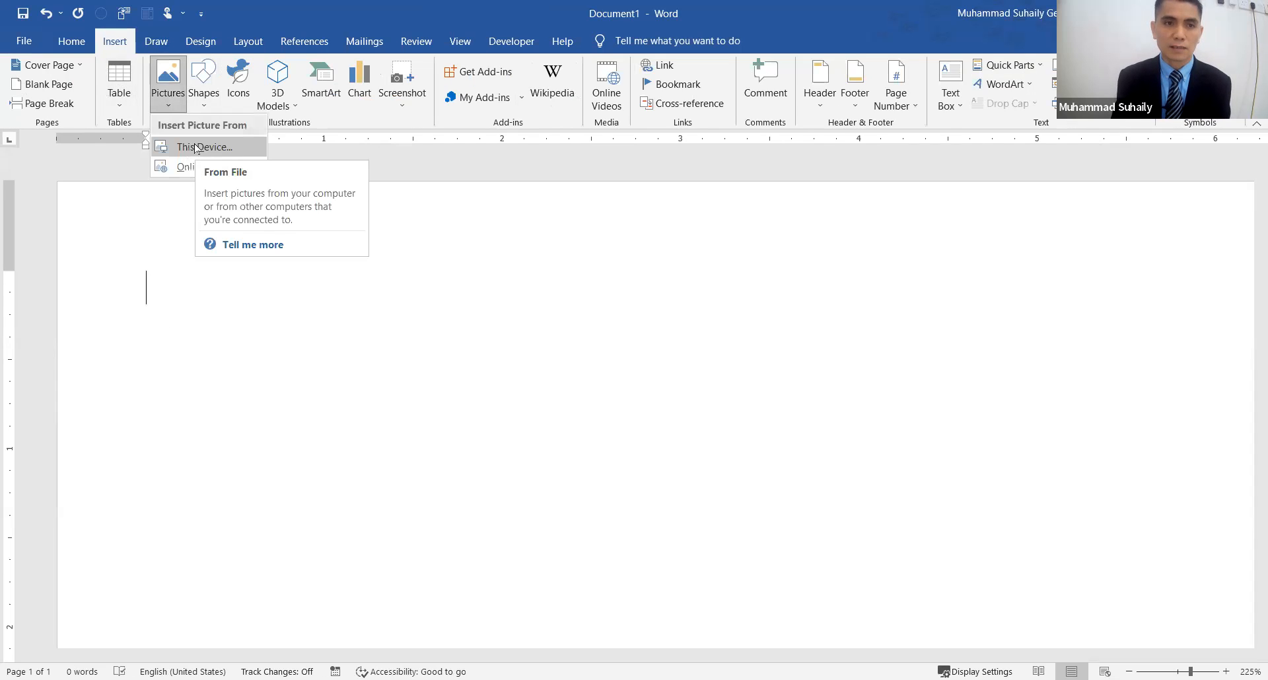
pyautogui.click(197, 147)
pyautogui.click(72, 140)
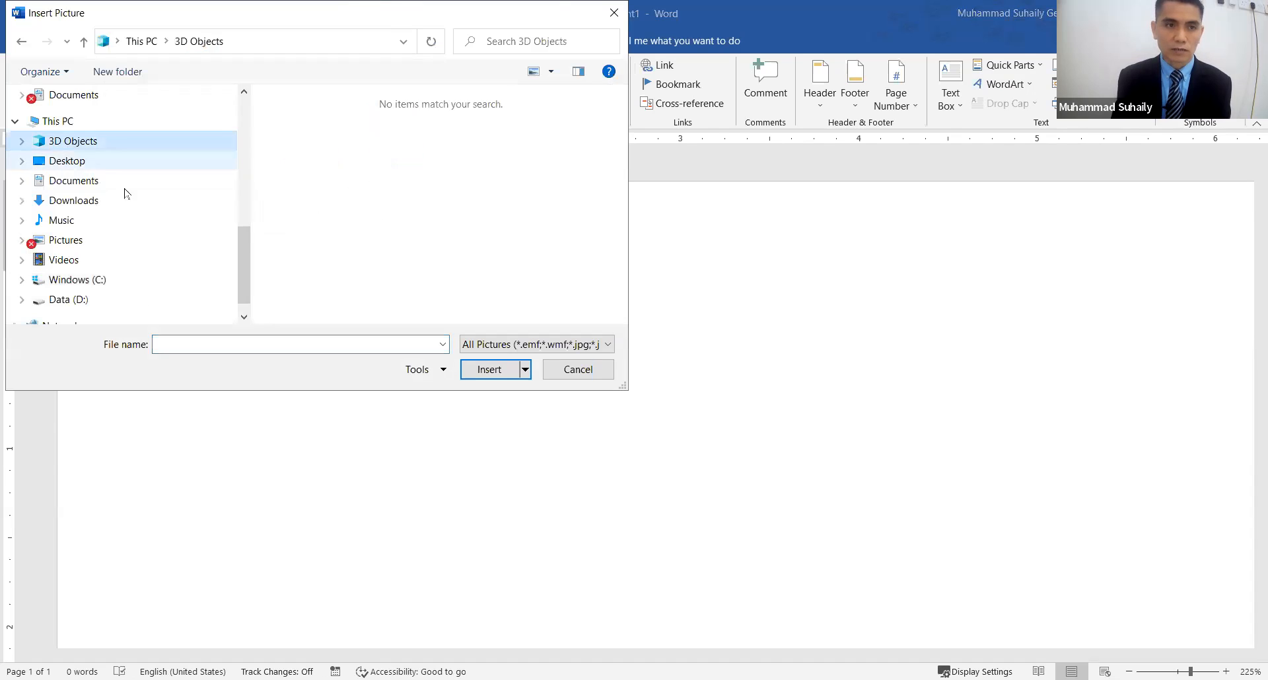
pyautogui.click(108, 167)
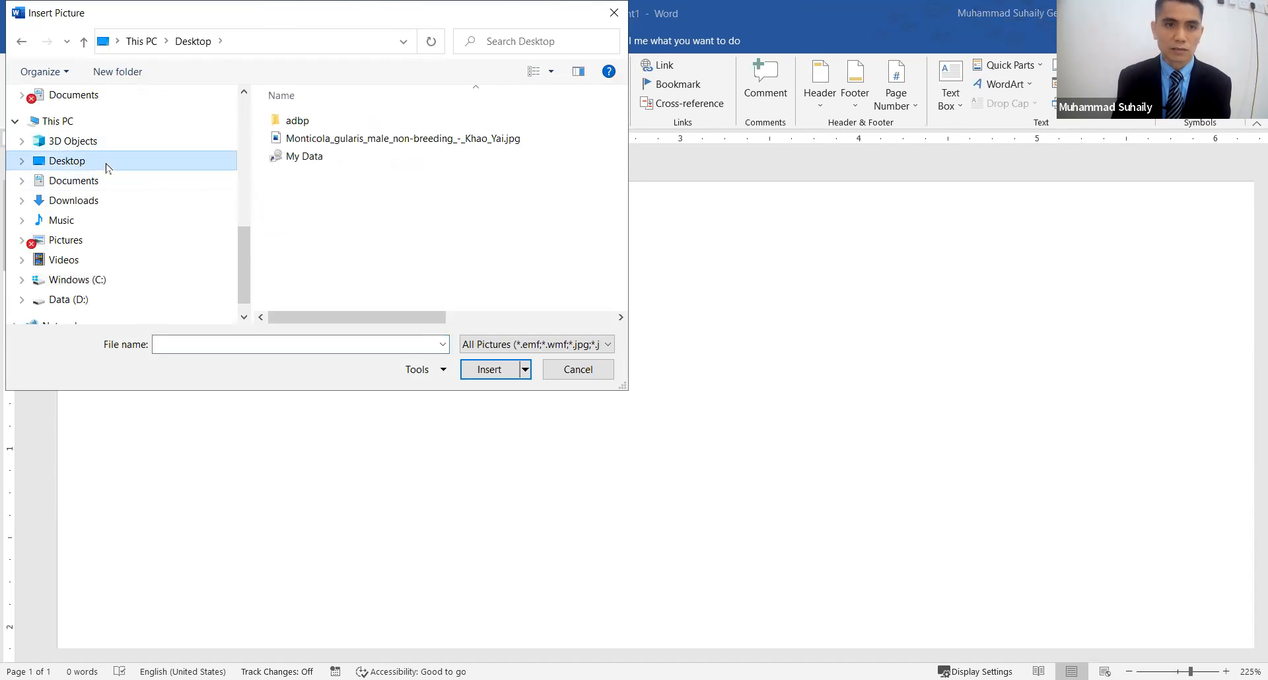
pyautogui.click(337, 144)
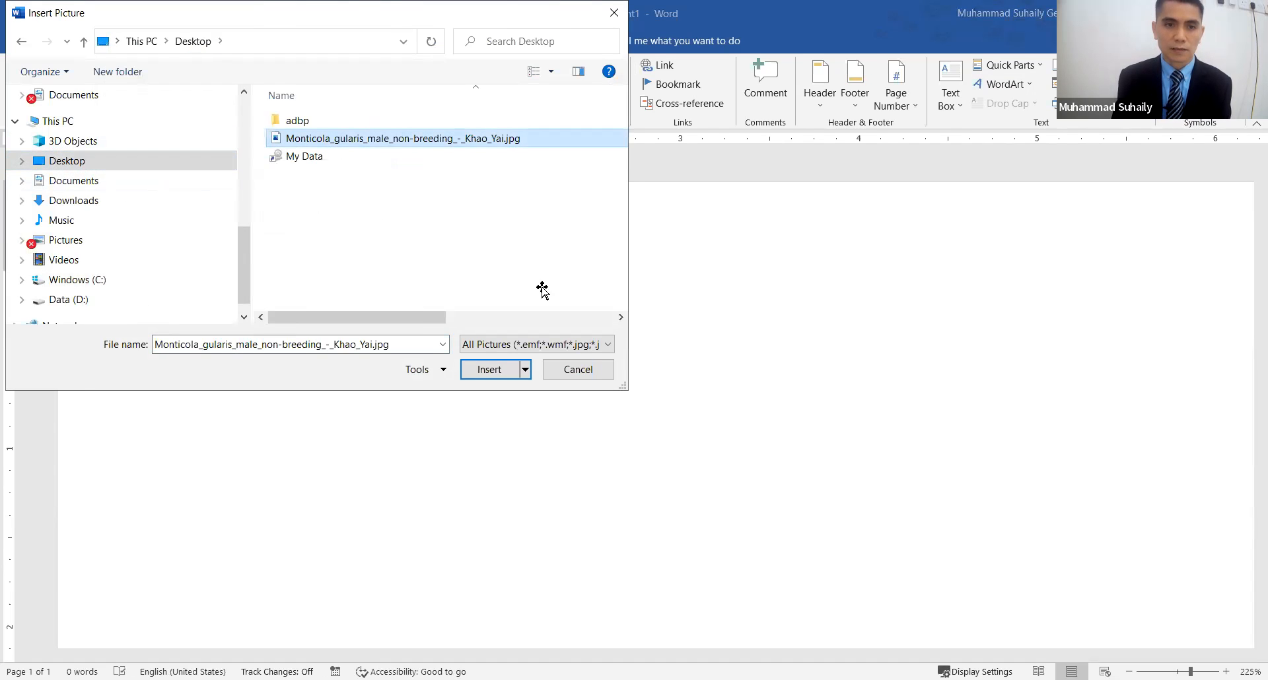
pyautogui.press('Return')
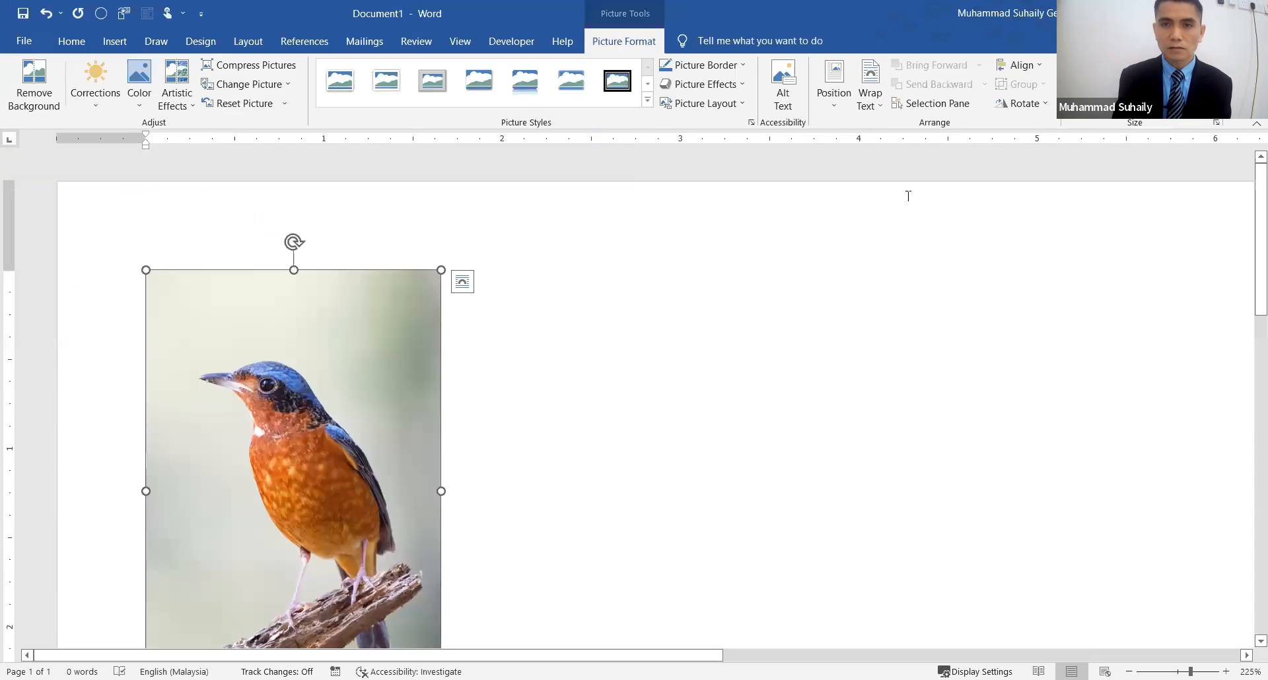
# - Give the bird picture a text-wrapped position and move it near the middle of the page
pyautogui.click(835, 96)
pyautogui.click(838, 234)
pyautogui.moveTo(341, 390); pyautogui.dragTo(710, 441)
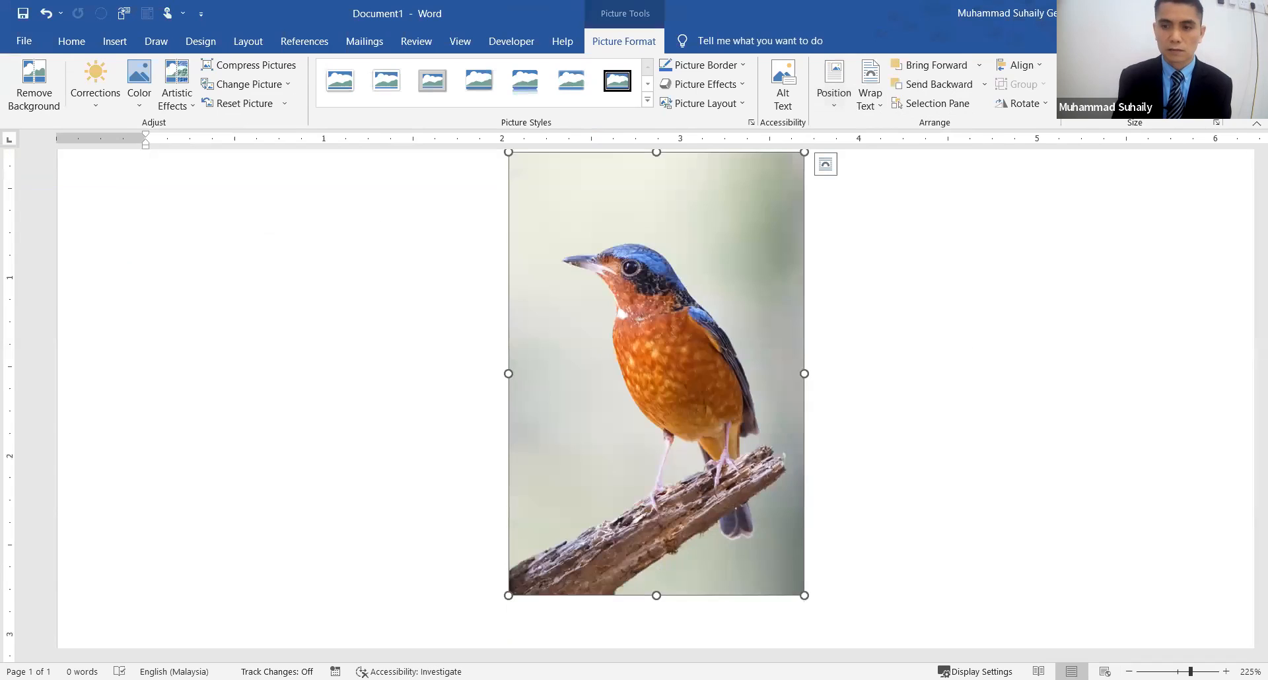
pyautogui.click(1177, 672)
pyautogui.moveTo(472, 214); pyautogui.dragTo(640, 305)
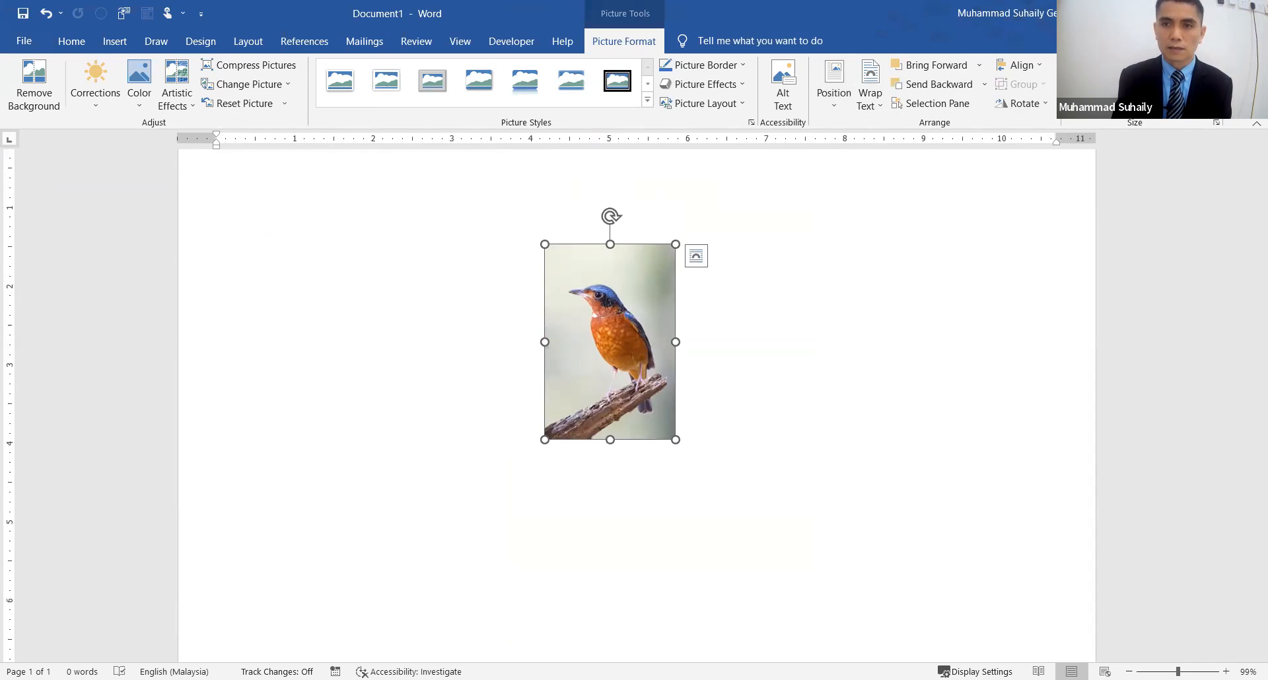
# - Crop the bird picture by about 0.3 inches at its top edge and about 0.5 inches at its bottom edge
pyautogui.click(1081, 80)
pyautogui.moveTo(610, 244); pyautogui.dragTo(609, 266)
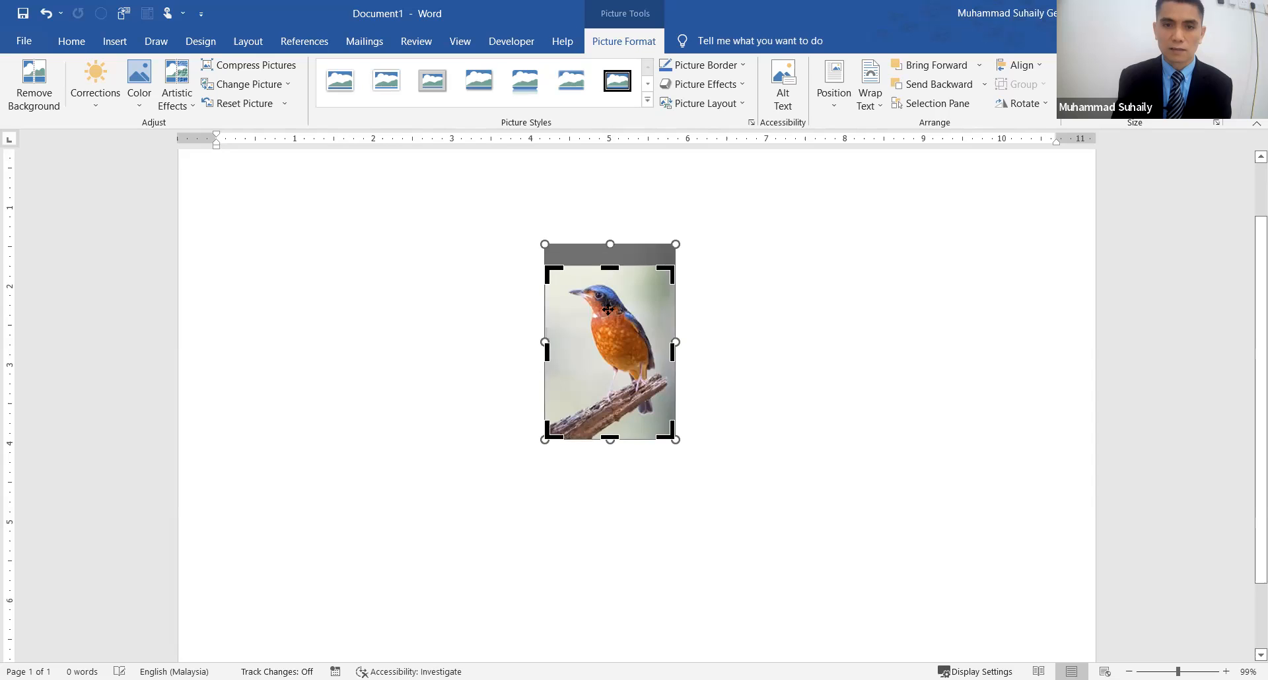
pyautogui.moveTo(608, 438); pyautogui.dragTo(609, 402)
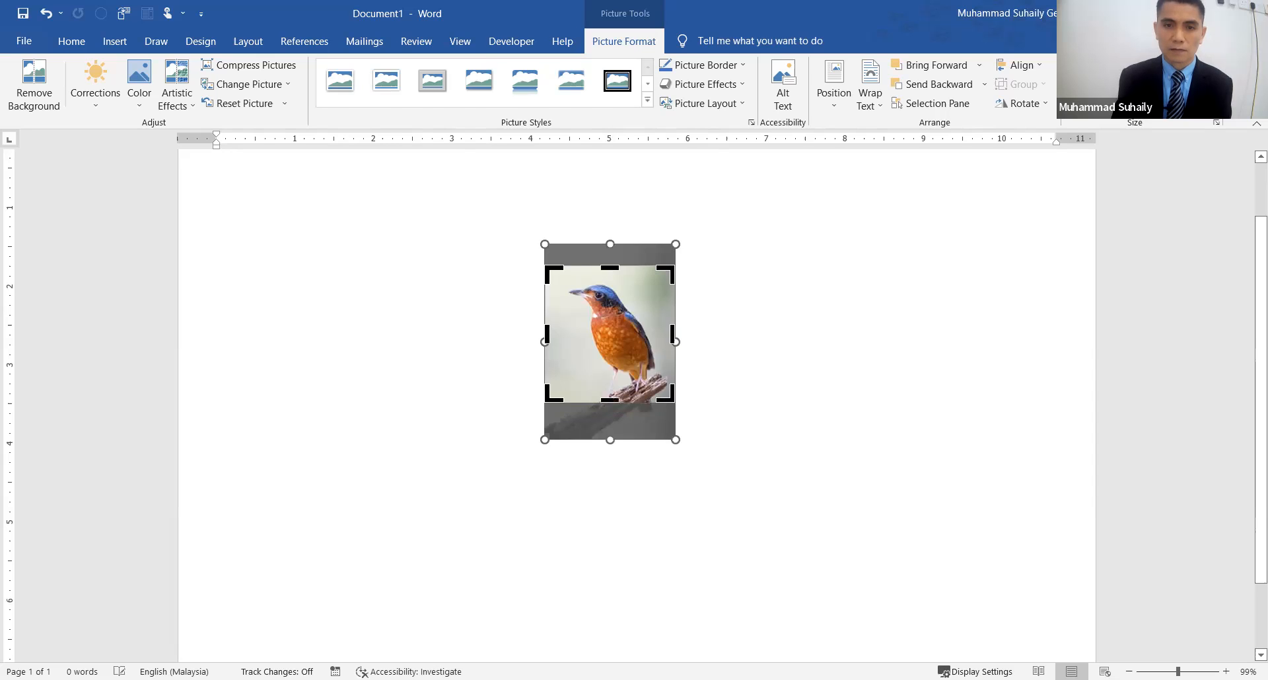
pyautogui.click(717, 396)
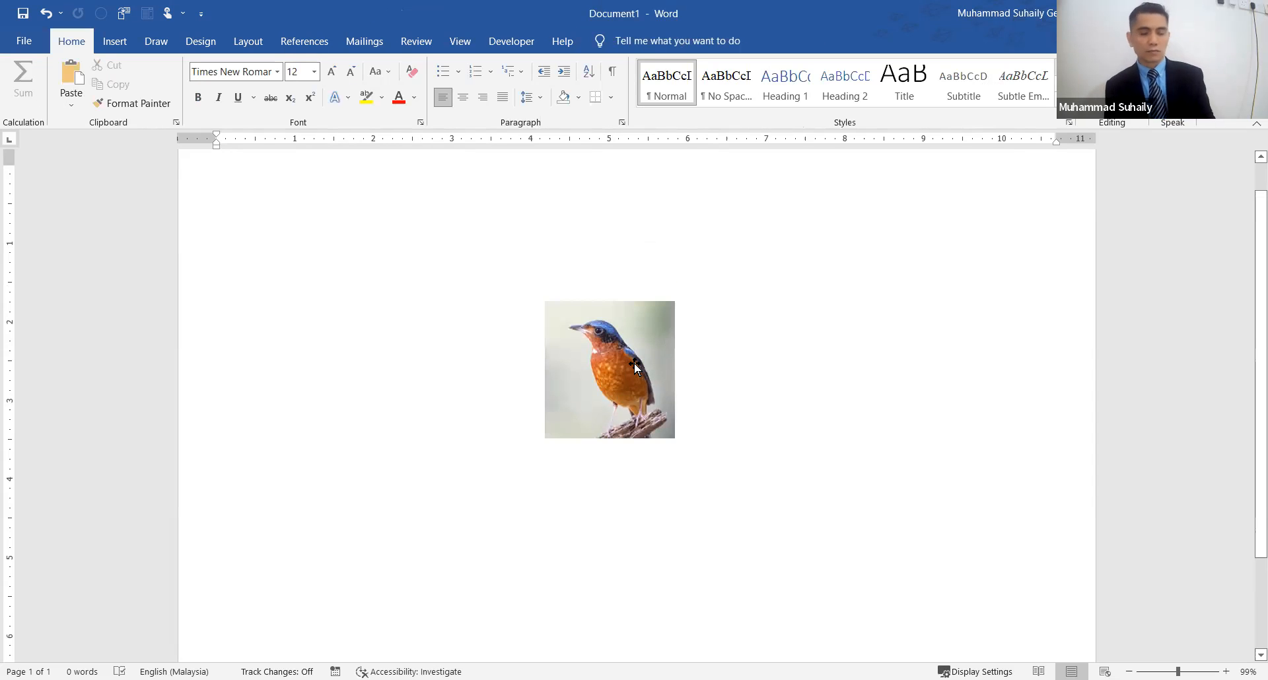
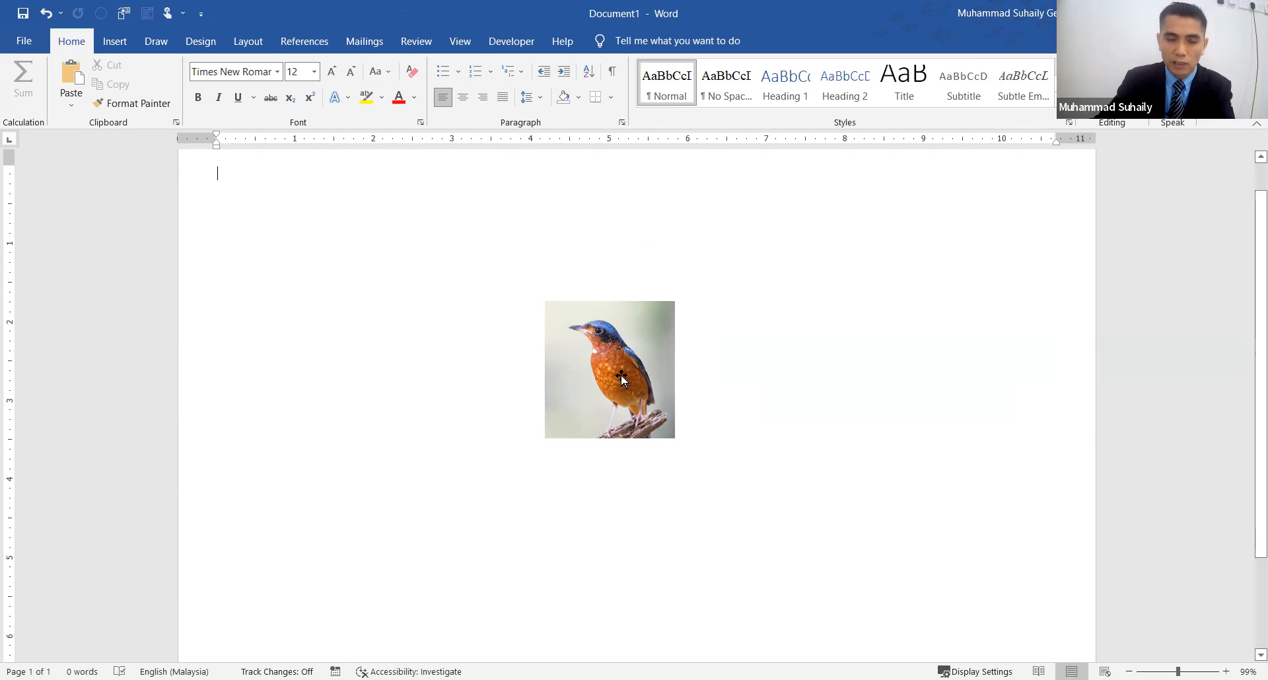
# - Enlarge the cropped bird picture proportionally to about 3.8 inches wide and shift it up and to the left on the page
pyautogui.click(595, 345)
pyautogui.moveTo(675, 438); pyautogui.dragTo(778, 551)
pyautogui.moveTo(696, 412); pyautogui.dragTo(631, 353)
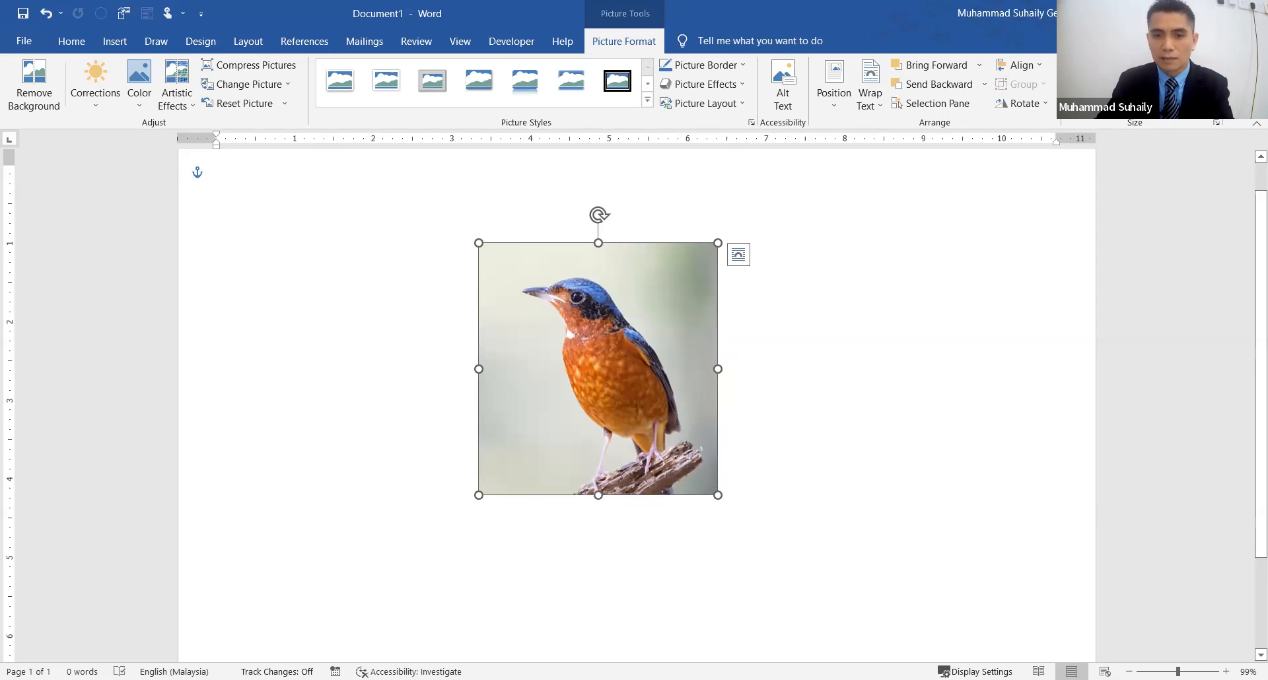
pyautogui.moveTo(717, 494); pyautogui.dragTo(781, 562)
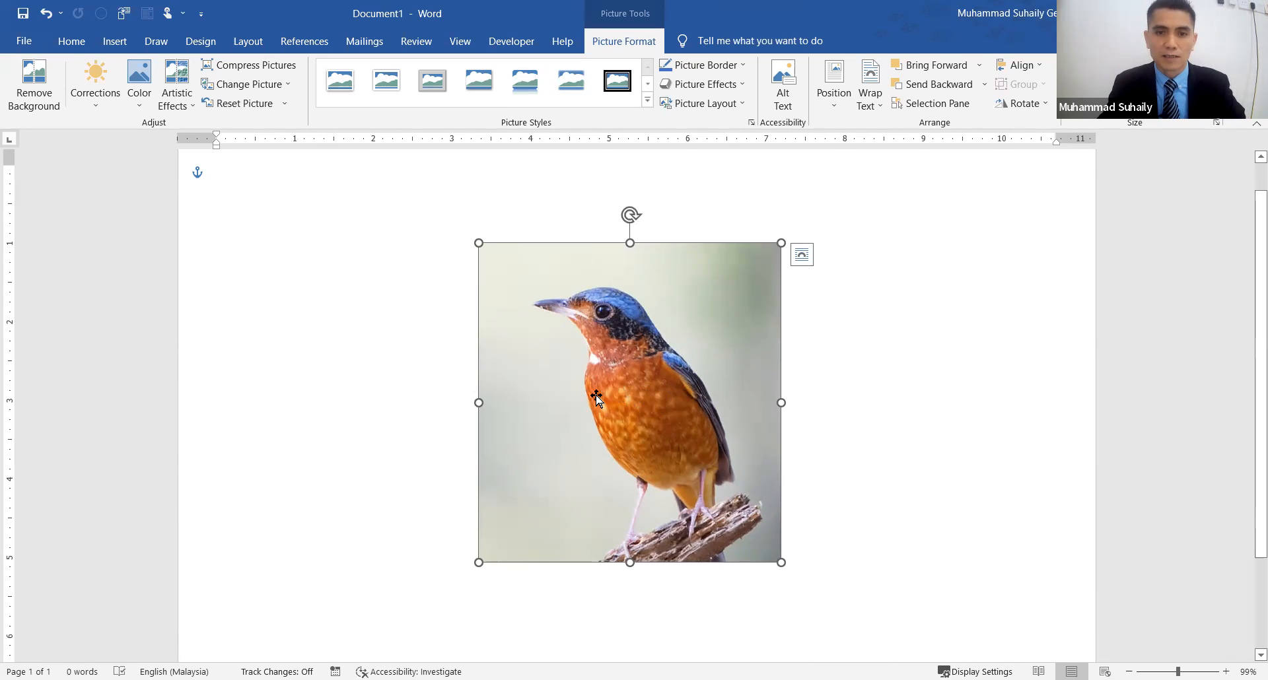
pyautogui.click(472, 519)
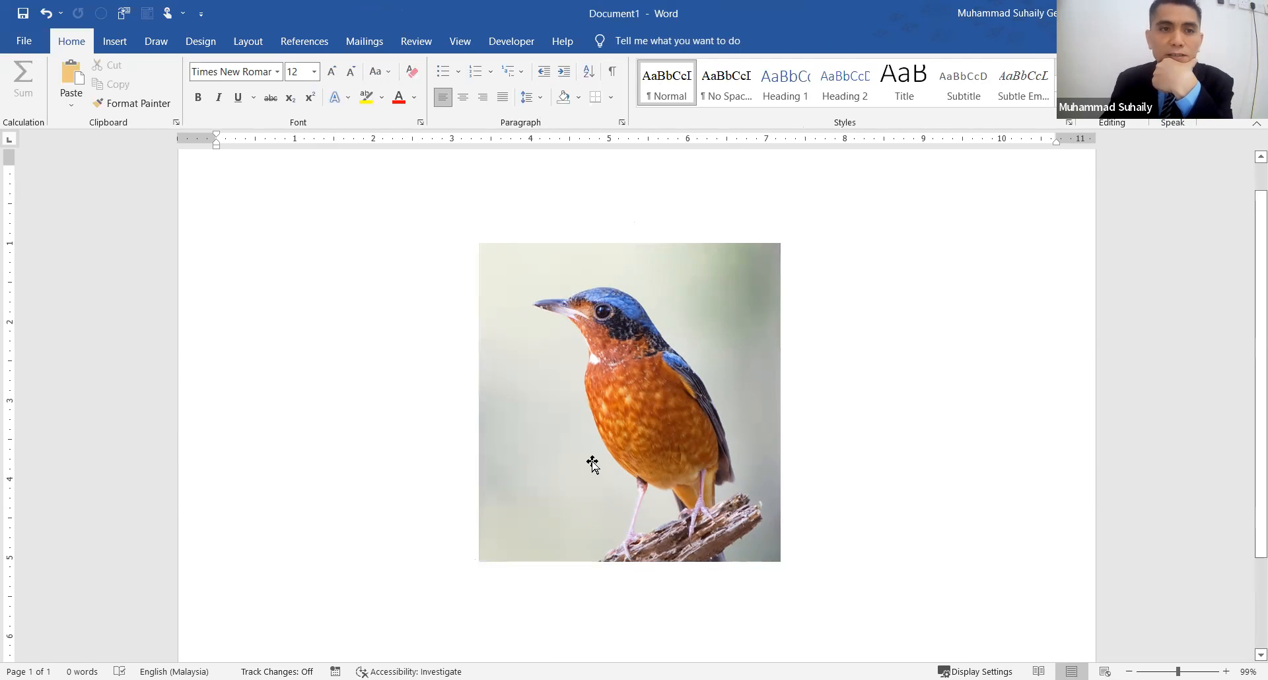
# - Apply the outer shadow preset that falls below the picture to the bird picture
pyautogui.click(623, 400)
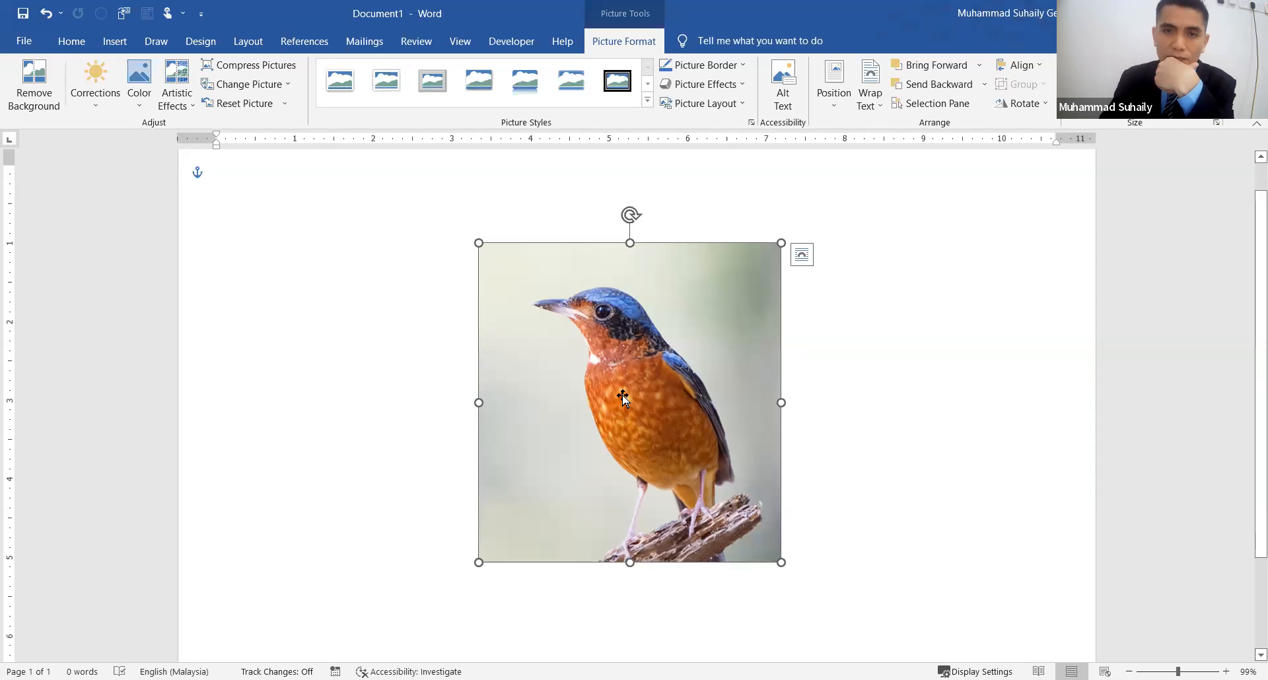
pyautogui.click(707, 91)
pyautogui.moveTo(726, 158)
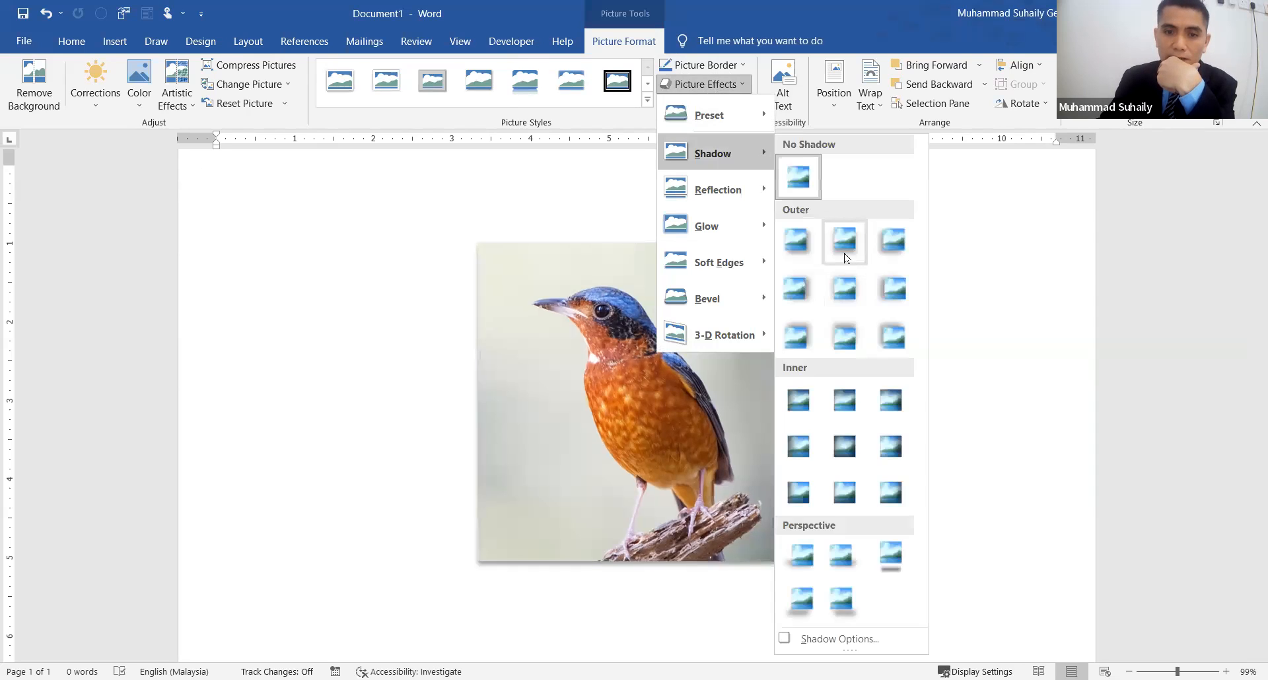
pyautogui.click(722, 368)
pyautogui.click(865, 389)
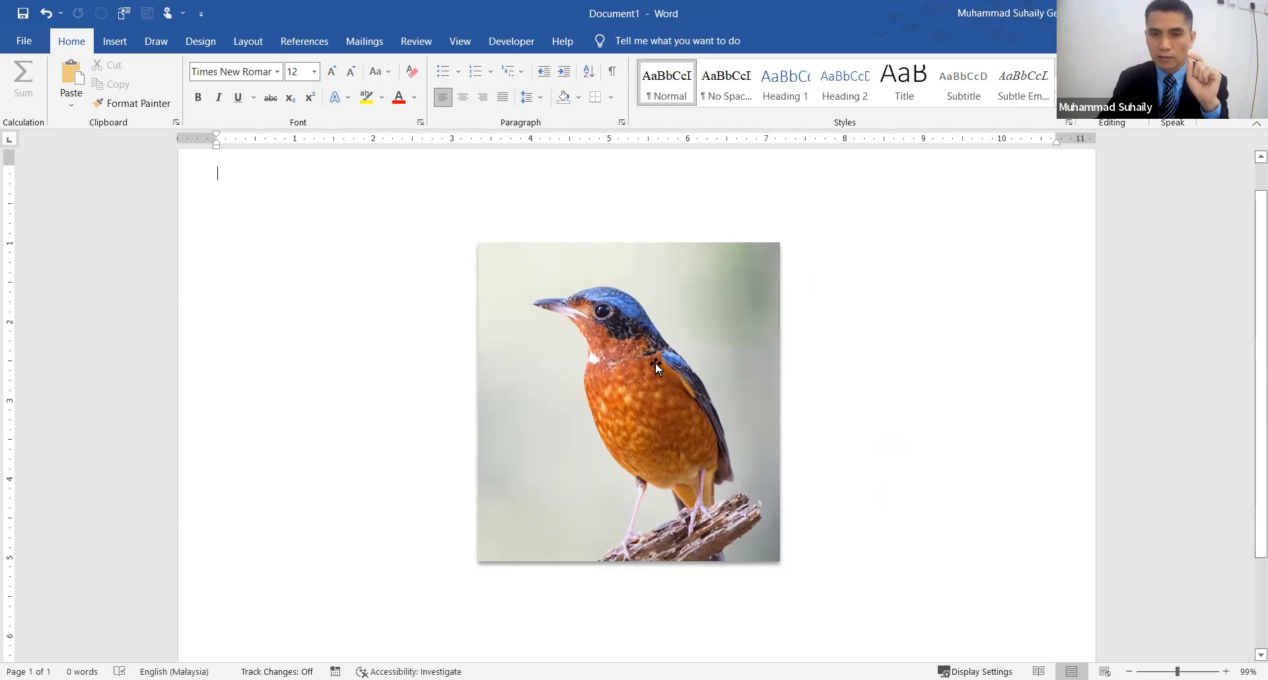
# - Review the shadow presets for the bird picture and undo the shadow just applied
pyautogui.click(651, 368)
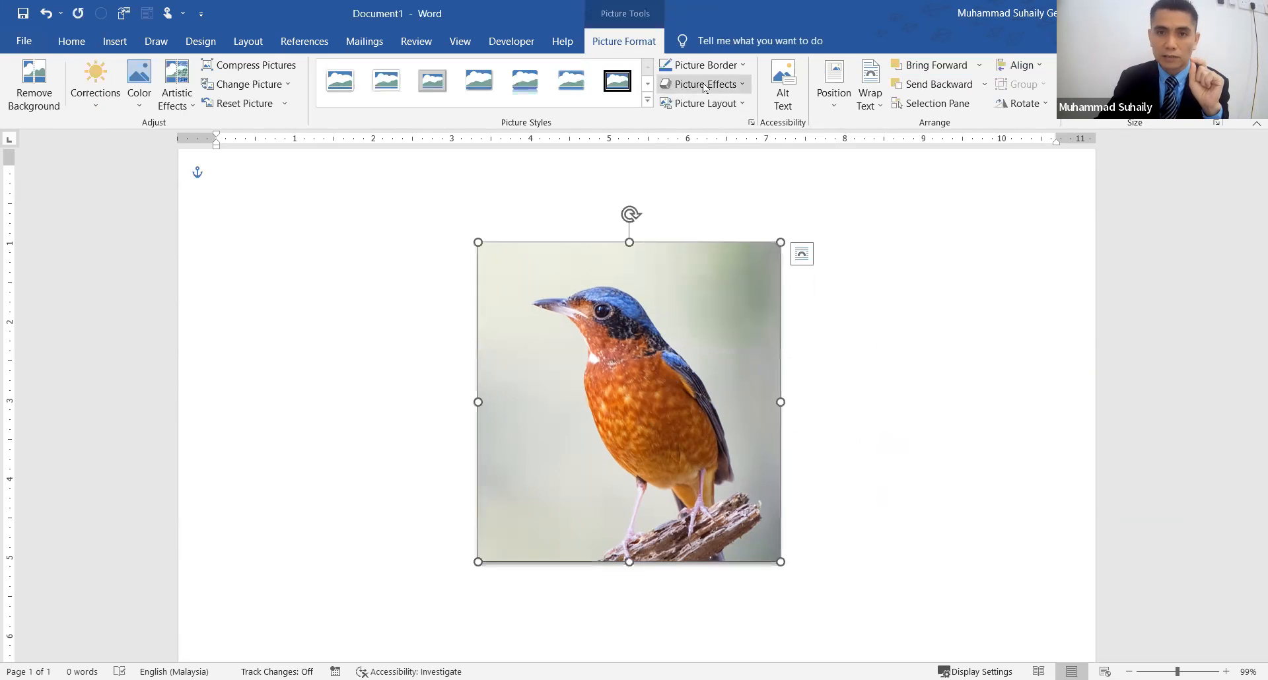
pyautogui.click(705, 85)
pyautogui.moveTo(727, 160)
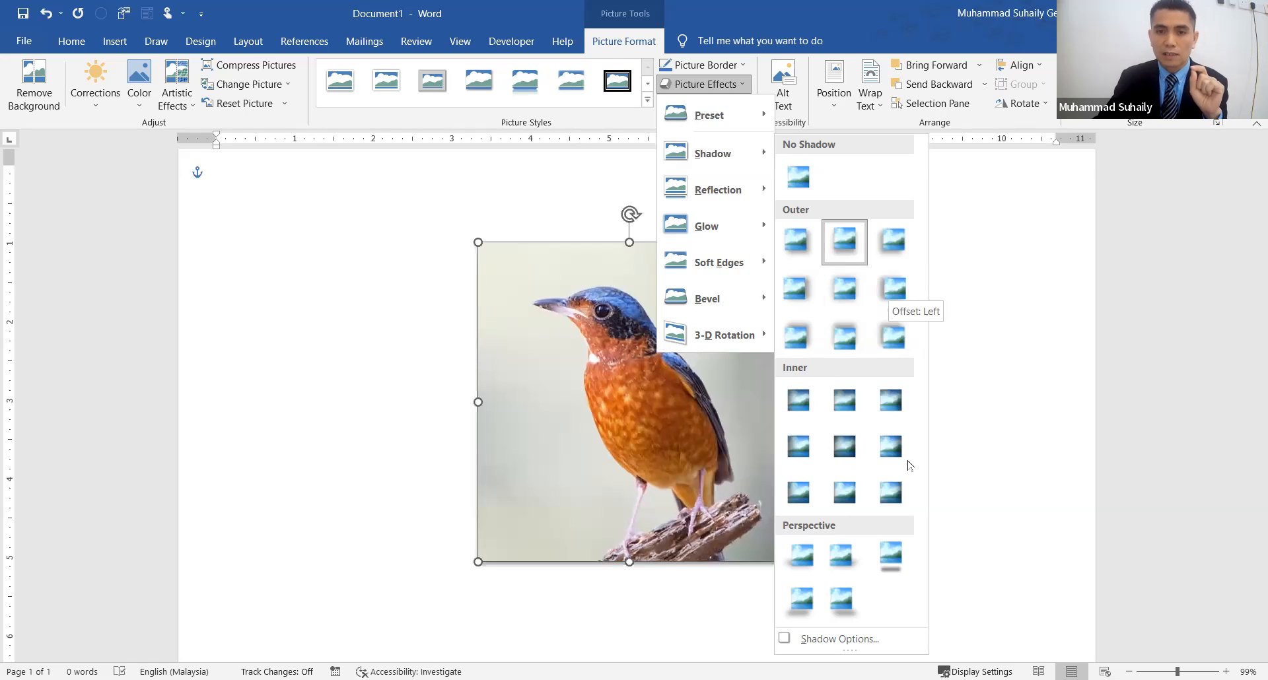
pyautogui.click(979, 436)
pyautogui.click(978, 436)
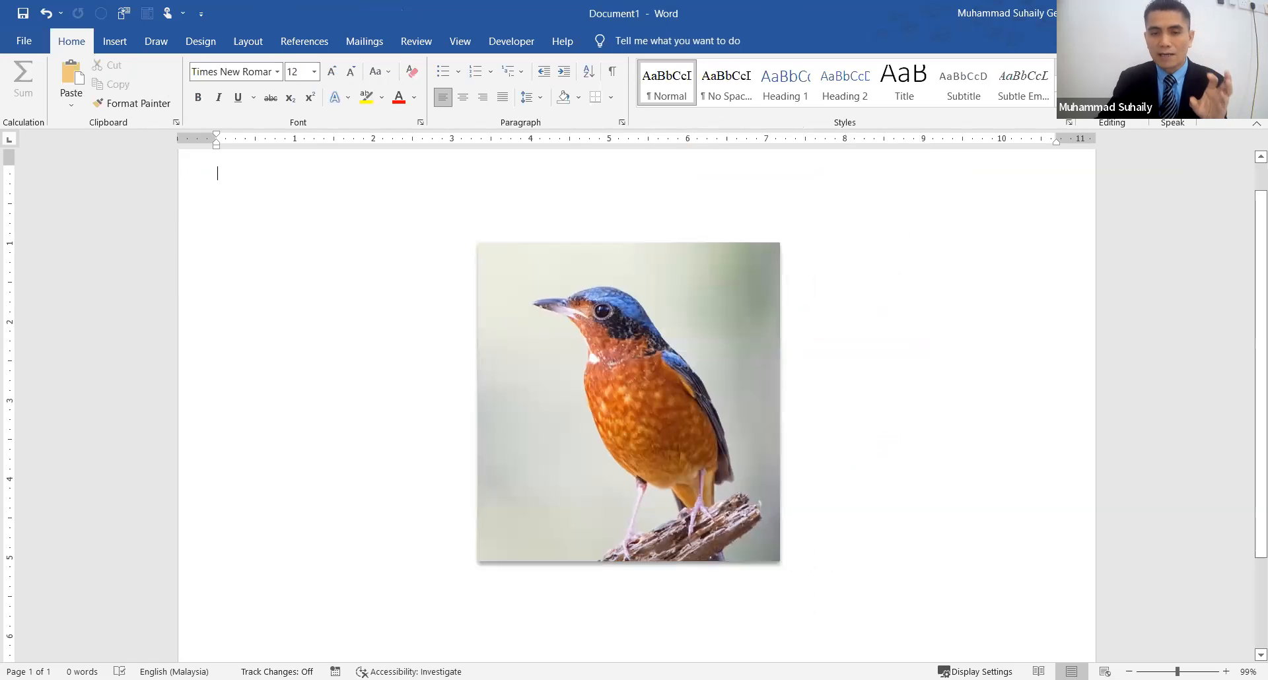
pyautogui.click(46, 13)
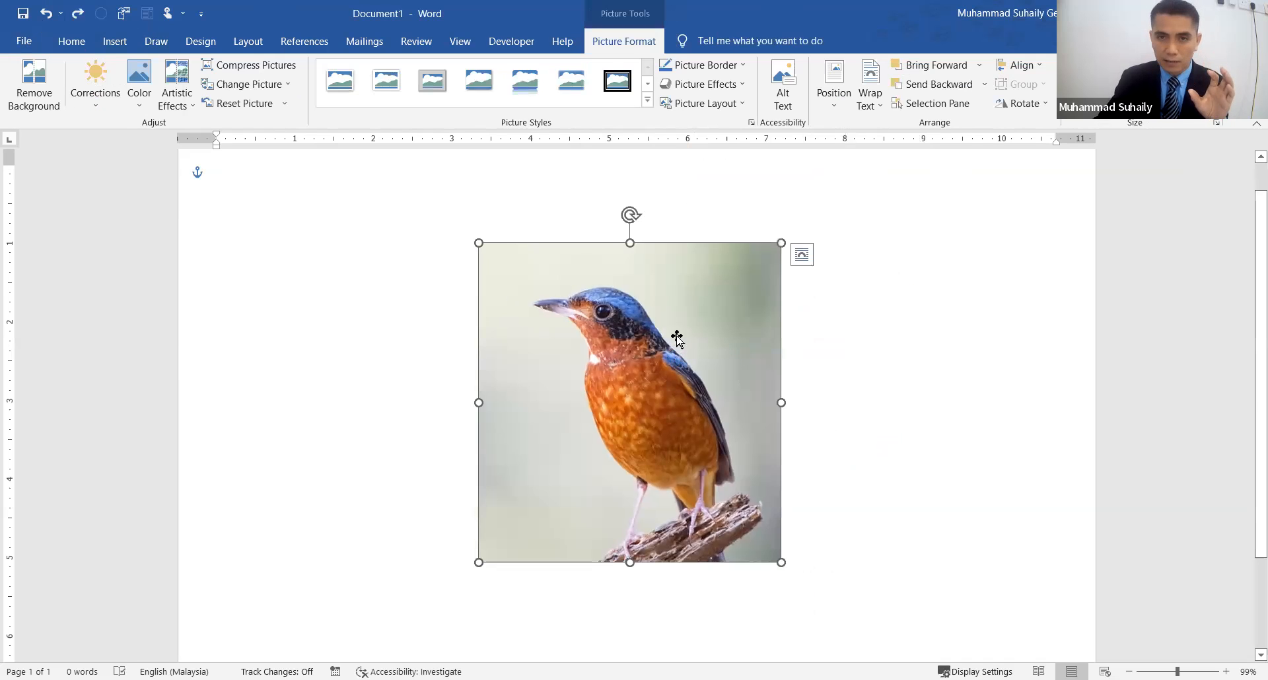
# - Try the outer shadow preset that falls below the bird picture, look through the other picture effects, and undo the shadow
pyautogui.click(707, 83)
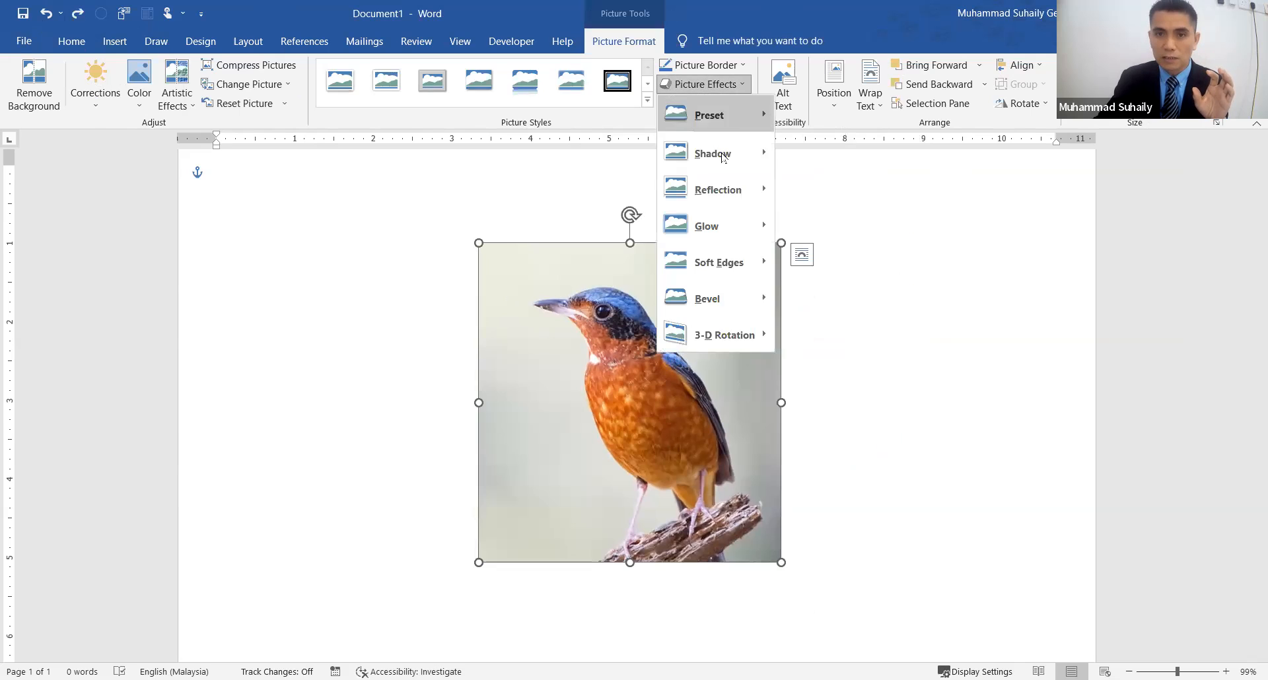
pyautogui.moveTo(729, 246)
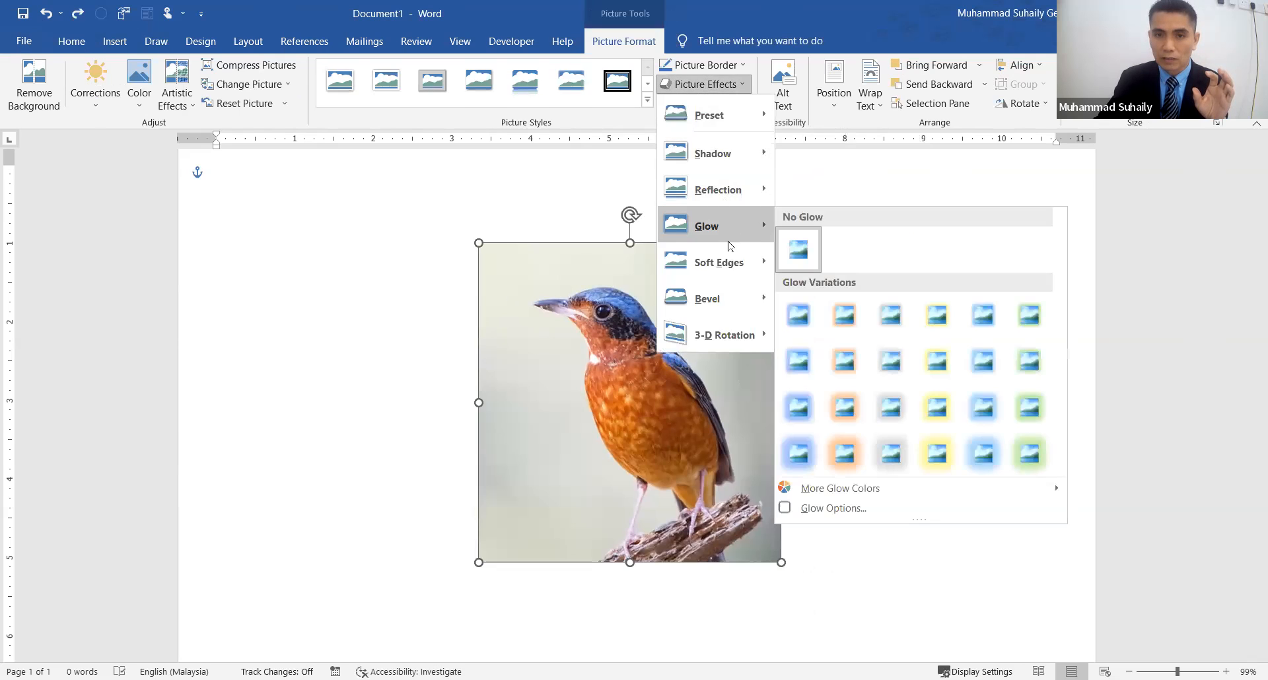
pyautogui.click(727, 84)
pyautogui.click(726, 84)
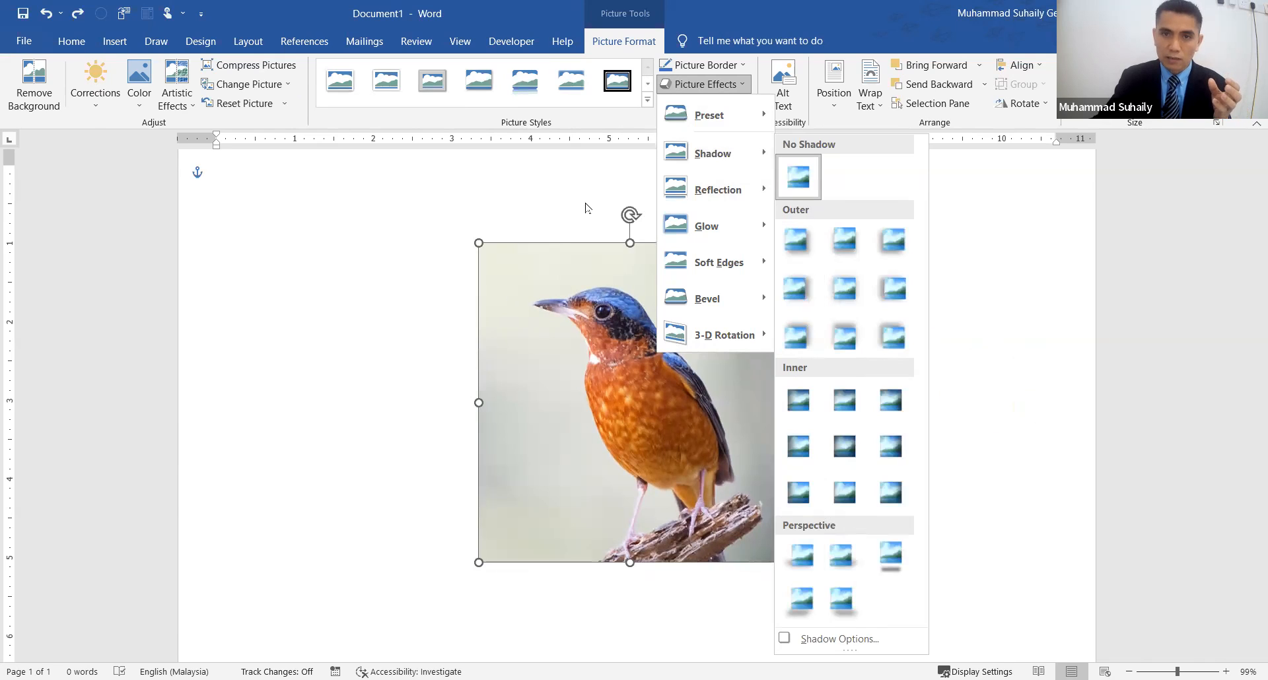
pyautogui.click(688, 87)
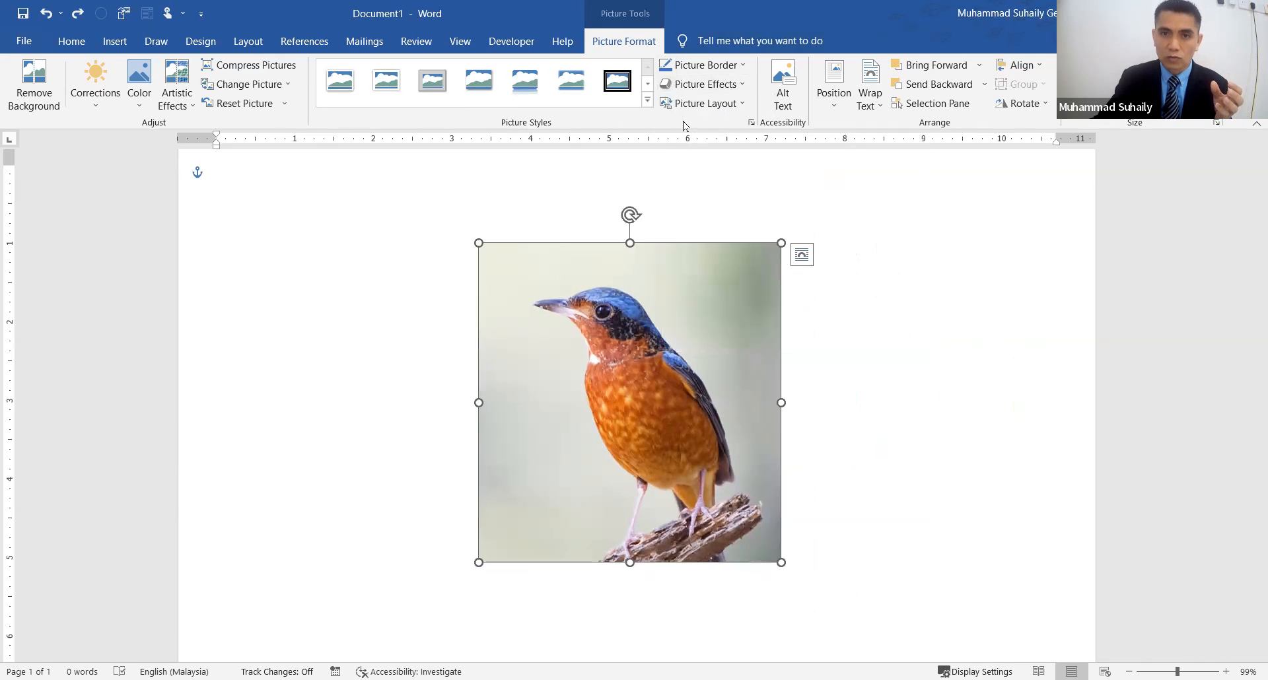
pyautogui.click(711, 88)
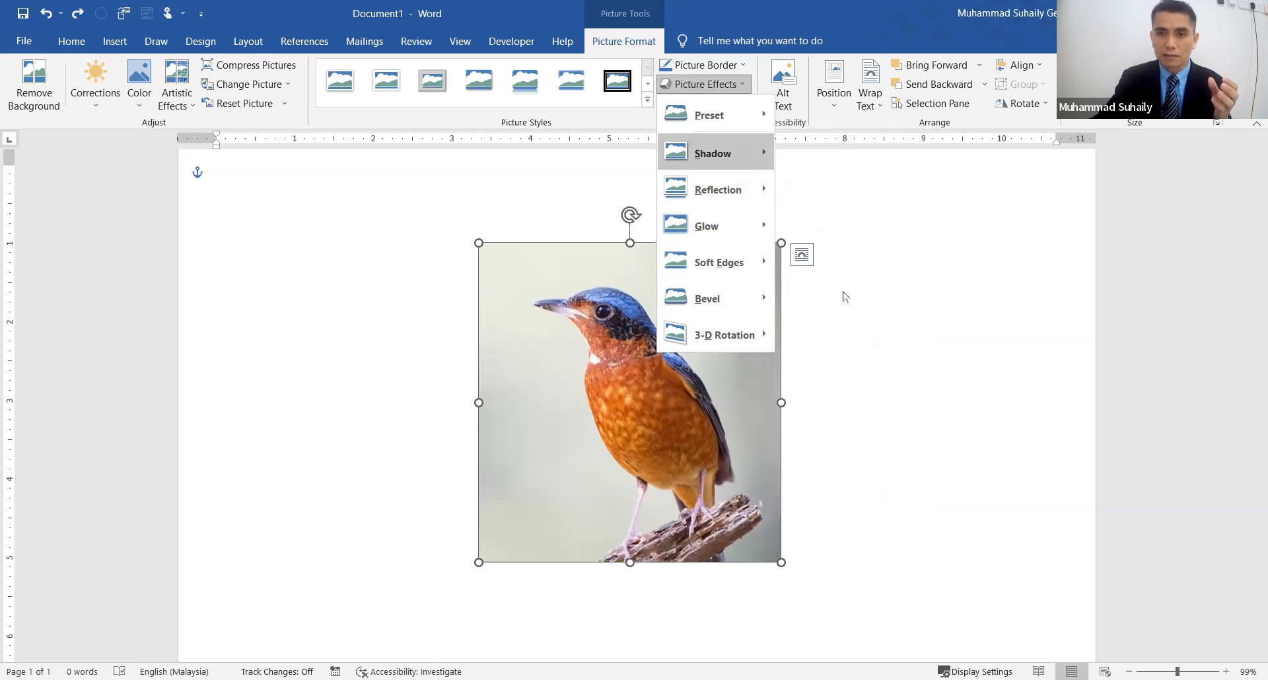
pyautogui.click(843, 250)
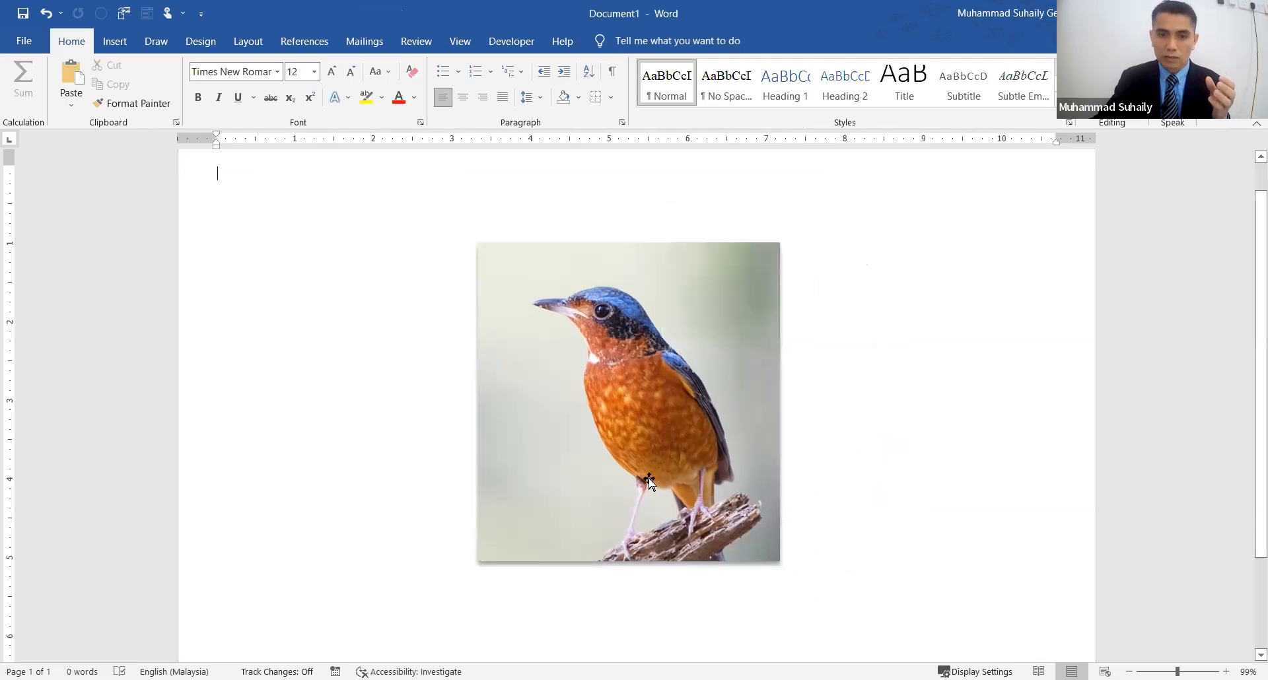
pyautogui.click(716, 91)
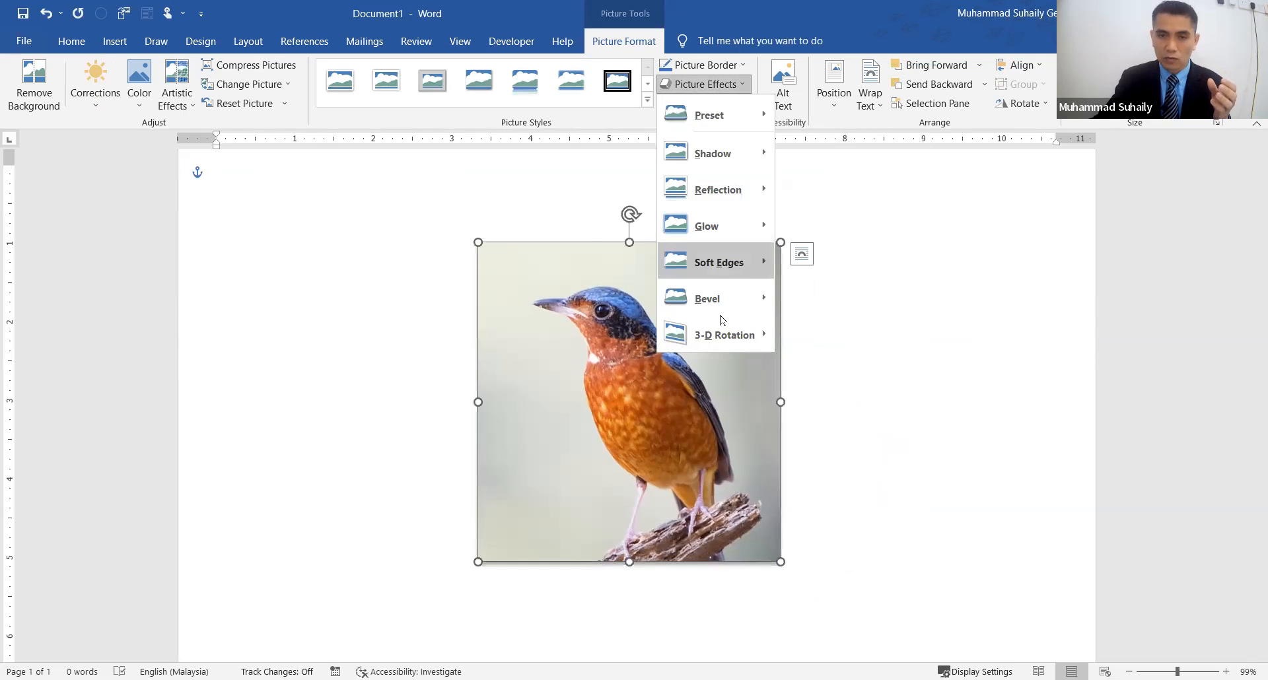
pyautogui.click(801, 553)
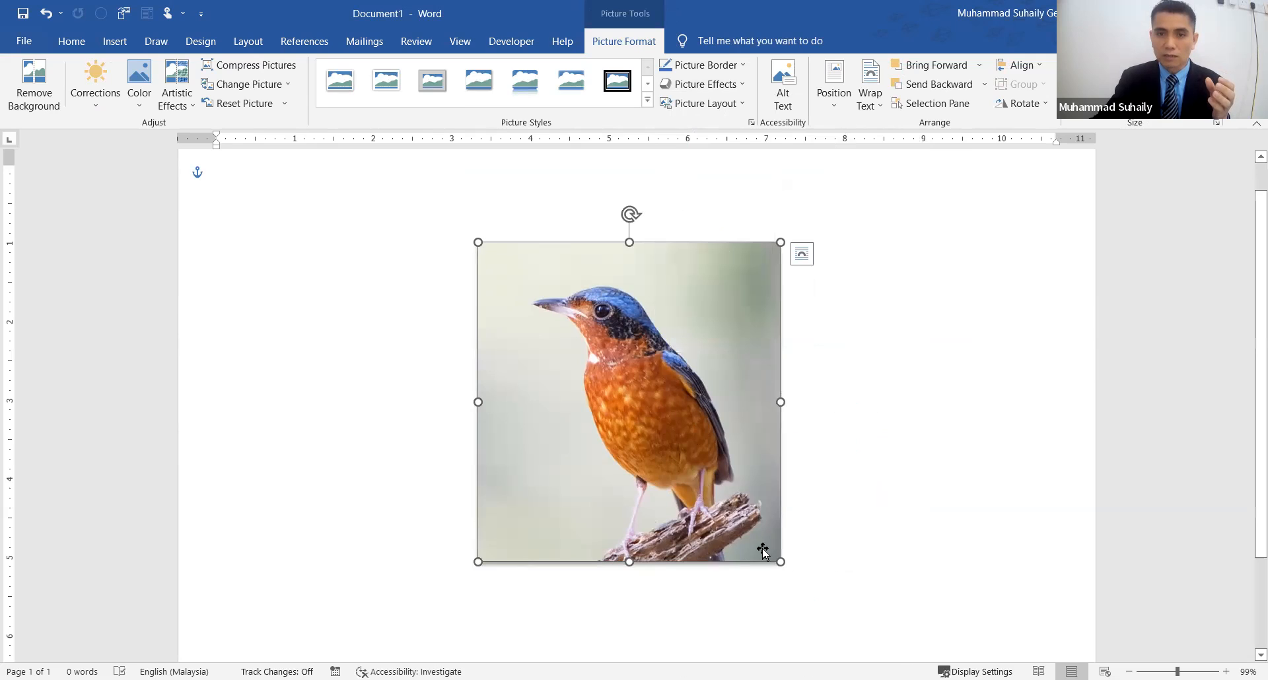
pyautogui.click(47, 15)
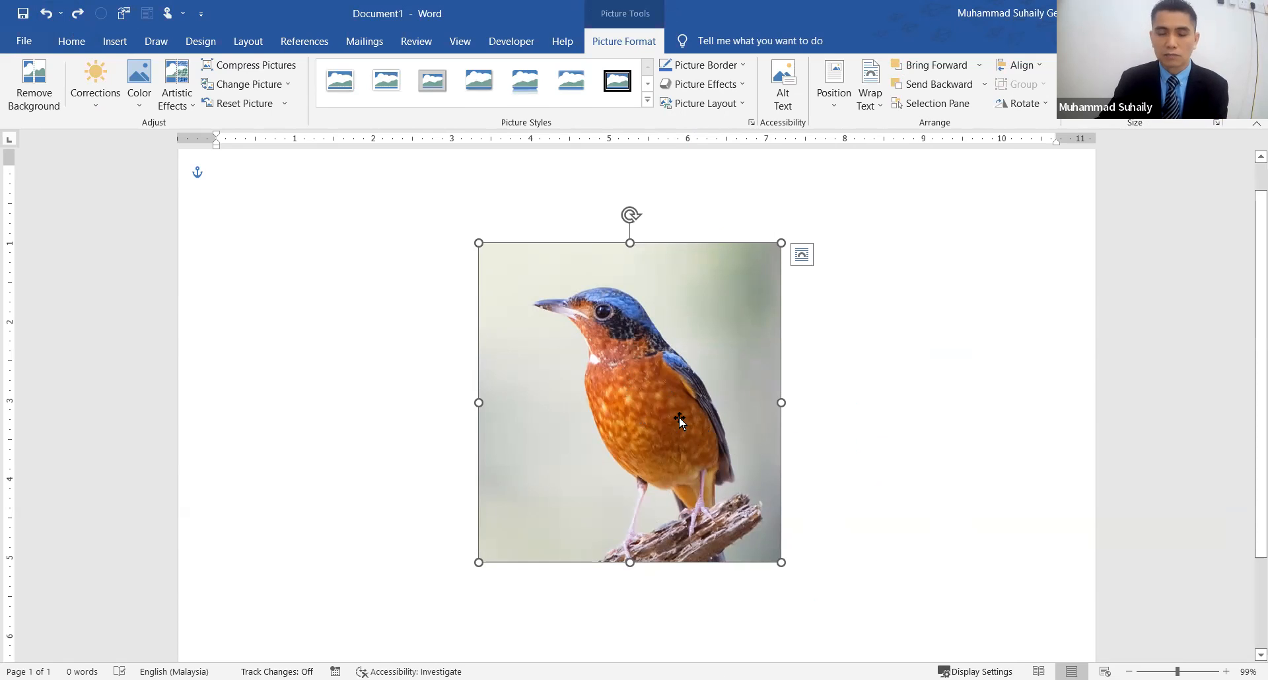
# - Tilt the bird picture slightly clockwise, turn it back upright and deselect it
pyautogui.moveTo(629, 217)
pyautogui.mouseDown()
pyautogui.moveTo(598, 212)
pyautogui.moveTo(651, 216)
pyautogui.mouseUp()
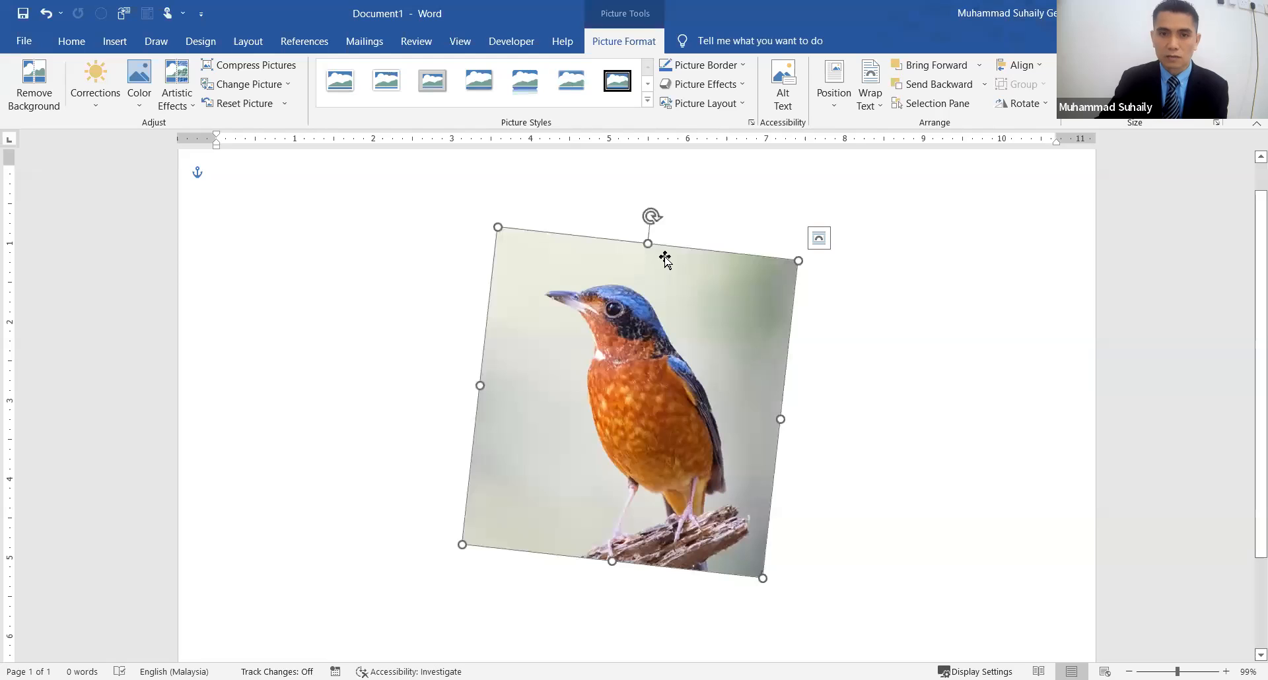
pyautogui.moveTo(652, 216); pyautogui.dragTo(631, 235)
pyautogui.click(218, 173)
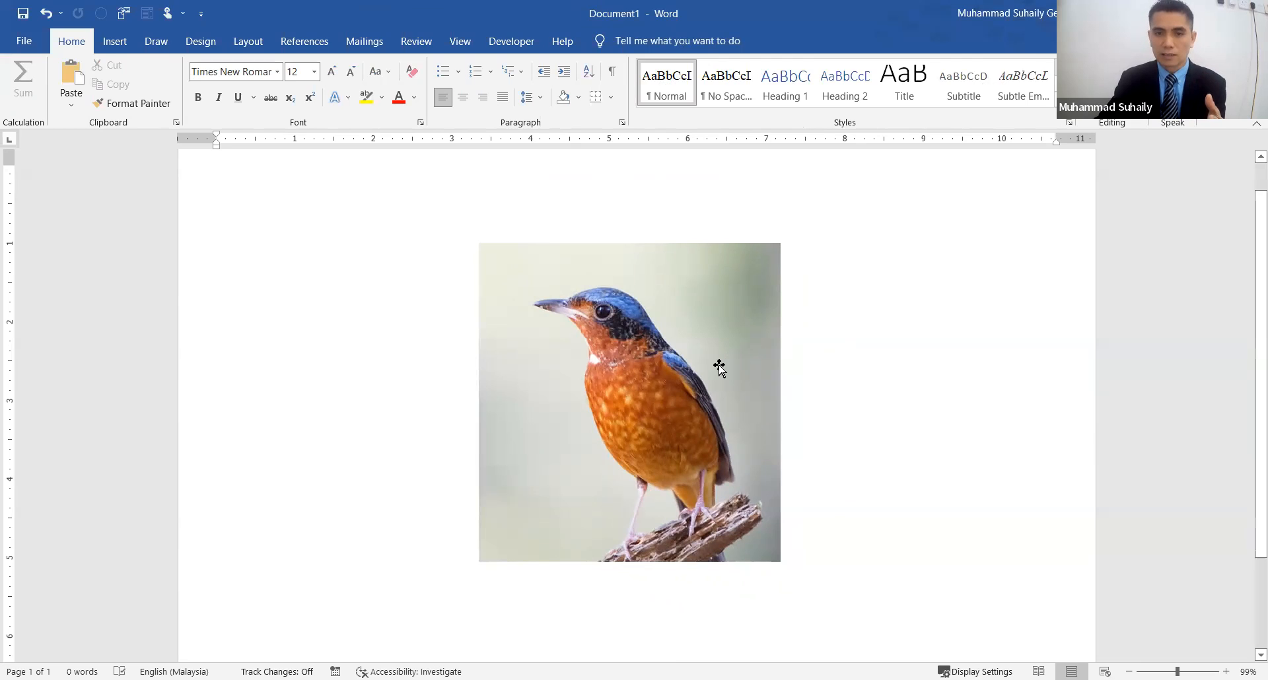
# - Move the bird picture to the right half of the page and enlarge it proportionally to about 4 inches wide
pyautogui.moveTo(622, 352); pyautogui.dragTo(780, 355)
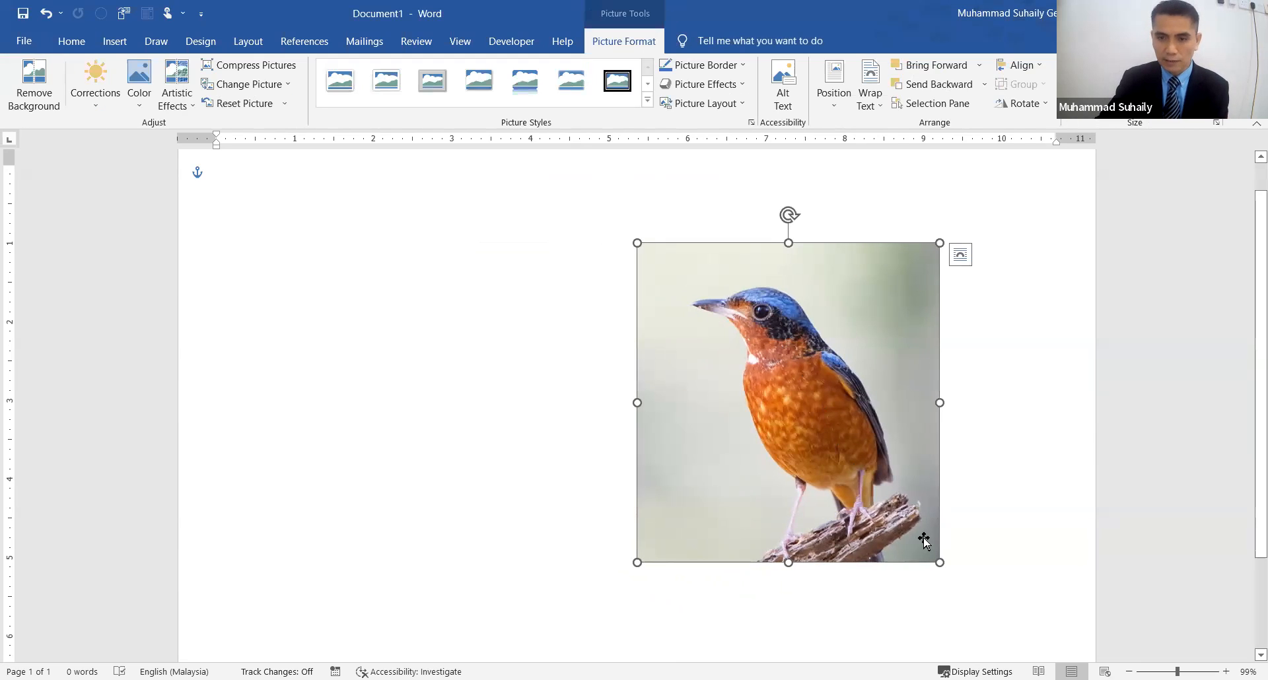
pyautogui.moveTo(941, 563); pyautogui.dragTo(953, 576)
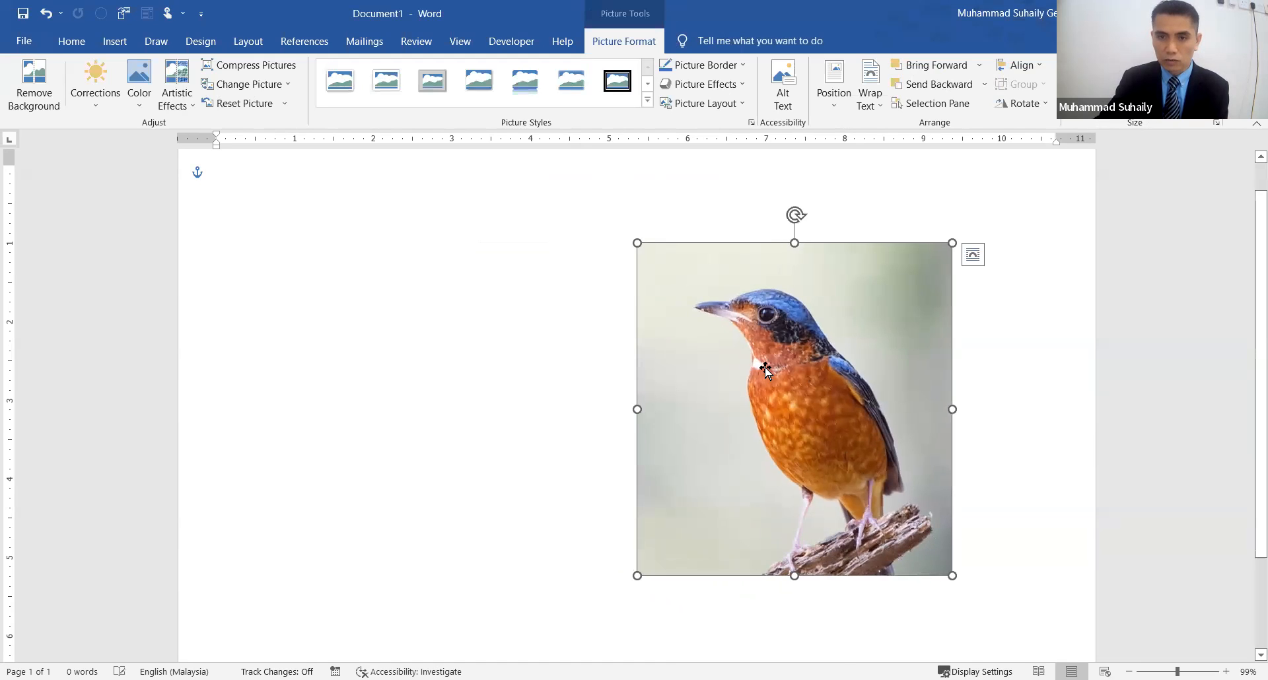
pyautogui.moveTo(792, 367); pyautogui.dragTo(762, 355)
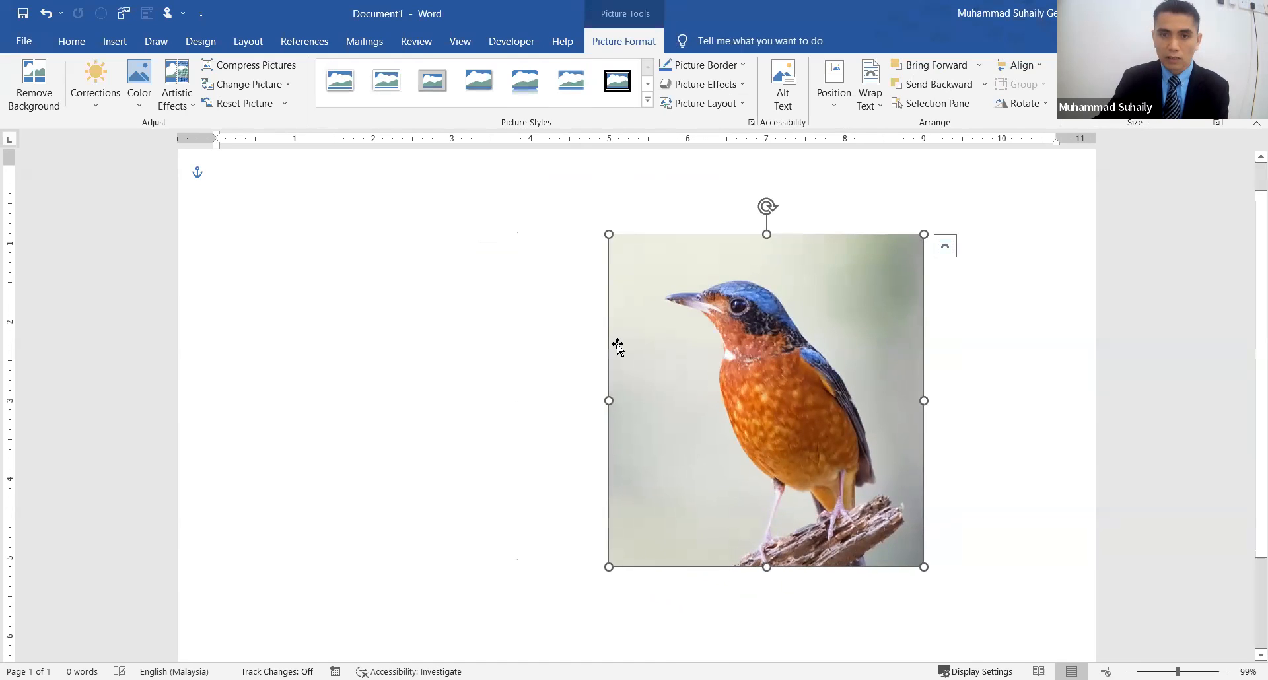
pyautogui.click(535, 342)
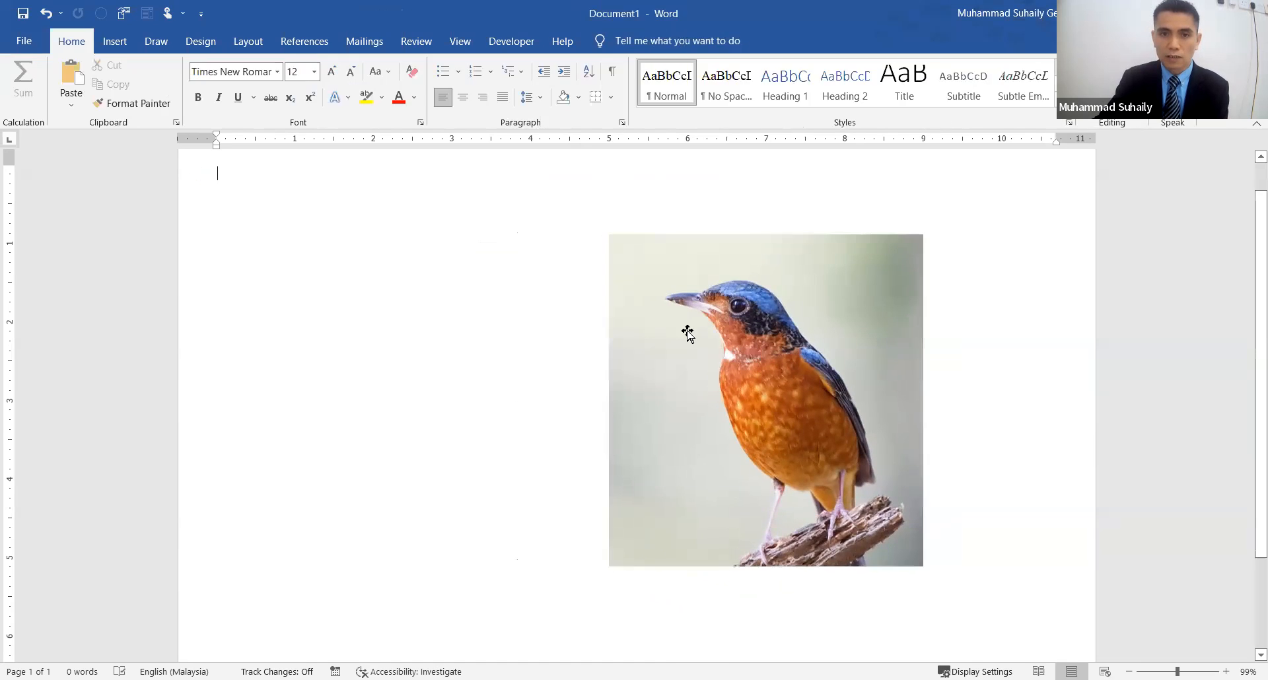
# - Insert a rectangle shape about 4 inches wide and 4.3 inches high that covers the bird picture
pyautogui.click(118, 45)
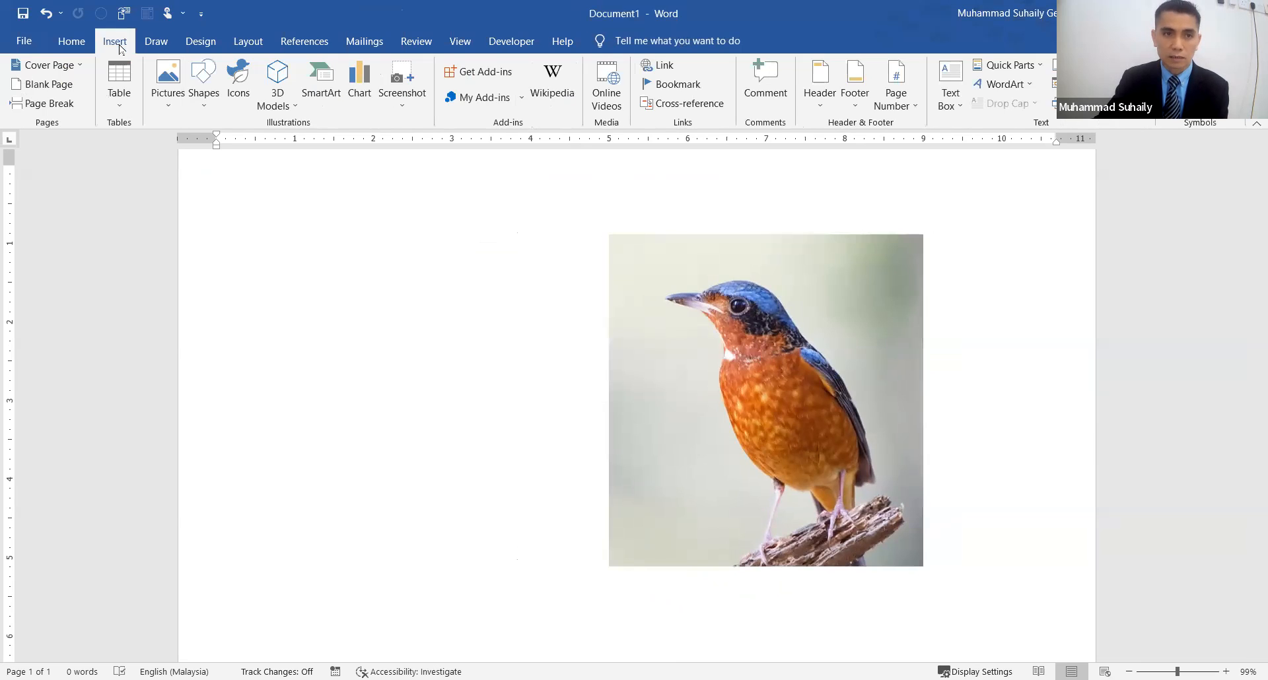
pyautogui.click(206, 108)
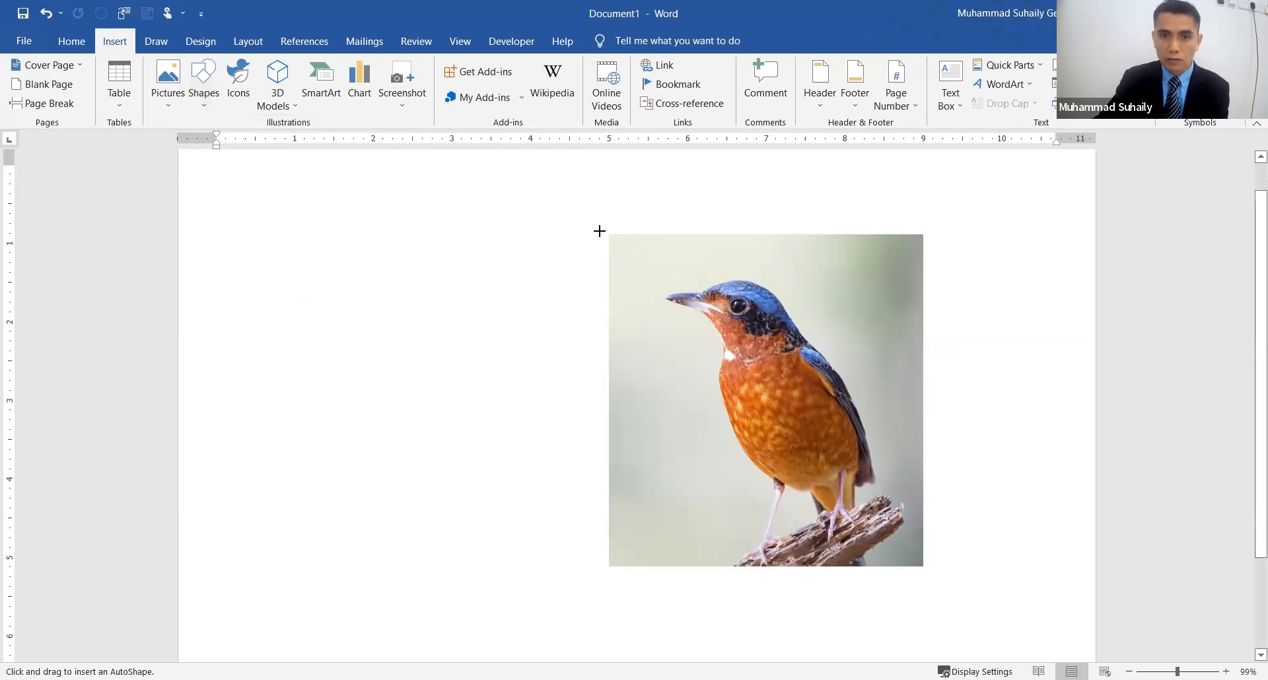
pyautogui.moveTo(606, 231); pyautogui.dragTo(923, 566)
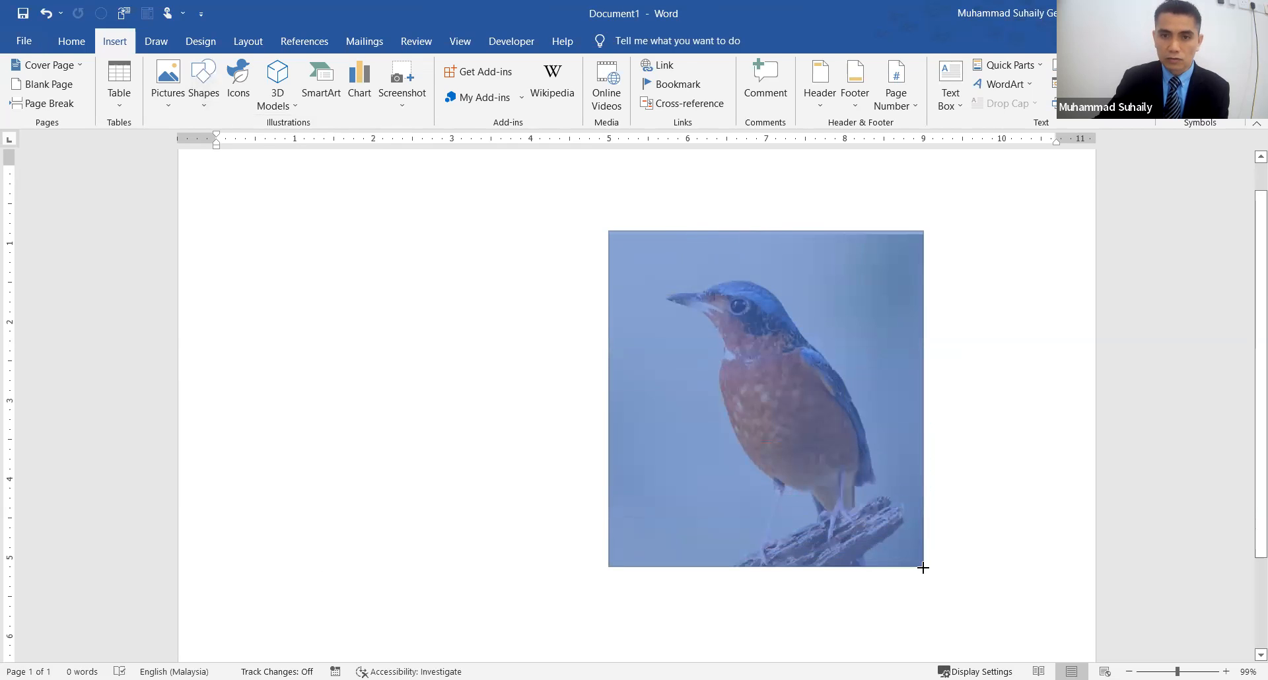
pyautogui.moveTo(923, 567); pyautogui.dragTo(923, 567)
# - Move the blue rectangle off the bird picture to the empty area on its left, leaving a narrow gap, and deselect it
pyautogui.moveTo(829, 366); pyautogui.dragTo(493, 365)
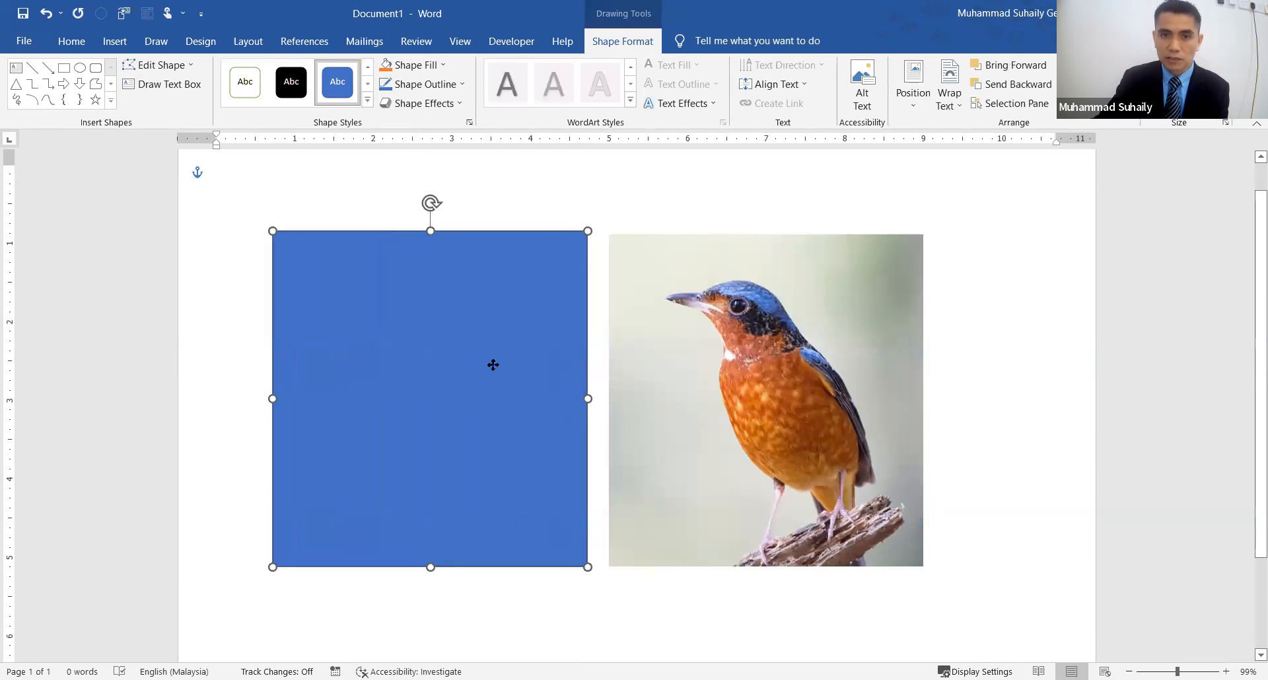
pyautogui.press('Escape')
pyautogui.moveTo(529, 311)
pyautogui.mouseDown()
pyautogui.moveTo(522, 323)
pyautogui.moveTo(522, 312)
pyautogui.mouseUp()
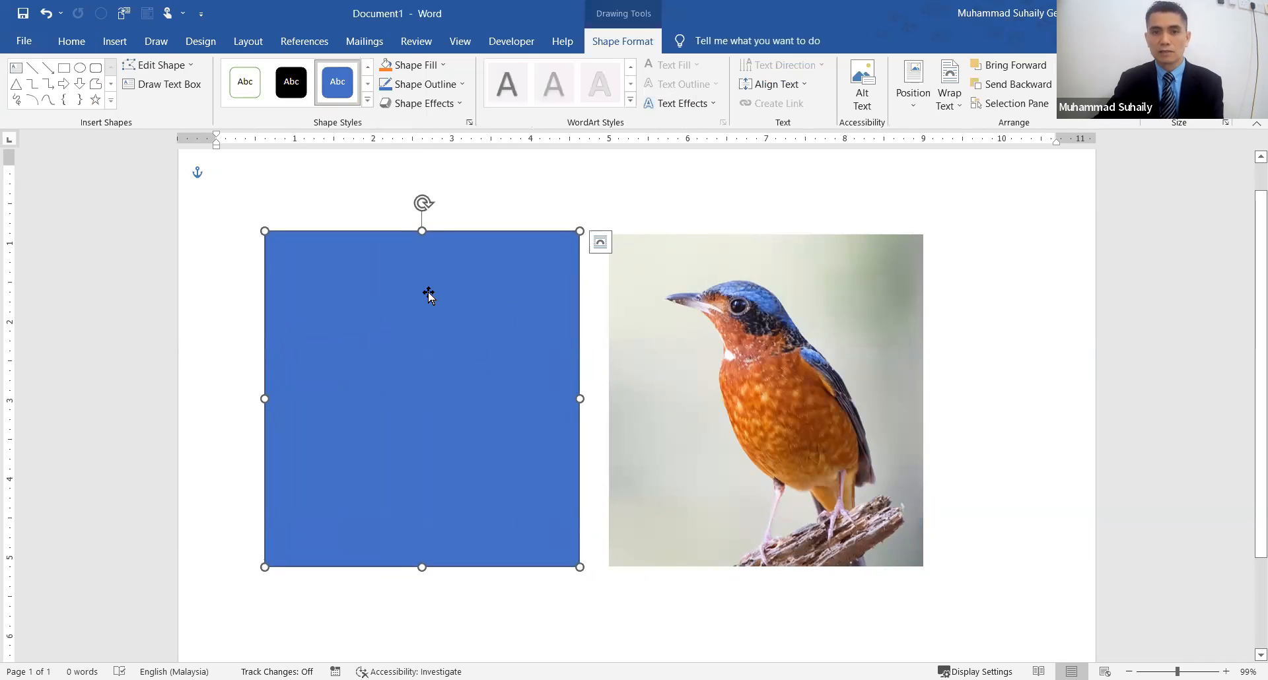
pyautogui.press('Escape')
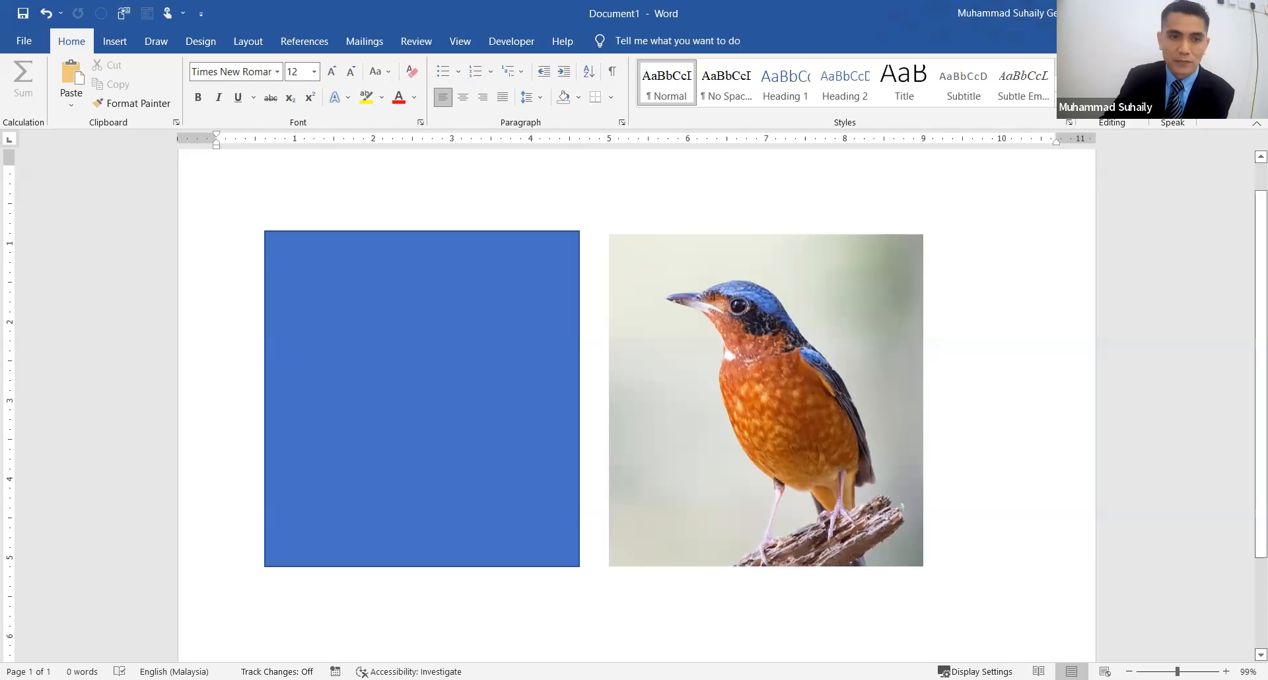
# - Remove the blue rectangle's outline by setting its line to No line in the Format Shape settings
pyautogui.moveTo(1177, 671); pyautogui.dragTo(1194, 671)
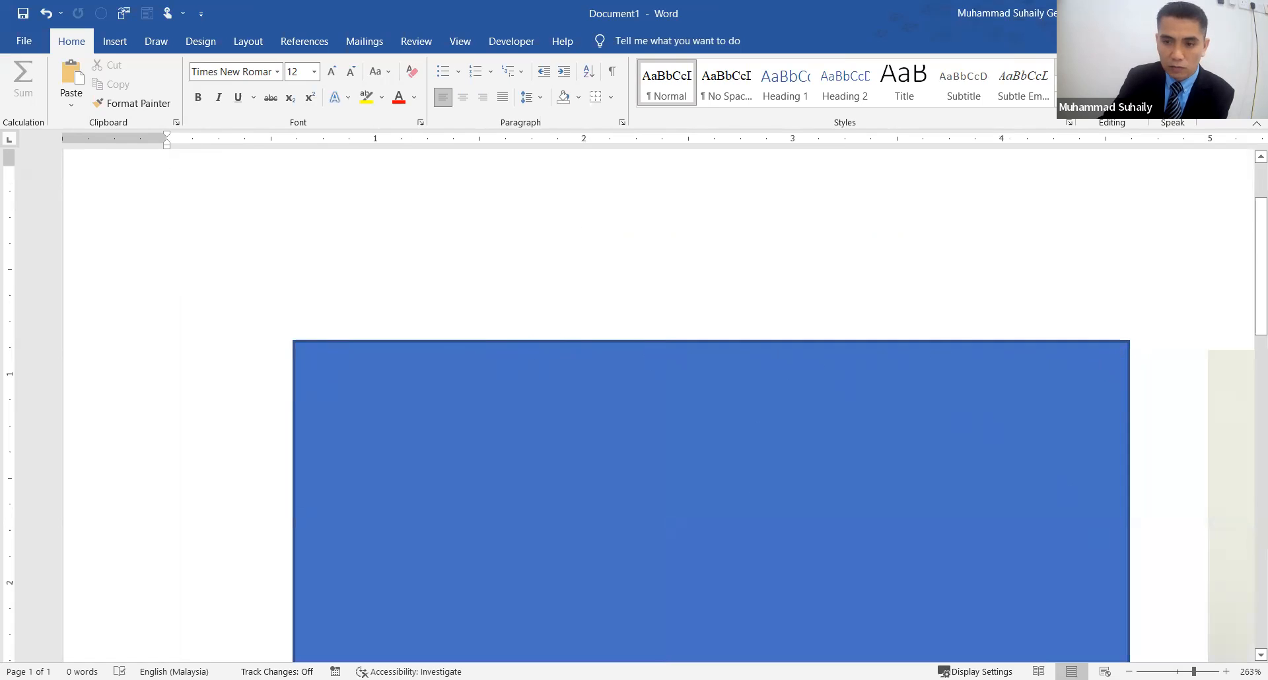
pyautogui.scroll(-9, 660, 396)
pyautogui.scroll(-5, 635, 332)
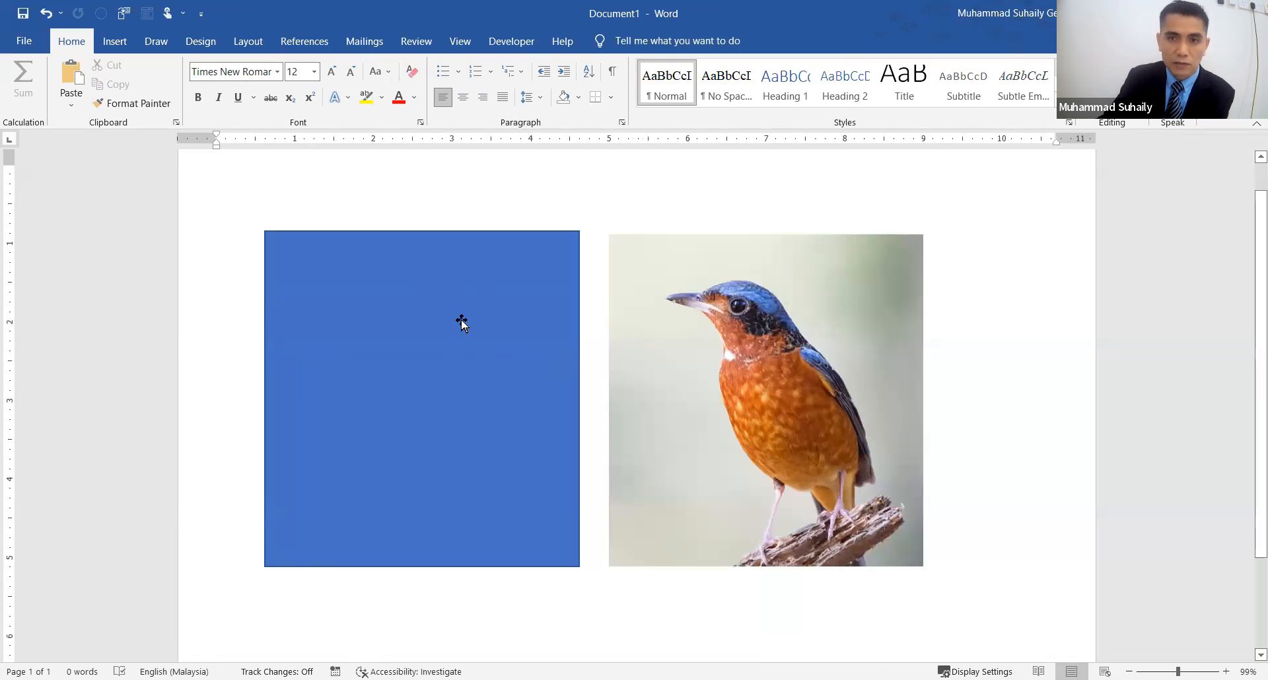
pyautogui.rightClick(341, 256)
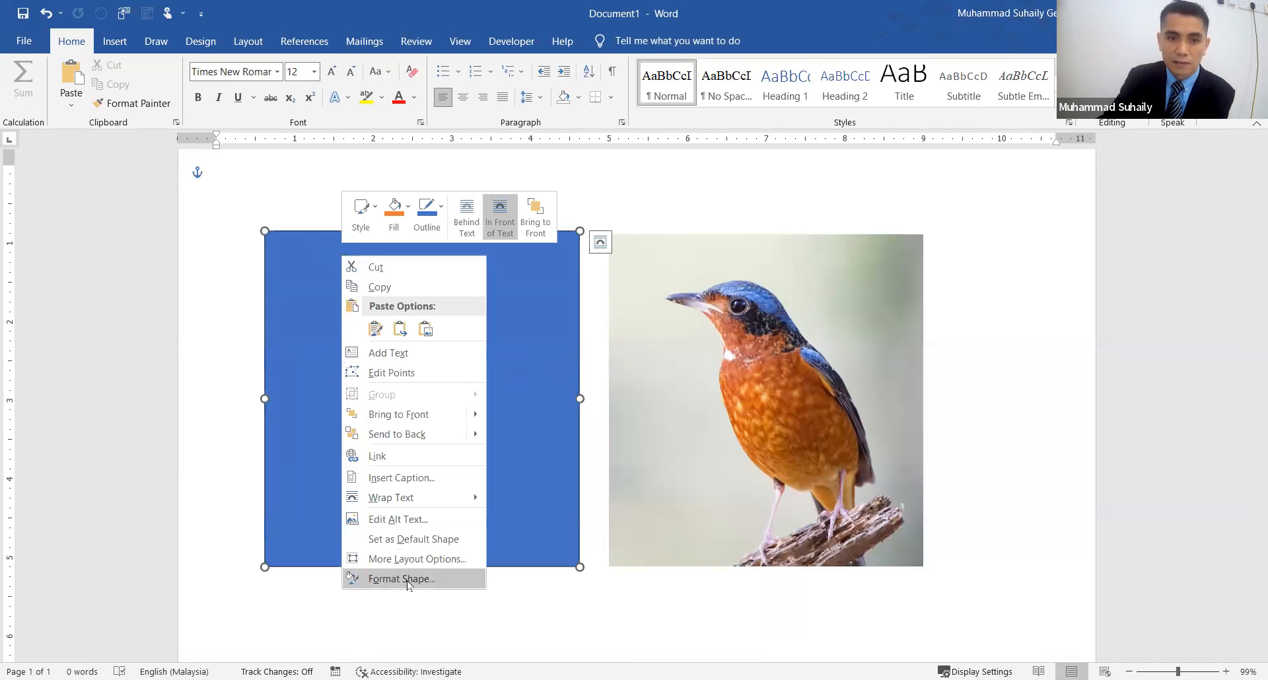
pyautogui.click(402, 579)
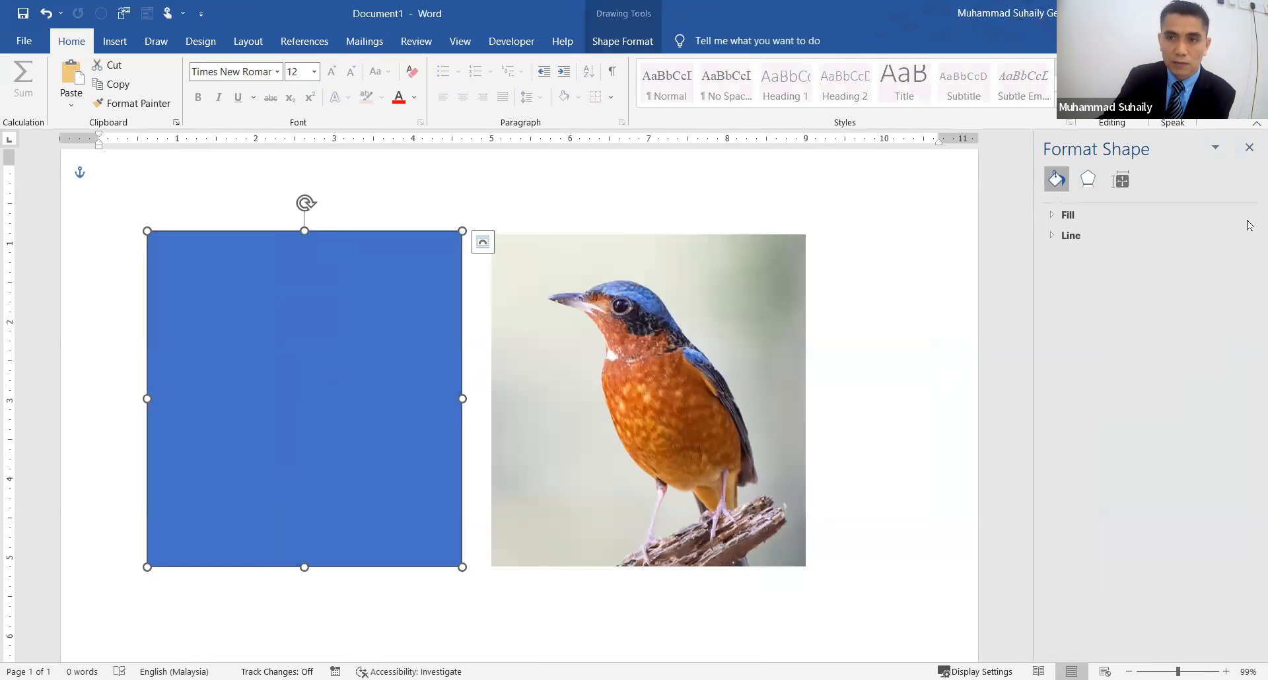
pyautogui.click(1056, 235)
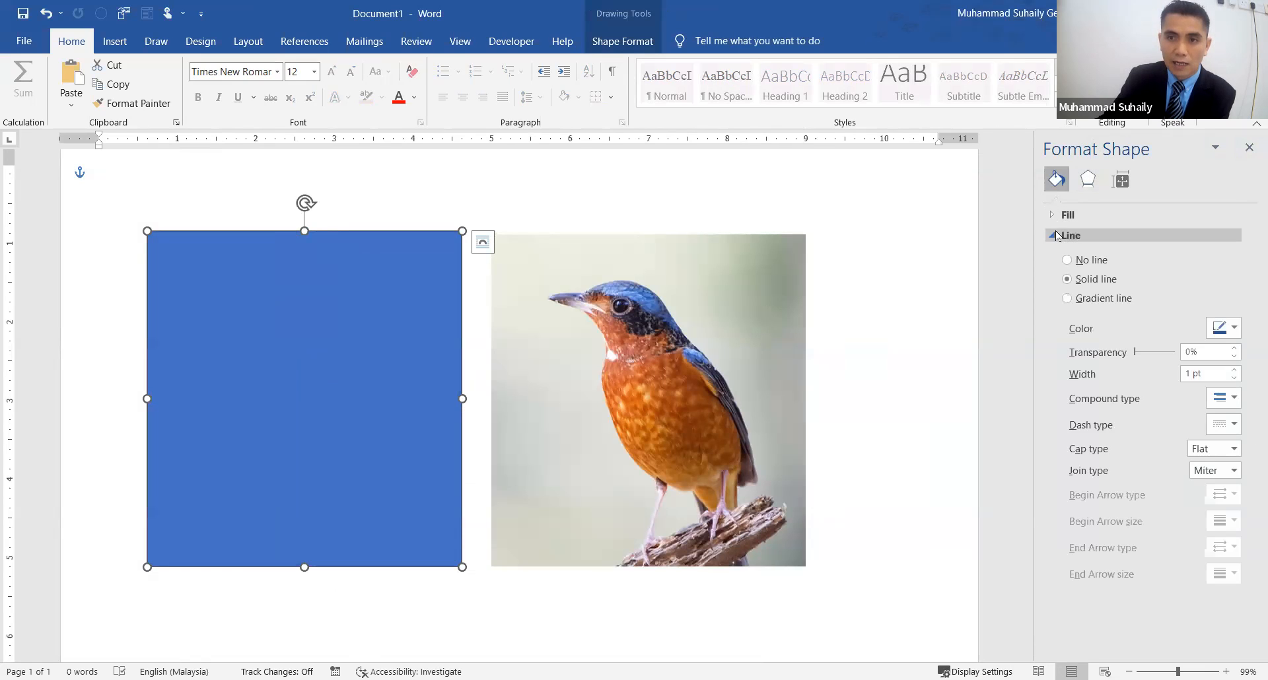
pyautogui.click(1091, 260)
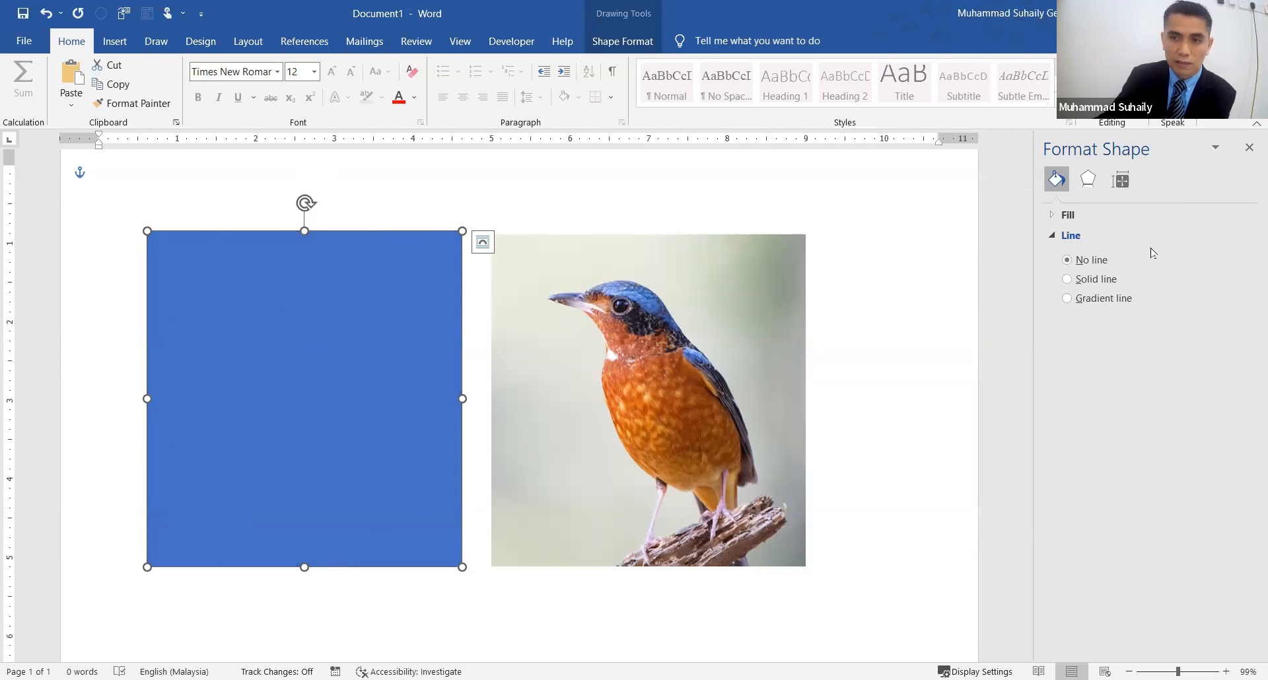
# - Change the rectangle's solid fill color to the black theme color and deselect the shape
pyautogui.click(1056, 238)
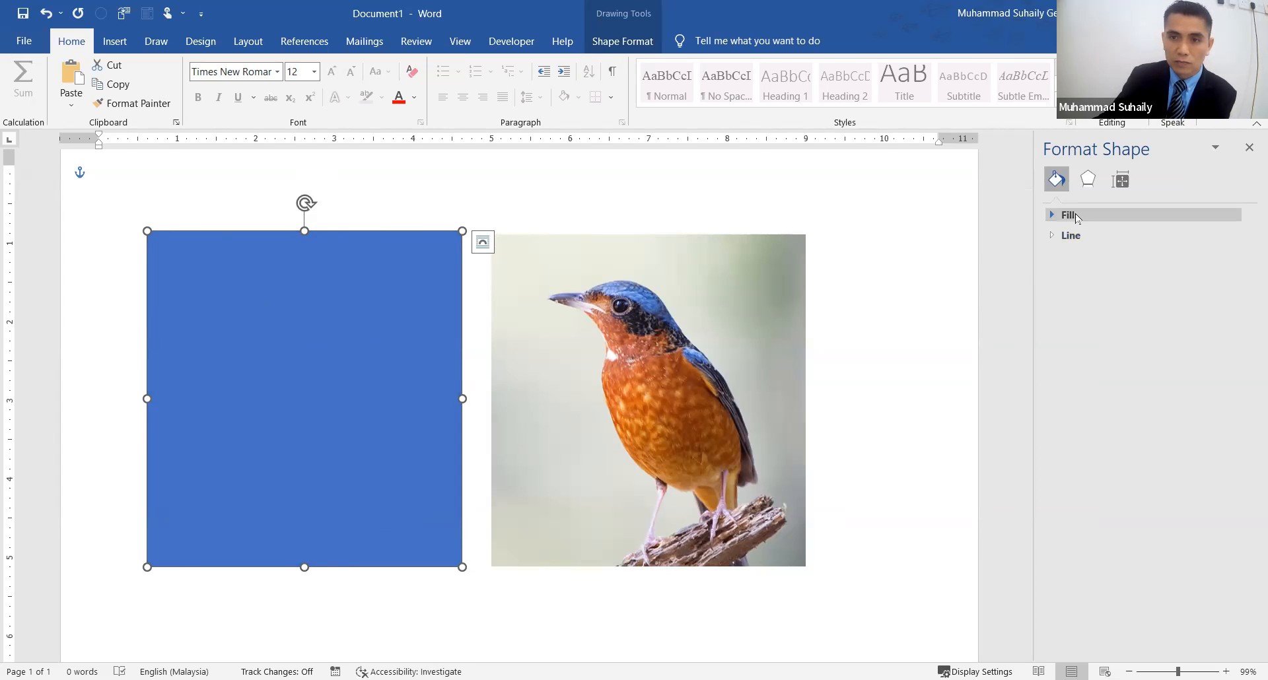
pyautogui.click(1060, 216)
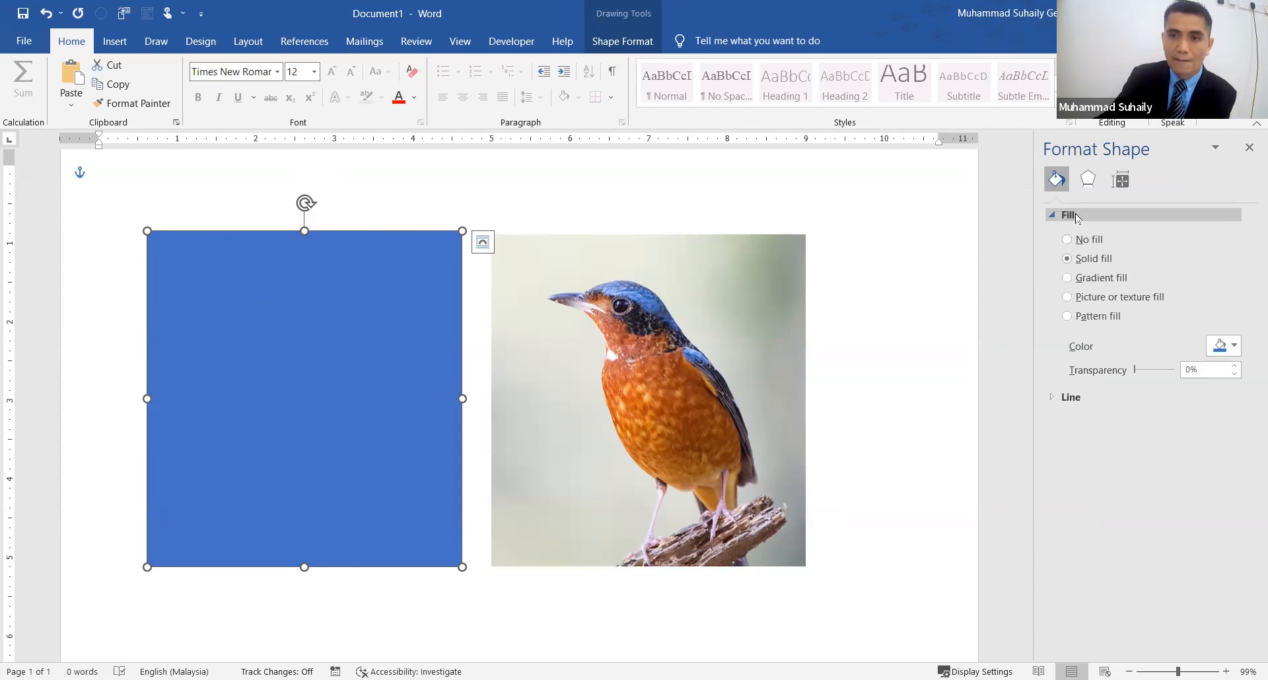
pyautogui.click(1219, 346)
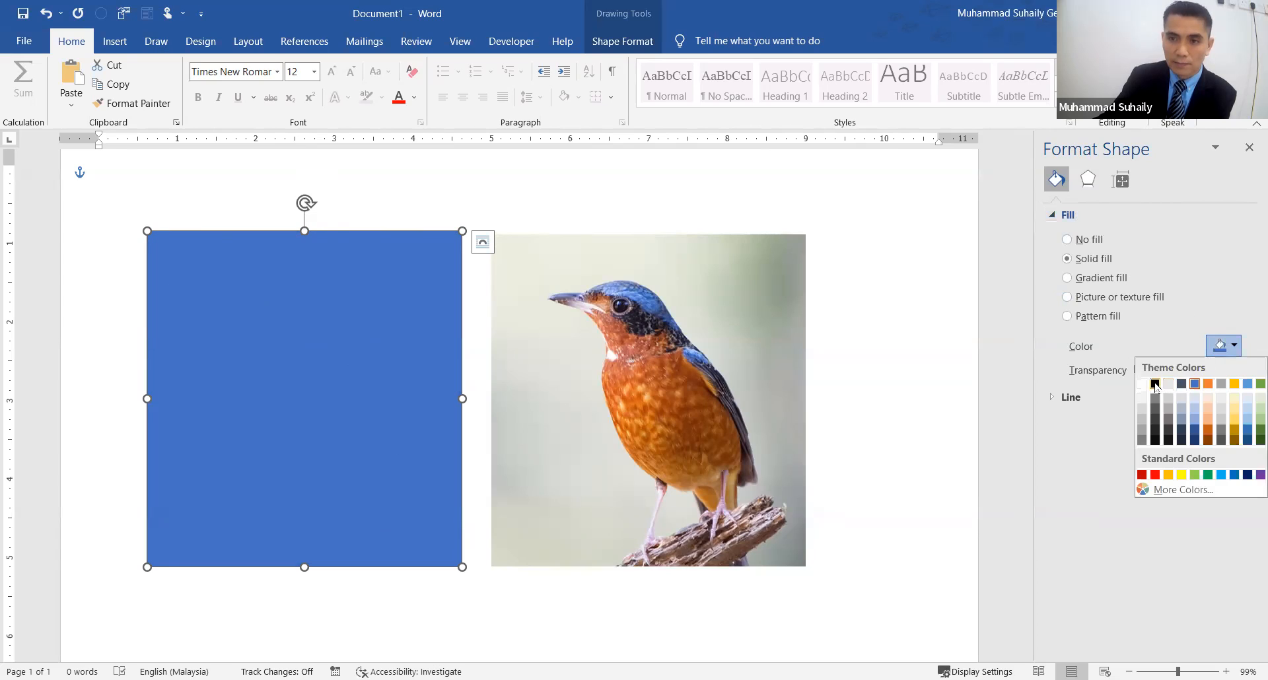
pyautogui.click(1155, 384)
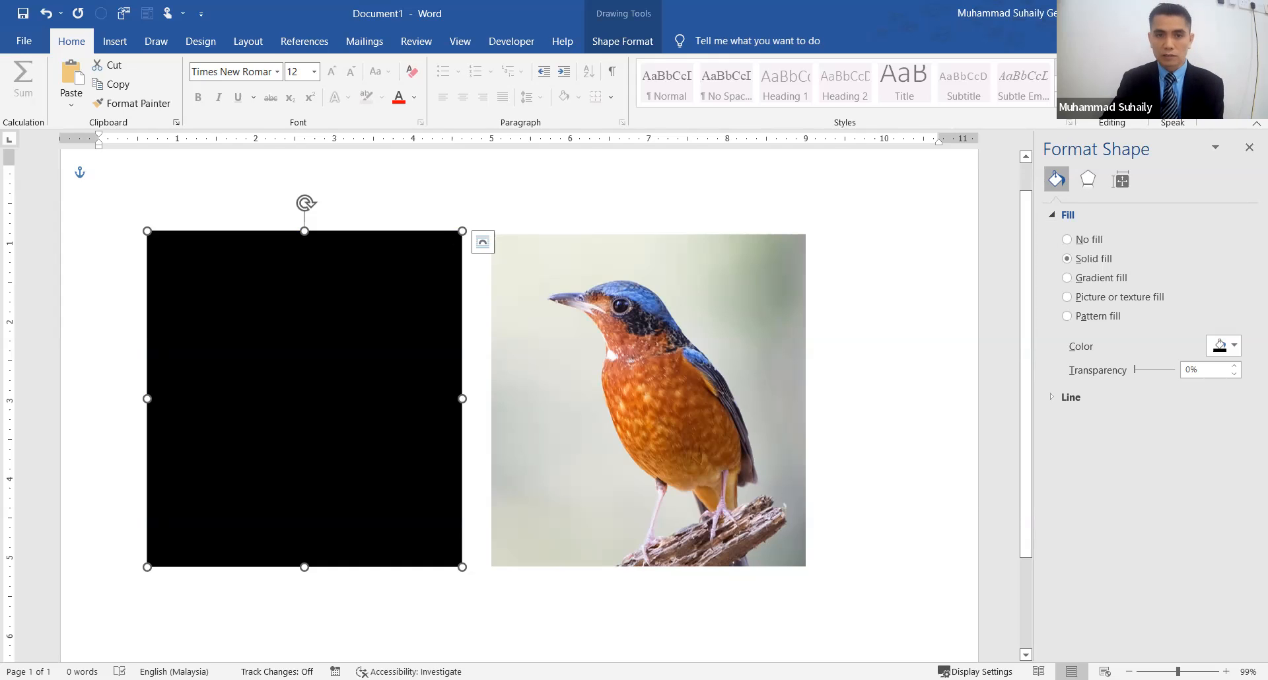
pyautogui.click(983, 263)
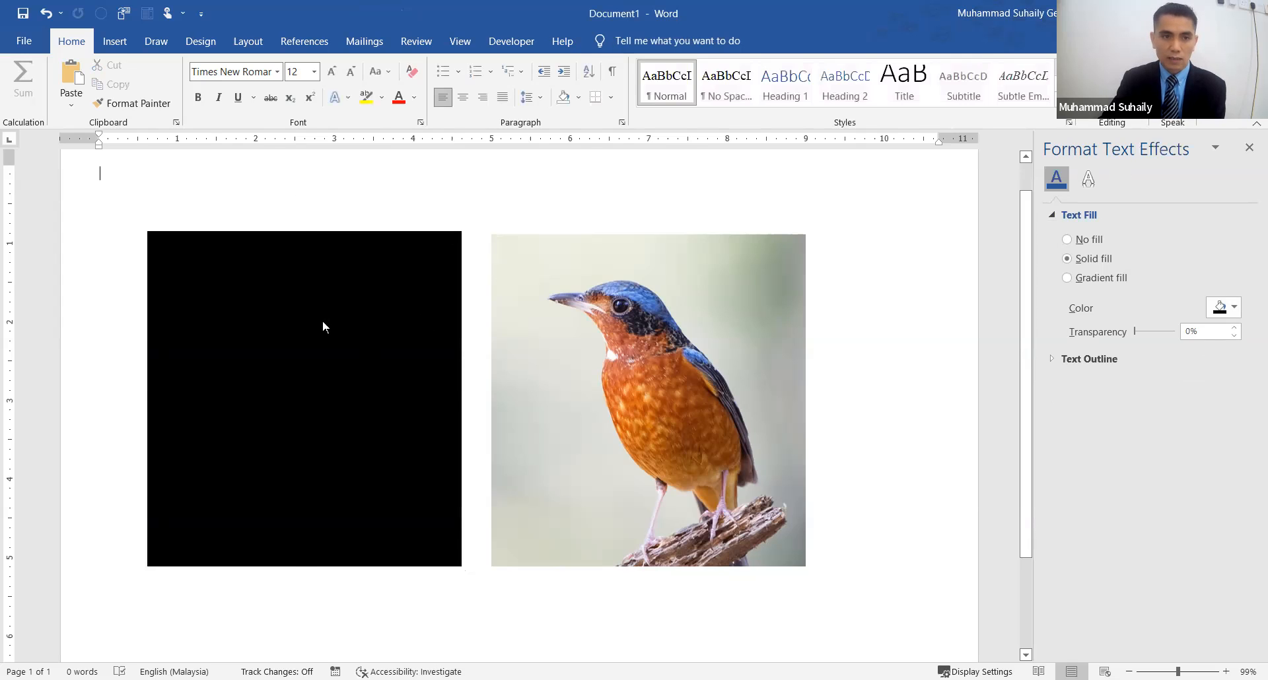
pyautogui.click(149, 235)
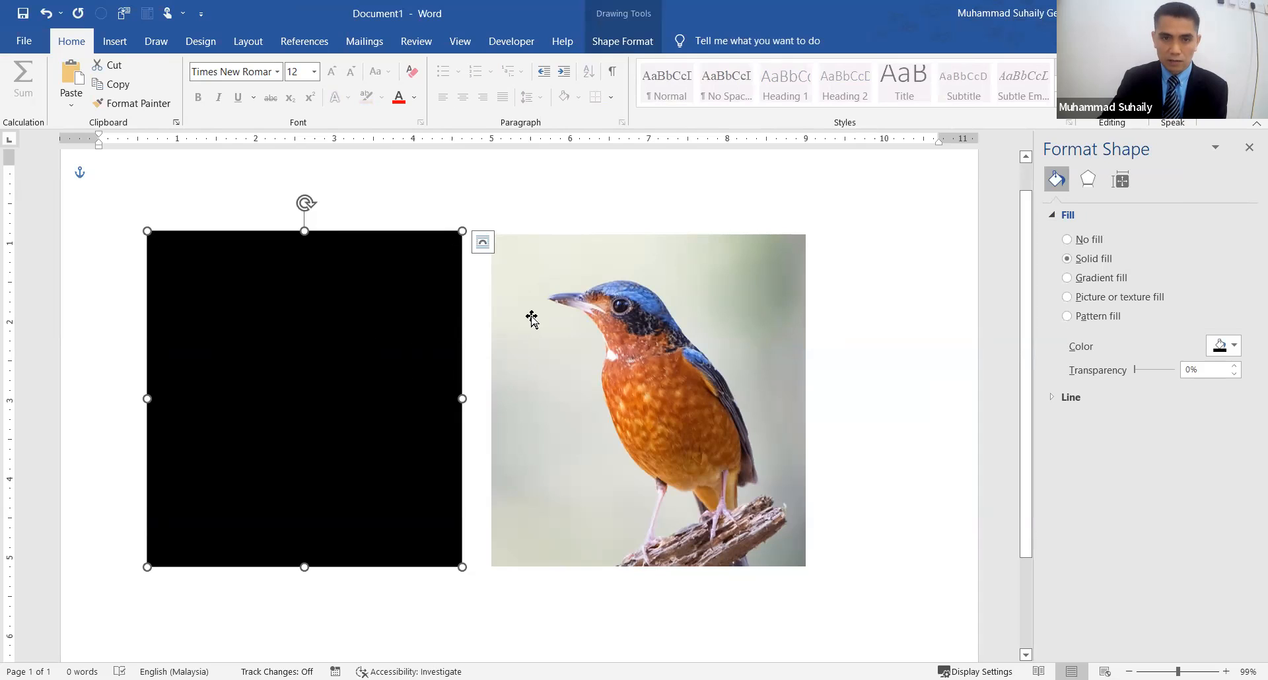
pyautogui.click(521, 284)
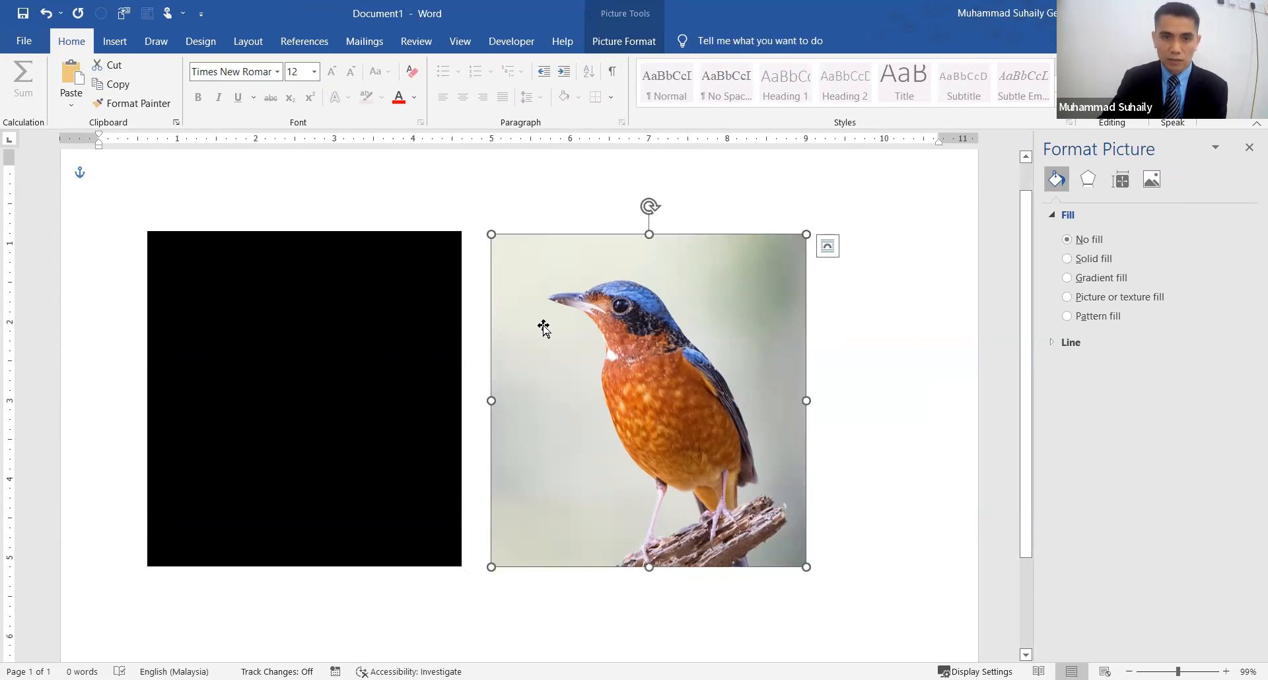
pyautogui.click(373, 327)
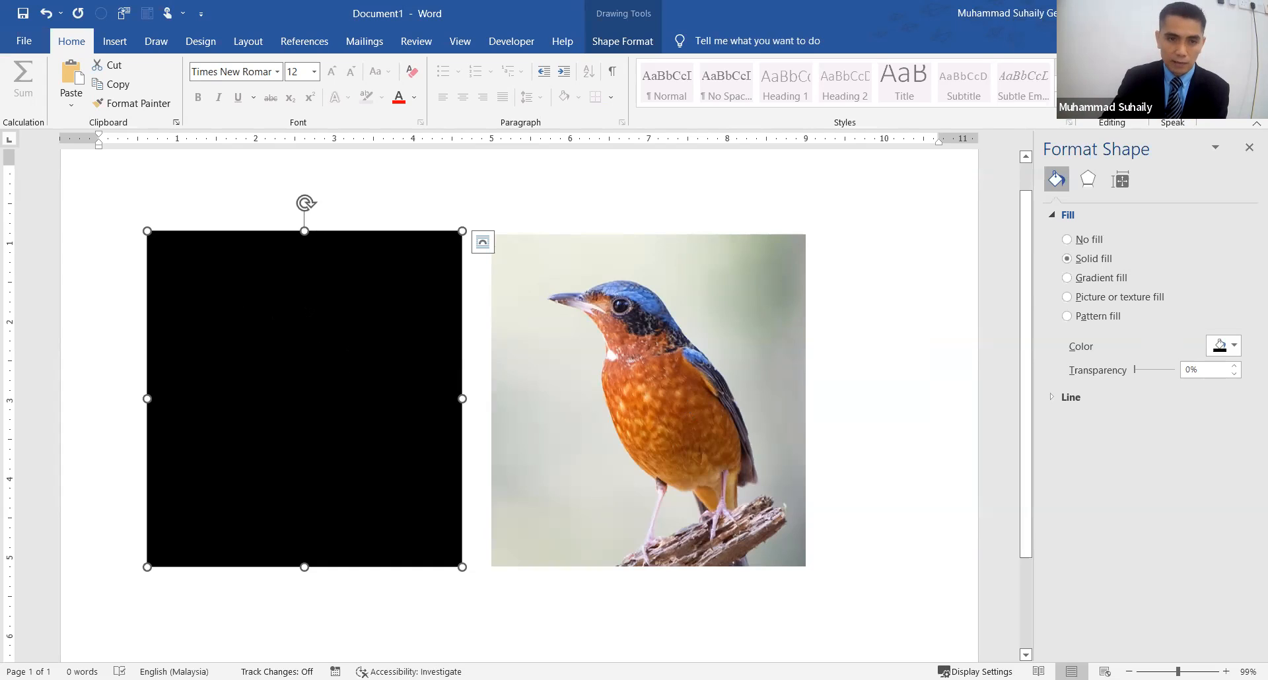
pyautogui.rightClick(309, 311)
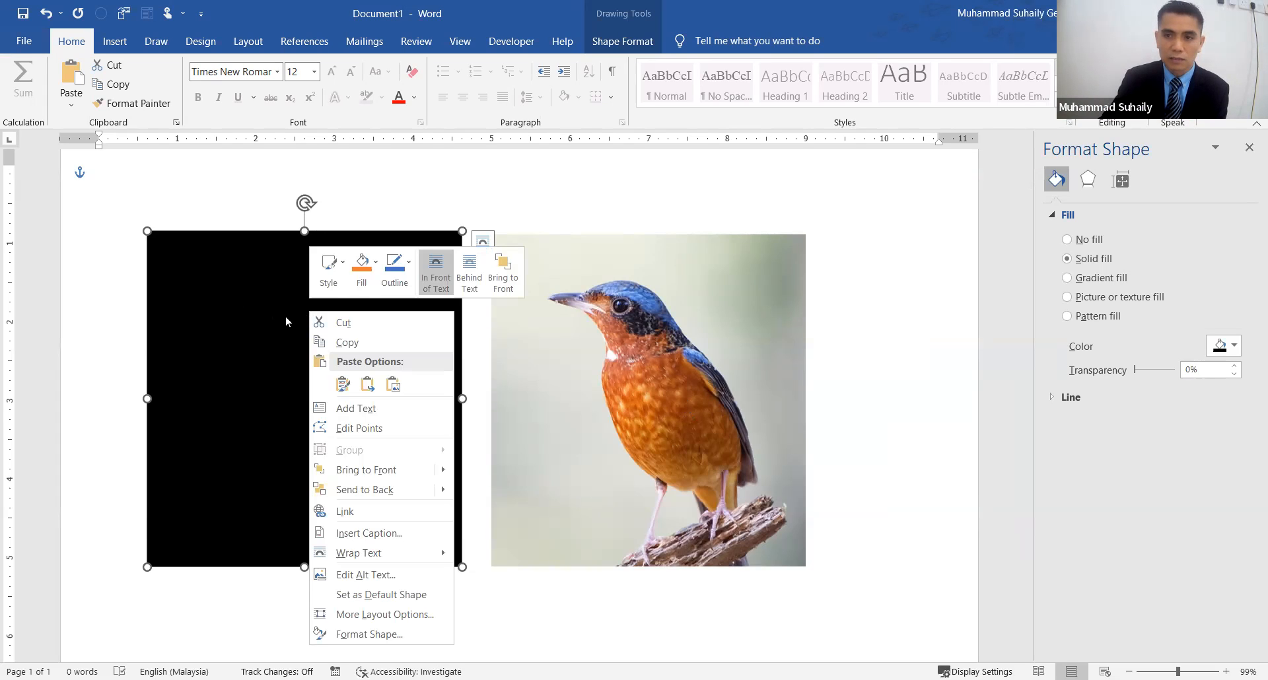
pyautogui.click(375, 429)
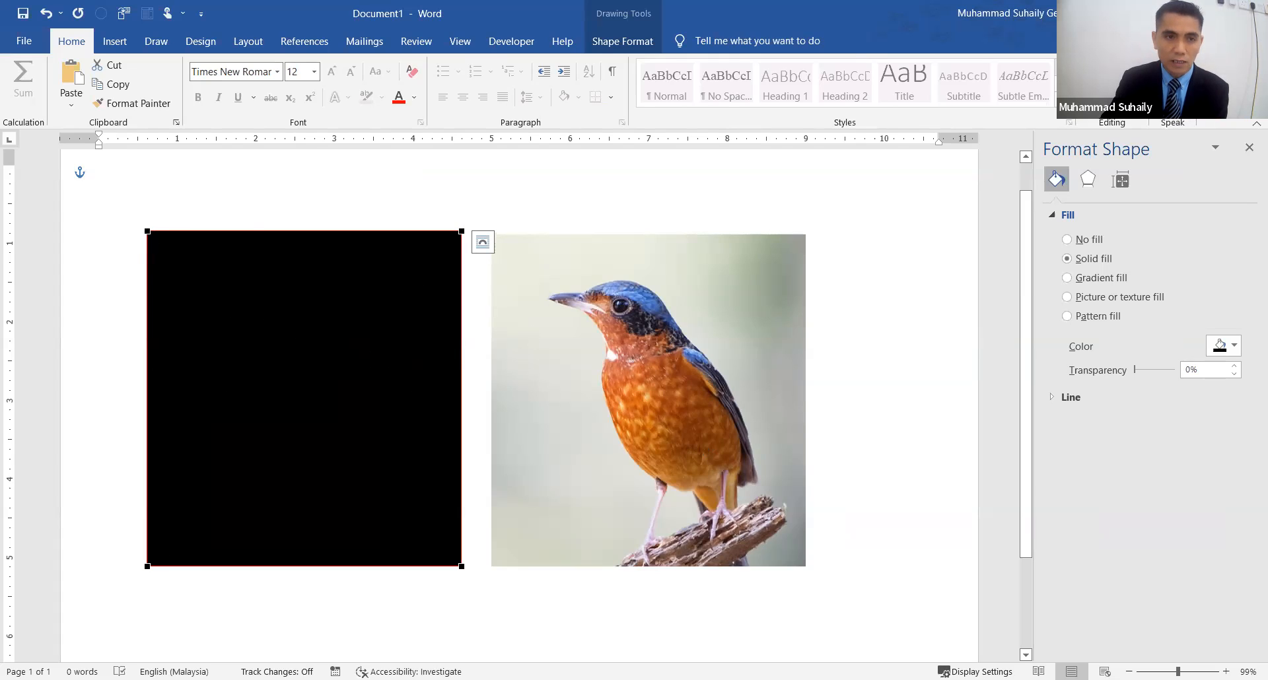
pyautogui.click(147, 231)
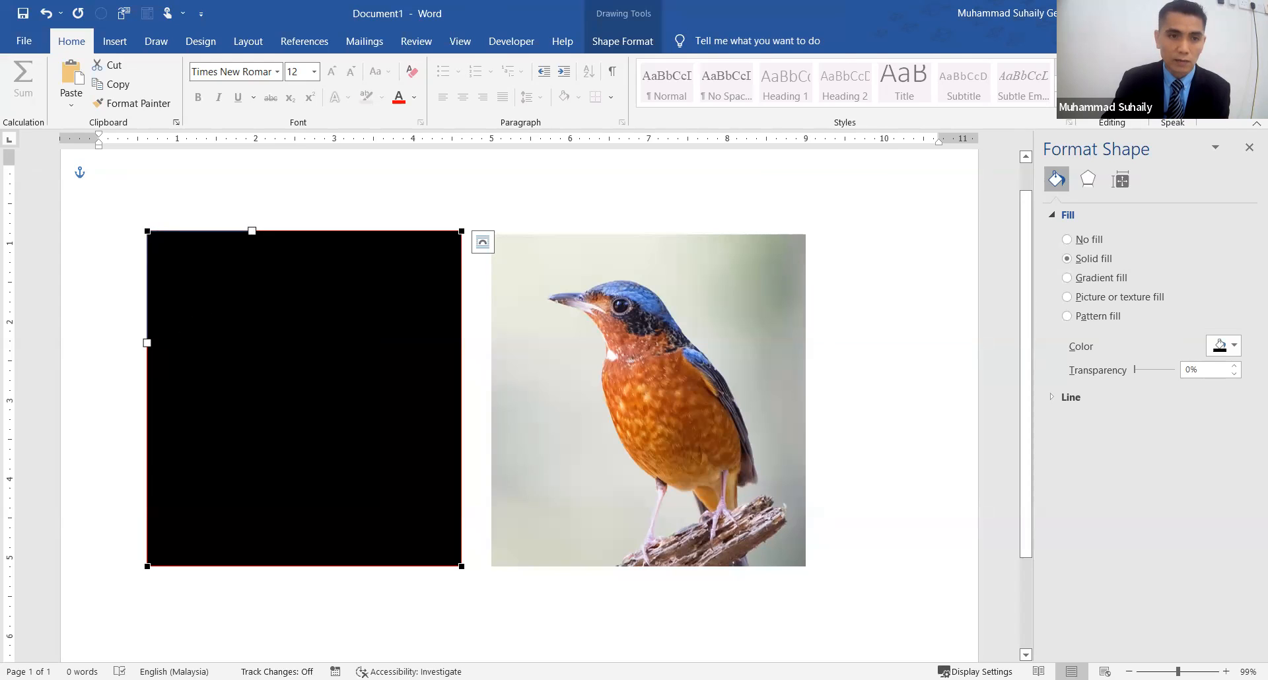
pyautogui.click(161, 208)
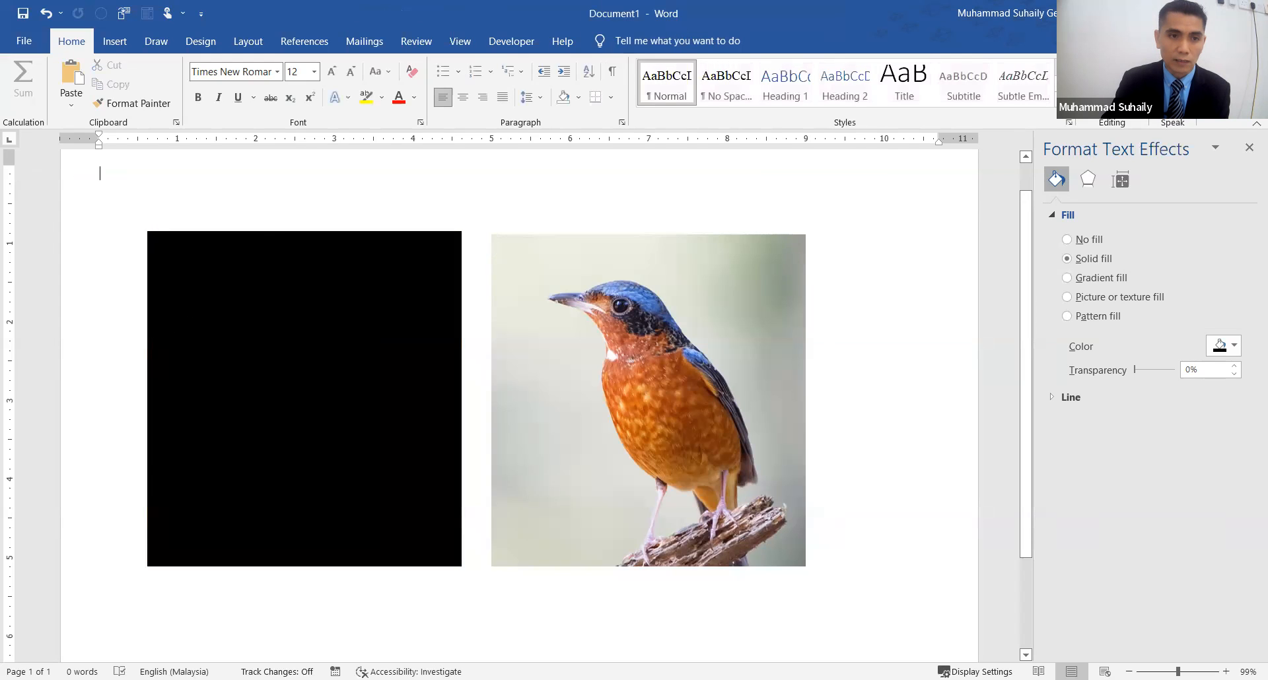
# - Edit the black rectangle's points and bend its upper edge into a shallow inward curve using the handles of both upper corner points
pyautogui.rightClick(227, 299)
pyautogui.click(285, 411)
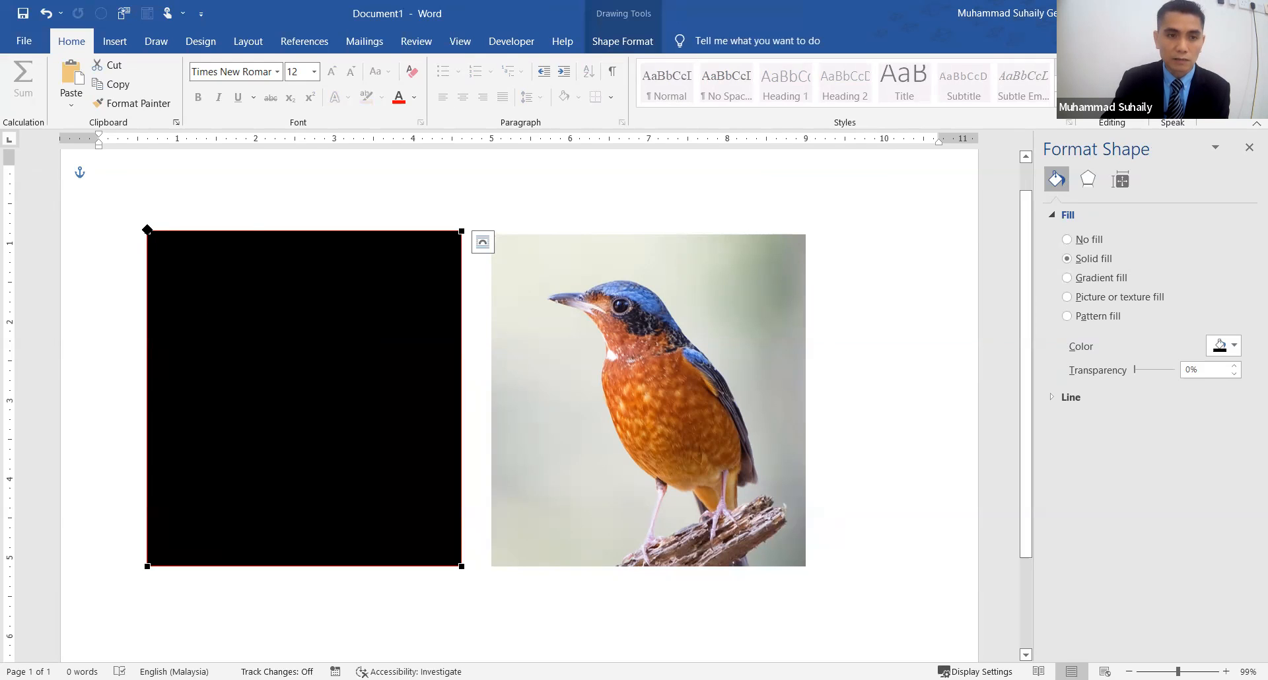
pyautogui.click(147, 230)
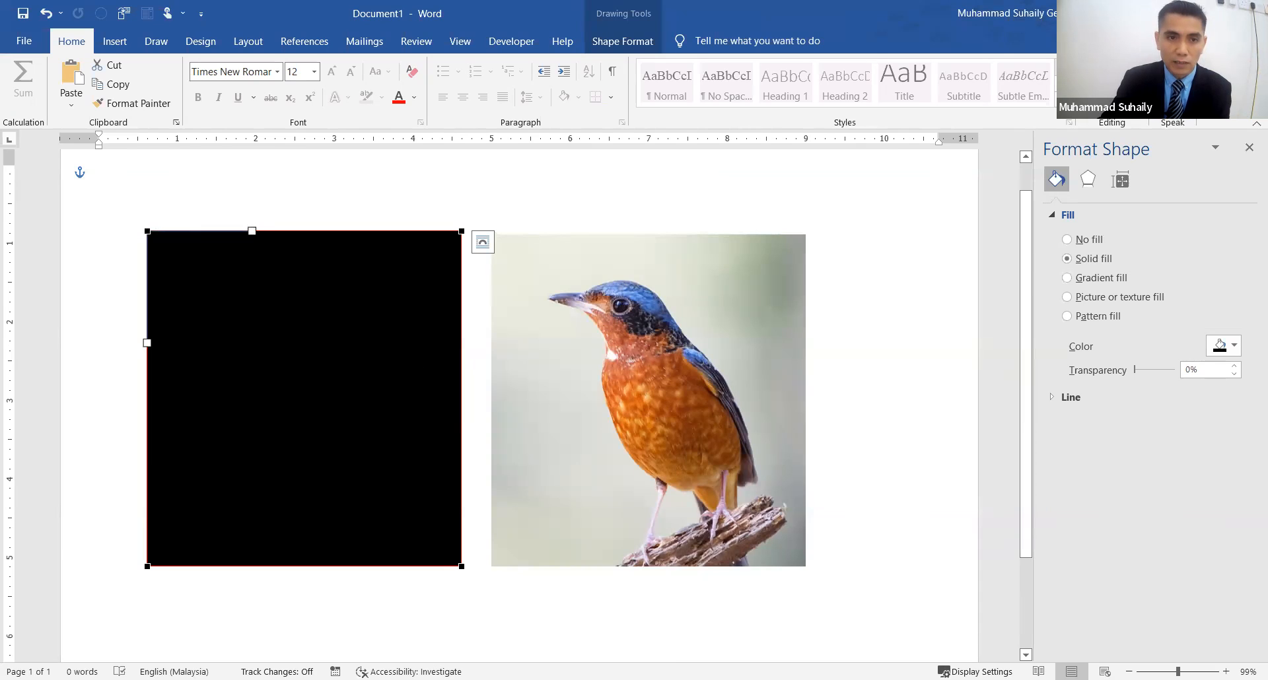
pyautogui.moveTo(253, 232); pyautogui.dragTo(253, 248)
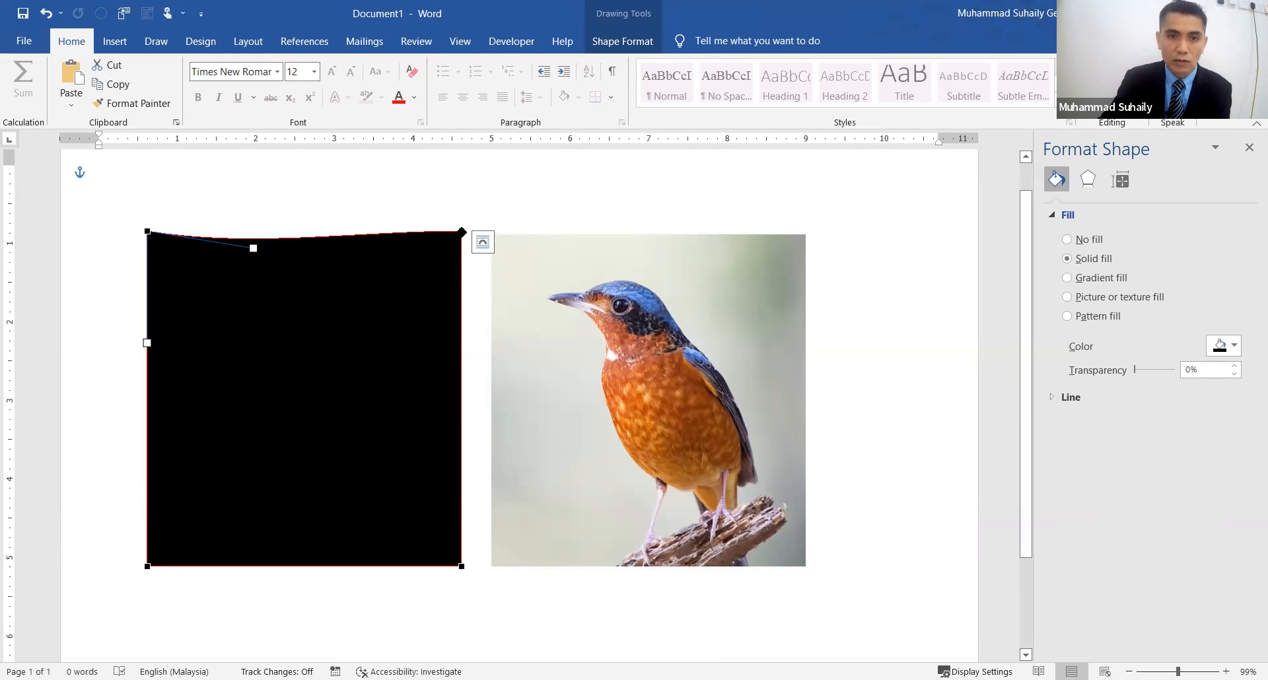
pyautogui.click(462, 232)
pyautogui.moveTo(357, 232); pyautogui.dragTo(356, 241)
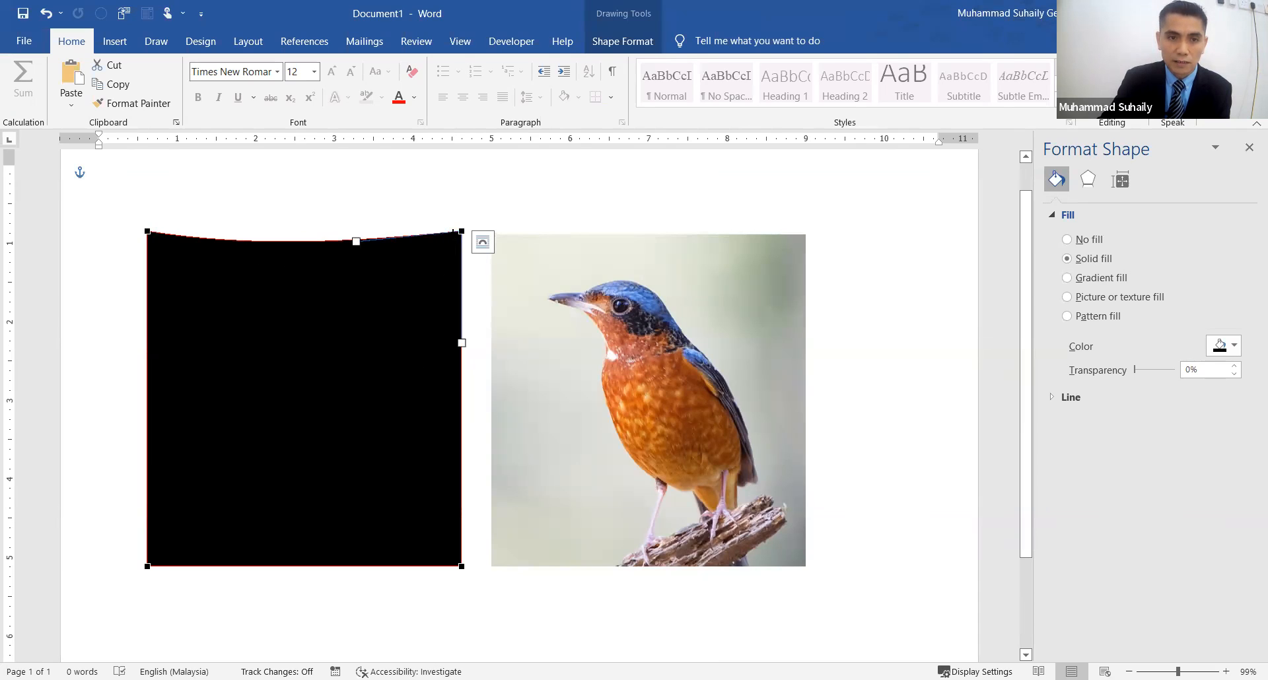